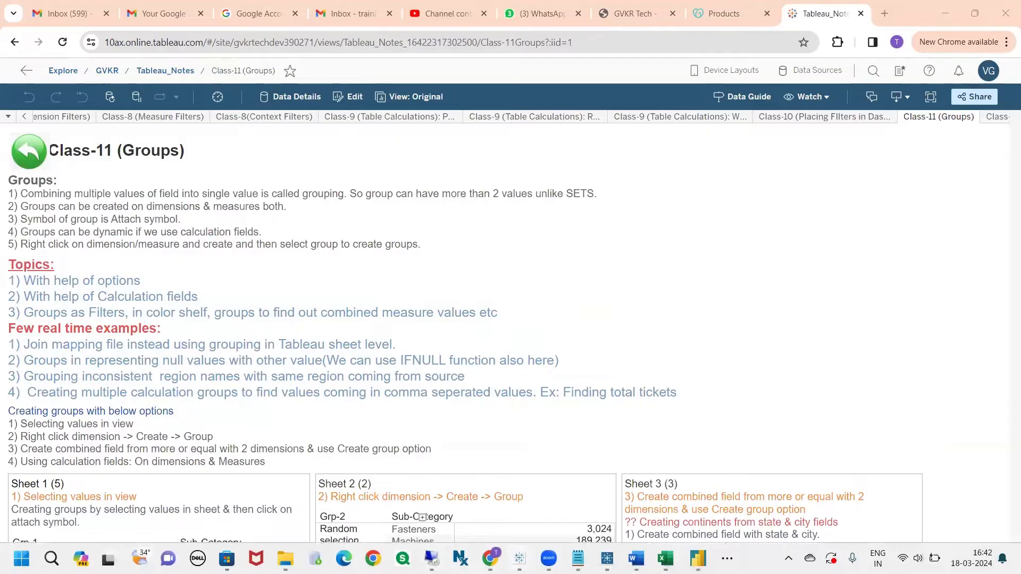
# Bring the Tableau Desktop workbook Book2 to the front, showing Sheet 49.
pyautogui.moveTo(519, 558)
pyautogui.click(562, 502)
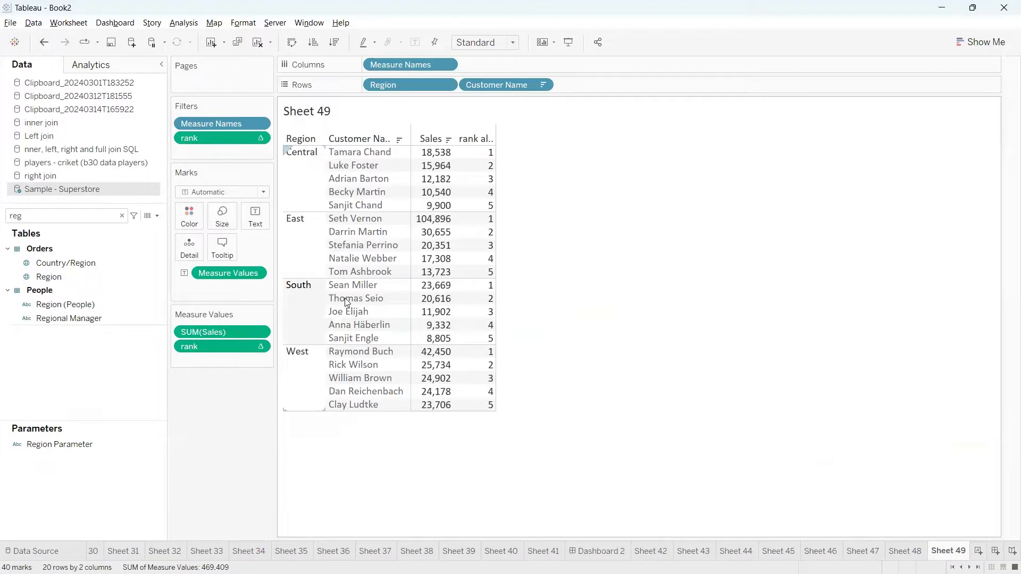
# On a new worksheet, search 'sub' and place Sub-Category on Rows.
pyautogui.click(981, 553)
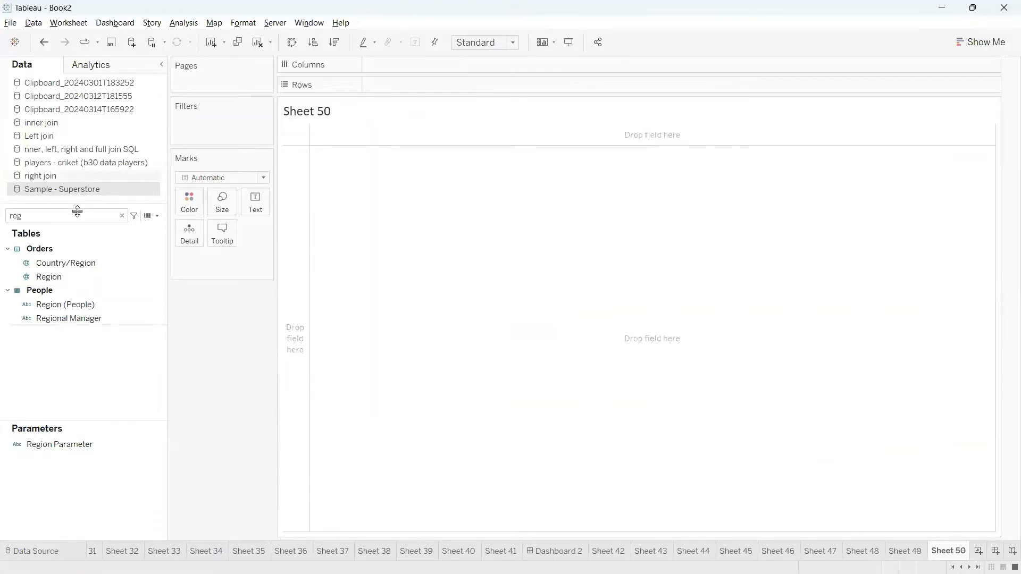
pyautogui.click(61, 217)
pyautogui.press('BackSpace')
pyautogui.press('BackSpace')
pyautogui.press('BackSpace')
pyautogui.write('sub')
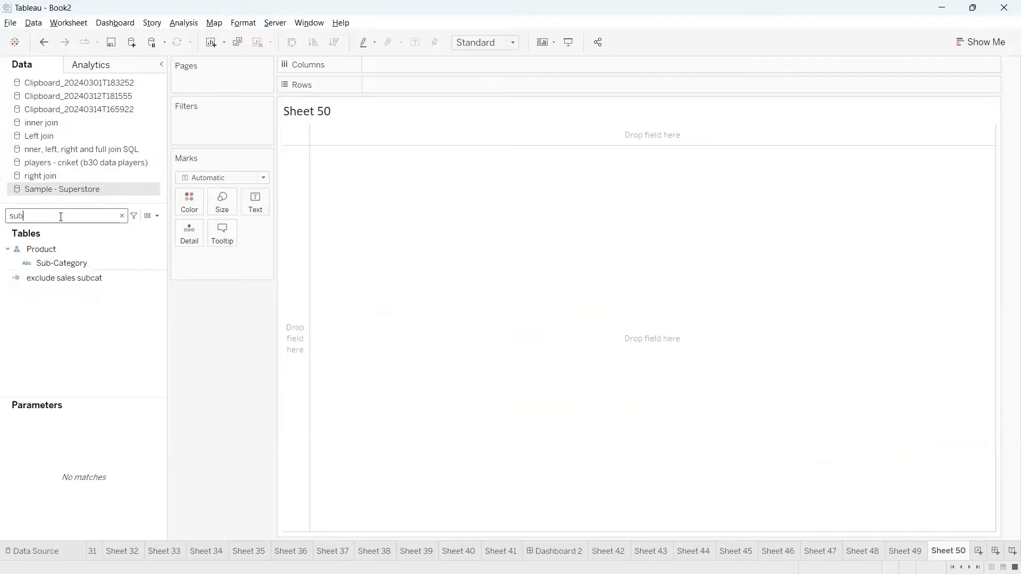
pyautogui.click(39, 263)
pyautogui.moveTo(40, 264)
pyautogui.mouseDown()
pyautogui.moveTo(295, 187)
pyautogui.moveTo(377, 93)
pyautogui.mouseUp()
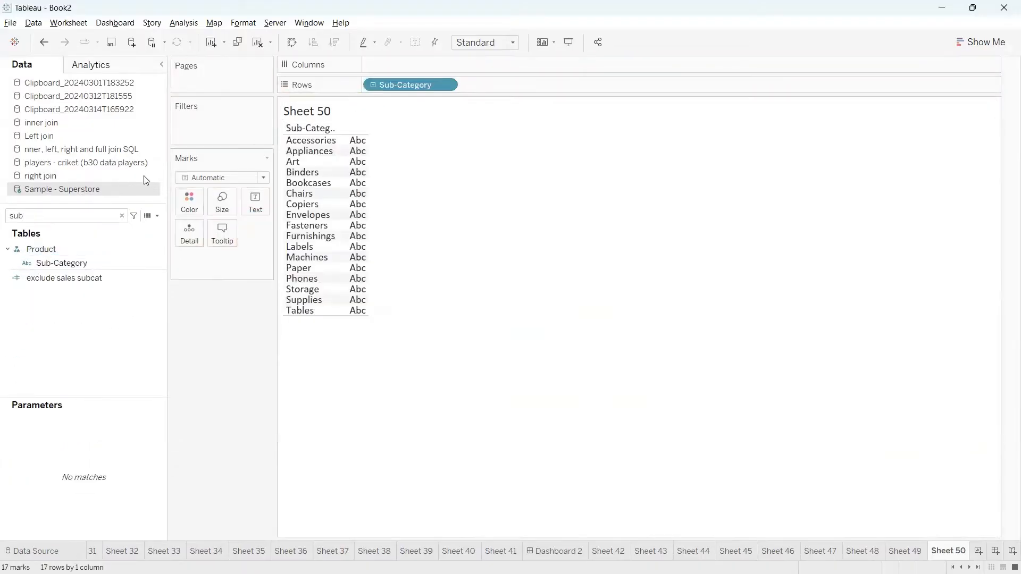
# Search 'sa' and show summed Sales as text for each sub-category.
pyautogui.click(87, 214)
pyautogui.press('BackSpace')
pyautogui.press('BackSpace')
pyautogui.press('BackSpace')
pyautogui.write('sa')
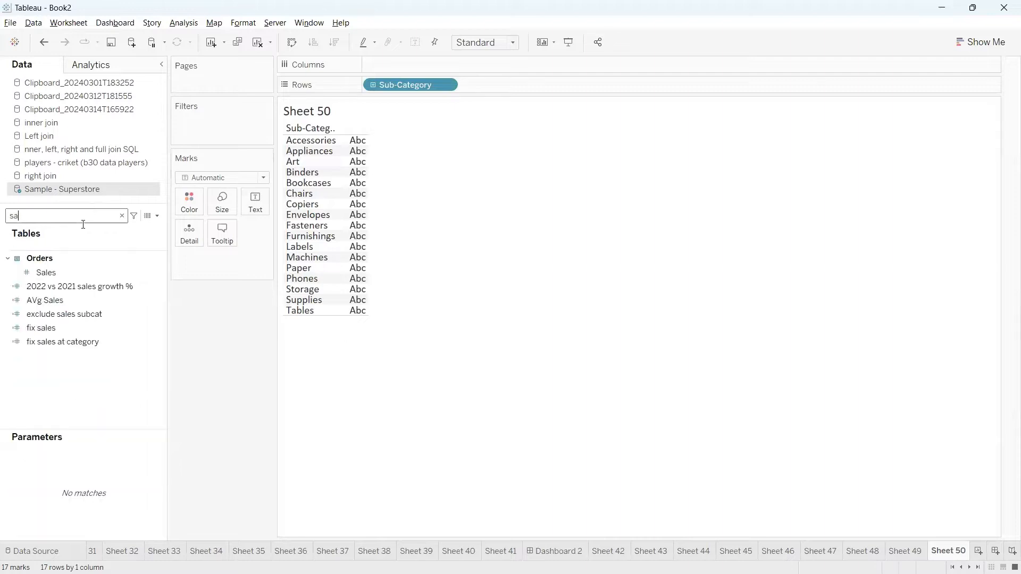
pyautogui.moveTo(47, 272); pyautogui.dragTo(252, 201)
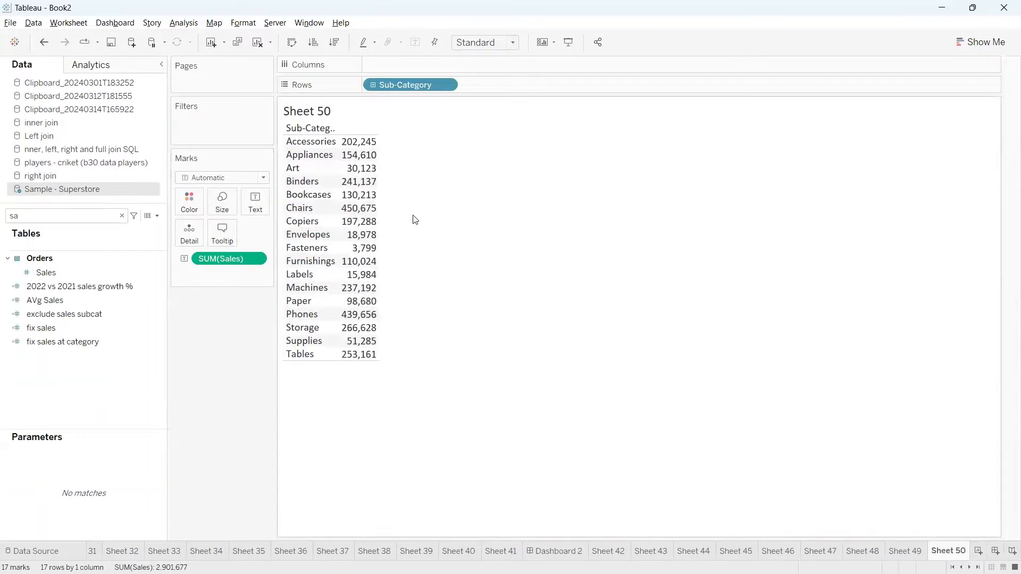
# Select the Art and Binders rows, then clear the selection.
pyautogui.click(299, 169)
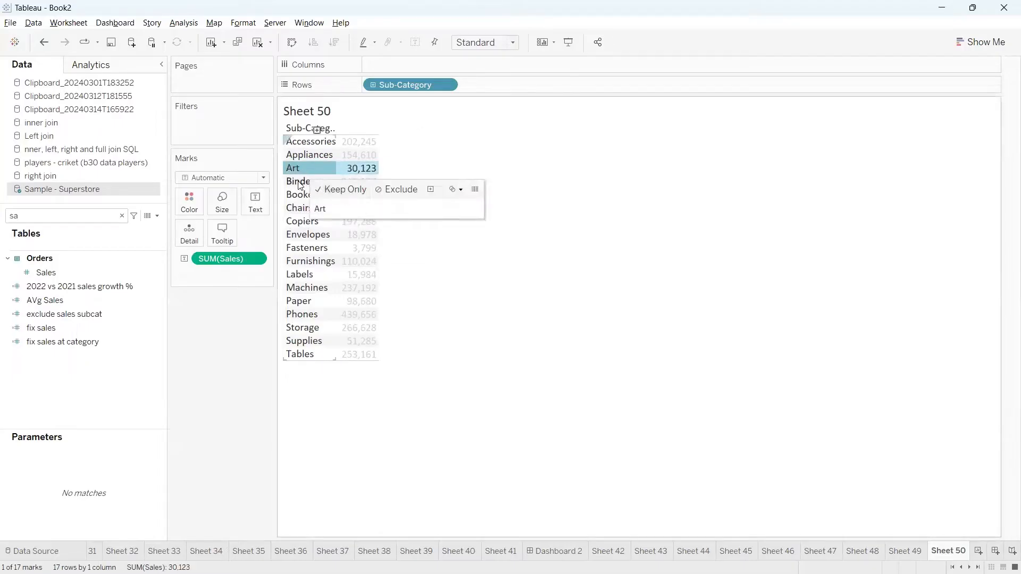
pyautogui.keyDown('ctrl'); pyautogui.click(299, 182); pyautogui.keyUp('ctrl')
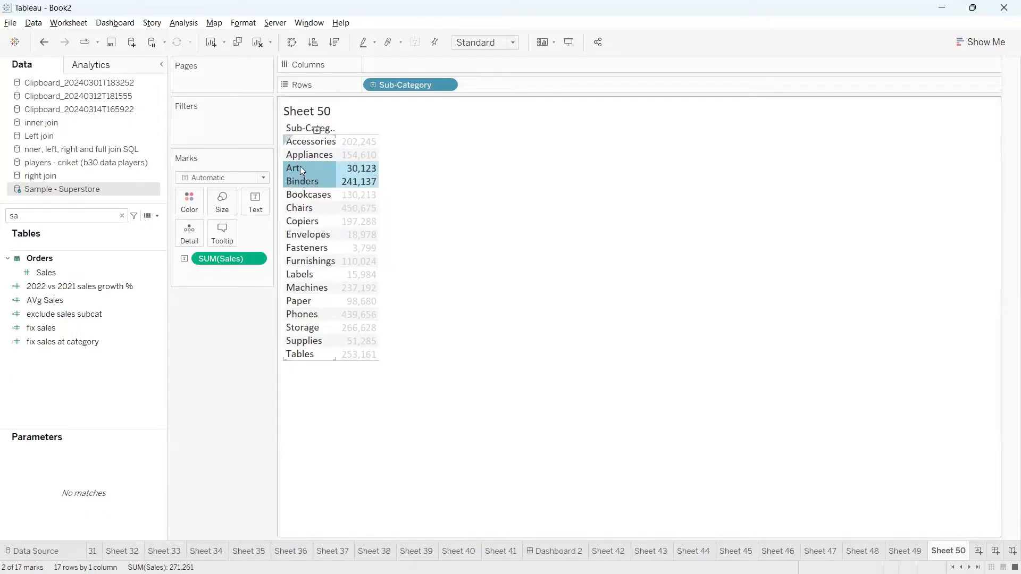
pyautogui.moveTo(301, 187)
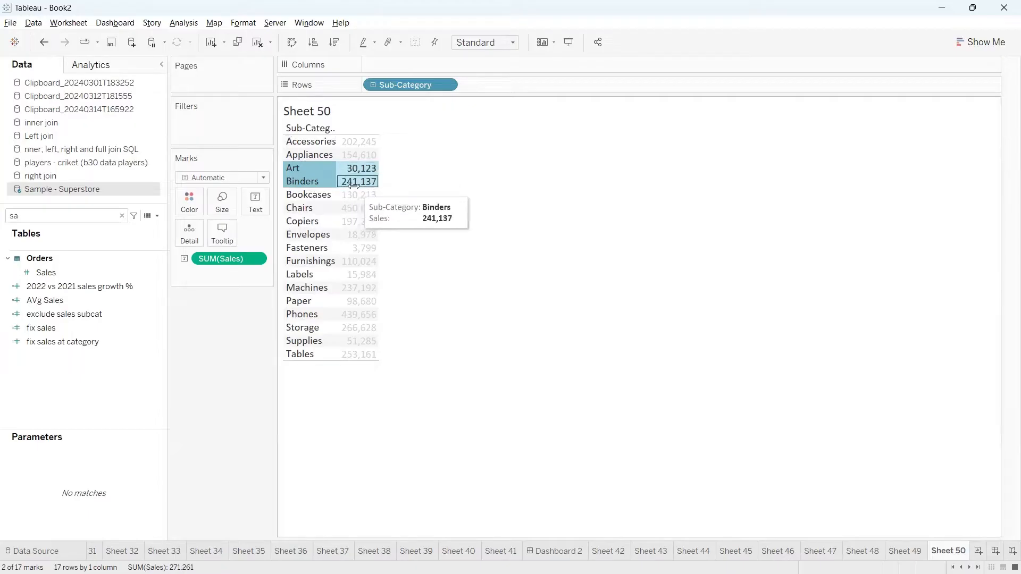
pyautogui.moveTo(354, 185)
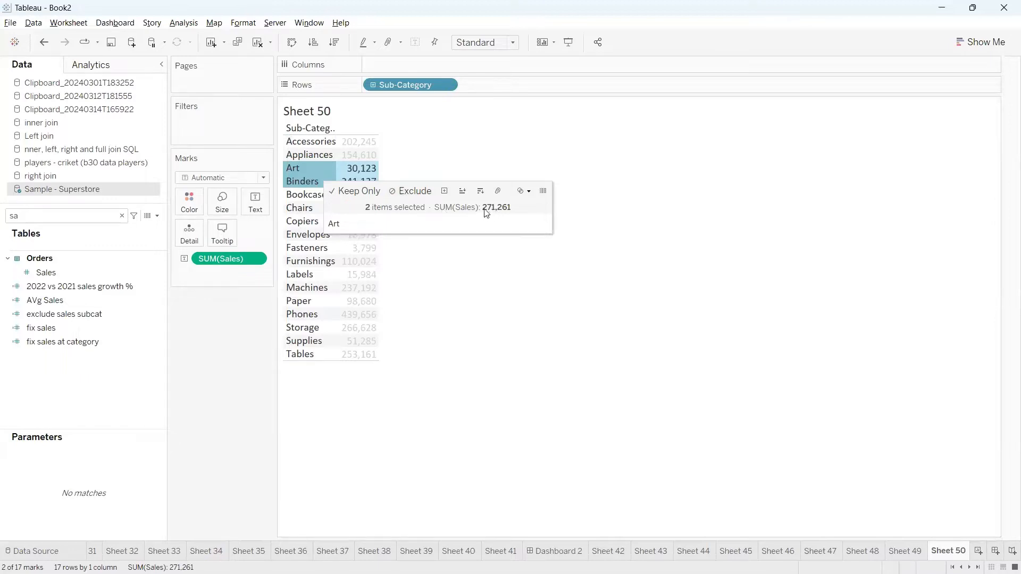
pyautogui.click(617, 151)
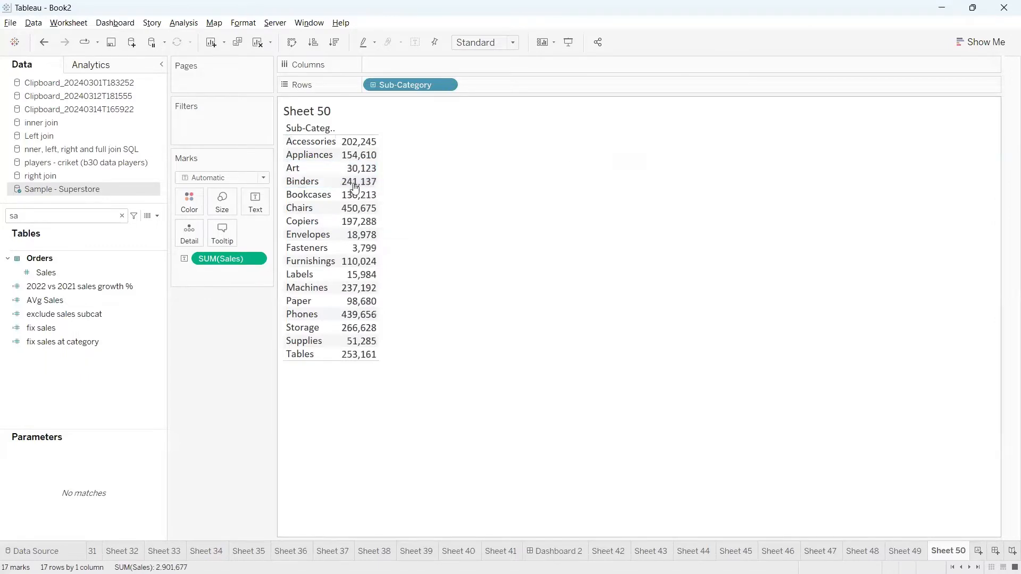
# Widen the Sub-Category column and reselect the Art and Binders rows.
pyautogui.moveTo(337, 182); pyautogui.dragTo(383, 182)
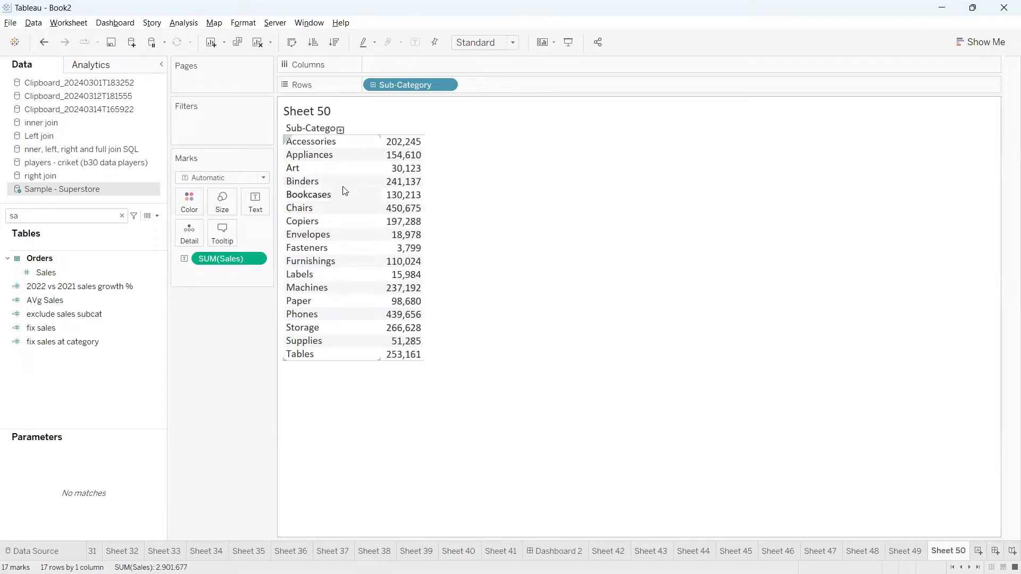
pyautogui.click(306, 172)
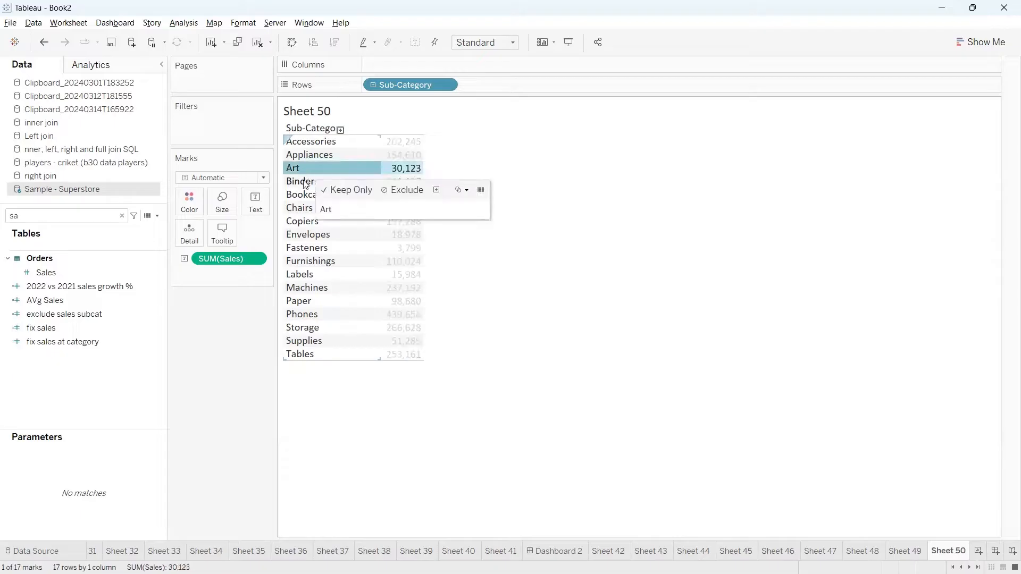
pyautogui.keyDown('ctrl'); pyautogui.click(306, 182); pyautogui.keyUp('ctrl')
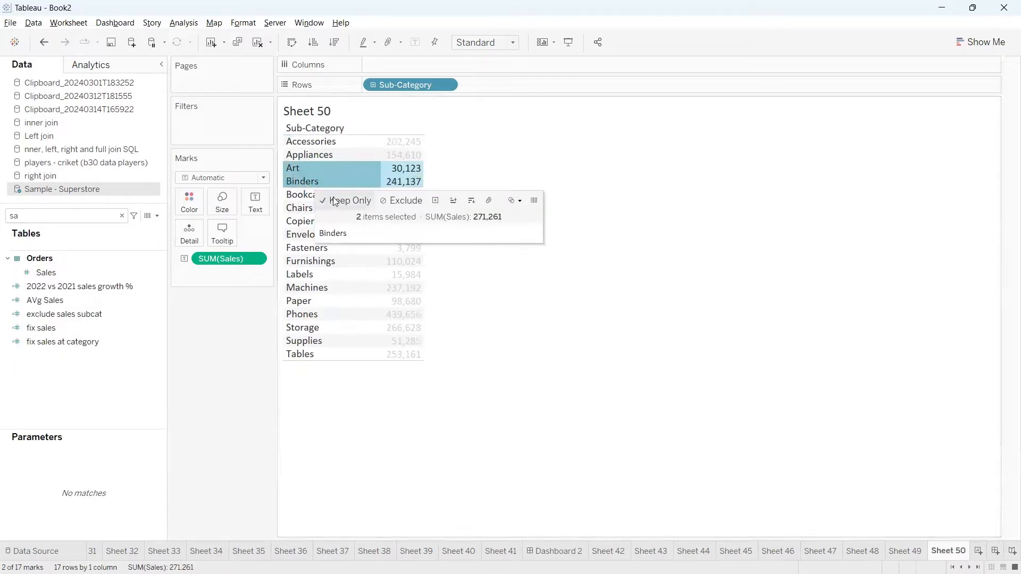
# Group Art and Binders into one Art & Binders member and annotate the result.
pyautogui.click(490, 205)
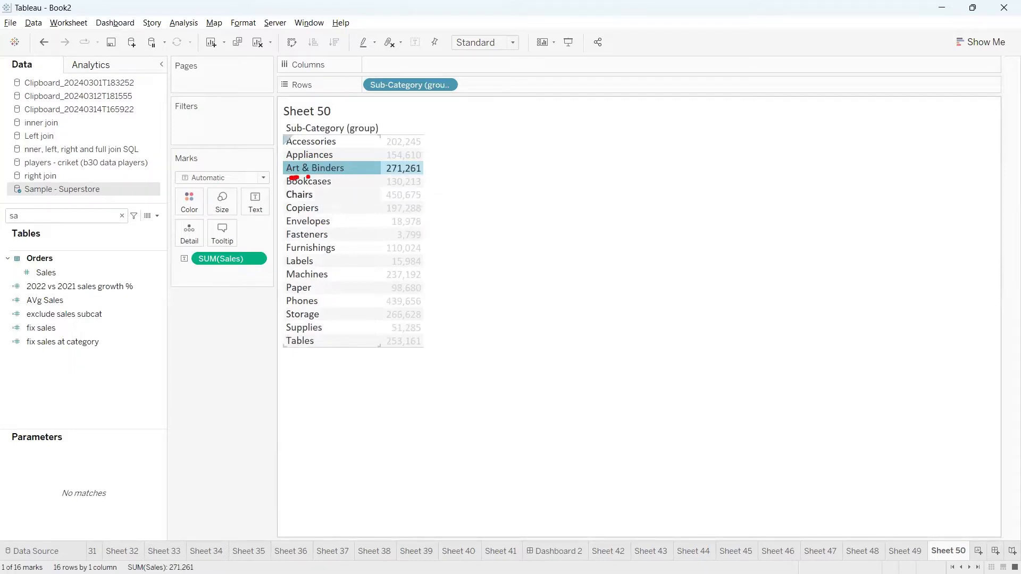
pyautogui.moveTo(309, 177); pyautogui.dragTo(418, 178)
pyautogui.moveTo(284, 121)
pyautogui.mouseDown()
pyautogui.moveTo(274, 133)
pyautogui.moveTo(354, 150)
pyautogui.moveTo(411, 114)
pyautogui.moveTo(281, 112)
pyautogui.mouseUp()
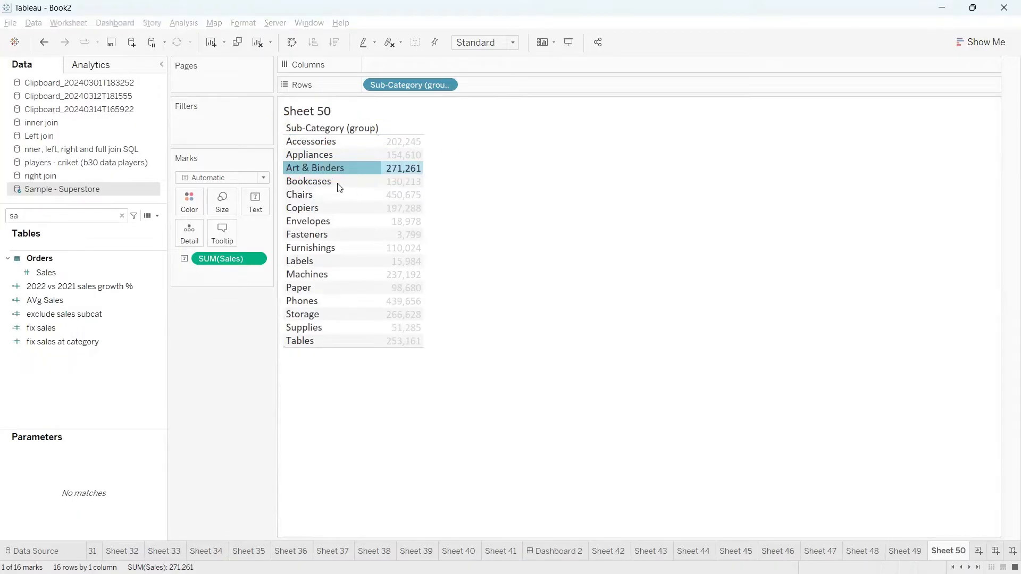
# Search the fields for 'group' and mark the Sub-Category (group) field in red.
pyautogui.click(122, 215)
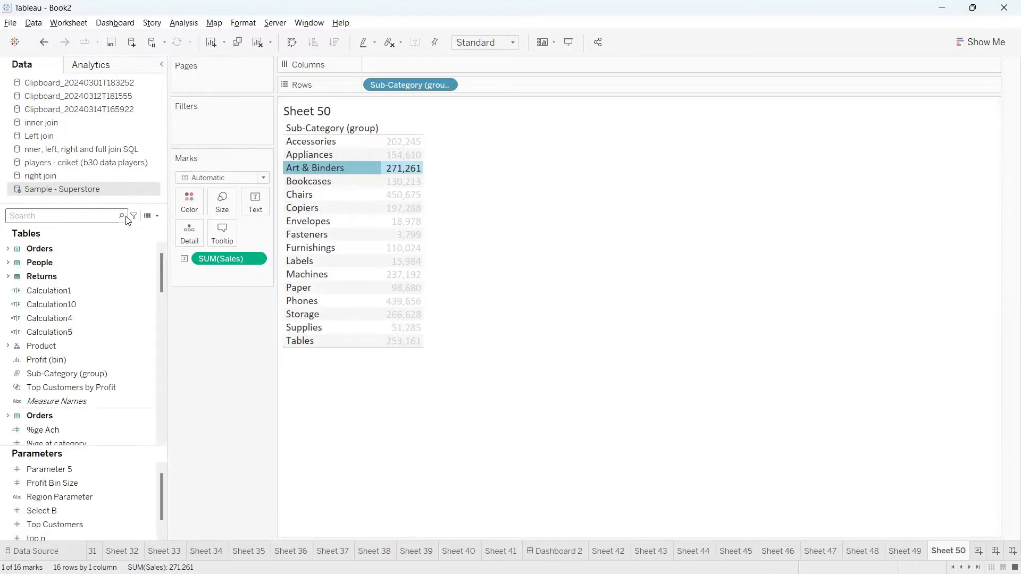
pyautogui.write('group')
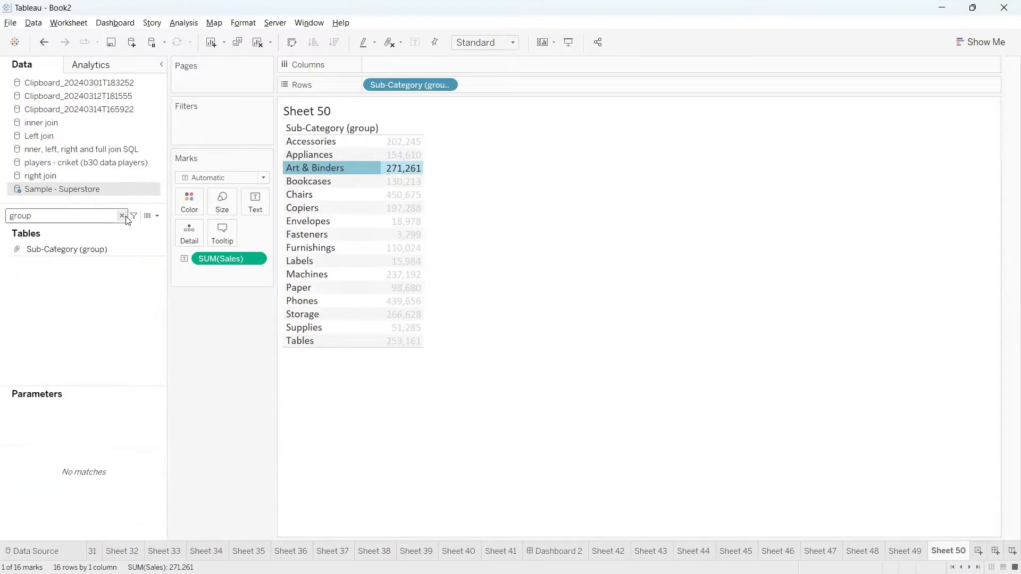
pyautogui.moveTo(7, 224); pyautogui.dragTo(25, 365)
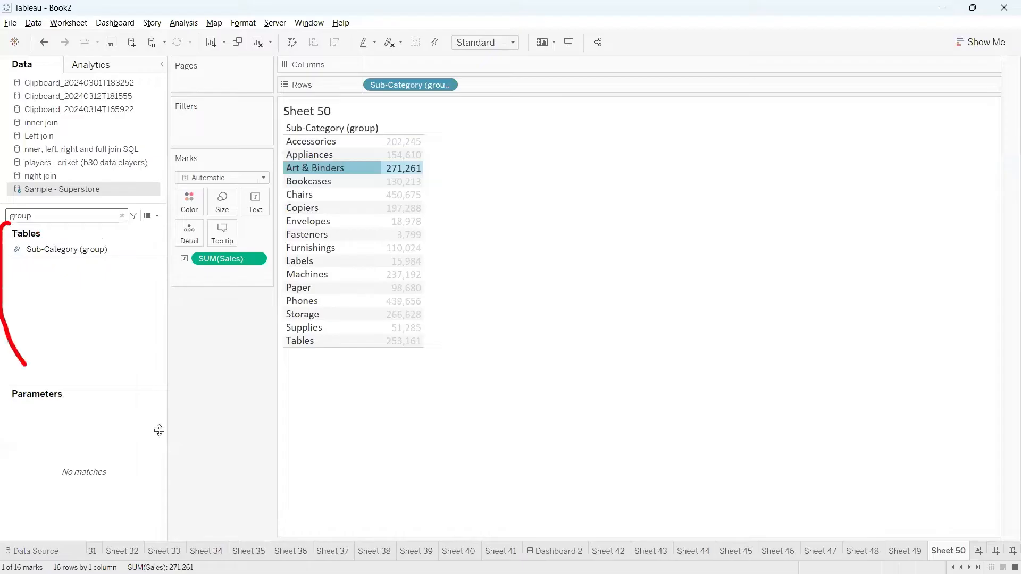
pyautogui.moveTo(159, 430)
pyautogui.mouseDown()
pyautogui.moveTo(48, 219)
pyautogui.moveTo(3, 215)
pyautogui.mouseUp()
pyautogui.moveTo(25, 262); pyautogui.dragTo(126, 271)
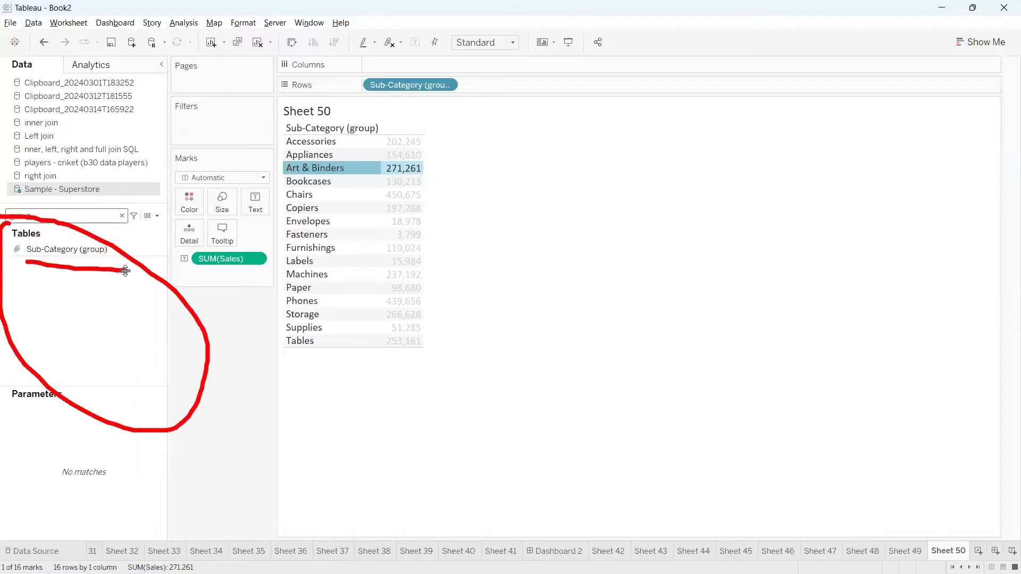
# Link the Sub-Category (group) header to its field with red marks, then clear them.
pyautogui.moveTo(269, 137); pyautogui.dragTo(350, 142)
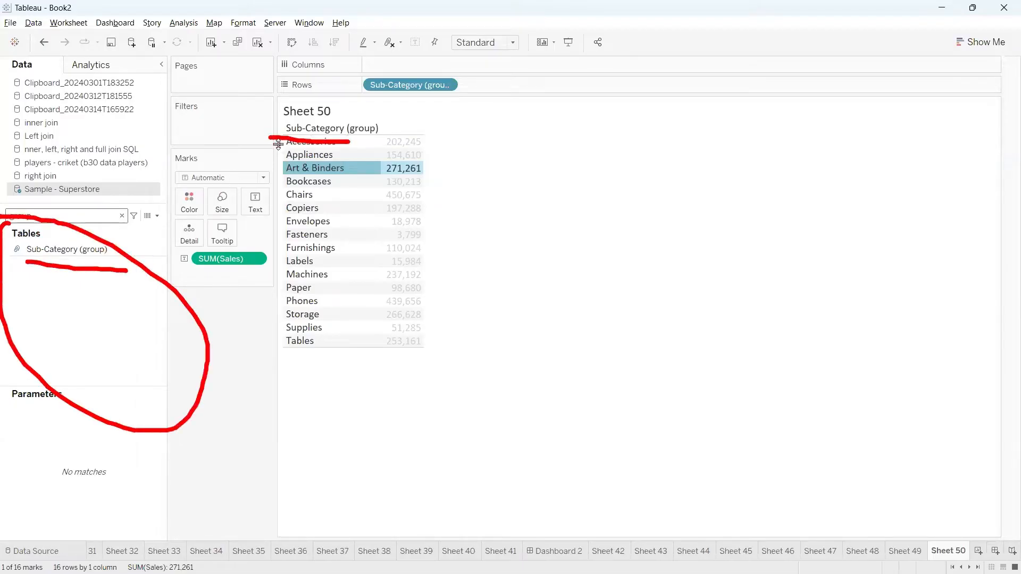
pyautogui.moveTo(279, 144)
pyautogui.mouseDown()
pyautogui.moveTo(154, 258)
pyautogui.moveTo(67, 266)
pyautogui.moveTo(88, 282)
pyautogui.mouseUp()
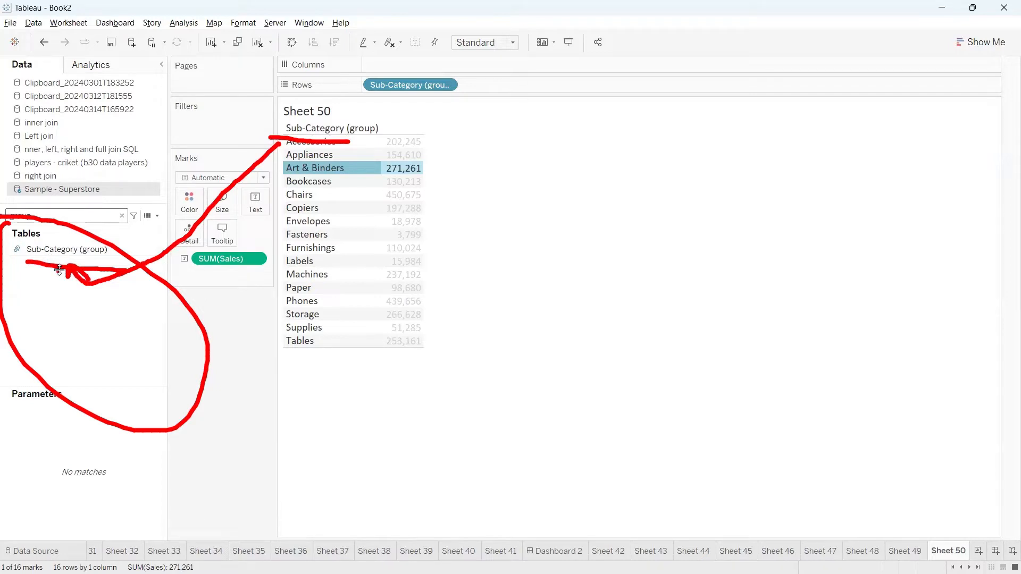
pyautogui.moveTo(5, 243)
pyautogui.mouseDown()
pyautogui.moveTo(7, 267)
pyautogui.moveTo(30, 272)
pyautogui.moveTo(30, 249)
pyautogui.moveTo(6, 241)
pyautogui.moveTo(31, 275)
pyautogui.moveTo(26, 298)
pyautogui.moveTo(63, 298)
pyautogui.moveTo(32, 300)
pyautogui.moveTo(48, 304)
pyautogui.mouseUp()
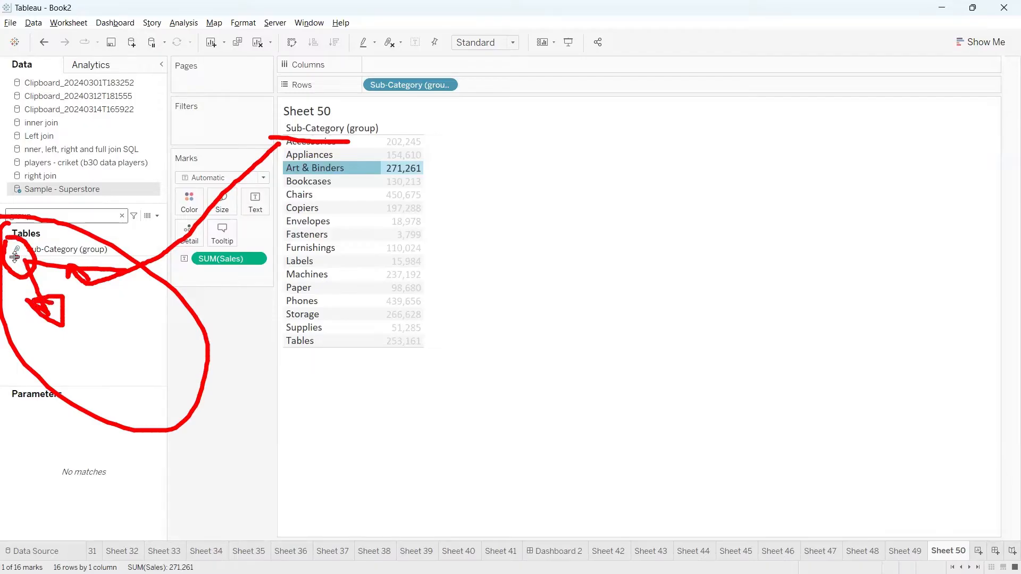
pyautogui.press('Escape')
pyautogui.moveTo(32, 215); pyautogui.dragTo(1, 150)
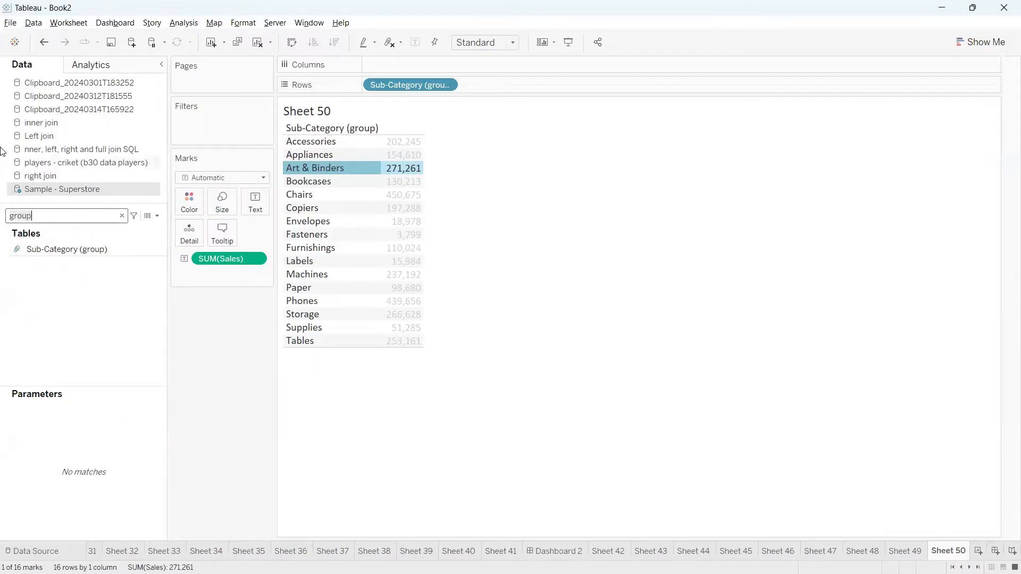
# Undo the Art and Binders grouping, clear the field search, and annotate Sub-Category.
pyautogui.click(47, 46)
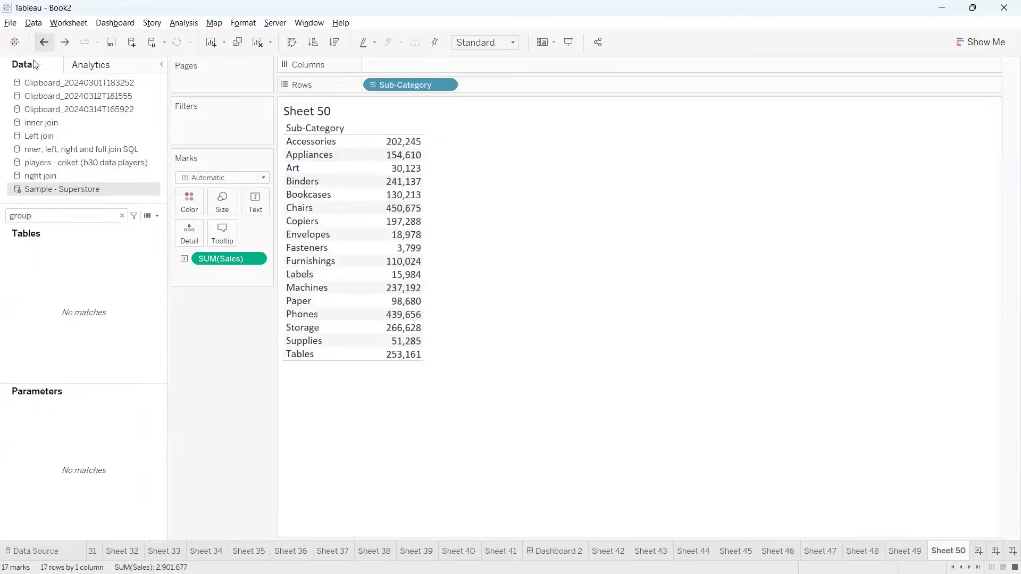
pyautogui.click(122, 216)
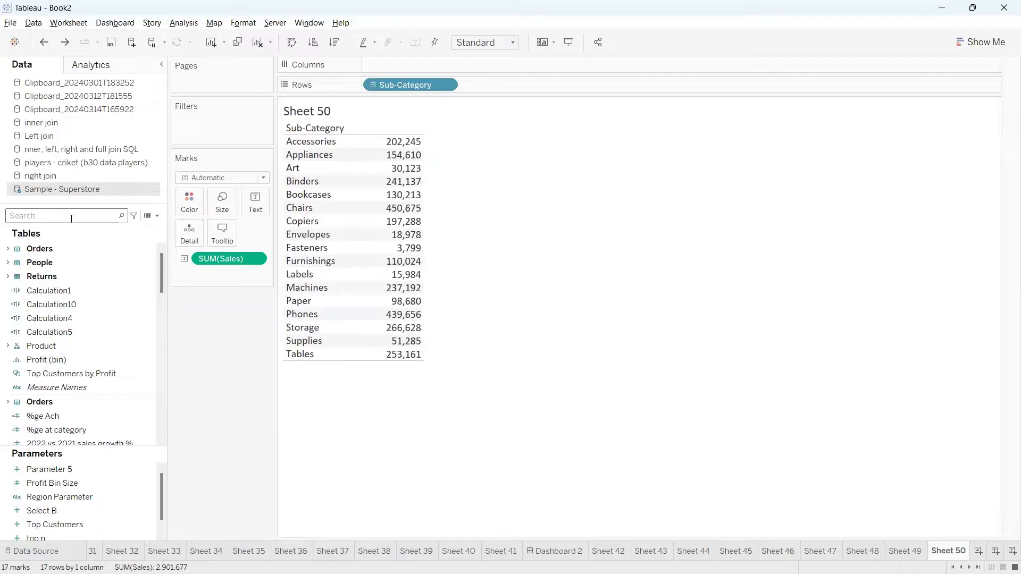
pyautogui.moveTo(349, 78)
pyautogui.mouseDown()
pyautogui.moveTo(481, 107)
pyautogui.moveTo(333, 72)
pyautogui.mouseUp()
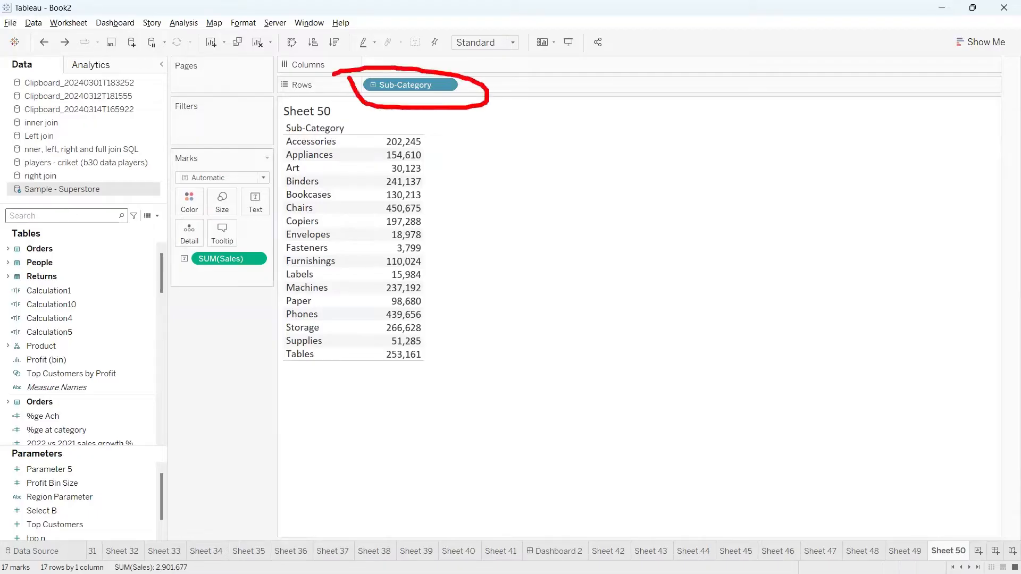
pyautogui.moveTo(444, 97); pyautogui.dragTo(479, 150)
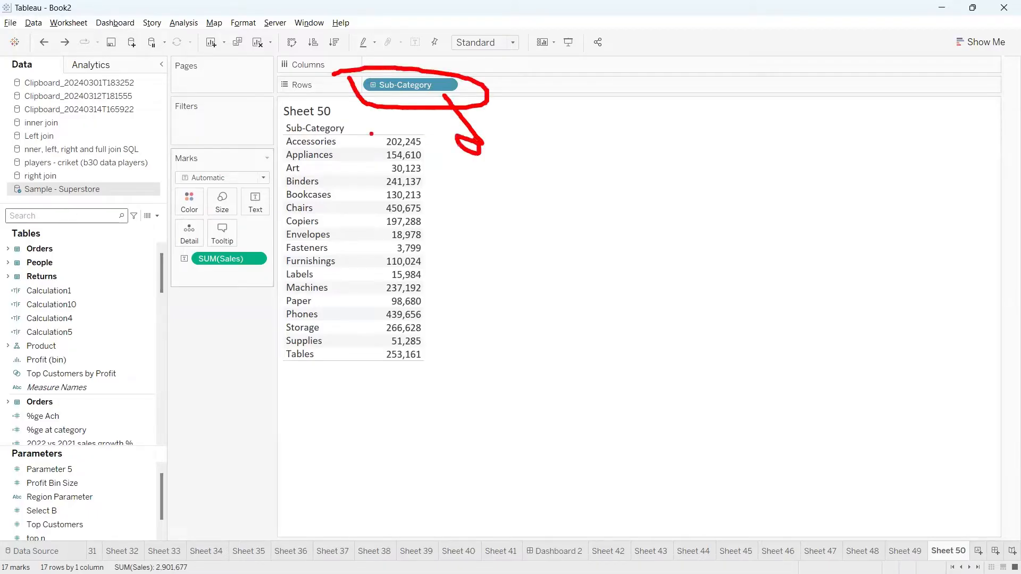
pyautogui.moveTo(342, 121)
pyautogui.mouseDown()
pyautogui.moveTo(281, 119)
pyautogui.moveTo(298, 105)
pyautogui.mouseUp()
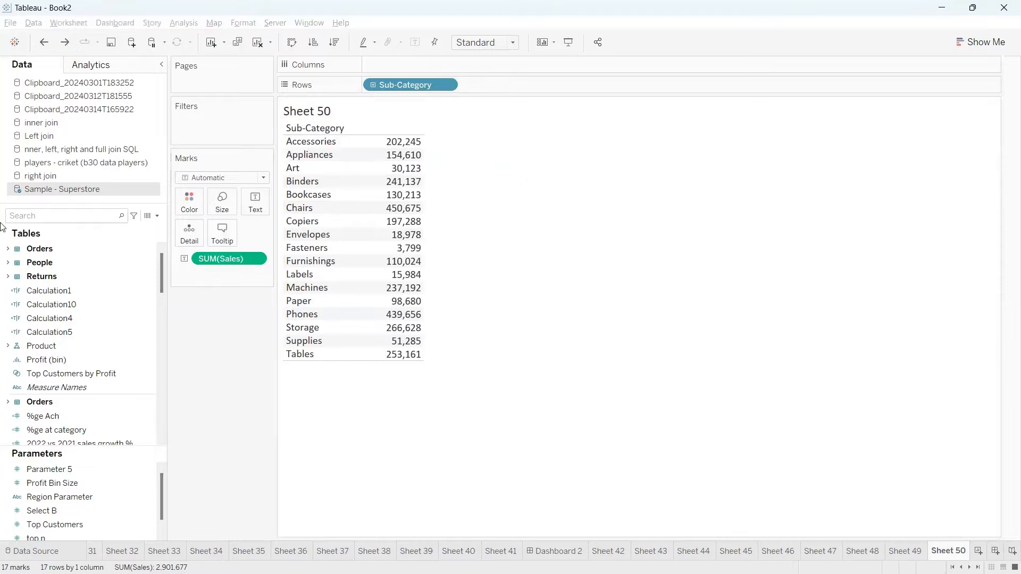
pyautogui.click(70, 216)
# Search 'sub' and create a group from the Sub-Category field.
pyautogui.write('sub')
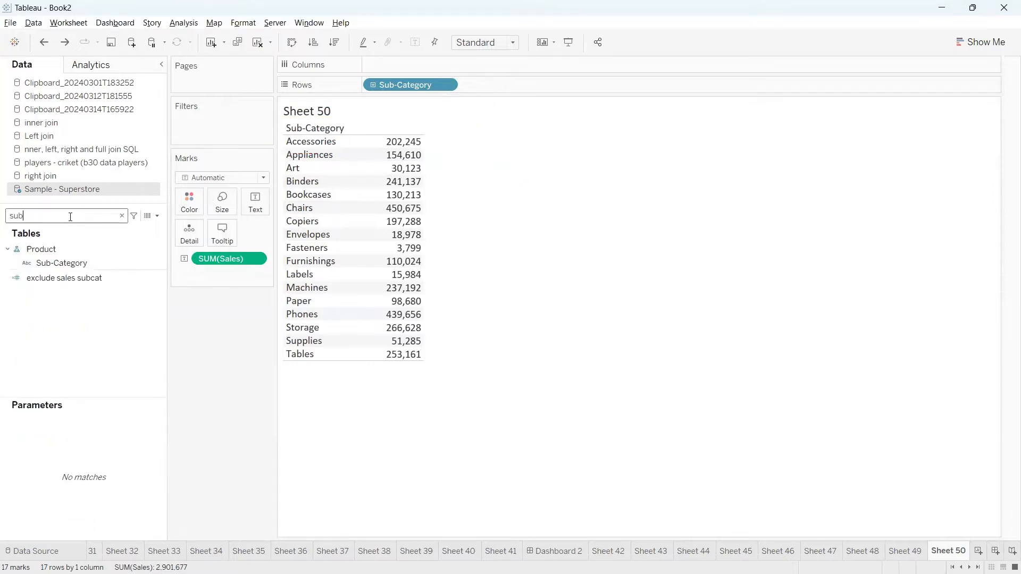
pyautogui.rightClick(157, 259)
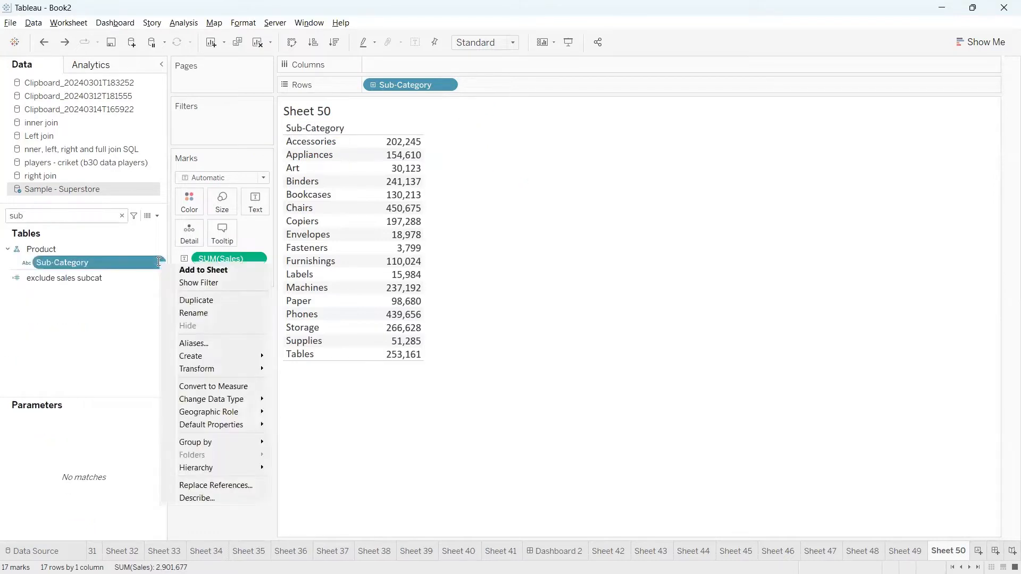
pyautogui.moveTo(228, 357)
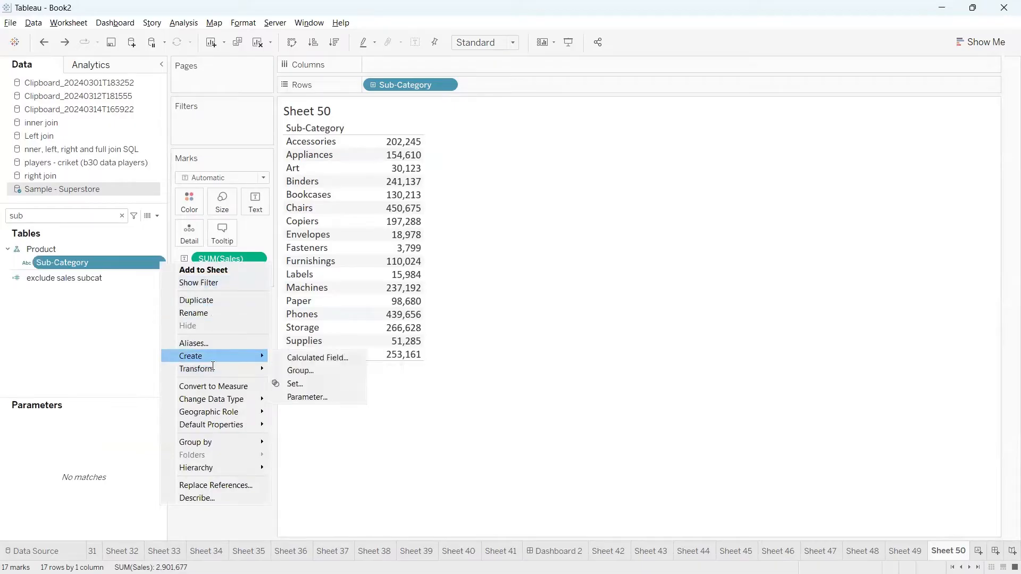
pyautogui.click(308, 369)
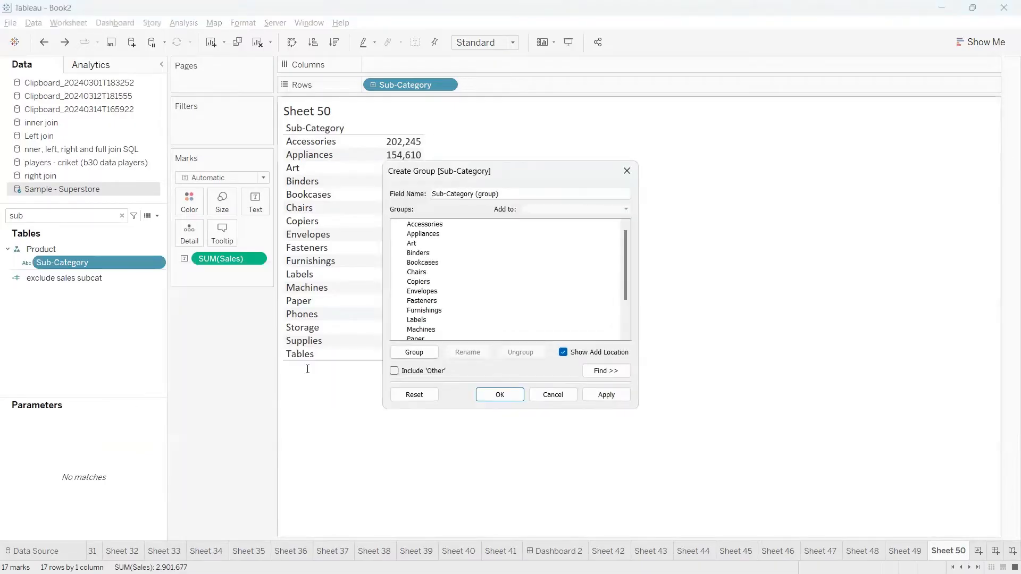
# Move and enlarge the Create Group dialog, then select Art and Binders.
pyautogui.moveTo(558, 167); pyautogui.dragTo(630, 106)
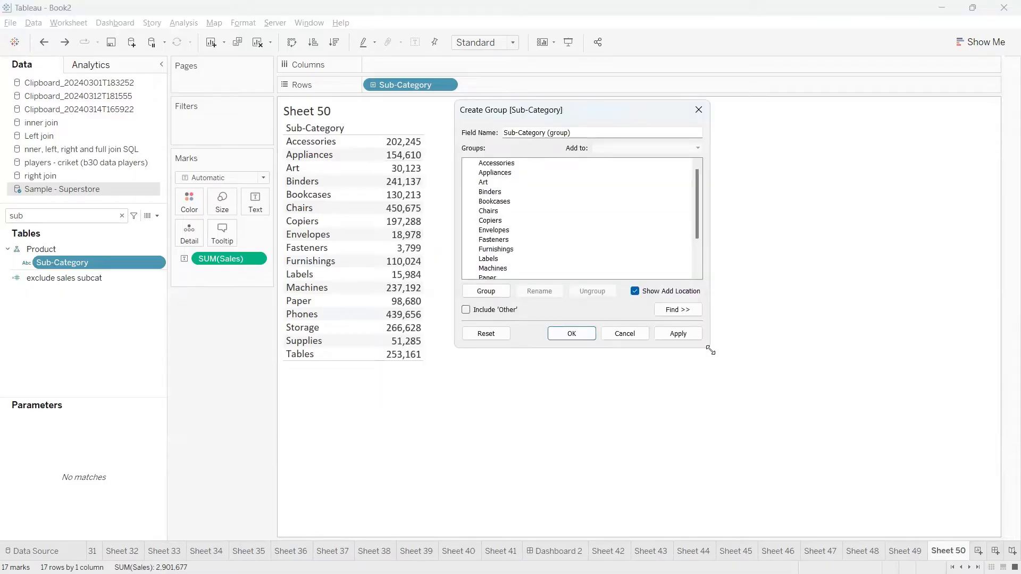
pyautogui.moveTo(711, 351); pyautogui.dragTo(903, 485)
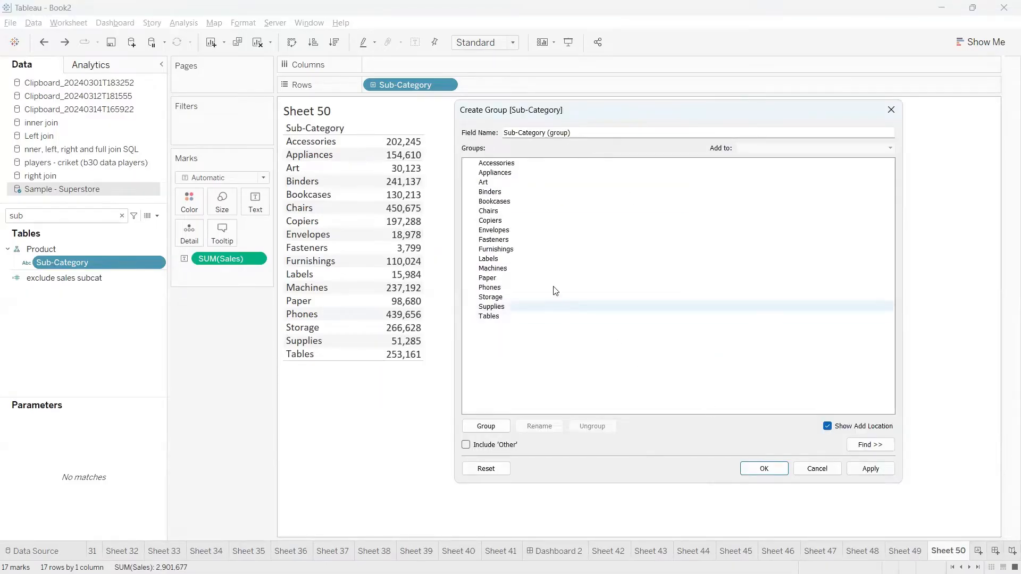
pyautogui.click(494, 183)
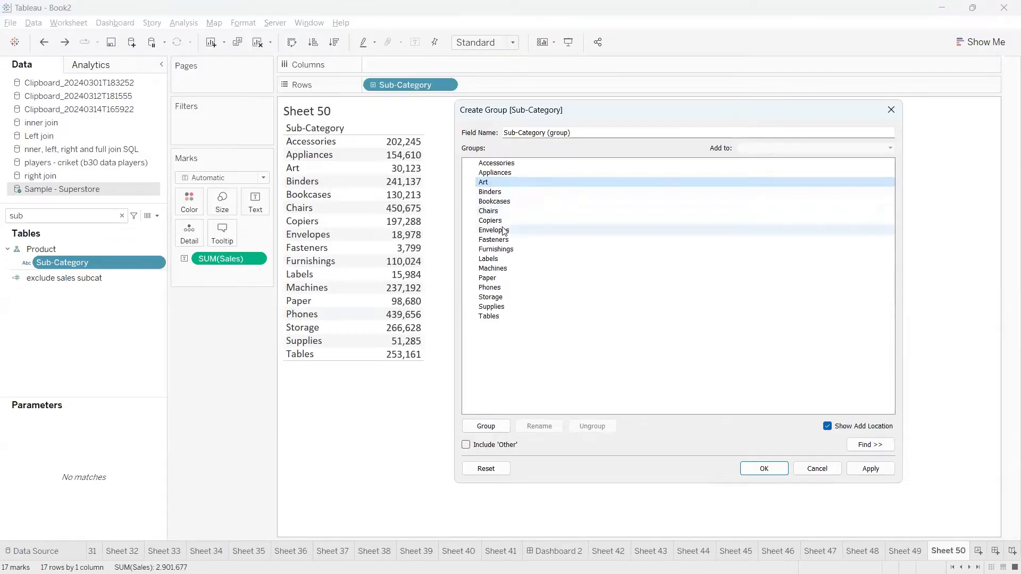
pyautogui.keyDown('ctrl'); pyautogui.click(499, 194); pyautogui.keyUp('ctrl')
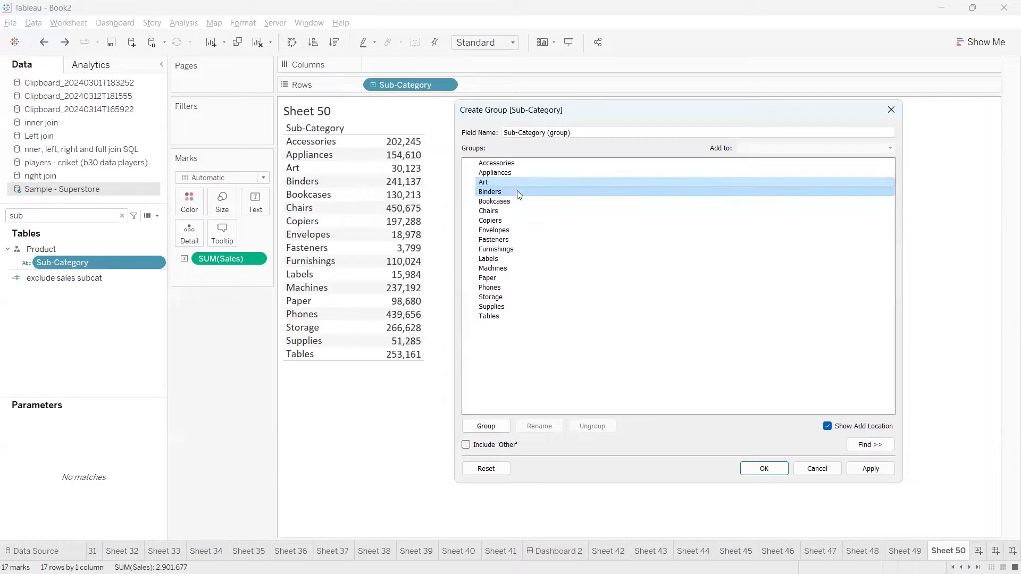
# Group Art and Binders together in the Create Group dialog.
pyautogui.click(494, 429)
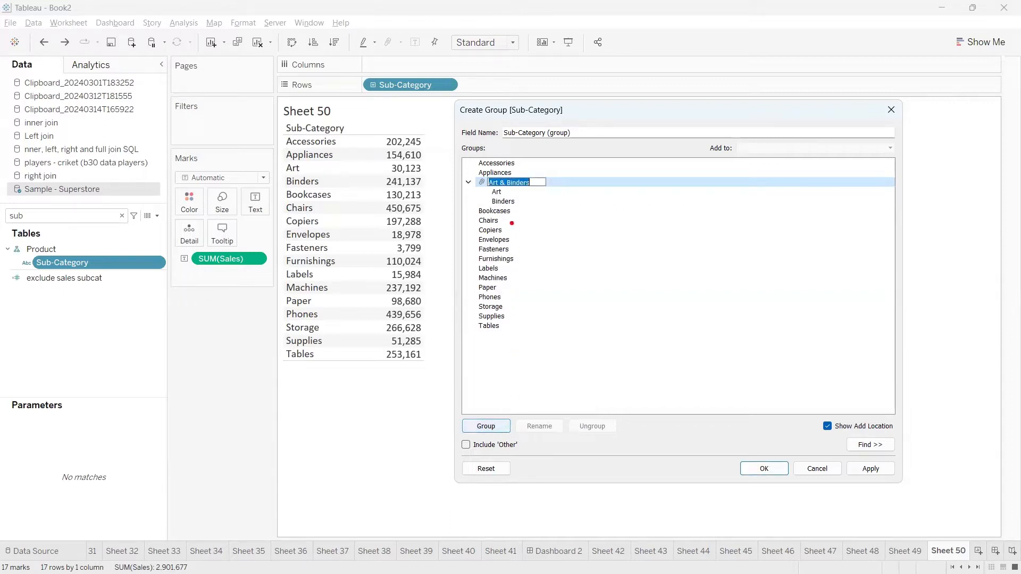
pyautogui.moveTo(489, 190)
pyautogui.mouseDown()
pyautogui.moveTo(485, 213)
pyautogui.moveTo(550, 199)
pyautogui.moveTo(512, 173)
pyautogui.moveTo(470, 205)
pyautogui.mouseUp()
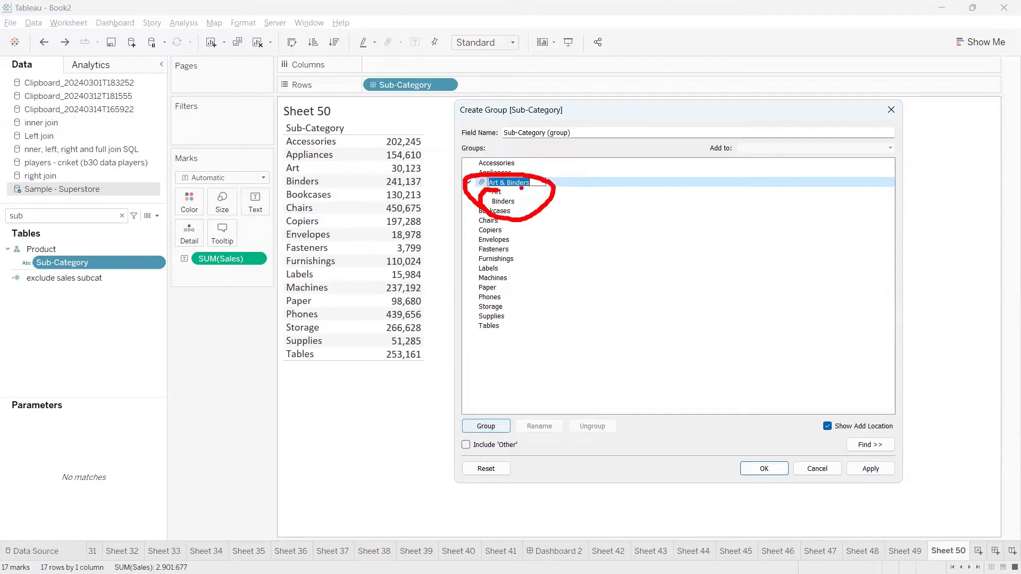
pyautogui.press('Escape')
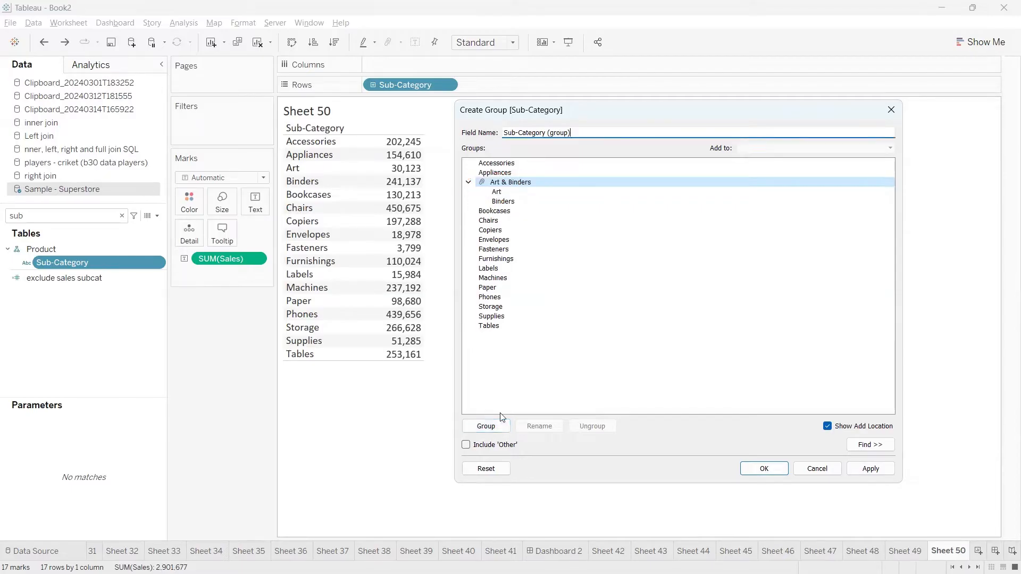
# Rename the new group to 'Group 1' and confirm the Sub-Category (group) field.
pyautogui.click(509, 186)
pyautogui.rightClick(508, 187)
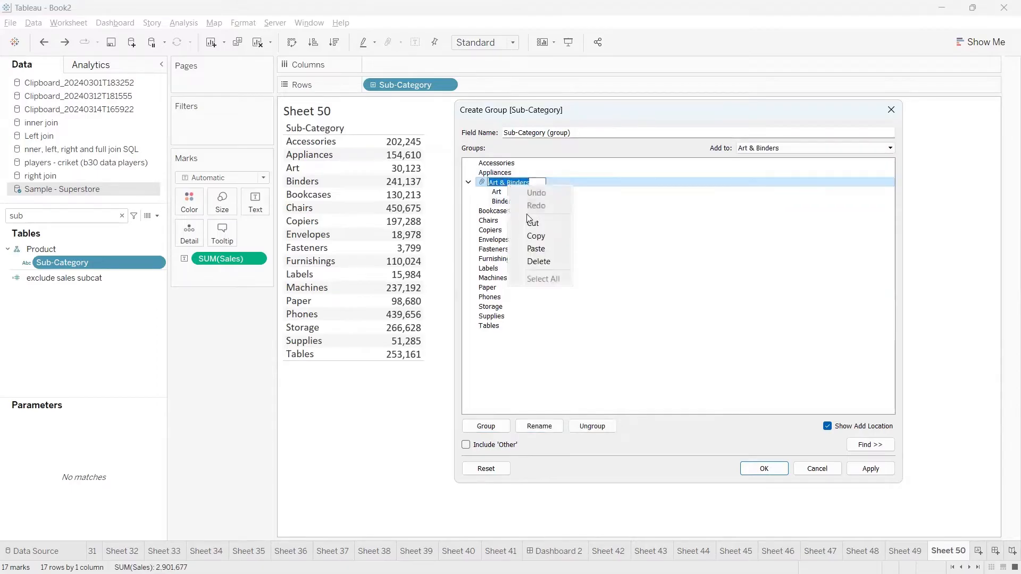
pyautogui.click(533, 182)
pyautogui.moveTo(533, 182); pyautogui.dragTo(486, 183)
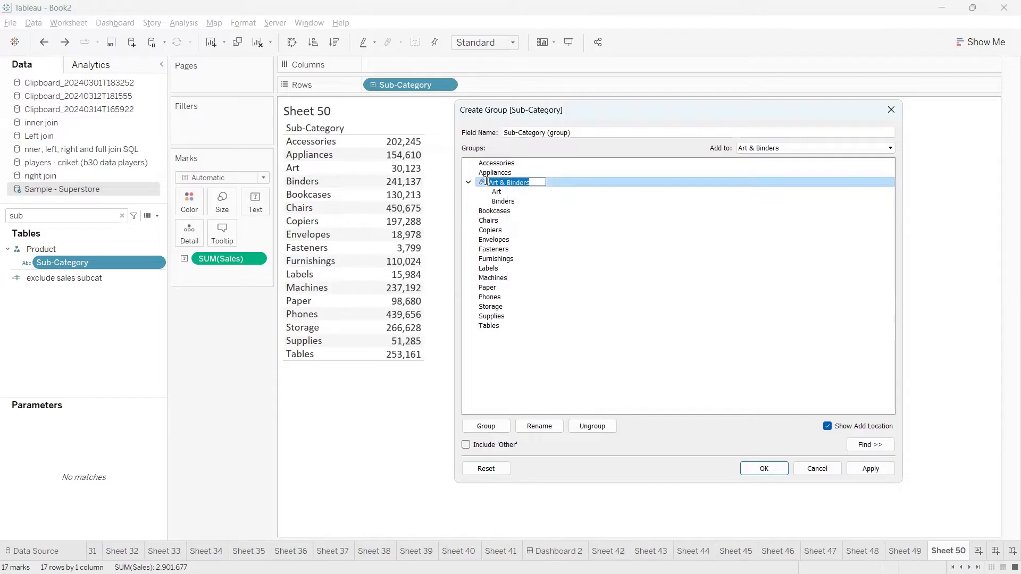
pyautogui.write('Arts &')
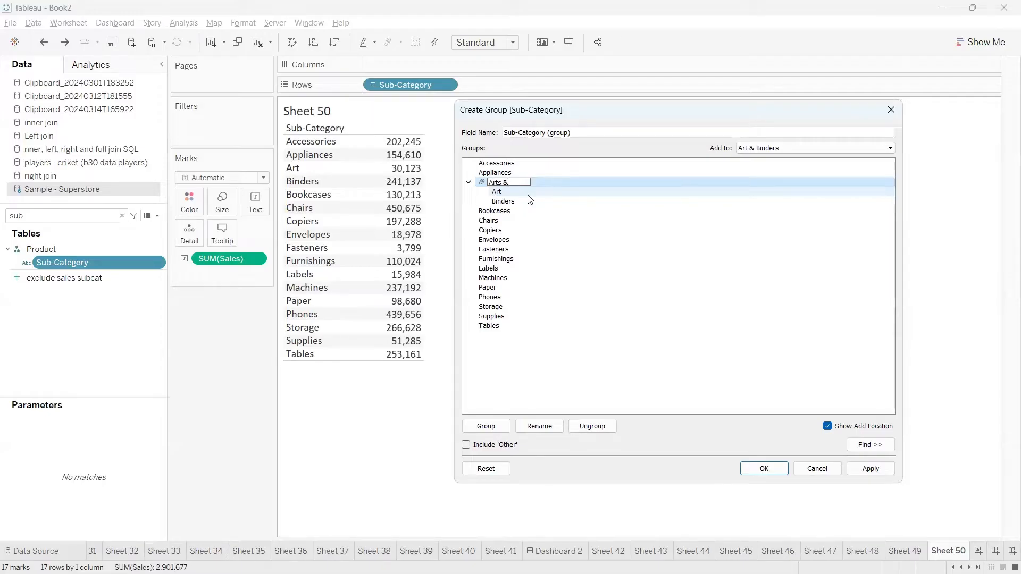
pyautogui.press('BackSpace')
pyautogui.press('BackSpace')
pyautogui.press('BackSpace')
pyautogui.press('BackSpace')
pyautogui.write('Gro')
pyautogui.press('Return')
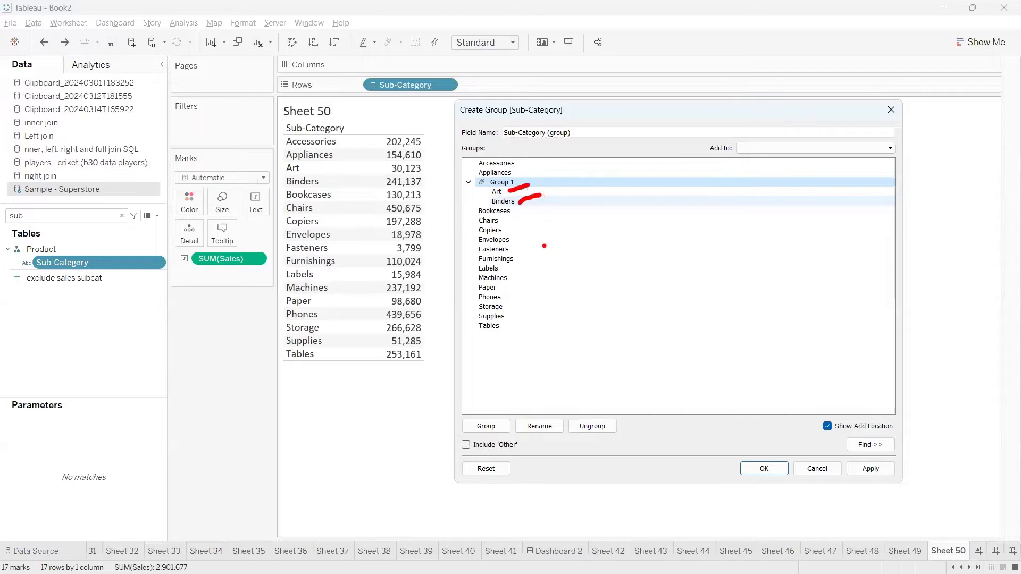
pyautogui.click(758, 471)
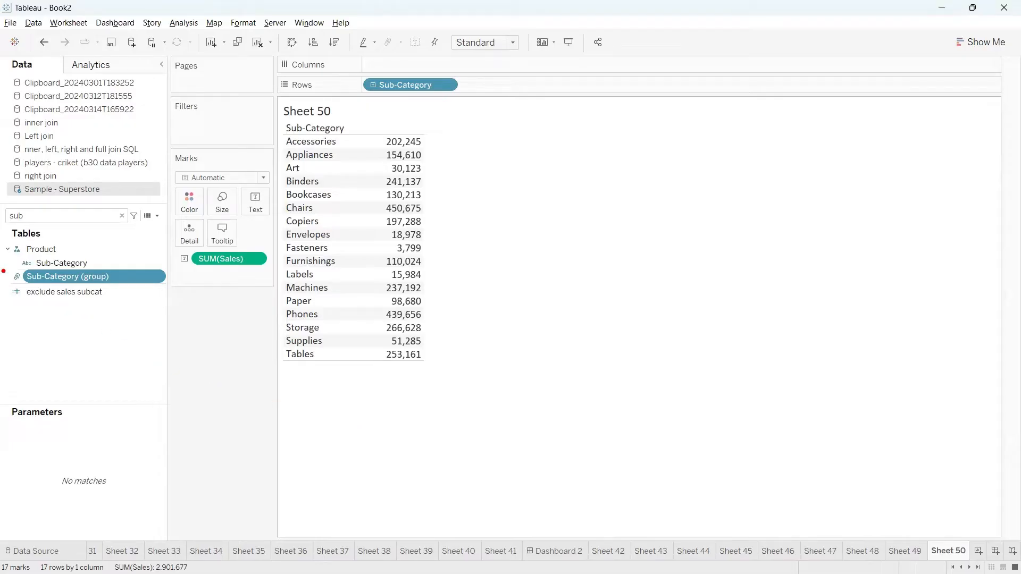
# Point out the new field, then place Sub-Category (group) on Rows before Sub-Category.
pyautogui.moveTo(3, 272)
pyautogui.mouseDown()
pyautogui.moveTo(19, 294)
pyautogui.moveTo(109, 298)
pyautogui.moveTo(139, 267)
pyautogui.moveTo(9, 264)
pyautogui.moveTo(2, 278)
pyautogui.mouseUp()
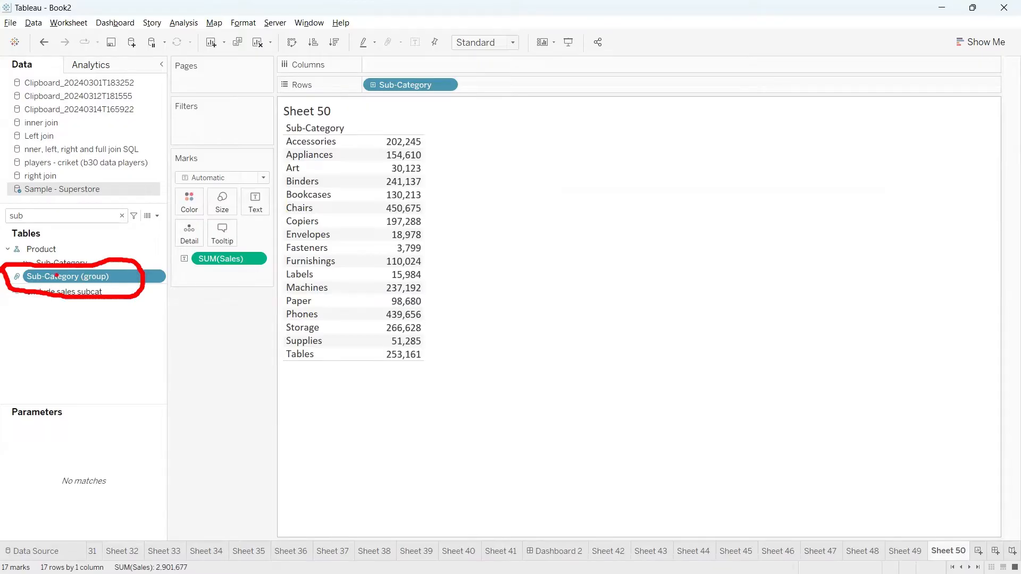
pyautogui.moveTo(18, 269)
pyautogui.mouseDown()
pyautogui.moveTo(5, 290)
pyautogui.moveTo(34, 290)
pyautogui.mouseUp()
pyautogui.press('Escape')
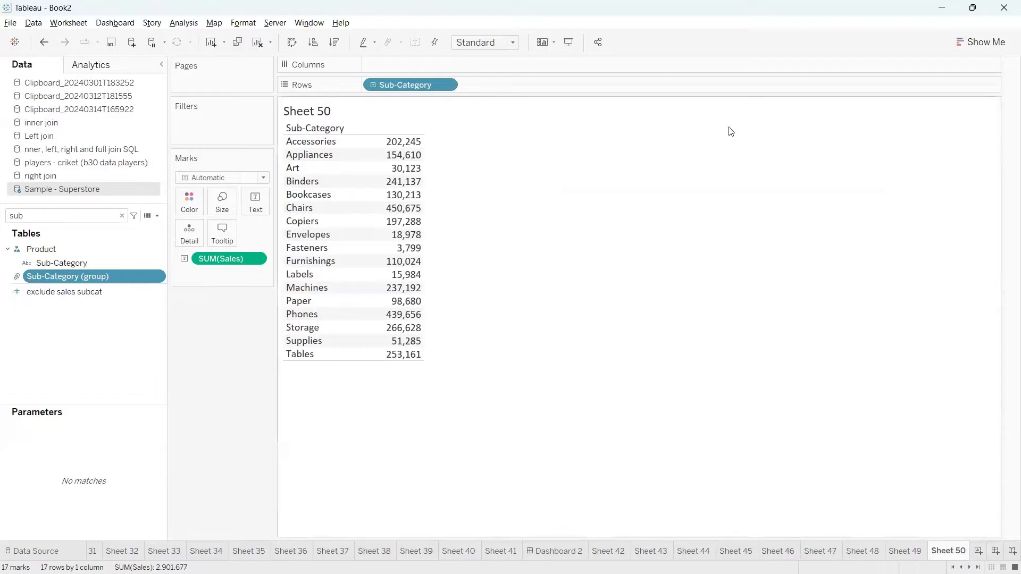
pyautogui.moveTo(86, 275); pyautogui.dragTo(376, 86)
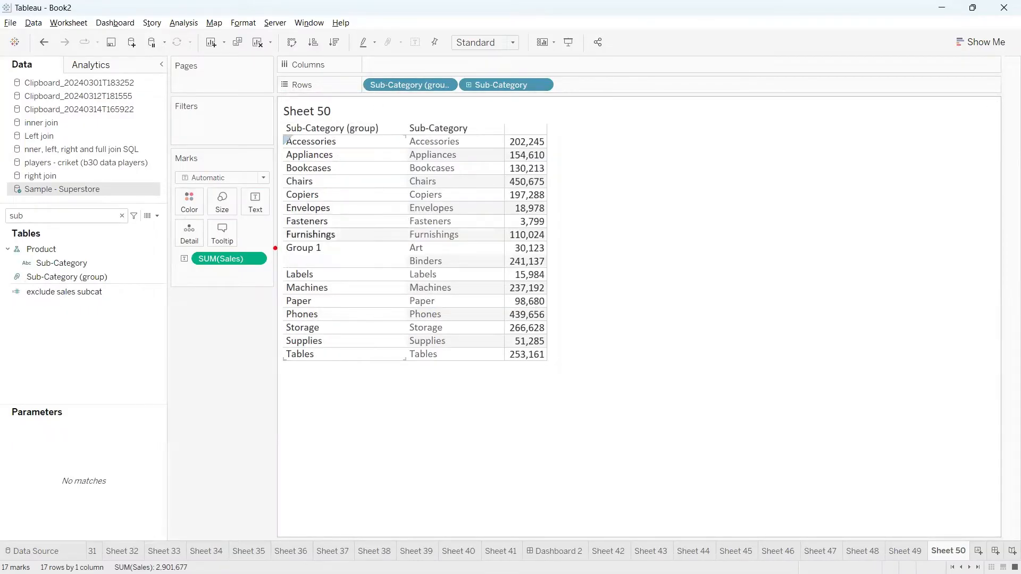
# Annotate the group column and Group 1 with Art and Binders, then clear the marks.
pyautogui.moveTo(279, 140); pyautogui.dragTo(264, 222)
pyautogui.moveTo(347, 143); pyautogui.dragTo(407, 144)
pyautogui.moveTo(338, 156); pyautogui.dragTo(401, 157)
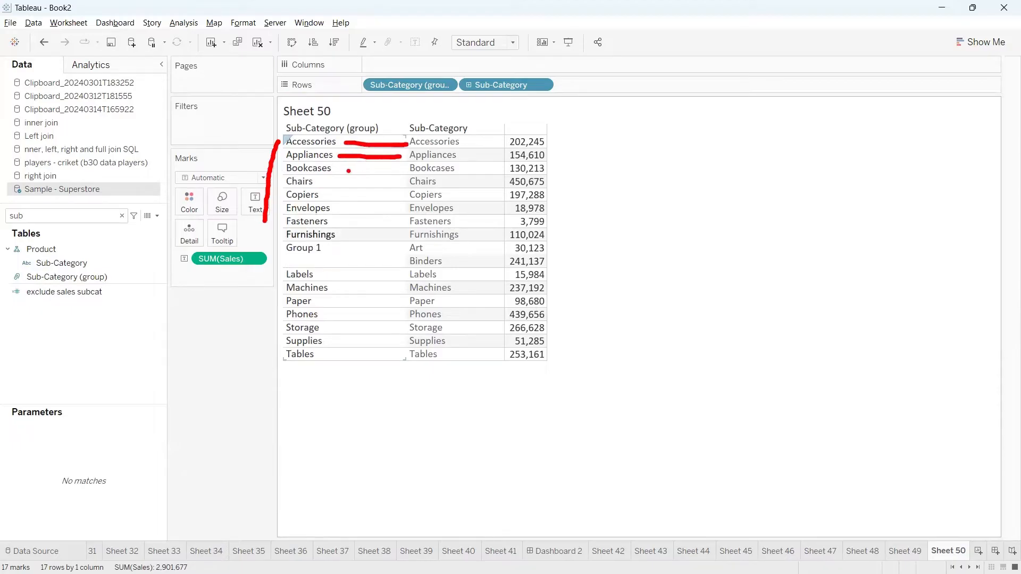
pyautogui.moveTo(281, 242)
pyautogui.mouseDown()
pyautogui.moveTo(321, 271)
pyautogui.moveTo(541, 270)
pyautogui.moveTo(559, 243)
pyautogui.moveTo(272, 240)
pyautogui.moveTo(347, 237)
pyautogui.mouseUp()
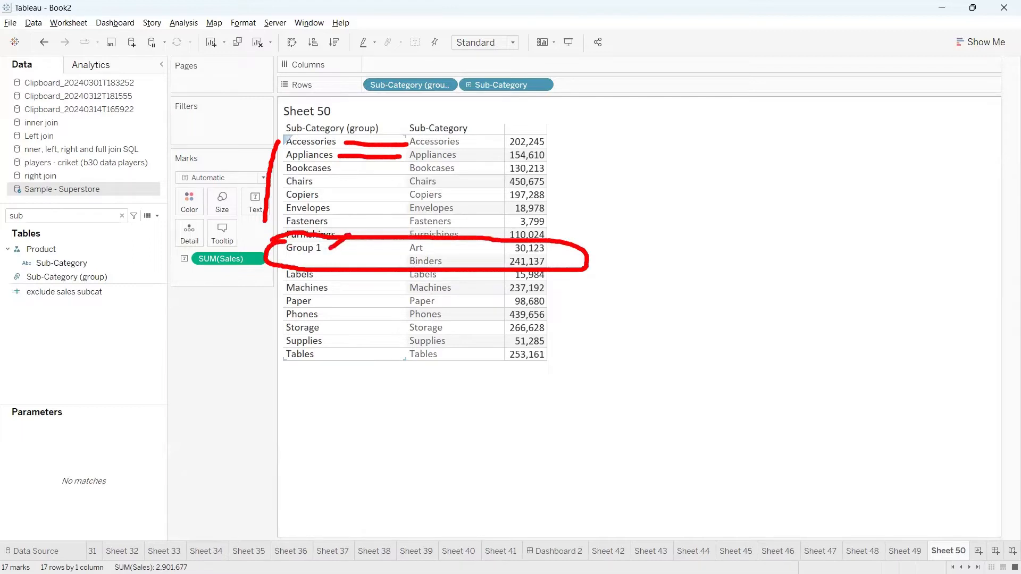
pyautogui.press('Escape')
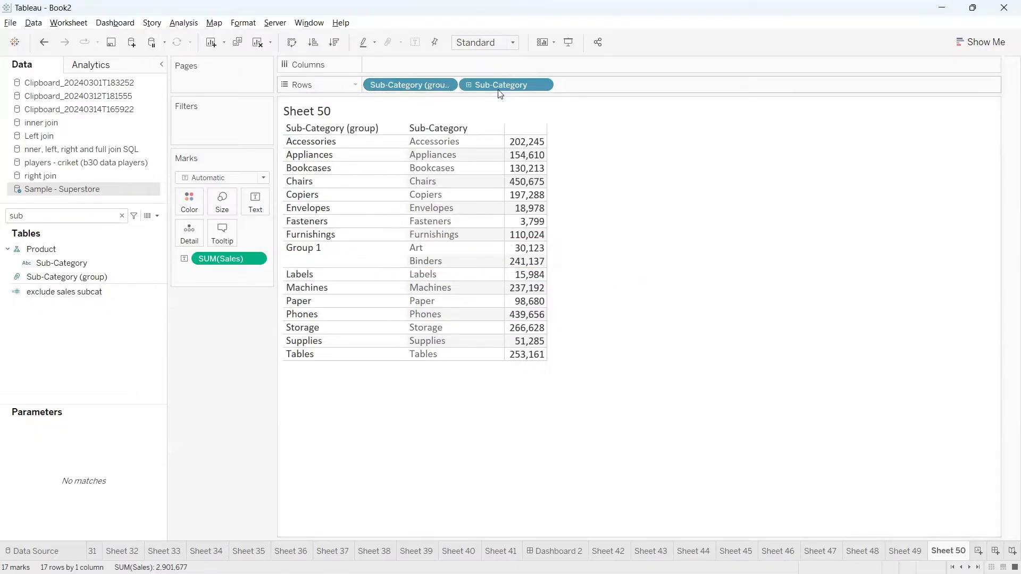
# Remove Sub-Category from Rows, leaving Group 1 totalling 271,261 in sales.
pyautogui.moveTo(491, 87); pyautogui.dragTo(658, 158)
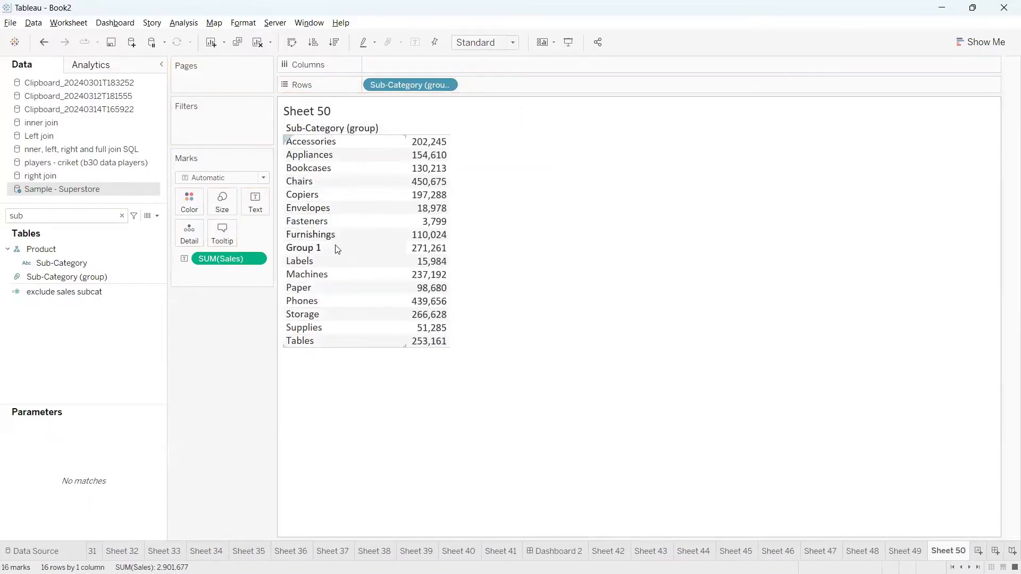
pyautogui.moveTo(327, 247)
pyautogui.mouseDown()
pyautogui.moveTo(407, 254)
pyautogui.moveTo(494, 220)
pyautogui.mouseUp()
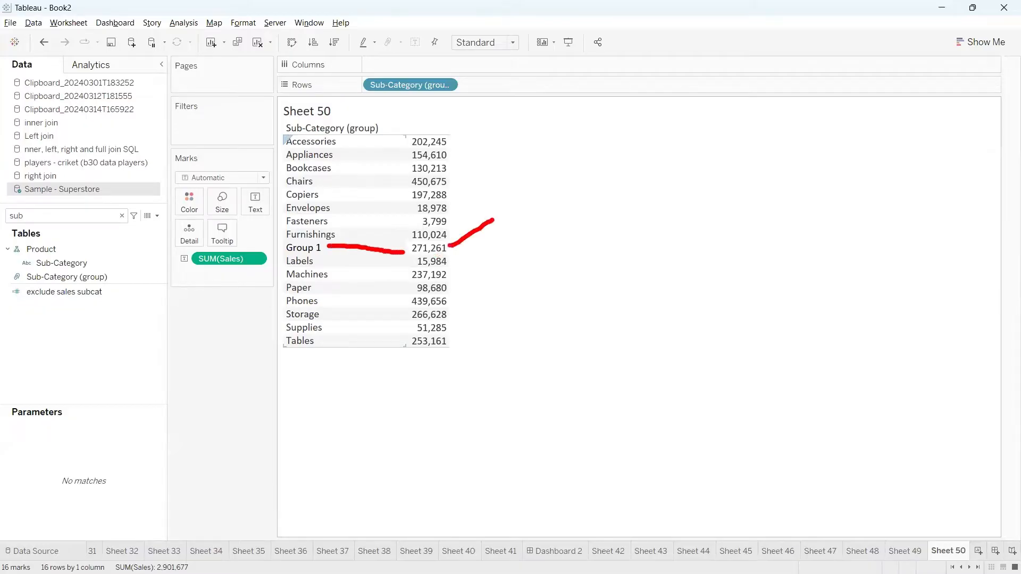
pyautogui.press('Escape')
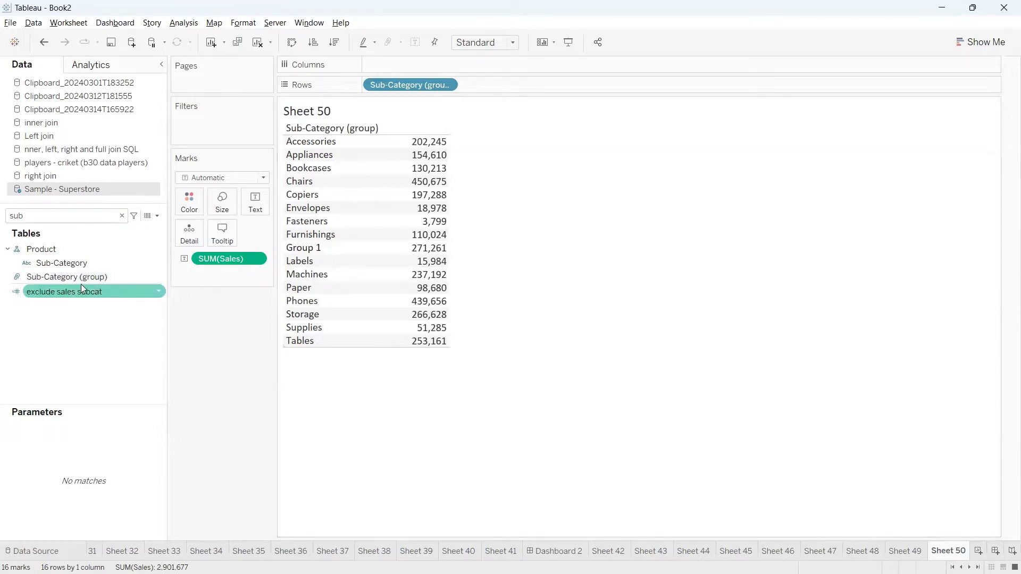
# Filter Sheet 50 on Sub-Category (group) to show only Group 1.
pyautogui.moveTo(68, 277); pyautogui.dragTo(212, 133)
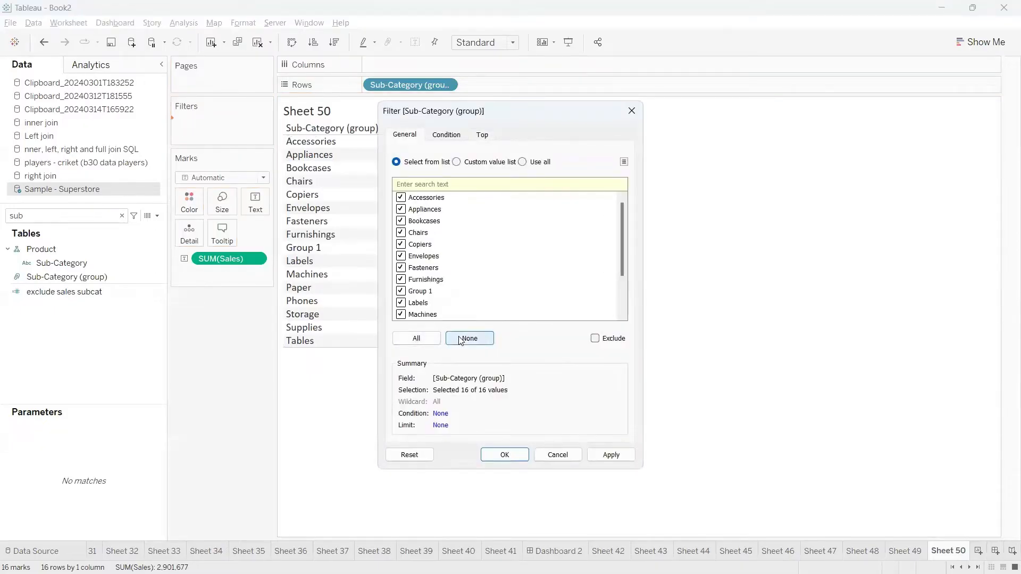
pyautogui.click(447, 336)
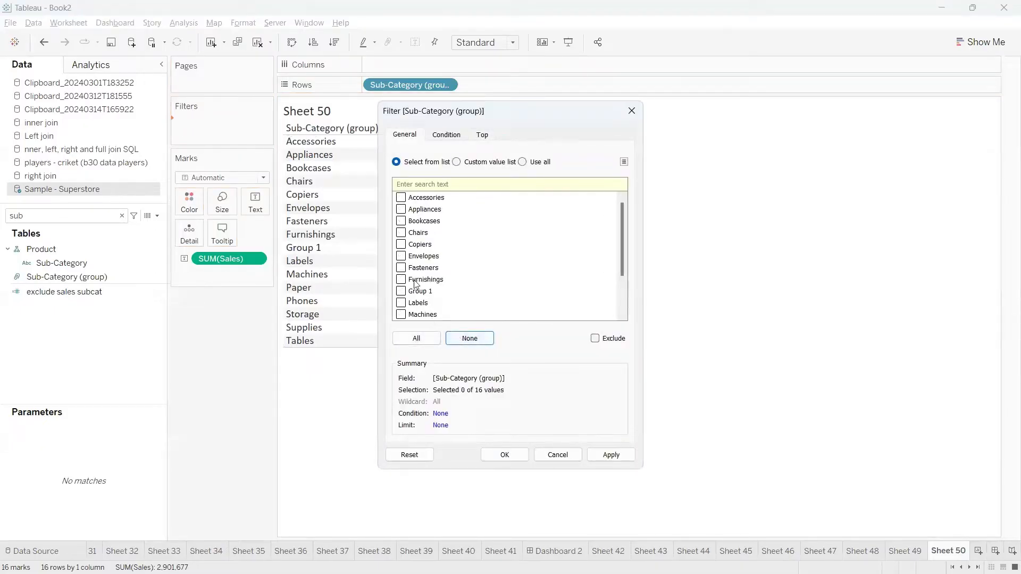
pyautogui.click(402, 291)
pyautogui.click(493, 454)
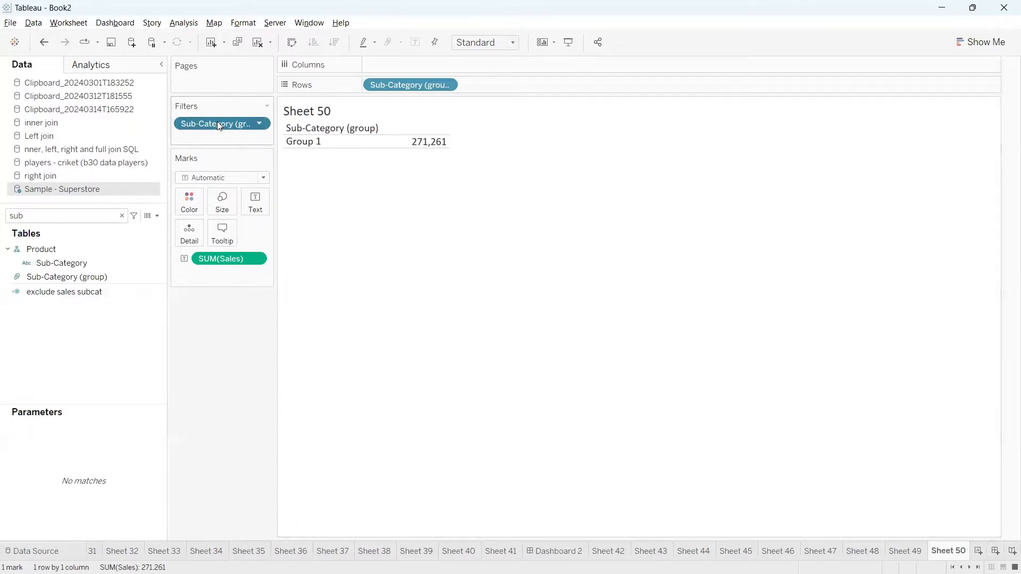
# Remove the Group 1 filter to restore all 16 group rows totalling 2,901,677.
pyautogui.moveTo(210, 124); pyautogui.dragTo(198, 356)
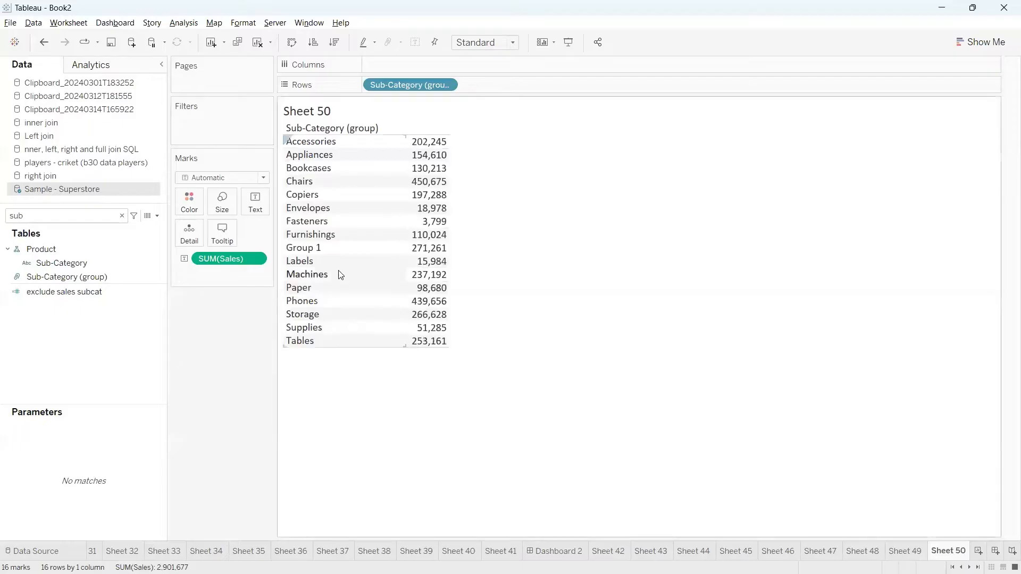
pyautogui.click(311, 248)
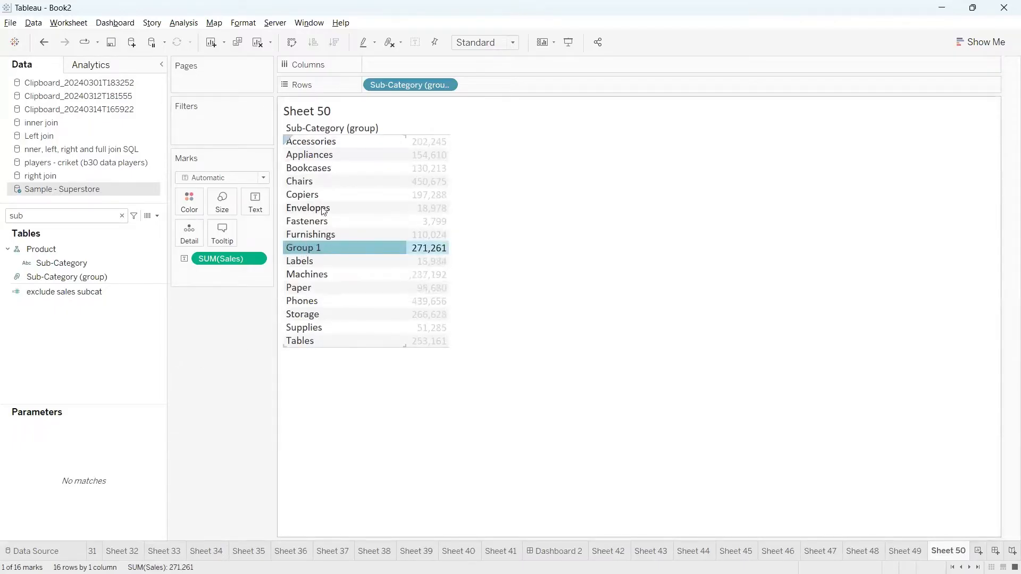
pyautogui.press('Escape')
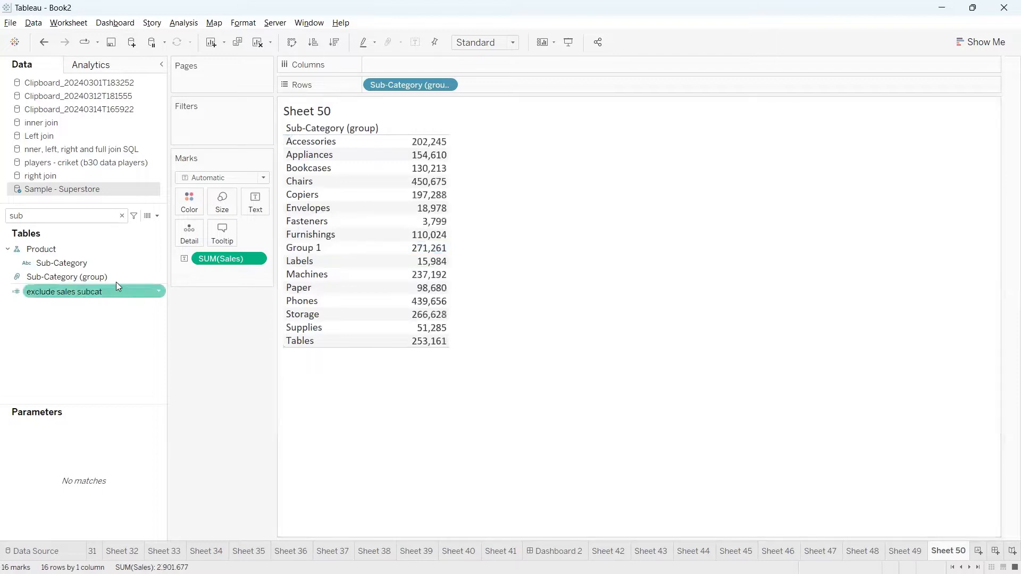
pyautogui.click(106, 276)
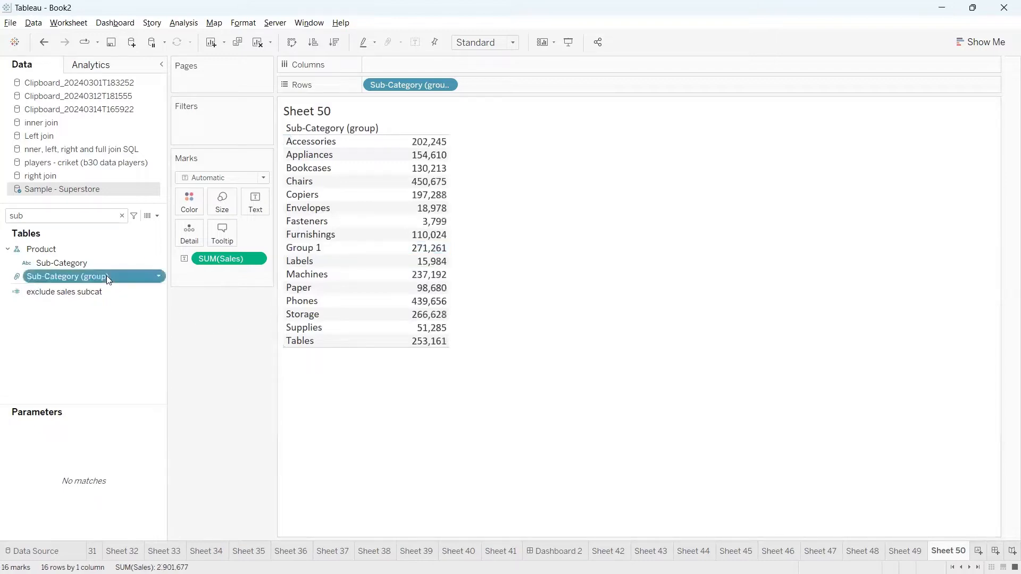
pyautogui.click(160, 276)
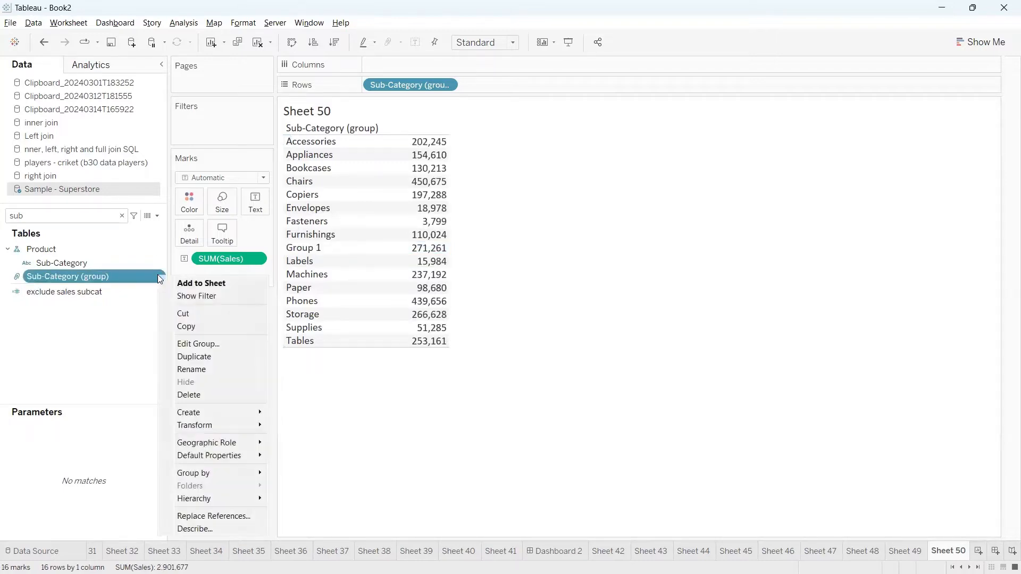
# In Edit Group, combine Copiers, Envelopes and Fasteners into a new group named 'Group 2'.
pyautogui.click(192, 344)
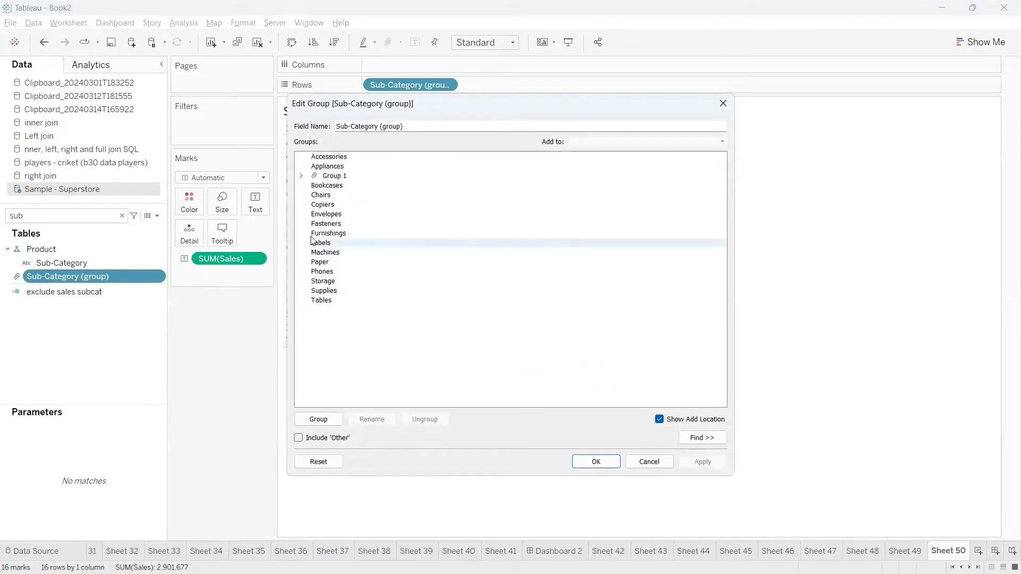
pyautogui.click(323, 206)
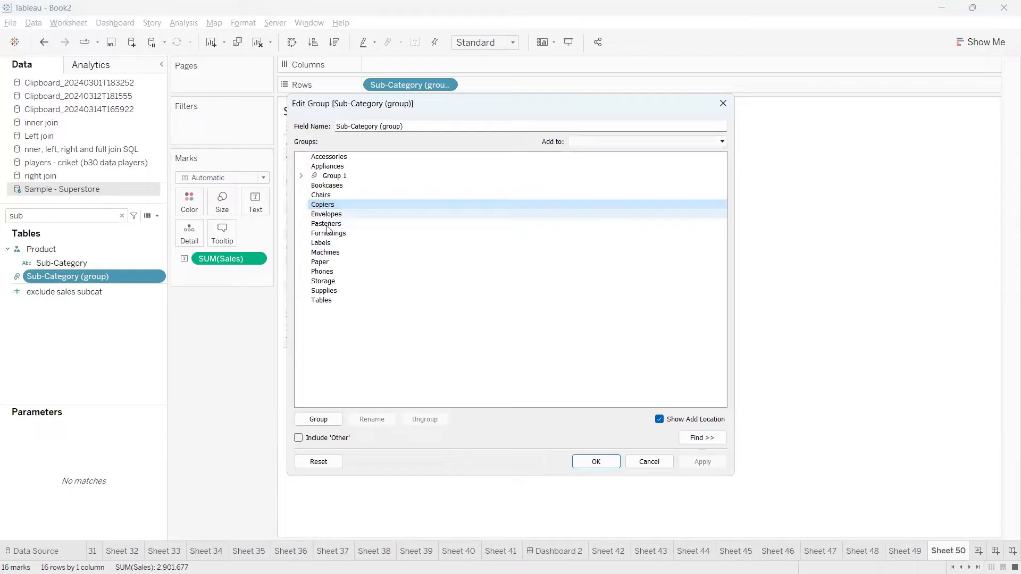
pyautogui.keyDown('shift'); pyautogui.click(327, 224); pyautogui.keyUp('shift')
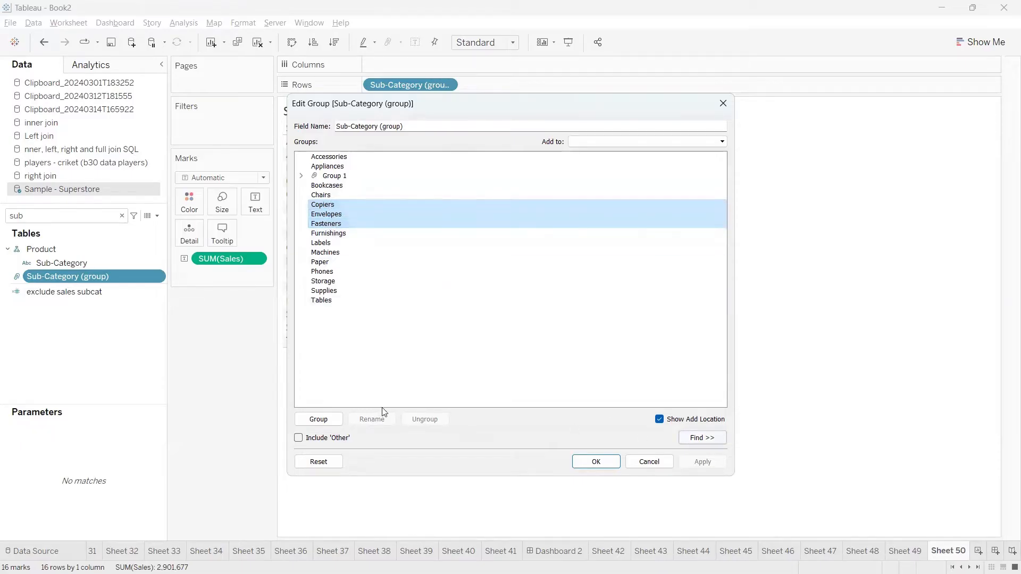
pyautogui.click(331, 424)
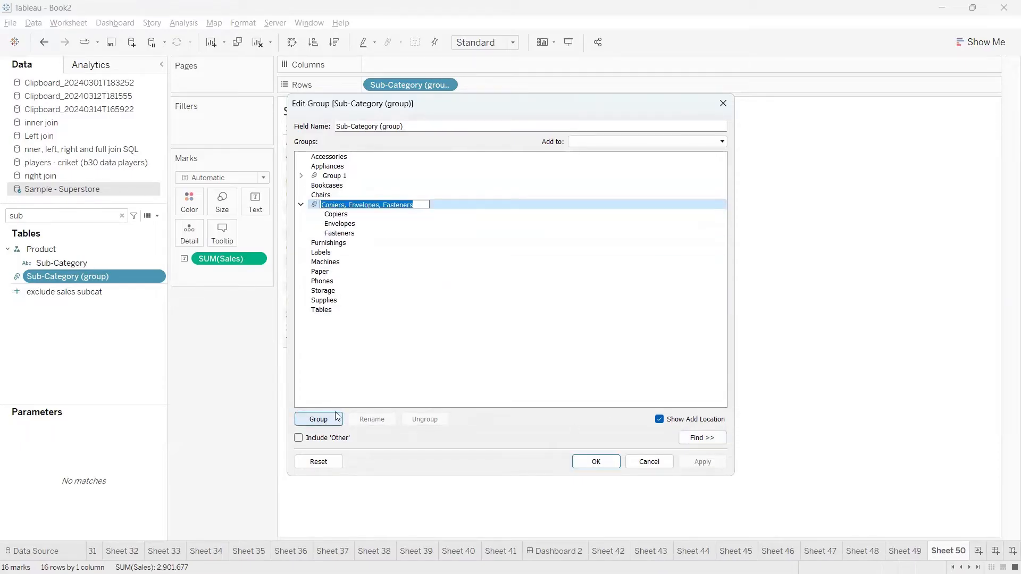
pyautogui.write('Grou')
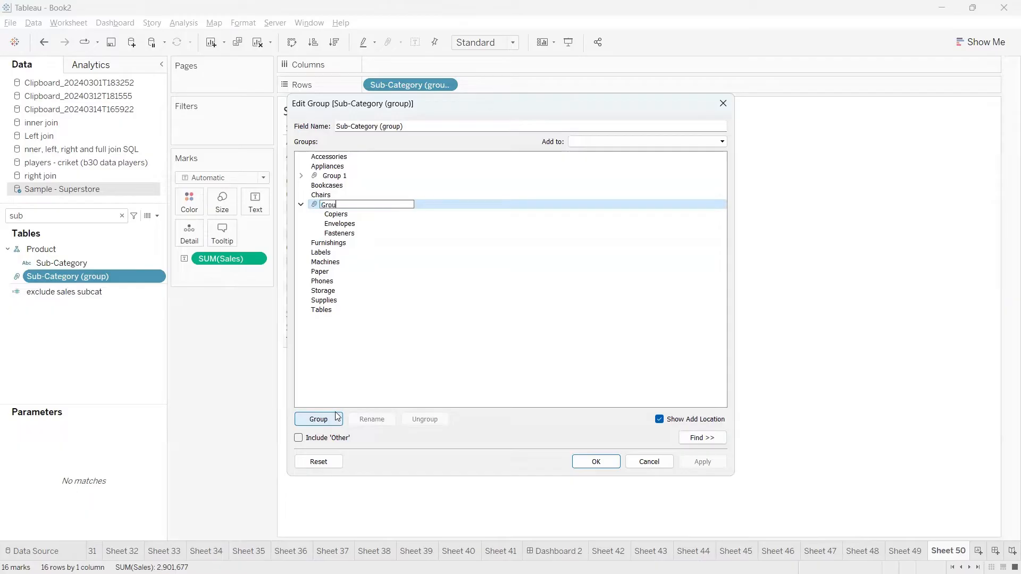
pyautogui.write('p 2')
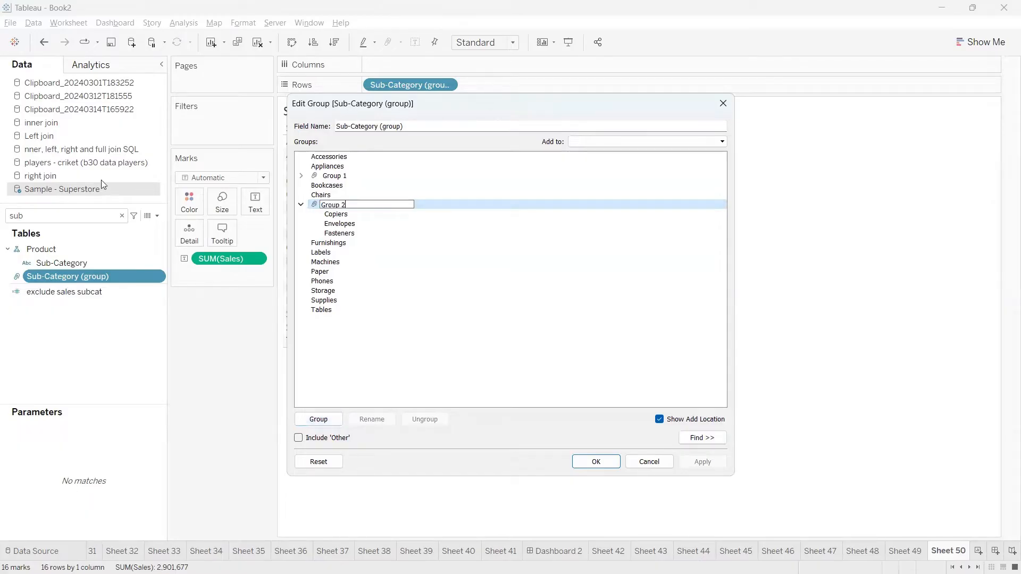
pyautogui.click(833, 68)
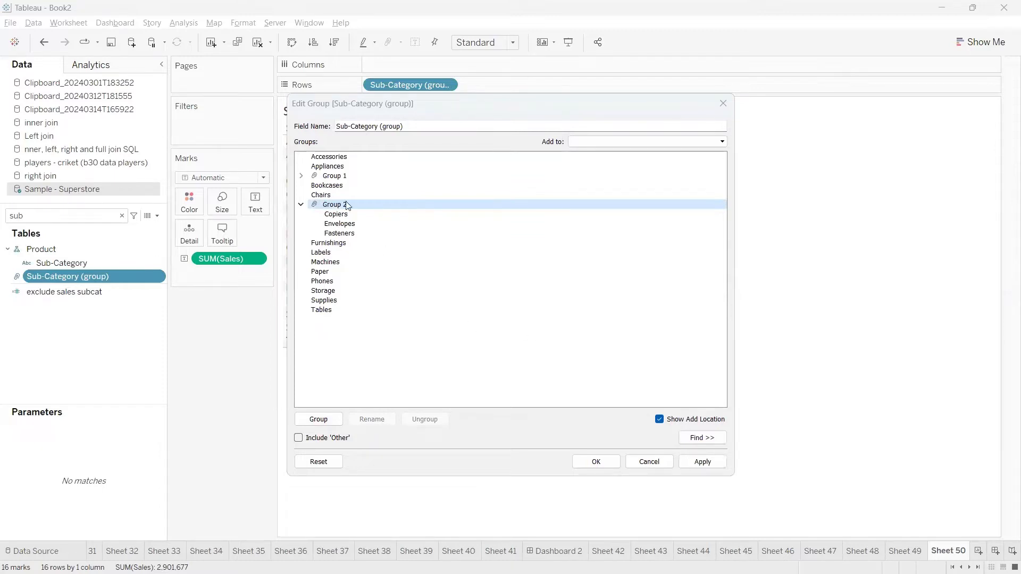
pyautogui.click(301, 204)
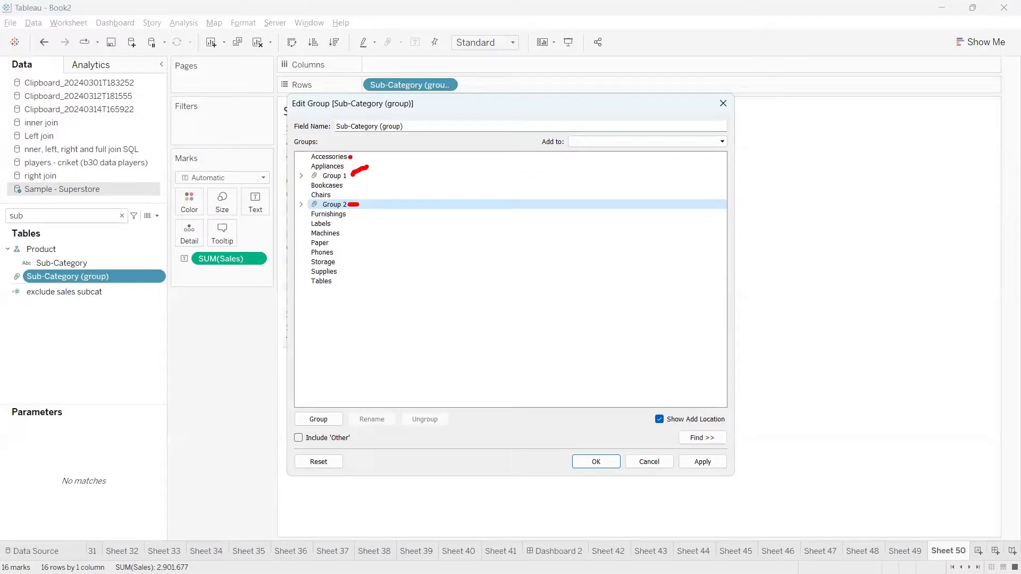
pyautogui.moveTo(352, 157)
pyautogui.mouseDown()
pyautogui.moveTo(362, 149)
pyautogui.moveTo(358, 159)
pyautogui.mouseUp()
pyautogui.moveTo(348, 219)
pyautogui.mouseDown()
pyautogui.moveTo(376, 214)
pyautogui.moveTo(334, 223)
pyautogui.moveTo(404, 233)
pyautogui.moveTo(295, 253)
pyautogui.moveTo(396, 270)
pyautogui.moveTo(314, 222)
pyautogui.mouseUp()
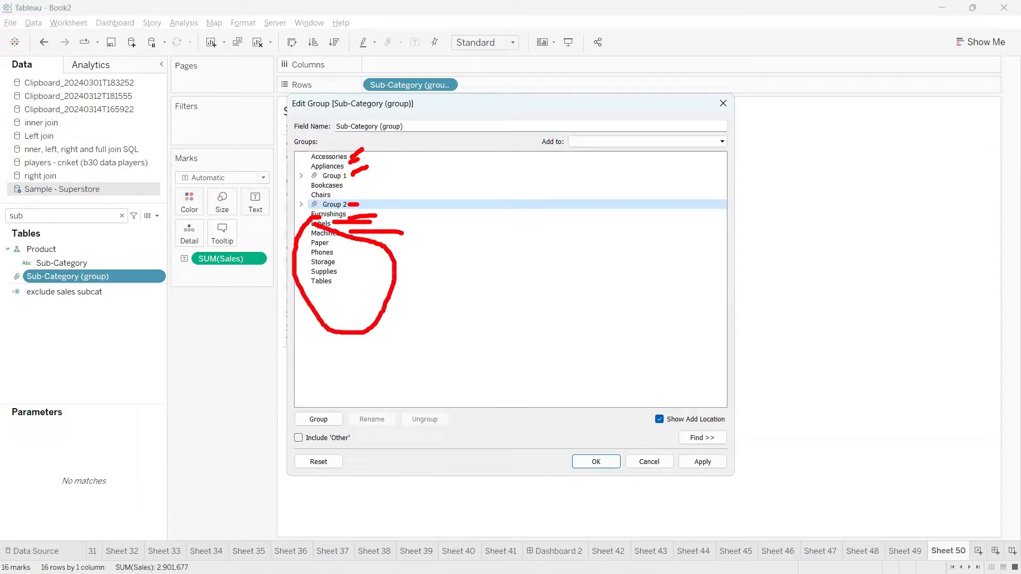
pyautogui.press('Escape')
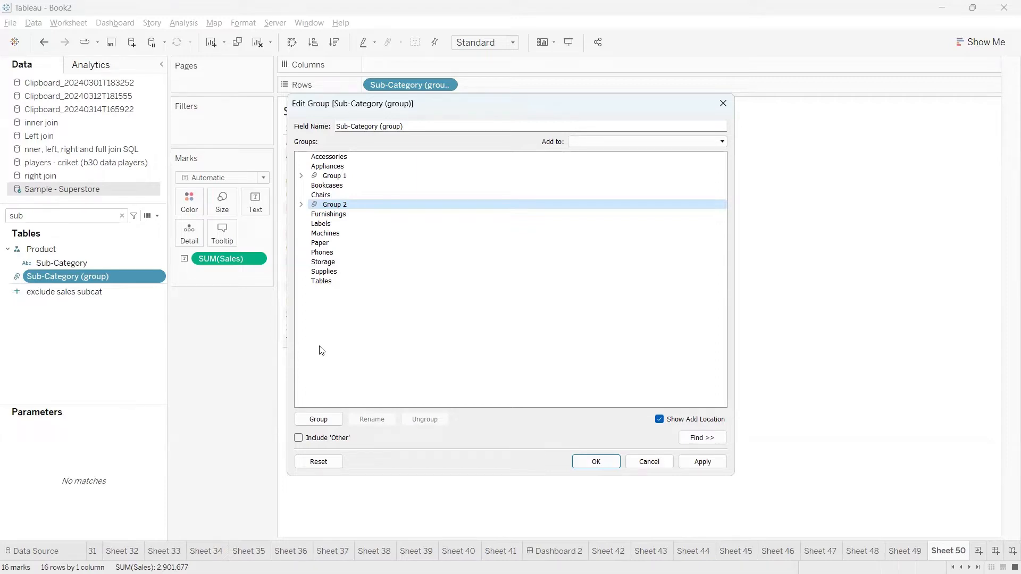
pyautogui.moveTo(289, 429)
pyautogui.mouseDown()
pyautogui.moveTo(372, 476)
pyautogui.moveTo(283, 424)
pyautogui.mouseUp()
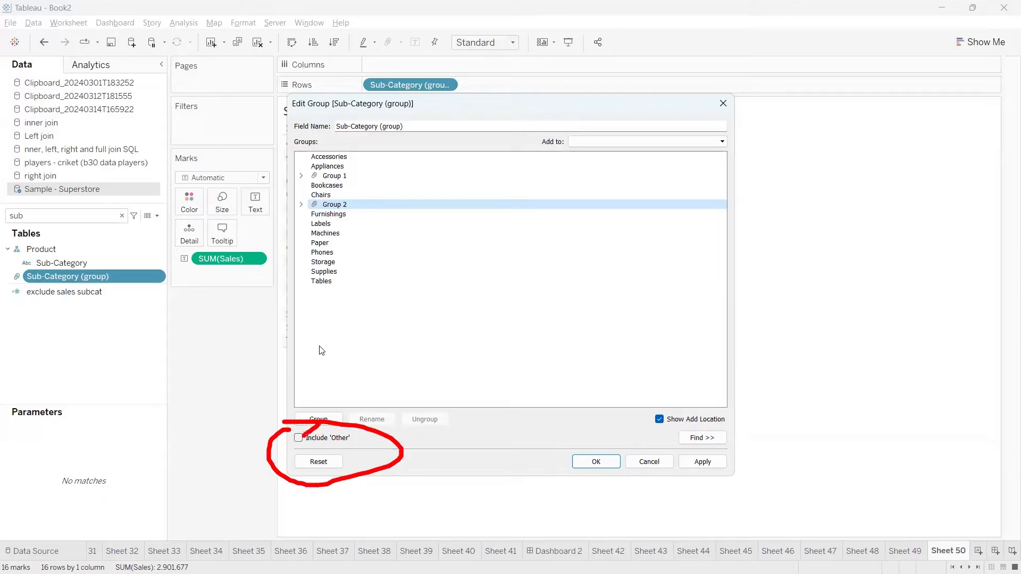
pyautogui.press('Escape')
# Enable Include 'Other' so the 12 ungrouped sub-categories form an Other group.
pyautogui.click(299, 439)
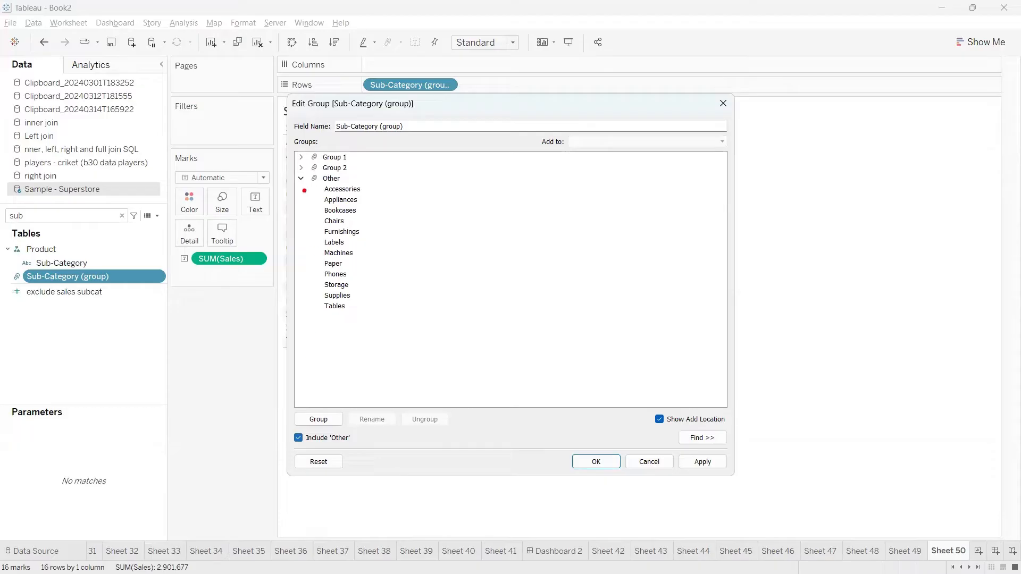
pyautogui.moveTo(297, 173)
pyautogui.mouseDown()
pyautogui.moveTo(297, 340)
pyautogui.moveTo(451, 260)
pyautogui.moveTo(371, 185)
pyautogui.moveTo(287, 172)
pyautogui.moveTo(342, 185)
pyautogui.moveTo(322, 186)
pyautogui.mouseUp()
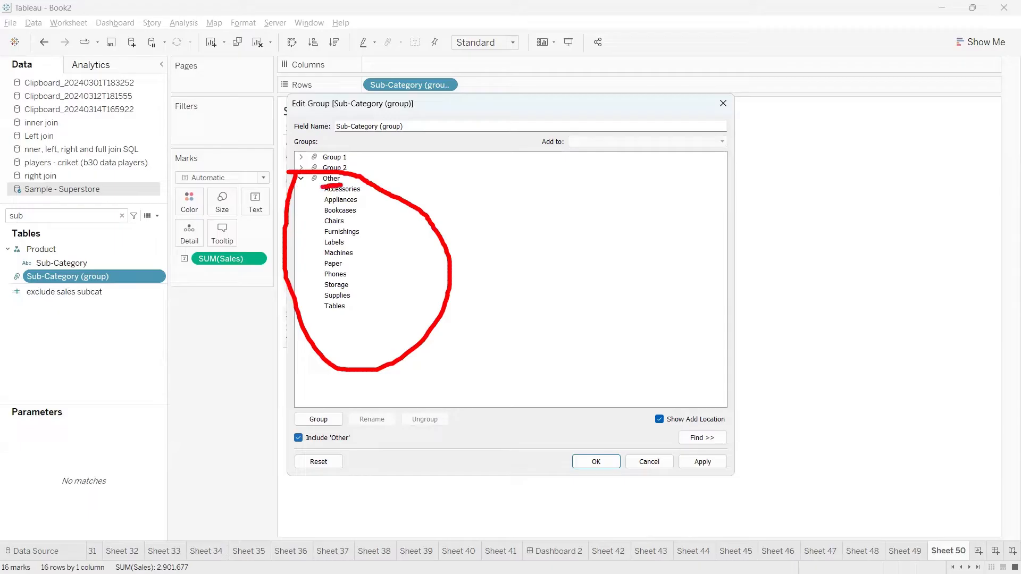
pyautogui.press('Escape')
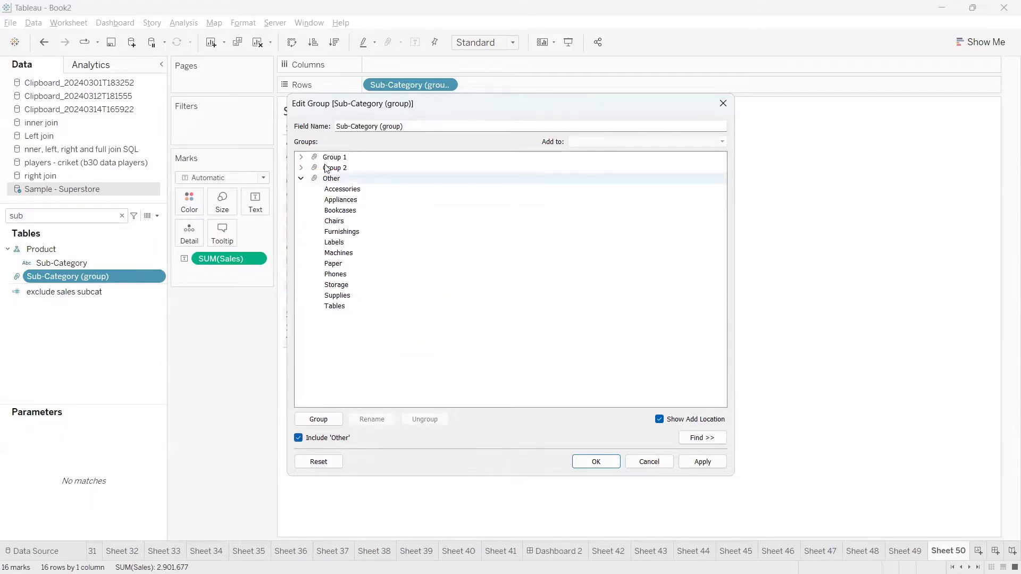
pyautogui.click(301, 179)
pyautogui.rightClick(331, 178)
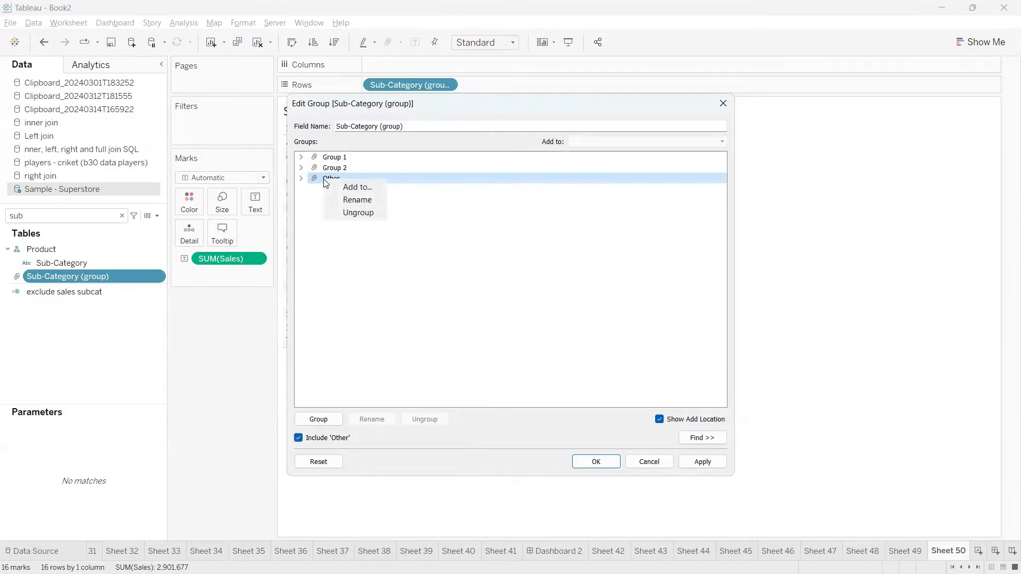
pyautogui.click(340, 199)
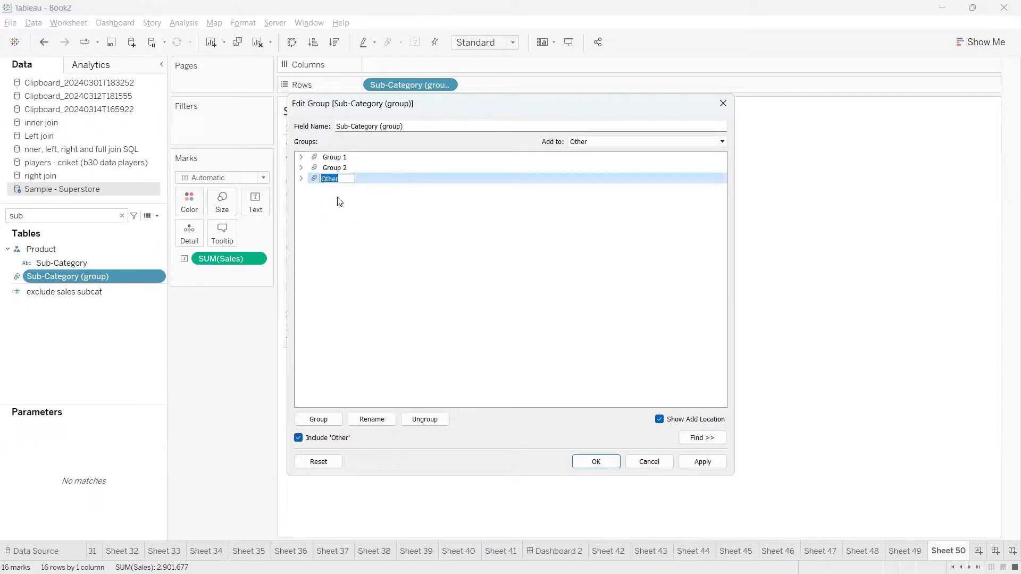
pyautogui.click(340, 201)
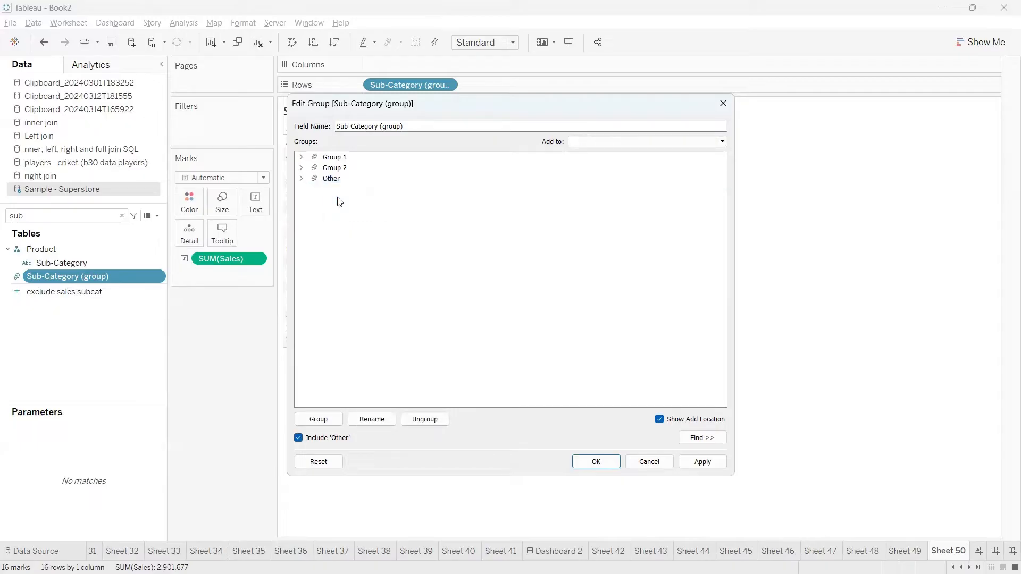
# Expand and collapse Group 1, Group 2 and Other to review their members.
pyautogui.click(301, 157)
pyautogui.click(340, 168)
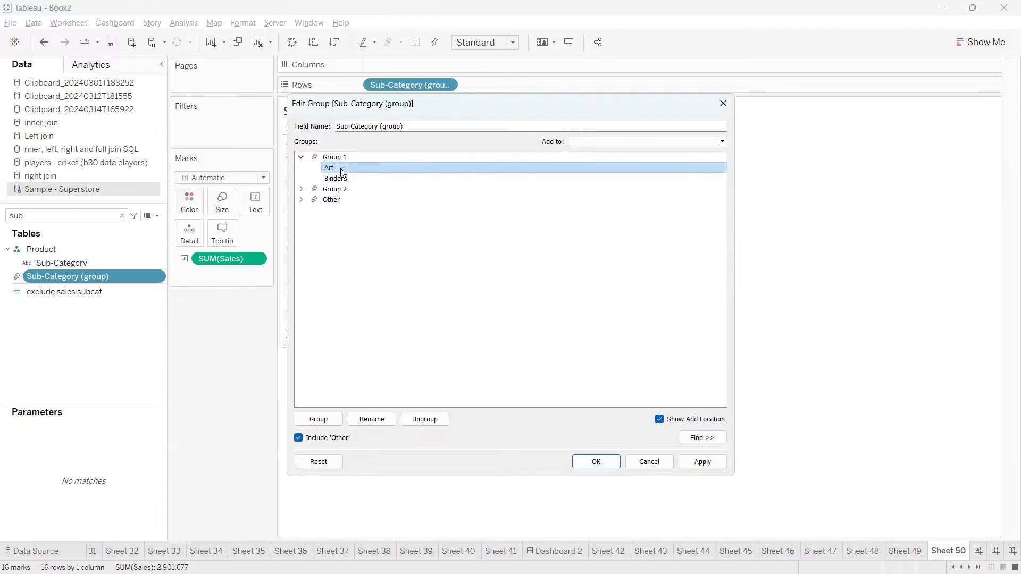
pyautogui.click(337, 179)
pyautogui.click(301, 158)
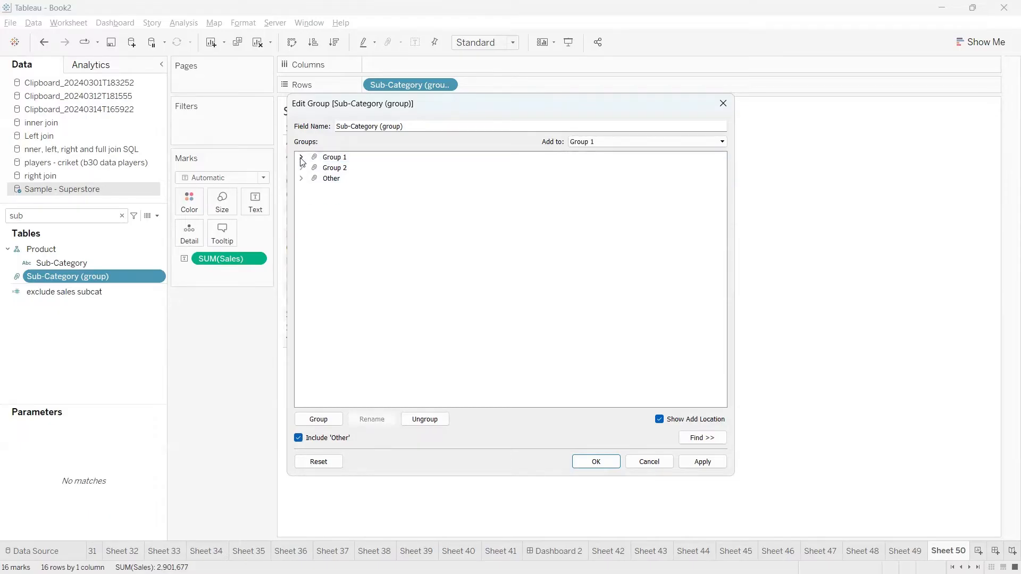
pyautogui.click(301, 167)
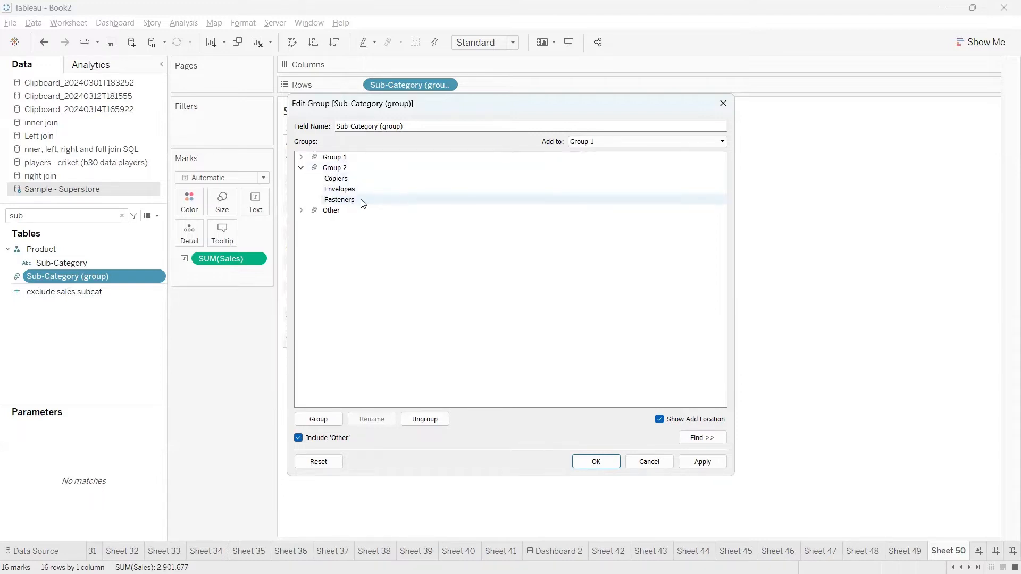
pyautogui.click(302, 167)
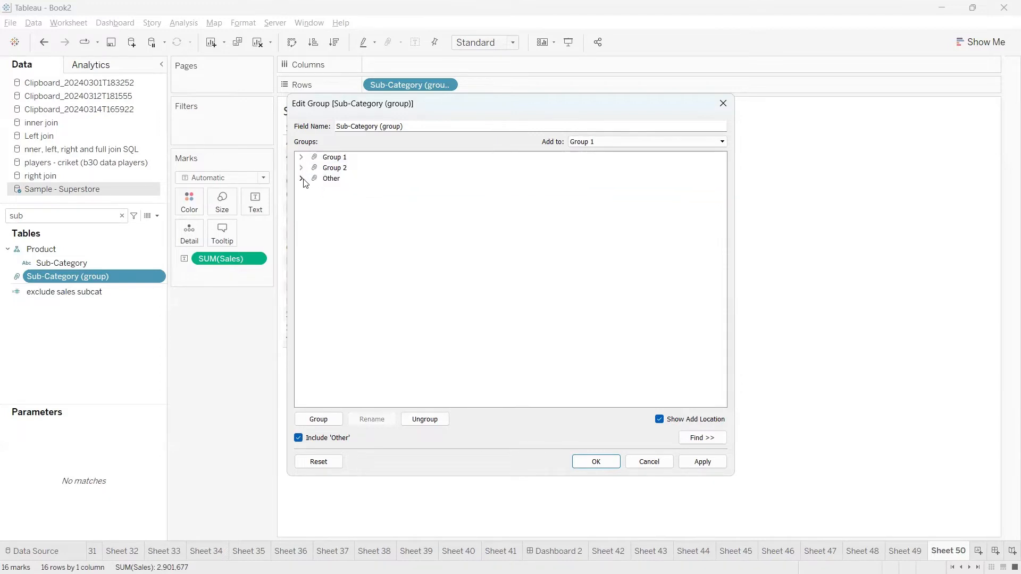
pyautogui.click(301, 178)
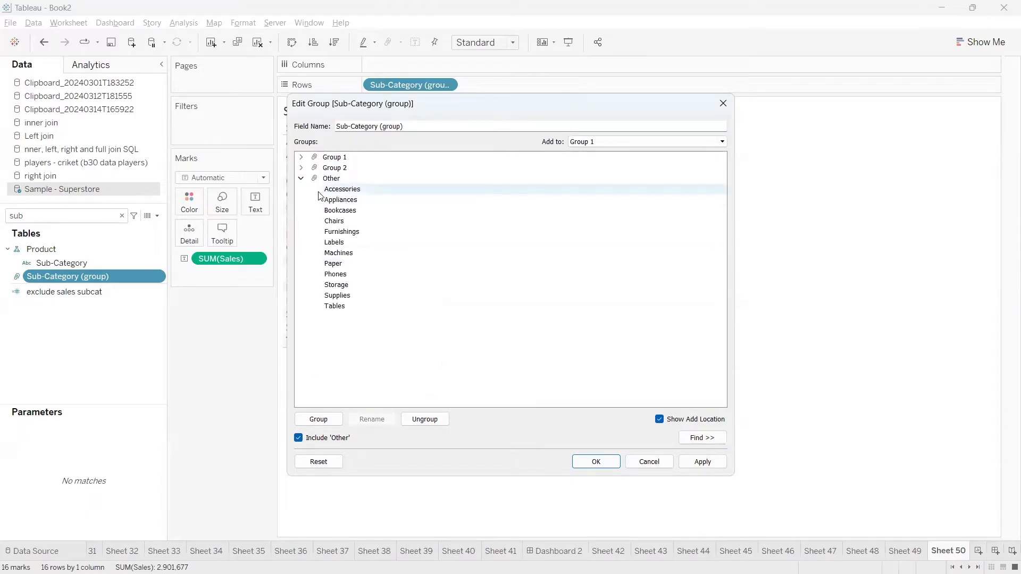
pyautogui.click(346, 180)
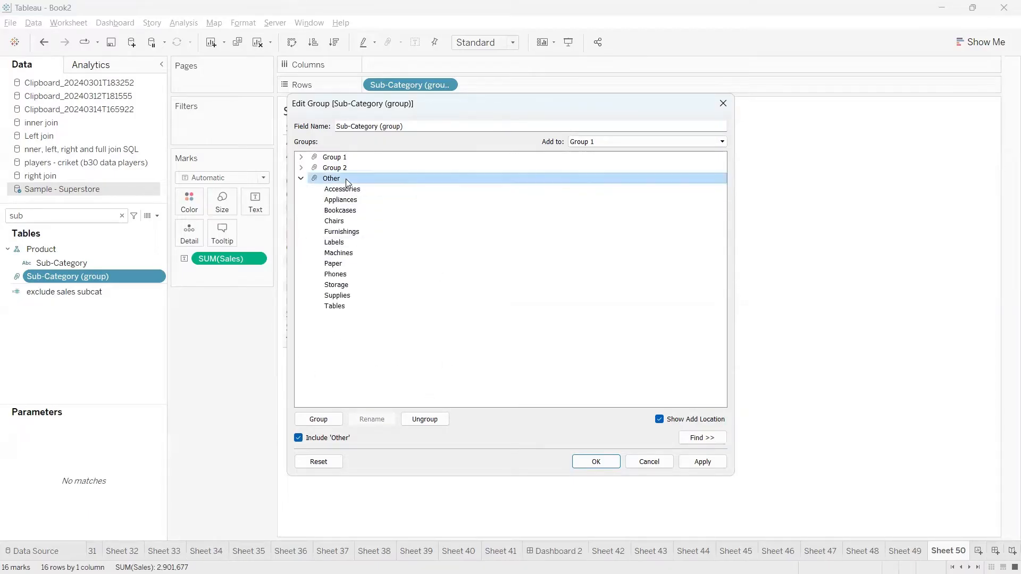
# Rename the group field to 'Sub Cat Grp' and apply, giving rows Group 1, Group 2 and Other.
pyautogui.click(346, 180)
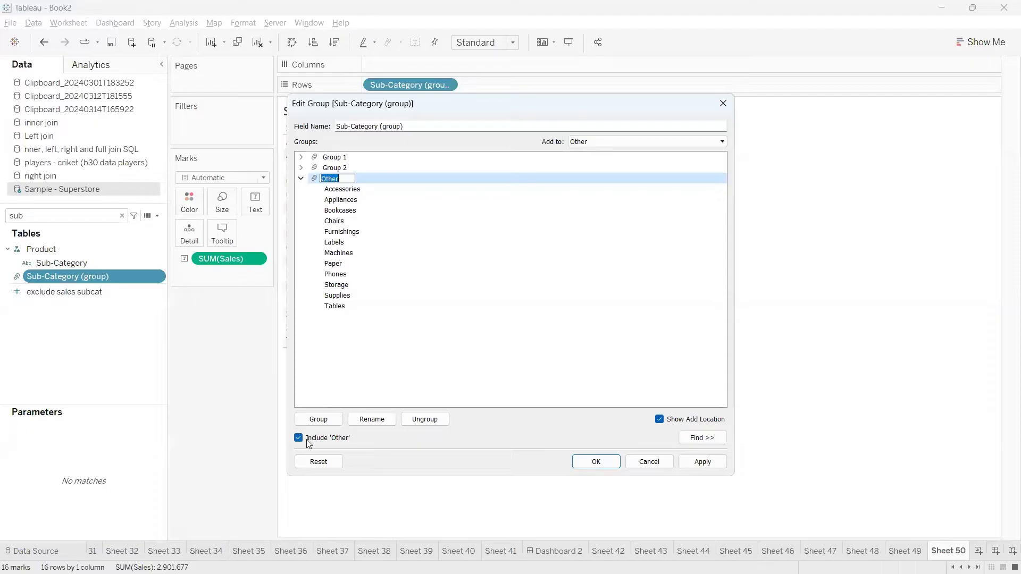
pyautogui.click(373, 367)
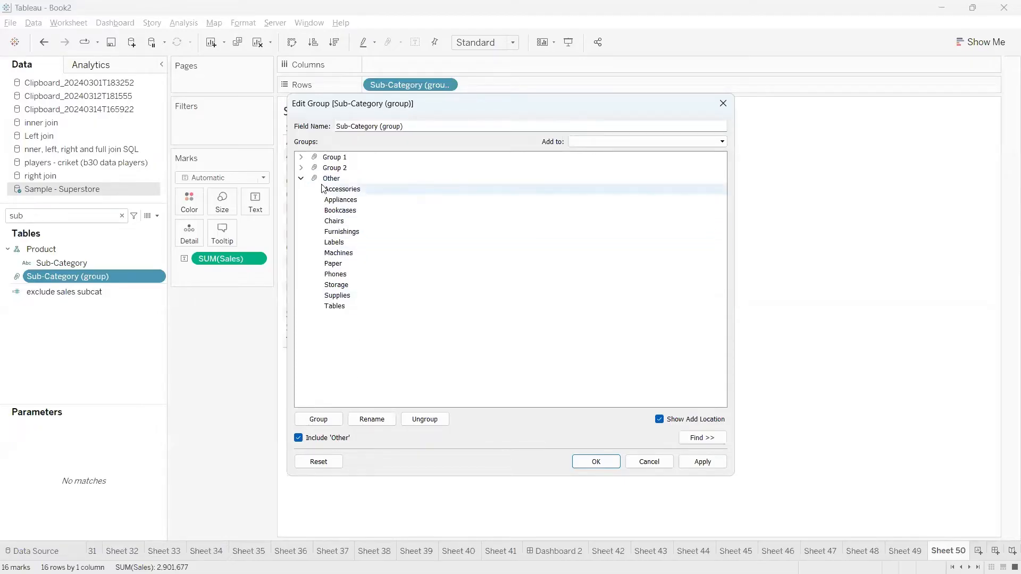
pyautogui.click(301, 179)
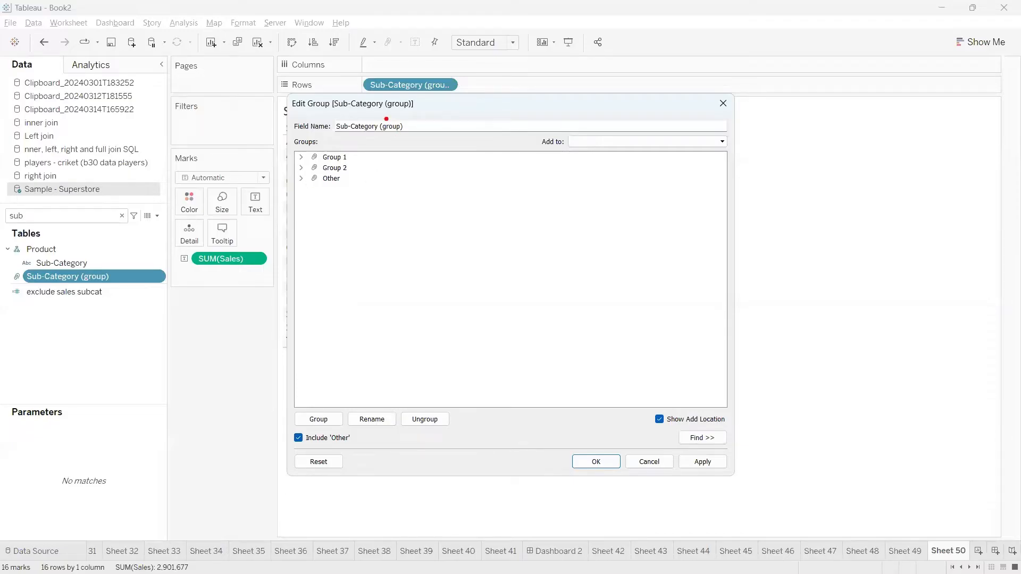
pyautogui.moveTo(387, 119)
pyautogui.mouseDown()
pyautogui.moveTo(284, 109)
pyautogui.moveTo(339, 149)
pyautogui.moveTo(440, 126)
pyautogui.moveTo(386, 118)
pyautogui.moveTo(443, 113)
pyautogui.mouseUp()
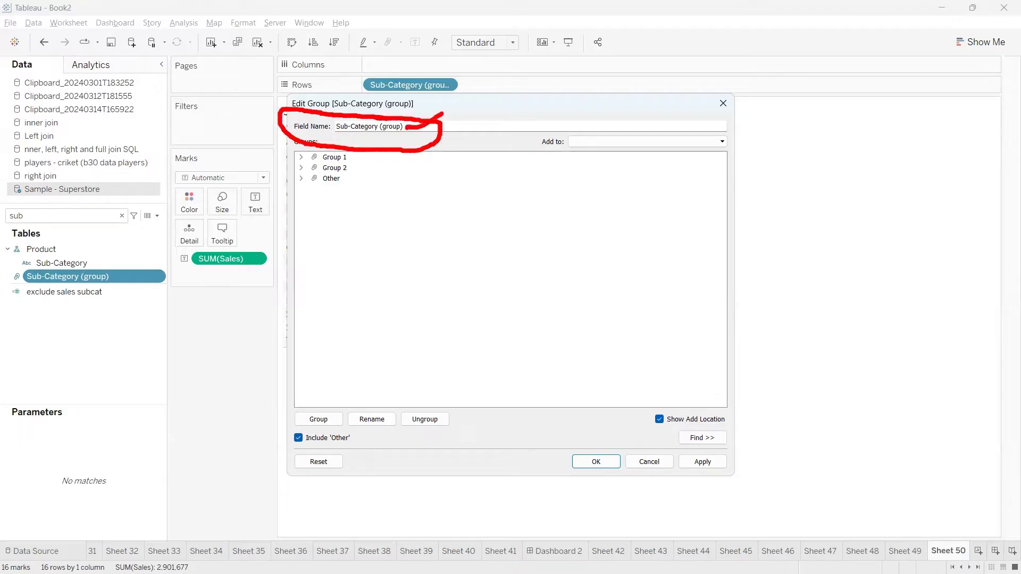
pyautogui.press('Escape')
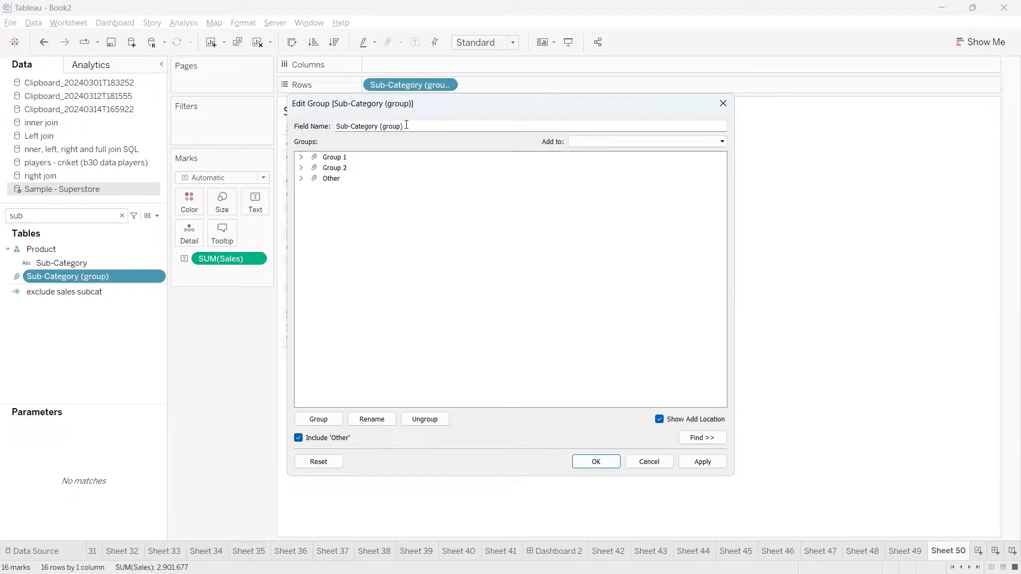
pyautogui.moveTo(403, 125); pyautogui.dragTo(318, 133)
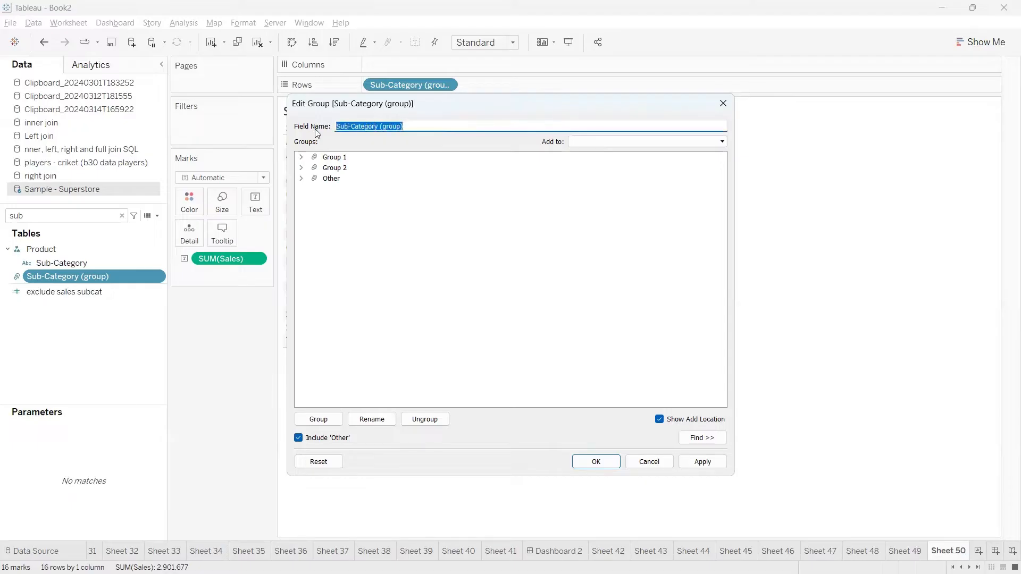
pyautogui.write('Sub Cat Grp')
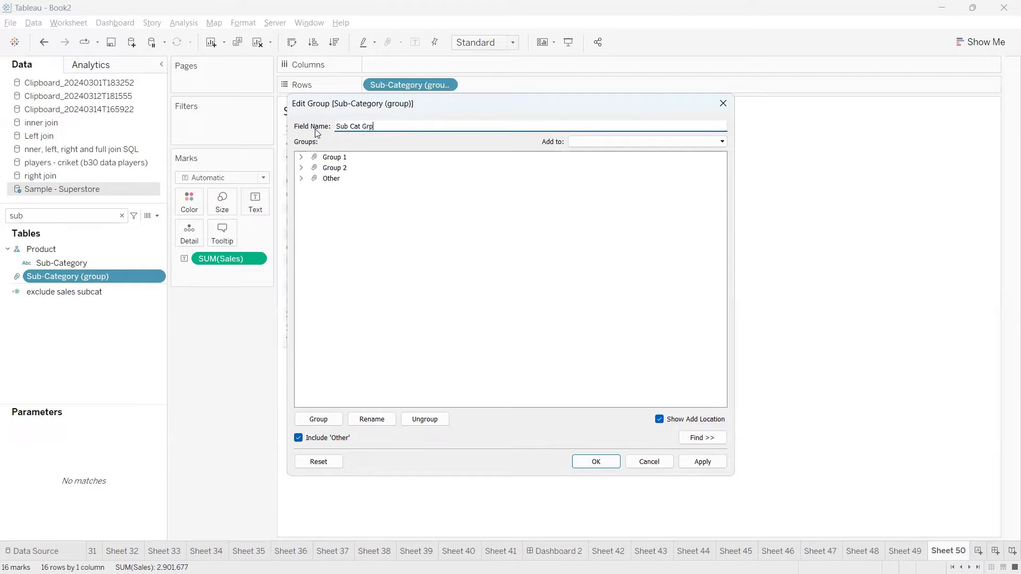
pyautogui.click(382, 219)
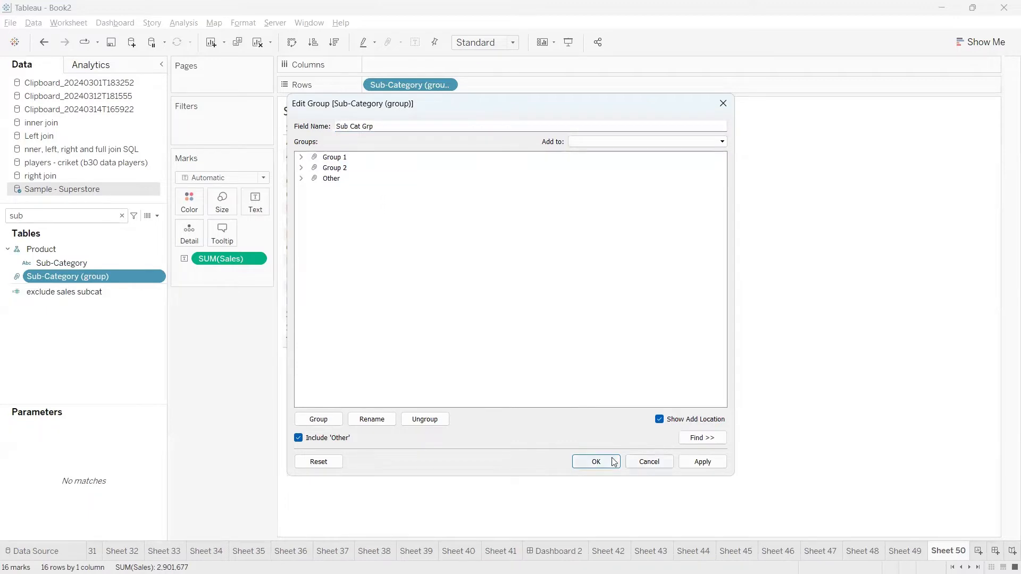
pyautogui.click(596, 462)
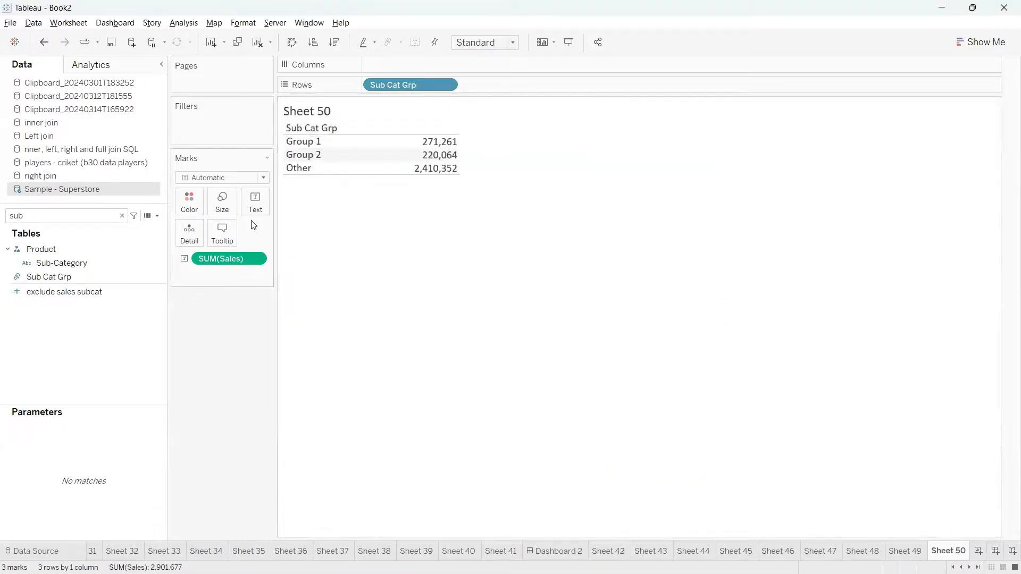
# Check sales for Group 1 (271,261), Group 2 (220,064) and Other (2,410,352), then switch to the browser notes.
pyautogui.click(302, 144)
pyautogui.click(305, 155)
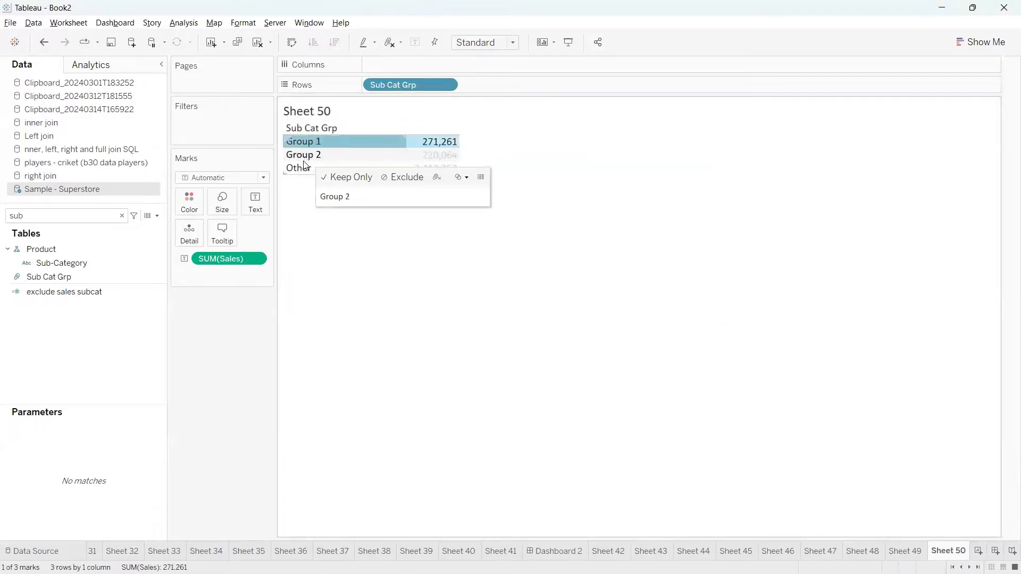
pyautogui.click(306, 166)
pyautogui.click(331, 261)
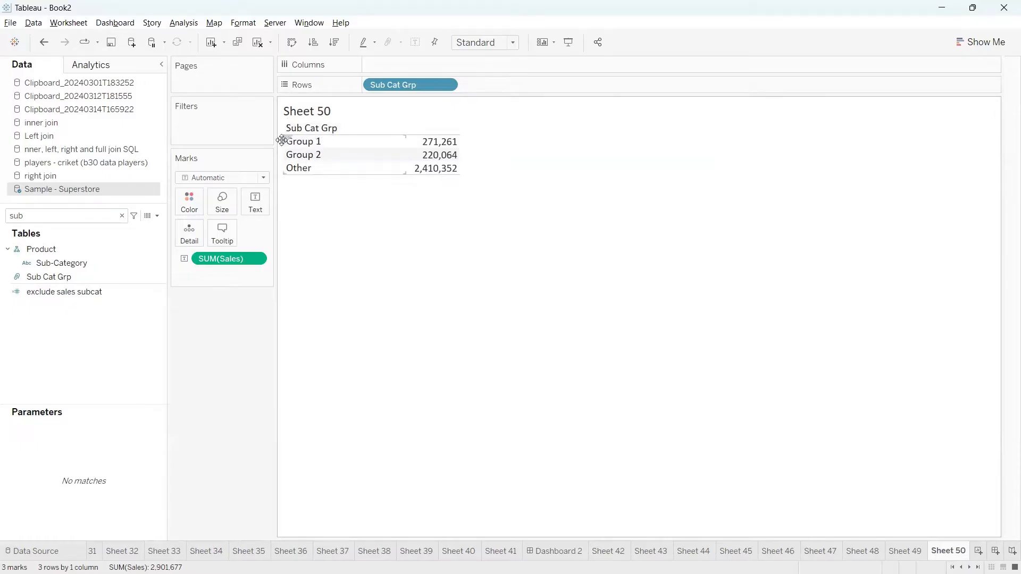
pyautogui.moveTo(282, 138); pyautogui.dragTo(313, 167)
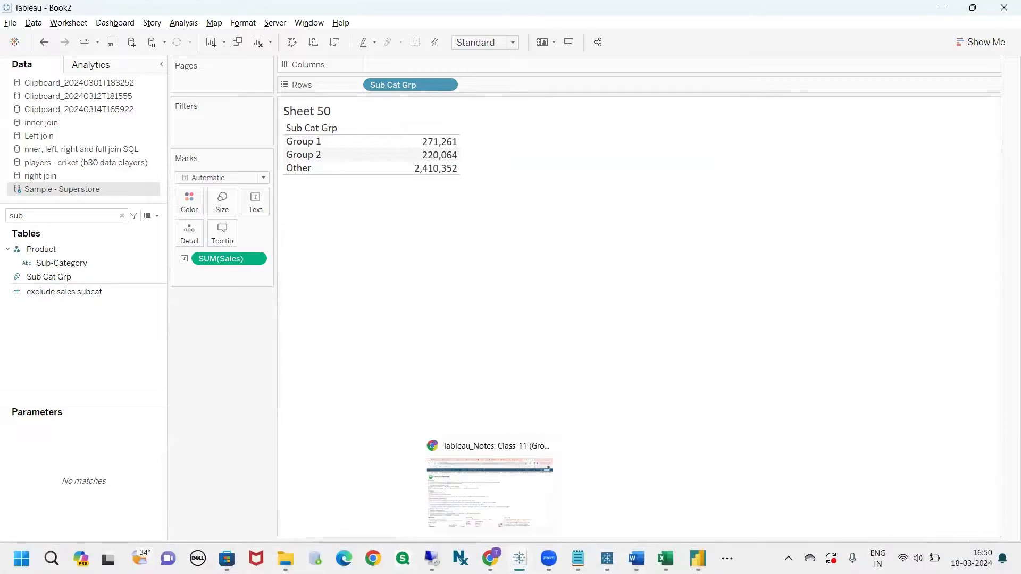
pyautogui.click(464, 504)
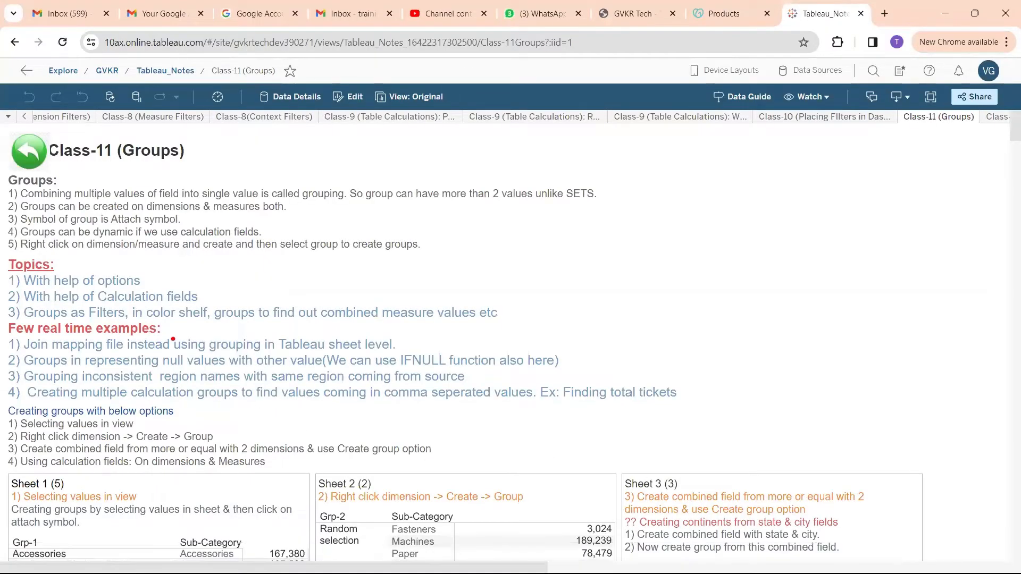
# Mark up the Class-11 (Groups) notes with pen annotations, clear them, and return to Tableau.
pyautogui.moveTo(142, 282); pyautogui.dragTo(211, 252)
pyautogui.moveTo(144, 281); pyautogui.dragTo(218, 279)
pyautogui.press('Escape')
pyautogui.moveTo(201, 296); pyautogui.dragTo(229, 273)
pyautogui.moveTo(93, 320)
pyautogui.mouseDown()
pyautogui.moveTo(495, 316)
pyautogui.moveTo(100, 265)
pyautogui.moveTo(65, 334)
pyautogui.moveTo(201, 334)
pyautogui.mouseUp()
pyautogui.moveTo(309, 306); pyautogui.dragTo(391, 253)
pyautogui.press('Escape')
pyautogui.hotkey('alt', 'Tab')
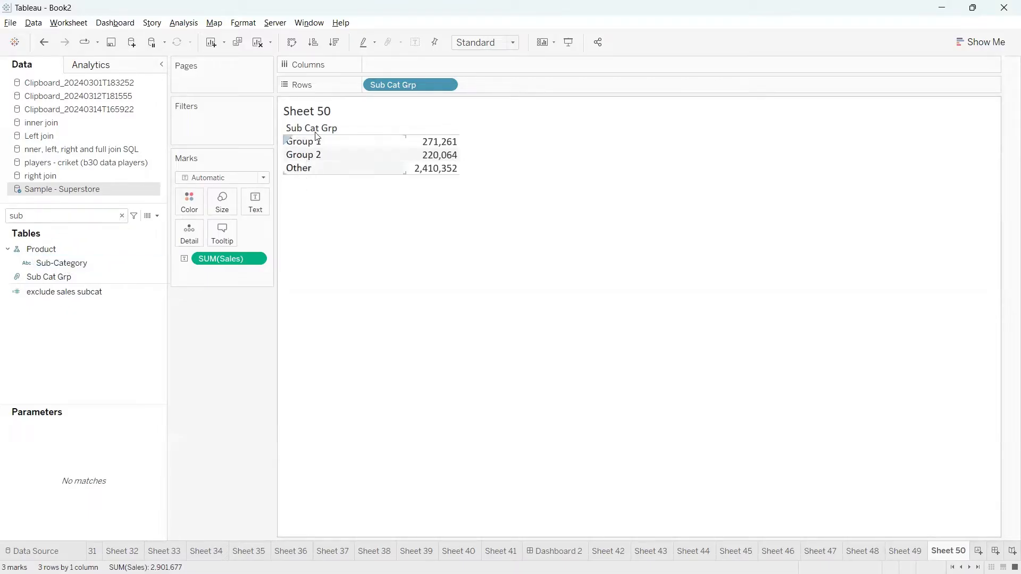
pyautogui.click(50, 278)
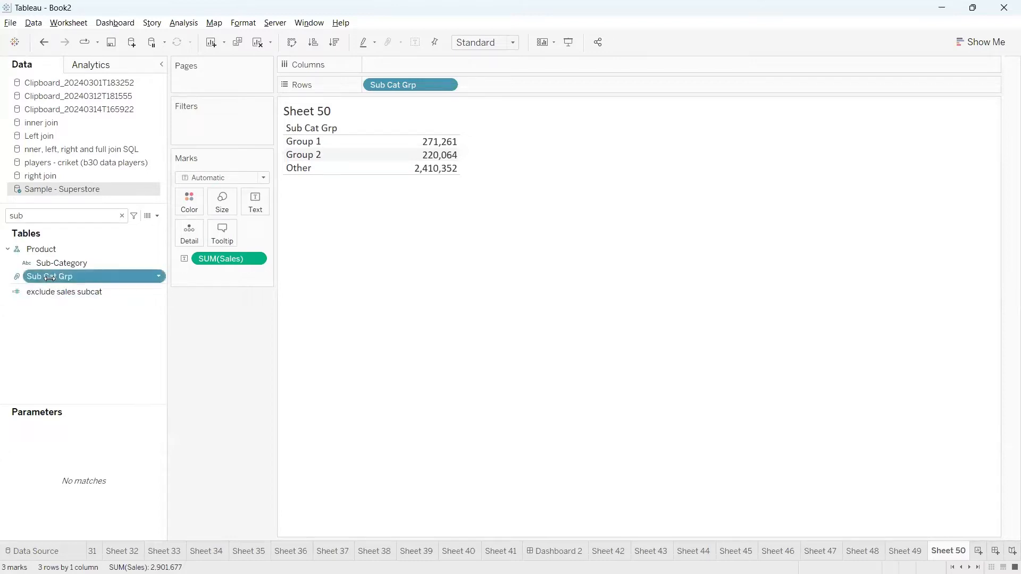
pyautogui.click(159, 277)
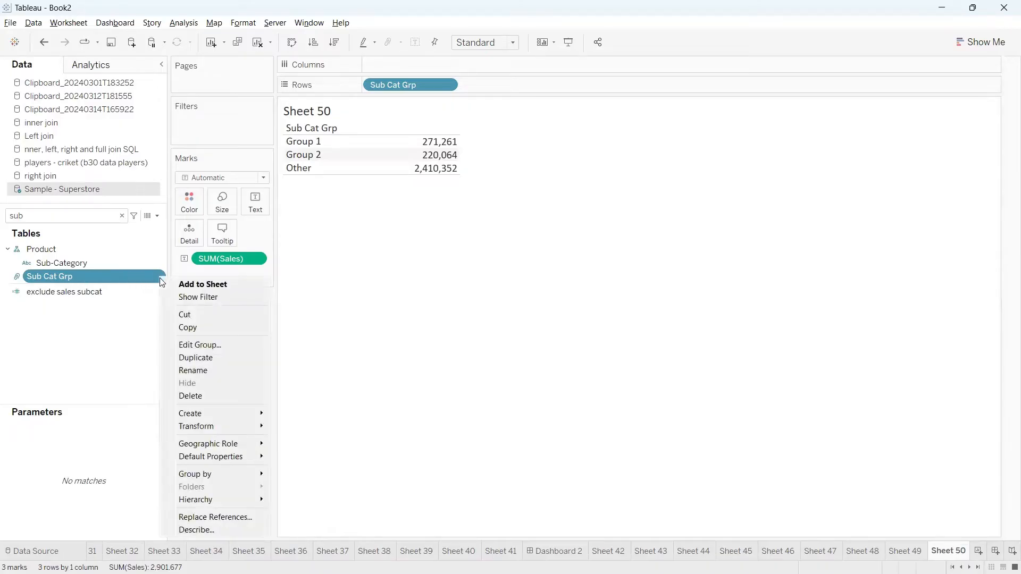
pyautogui.click(203, 530)
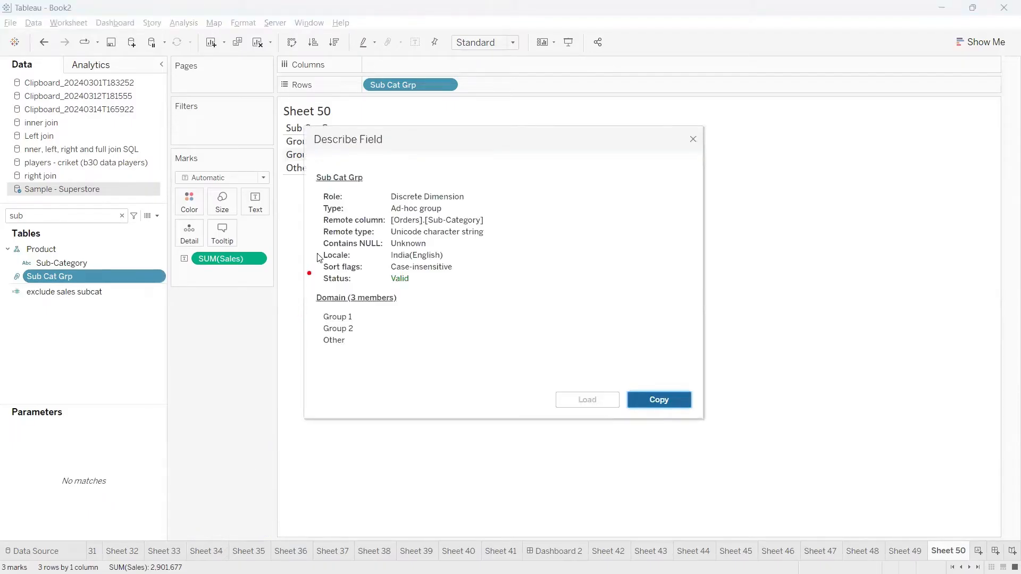
pyautogui.moveTo(324, 229)
pyautogui.mouseDown()
pyautogui.moveTo(502, 226)
pyautogui.moveTo(446, 207)
pyautogui.moveTo(425, 234)
pyautogui.moveTo(483, 234)
pyautogui.mouseUp()
pyautogui.click(438, 229)
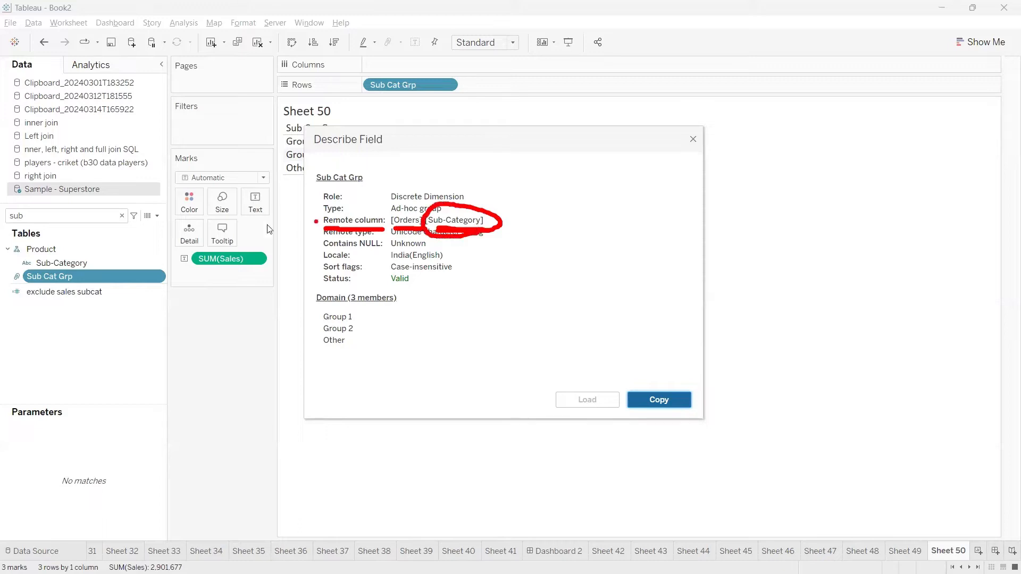
pyautogui.moveTo(87, 277)
pyautogui.mouseDown()
pyautogui.moveTo(152, 248)
pyautogui.moveTo(393, 228)
pyautogui.mouseUp()
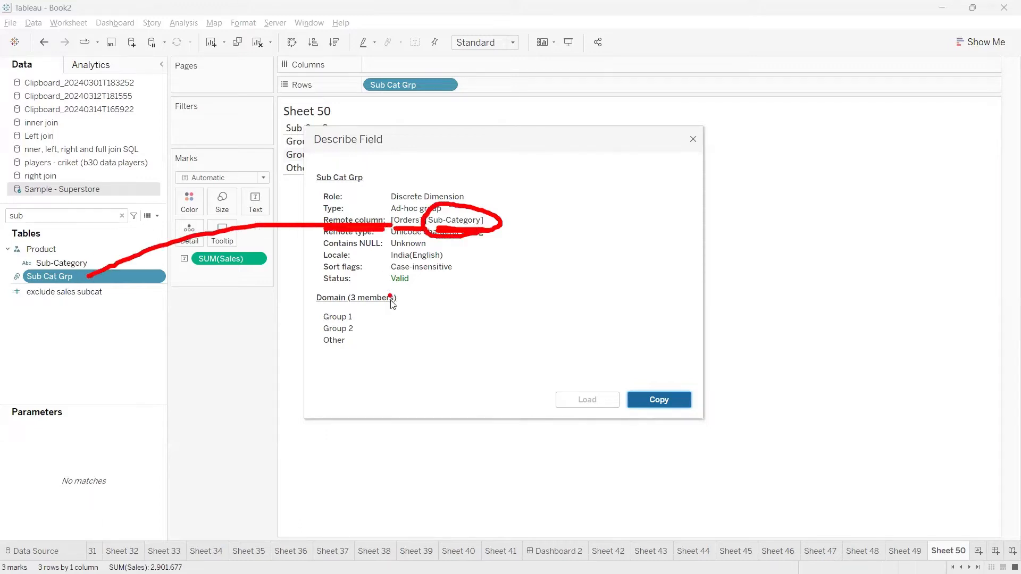
pyautogui.click(367, 299)
pyautogui.moveTo(348, 287)
pyautogui.mouseDown()
pyautogui.moveTo(295, 288)
pyautogui.moveTo(365, 280)
pyautogui.moveTo(323, 275)
pyautogui.mouseUp()
pyautogui.moveTo(337, 318)
pyautogui.mouseDown()
pyautogui.moveTo(366, 307)
pyautogui.moveTo(386, 315)
pyautogui.mouseUp()
pyautogui.moveTo(359, 336); pyautogui.dragTo(409, 314)
pyautogui.press('Escape')
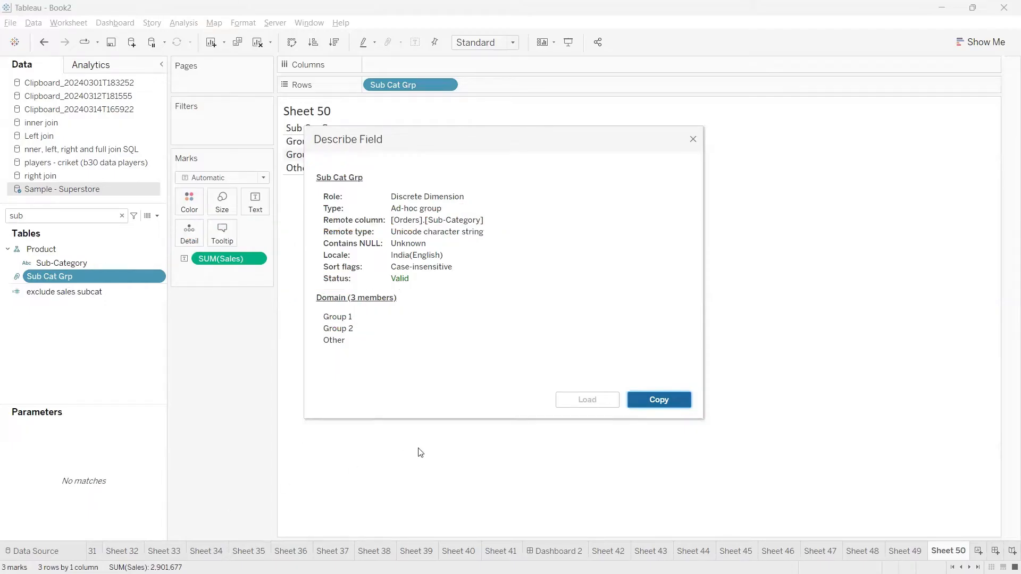
pyautogui.click(693, 140)
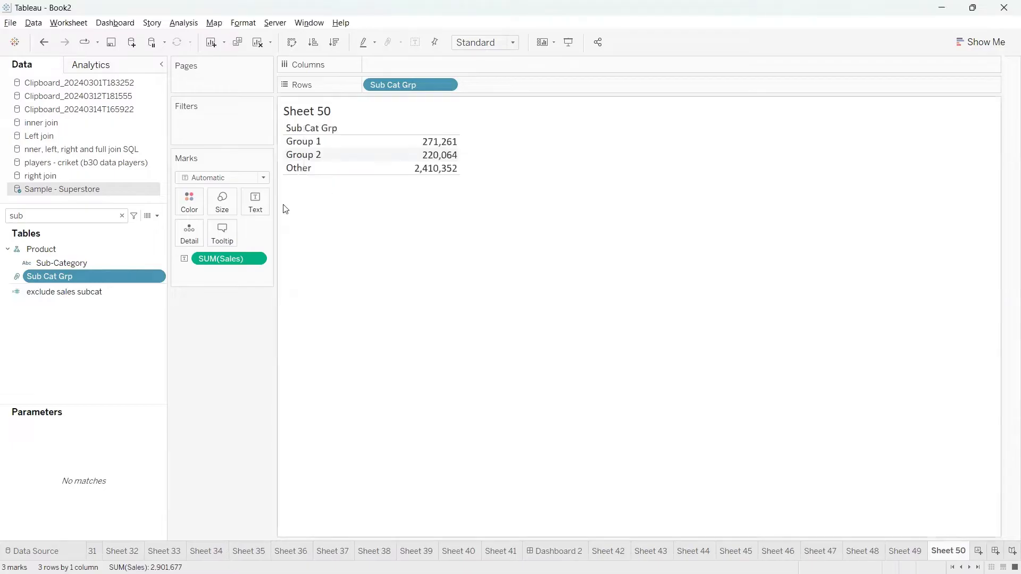
# Start a new calculated field with an IF … END formula skeleton.
pyautogui.click(156, 216)
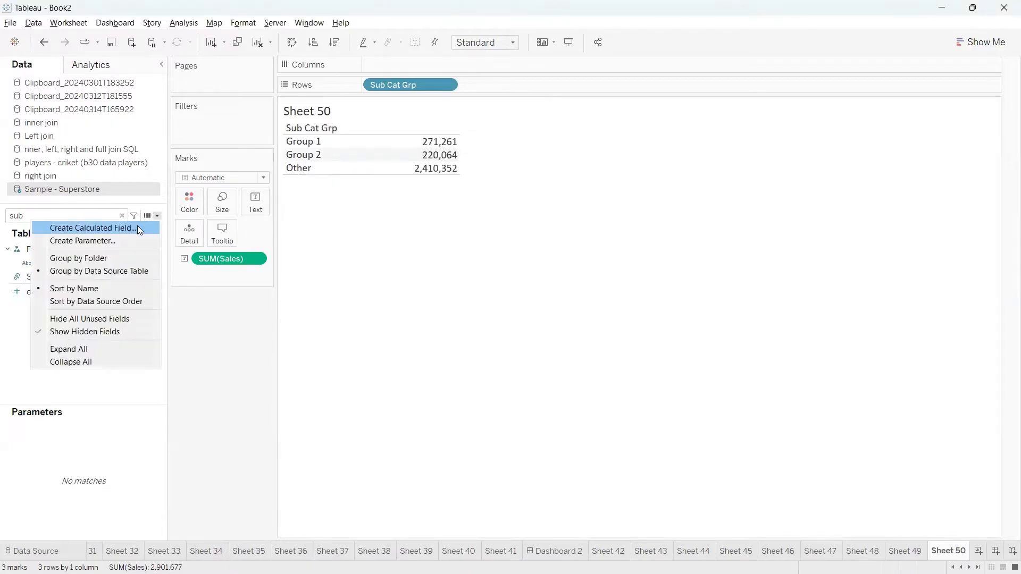
pyautogui.click(137, 226)
pyautogui.moveTo(519, 303); pyautogui.dragTo(530, 251)
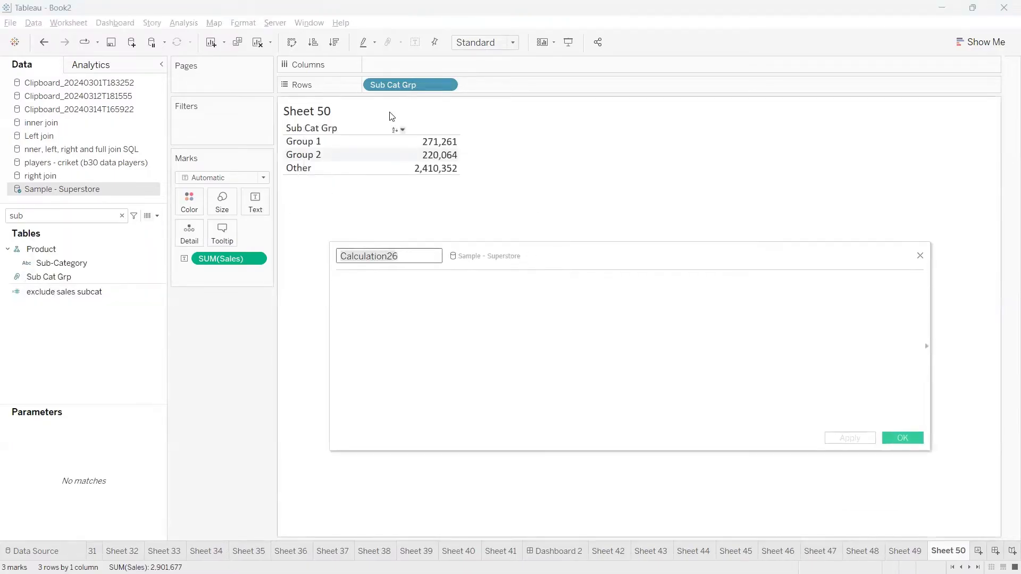
pyautogui.click(365, 294)
pyautogui.write('IF')
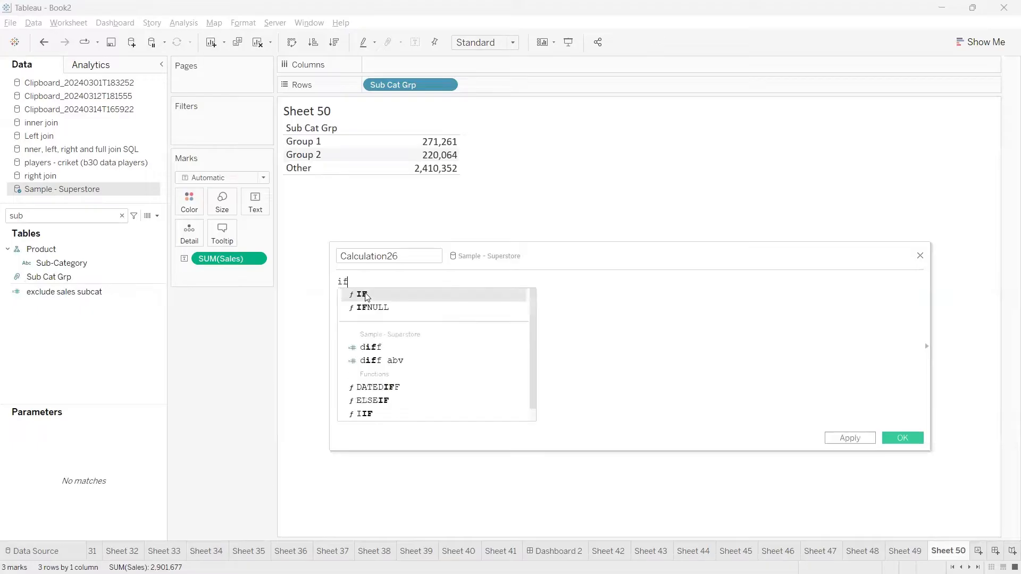
pyautogui.press('Return')
pyautogui.press('Return')
pyautogui.write('END')
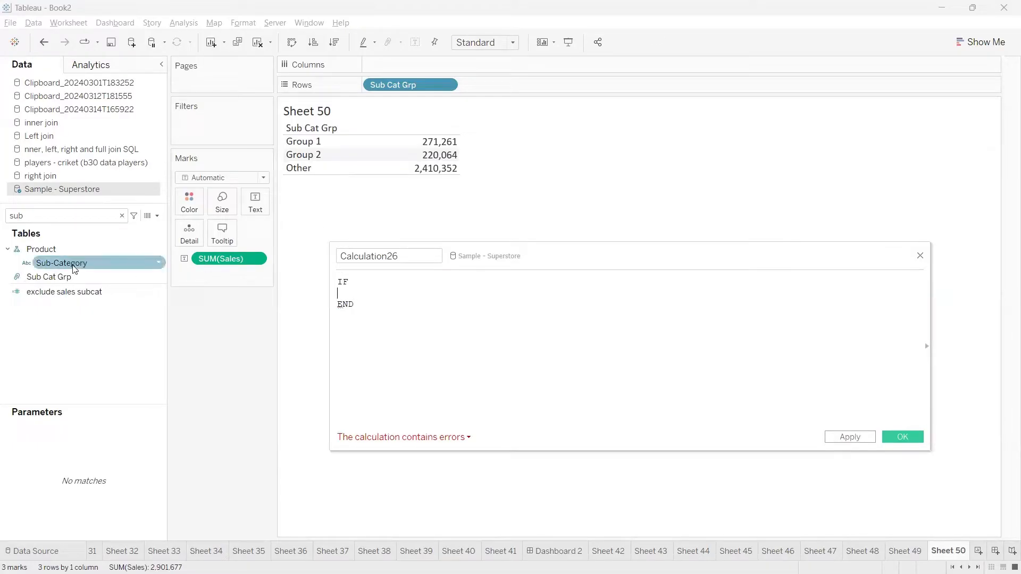
# Add the condition [Sub-Category] IN ('Art', 'Binders') to the IF line.
pyautogui.moveTo(80, 264); pyautogui.dragTo(372, 301)
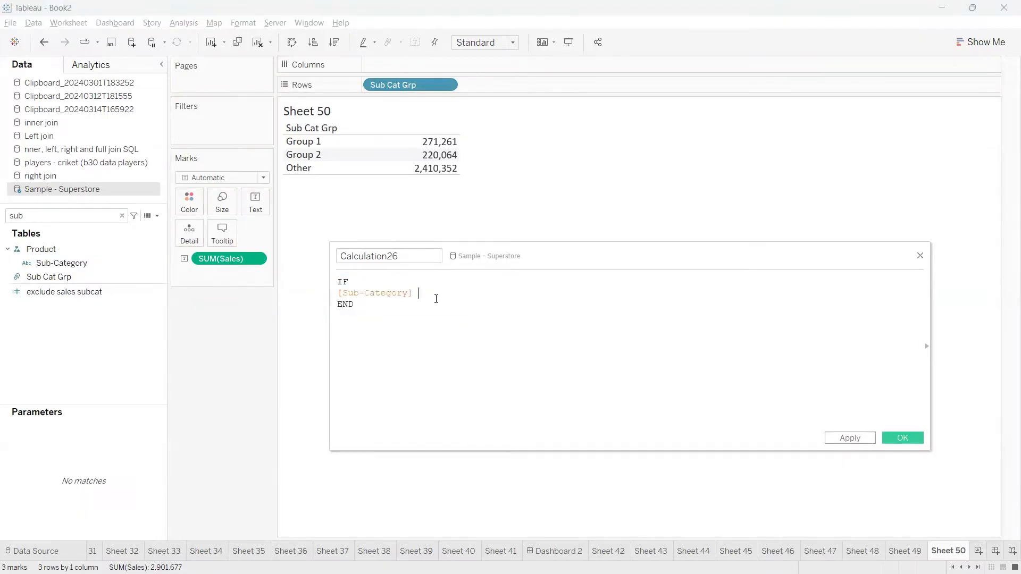
pyautogui.write('IN ()')
pyautogui.click(439, 297)
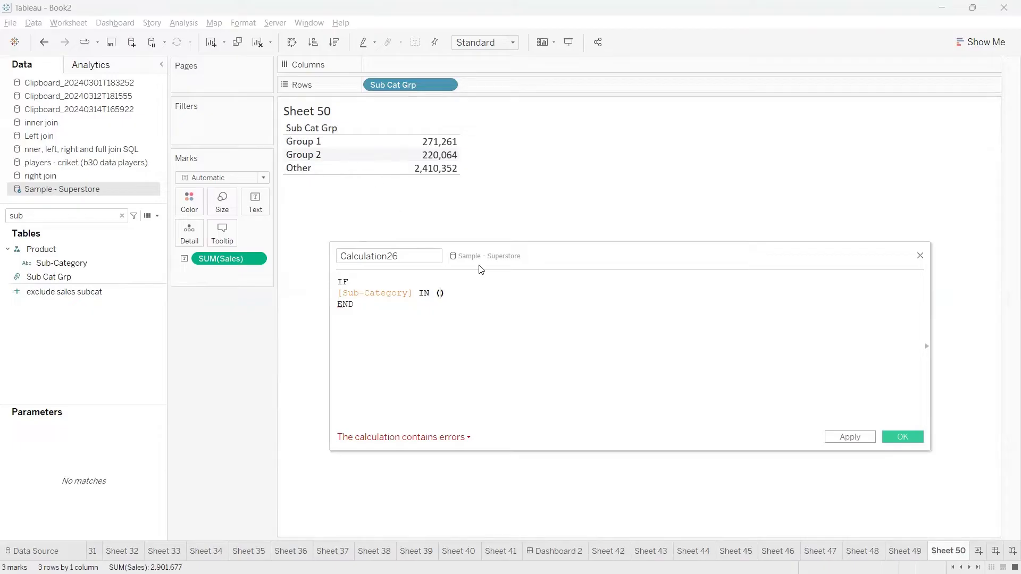
pyautogui.write("''")
pyautogui.press('Left')
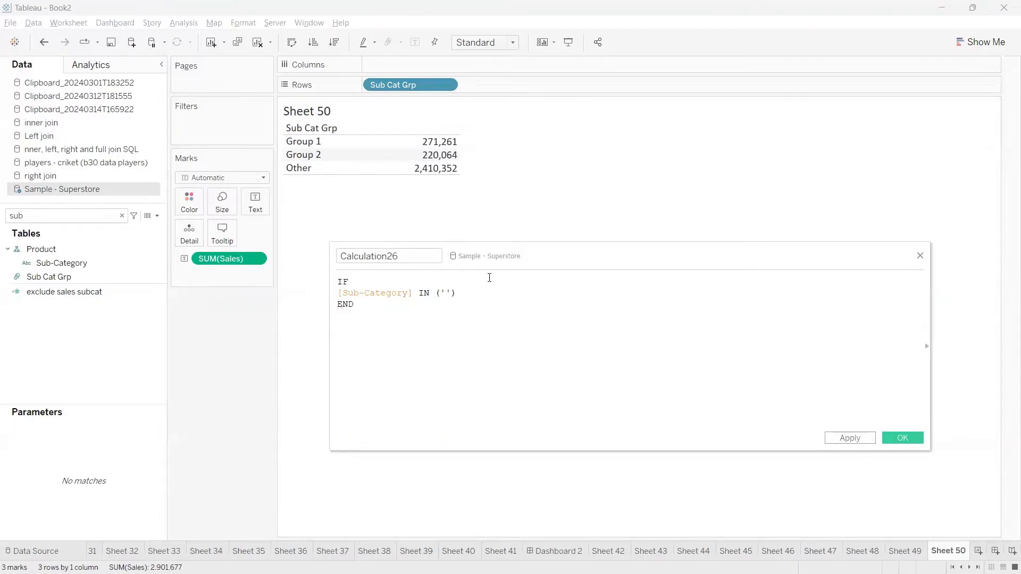
pyautogui.write("Atrt, 'Binders")
pyautogui.press('Right')
# Complete the formula with then 'Group 1' and apply Calculation26.
pyautogui.moveTo(534, 290); pyautogui.dragTo(431, 296)
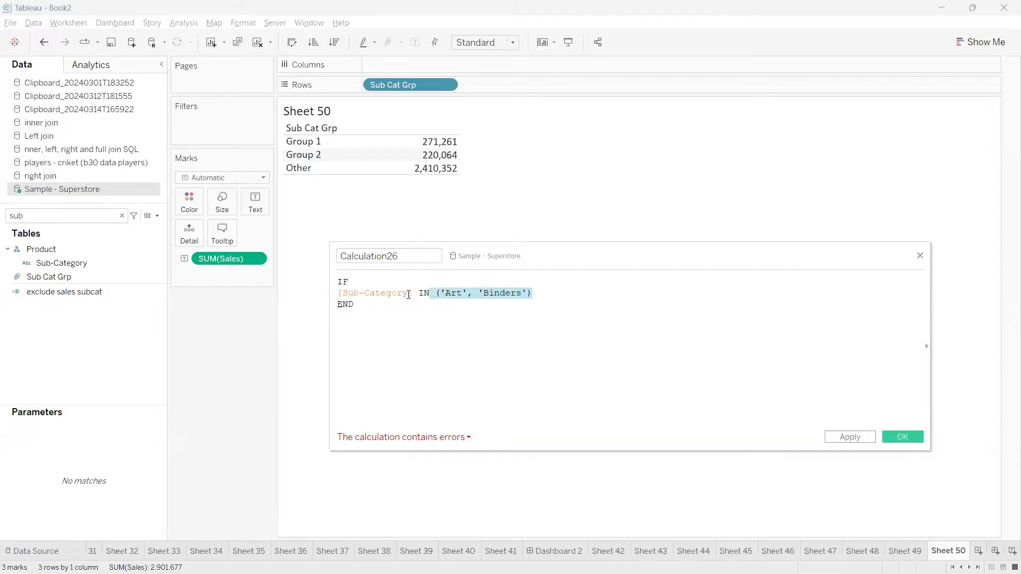
pyautogui.click(547, 292)
pyautogui.write('then')
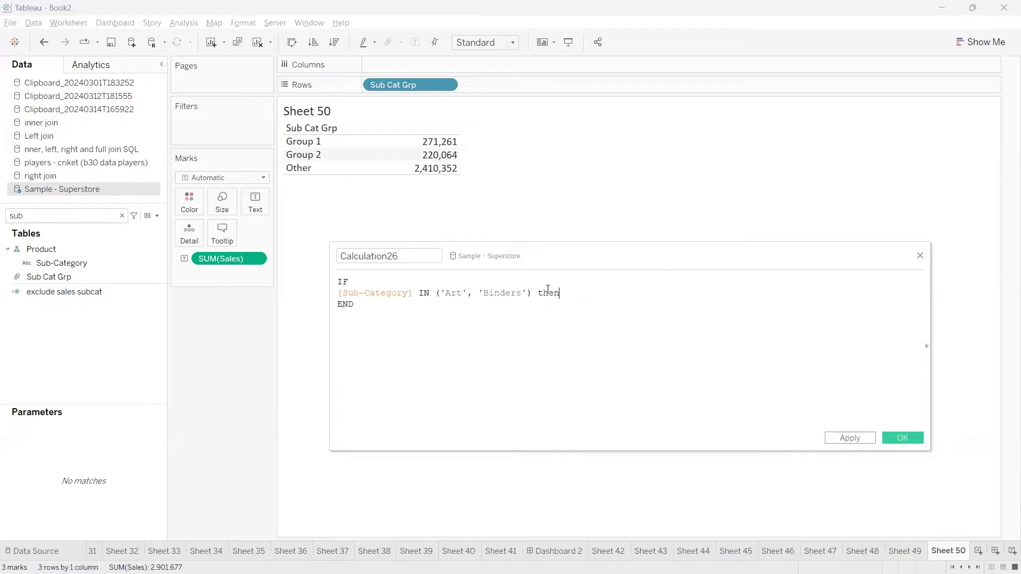
pyautogui.press('Return')
pyautogui.write("'Group 1")
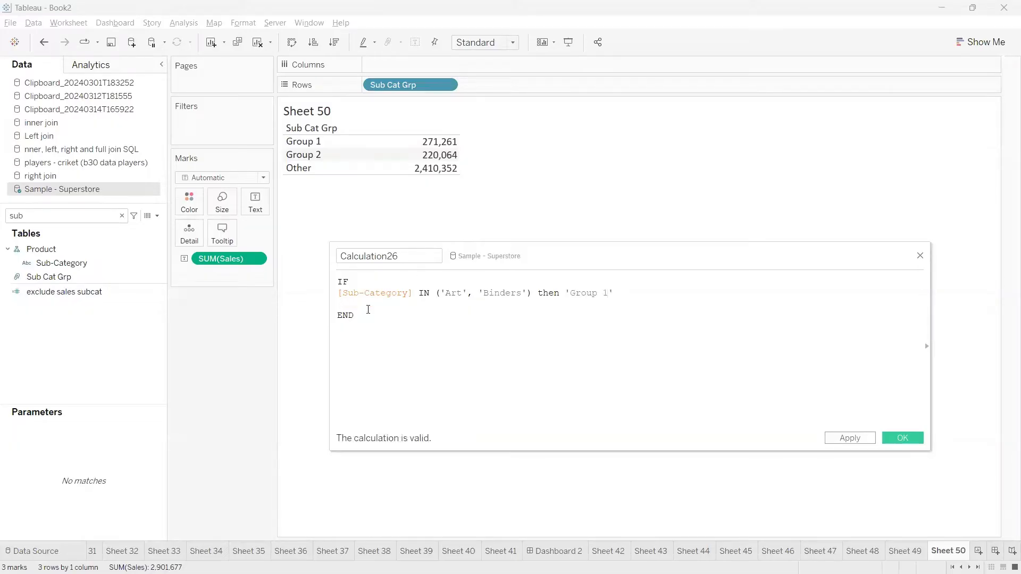
pyautogui.press('BackSpace')
pyautogui.click(844, 438)
pyautogui.click(38, 213)
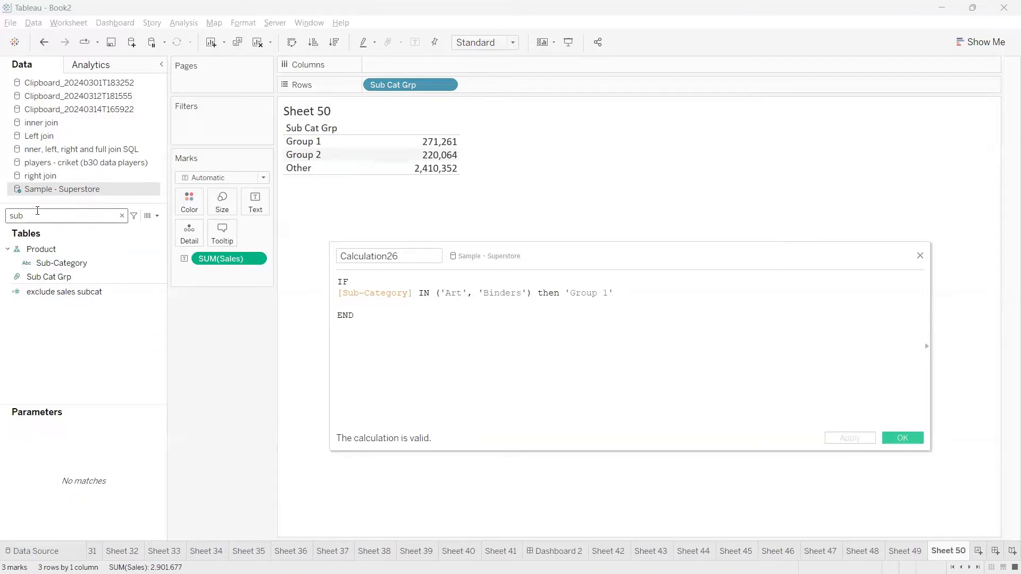
# Search the Data pane for '26' and place Calculation26 on Rows beside Sub Cat Grp.
pyautogui.press('BackSpace')
pyautogui.press('BackSpace')
pyautogui.press('BackSpace')
pyautogui.write('26')
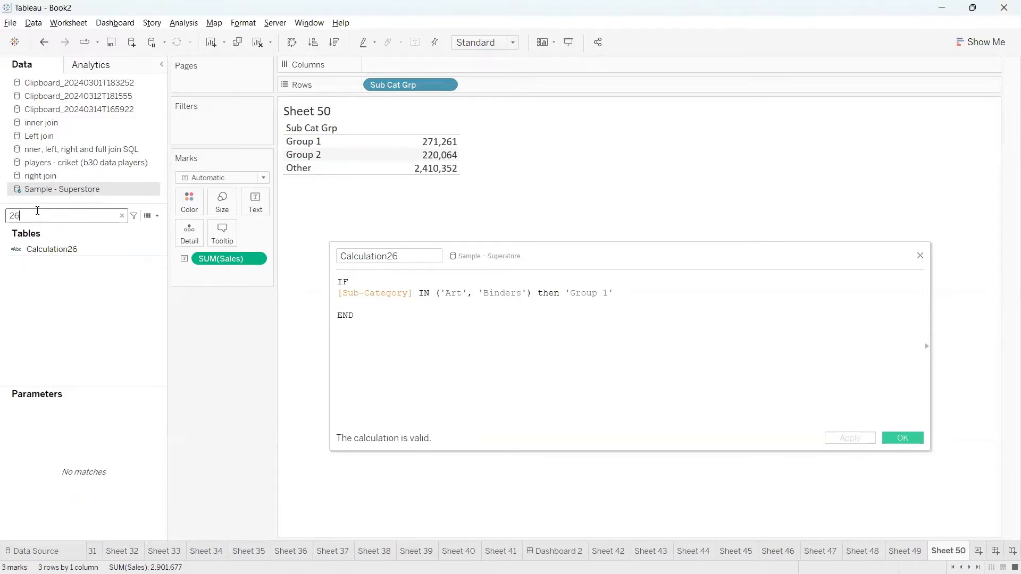
pyautogui.click(43, 251)
pyautogui.moveTo(46, 250); pyautogui.dragTo(75, 261)
pyautogui.moveTo(6, 242)
pyautogui.mouseDown()
pyautogui.moveTo(6, 268)
pyautogui.moveTo(36, 261)
pyautogui.moveTo(8, 232)
pyautogui.mouseUp()
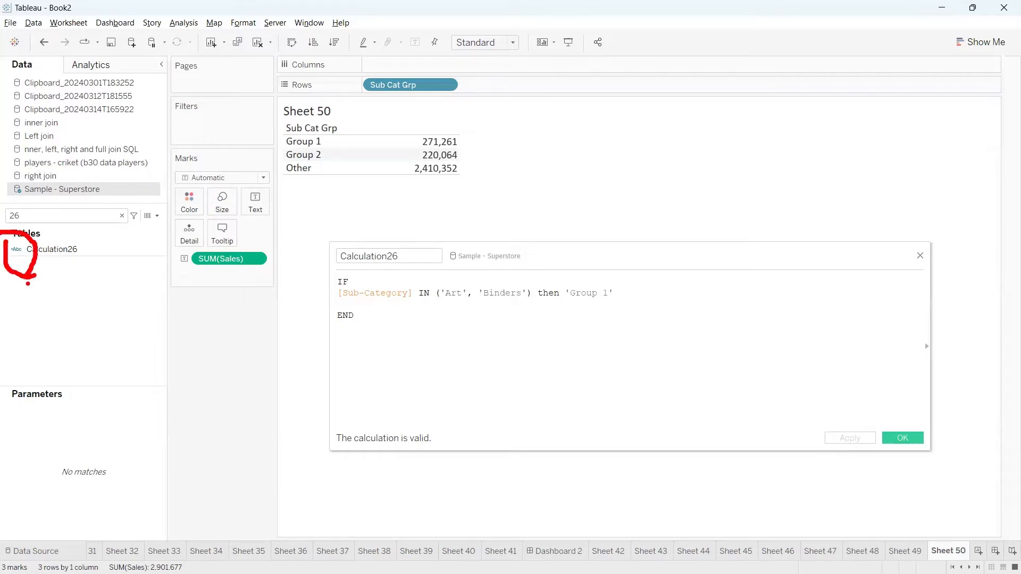
pyautogui.moveTo(25, 285)
pyautogui.mouseDown()
pyautogui.moveTo(240, 220)
pyautogui.moveTo(484, 92)
pyautogui.mouseUp()
pyautogui.click(57, 254)
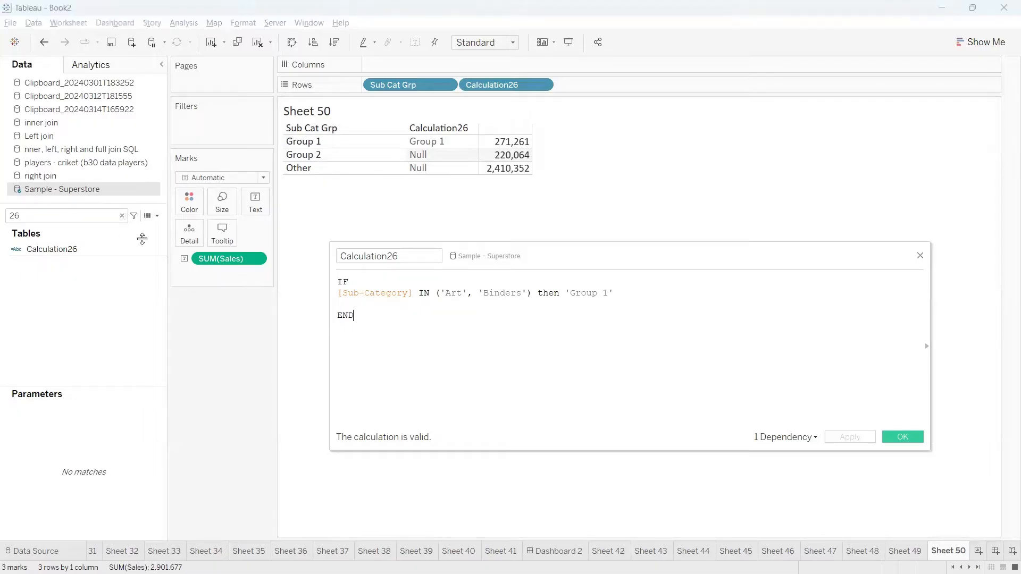
pyautogui.click(105, 213)
# Temporarily add Sub-Category to Rows to inspect Group 1's Art and Binders, then remove it.
pyautogui.press('BackSpace')
pyautogui.press('BackSpace')
pyautogui.write('sub')
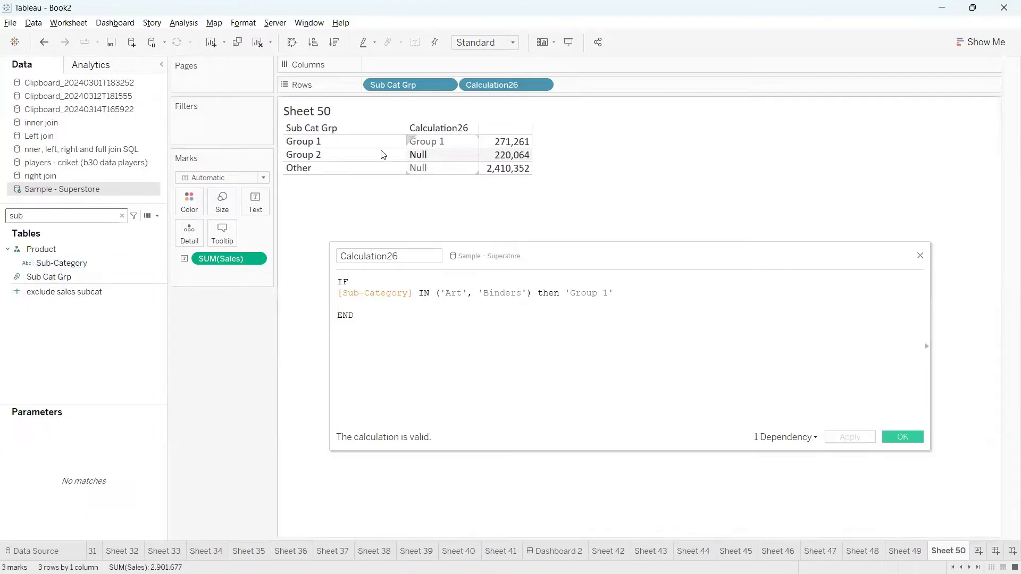
pyautogui.moveTo(96, 262)
pyautogui.mouseDown()
pyautogui.moveTo(284, 226)
pyautogui.moveTo(582, 85)
pyautogui.mouseUp()
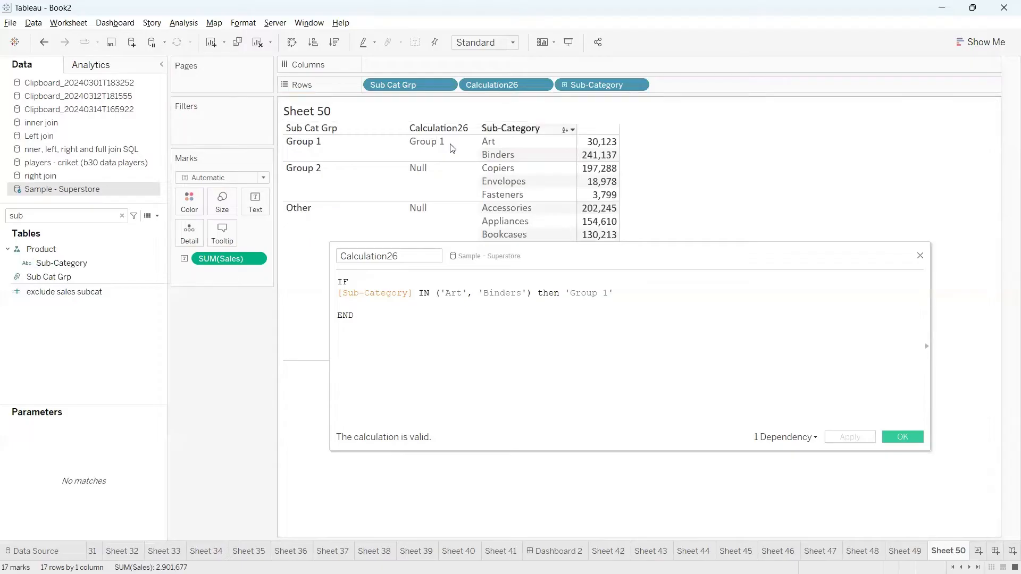
pyautogui.moveTo(267, 163)
pyautogui.mouseDown()
pyautogui.moveTo(636, 164)
pyautogui.moveTo(364, 115)
pyautogui.moveTo(255, 151)
pyautogui.mouseUp()
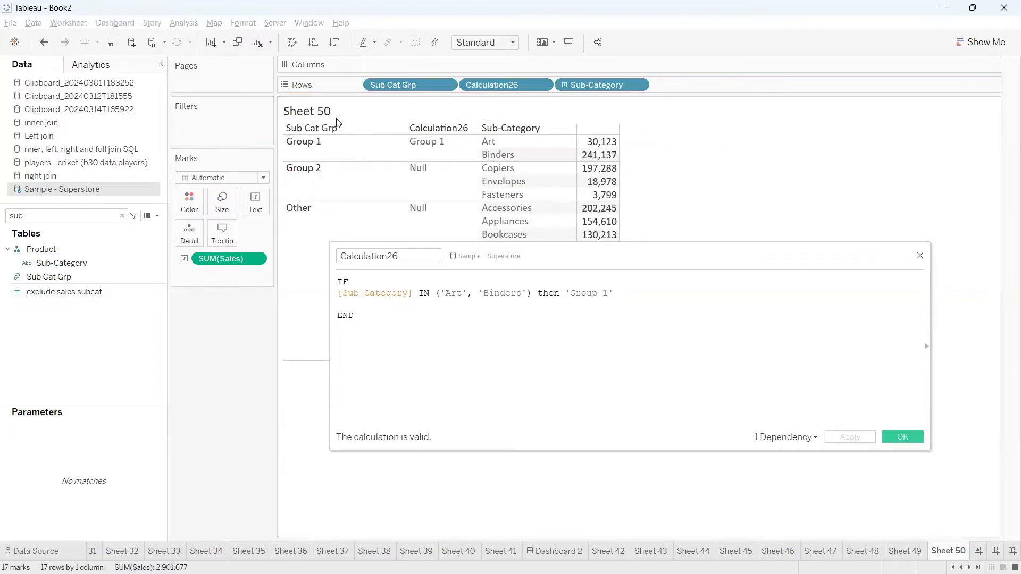
pyautogui.moveTo(599, 87)
pyautogui.mouseDown()
pyautogui.moveTo(713, 163)
pyautogui.moveTo(632, 166)
pyautogui.mouseUp()
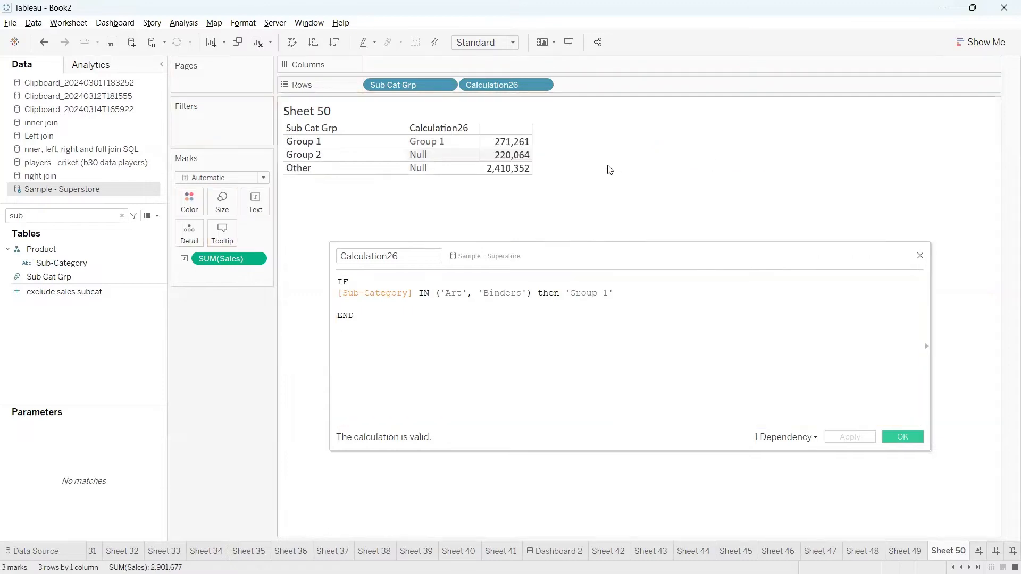
pyautogui.moveTo(538, 137); pyautogui.dragTo(568, 126)
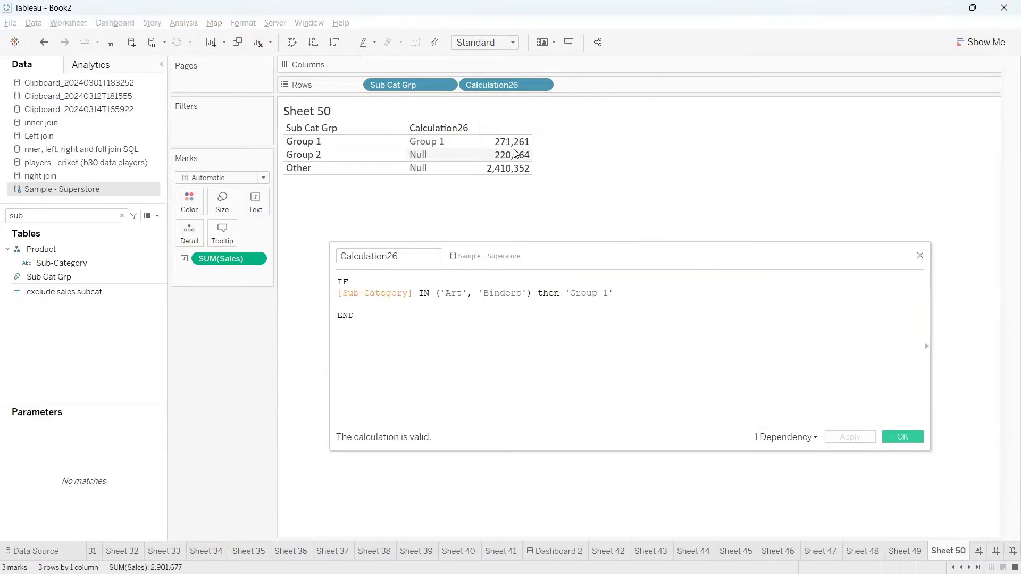
# Add an ELSEIF line repeating the Group 1 condition, and put Sub-Category back on Rows.
pyautogui.click(397, 308)
pyautogui.write('else')
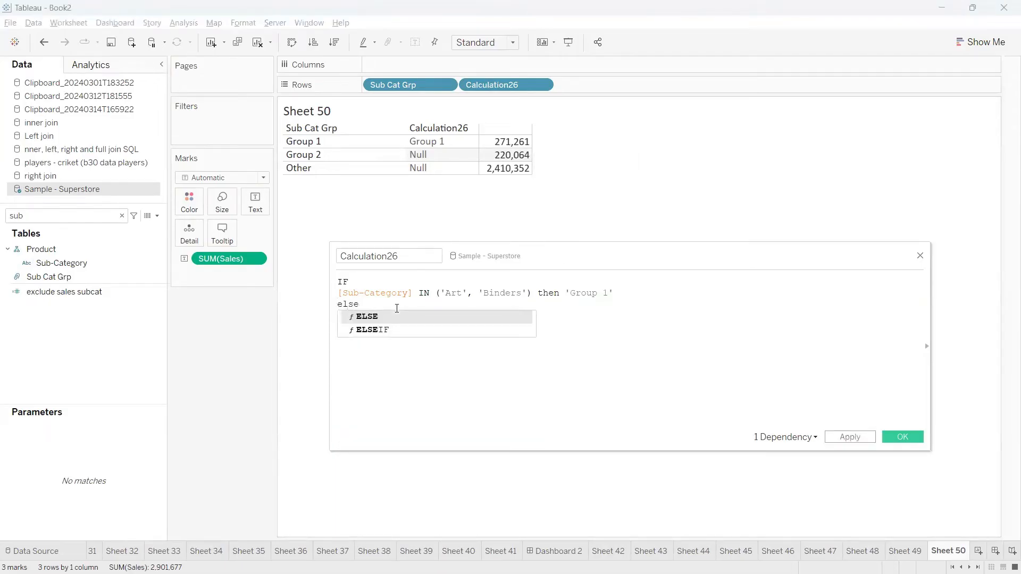
pyautogui.press('Down')
pyautogui.press('Return')
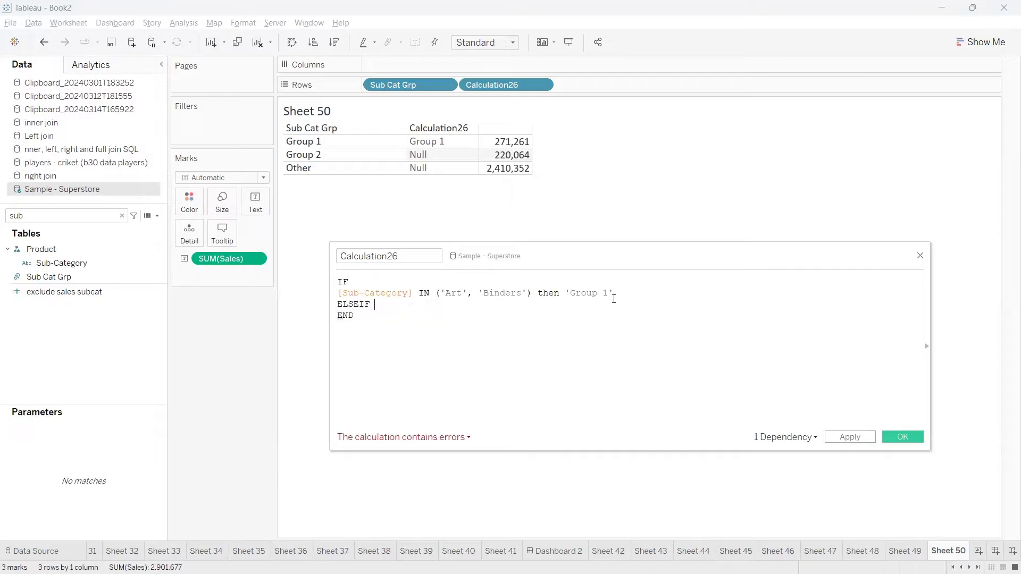
pyautogui.moveTo(613, 293); pyautogui.dragTo(343, 297)
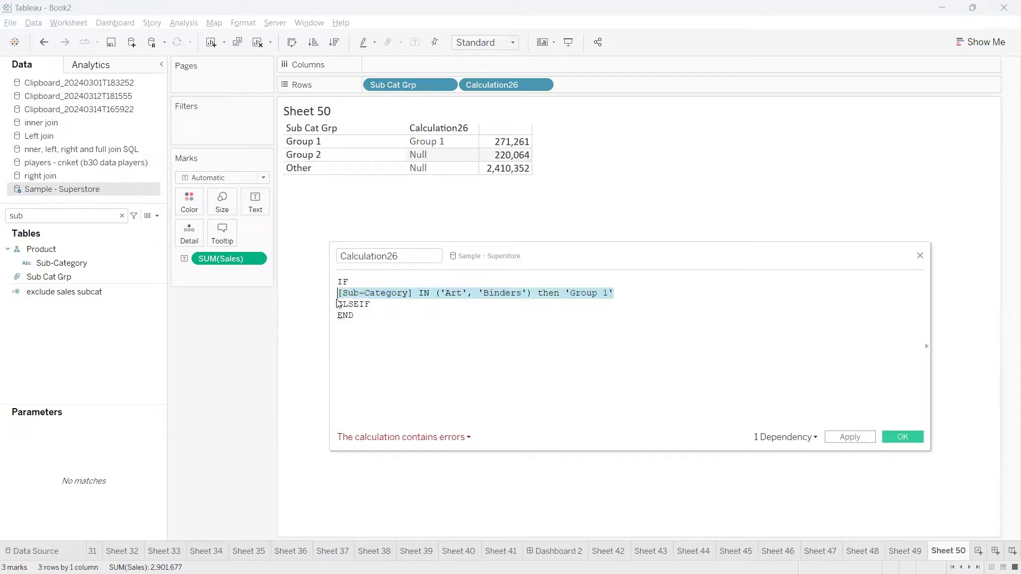
pyautogui.click(385, 309)
pyautogui.write("[Sub-Category] IN ('Art', 'Binders') then 'Group 1'")
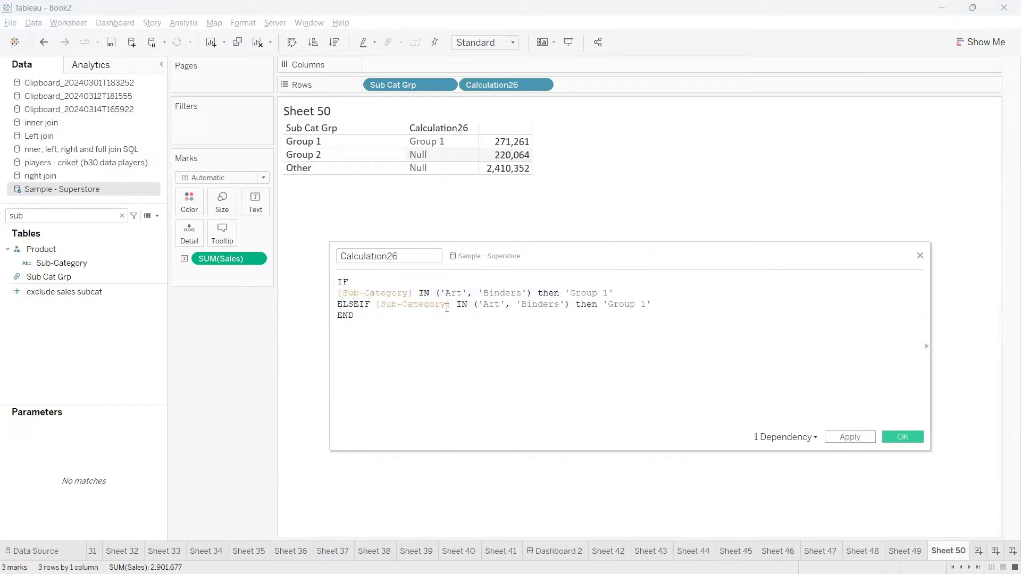
pyautogui.keyDown('shift'); pyautogui.click(477, 304); pyautogui.keyUp('shift')
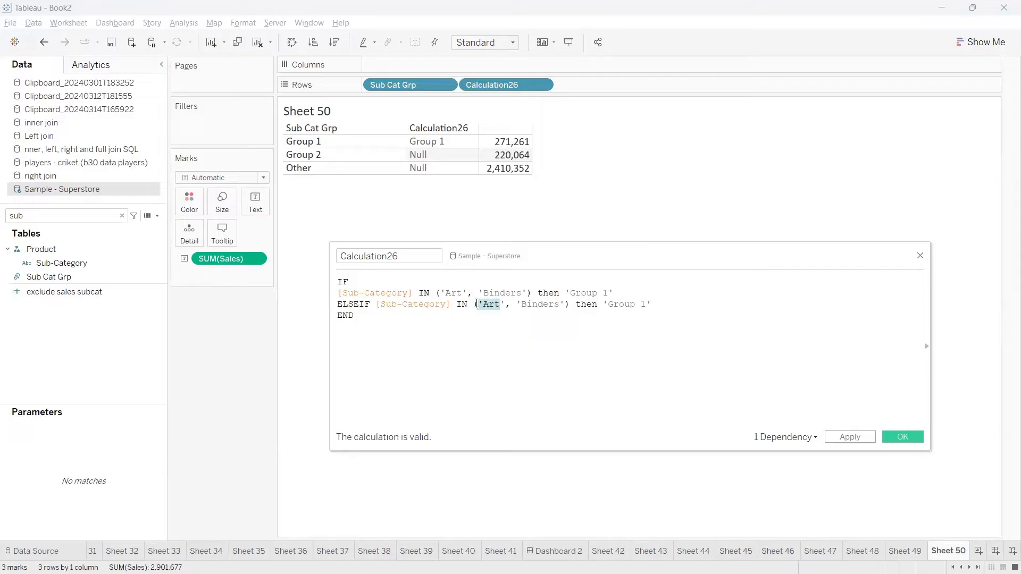
pyautogui.moveTo(106, 265); pyautogui.dragTo(588, 159)
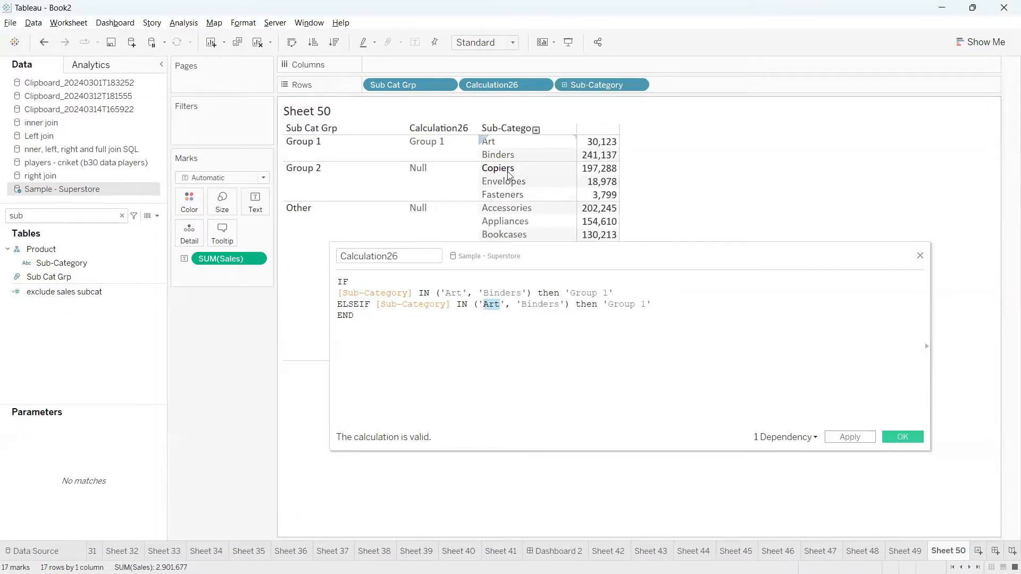
# Rewrite the ELSEIF line as IN ('Copiers', 'Envelopes', 'Fasterns') then 'Group 2'.
pyautogui.click(502, 305)
pyautogui.press('BackSpace')
pyautogui.press('BackSpace')
pyautogui.press('BackSpace')
pyautogui.press('BackSpace')
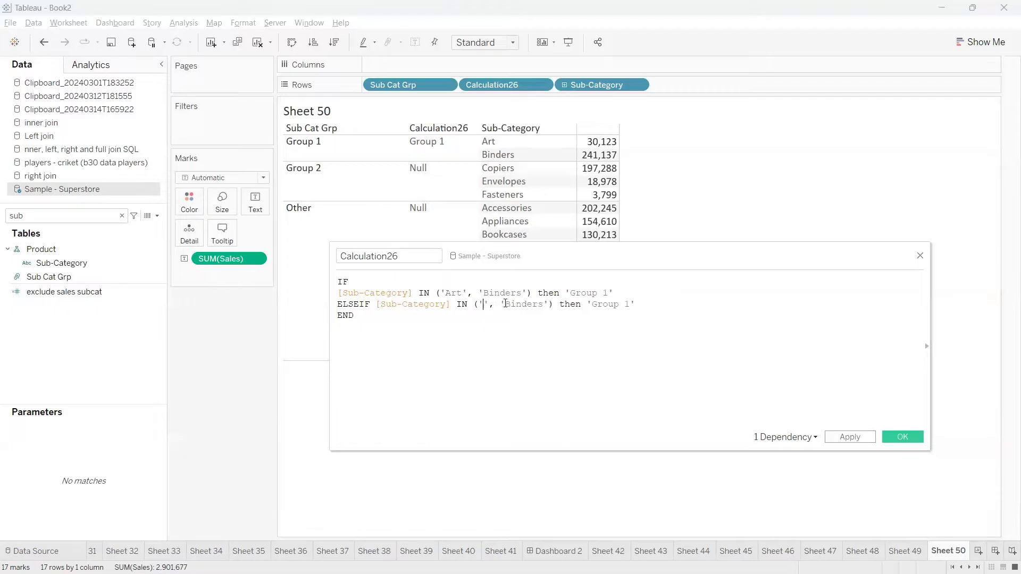
pyautogui.write("'Copiers")
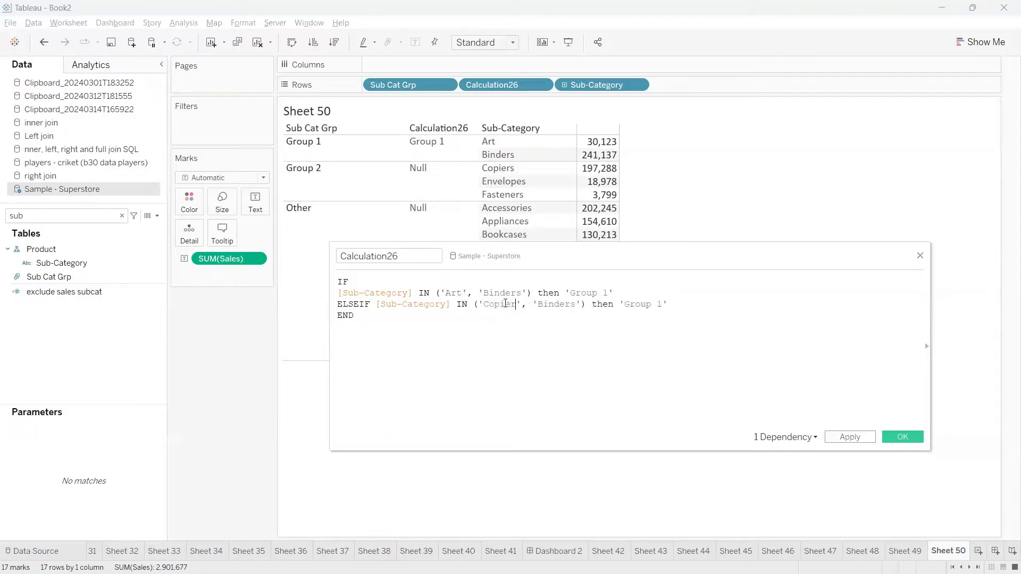
pyautogui.doubleClick(572, 305)
pyautogui.write('Env')
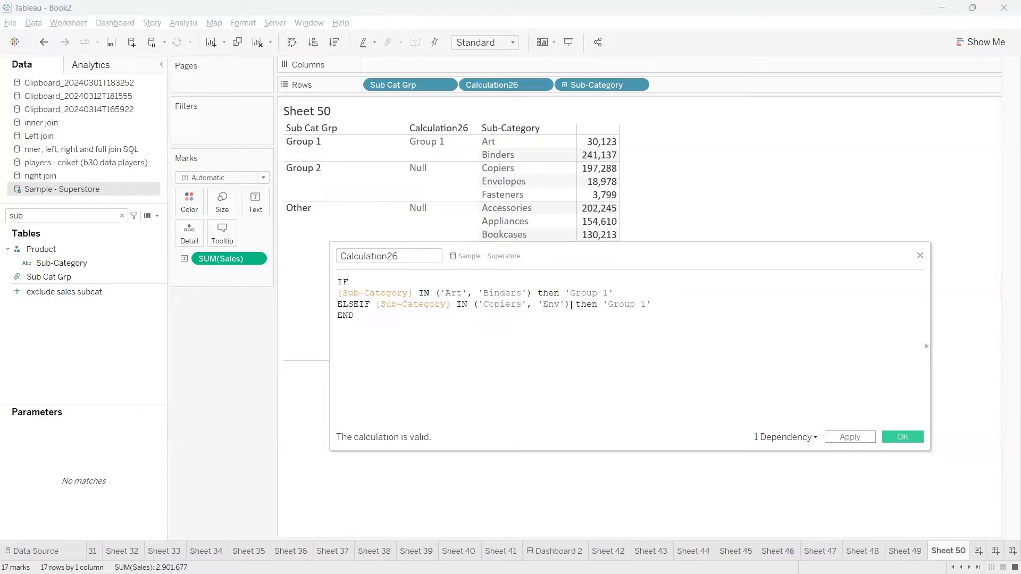
pyautogui.write('e')
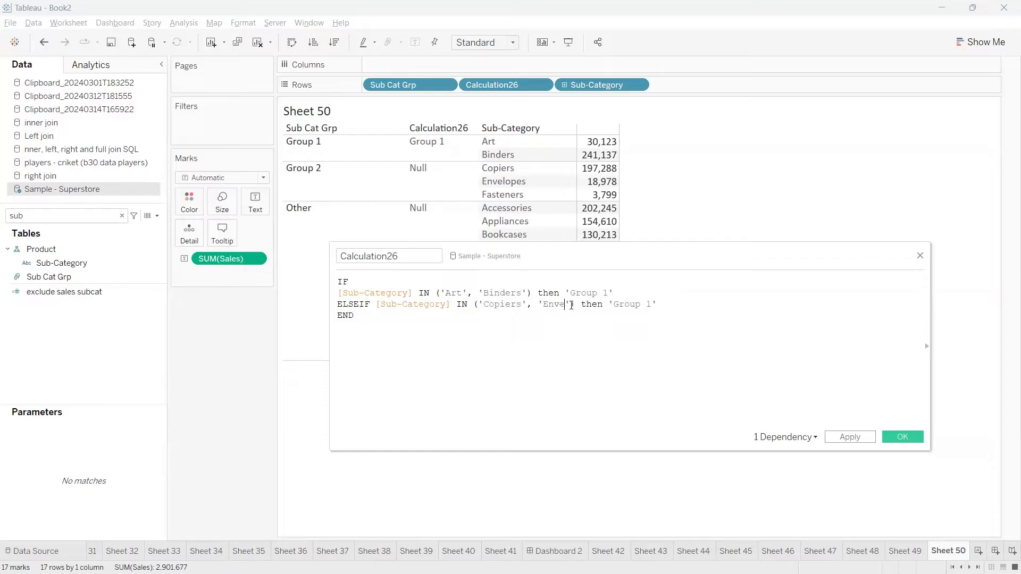
pyautogui.write("lopes'")
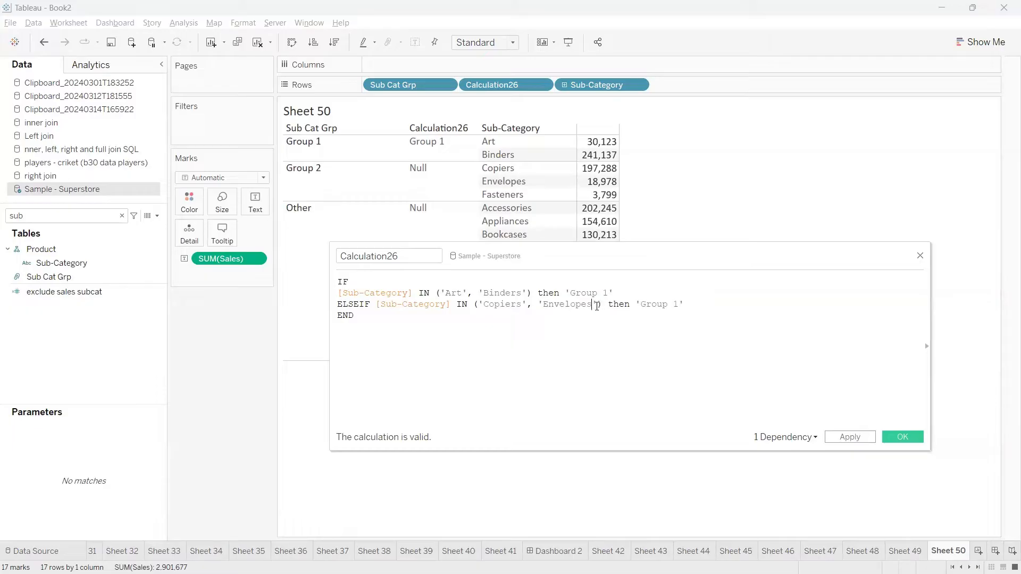
pyautogui.write(', ')
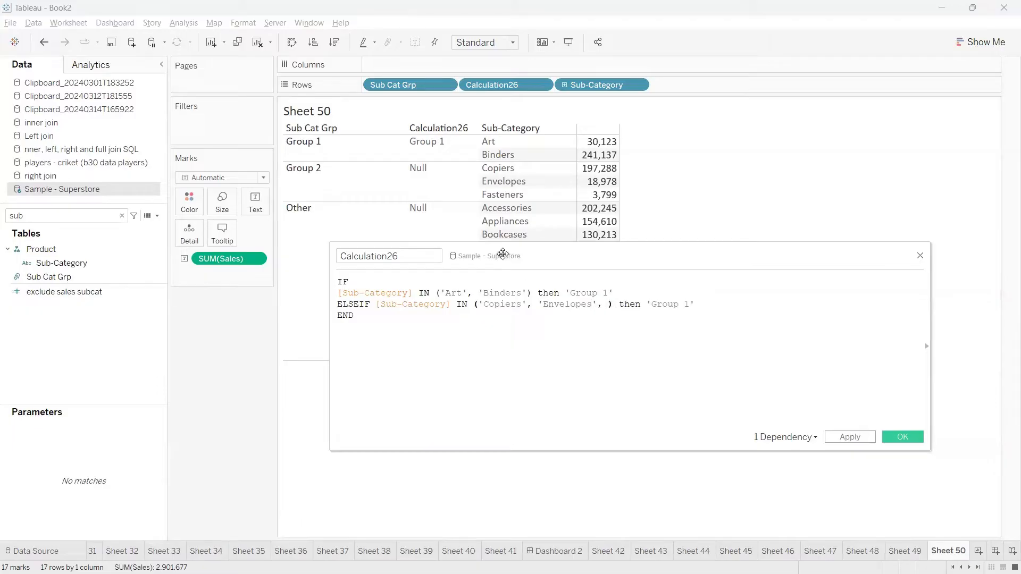
pyautogui.write("'")
pyautogui.write("Fasterns') th")
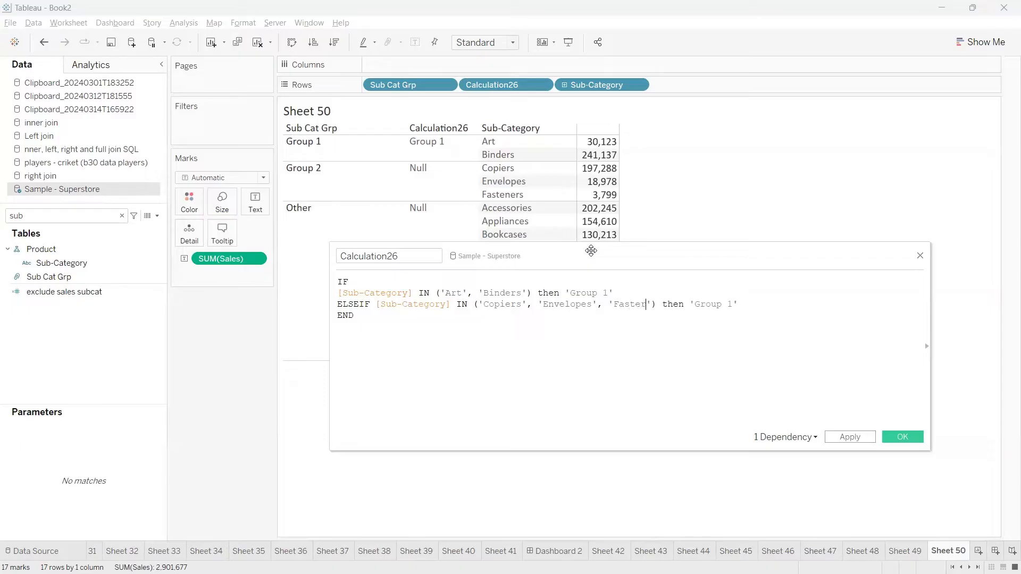
pyautogui.write("en 'Gr")
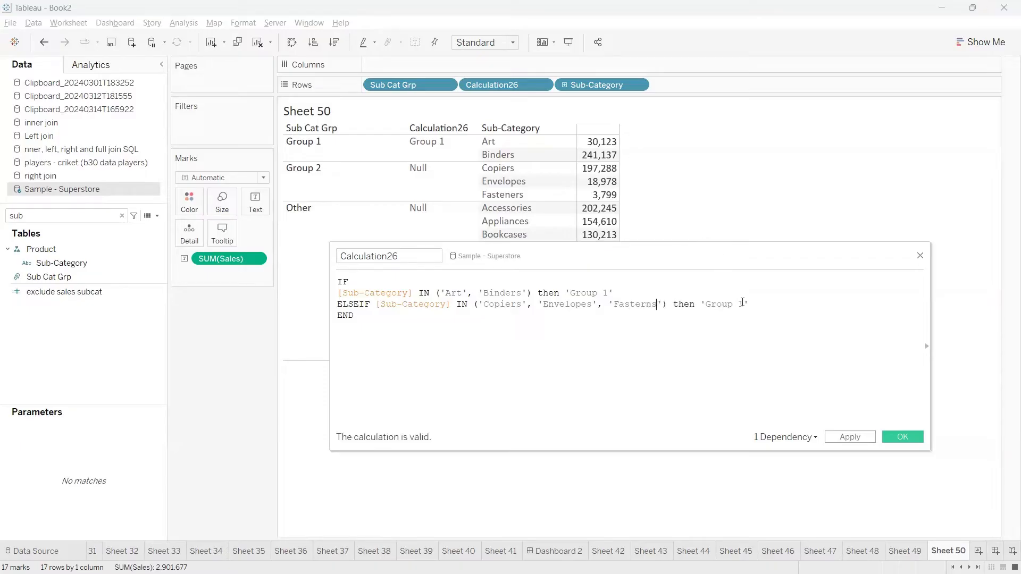
pyautogui.press('BackSpace')
pyautogui.press('Return')
pyautogui.moveTo(681, 256); pyautogui.dragTo(695, 330)
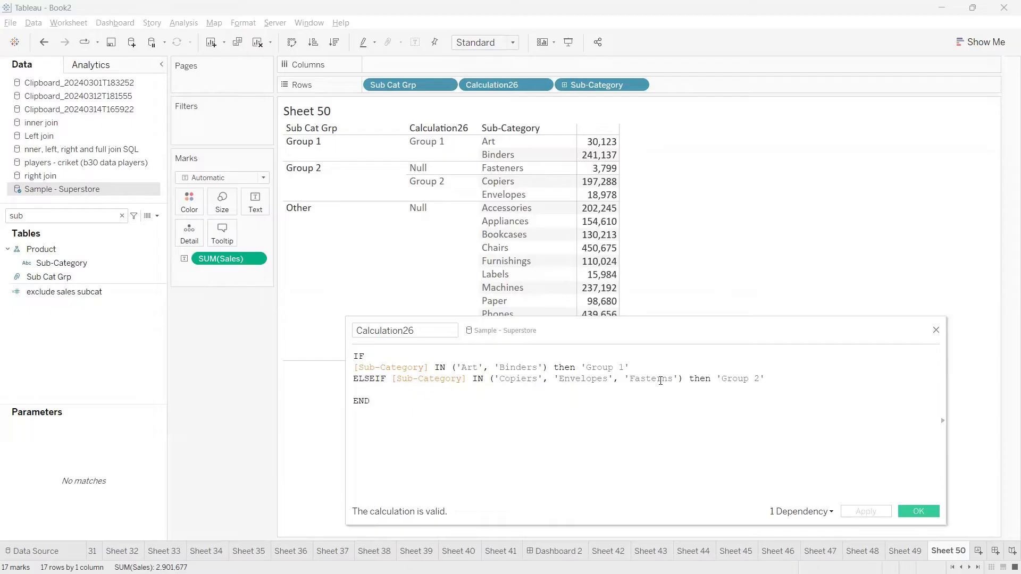
# Correct the spelling to 'Fasteners', apply, and confirm Group 2's sub-categories on Sheet 50.
pyautogui.press('BackSpace')
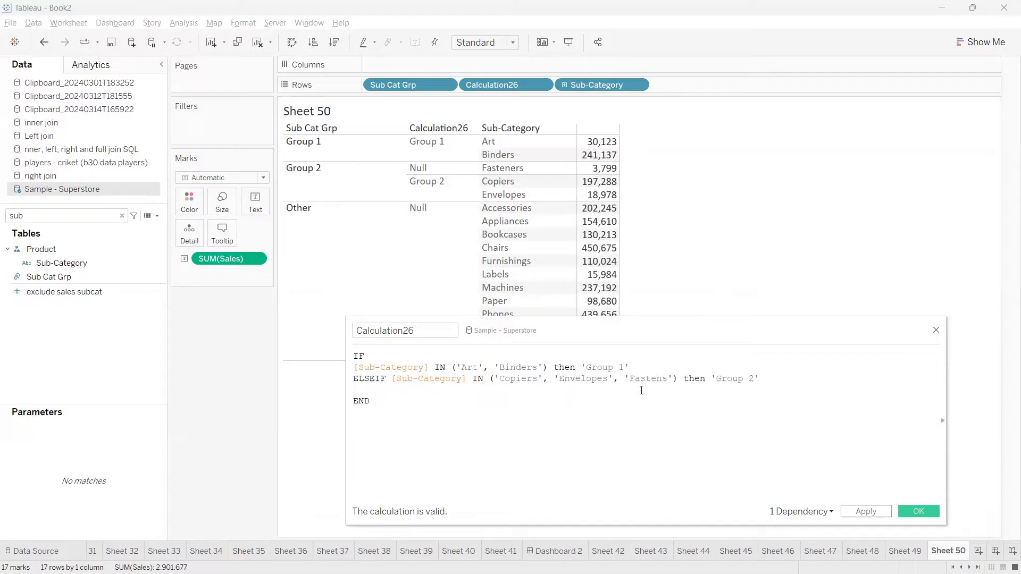
pyautogui.write('e')
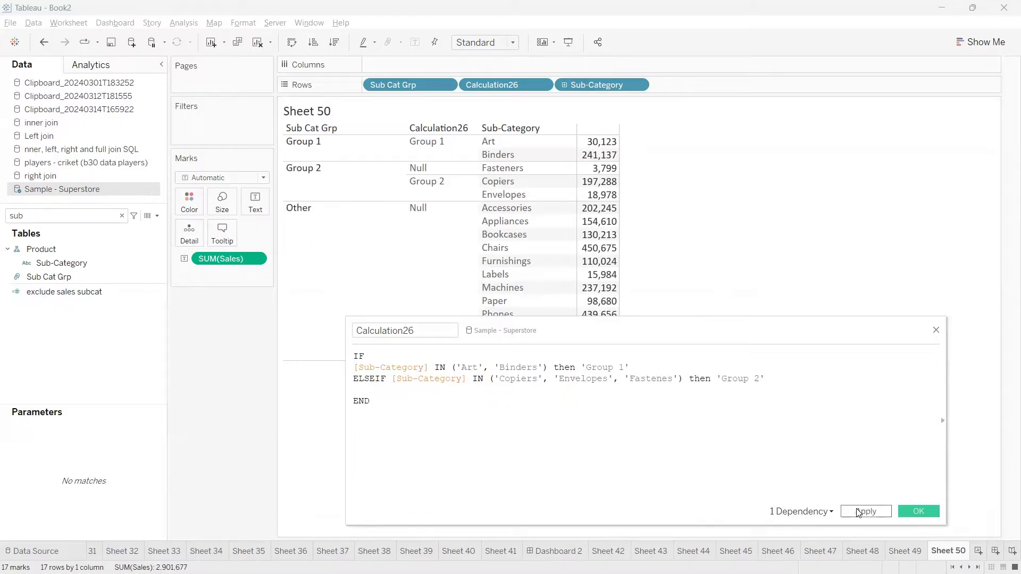
pyautogui.click(859, 513)
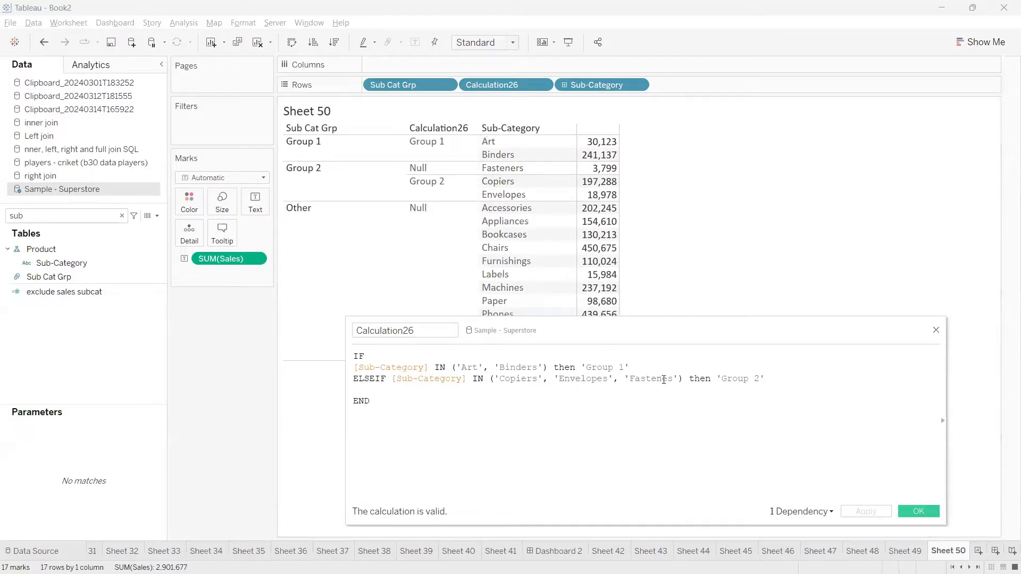
pyautogui.write('r')
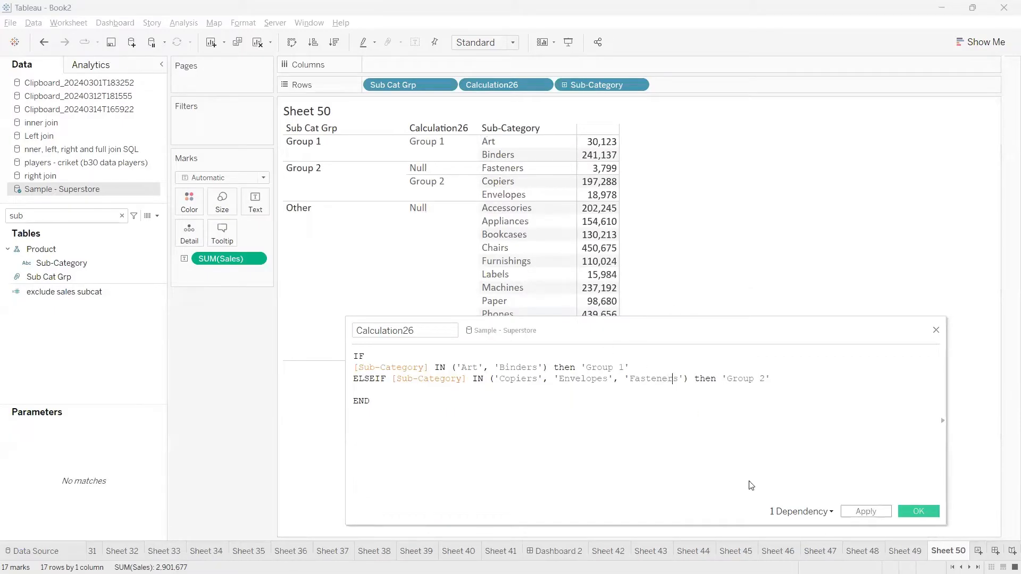
pyautogui.click(859, 513)
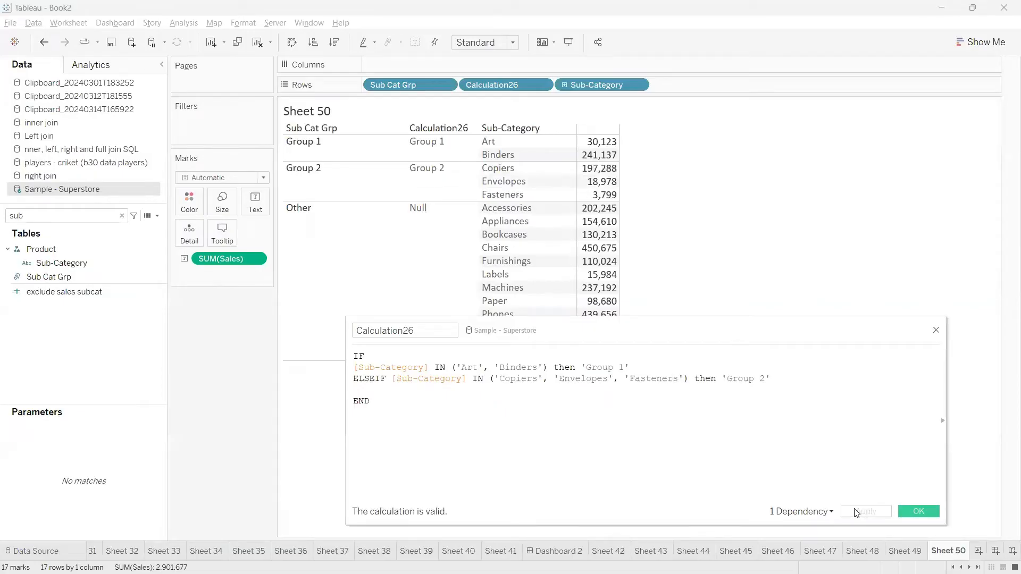
pyautogui.click(432, 178)
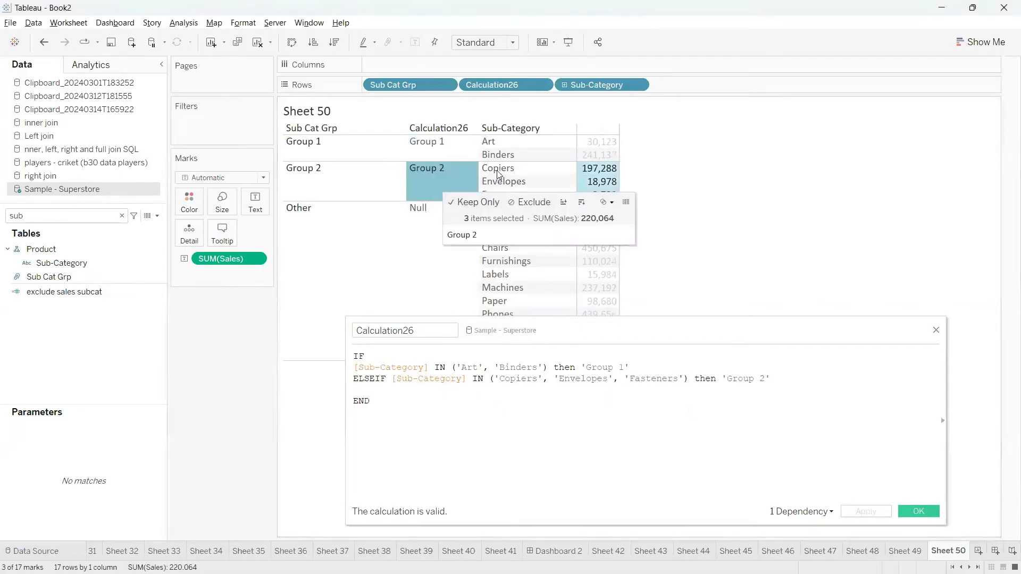
# Remove Sub-Category from the Rows shelf.
pyautogui.click(431, 176)
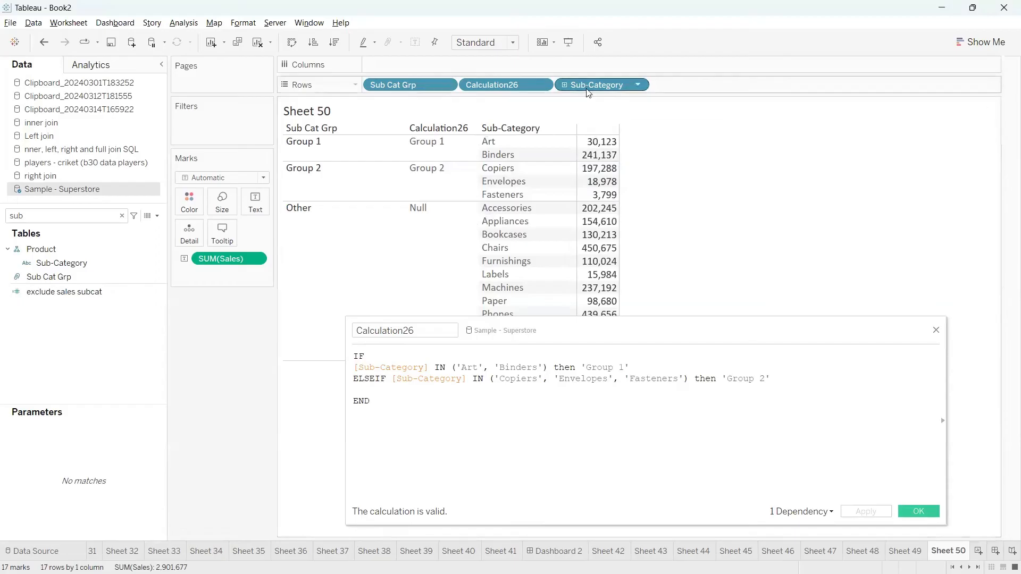
pyautogui.moveTo(587, 90); pyautogui.dragTo(664, 246)
pyautogui.moveTo(623, 324); pyautogui.dragTo(557, 304)
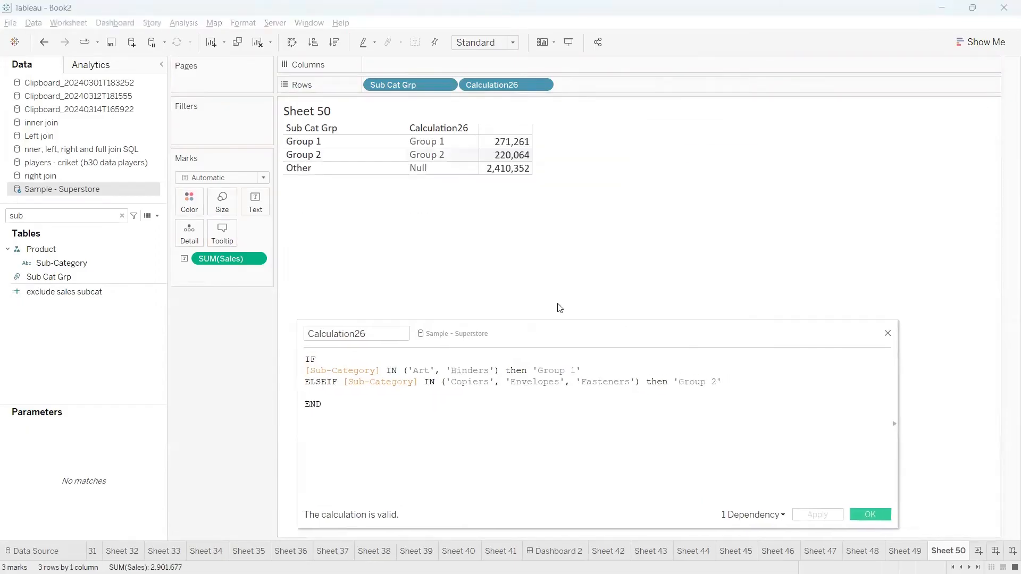
# Keep only the Other row, leaving a single Null row worth 2,410,352.
pyautogui.click(423, 173)
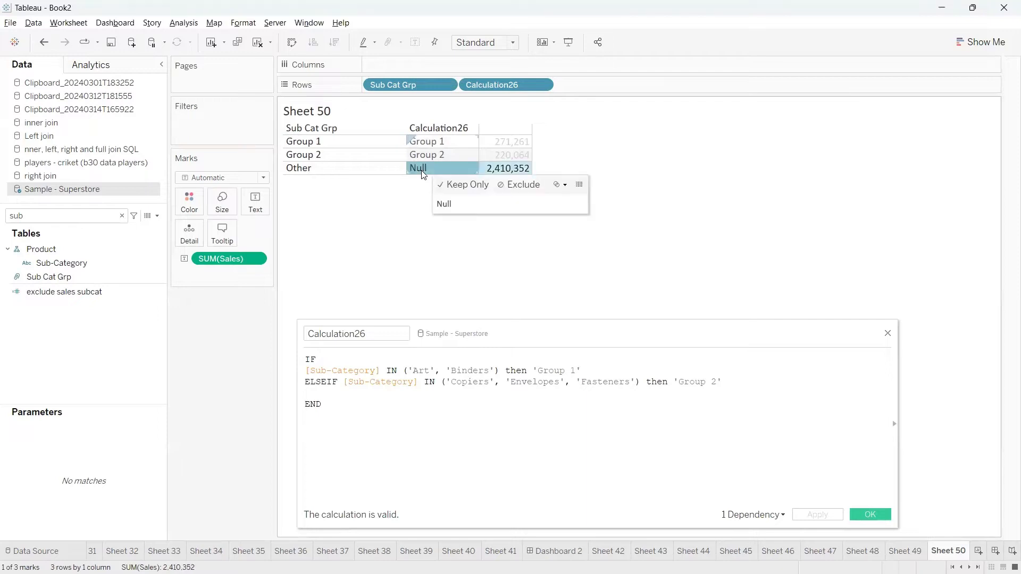
pyautogui.click(421, 171)
pyautogui.click(420, 171)
pyautogui.click(419, 171)
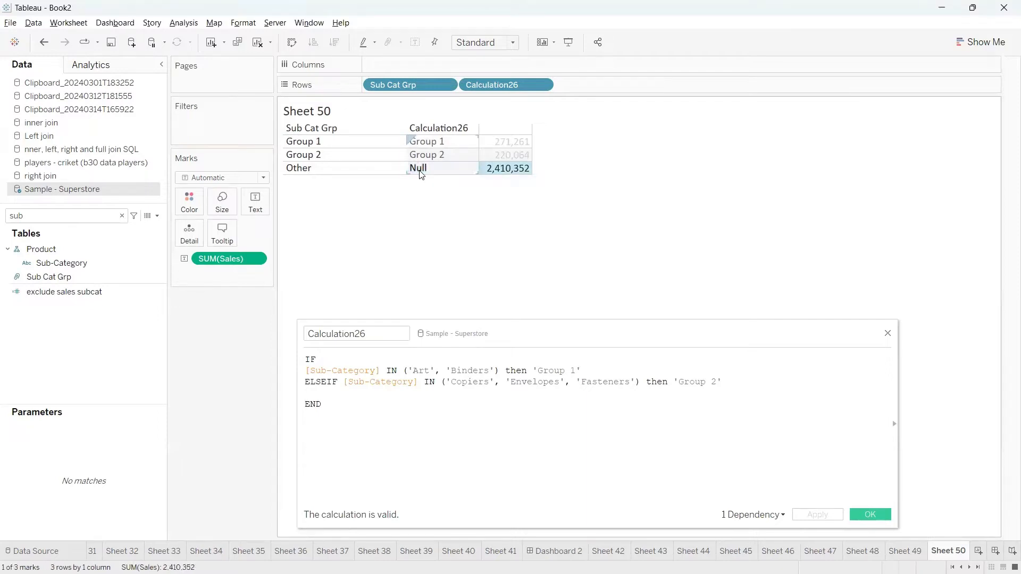
pyautogui.click(421, 174)
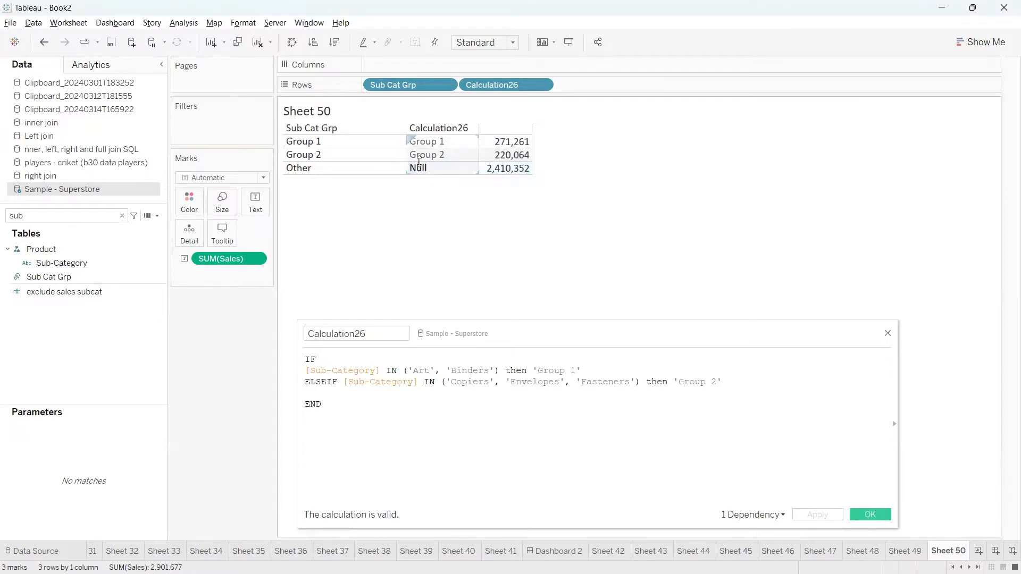
pyautogui.click(311, 170)
pyautogui.click(340, 183)
pyautogui.click(341, 395)
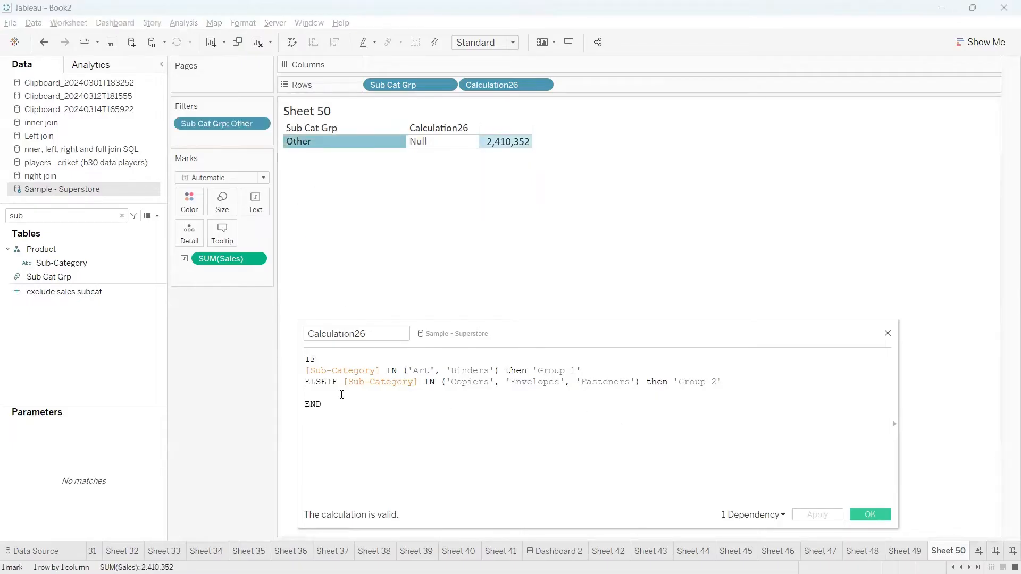
# Add else 'Other' before END in Calculation26.
pyautogui.write('else ')
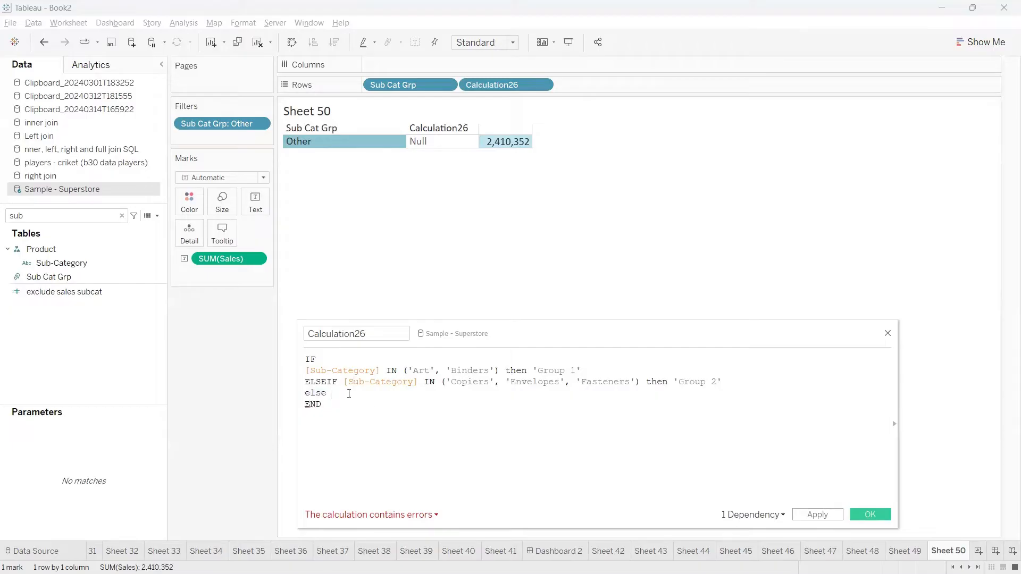
pyautogui.write("''")
pyautogui.moveTo(511, 382); pyautogui.dragTo(370, 383)
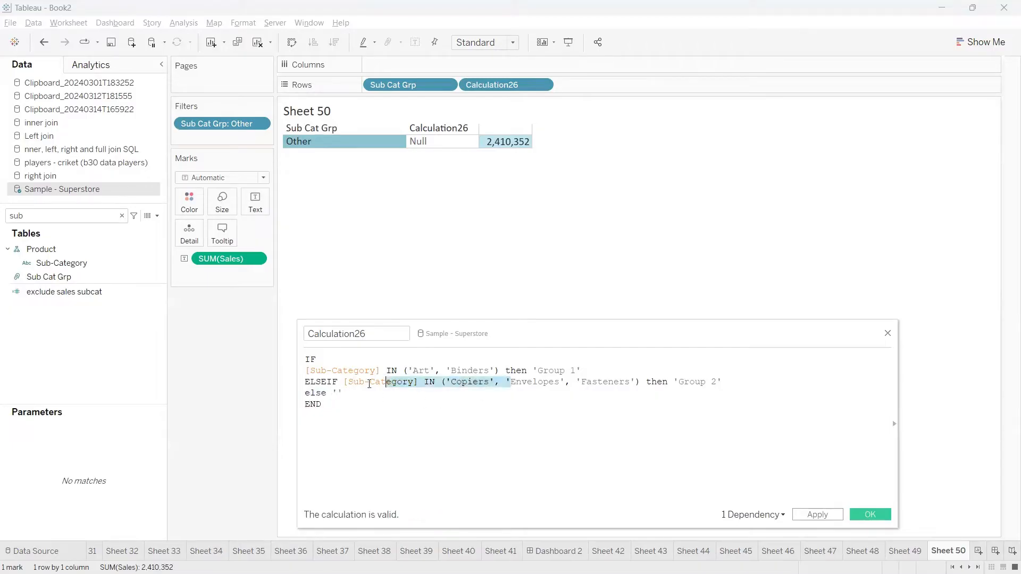
pyautogui.click(339, 393)
pyautogui.write('Other')
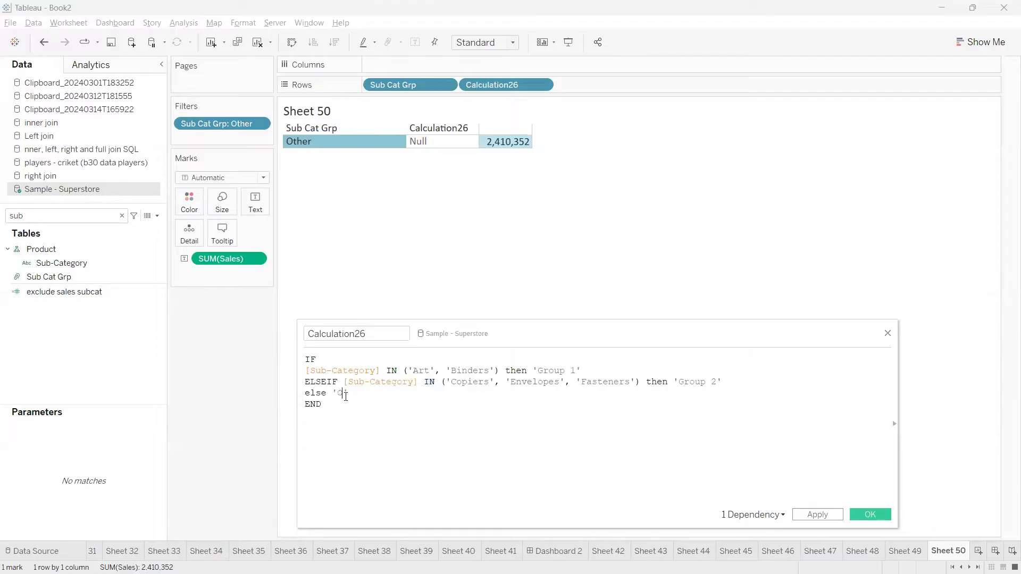
# Remove the Sub Cat Grp: Other filter, then apply and save the calculation.
pyautogui.click(479, 243)
pyautogui.moveTo(211, 125); pyautogui.dragTo(177, 368)
pyautogui.moveTo(478, 367); pyautogui.dragTo(449, 251)
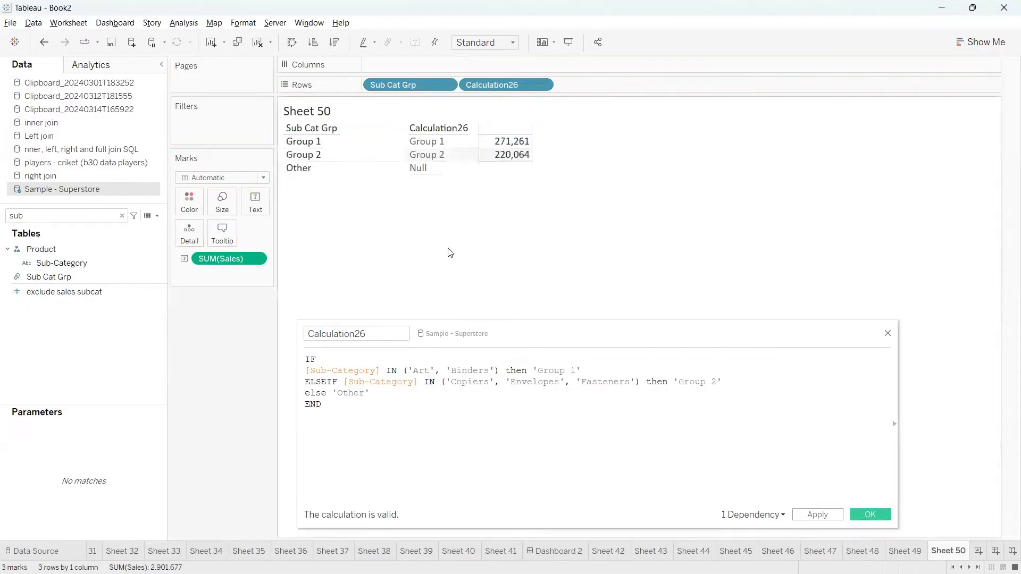
pyautogui.click(825, 515)
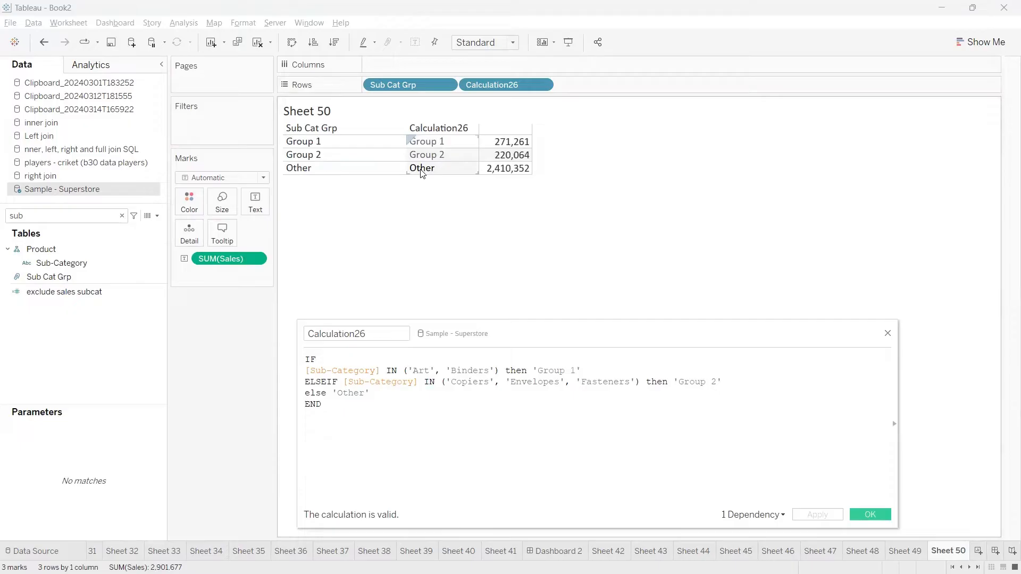
pyautogui.click(868, 515)
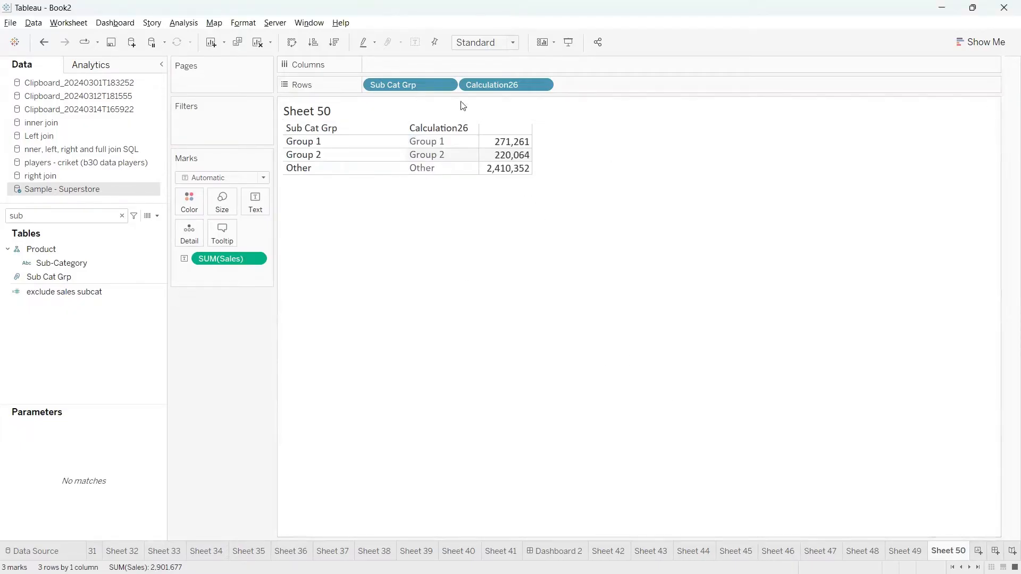
# Remove Sub Cat Grp from Rows and filter on Calculation26 with all three values included.
pyautogui.moveTo(398, 89); pyautogui.dragTo(379, 267)
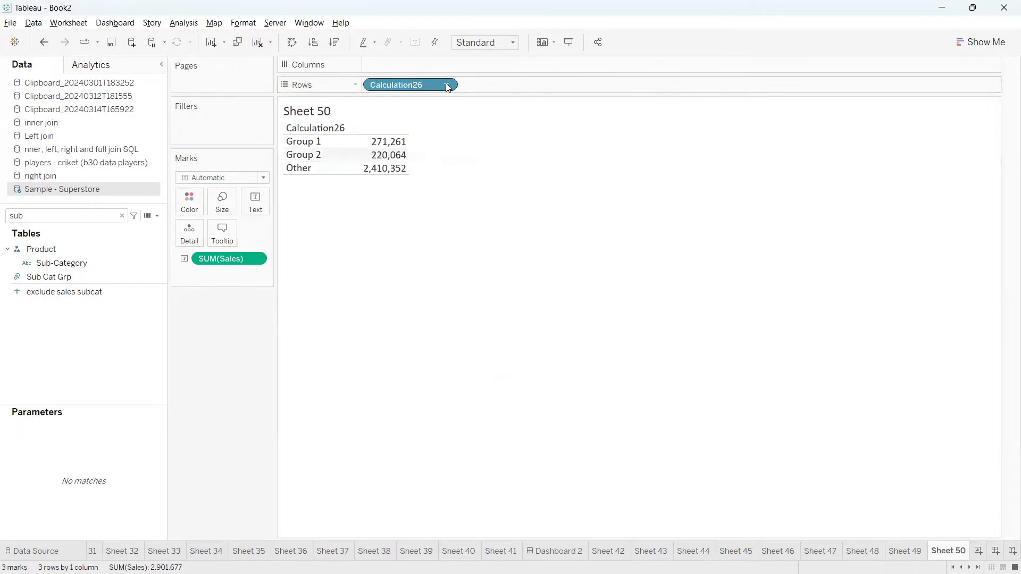
pyautogui.moveTo(418, 85); pyautogui.dragTo(250, 129)
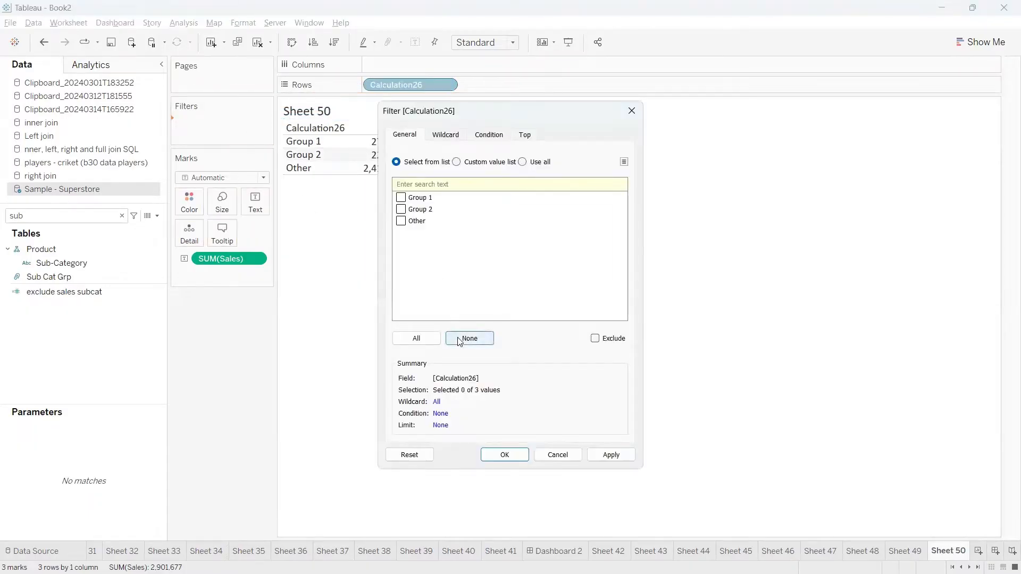
pyautogui.click(418, 339)
pyautogui.click(505, 455)
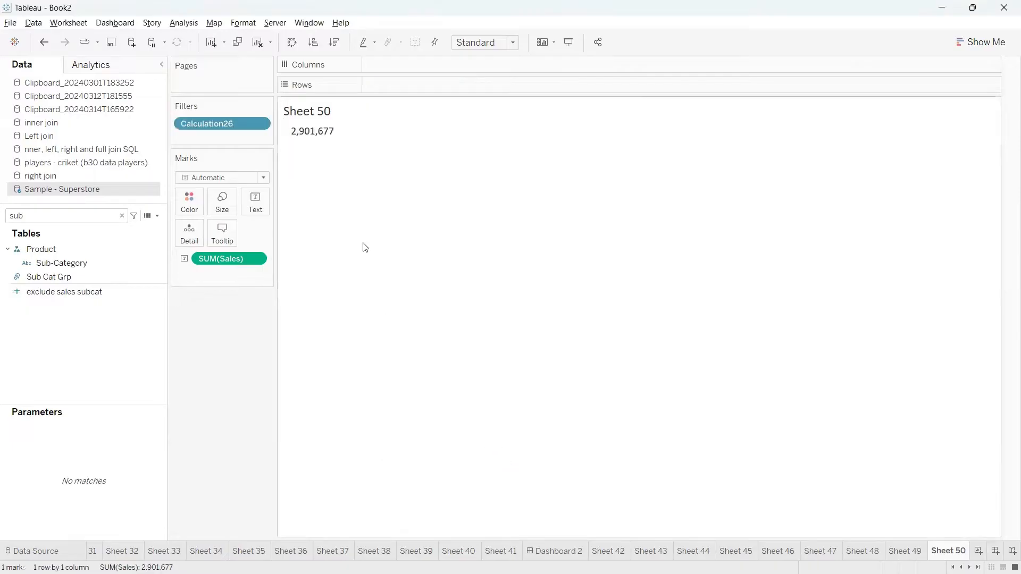
# Show the Calculation26 filter card, keep only Group 1 (271,261), and create Sheet 51.
pyautogui.moveTo(299, 135)
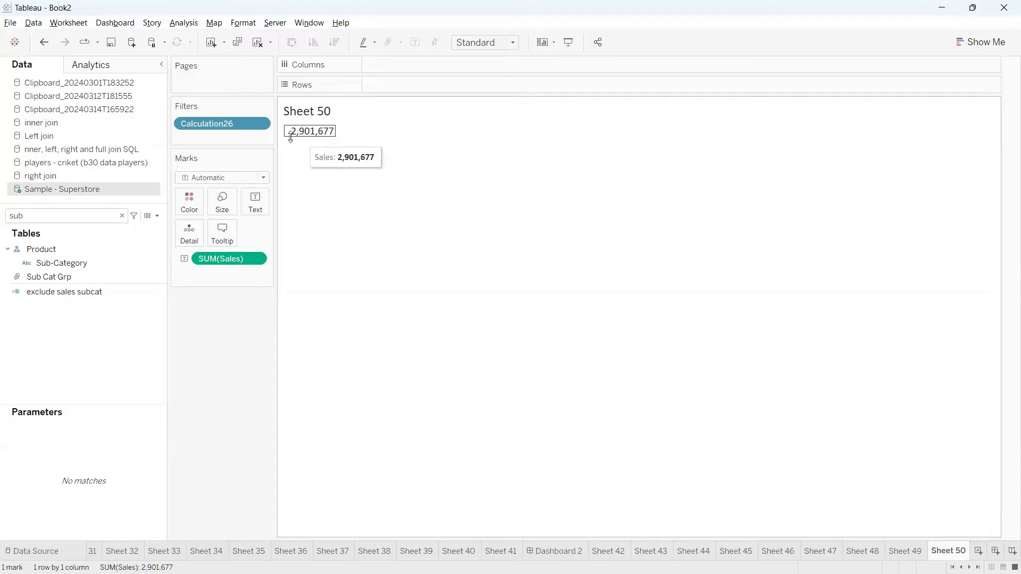
pyautogui.click(260, 127)
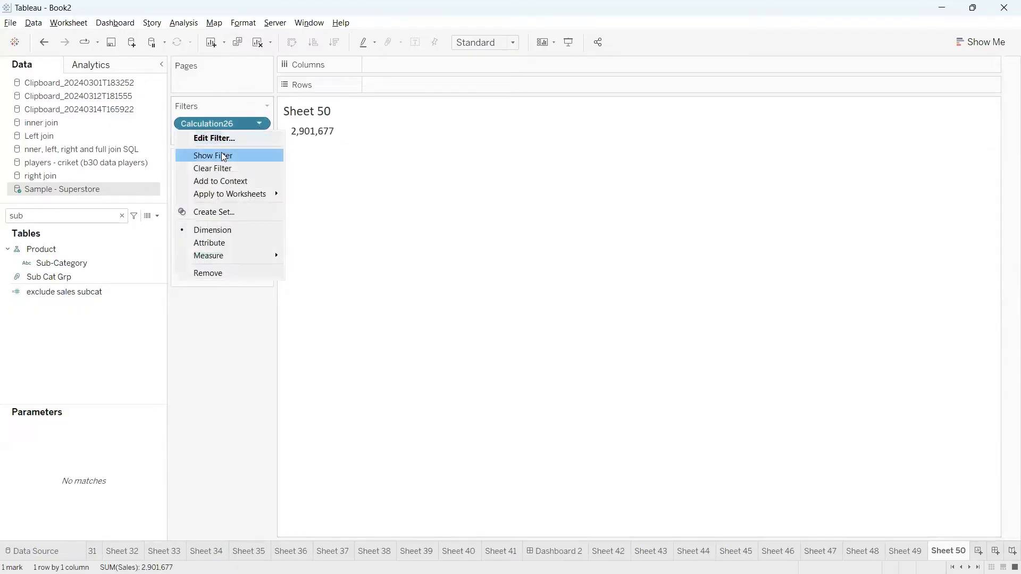
pyautogui.click(224, 156)
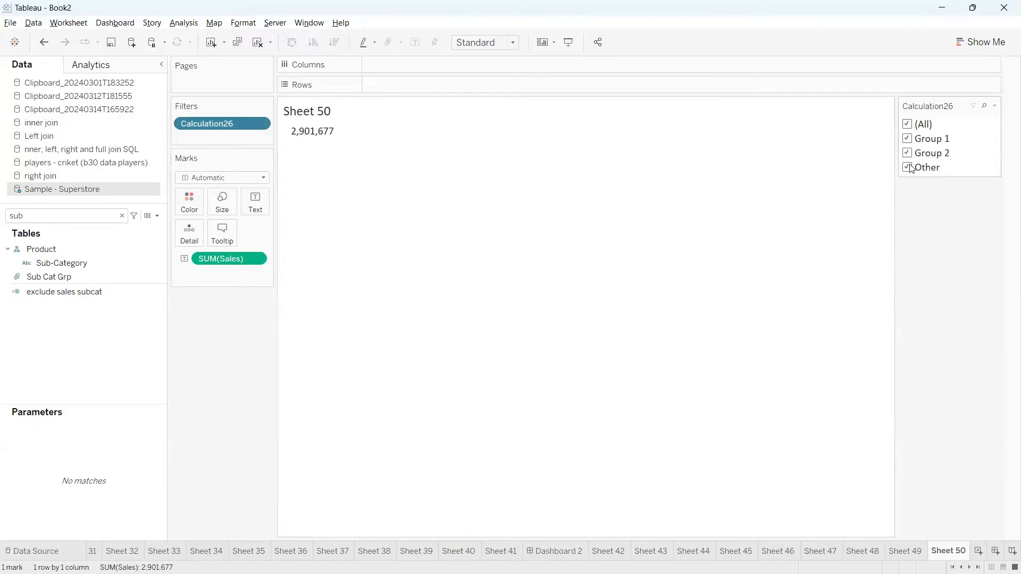
pyautogui.click(909, 126)
pyautogui.click(908, 139)
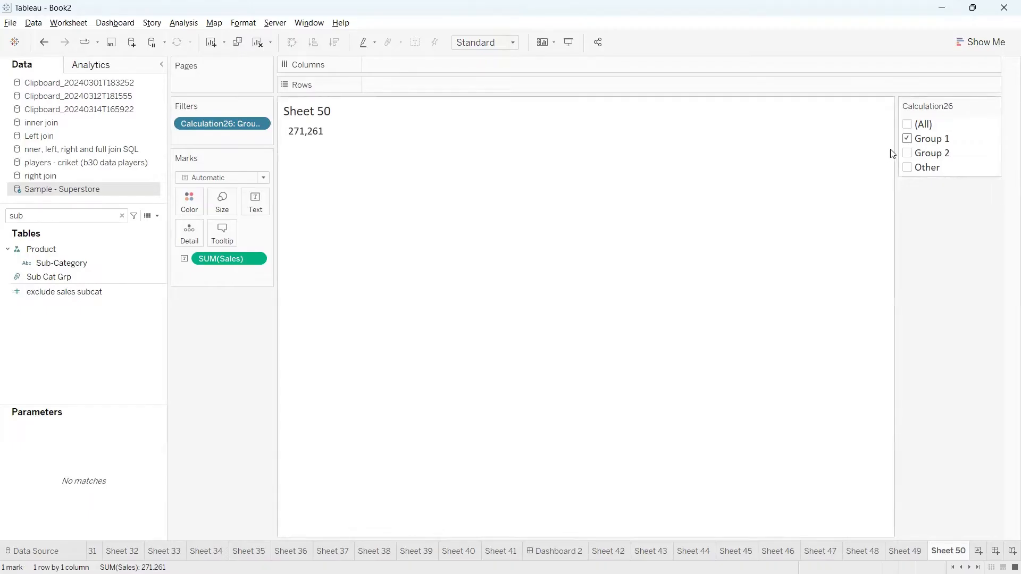
pyautogui.click(978, 550)
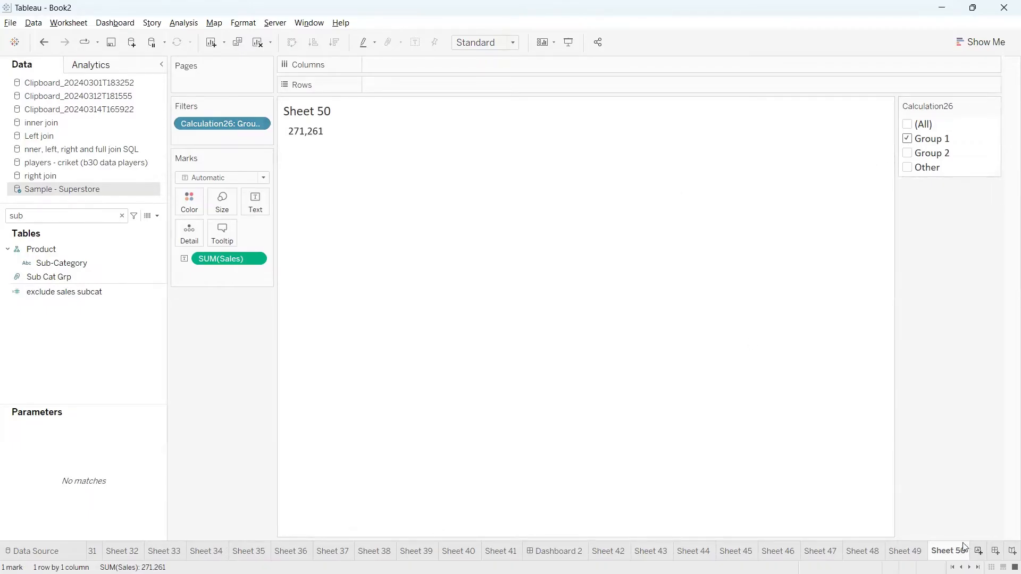
# Search 'cus' in the Data pane and put Customer Name on Rows, listing 793 customers.
pyautogui.click(122, 215)
pyautogui.write('cust')
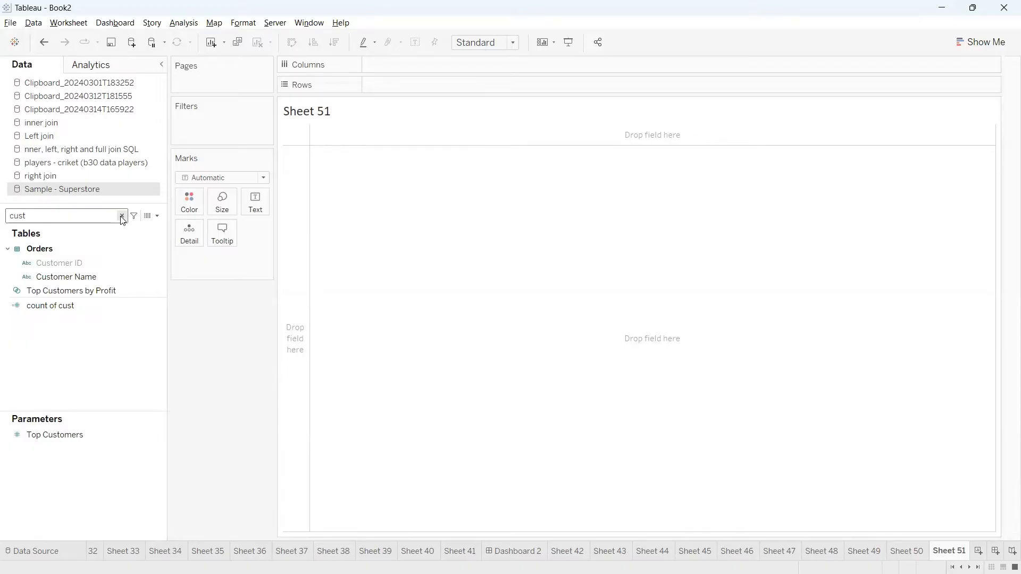
pyautogui.moveTo(81, 274); pyautogui.dragTo(390, 97)
pyautogui.moveTo(346, 103); pyautogui.dragTo(348, 91)
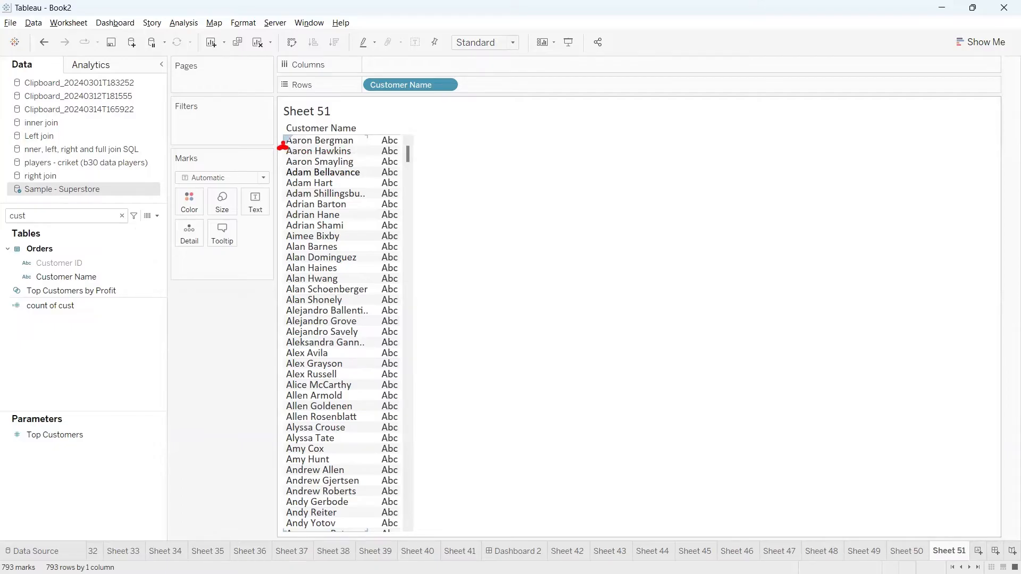
pyautogui.moveTo(283, 147); pyautogui.dragTo(283, 229)
pyautogui.moveTo(250, 385); pyautogui.dragTo(280, 525)
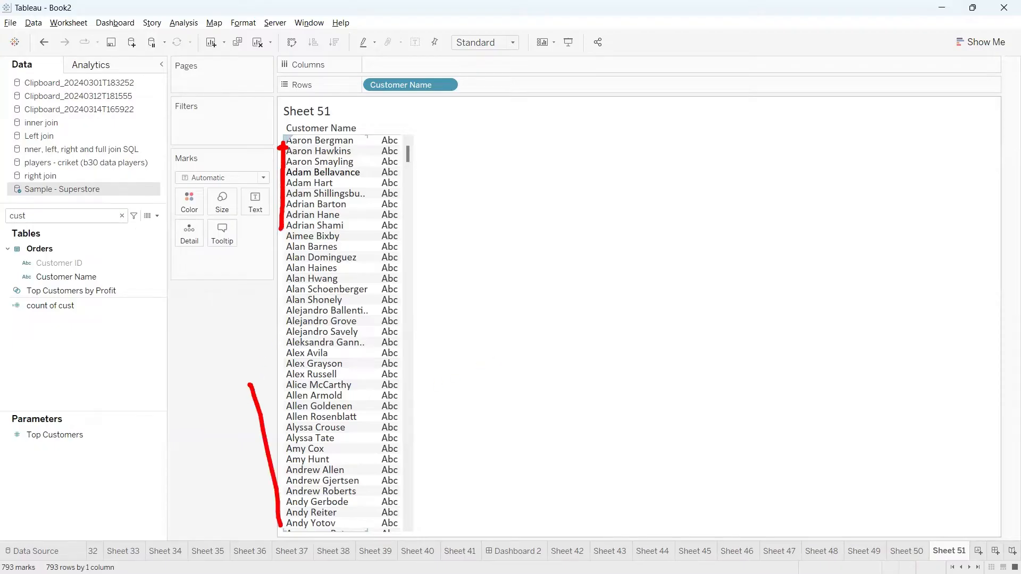
pyautogui.press('Escape')
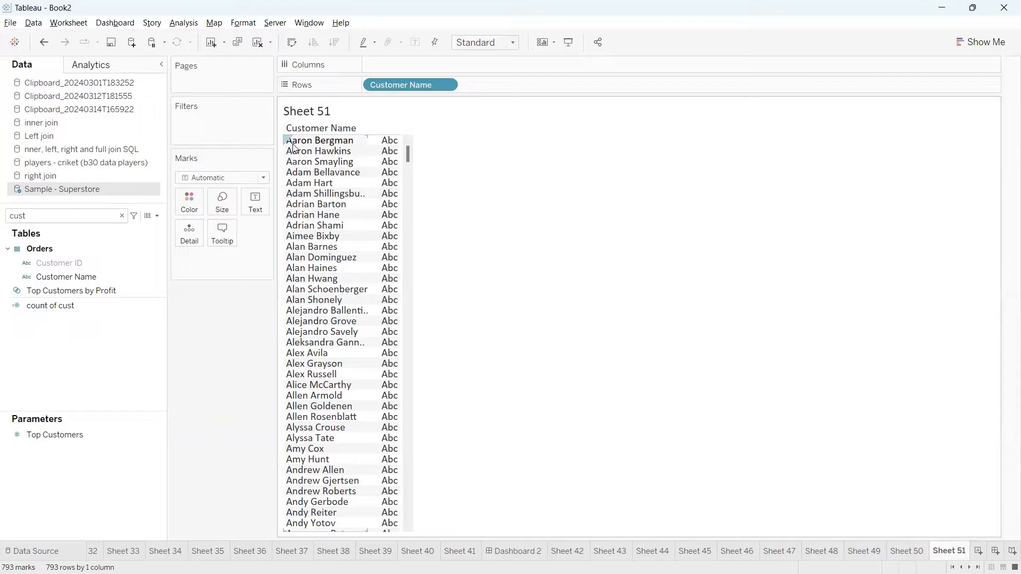
pyautogui.click(140, 277)
# Create a group from Customer Name, named Customer Name (group), and move the dialog aside.
pyautogui.click(159, 277)
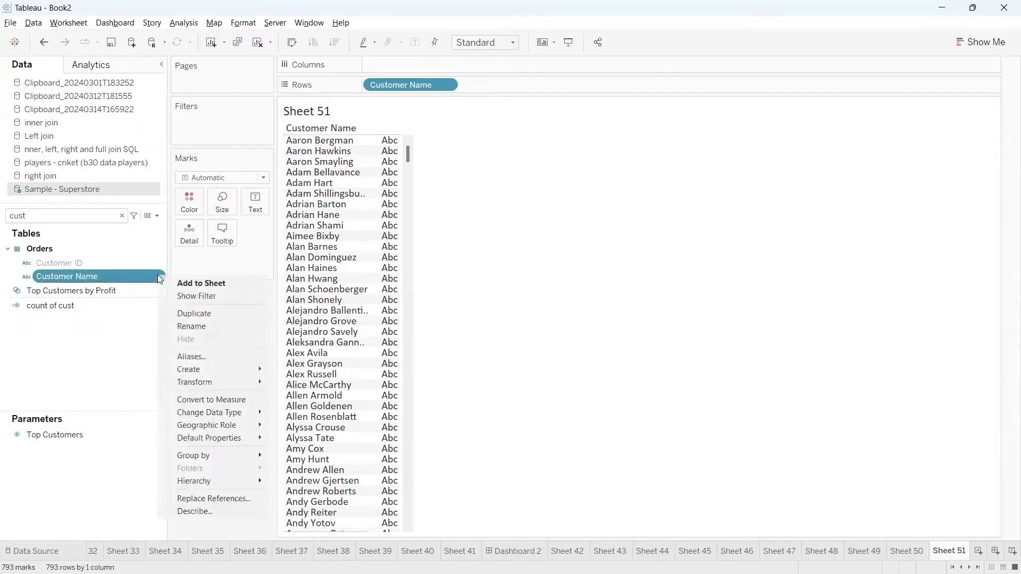
pyautogui.moveTo(207, 368)
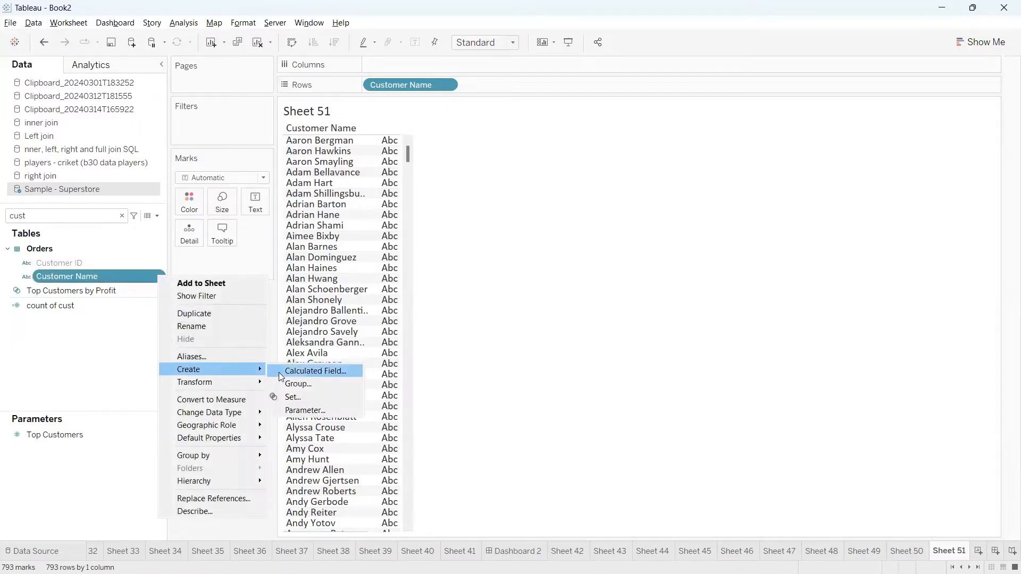
pyautogui.click(289, 383)
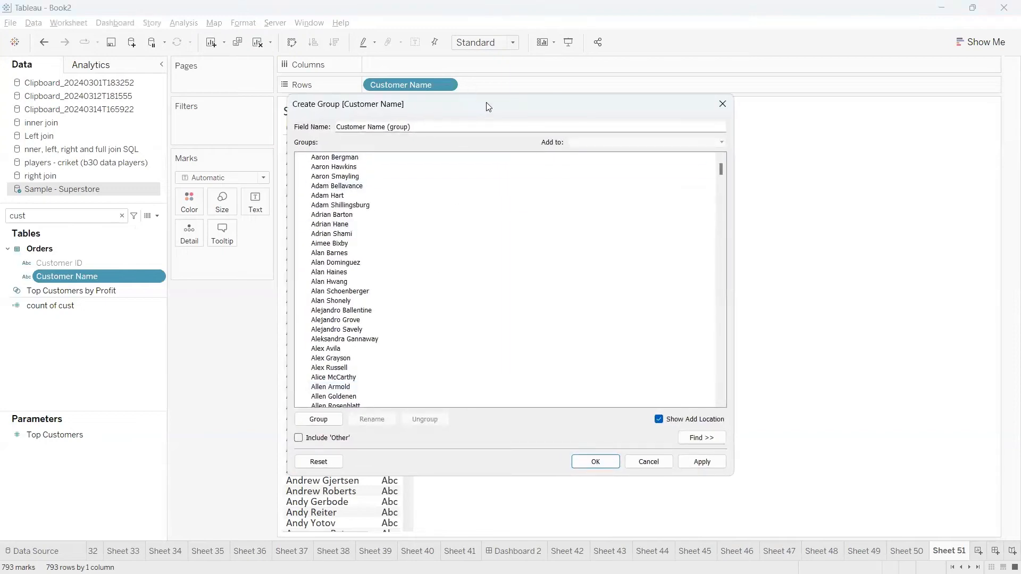
pyautogui.moveTo(488, 106); pyautogui.dragTo(638, 29)
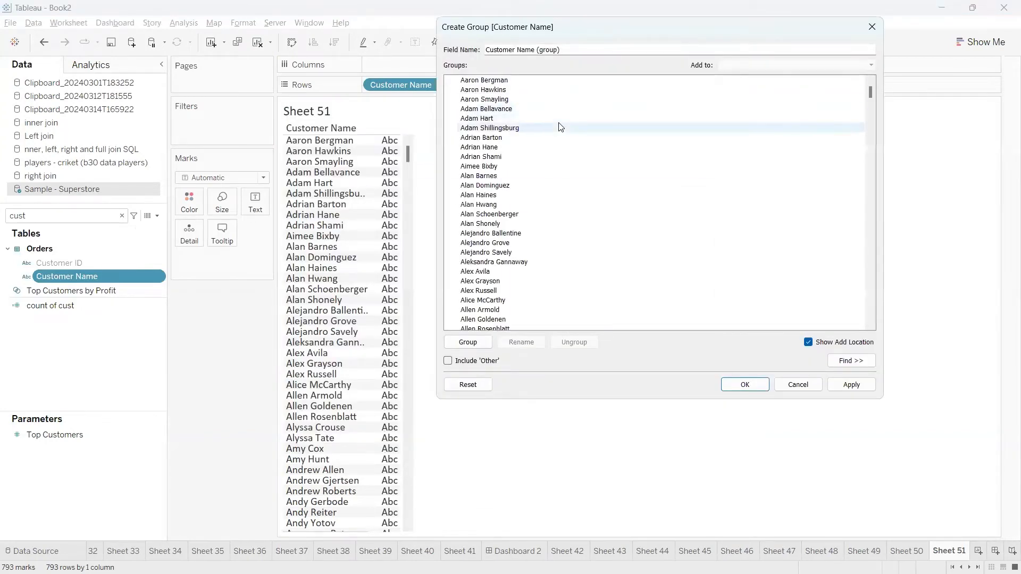
pyautogui.moveTo(447, 26)
pyautogui.mouseDown()
pyautogui.moveTo(430, 143)
pyautogui.moveTo(948, 245)
pyautogui.moveTo(441, 121)
pyautogui.mouseUp()
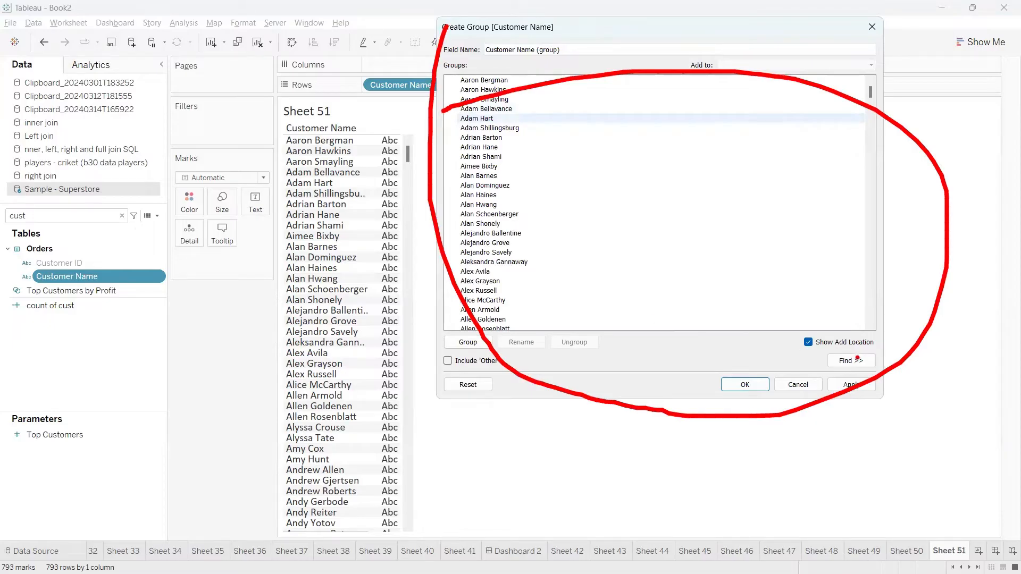
pyautogui.moveTo(857, 358); pyautogui.dragTo(885, 330)
pyautogui.press('Escape')
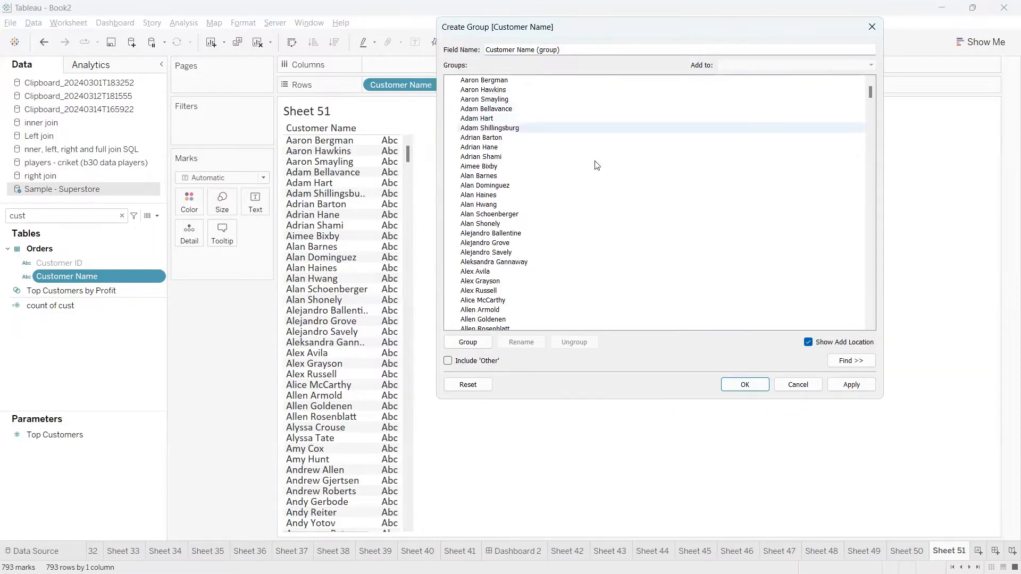
# Find all customers whose names start with A, 64 members.
pyautogui.click(829, 360)
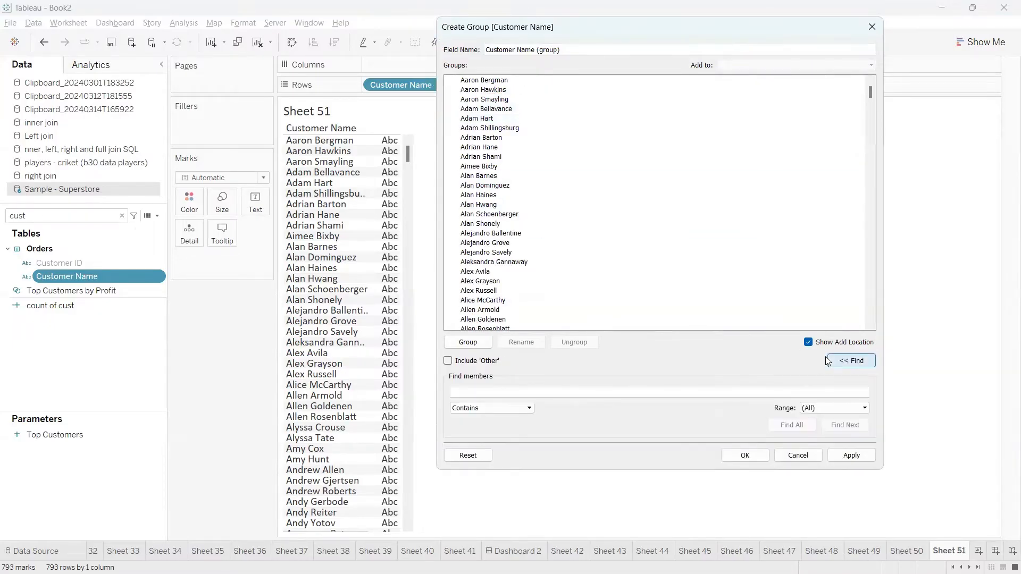
pyautogui.click(493, 391)
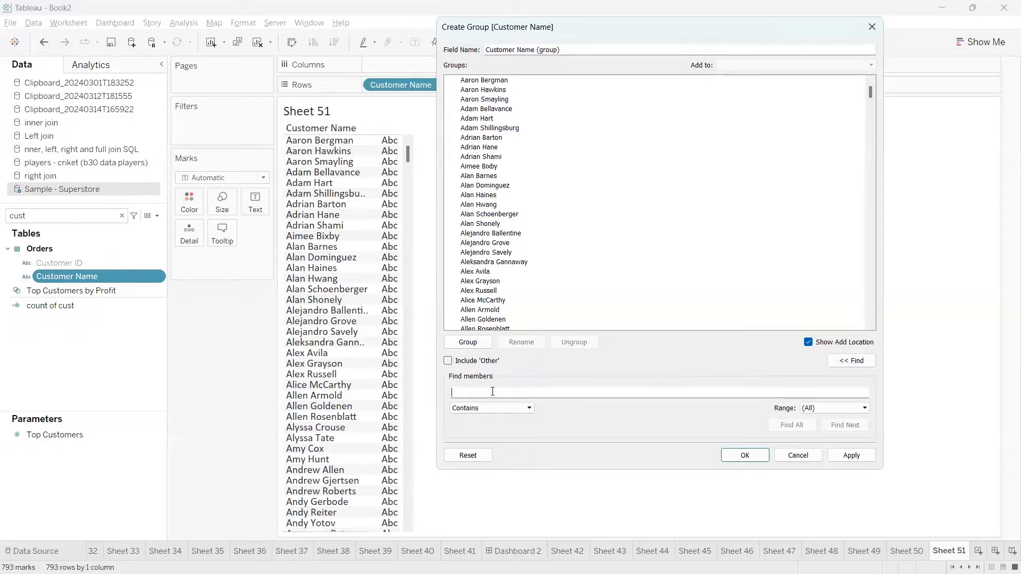
pyautogui.write('A')
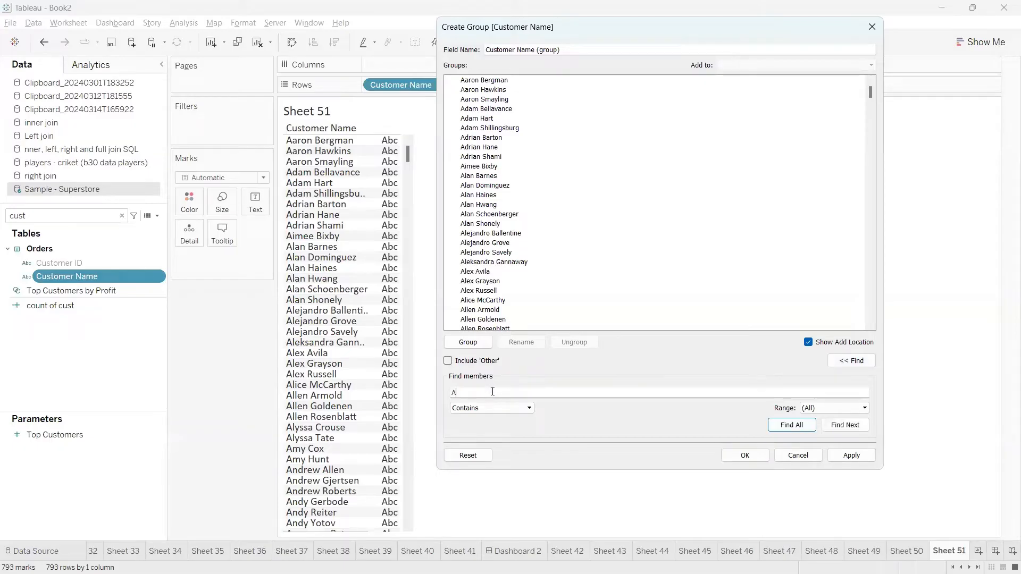
pyautogui.click(526, 408)
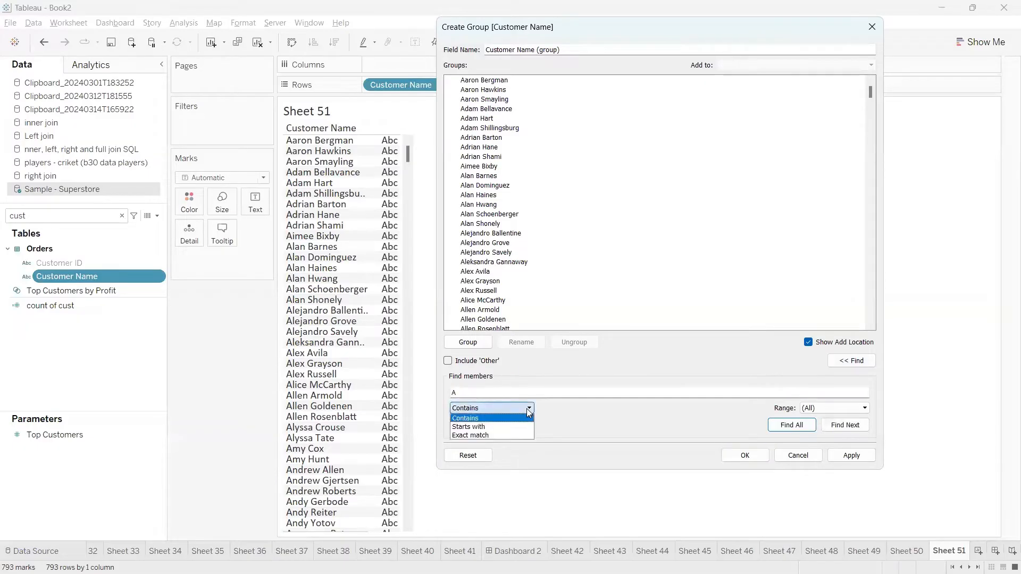
pyautogui.click(486, 428)
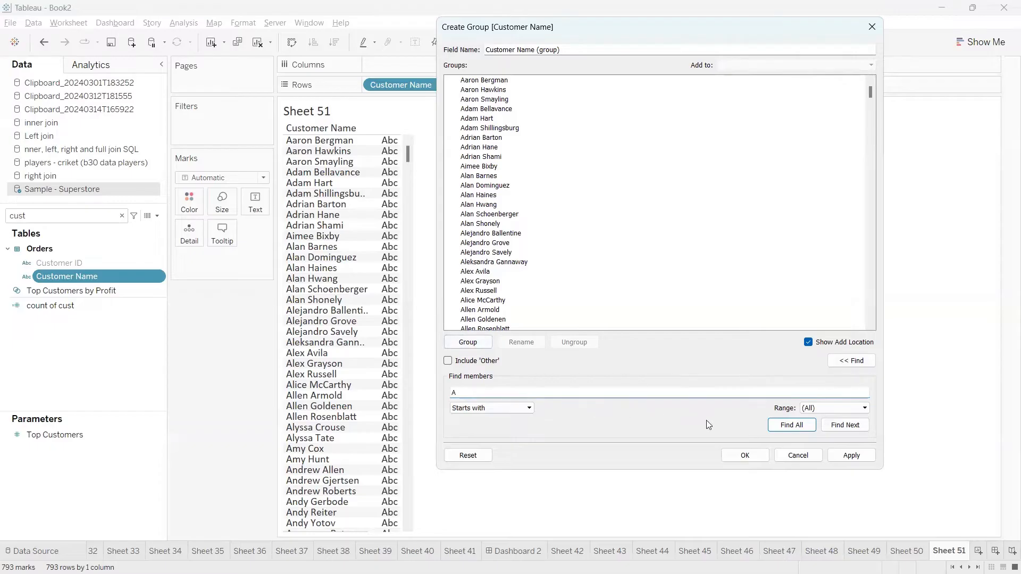
pyautogui.click(789, 426)
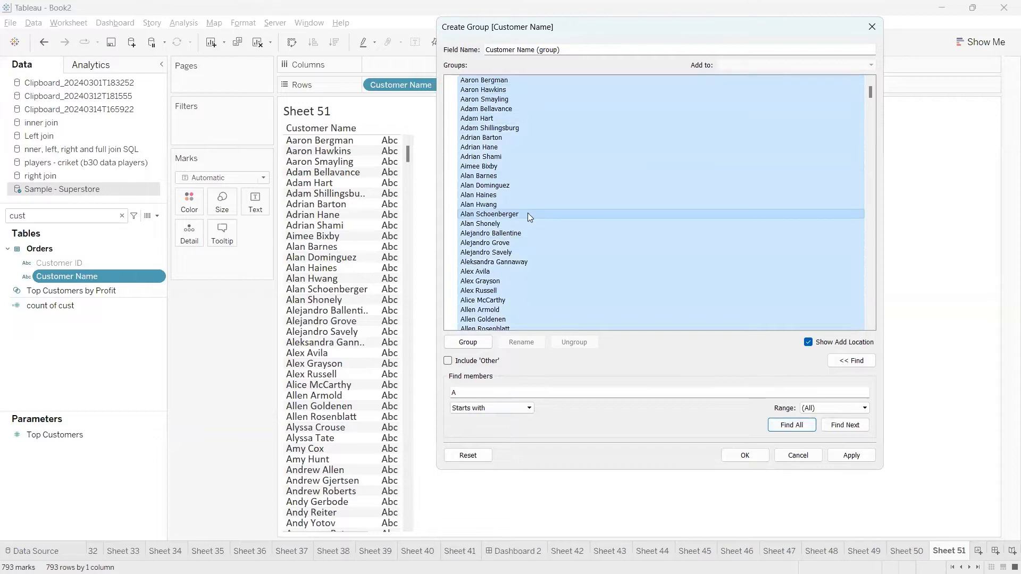
pyautogui.scroll(-5, 527, 201)
pyautogui.scroll(-15, 526, 203)
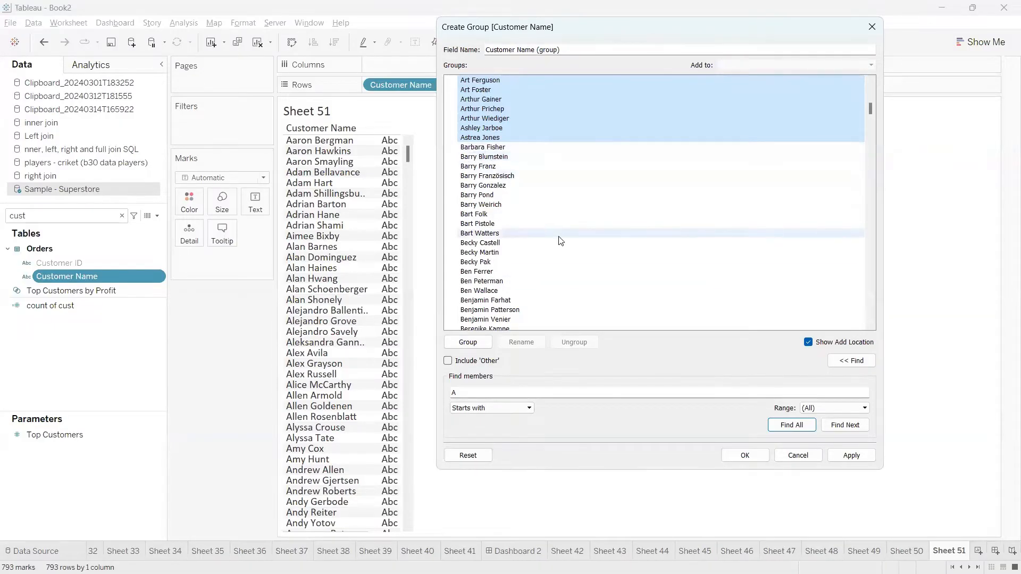
pyautogui.scroll(8, 559, 237)
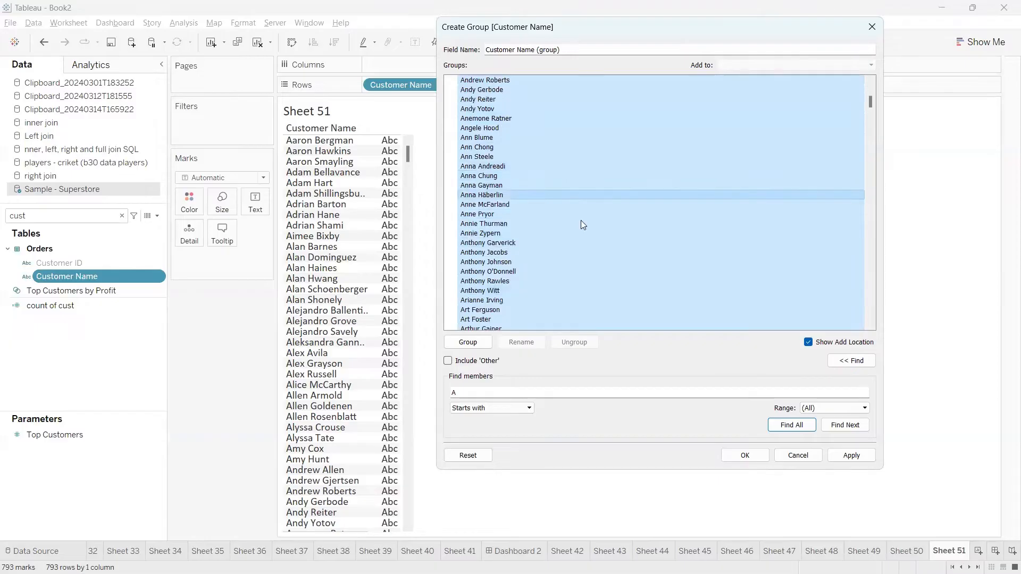
# Group the A customers, name the group A, and collapse it.
pyautogui.click(471, 345)
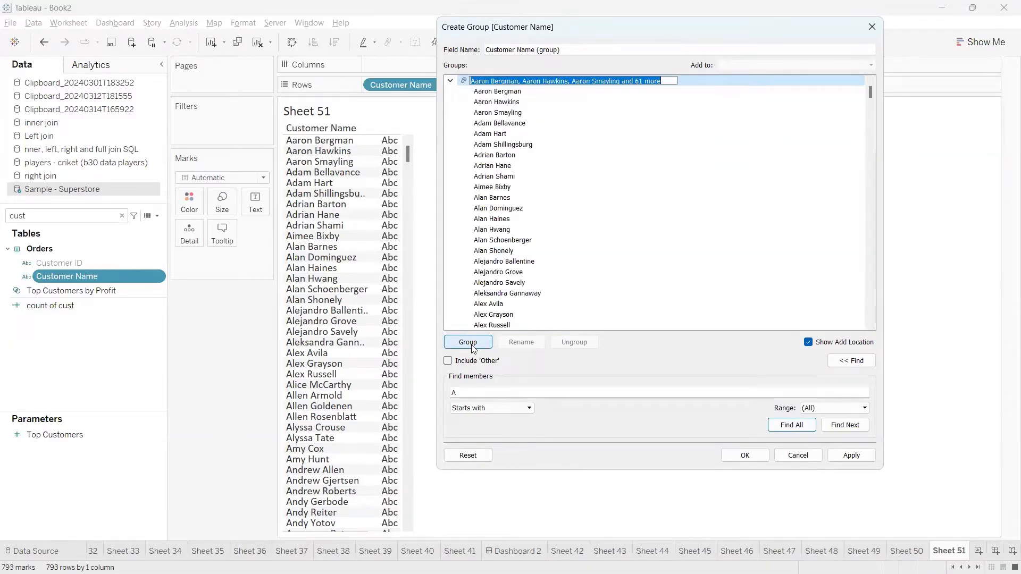
pyautogui.write('A')
pyautogui.press('Return')
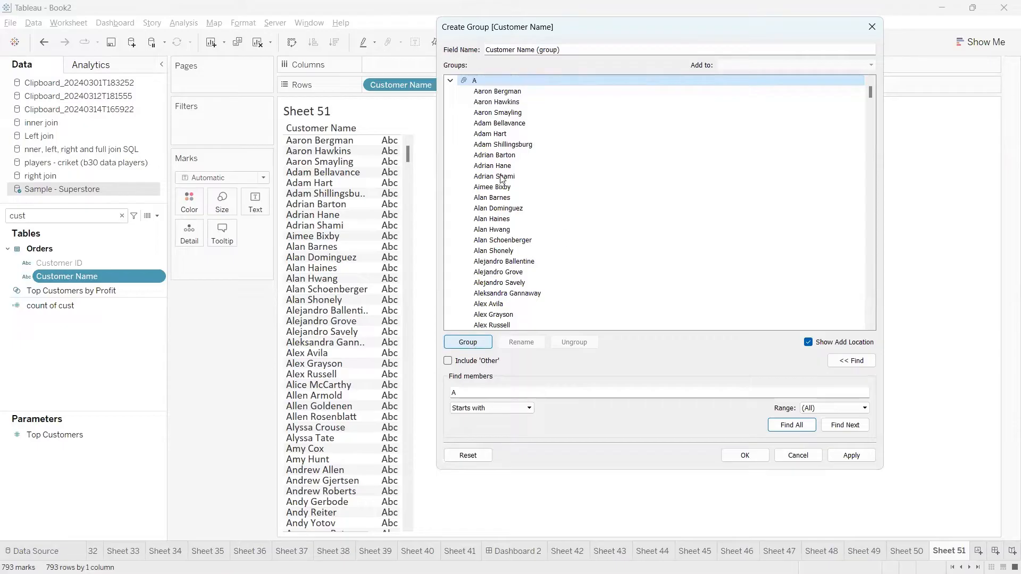
pyautogui.click(451, 80)
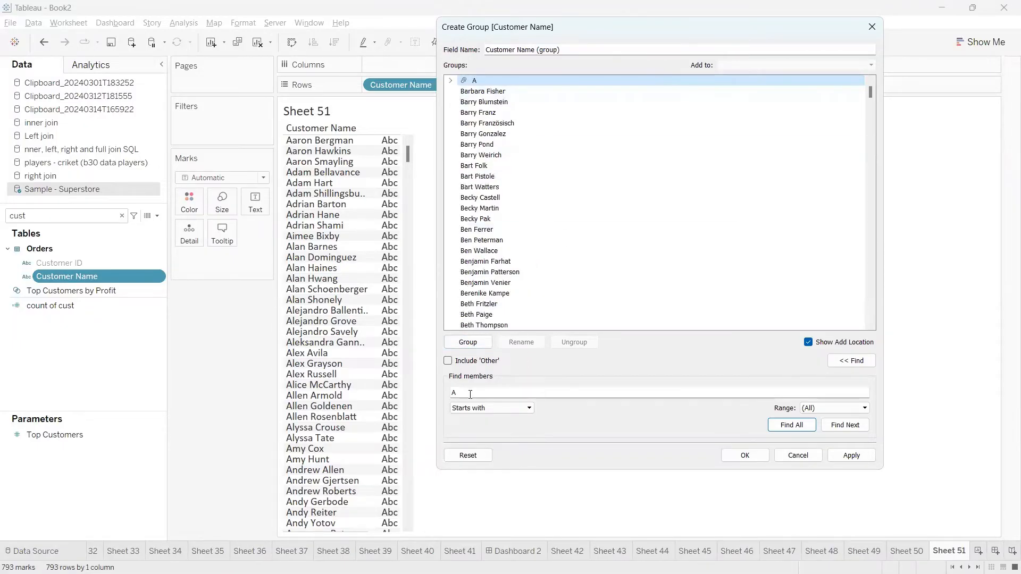
# Search for customers starting with Ben and select all six matches.
pyautogui.click(435, 390)
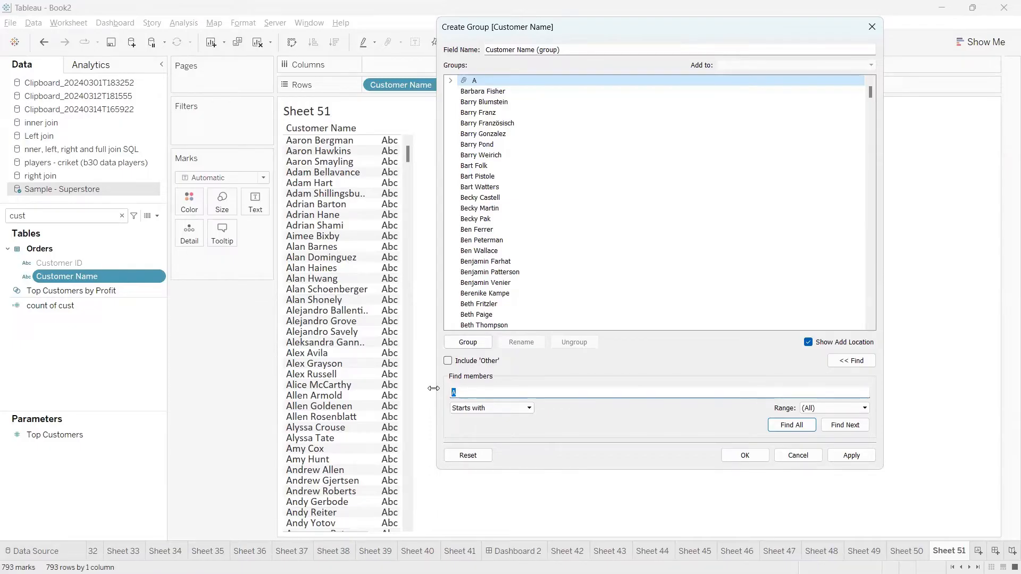
pyautogui.write('Be')
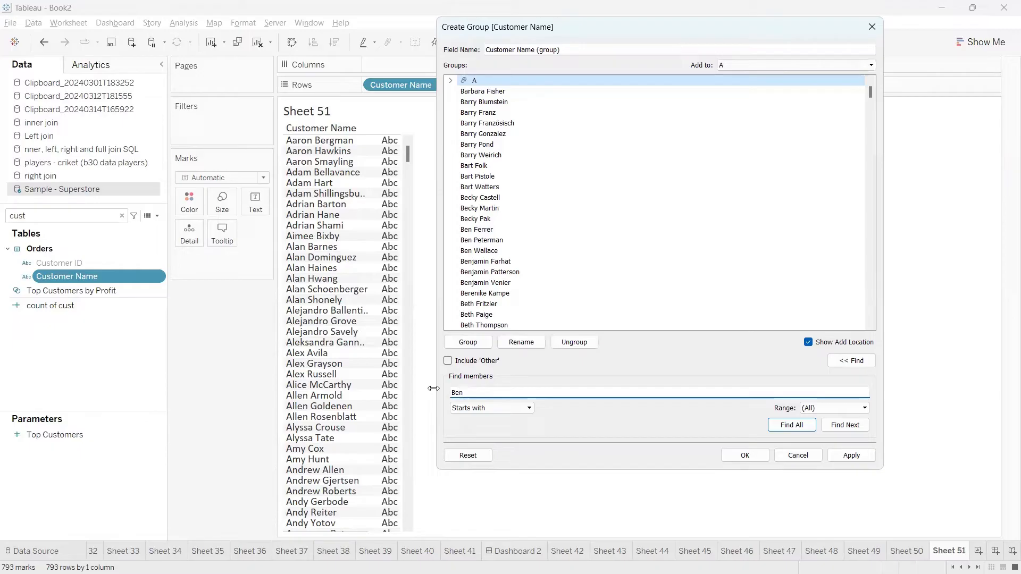
pyautogui.write('n')
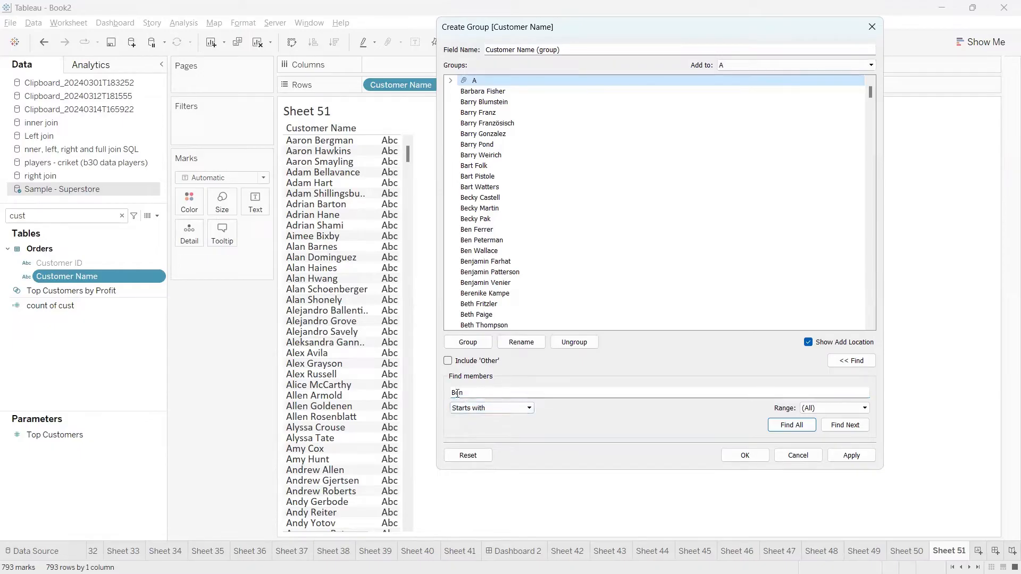
pyautogui.click(440, 392)
pyautogui.click(780, 427)
pyautogui.scroll(-1, 524, 260)
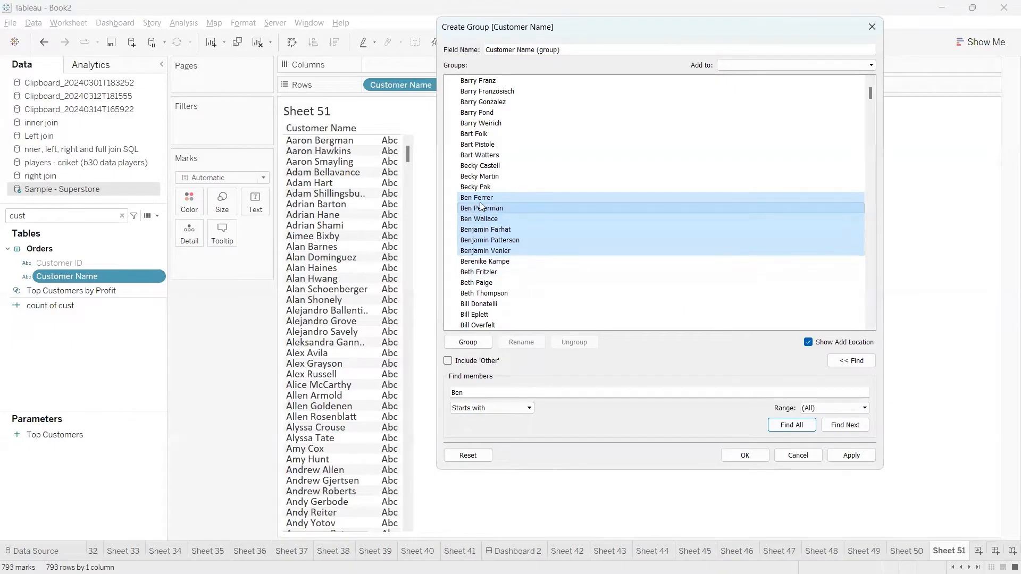
# Group the six Ben customers, name the group Ben, and collapse it.
pyautogui.click(468, 342)
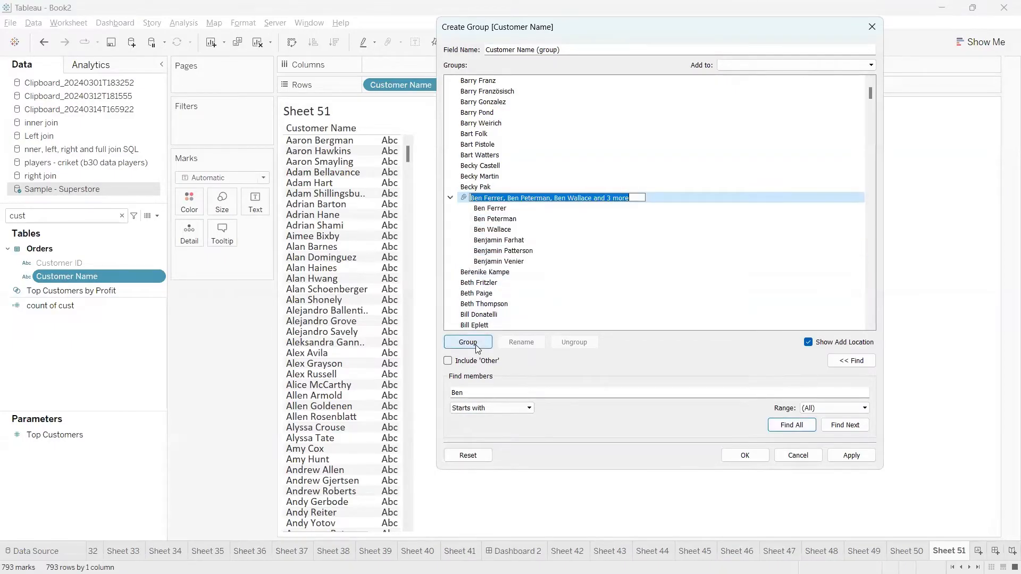
pyautogui.write('Ben')
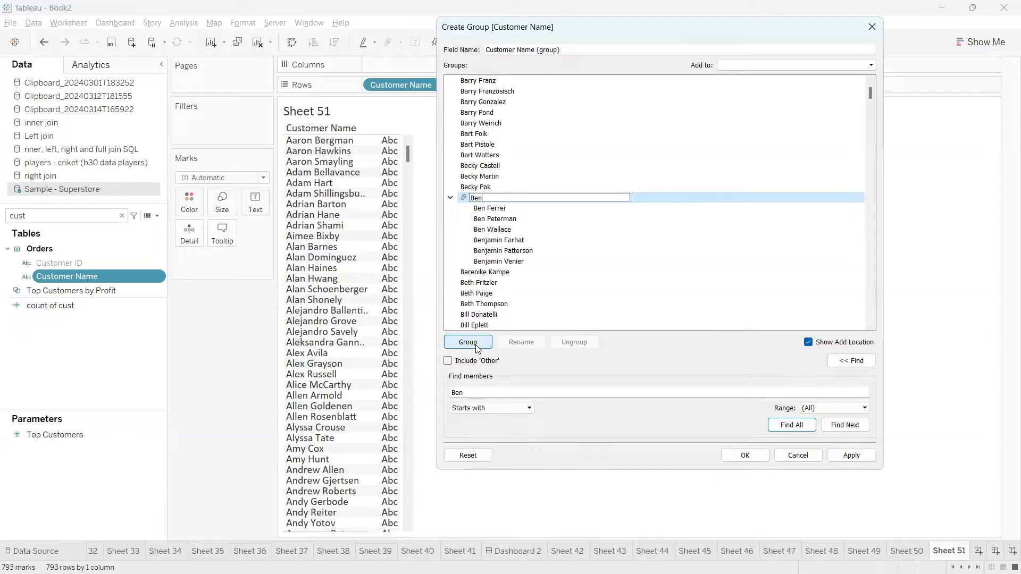
pyautogui.press('Return')
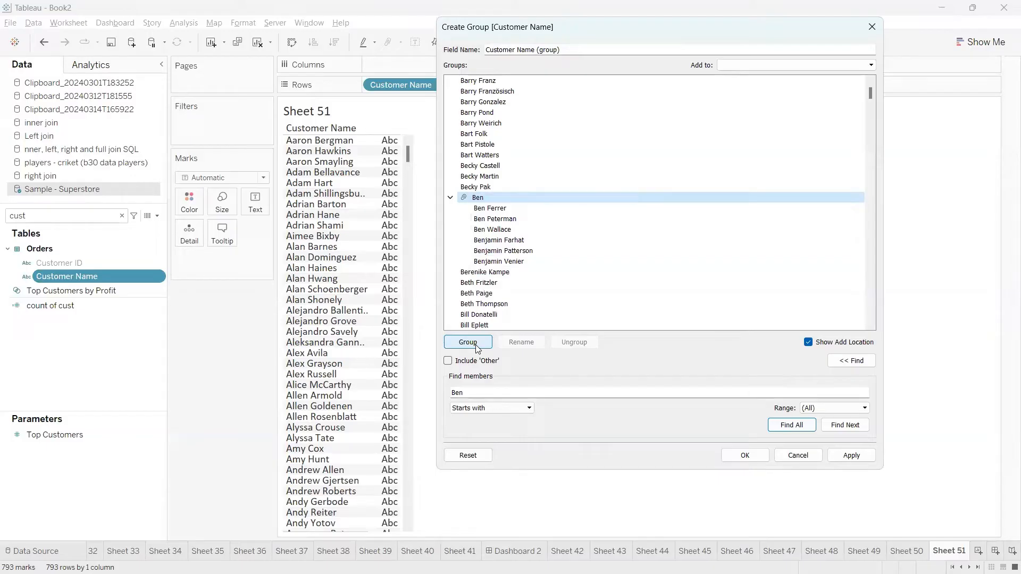
pyautogui.click(451, 198)
pyautogui.moveTo(464, 392); pyautogui.dragTo(420, 392)
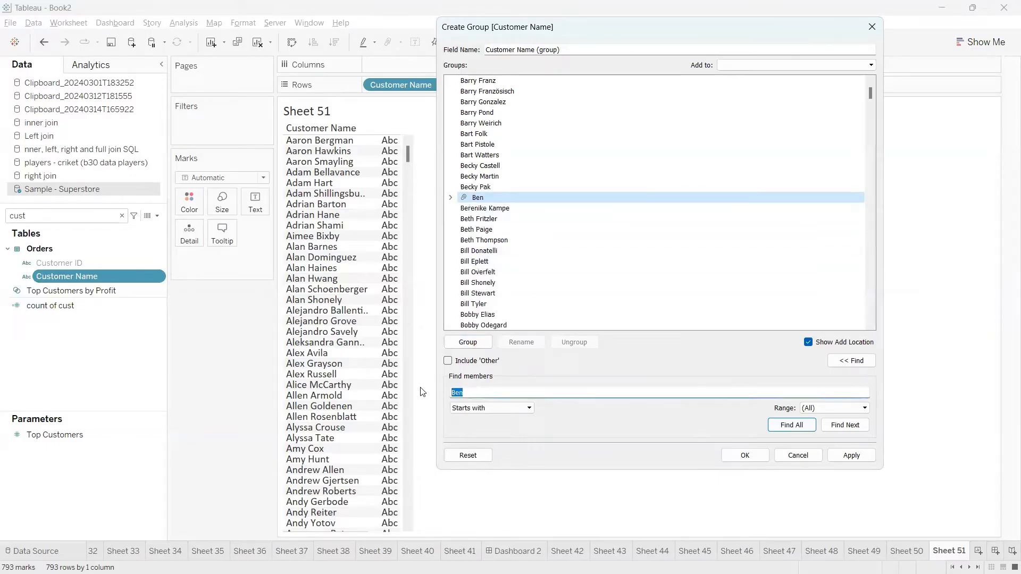
# Find all customers whose names contain Car using Contains matching.
pyautogui.write('Car')
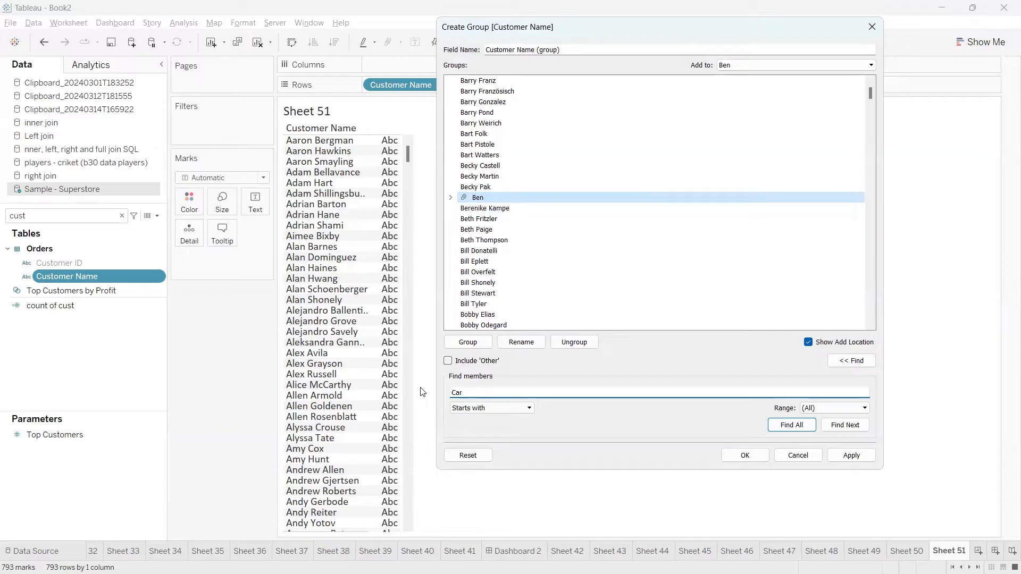
pyautogui.click(498, 408)
pyautogui.click(477, 418)
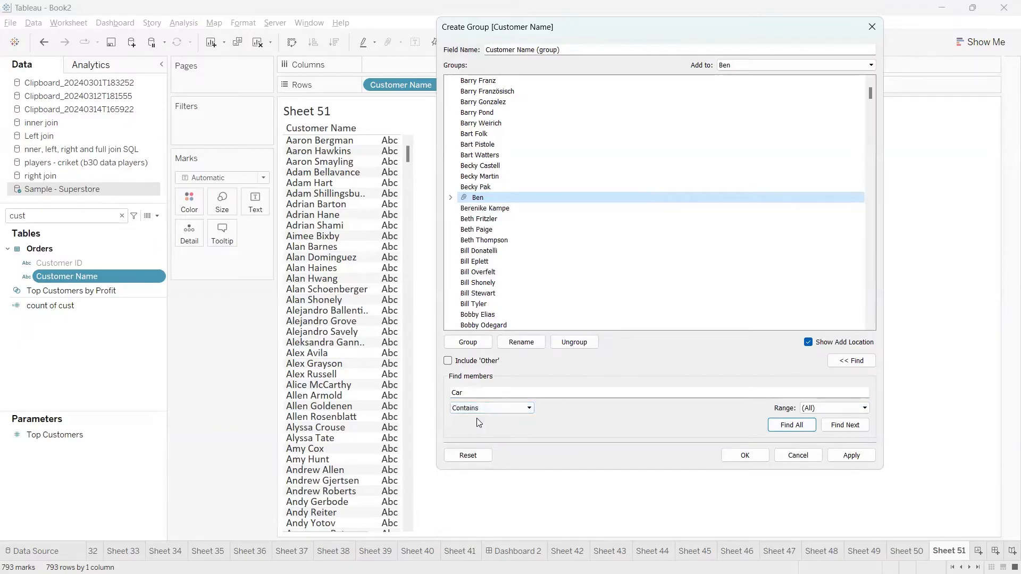
pyautogui.click(469, 393)
pyautogui.moveTo(462, 394); pyautogui.dragTo(446, 391)
pyautogui.click(466, 393)
pyautogui.click(467, 393)
pyautogui.click(471, 393)
pyautogui.moveTo(464, 393); pyautogui.dragTo(433, 394)
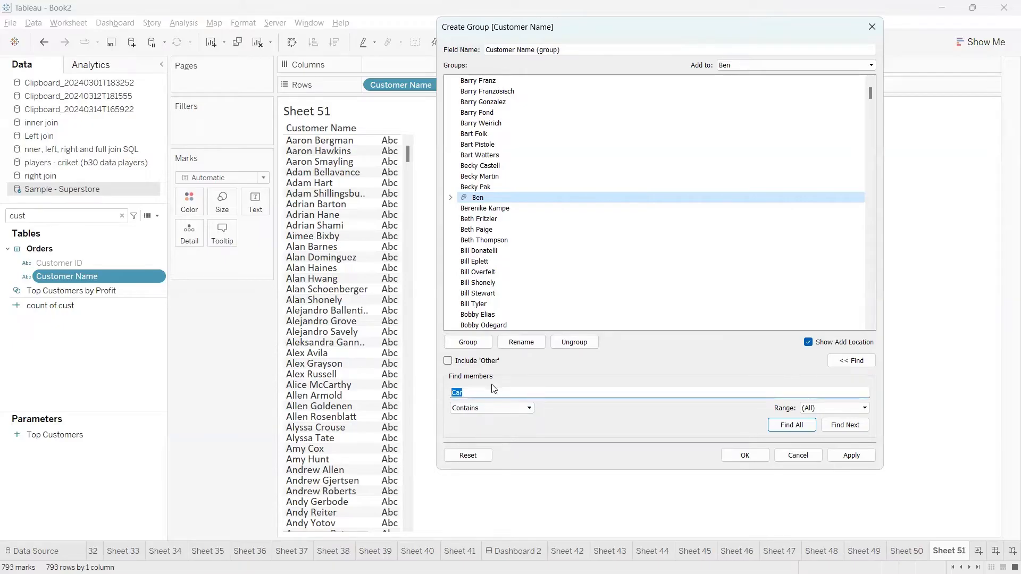
pyautogui.click(791, 425)
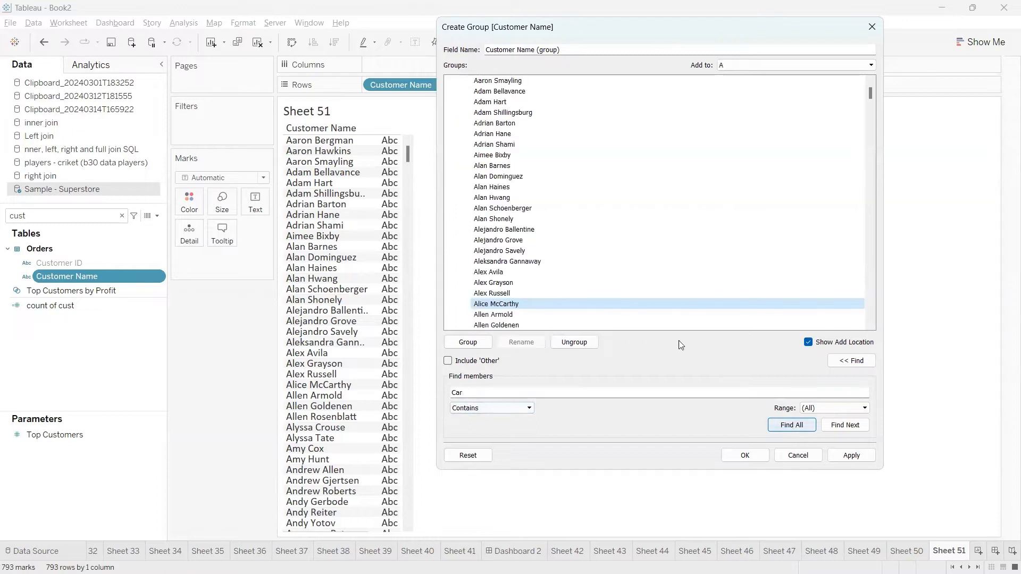
pyautogui.scroll(-5, 626, 274)
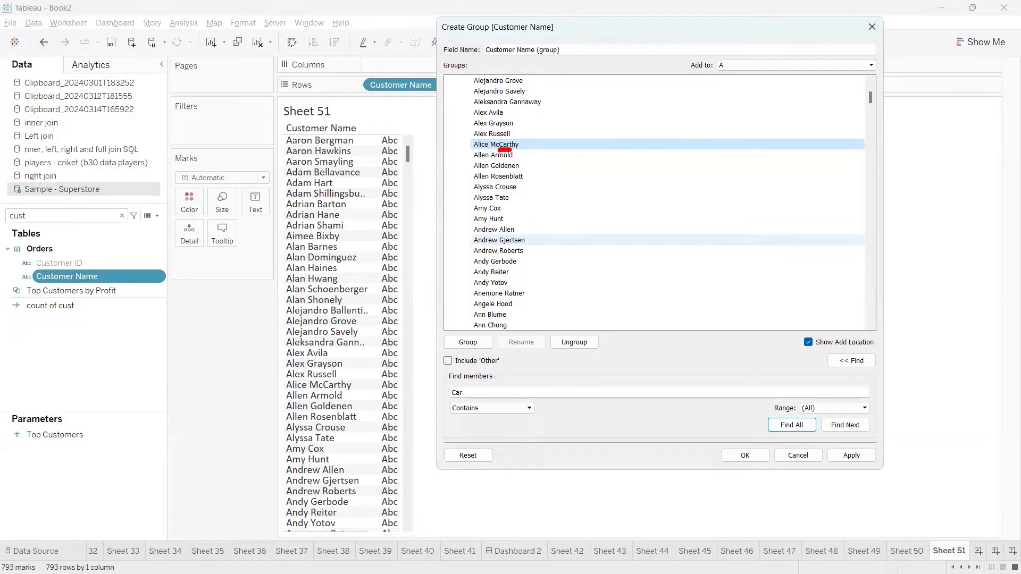
# Group the 29 Car customers and rename the new group to Car.
pyautogui.click(476, 343)
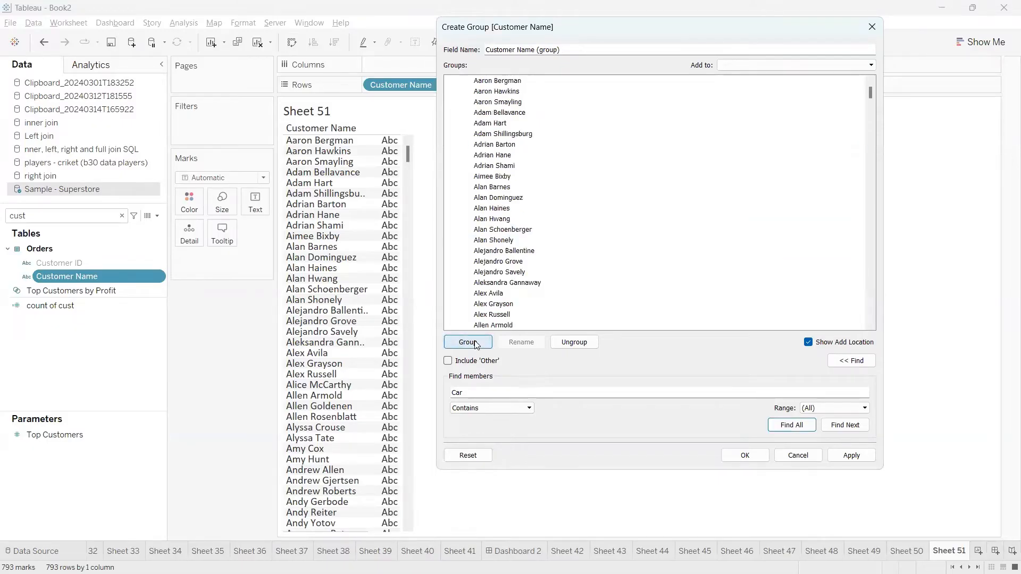
pyautogui.scroll(1, 592, 260)
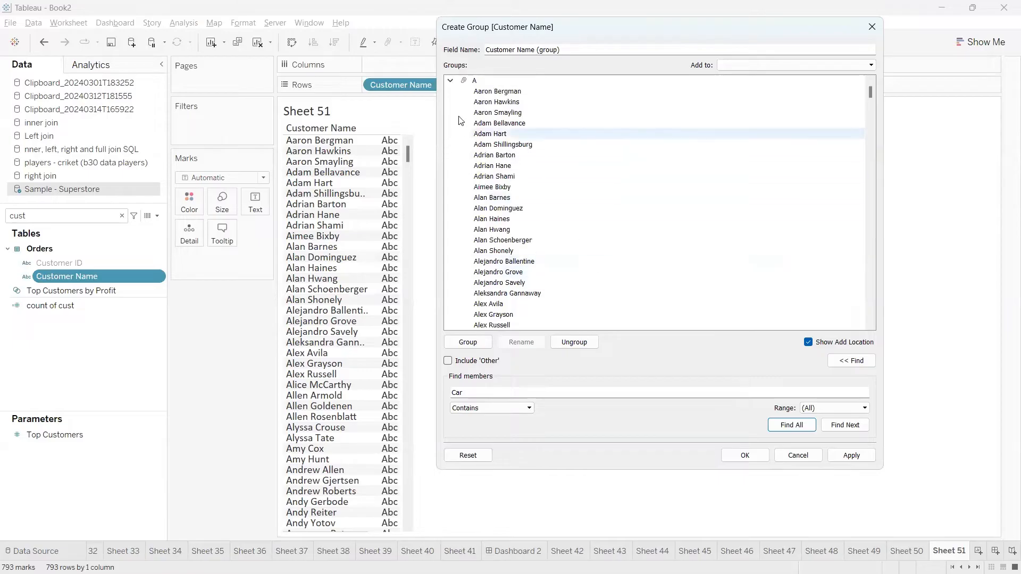
pyautogui.click(452, 80)
pyautogui.click(450, 91)
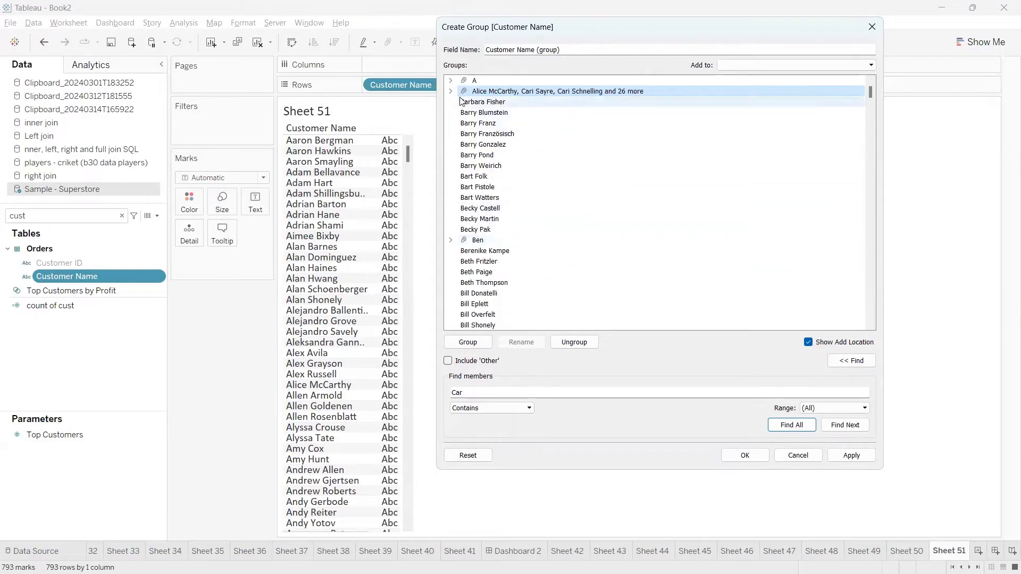
pyautogui.click(485, 95)
pyautogui.rightClick(485, 96)
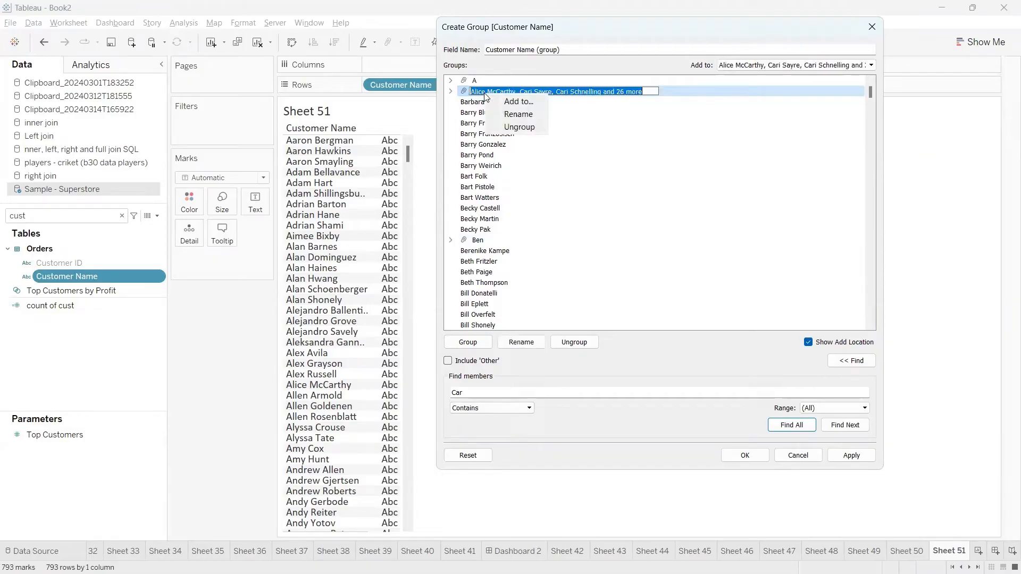
pyautogui.click(513, 116)
pyautogui.write('C')
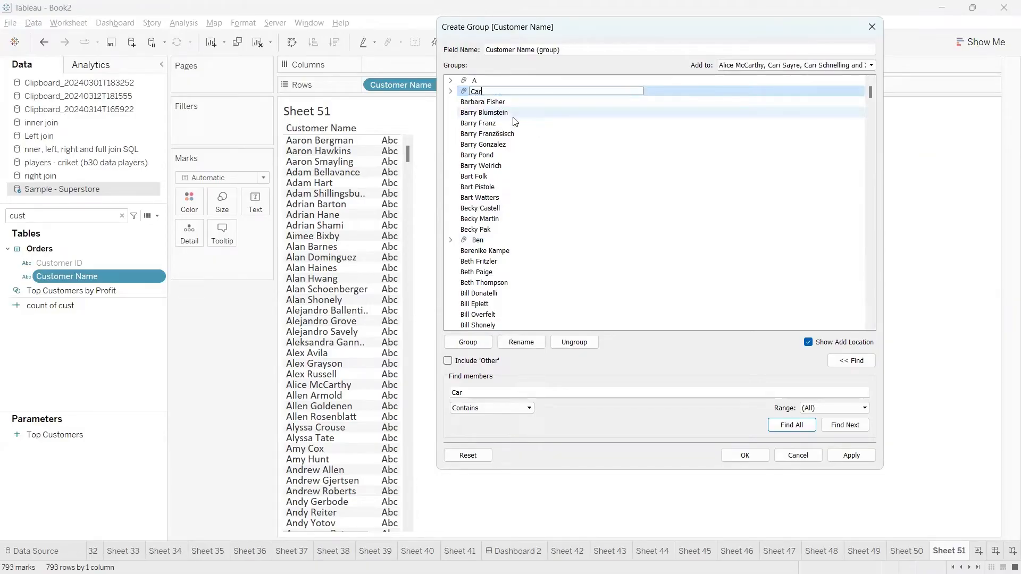
pyautogui.write('ar')
pyautogui.click(650, 197)
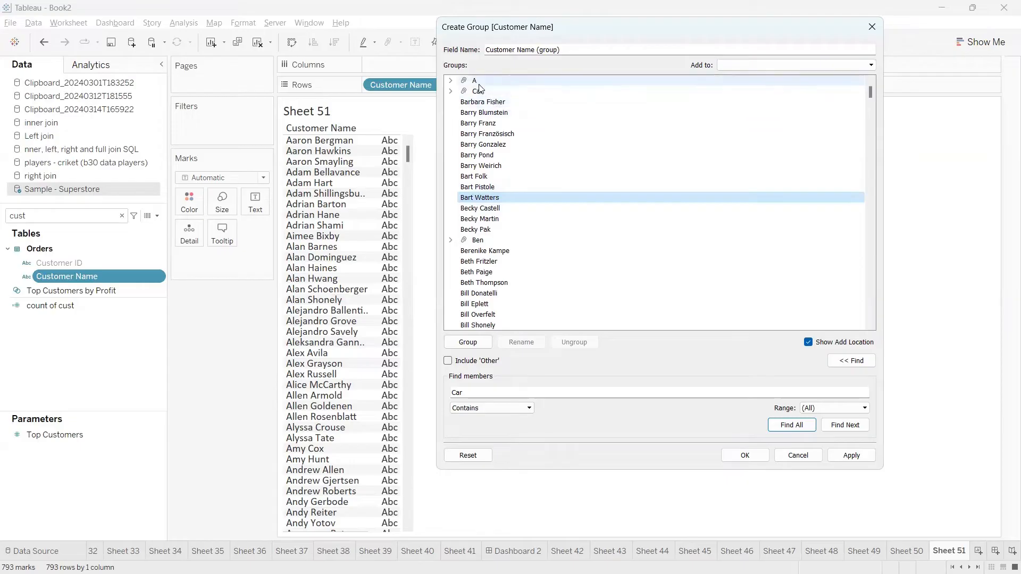
pyautogui.click(481, 241)
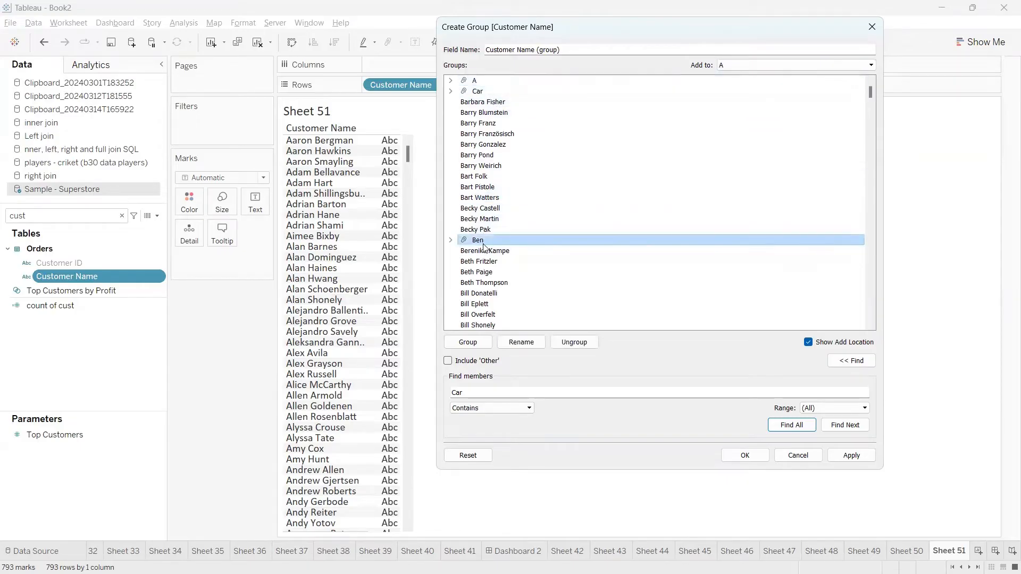
# Turn on Include 'Other' and expand the Other group to view its remaining customers.
pyautogui.click(480, 92)
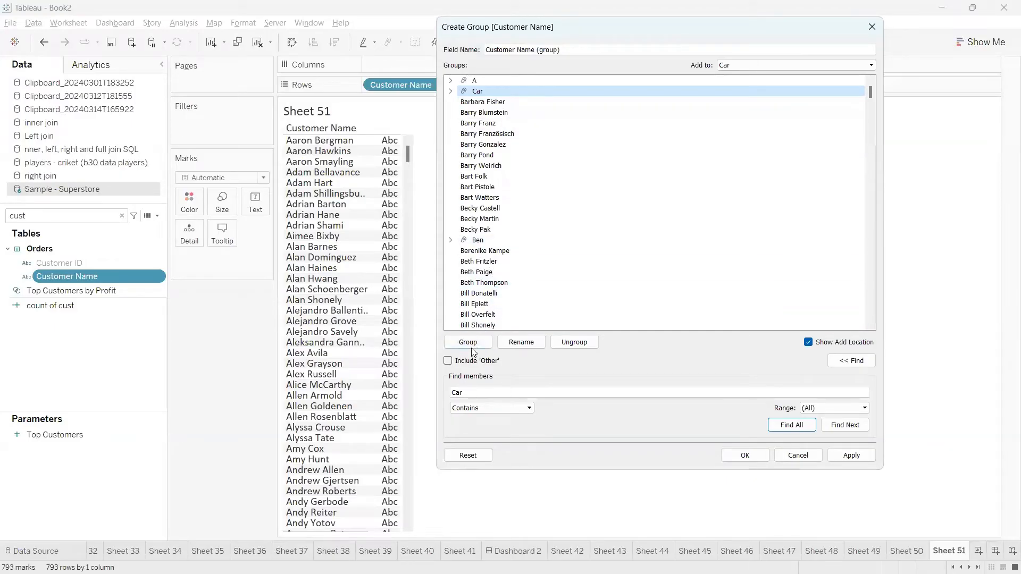
pyautogui.click(448, 362)
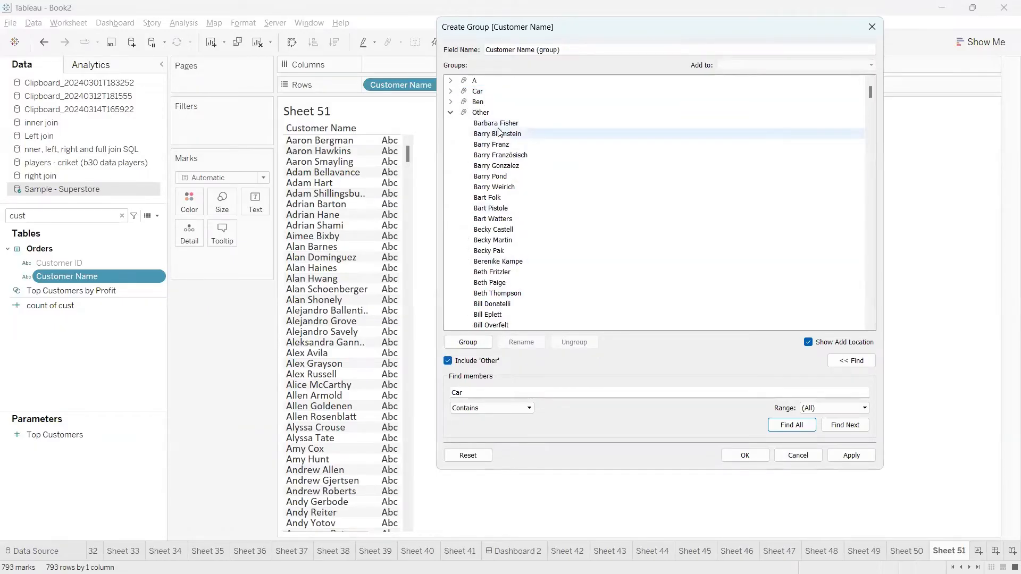
pyautogui.click(481, 112)
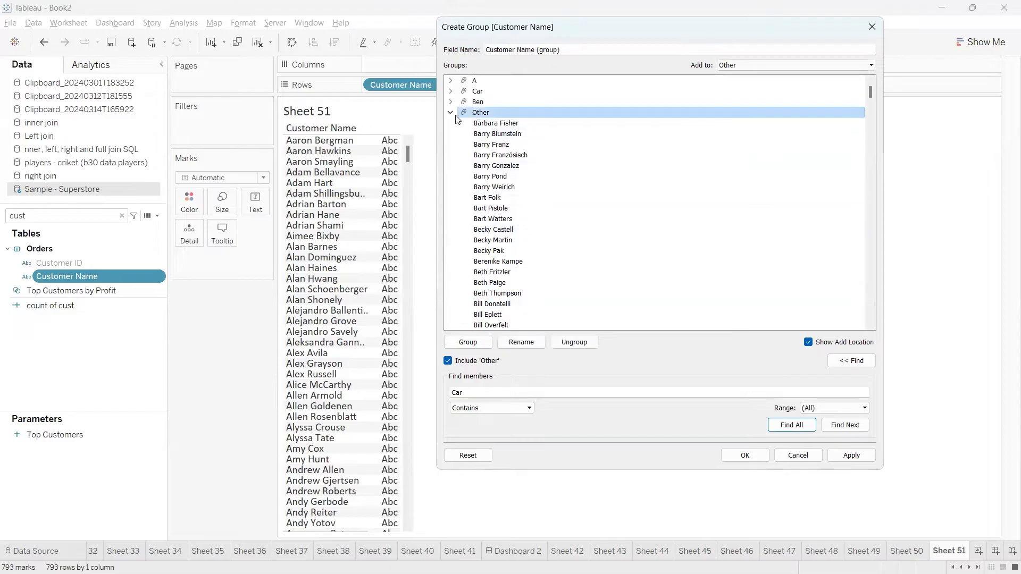
pyautogui.click(451, 112)
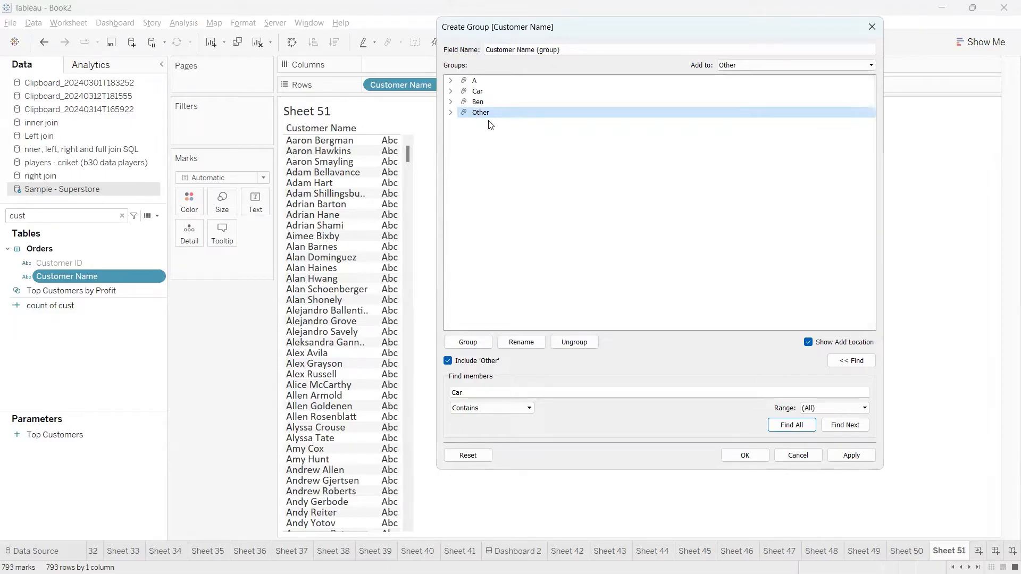
pyautogui.click(451, 113)
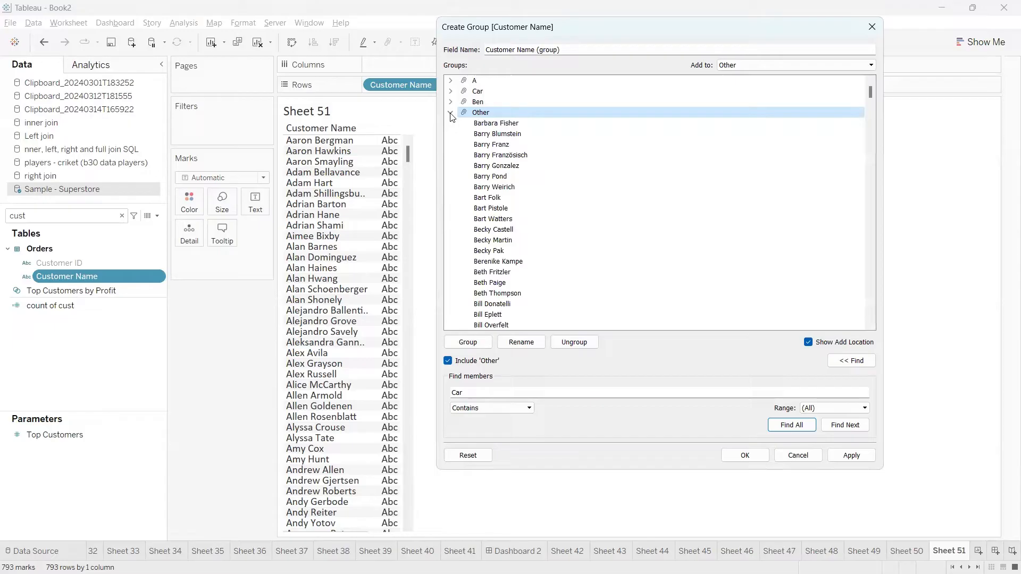
pyautogui.click(486, 146)
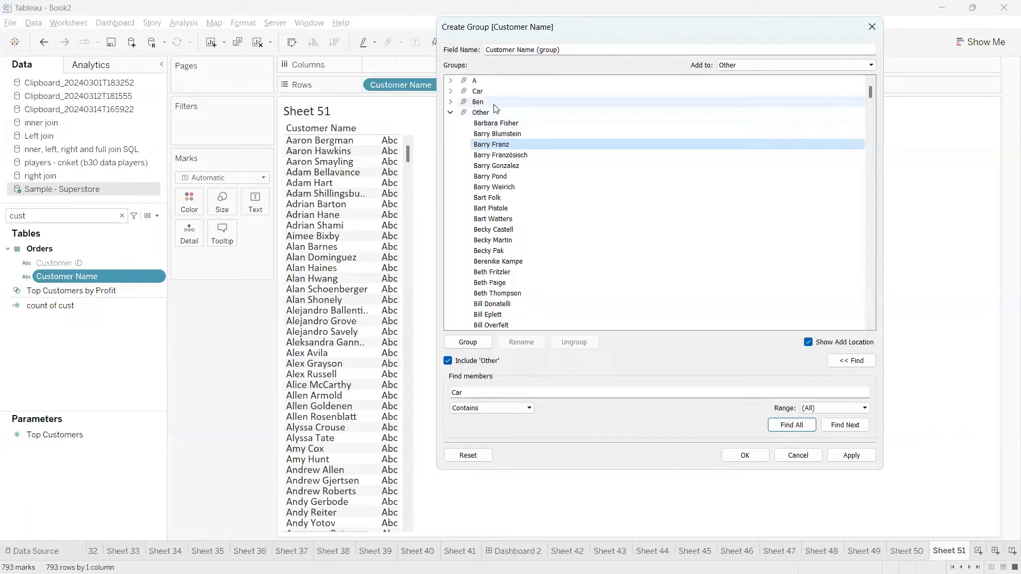
# Move one customer from Other into the Ben group.
pyautogui.rightClick(502, 143)
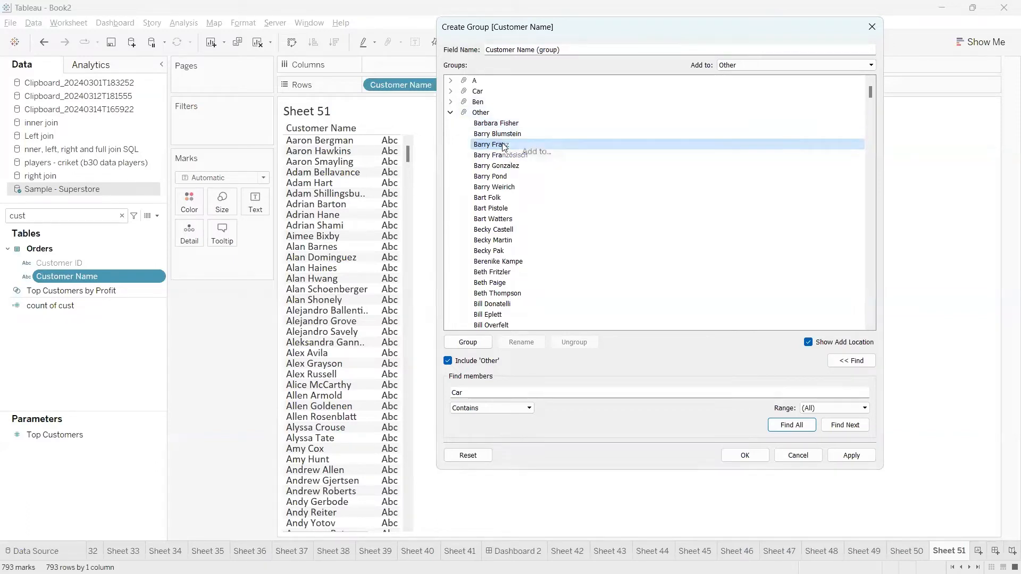
pyautogui.click(524, 153)
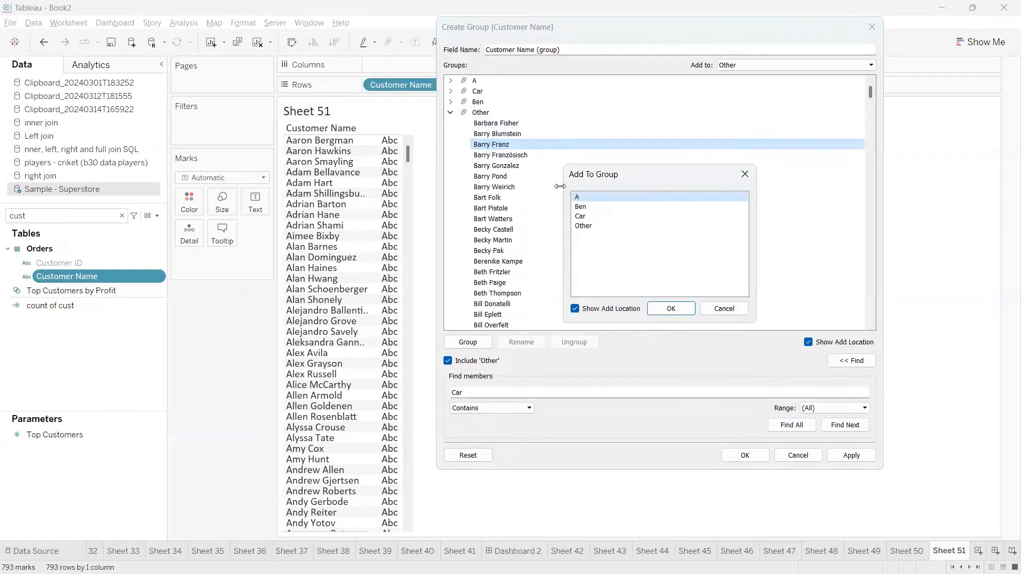
pyautogui.click(584, 207)
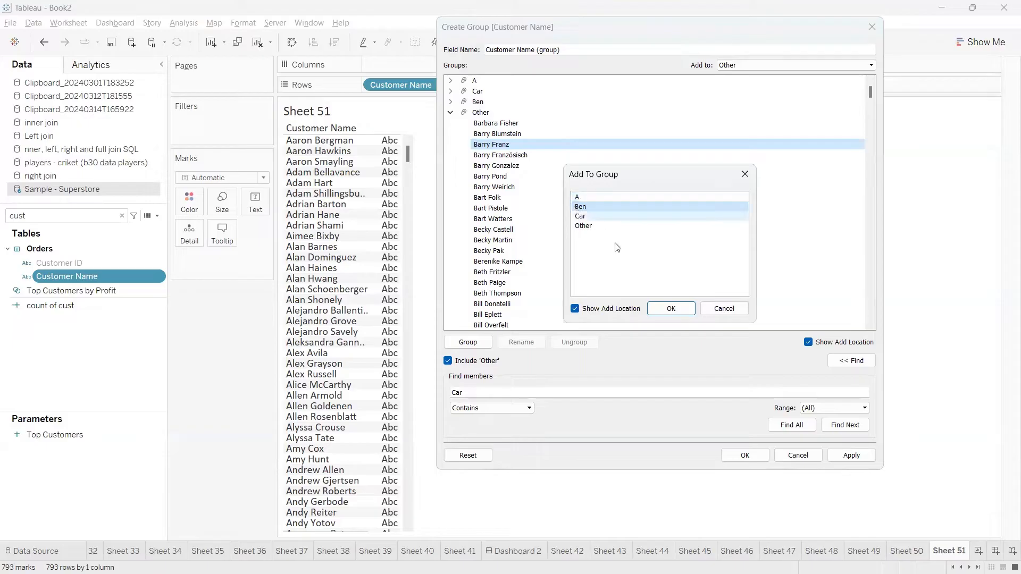
pyautogui.click(672, 310)
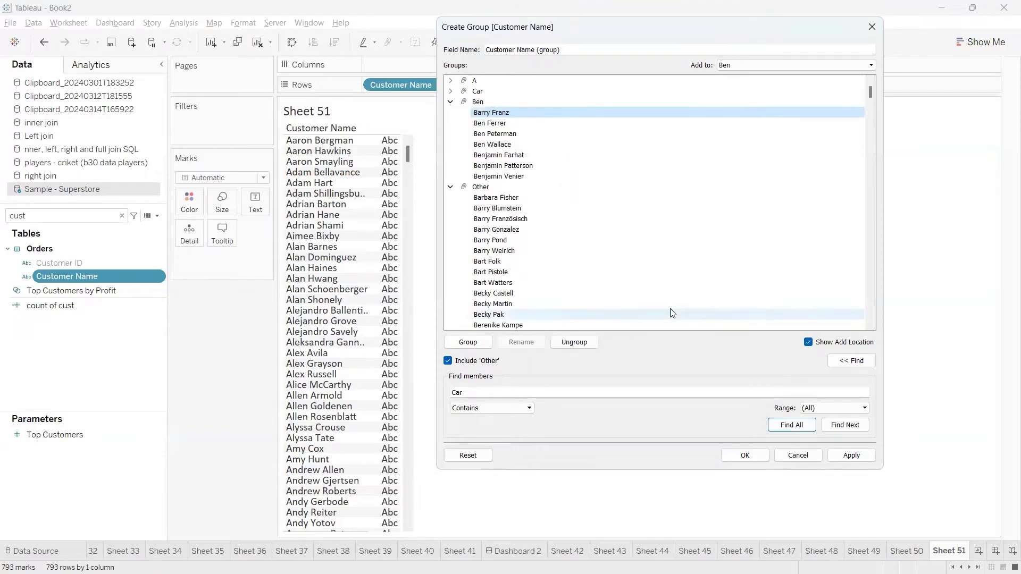
pyautogui.click(490, 114)
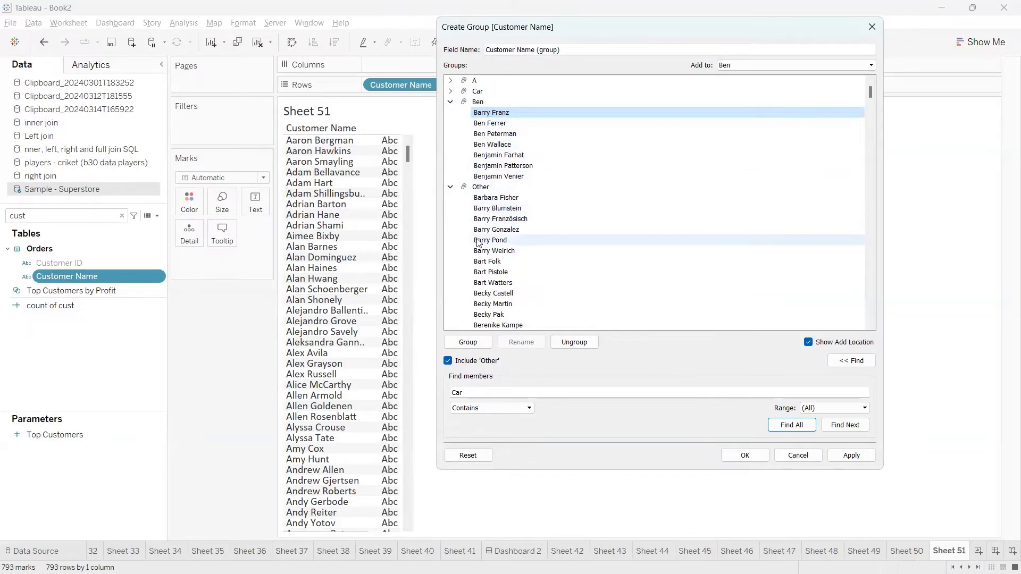
# Collapse the groups and save Customer Name (group) with A, Car, Ben and Other.
pyautogui.click(451, 101)
pyautogui.click(450, 113)
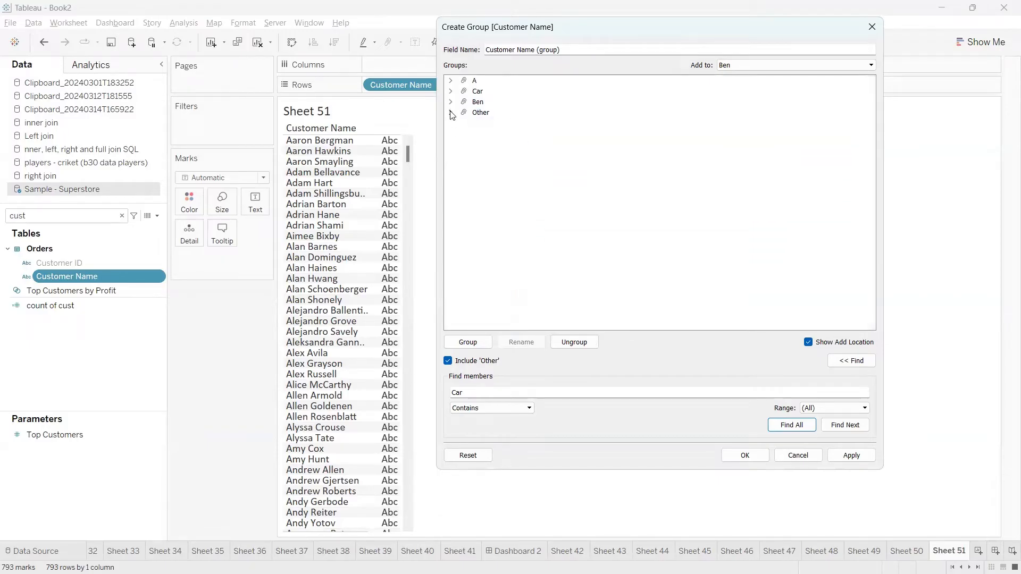
pyautogui.click(477, 102)
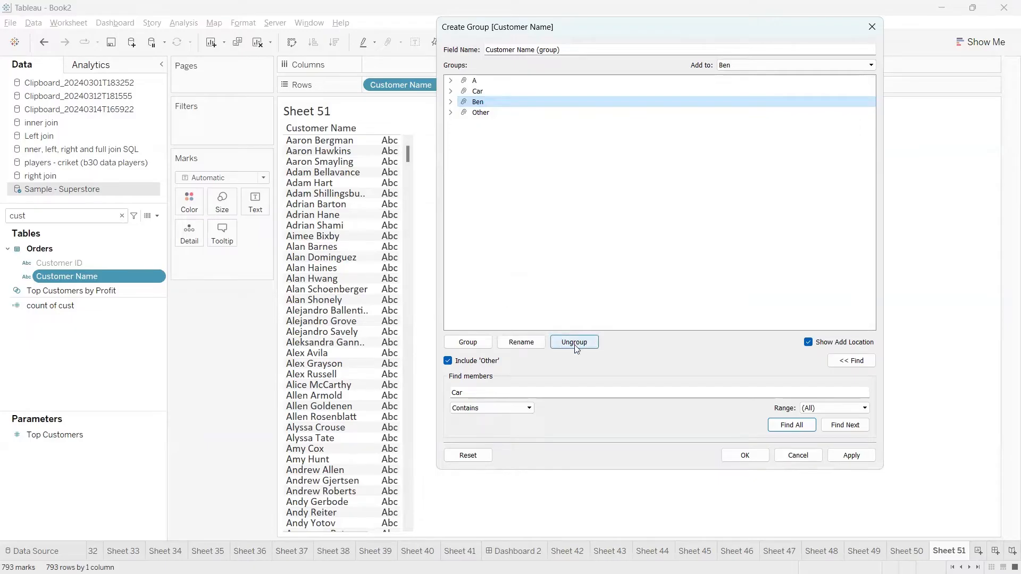
pyautogui.click(744, 456)
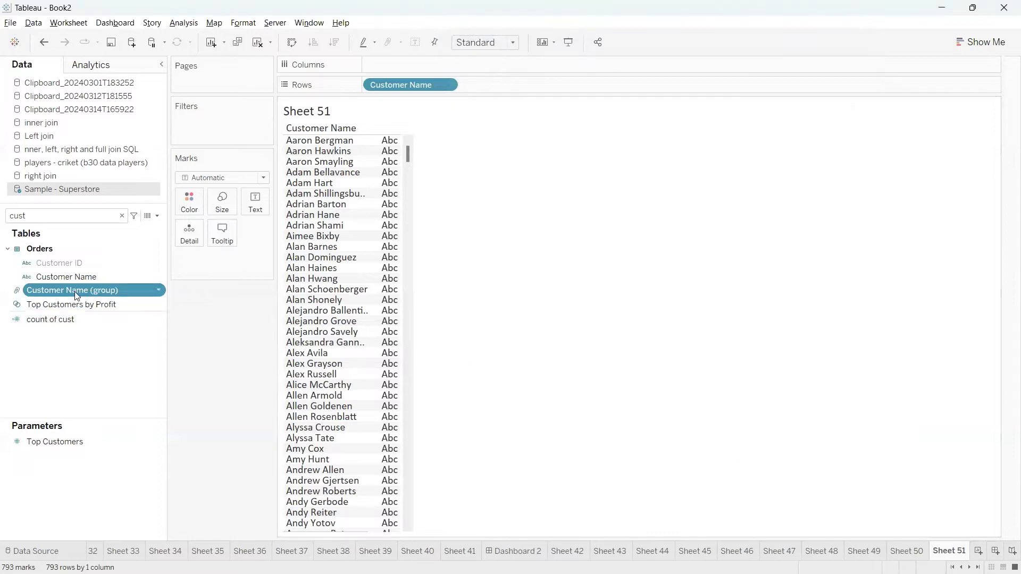
# Add the Customer Name (group) field to the Rows shelf of Sheet 51.
pyautogui.hotkey('ctrl', '2')
pyautogui.moveTo(10, 277)
pyautogui.mouseDown()
pyautogui.moveTo(24, 317)
pyautogui.moveTo(2, 277)
pyautogui.mouseUp()
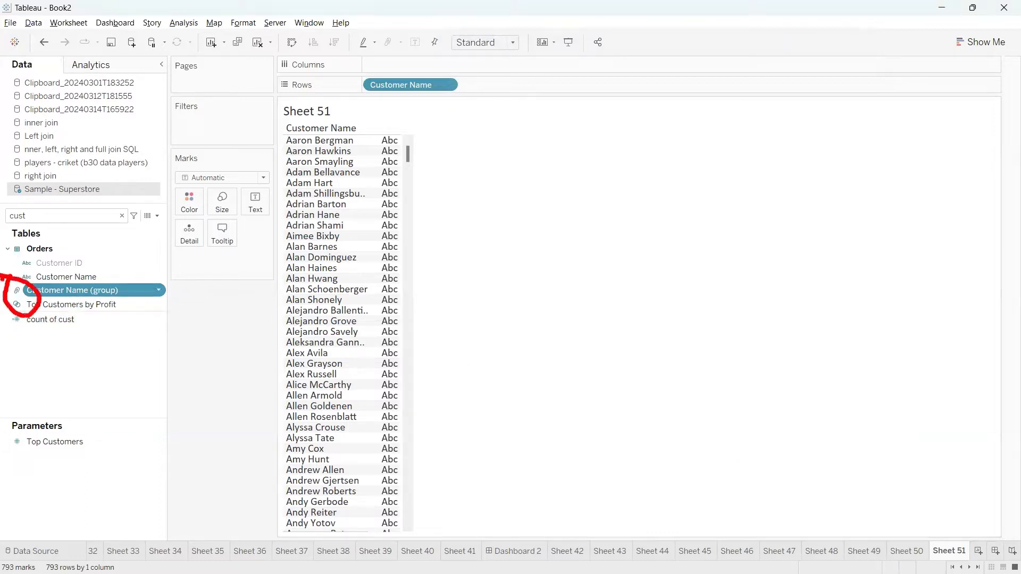
pyautogui.press('Escape')
pyautogui.moveTo(72, 290)
pyautogui.mouseDown()
pyautogui.moveTo(224, 233)
pyautogui.moveTo(375, 84)
pyautogui.moveTo(440, 93)
pyautogui.moveTo(468, 114)
pyautogui.mouseUp()
# Highlight the members of groups A and Ben, then remove Customer Name from Rows.
pyautogui.click(289, 141)
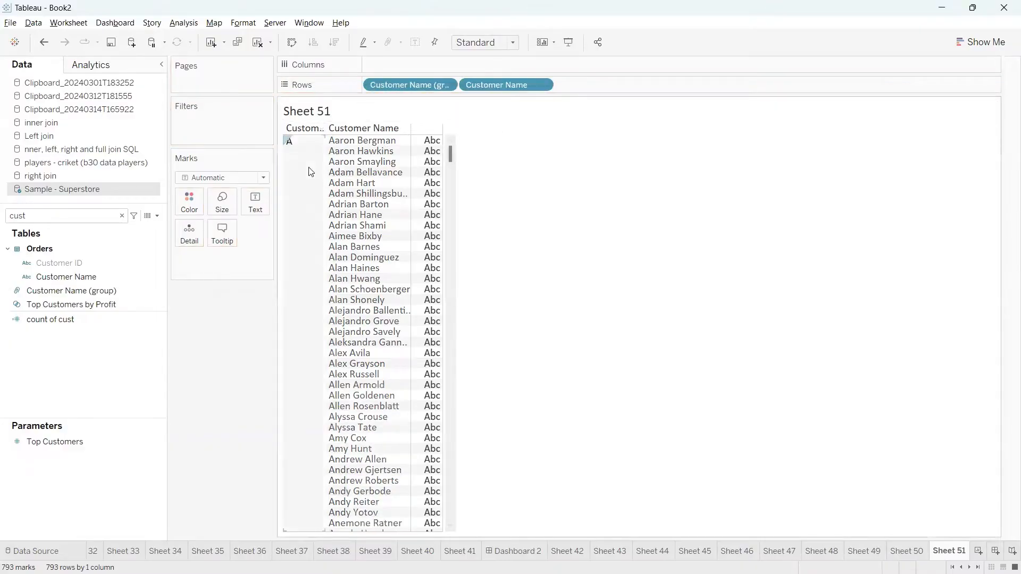
pyautogui.scroll(-15, 394, 322)
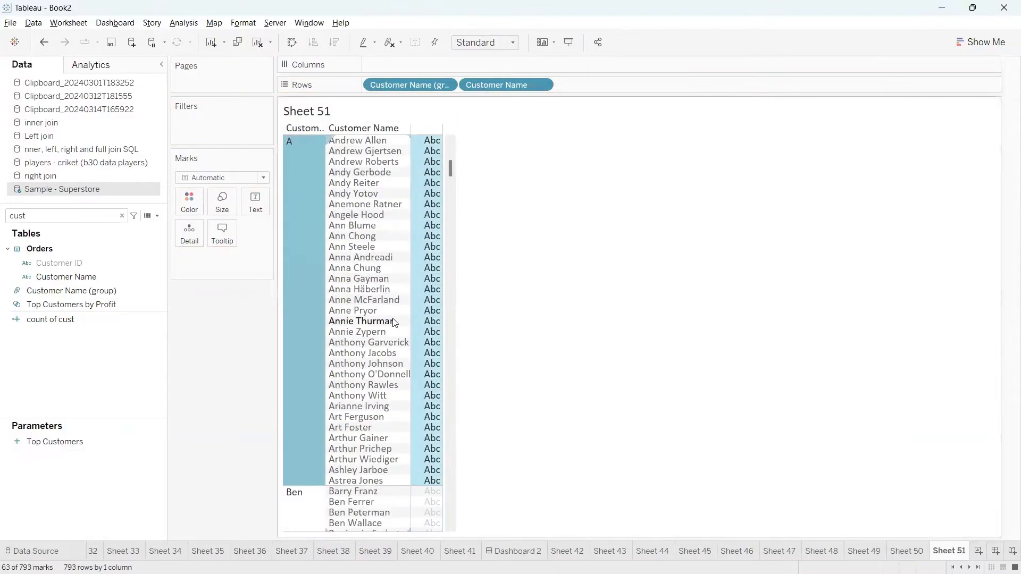
pyautogui.click(294, 335)
pyautogui.scroll(-7, 296, 319)
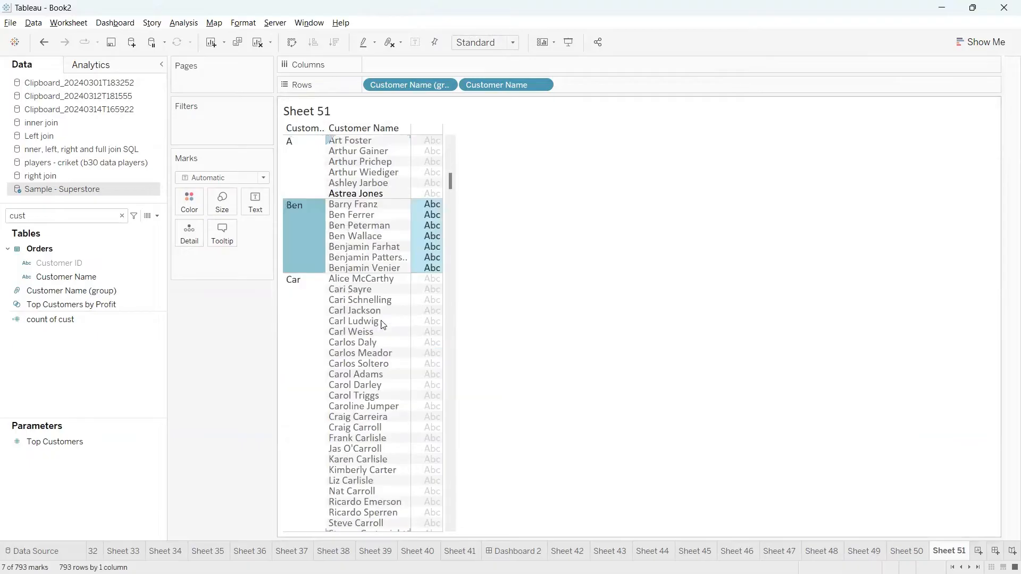
pyautogui.click(530, 253)
pyautogui.scroll(8, 530, 252)
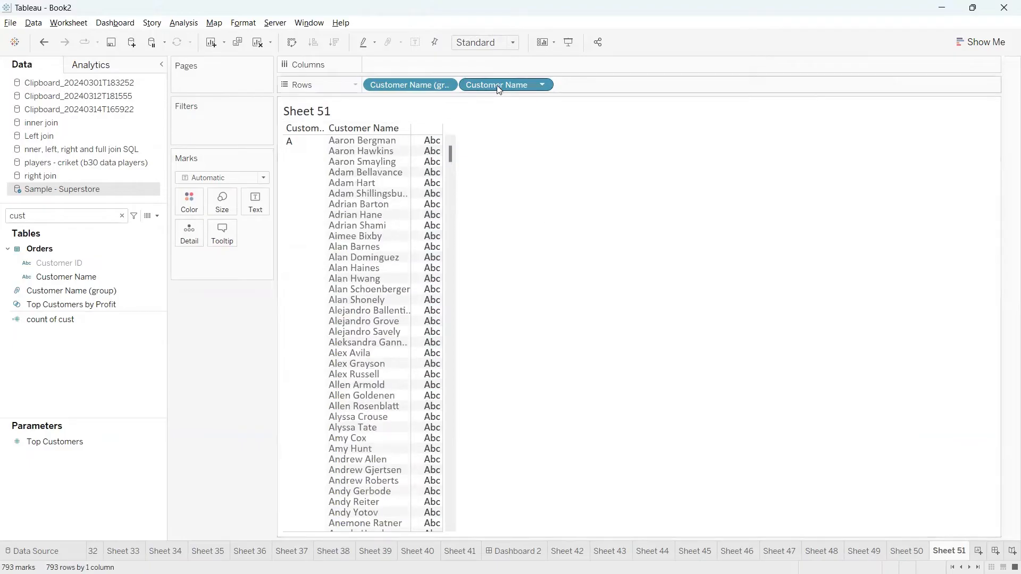
pyautogui.moveTo(499, 84); pyautogui.dragTo(148, 118)
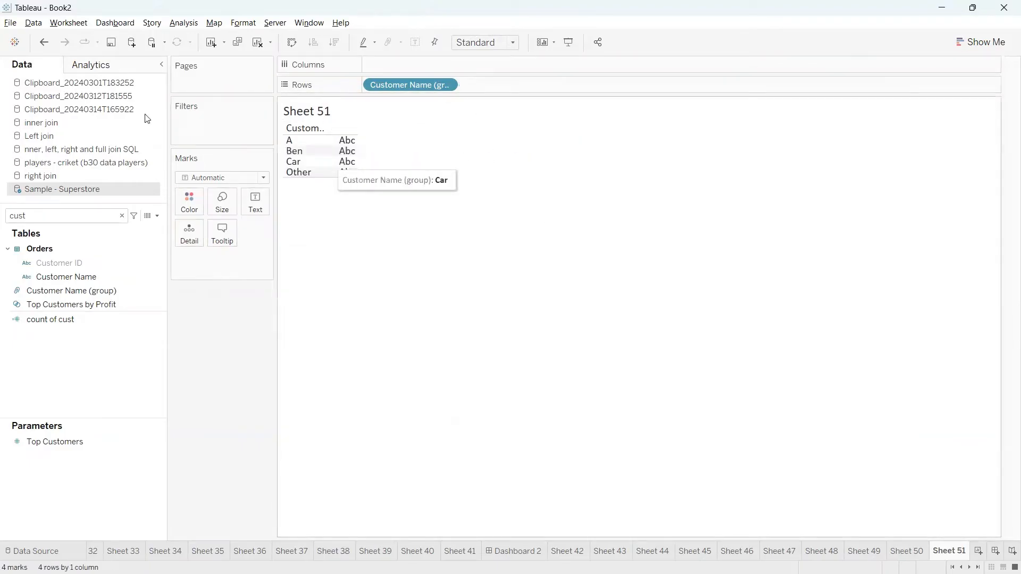
pyautogui.click(157, 216)
pyautogui.click(130, 229)
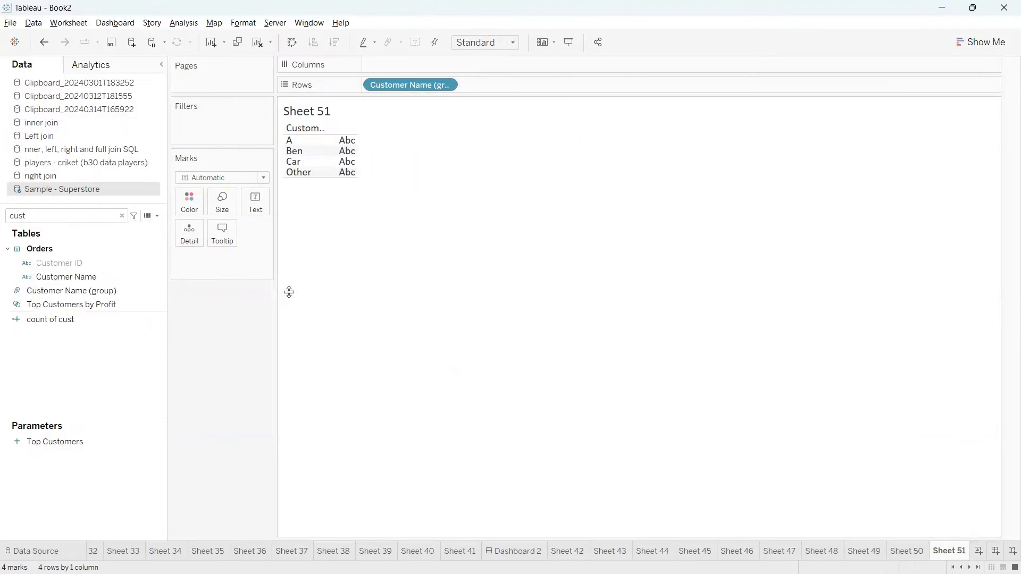
pyautogui.click(380, 355)
pyautogui.write('i')
pyautogui.press('Return')
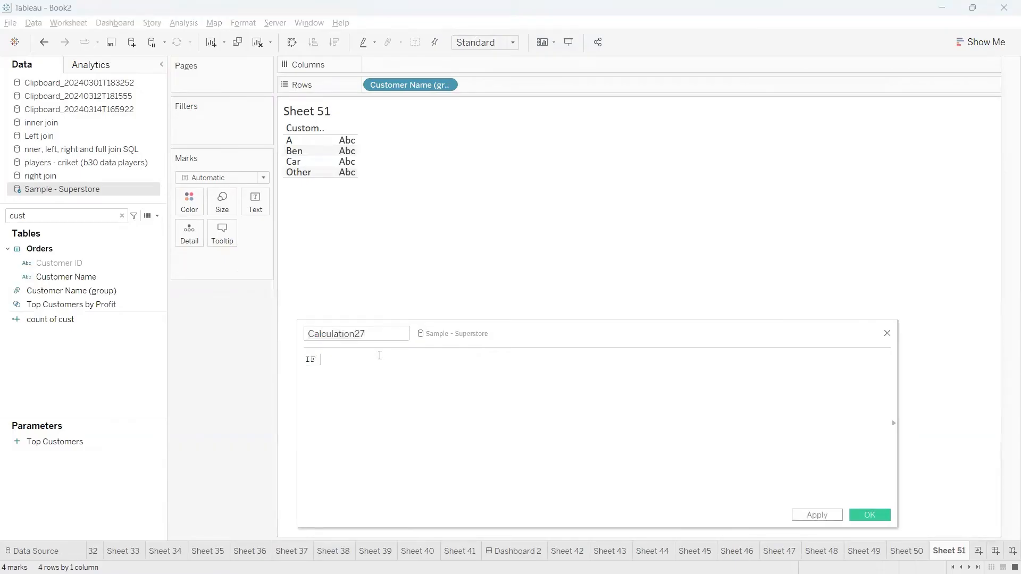
pyautogui.write('e')
pyautogui.press('Return')
pyautogui.write('star')
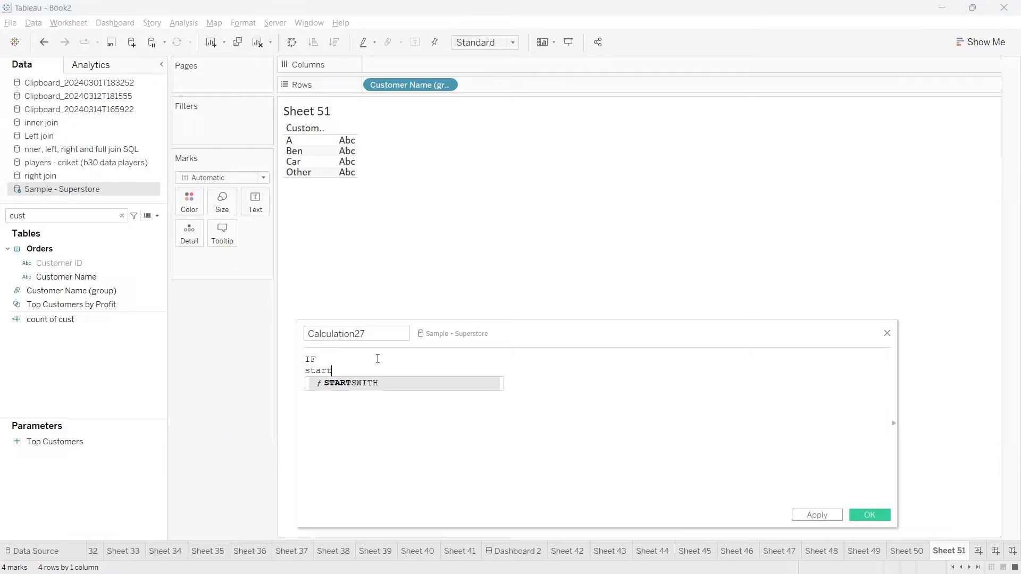
pyautogui.write('t')
pyautogui.press('Return')
pyautogui.write('cus')
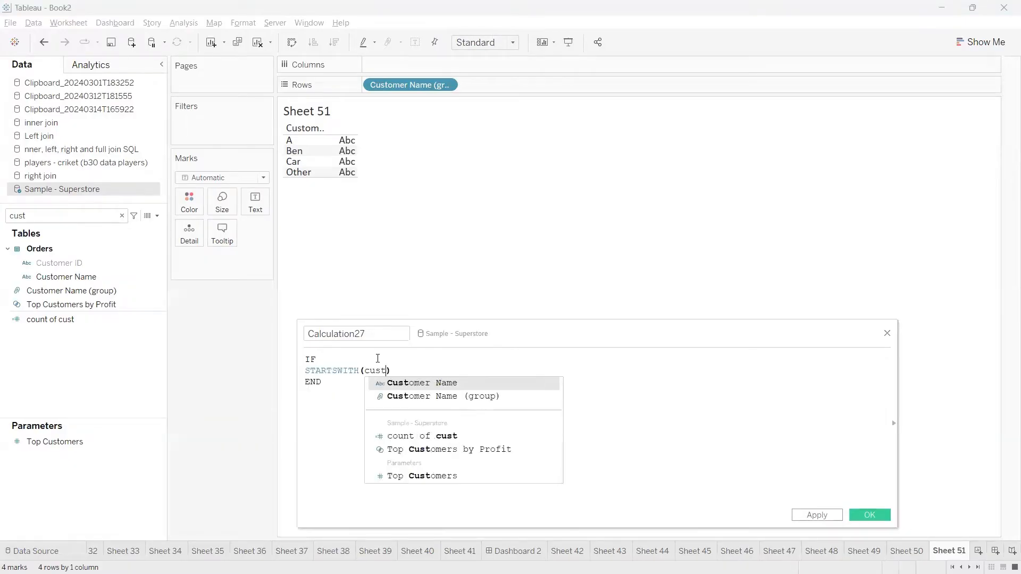
pyautogui.write('t')
pyautogui.press('Return')
pyautogui.write(',')
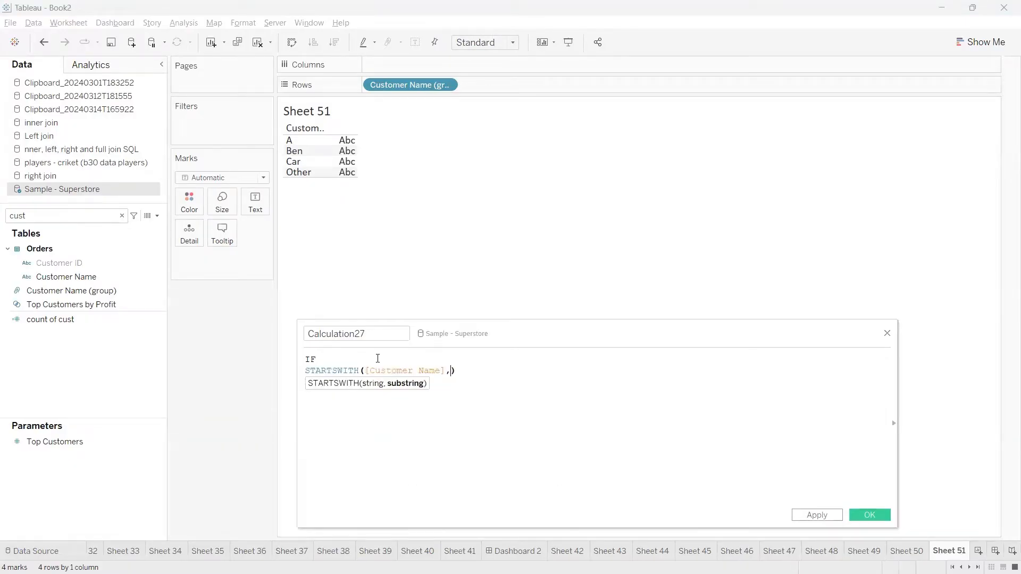
pyautogui.write("'A")
pyautogui.press('End')
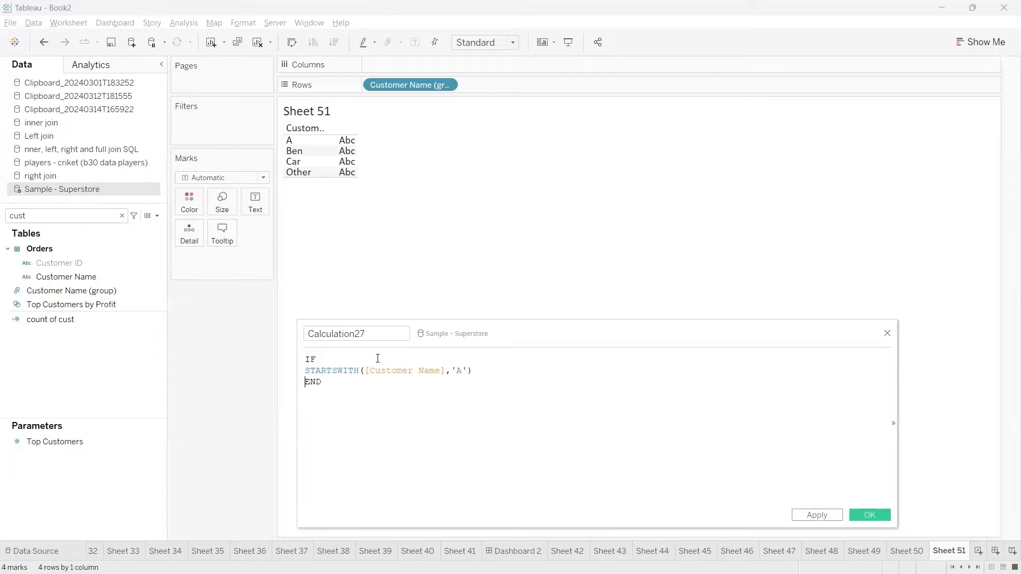
pyautogui.press('Left')
pyautogui.write('t')
pyautogui.press('Return')
pyautogui.hotkey('ctrl', 'a')
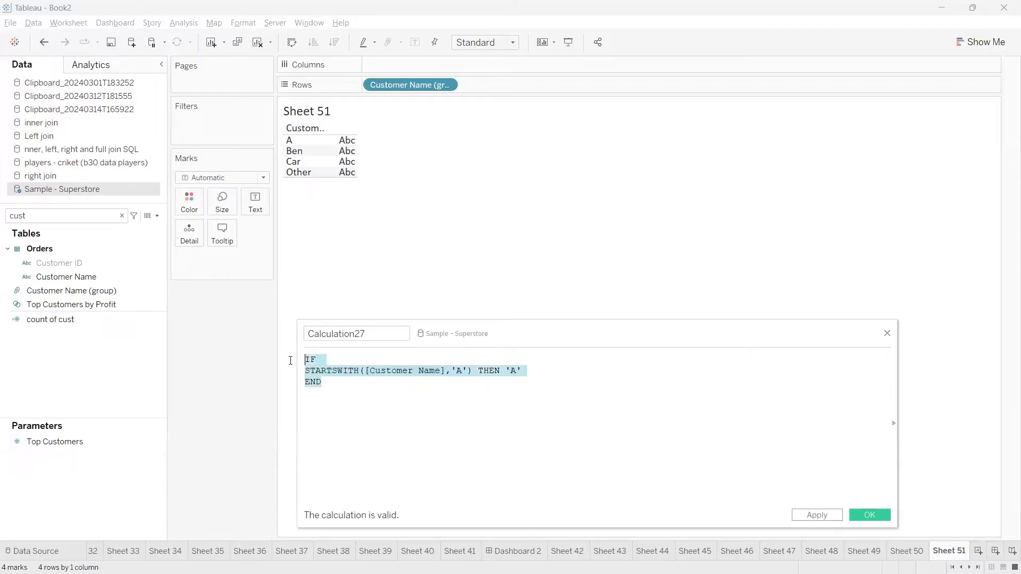
pyautogui.click(323, 394)
pyautogui.moveTo(357, 367); pyautogui.dragTo(298, 356)
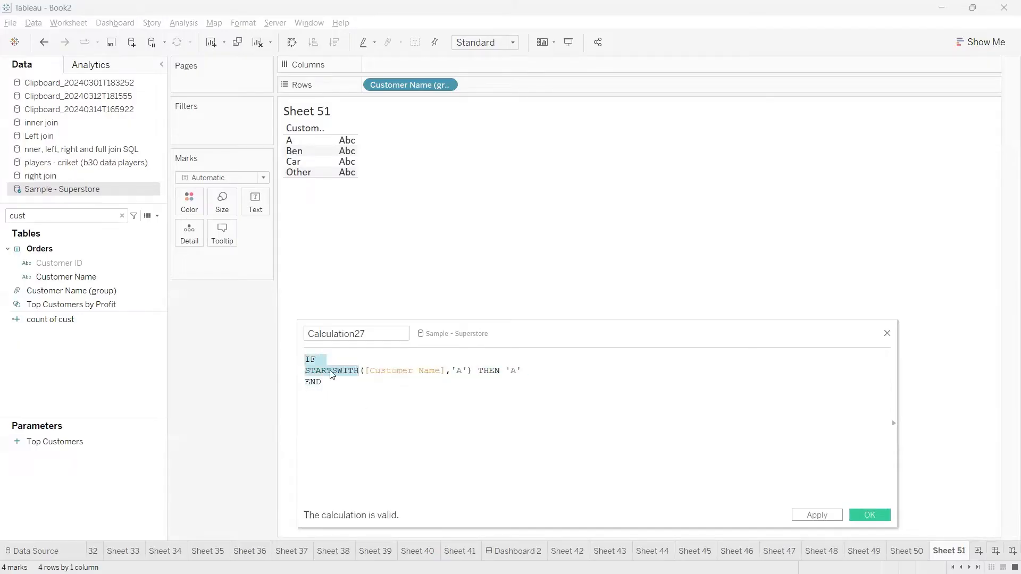
pyautogui.click(332, 371)
pyautogui.doubleClick(320, 370)
pyautogui.click(336, 382)
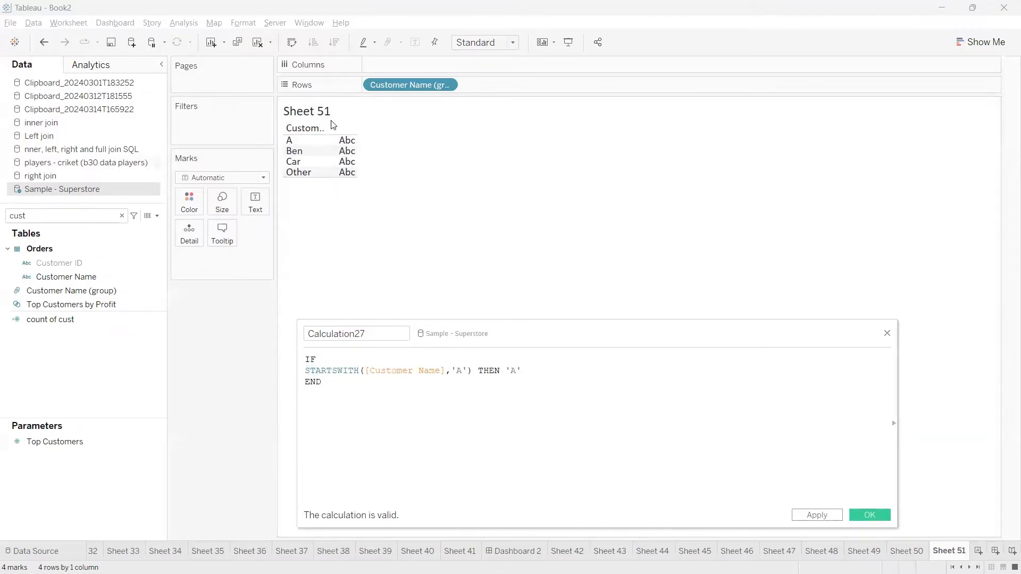
pyautogui.hotkey('ctrl', 'a')
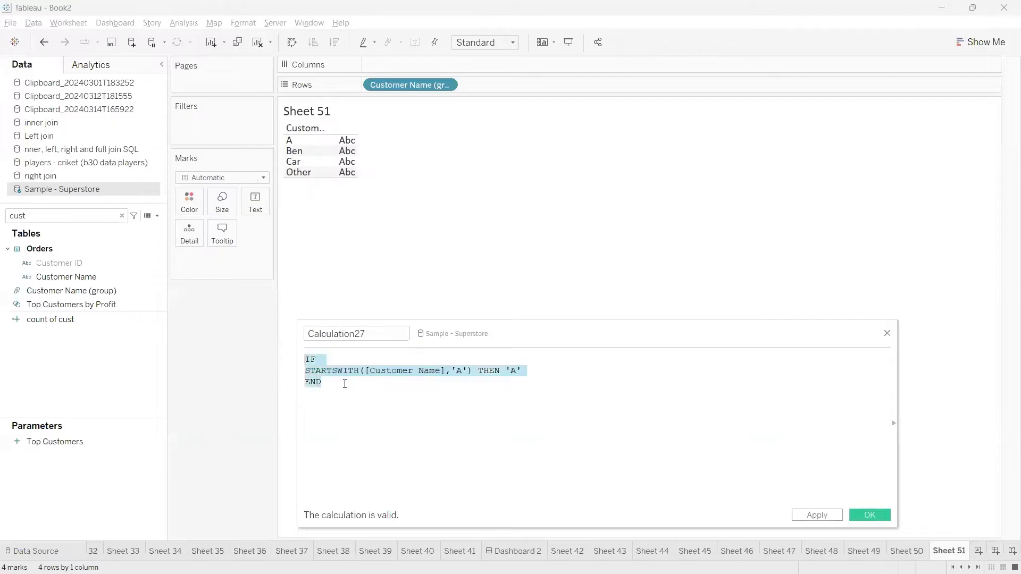
pyautogui.click(361, 398)
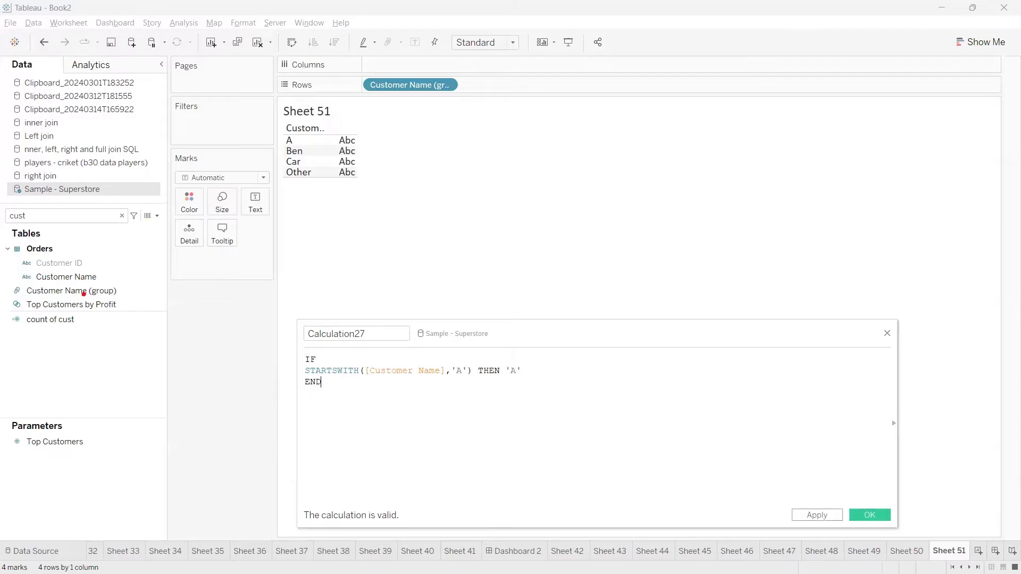
pyautogui.moveTo(85, 282)
pyautogui.mouseDown()
pyautogui.moveTo(133, 300)
pyautogui.moveTo(99, 298)
pyautogui.mouseUp()
pyautogui.moveTo(332, 338)
pyautogui.mouseDown()
pyautogui.moveTo(548, 367)
pyautogui.moveTo(276, 326)
pyautogui.mouseUp()
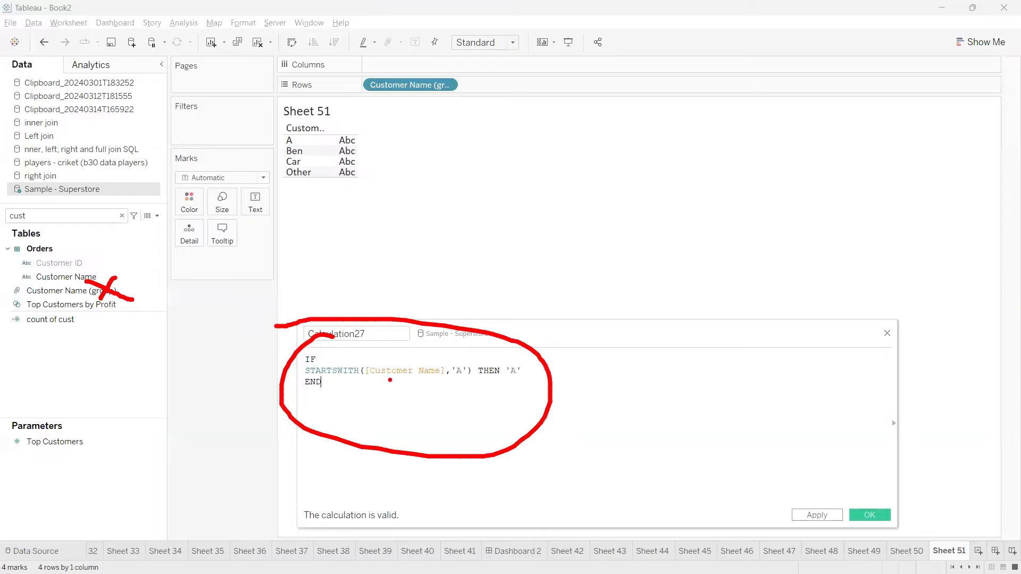
pyautogui.press('Escape')
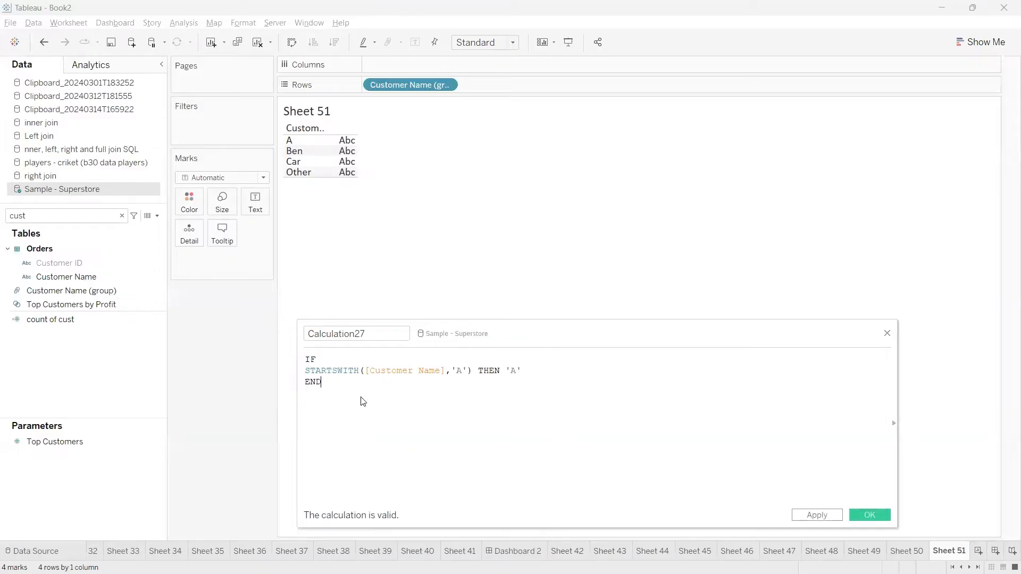
pyautogui.moveTo(515, 327); pyautogui.dragTo(497, 270)
pyautogui.click(78, 293)
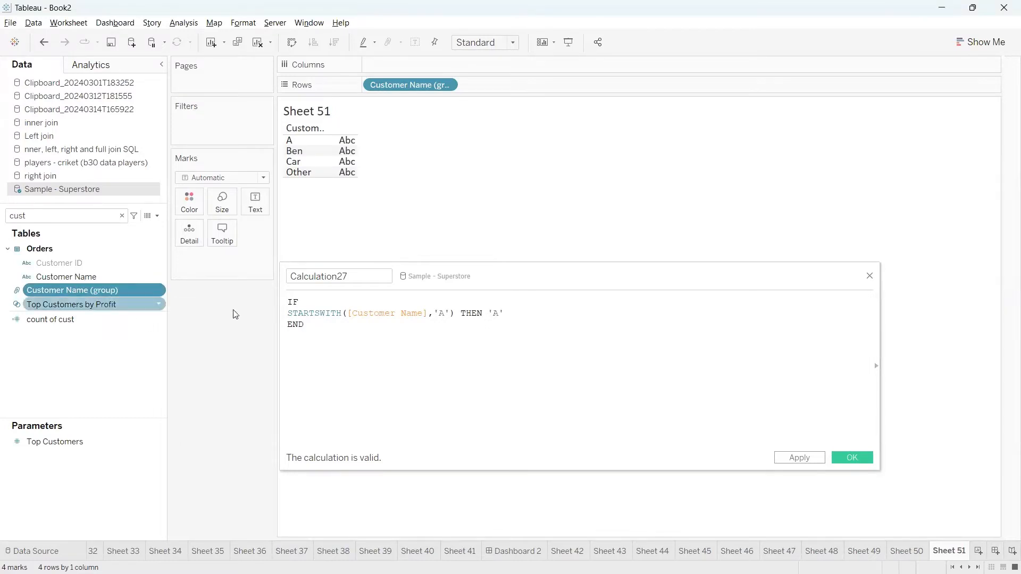
pyautogui.moveTo(308, 325); pyautogui.dragTo(289, 299)
pyautogui.click(307, 328)
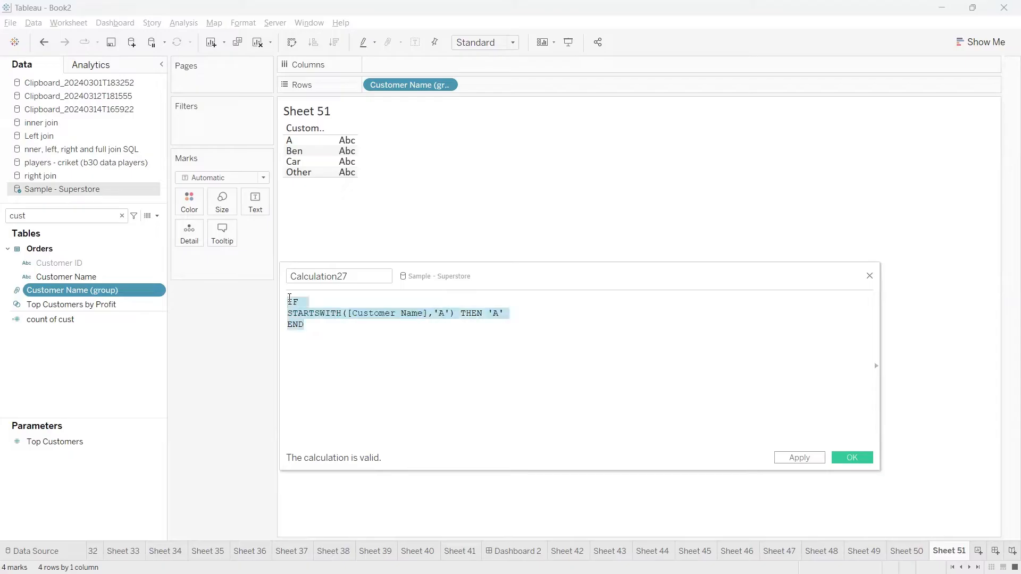
pyautogui.click(329, 330)
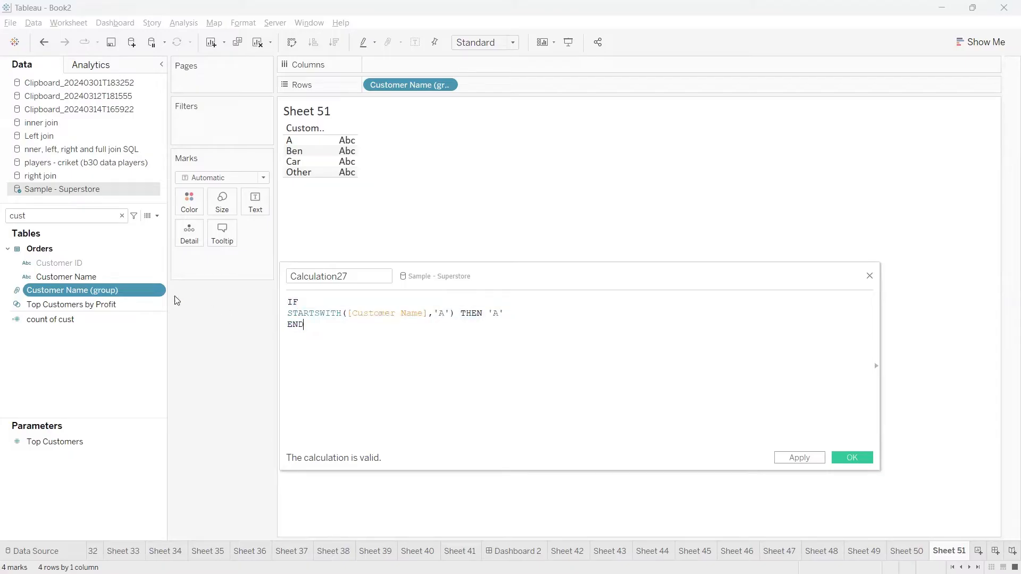
pyautogui.moveTo(319, 326); pyautogui.dragTo(280, 302)
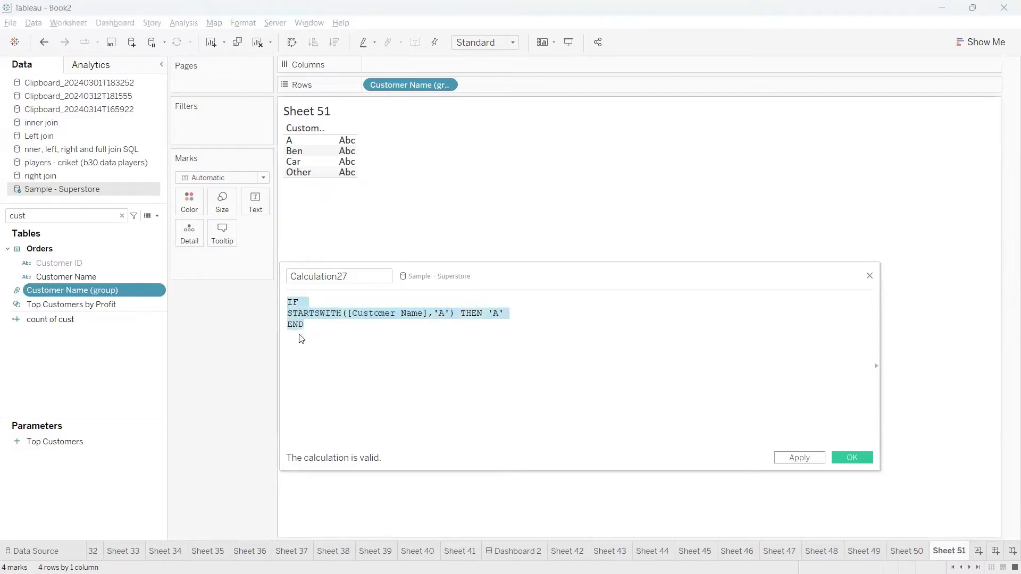
pyautogui.click(300, 335)
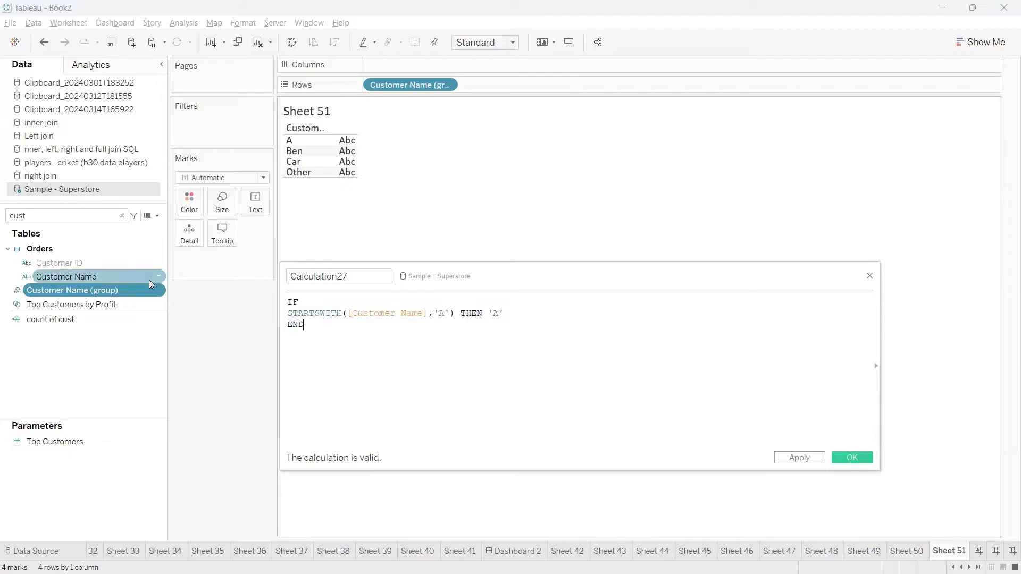
pyautogui.click(870, 275)
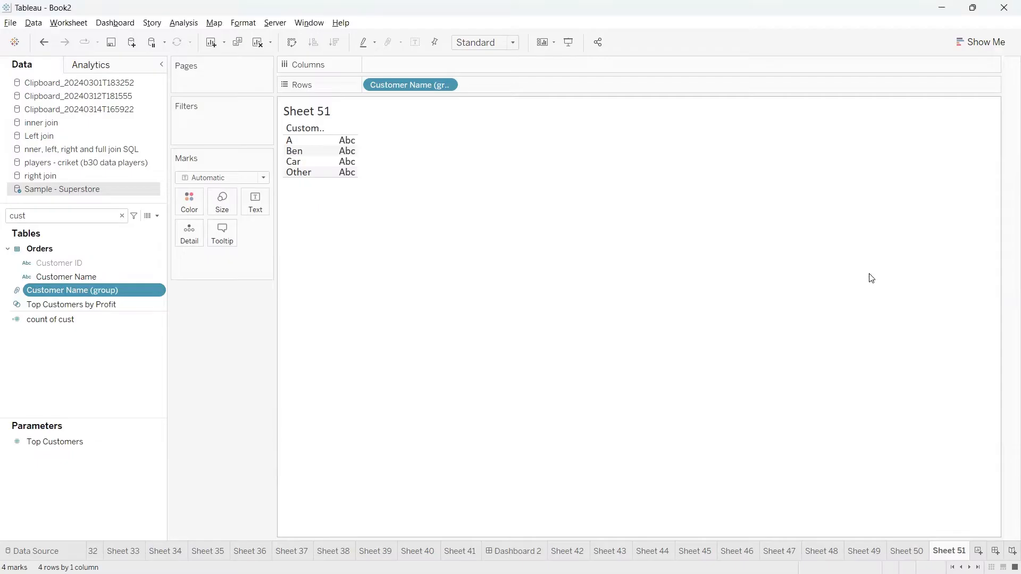
# Clear all fields from Sheet 51 and remove the 'cust' search filter from the Data pane.
pyautogui.click(258, 42)
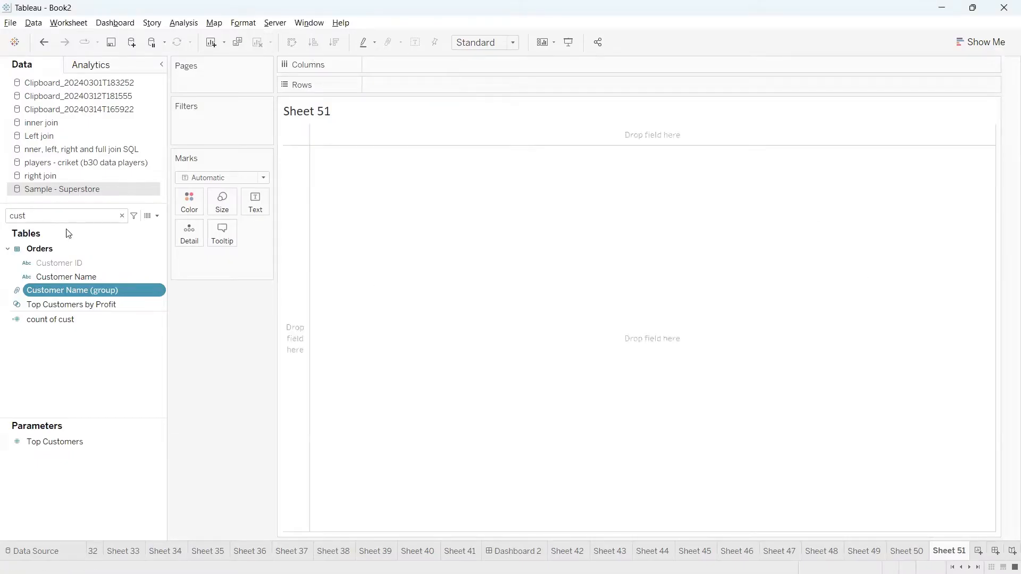
pyautogui.click(122, 215)
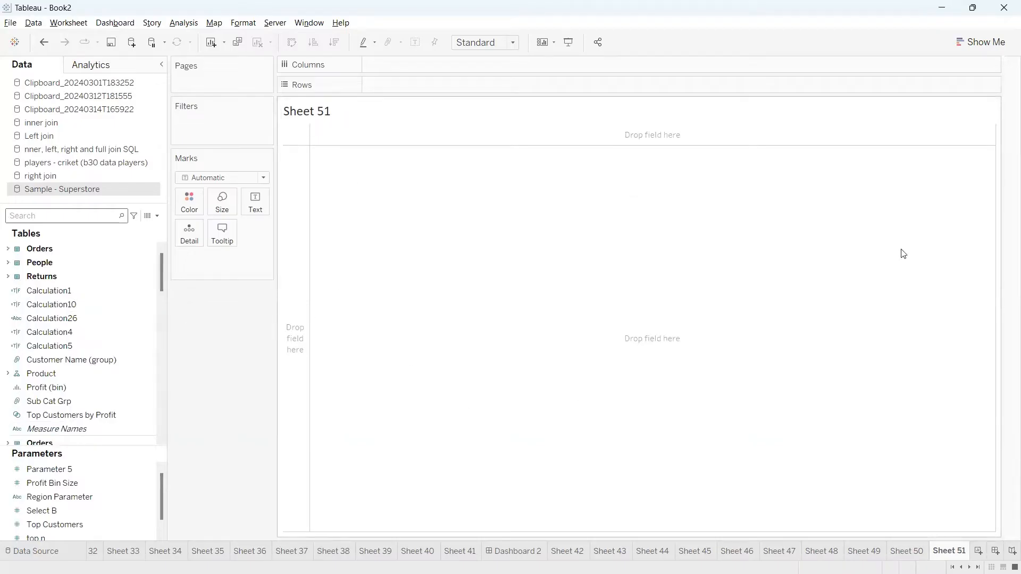
pyautogui.moveTo(396, 573)
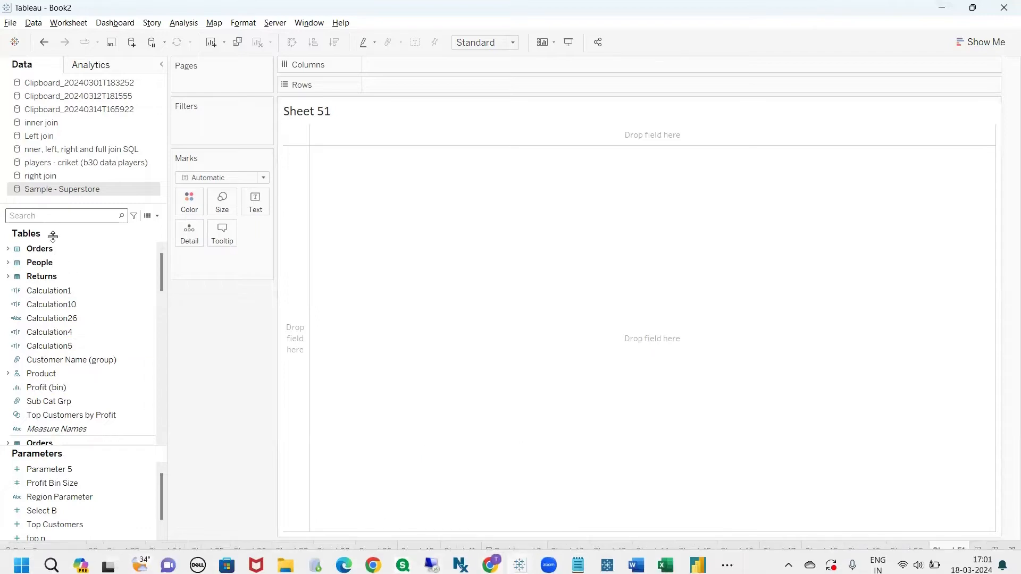
# Switch to the Tableau_Notes Class-11 (Groups) page in the browser.
pyautogui.moveTo(490, 571)
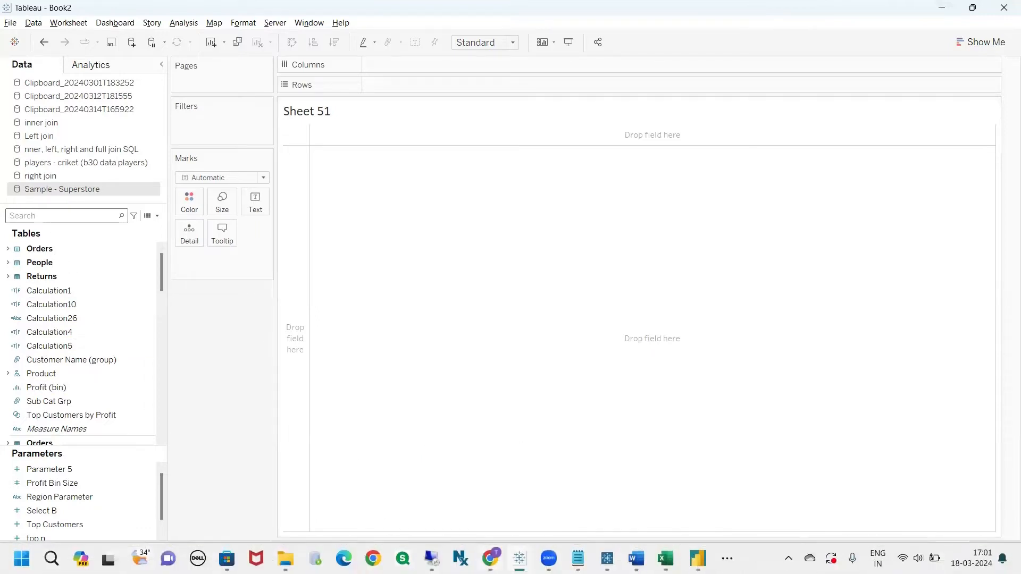
pyautogui.click(389, 483)
pyautogui.scroll(-3, 411, 392)
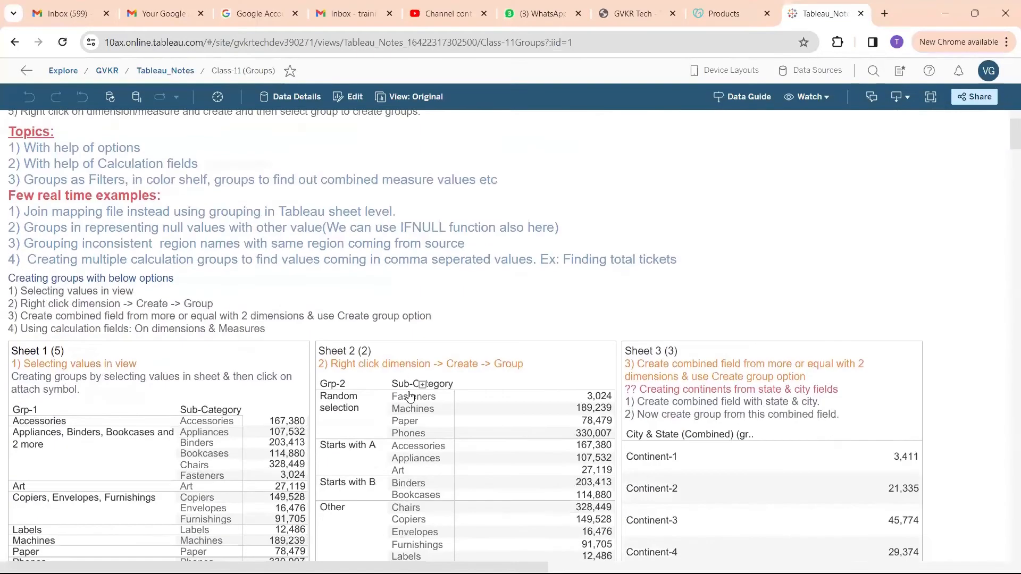
pyautogui.scroll(2, 411, 393)
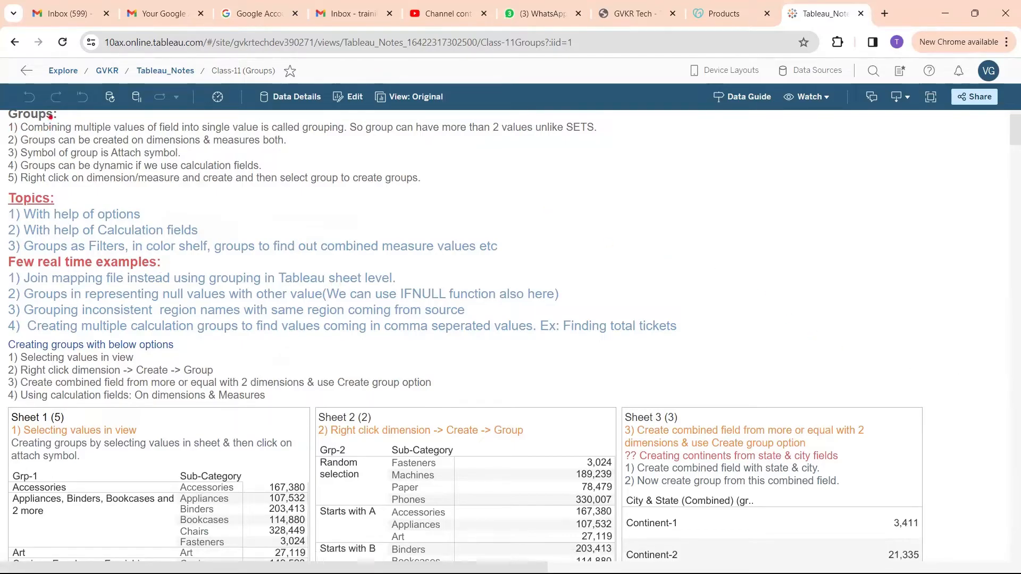
# Temporarily underline the grouping definition in red on the notes page.
pyautogui.scroll(2, 893, 376)
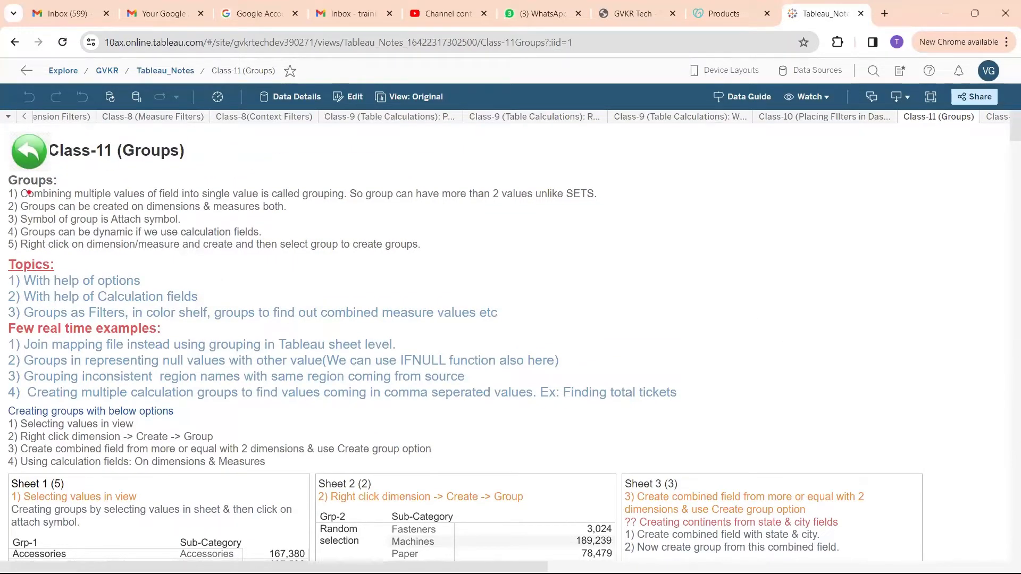
pyautogui.moveTo(60, 201)
pyautogui.mouseDown()
pyautogui.moveTo(318, 207)
pyautogui.moveTo(355, 196)
pyautogui.mouseUp()
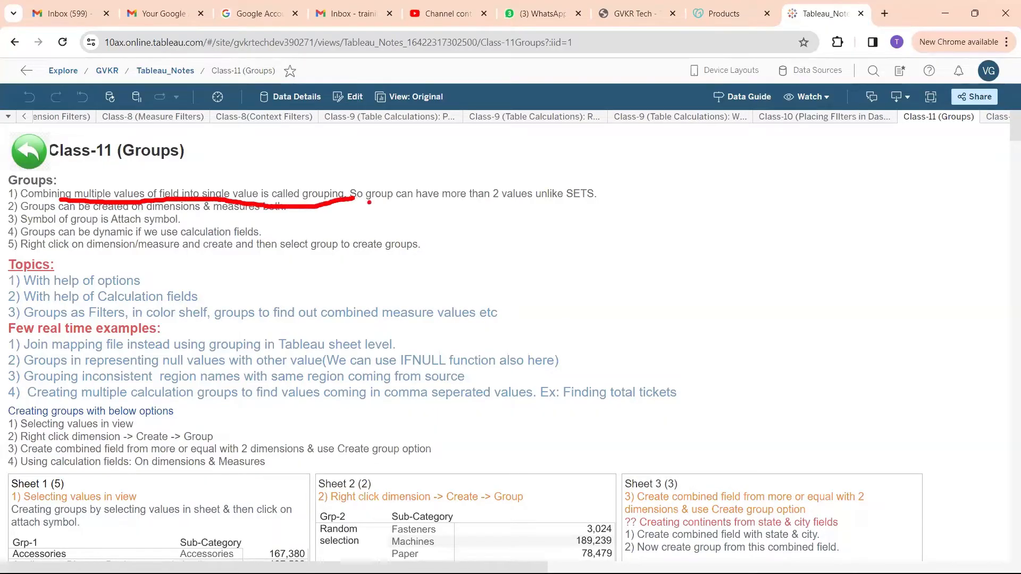
pyautogui.press('Escape')
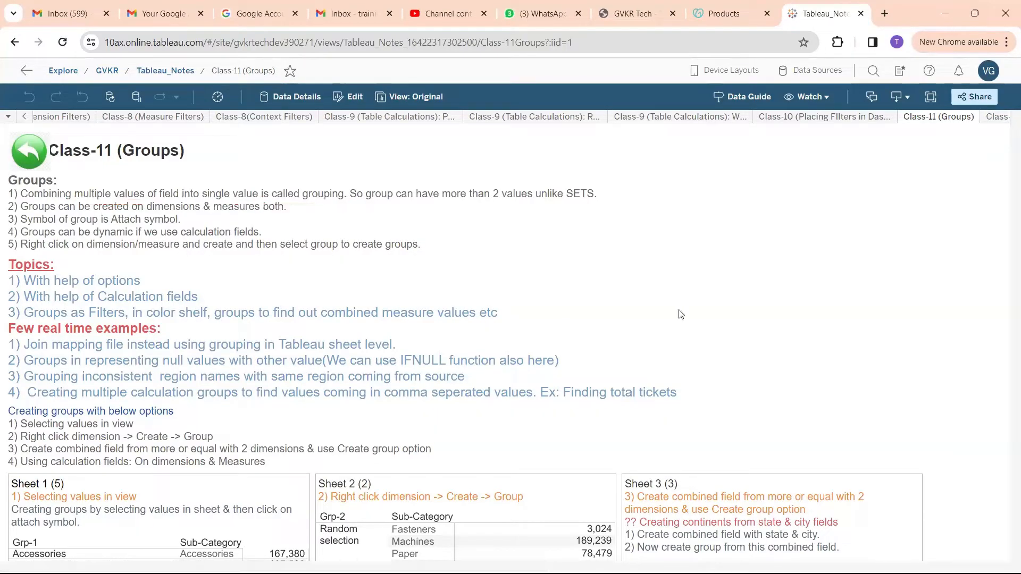
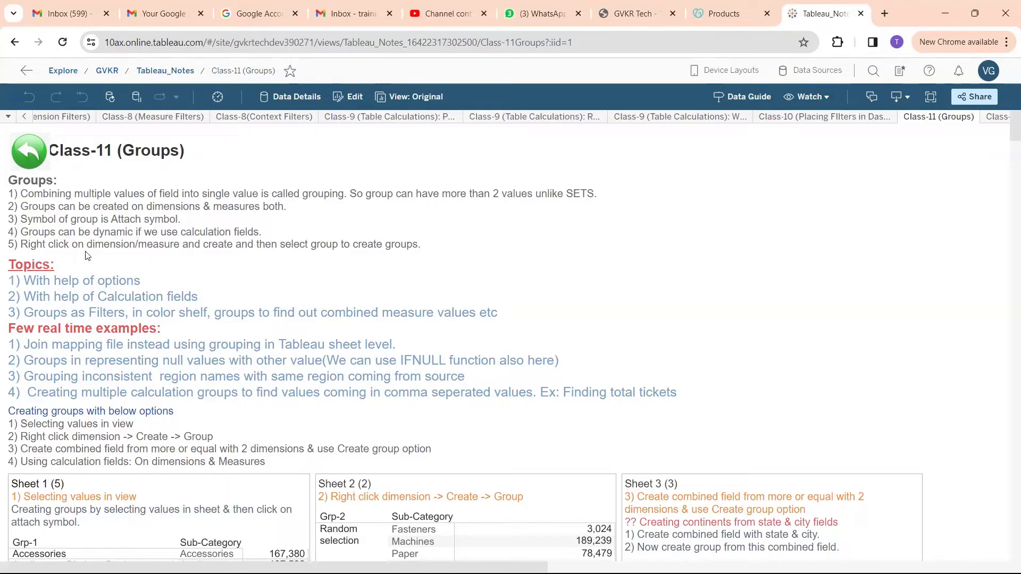
# Scroll the Groups notes page and end the temporary red markup.
pyautogui.scroll(-3, 406, 254)
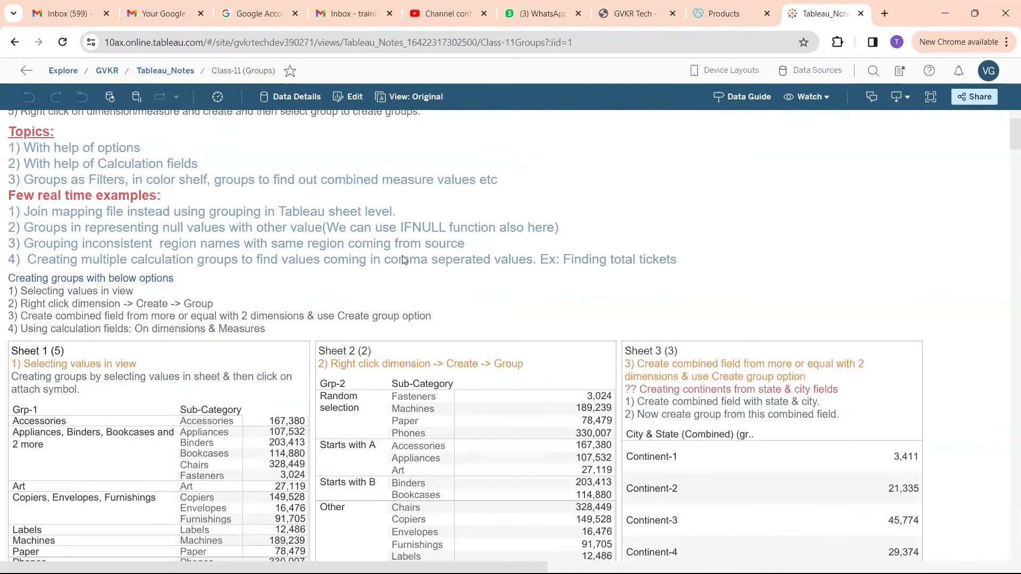
pyautogui.scroll(1, 405, 260)
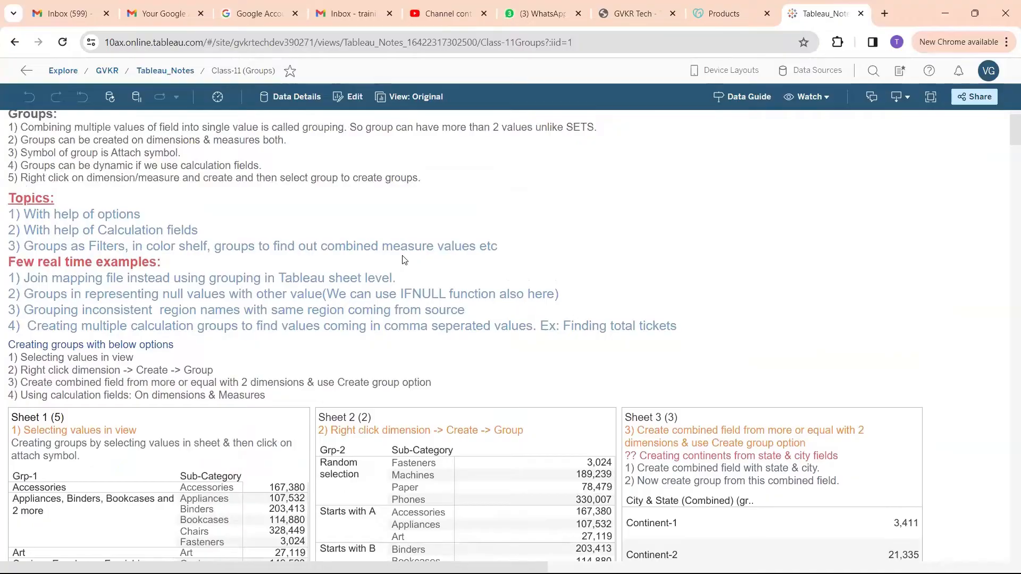
pyautogui.scroll(1, 404, 260)
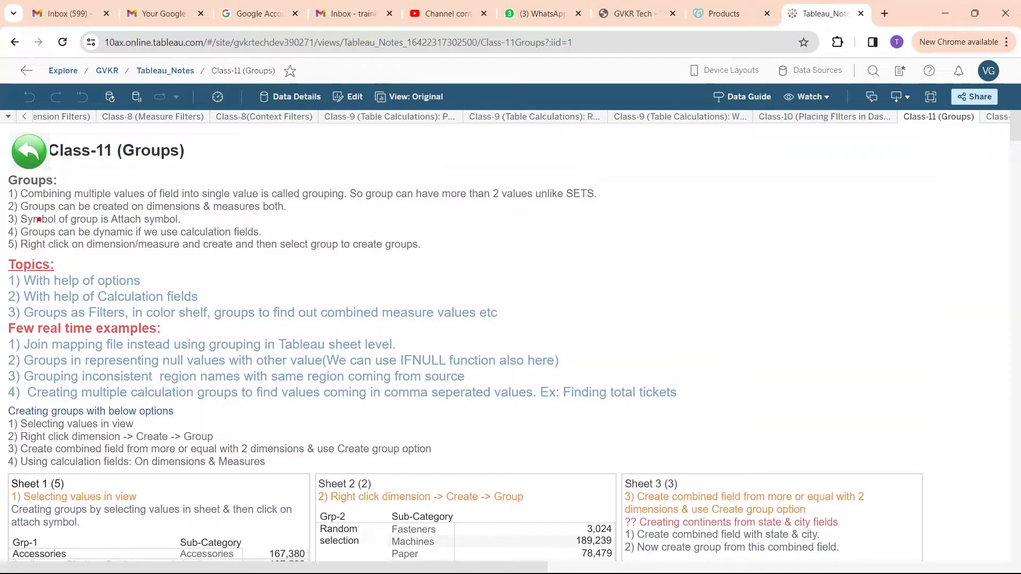
pyautogui.moveTo(29, 213)
pyautogui.mouseDown()
pyautogui.moveTo(283, 215)
pyautogui.moveTo(234, 191)
pyautogui.moveTo(151, 206)
pyautogui.mouseUp()
pyautogui.press('Escape')
# Bring the Tableau Book2 workbook with empty Sheet 51 to the front.
pyautogui.moveTo(519, 558)
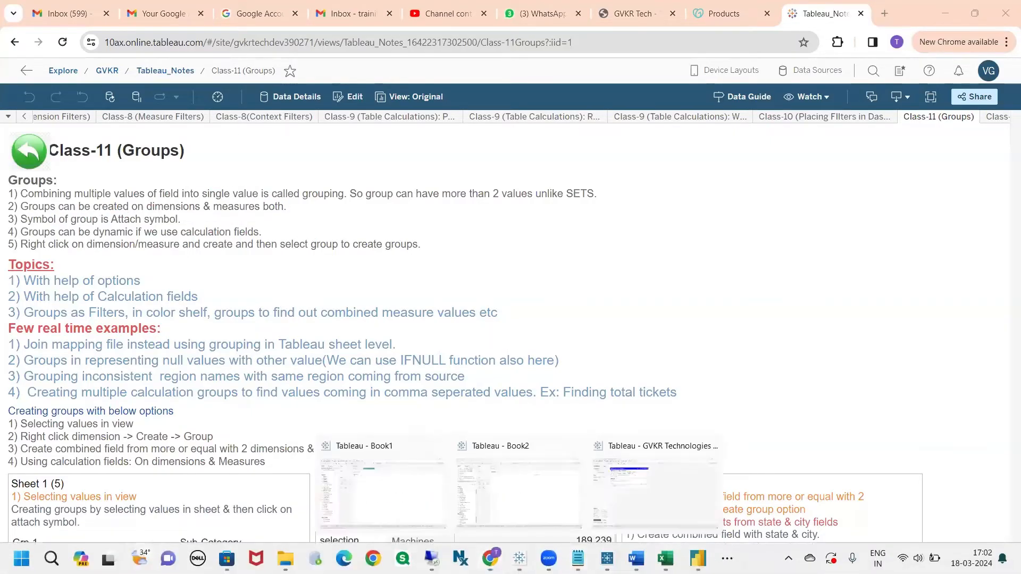
pyautogui.click(492, 487)
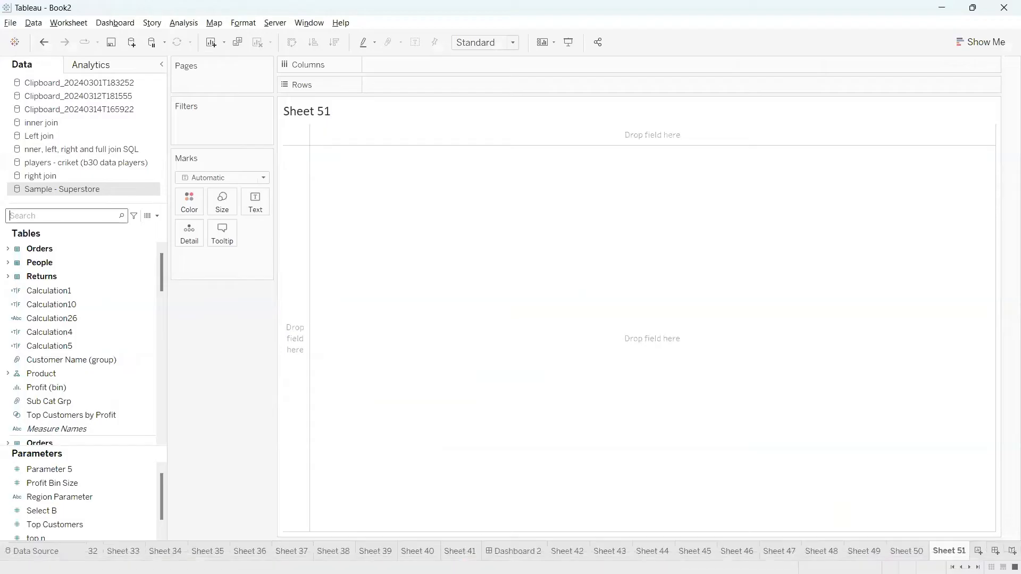
pyautogui.scroll(-1, 123, 382)
pyautogui.scroll(-10, 71, 363)
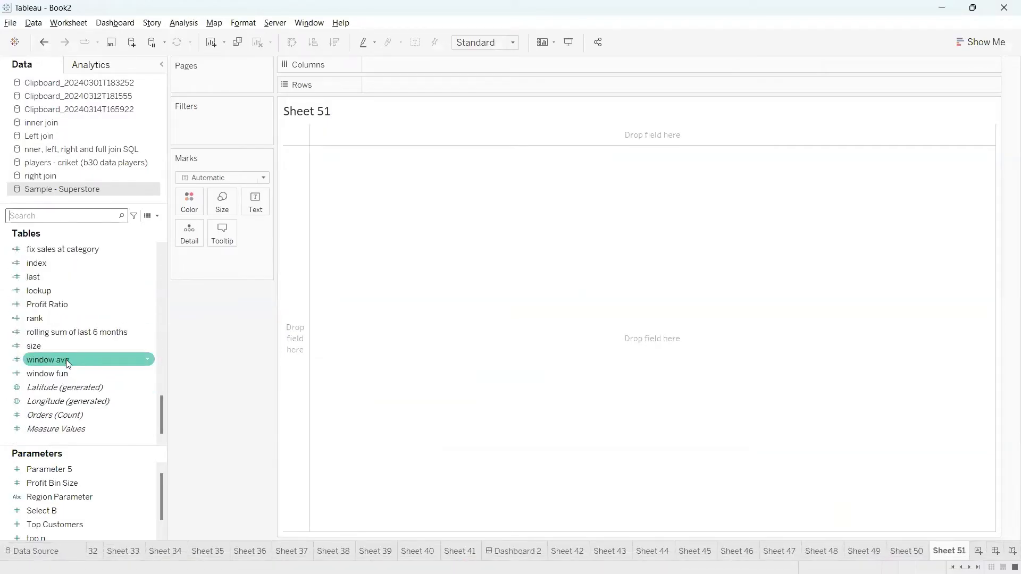
# Search the fields for 'sal' and start a Create > Group on Sales, then cancel it.
pyautogui.click(68, 212)
pyautogui.write('sales')
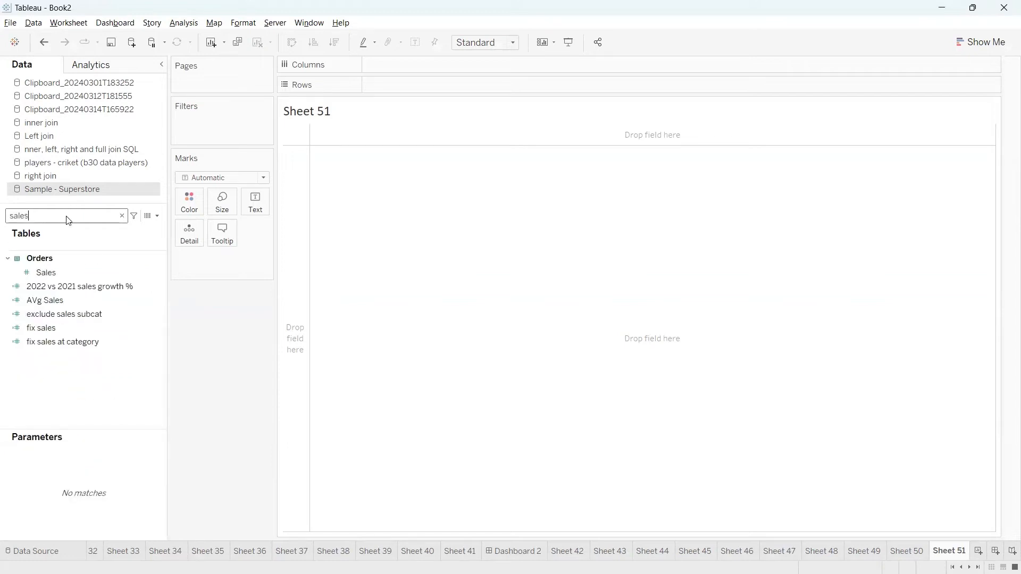
pyautogui.click(123, 273)
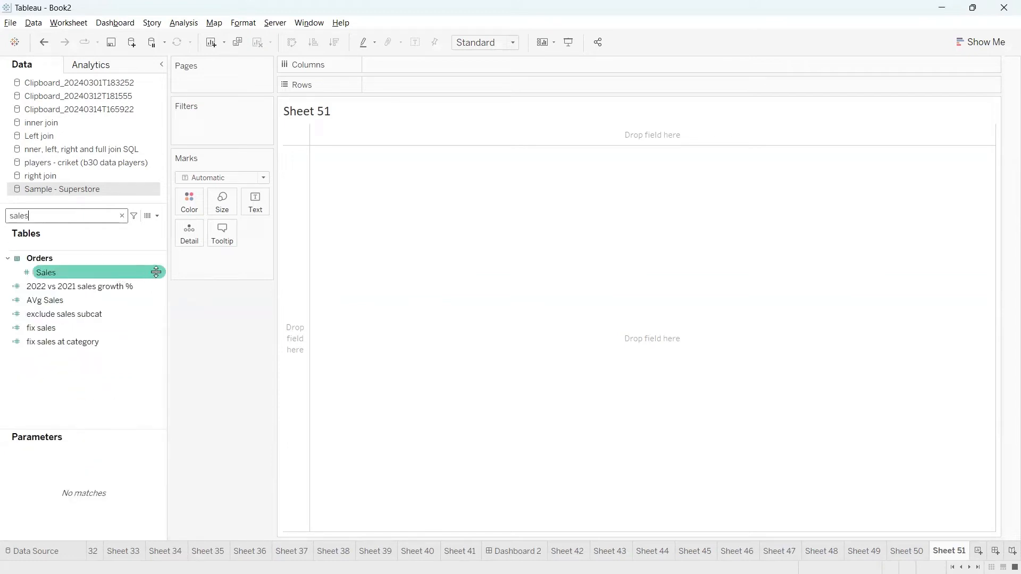
pyautogui.rightClick(159, 273)
pyautogui.moveTo(205, 341)
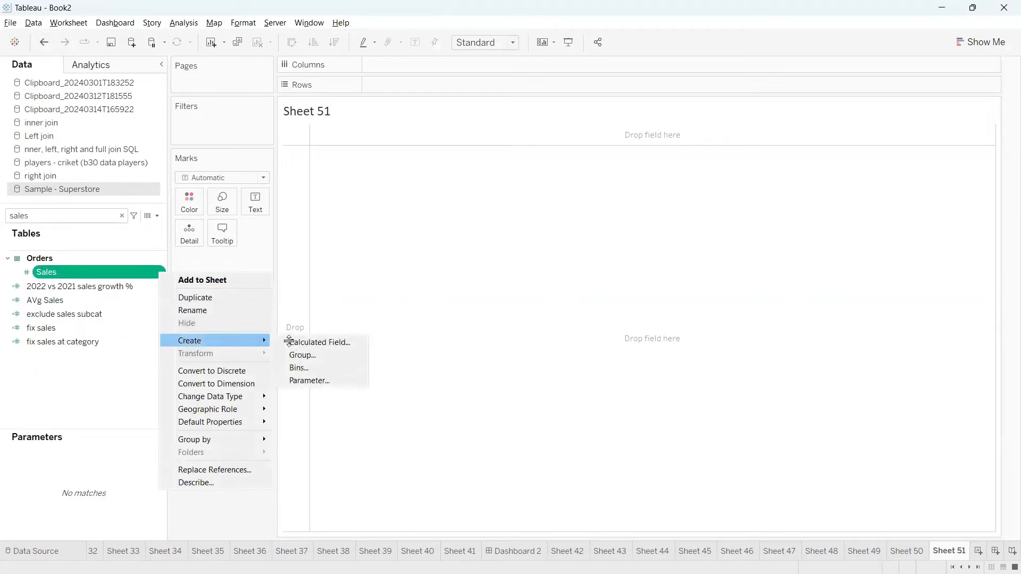
pyautogui.click(307, 354)
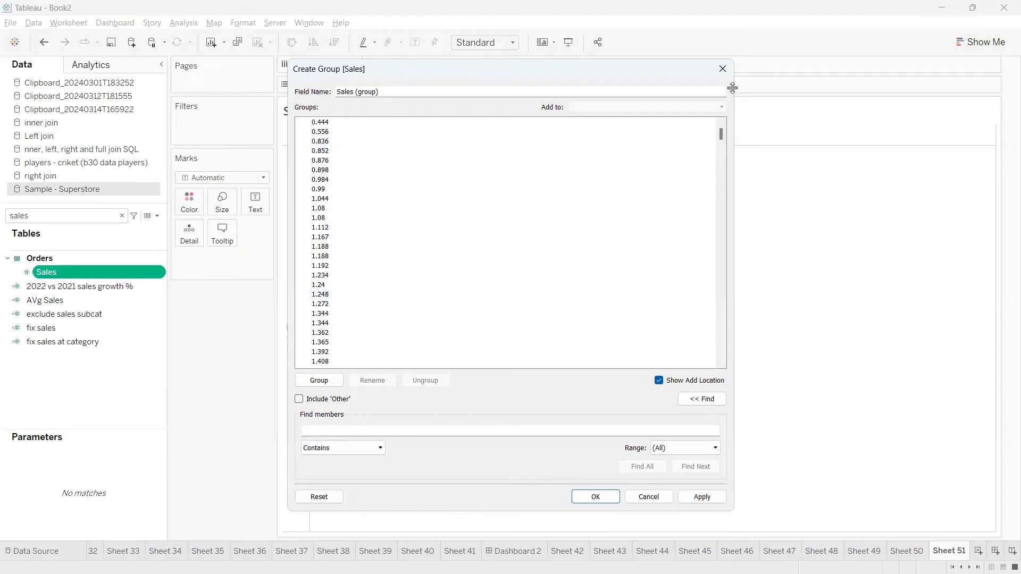
pyautogui.click(722, 69)
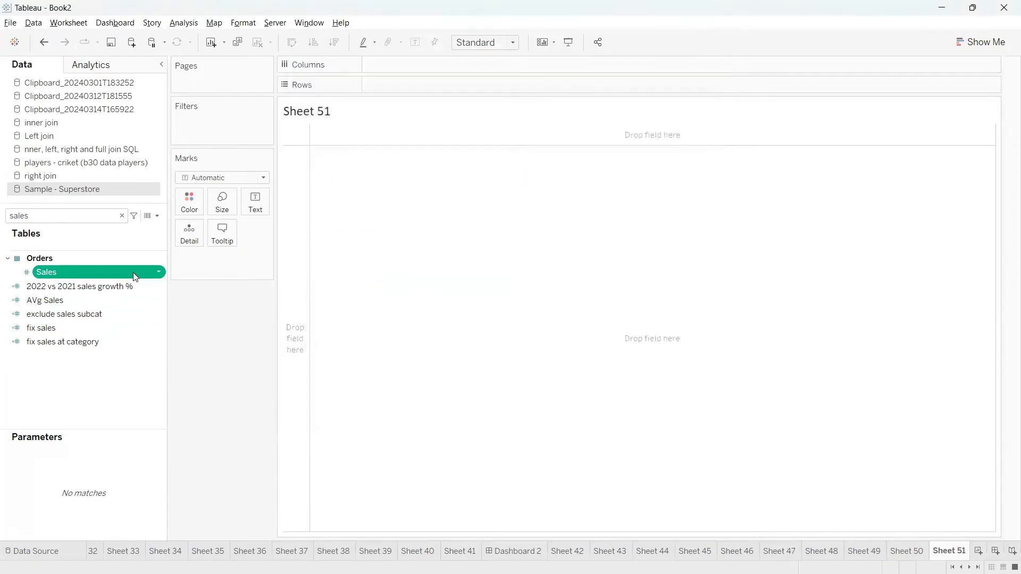
# Dismiss the Sales field menu and clear the search to show all fields.
pyautogui.click(160, 274)
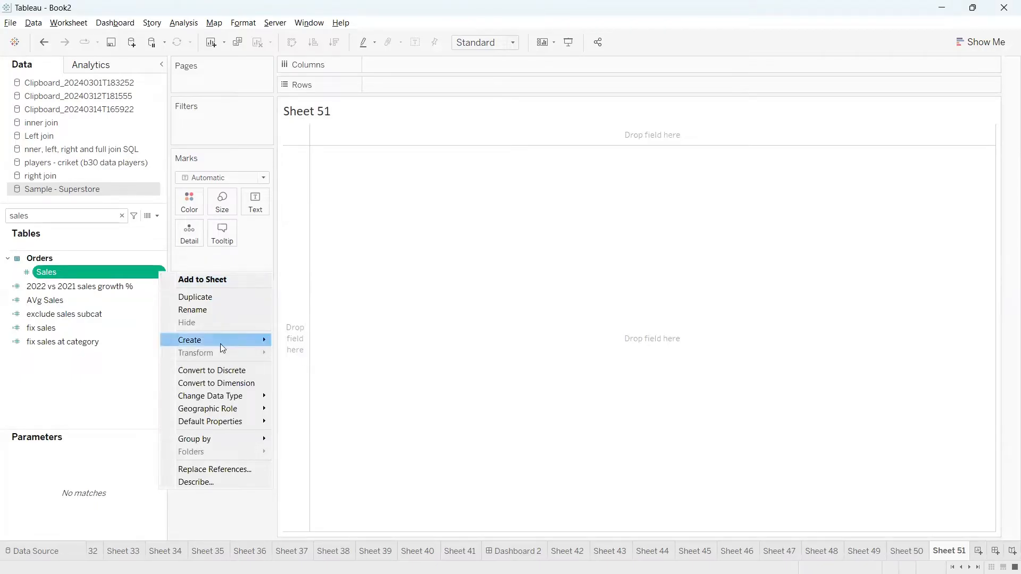
pyautogui.moveTo(220, 344)
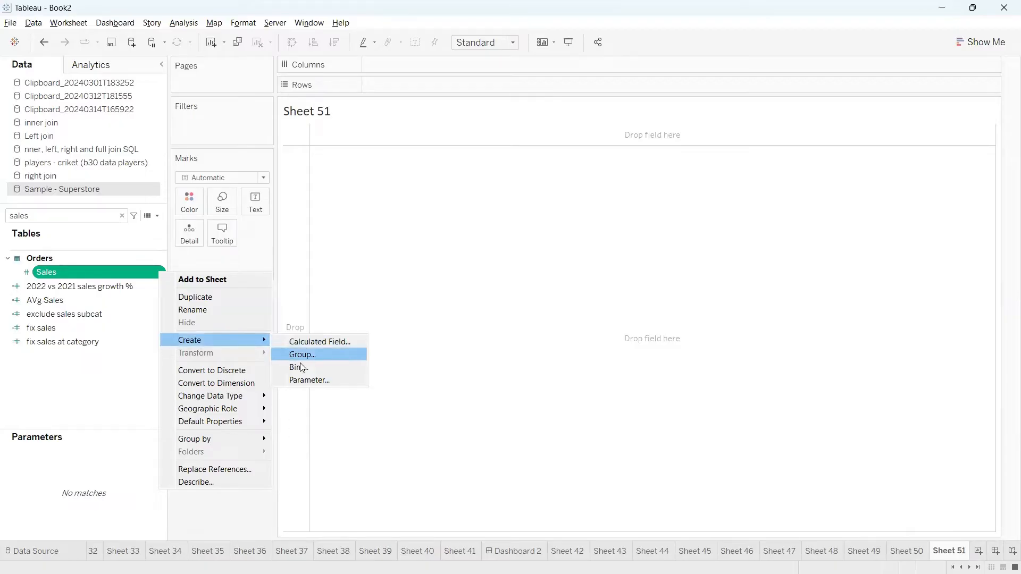
pyautogui.click(397, 355)
pyautogui.click(124, 216)
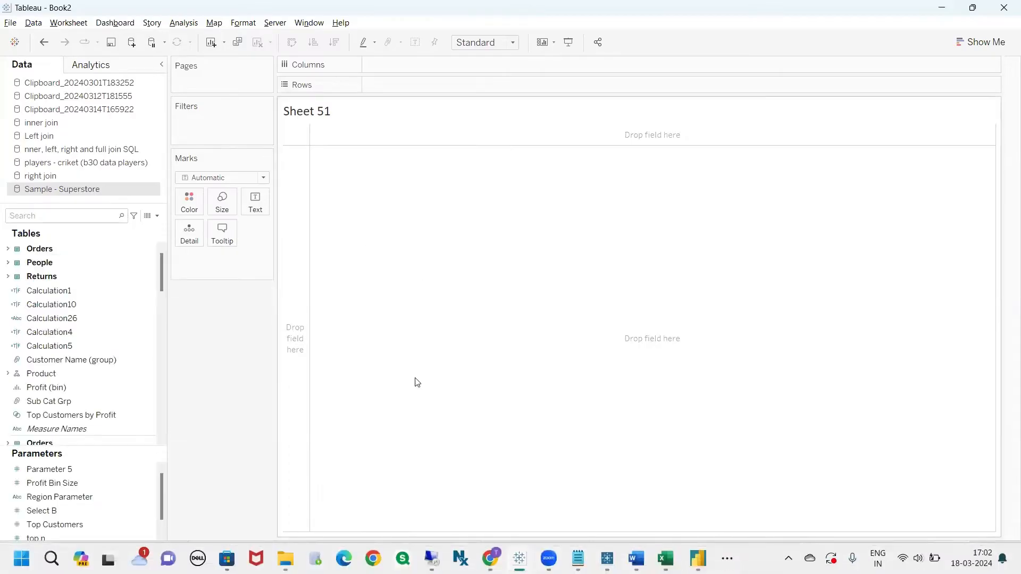
# Place Sub-Category on the Rows shelf, found by searching 'sub'.
pyautogui.click(100, 218)
pyautogui.write('sub')
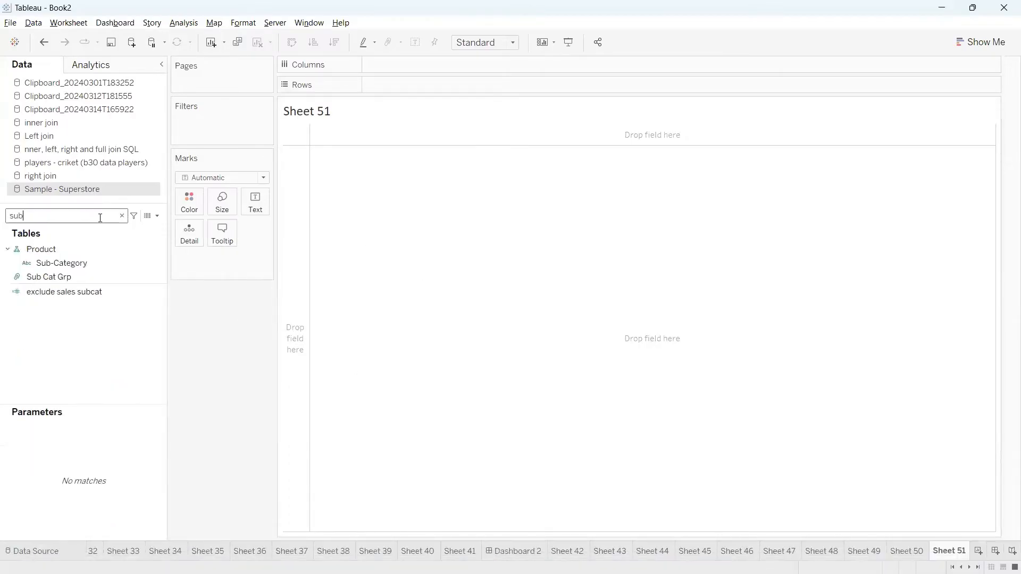
pyautogui.moveTo(58, 264); pyautogui.dragTo(382, 89)
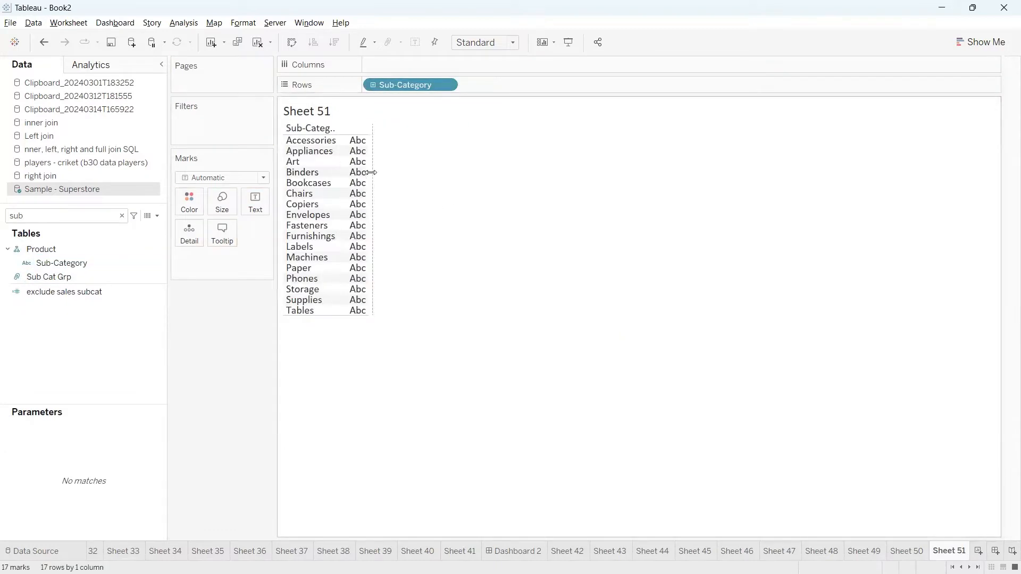
pyautogui.moveTo(337, 173); pyautogui.dragTo(370, 173)
pyautogui.moveTo(412, 84); pyautogui.dragTo(191, 351)
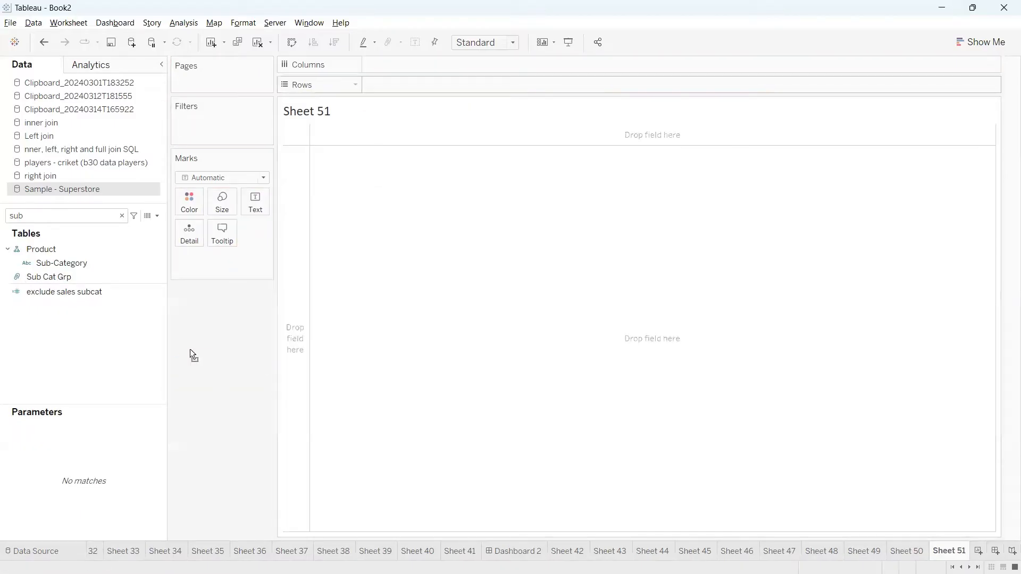
pyautogui.click(122, 216)
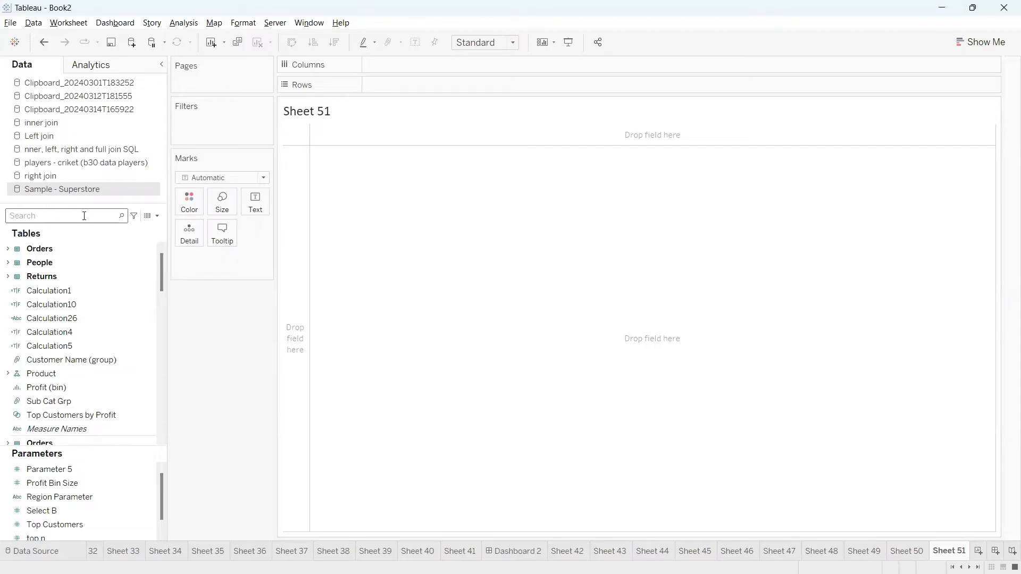
pyautogui.write('sub')
pyautogui.moveTo(61, 263); pyautogui.dragTo(384, 86)
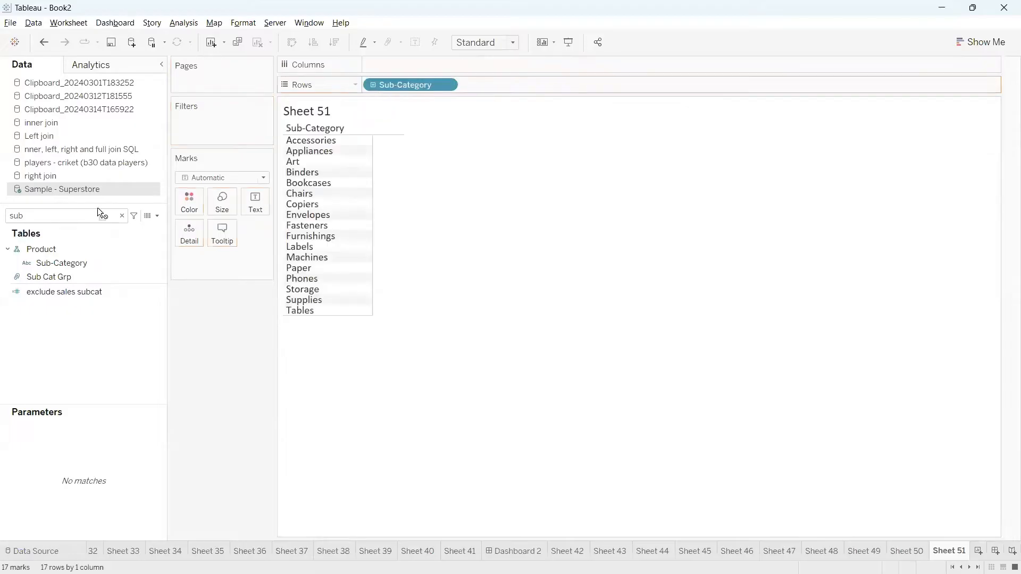
# Put Sales on the Text mark to show each sub-category's sales total.
pyautogui.doubleClick(46, 216)
pyautogui.write('sa')
pyautogui.click(57, 269)
pyautogui.moveTo(56, 268); pyautogui.dragTo(256, 203)
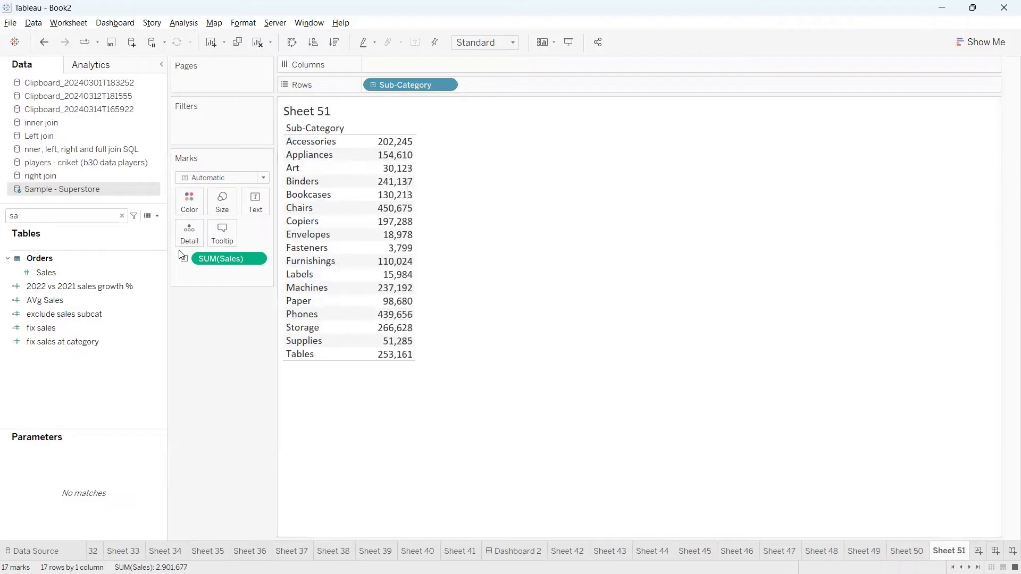
pyautogui.click(157, 215)
# Start Calculation27 with IF SUM([Sales])>=0 and SUM([Sales])<=50000 THEN '0-50k'.
pyautogui.click(143, 233)
pyautogui.moveTo(506, 285); pyautogui.dragTo(685, 216)
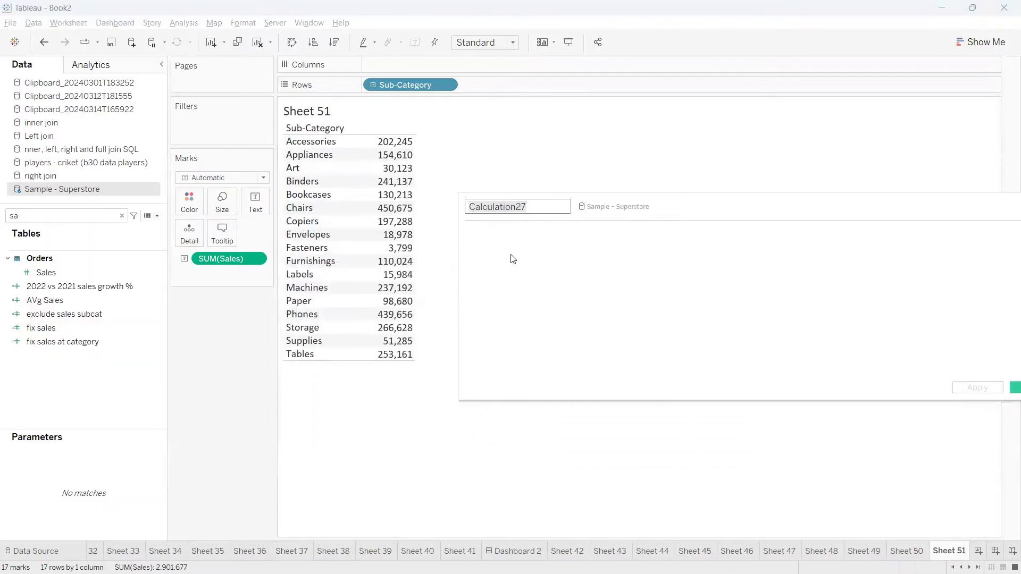
pyautogui.write('IF ')
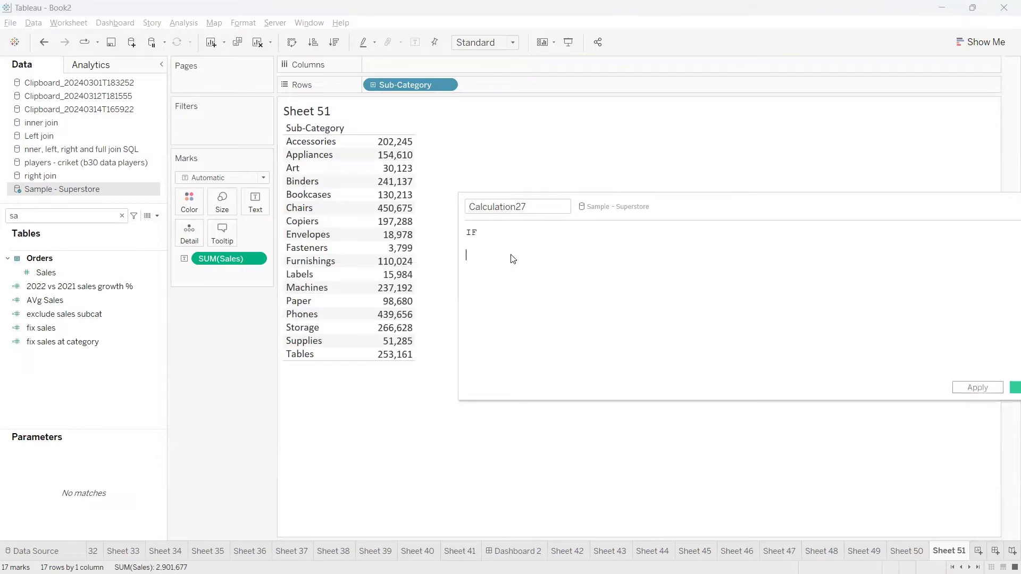
pyautogui.write('END')
pyautogui.click(499, 249)
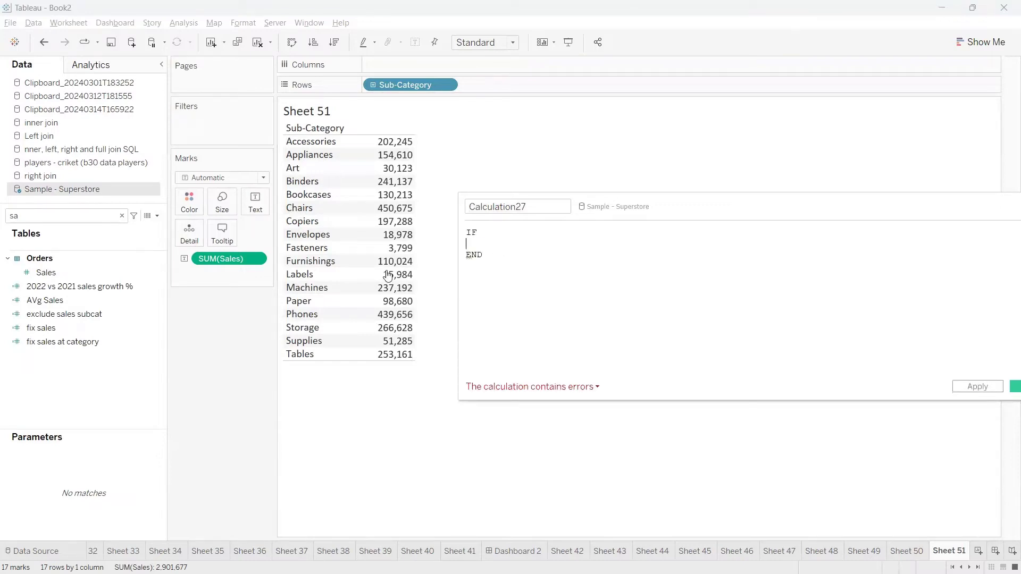
pyautogui.moveTo(215, 262); pyautogui.dragTo(483, 254)
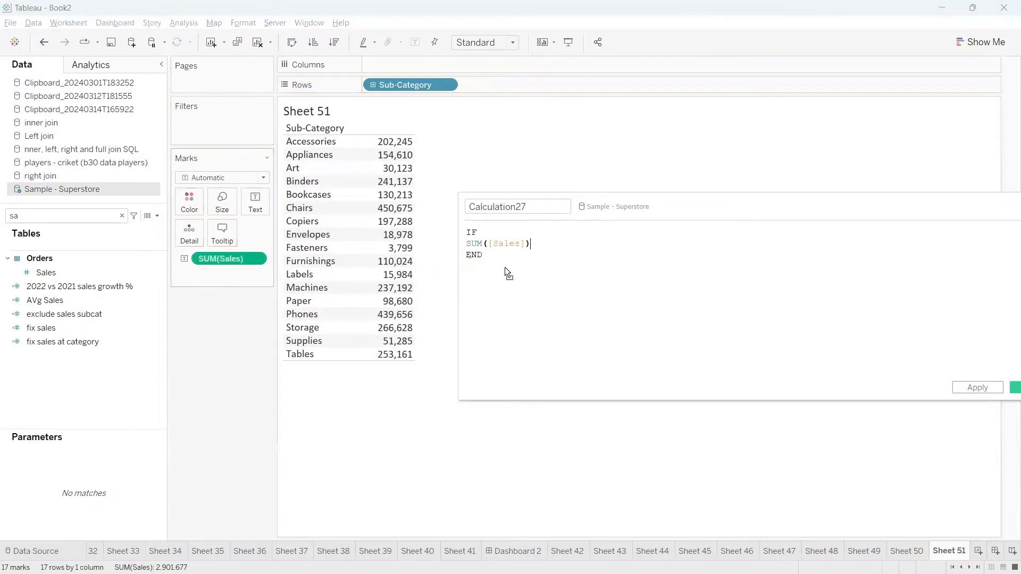
pyautogui.write('>=')
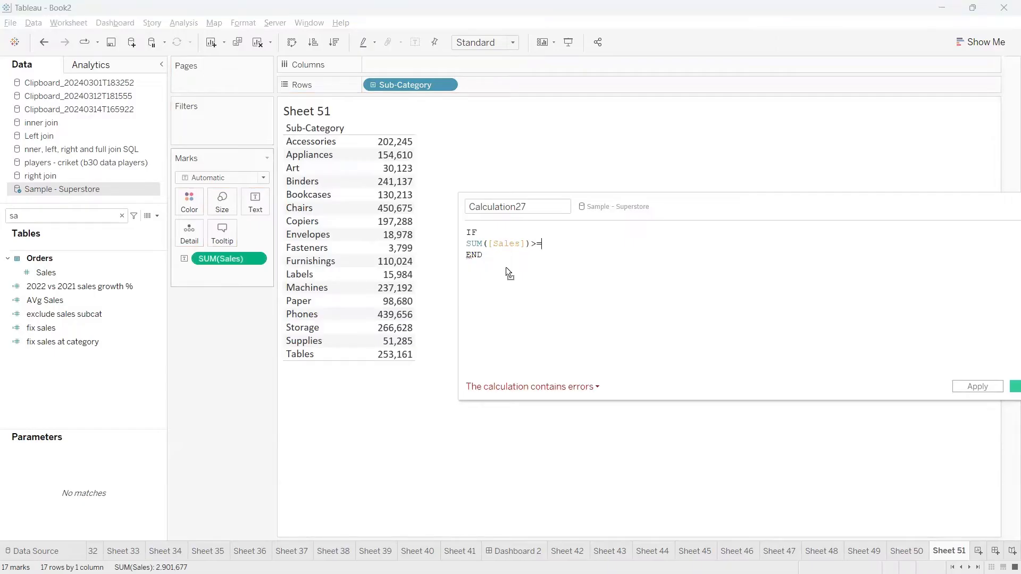
pyautogui.write('0 and')
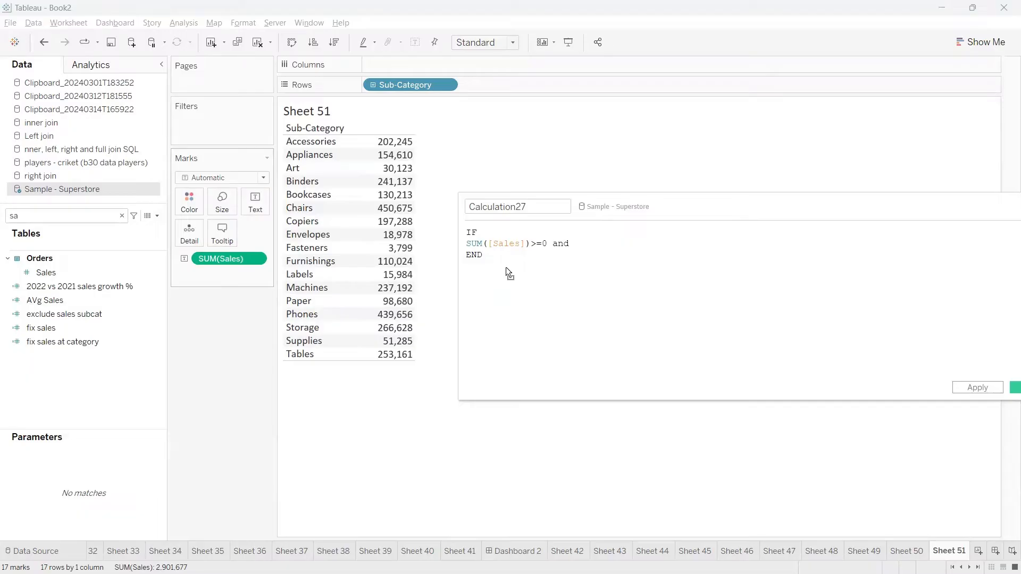
pyautogui.moveTo(231, 261); pyautogui.dragTo(672, 252)
pyautogui.write("<=50000 THEN '0-50k")
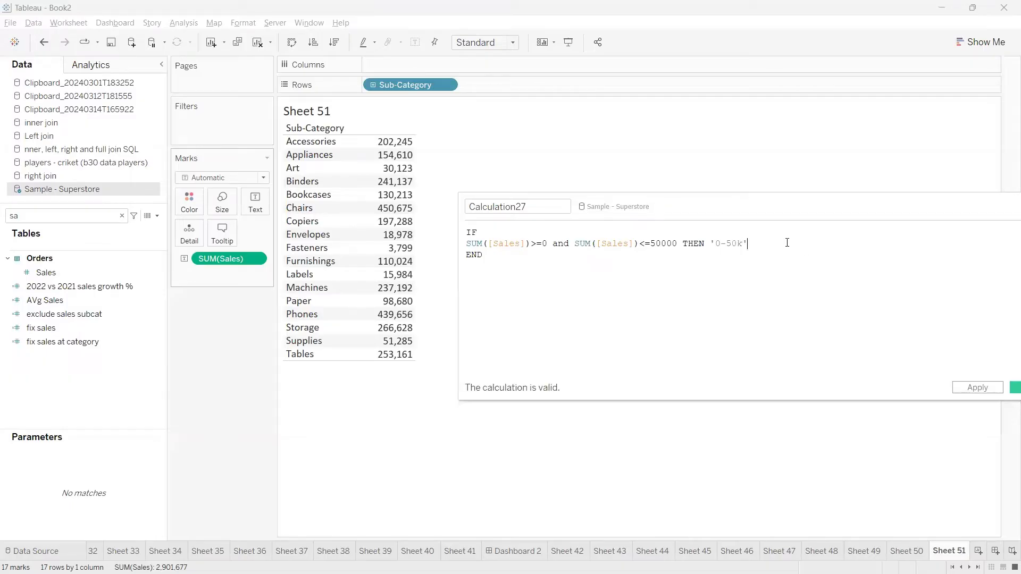
# Add an ELSEIF line by copying the first sales condition.
pyautogui.press('Return')
pyautogui.write('ELSEIF')
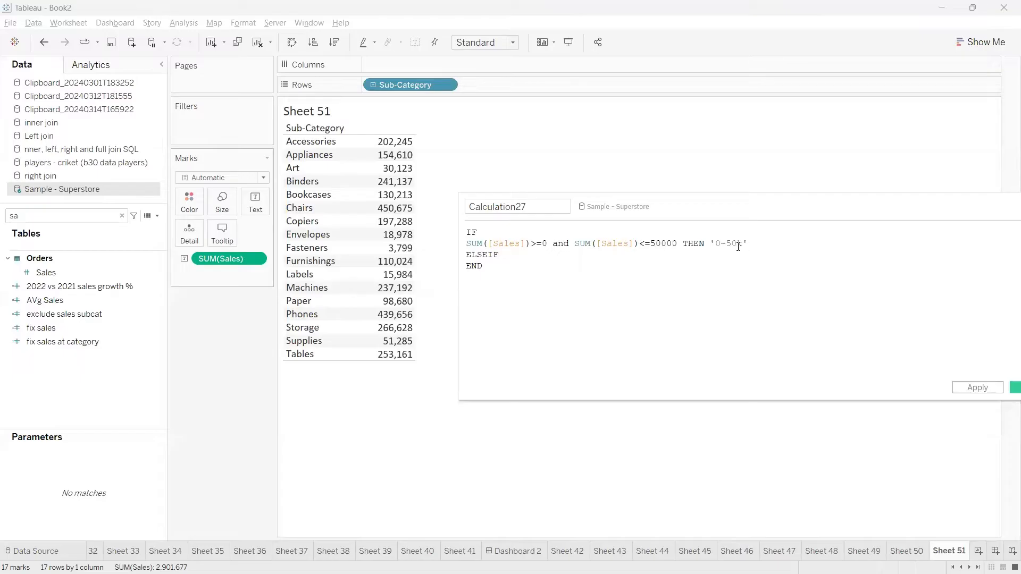
pyautogui.moveTo(747, 243); pyautogui.dragTo(462, 248)
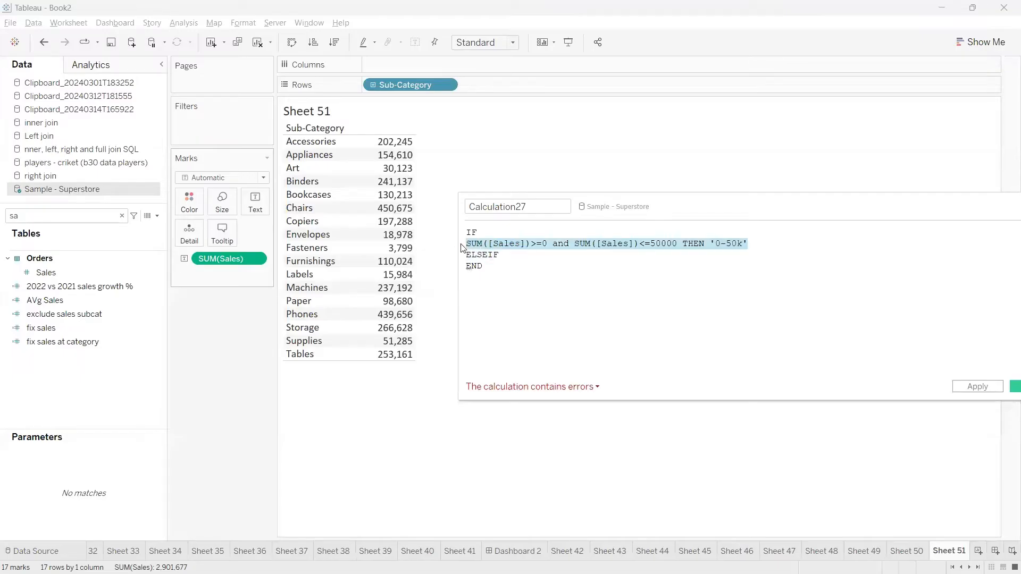
pyautogui.hotkey('ctrl', 'c')
pyautogui.click(510, 256)
pyautogui.hotkey('ctrl', 'v')
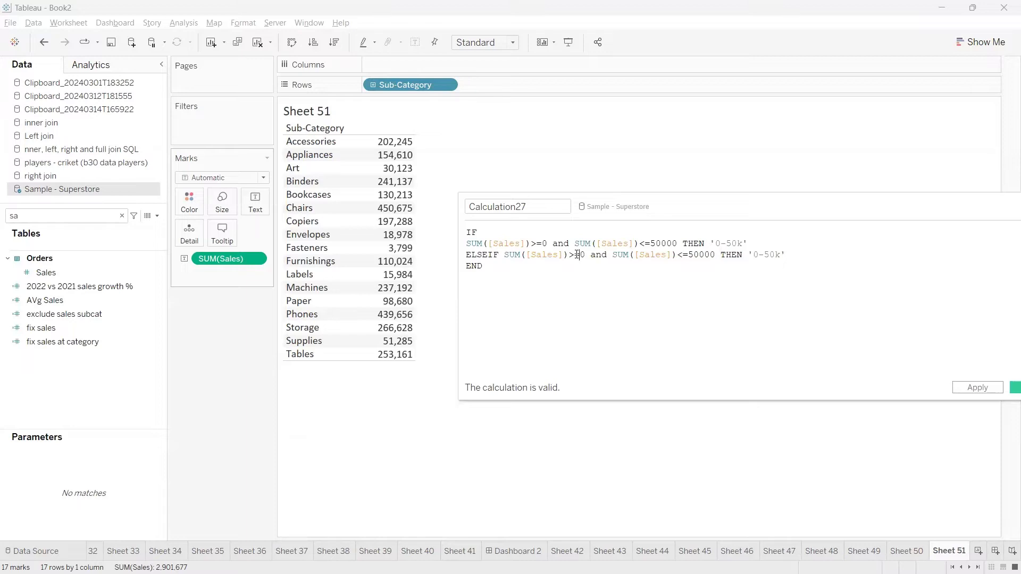
# Change the ELSEIF bounds to 50000 and 200000 with the label '50k-2L'.
pyautogui.click(579, 256)
pyautogui.write('5000')
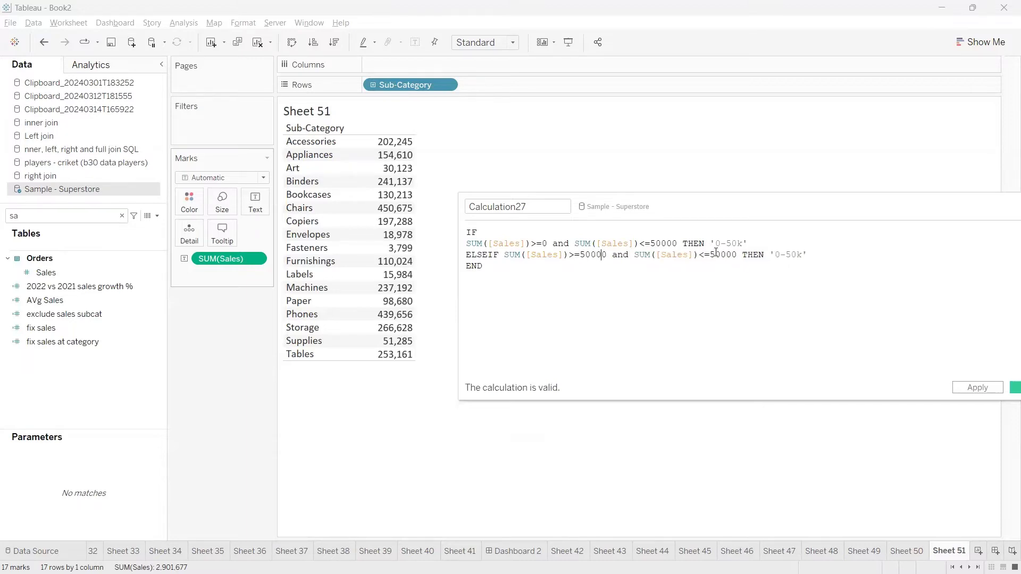
pyautogui.click(716, 254)
pyautogui.press('BackSpace')
pyautogui.write('20')
pyautogui.click(786, 253)
pyautogui.write('50')
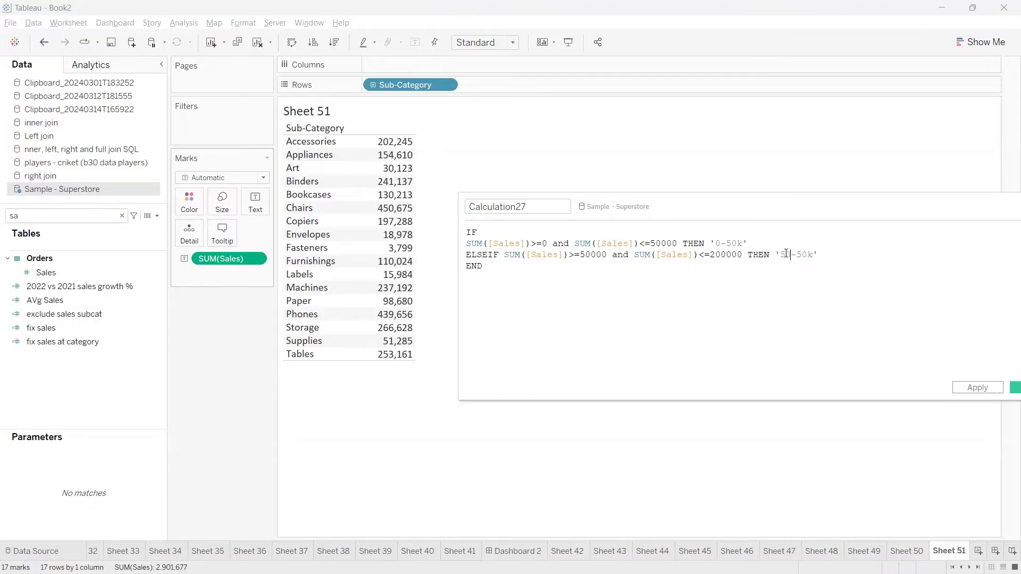
pyautogui.write('k')
pyautogui.doubleClick(808, 253)
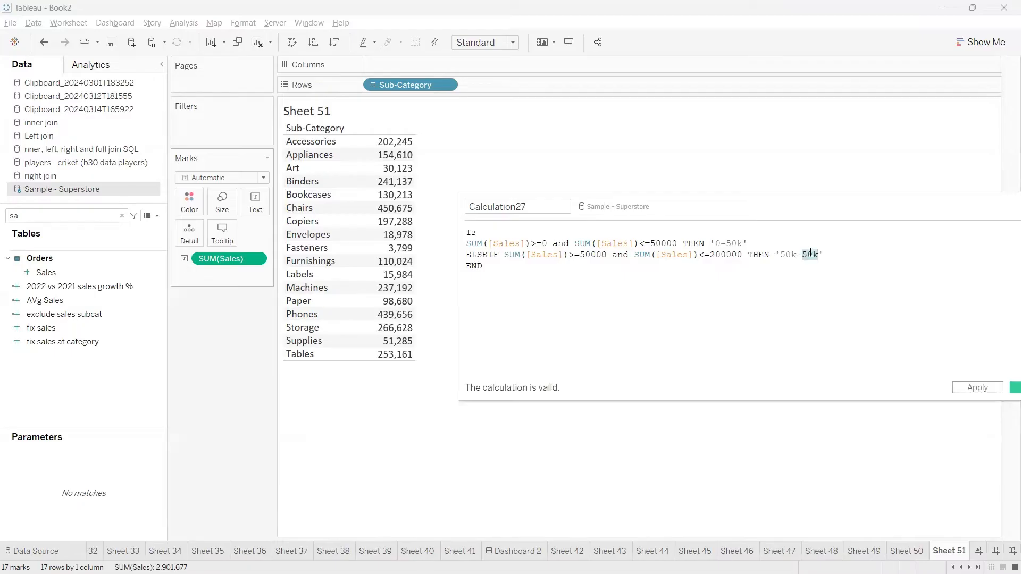
pyautogui.click(808, 255)
pyautogui.press('Delete')
pyautogui.press('Delete')
pyautogui.write('k')
pyautogui.press('BackSpace')
# Add an ELSE branch returning '>2L' before END.
pyautogui.press('Return')
pyautogui.write("ELSE '>2L")
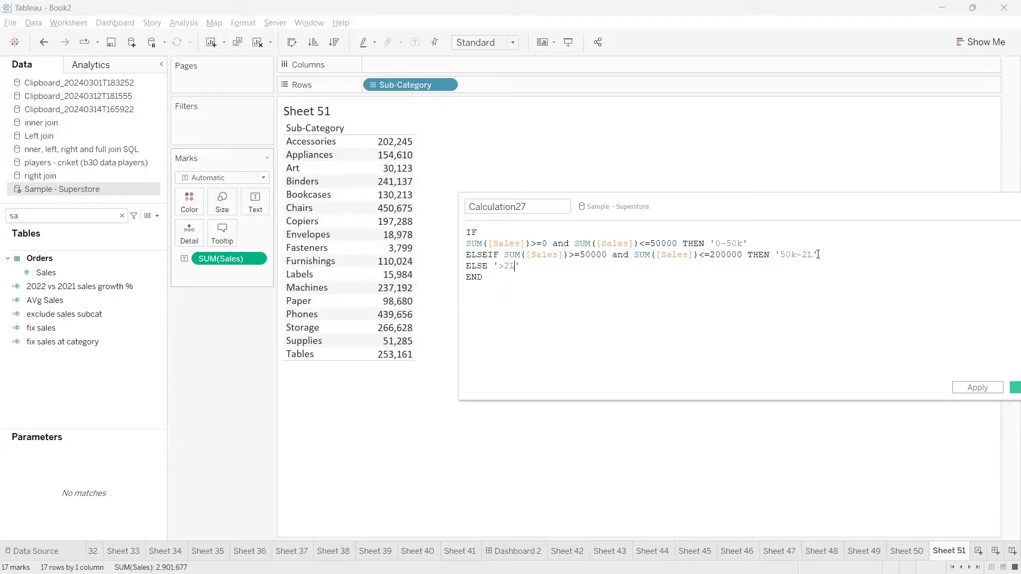
pyautogui.click(474, 207)
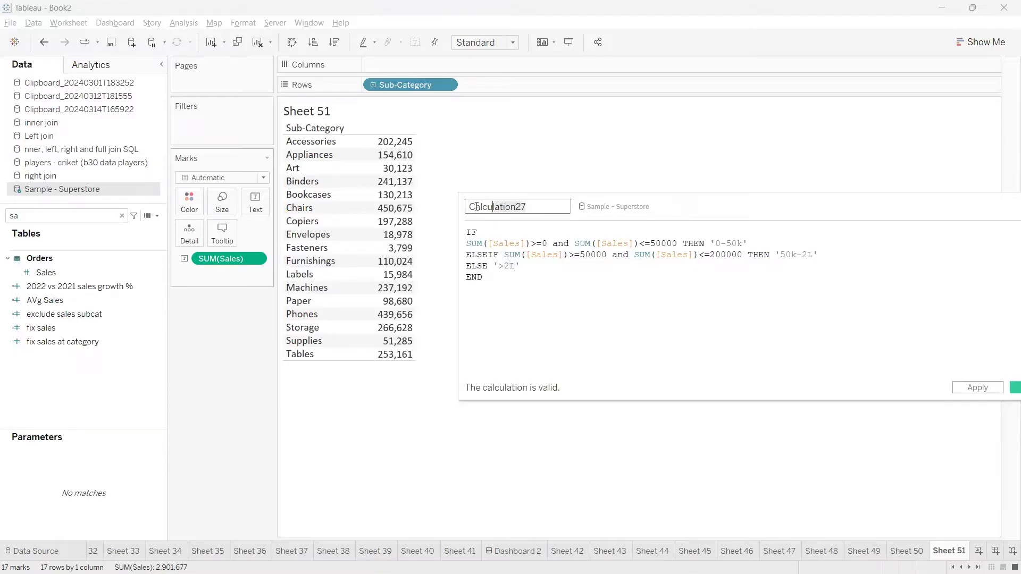
pyautogui.moveTo(485, 289); pyautogui.dragTo(470, 248)
pyautogui.click(502, 296)
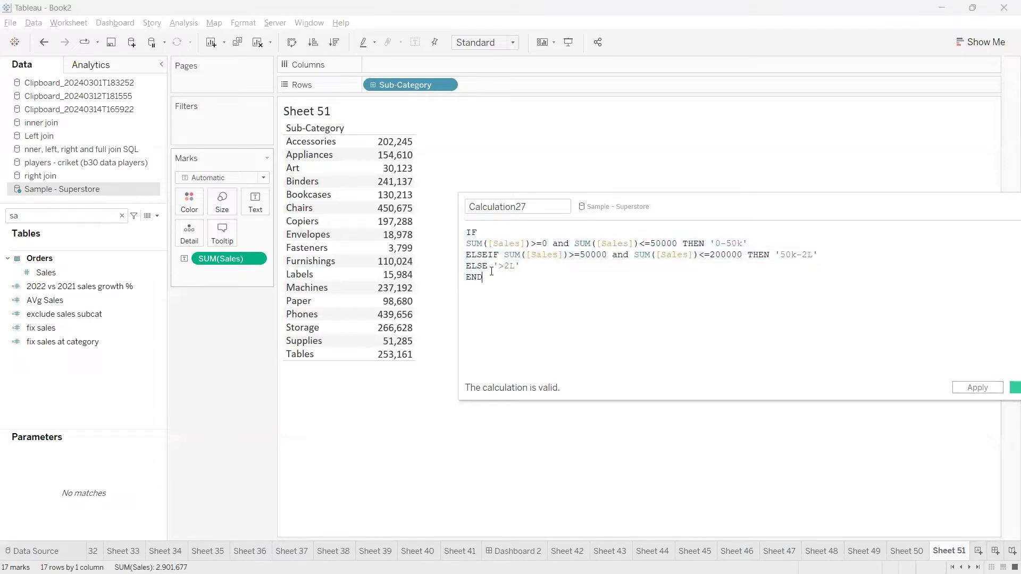
pyautogui.moveTo(491, 272); pyautogui.dragTo(472, 235)
pyautogui.click(491, 272)
pyautogui.moveTo(605, 218); pyautogui.dragTo(589, 248)
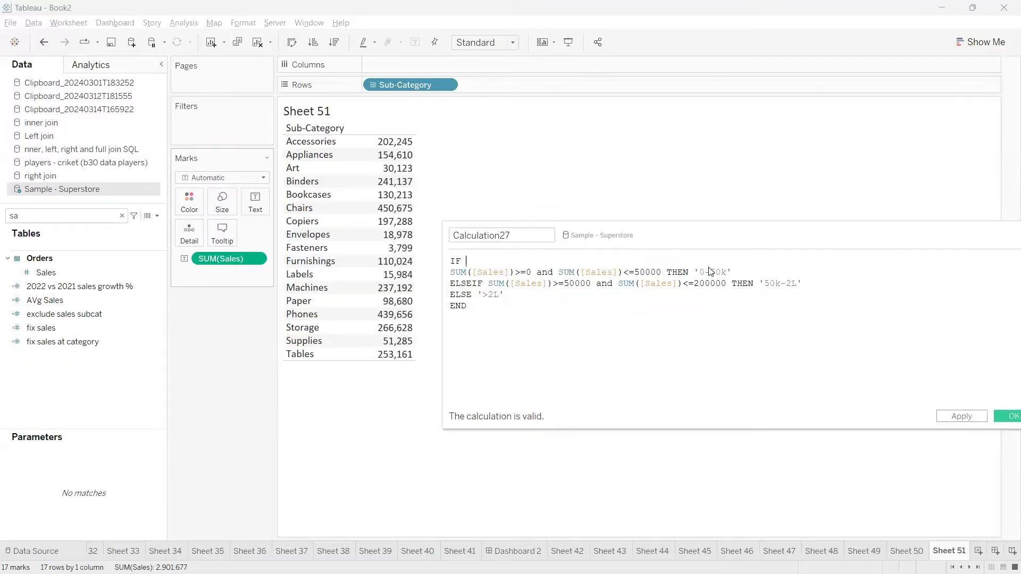
# Delete the redundant >=0 condition and save the formula.
pyautogui.moveTo(732, 273); pyautogui.dragTo(451, 275)
pyautogui.click(542, 279)
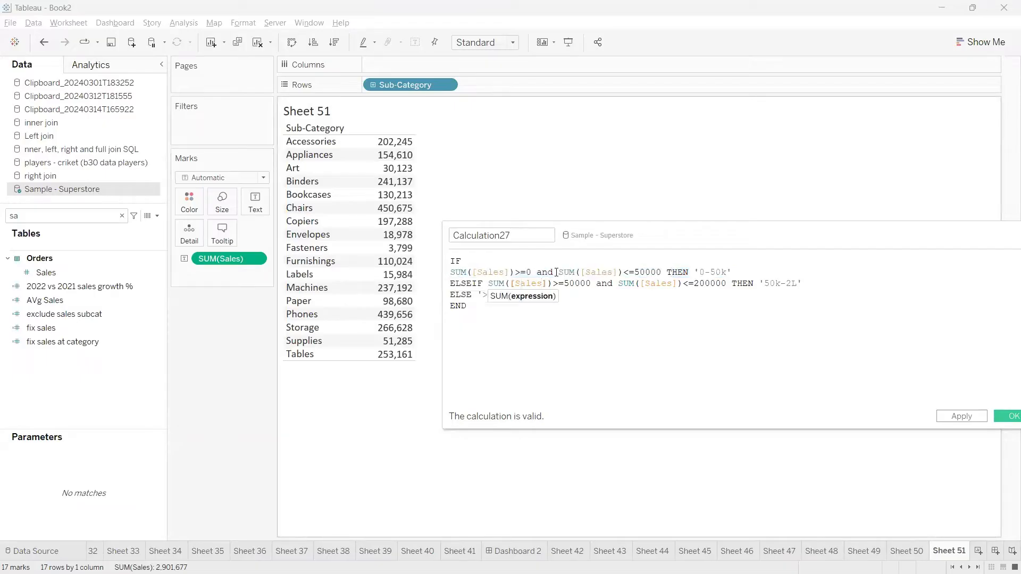
pyautogui.moveTo(557, 272); pyautogui.dragTo(453, 274)
pyautogui.press('BackSpace')
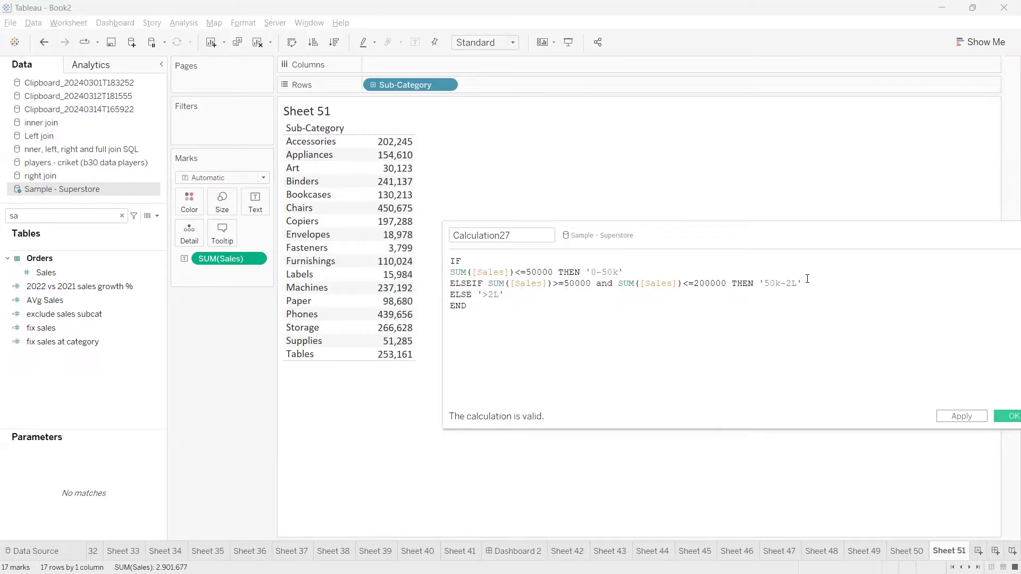
pyautogui.moveTo(808, 279); pyautogui.dragTo(572, 282)
pyautogui.click(574, 283)
pyautogui.moveTo(511, 295); pyautogui.dragTo(449, 286)
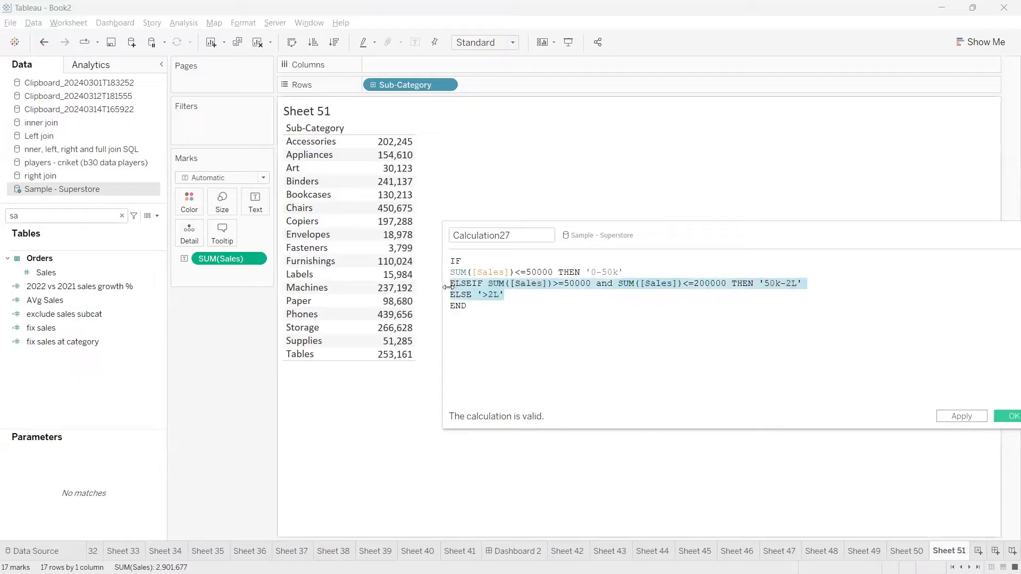
pyautogui.click(506, 296)
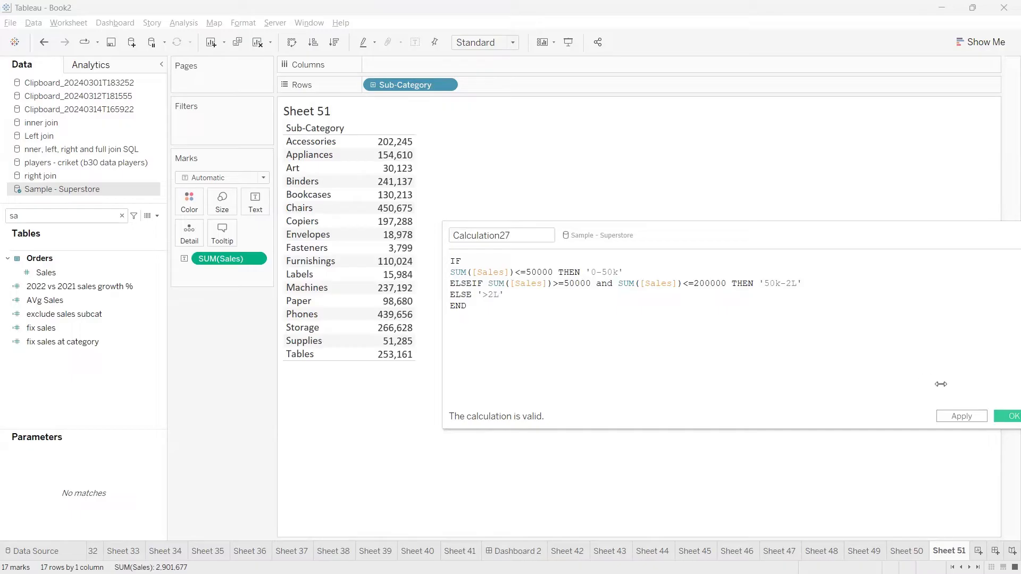
pyautogui.click(1006, 415)
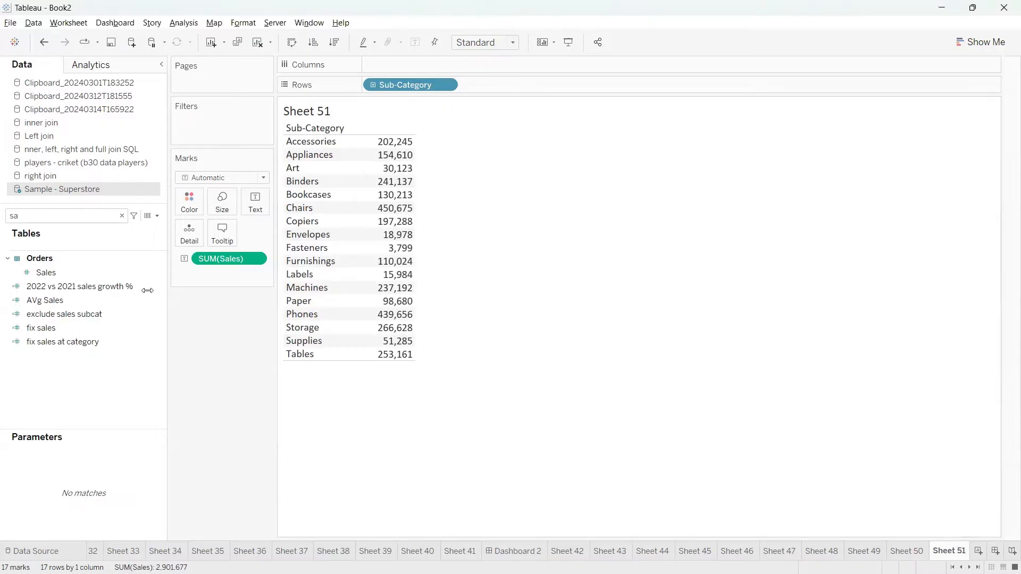
# Add Calculation27 to Rows before Sub-Category, banding rows into 0-50k, 50k-2L and >2L.
pyautogui.click(53, 220)
pyautogui.write('2')
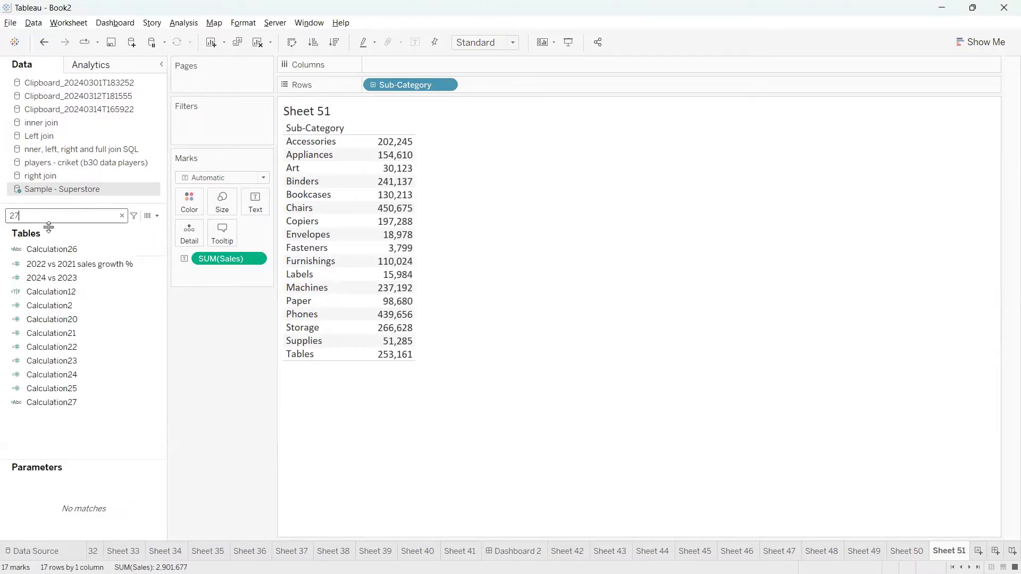
pyautogui.write('7')
pyautogui.click(71, 260)
pyautogui.moveTo(71, 262); pyautogui.dragTo(382, 90)
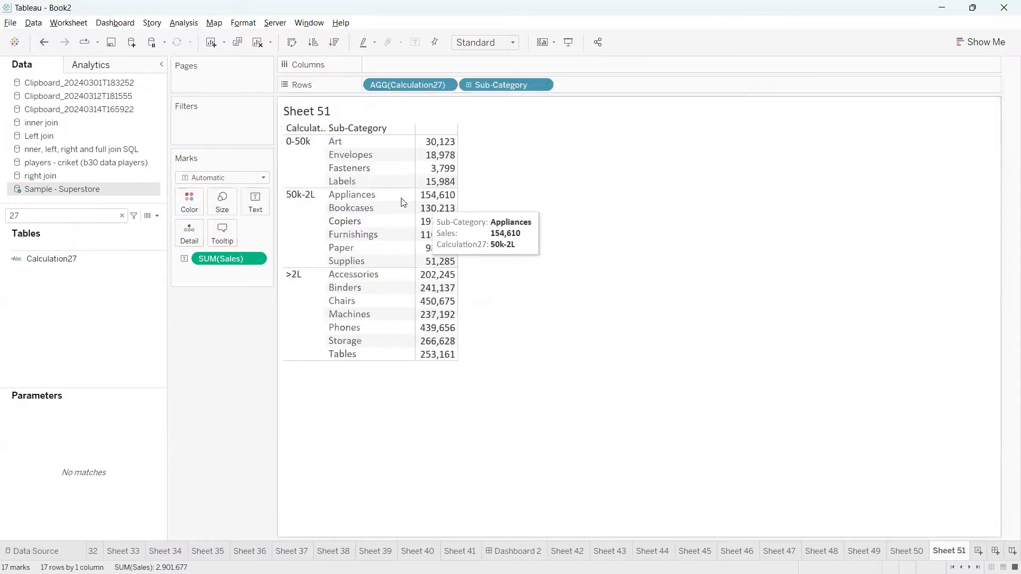
pyautogui.click(308, 173)
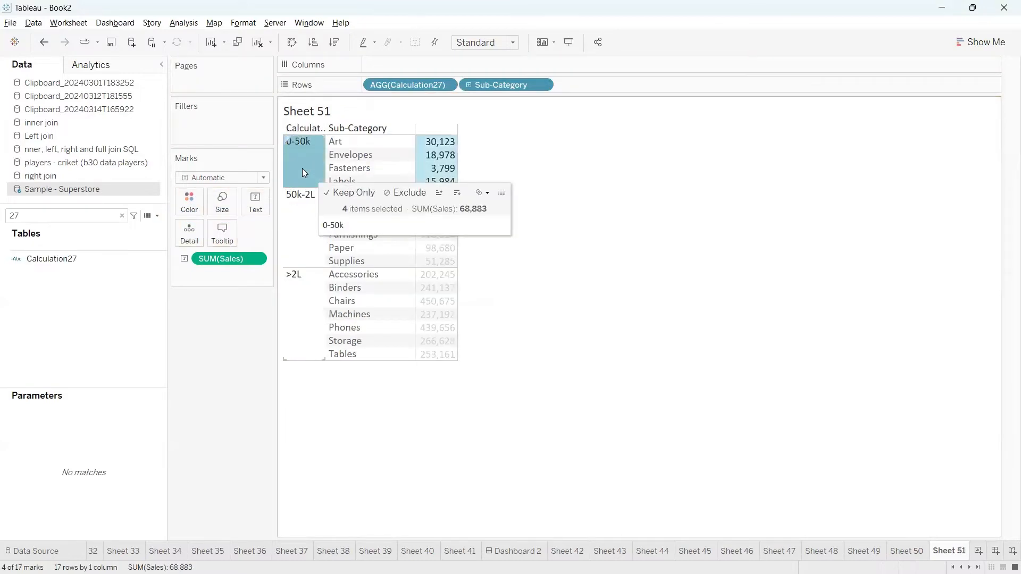
pyautogui.click(302, 168)
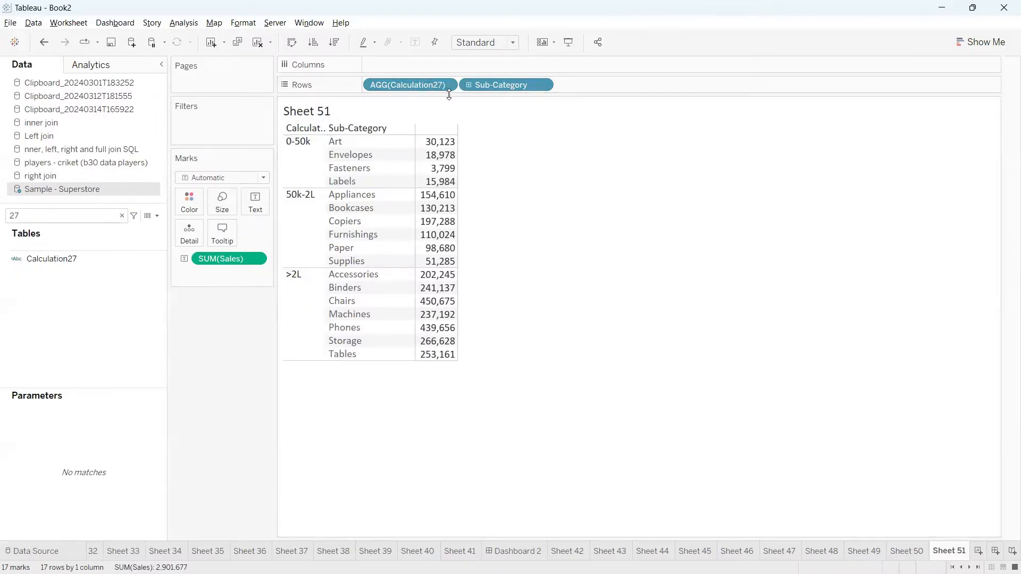
pyautogui.moveTo(483, 86); pyautogui.dragTo(530, 143)
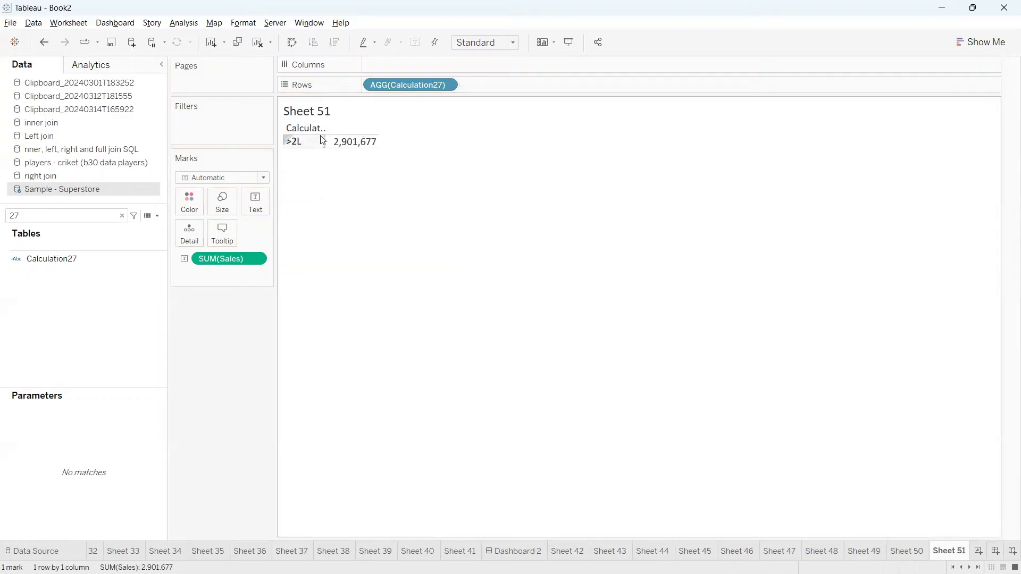
pyautogui.click(43, 42)
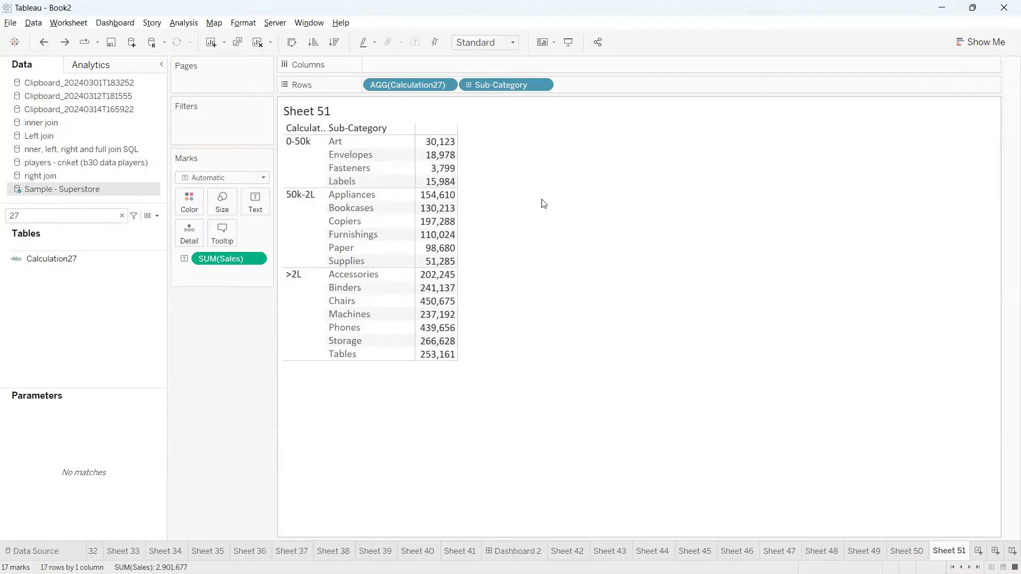
# Filter Calculation27 to 0-50k only, leaving Art, Envelopes, Fasteners and Labels.
pyautogui.click(444, 86)
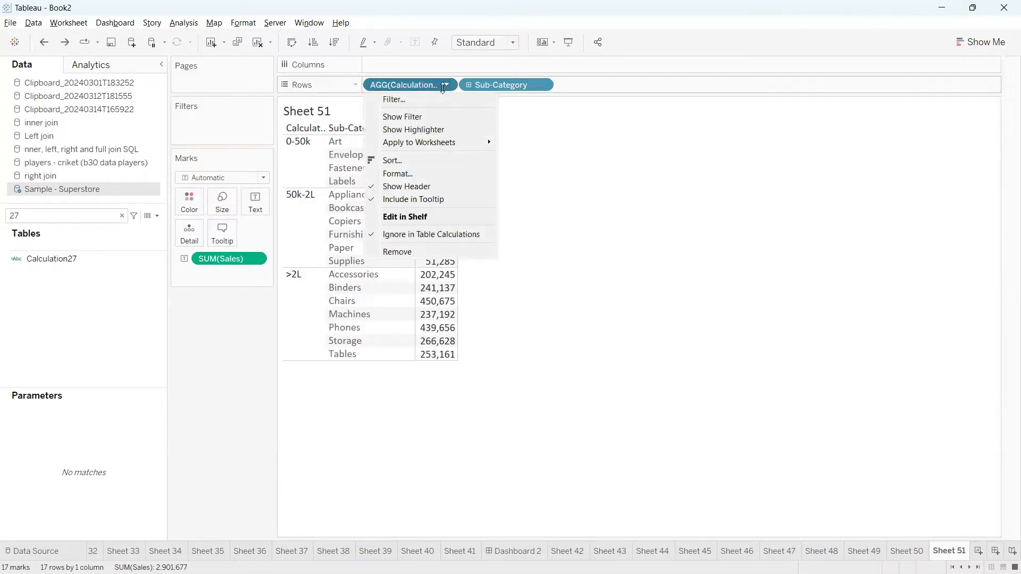
pyautogui.click(423, 116)
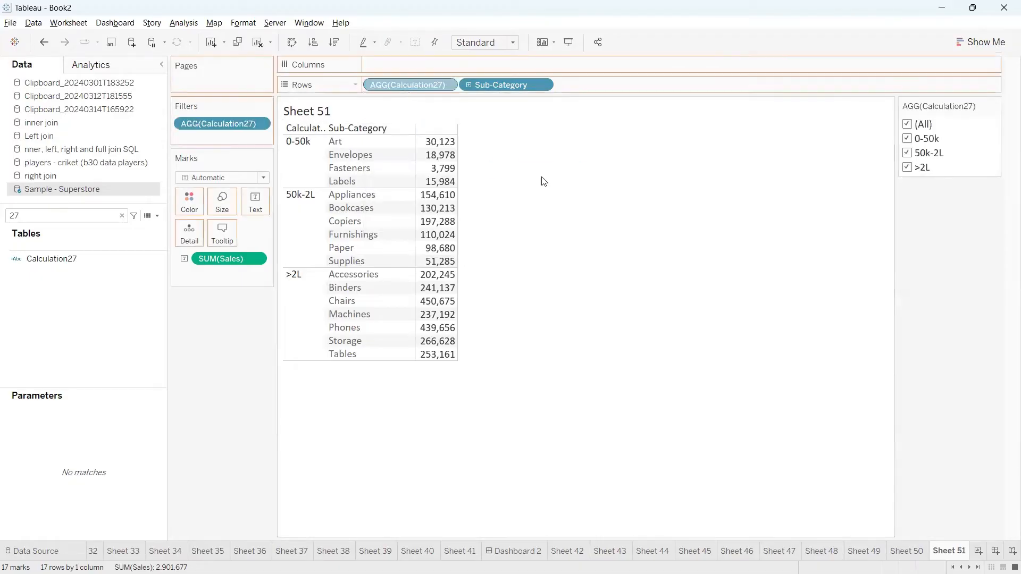
pyautogui.moveTo(543, 182); pyautogui.dragTo(544, 181)
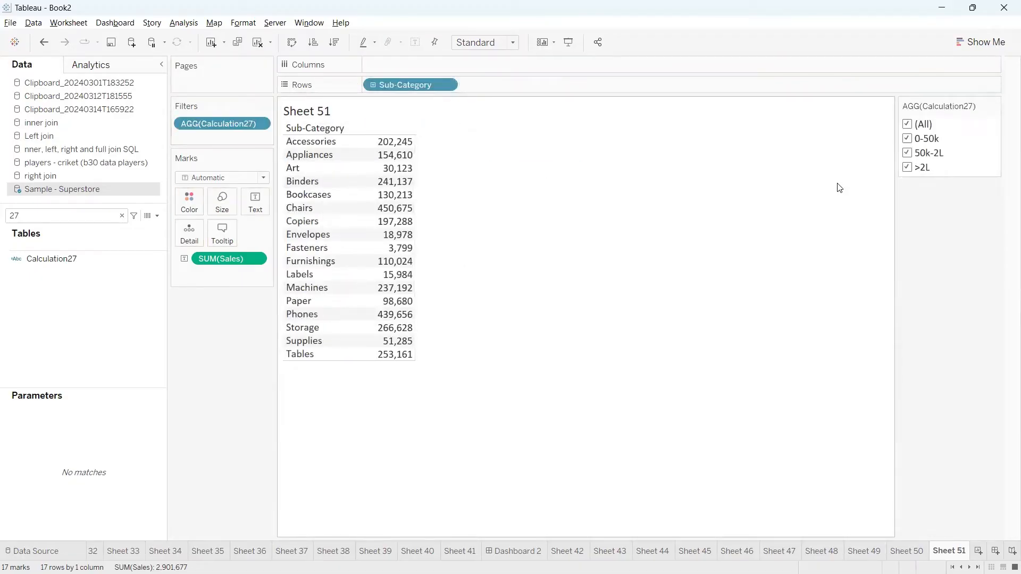
pyautogui.click(908, 124)
pyautogui.click(907, 139)
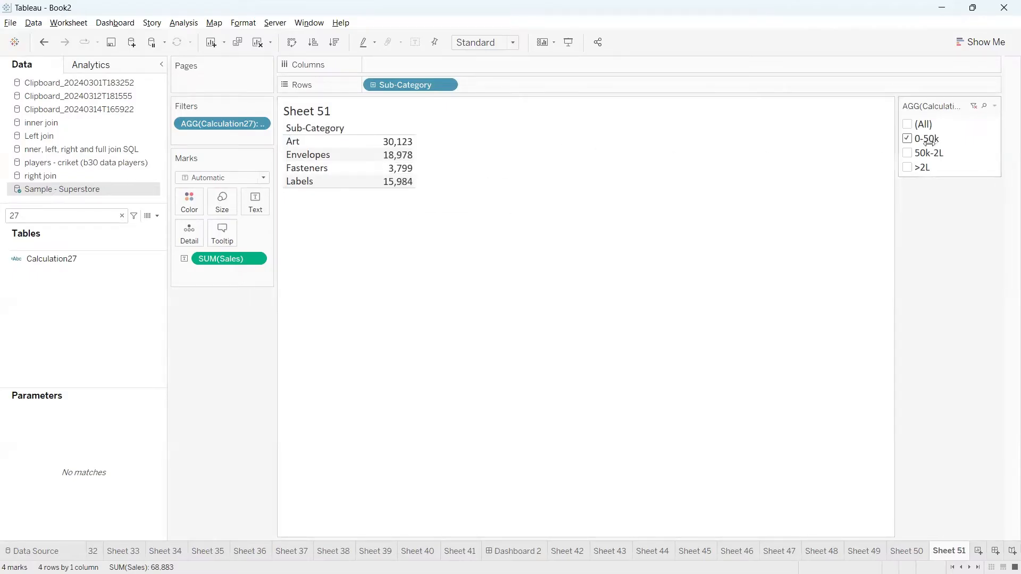
pyautogui.click(122, 215)
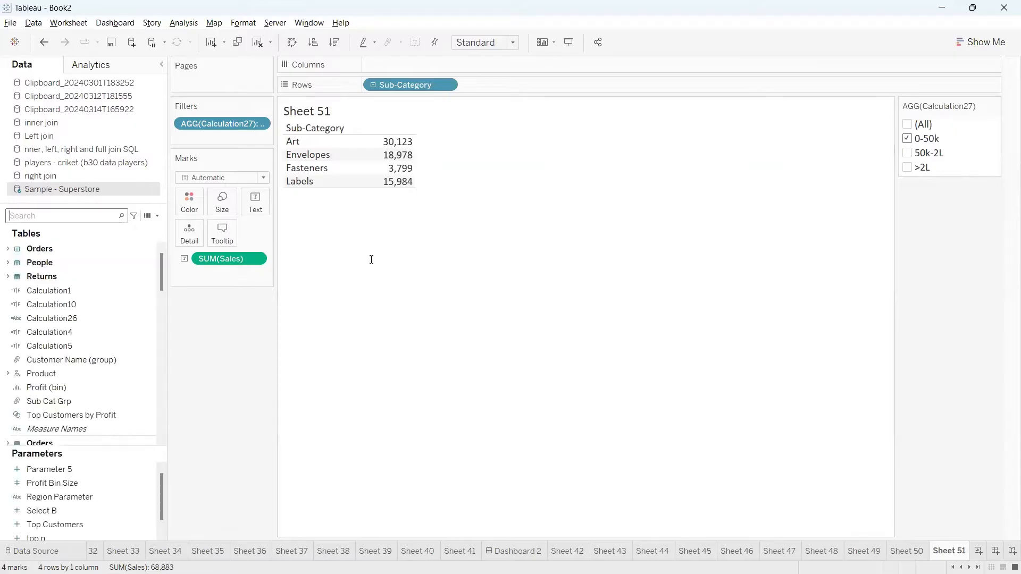
# Create Sheet 52 and open a new calculated field editor on it.
pyautogui.click(979, 551)
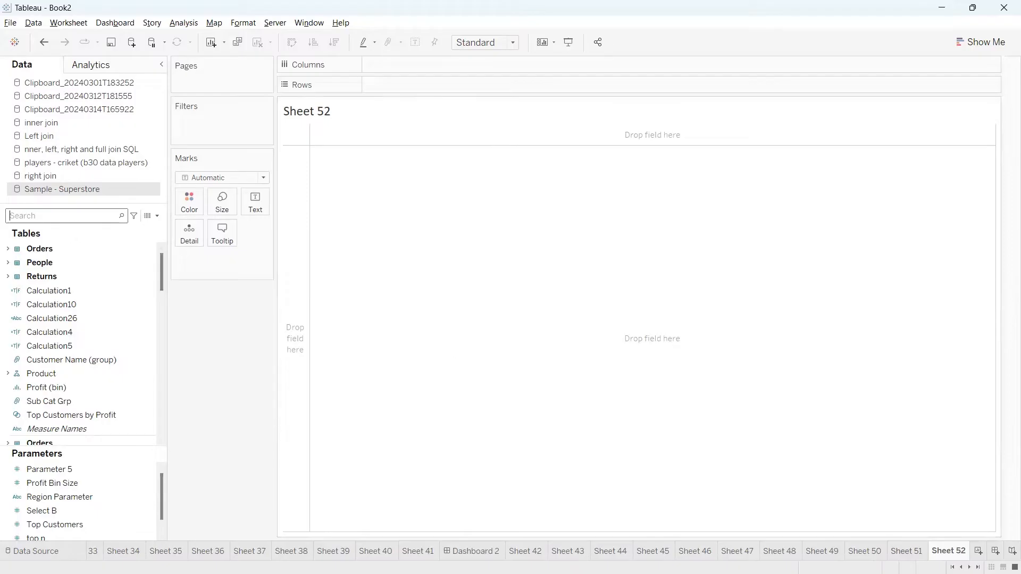
pyautogui.click(907, 545)
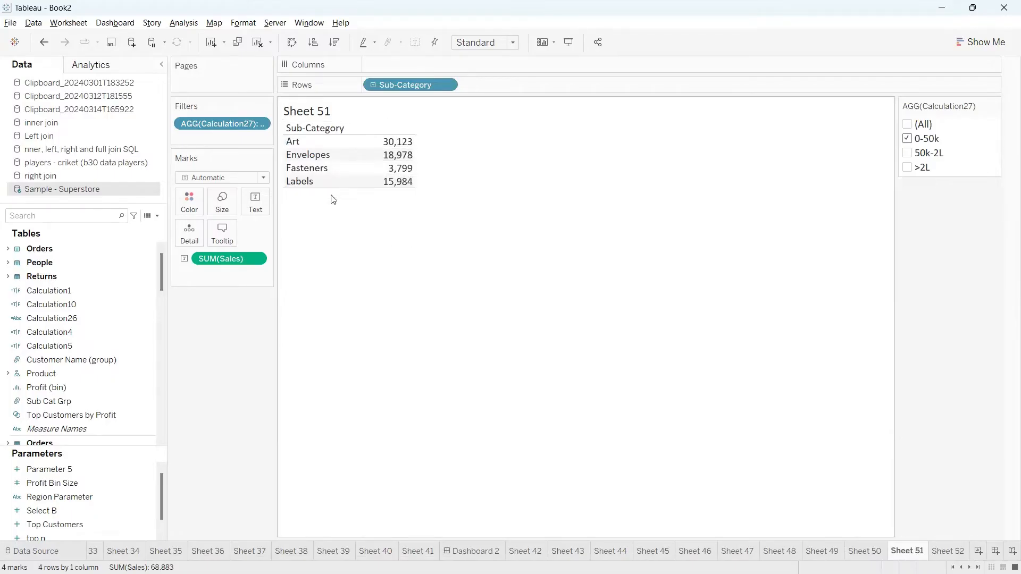
pyautogui.click(157, 216)
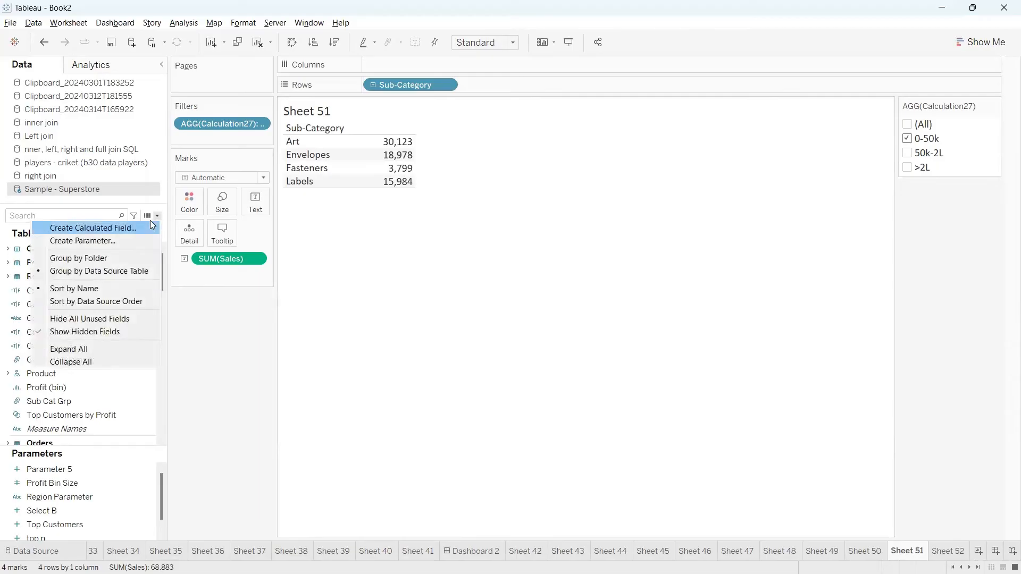
pyautogui.click(150, 224)
pyautogui.click(438, 305)
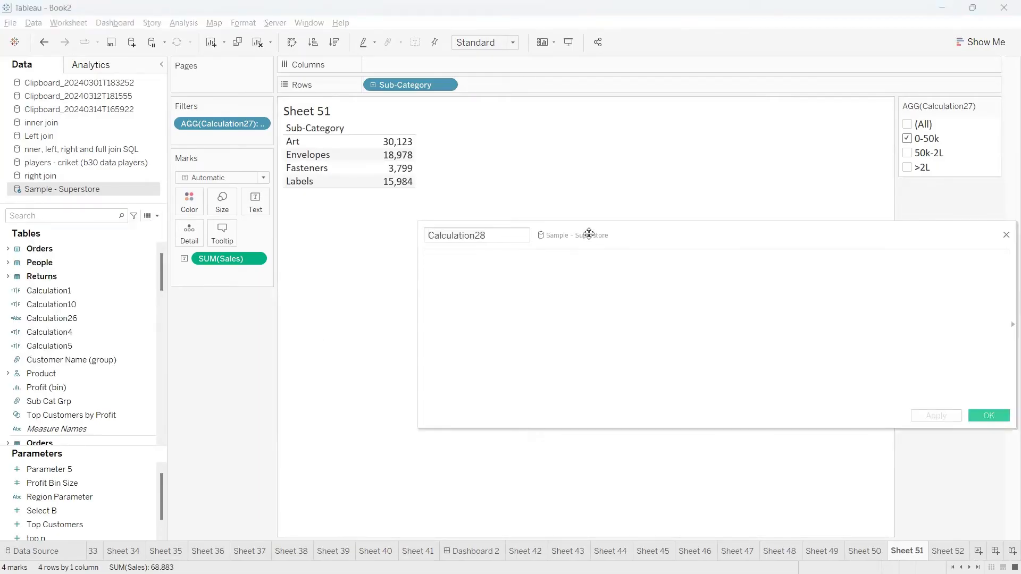
pyautogui.moveTo(589, 234); pyautogui.dragTo(431, 268)
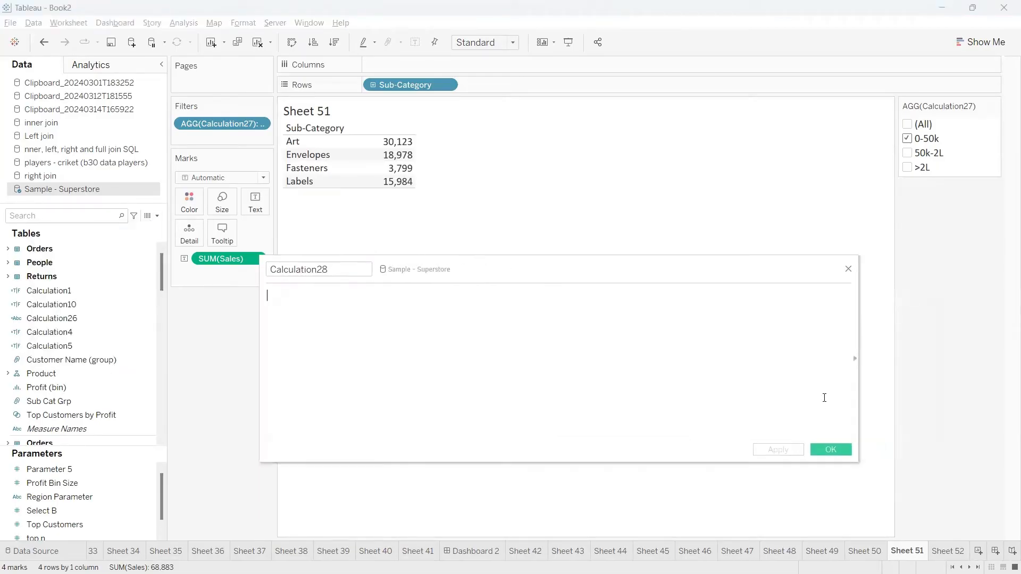
pyautogui.click(963, 550)
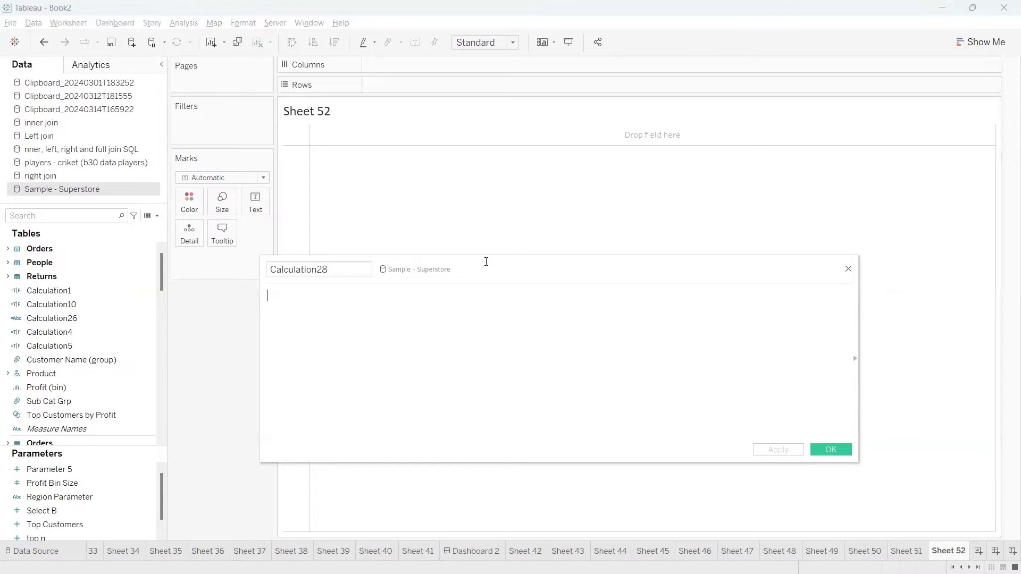
pyautogui.moveTo(486, 262); pyautogui.dragTo(523, 261)
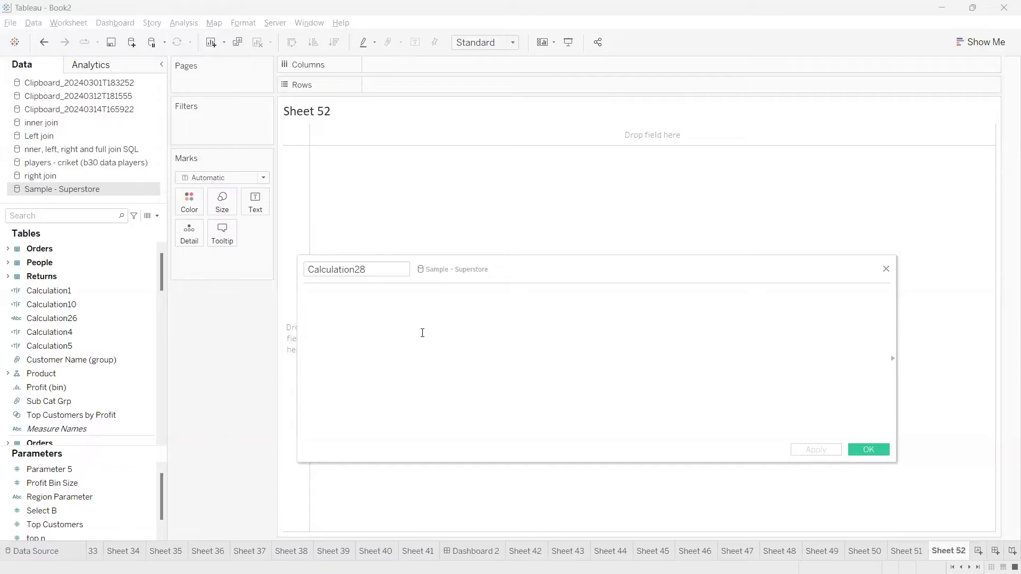
# Enter the condition [Sales]<=1000 in the formula, dropping a trial SUM wrapper.
pyautogui.write('sl')
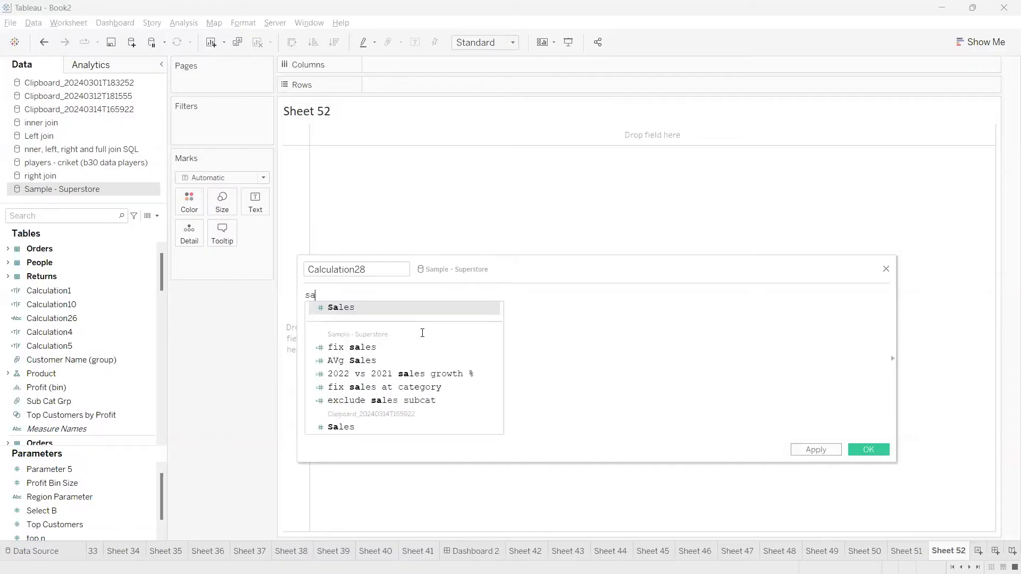
pyautogui.press('Return')
pyautogui.write('<=10000')
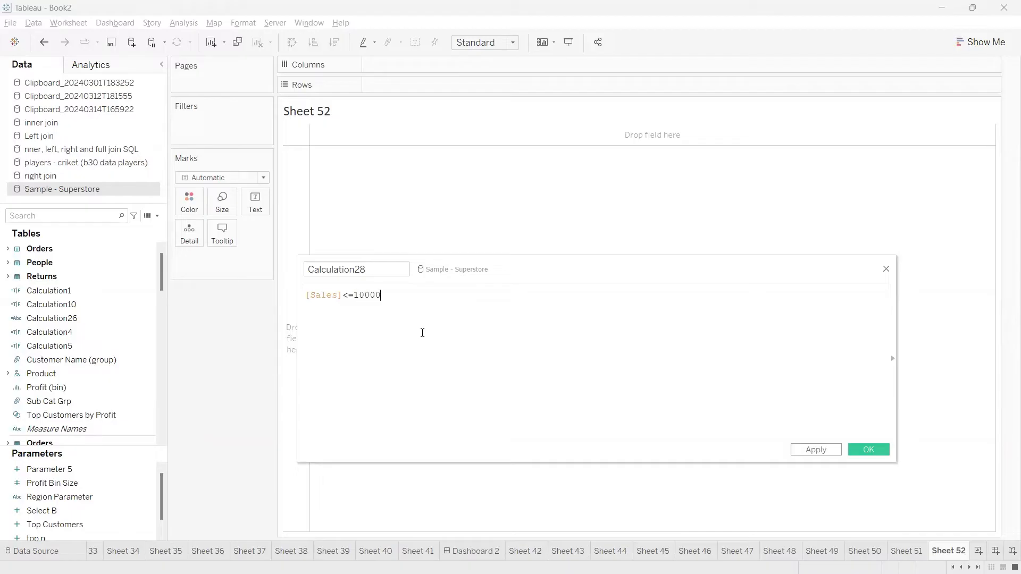
pyautogui.press('BackSpace')
pyautogui.press('Home')
pyautogui.press('Return')
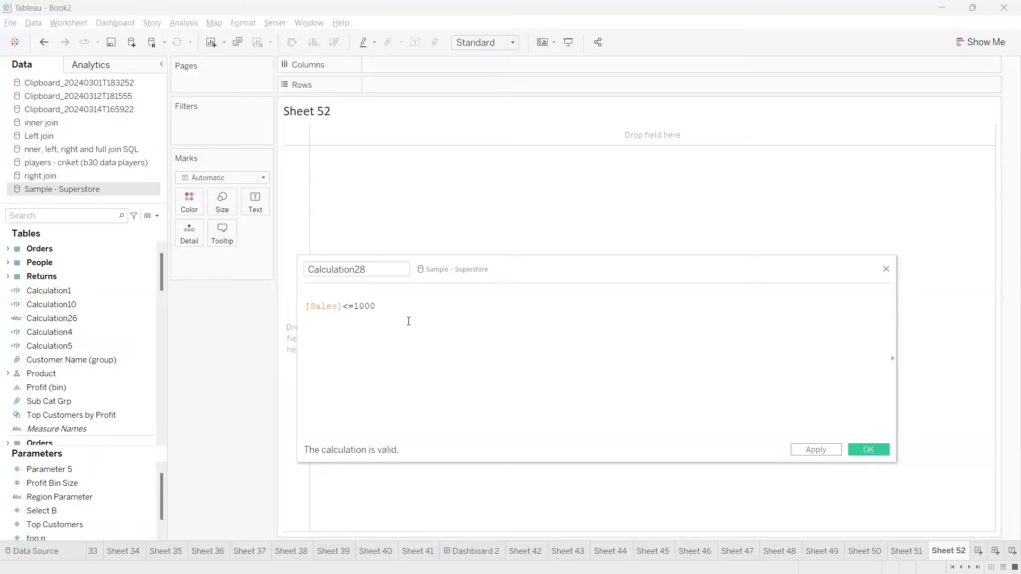
pyautogui.hotkey('ctrl', 'a')
pyautogui.click(326, 315)
pyautogui.write('(')
pyautogui.press('Left')
pyautogui.write('sum')
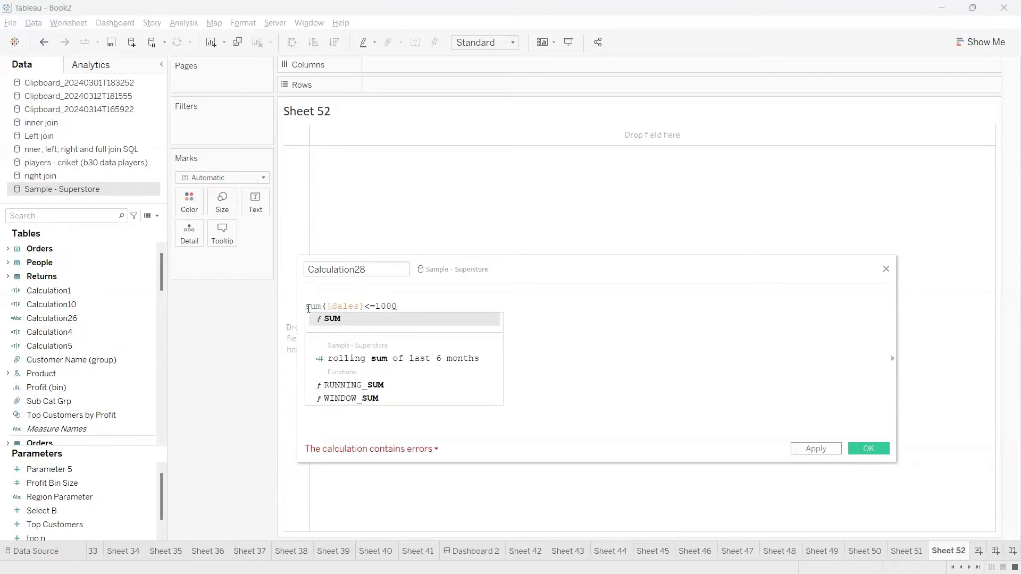
pyautogui.press('BackSpace')
pyautogui.press('BackSpace')
pyautogui.press('BackSpace')
pyautogui.press('Delete')
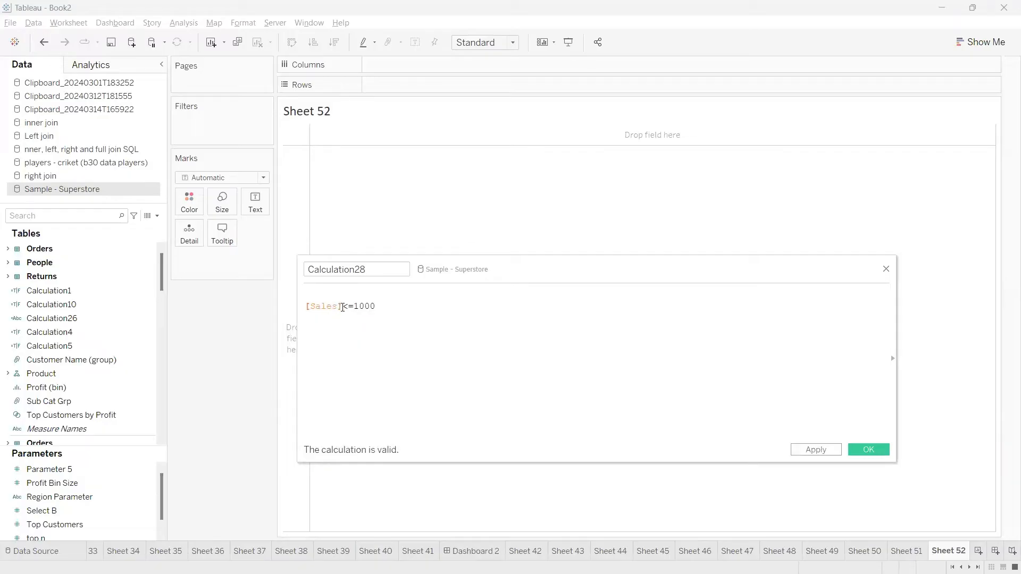
# Complete the formula as IF [Sales]<=1000 THEN '<1k' ELSE '>1k' END.
pyautogui.doubleClick(330, 306)
pyautogui.moveTo(395, 304); pyautogui.dragTo(298, 311)
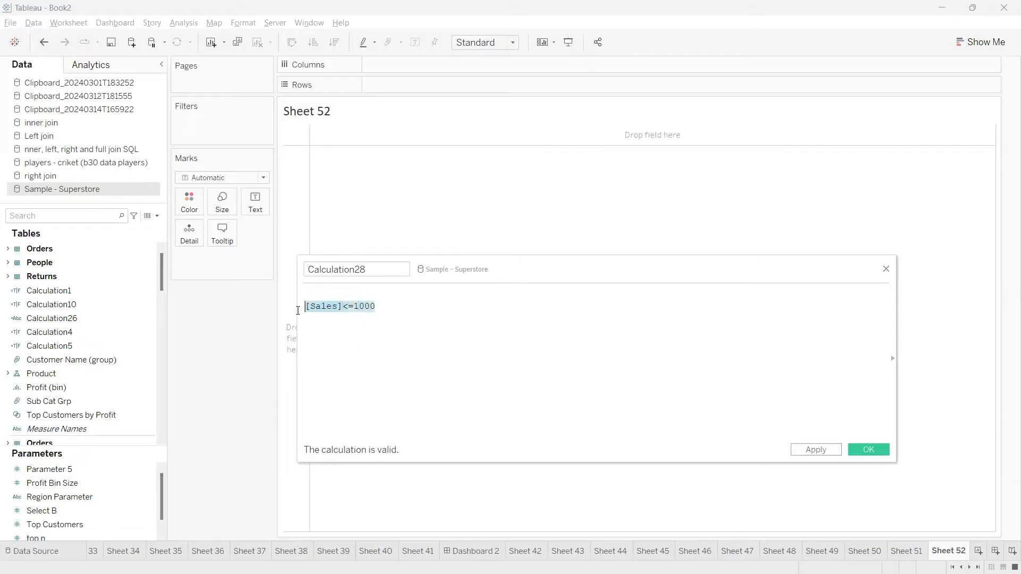
pyautogui.click(365, 316)
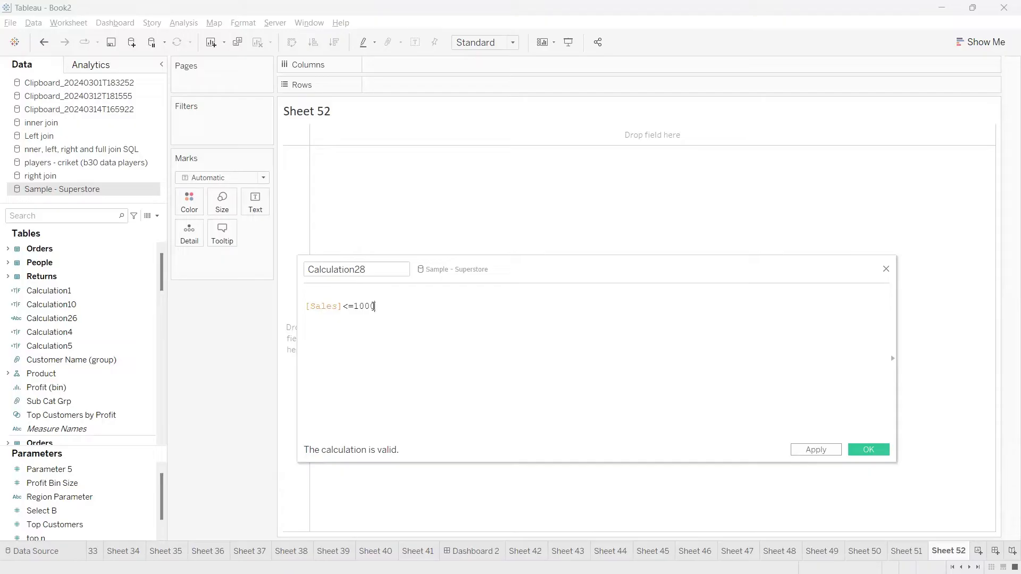
pyautogui.moveTo(374, 307); pyautogui.dragTo(306, 308)
pyautogui.click(306, 292)
pyautogui.write('IF')
pyautogui.click(404, 306)
pyautogui.write('THEN')
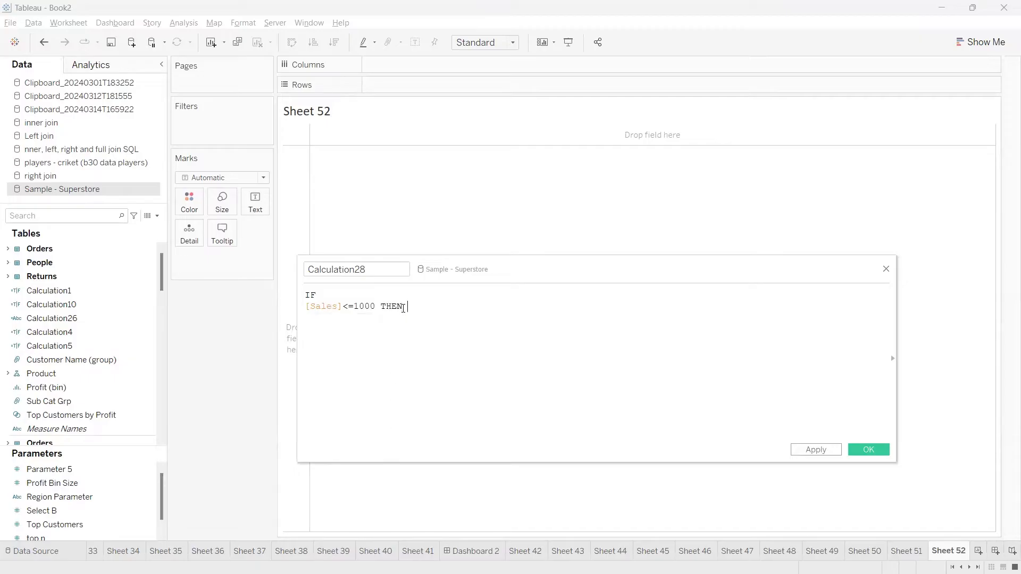
pyautogui.write(" '")
pyautogui.write('<1')
pyautogui.write("k' ")
pyautogui.write("ELSE '")
pyautogui.write('>1k')
pyautogui.press('Return')
pyautogui.write('END')
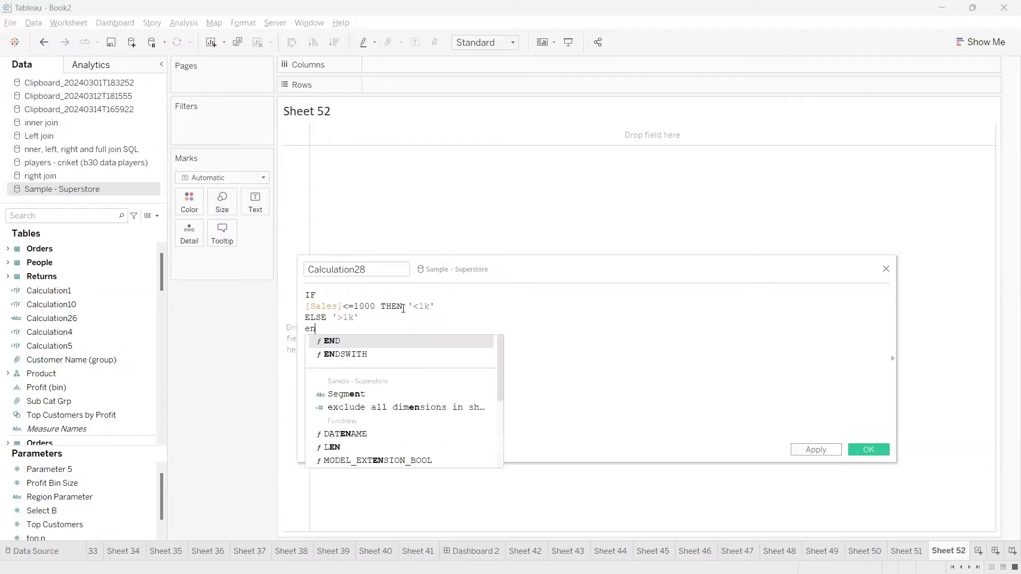
pyautogui.moveTo(392, 270); pyautogui.dragTo(299, 260)
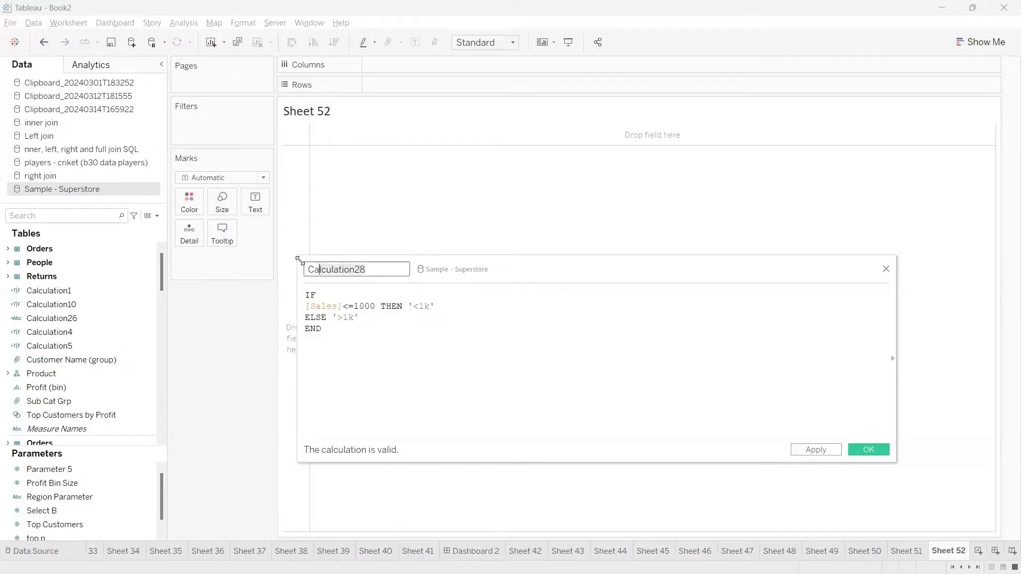
# Save Calculation28 under its default name and list its <1k and >1k values on Rows.
pyautogui.click(877, 451)
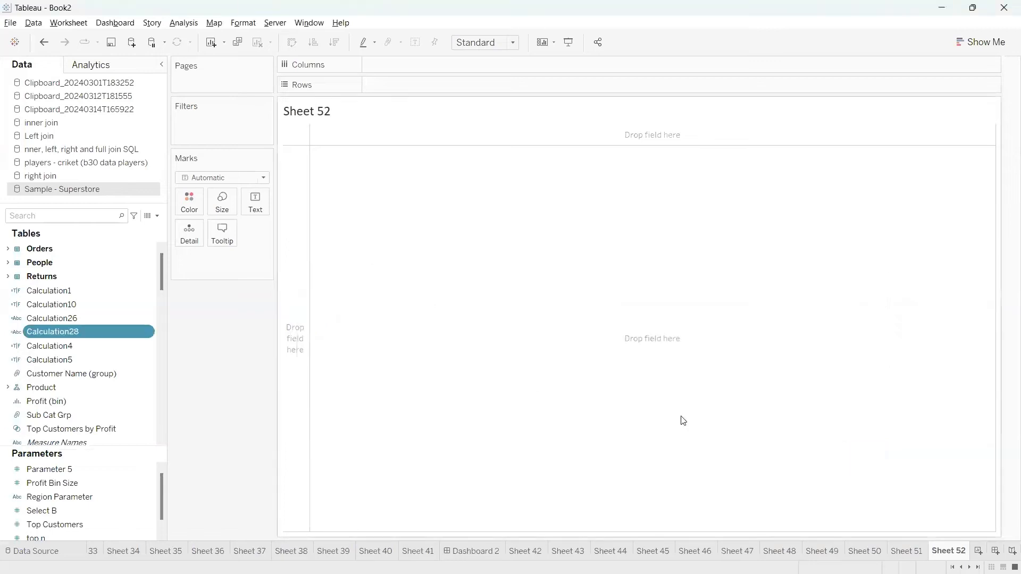
pyautogui.click(72, 332)
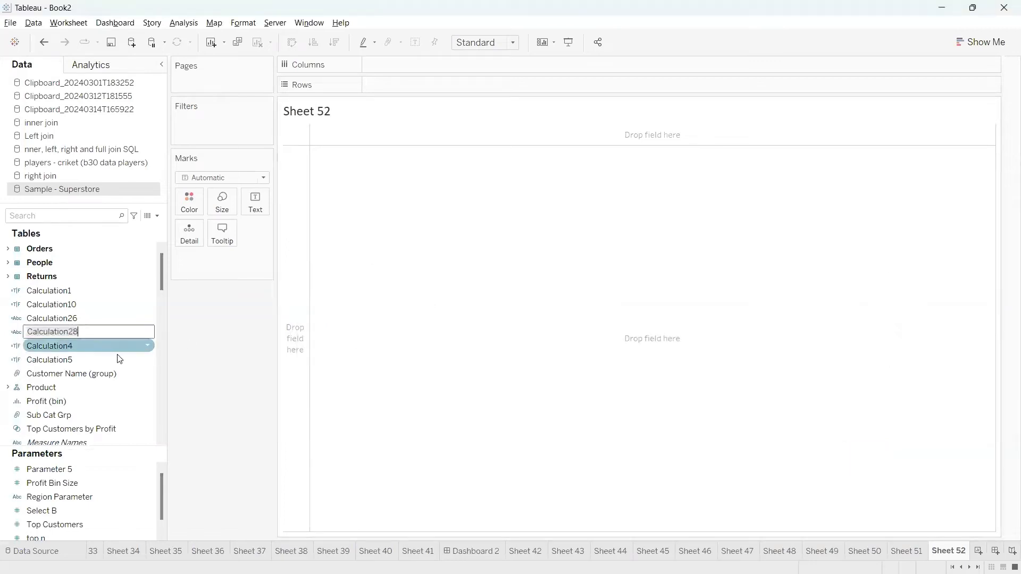
pyautogui.click(189, 348)
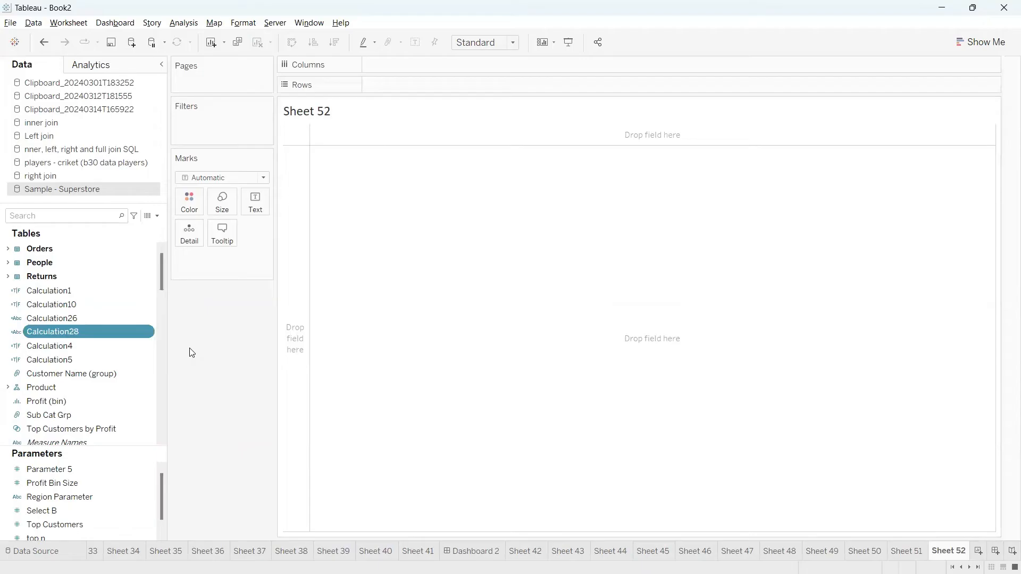
pyautogui.click(68, 328)
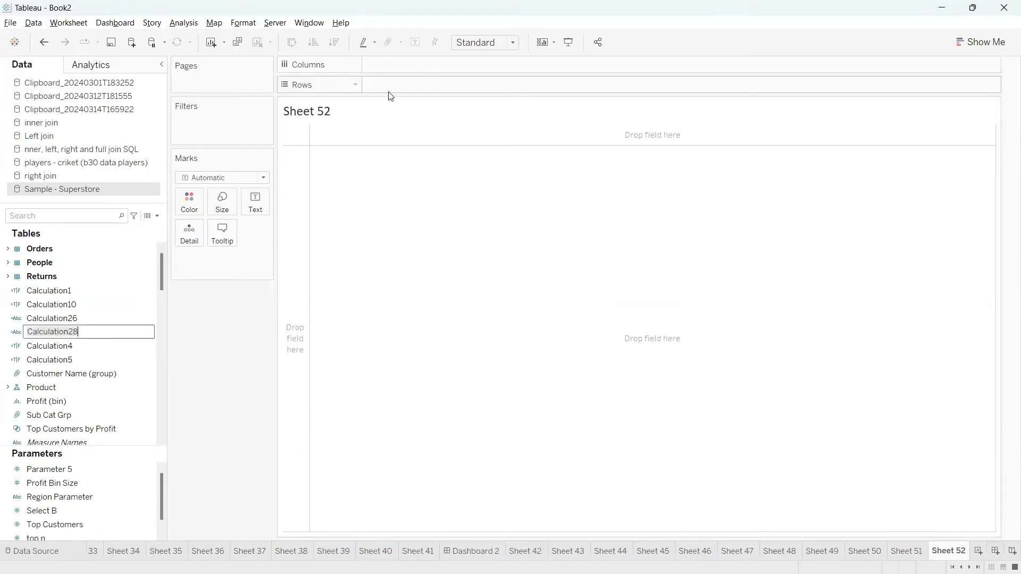
pyautogui.click(198, 299)
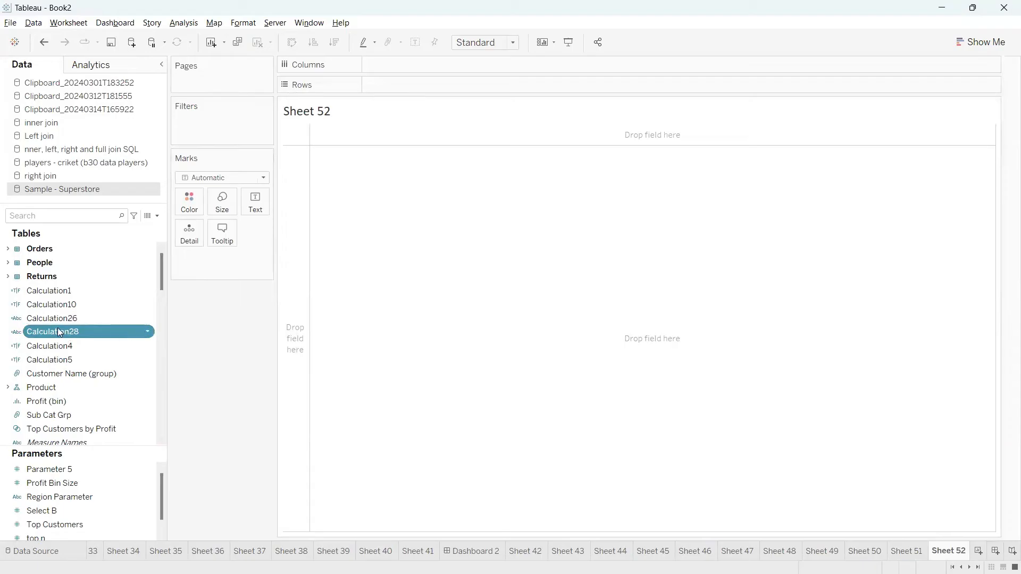
pyautogui.moveTo(60, 333); pyautogui.dragTo(387, 87)
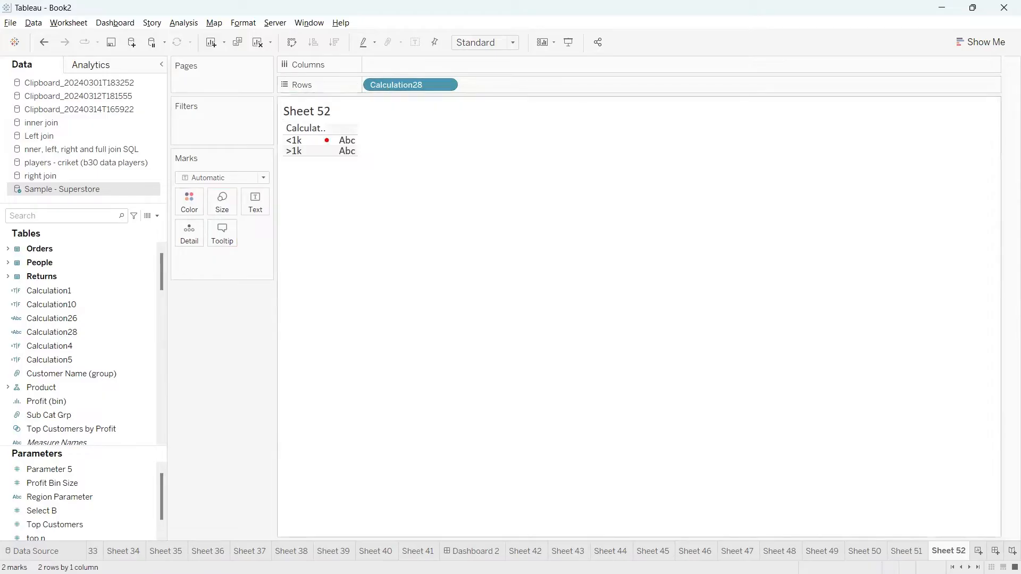
pyautogui.moveTo(279, 137)
pyautogui.mouseDown()
pyautogui.moveTo(288, 130)
pyautogui.moveTo(287, 143)
pyautogui.mouseUp()
pyautogui.press('Escape')
# Add Sales to the text (<1k 1,631,782; >1k 1,269,894) and start Sheet 53.
pyautogui.click(84, 216)
pyautogui.write('sa')
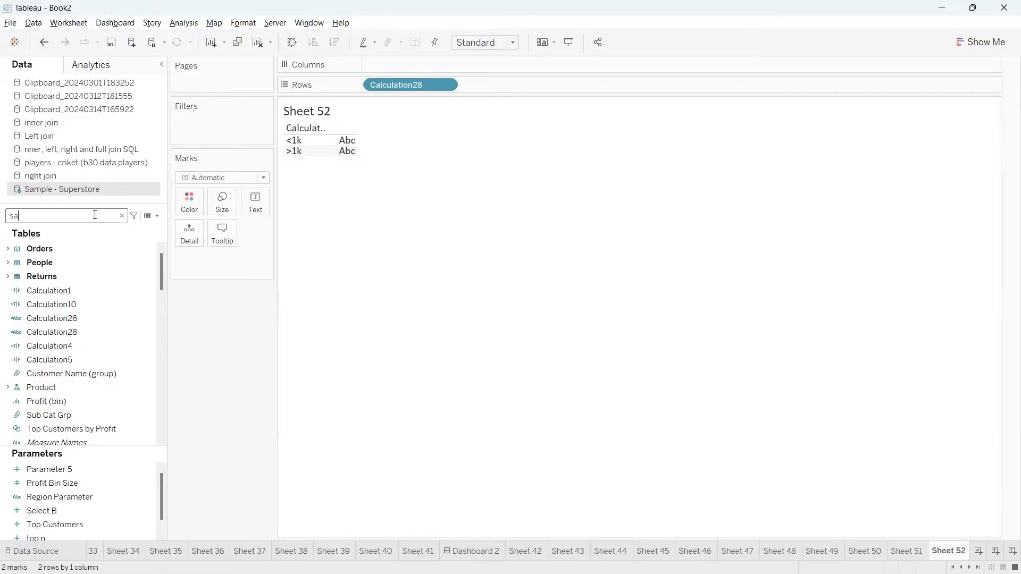
pyautogui.moveTo(69, 282); pyautogui.dragTo(258, 210)
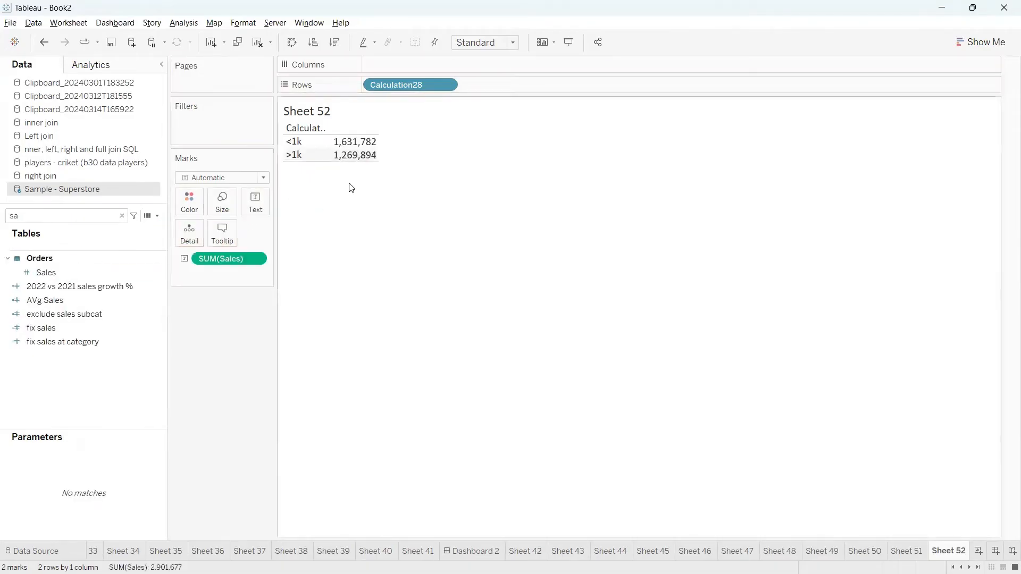
pyautogui.moveTo(381, 142)
pyautogui.mouseDown()
pyautogui.moveTo(406, 128)
pyautogui.moveTo(260, 140)
pyautogui.moveTo(309, 151)
pyautogui.moveTo(391, 142)
pyautogui.mouseUp()
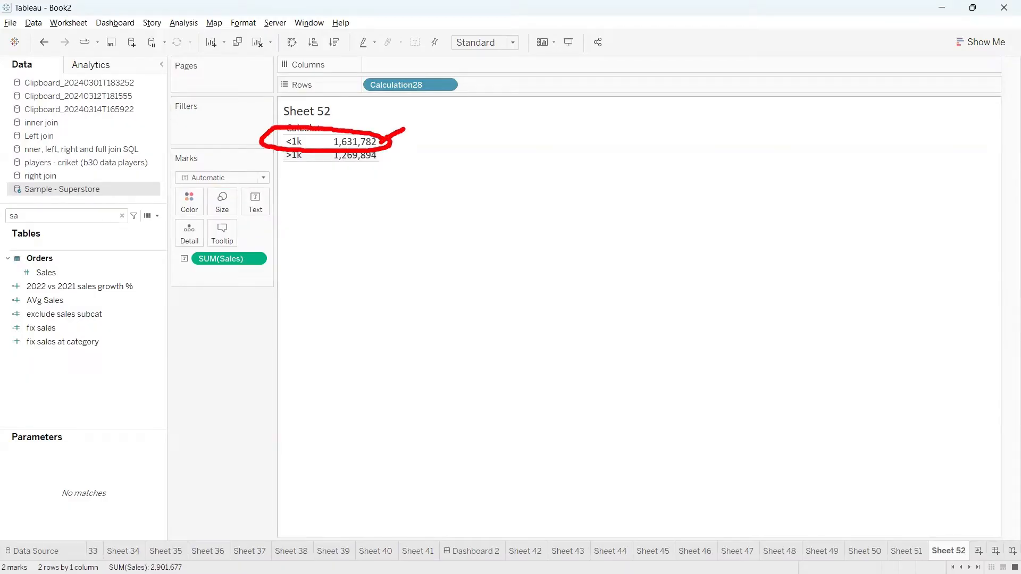
pyautogui.moveTo(296, 133)
pyautogui.mouseDown()
pyautogui.moveTo(274, 138)
pyautogui.moveTo(301, 157)
pyautogui.mouseUp()
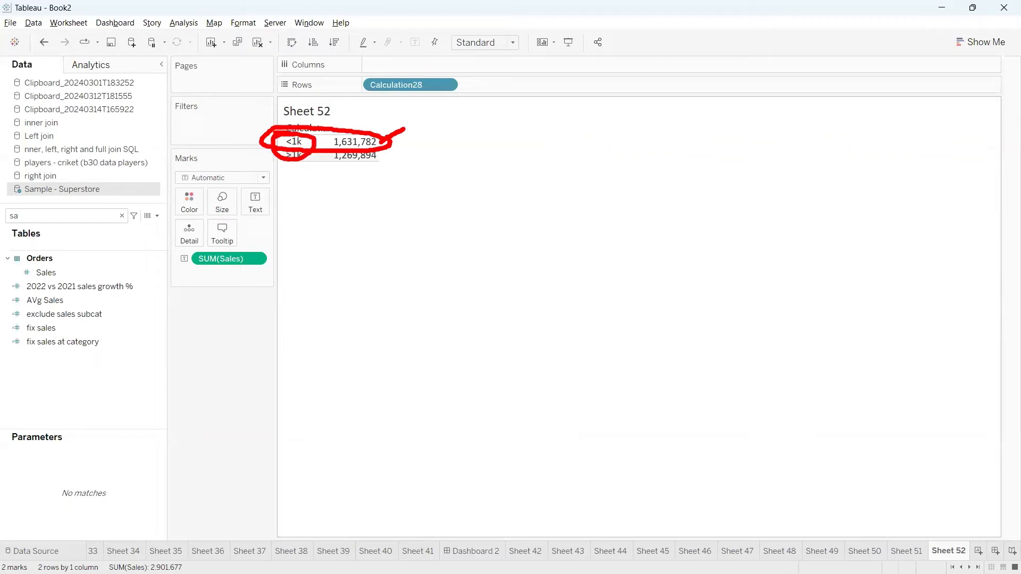
pyautogui.press('Escape')
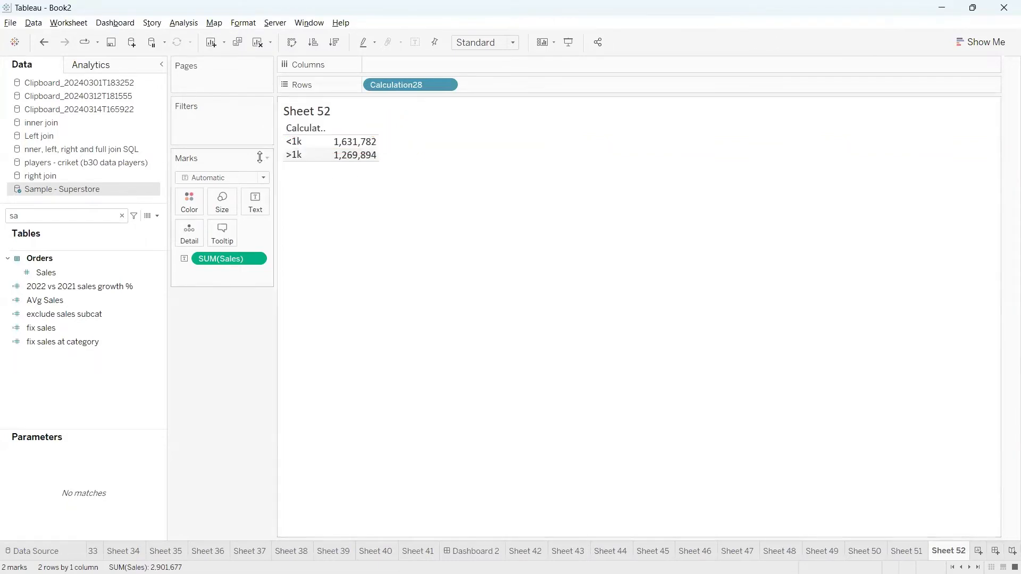
pyautogui.click(121, 217)
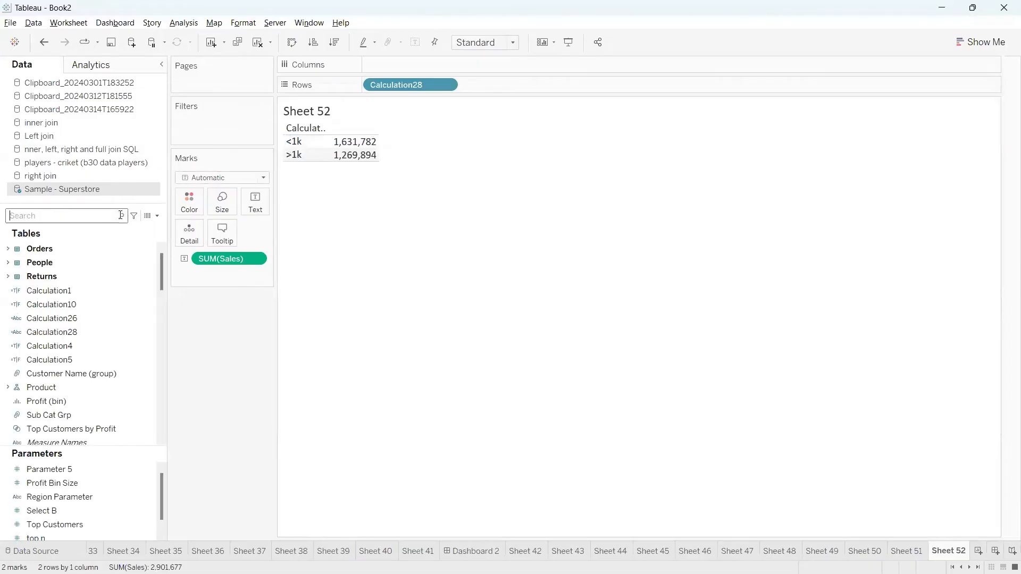
pyautogui.click(981, 551)
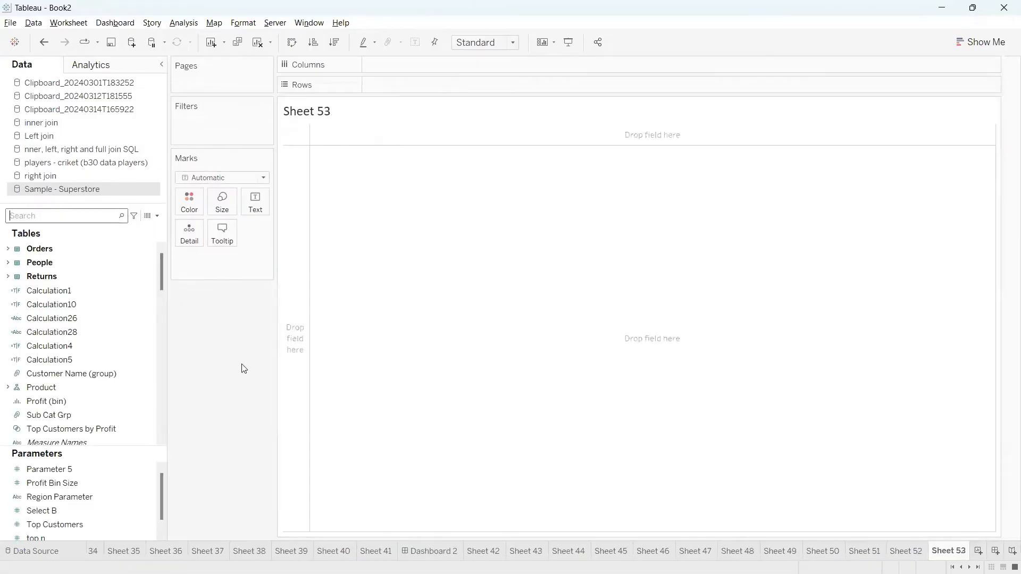
# Build a table with Sub-Category on Rows and summed Sales as text, Accessories to Tables.
pyautogui.click(74, 224)
pyautogui.write('sub')
pyautogui.moveTo(61, 263); pyautogui.dragTo(406, 91)
pyautogui.click(79, 212)
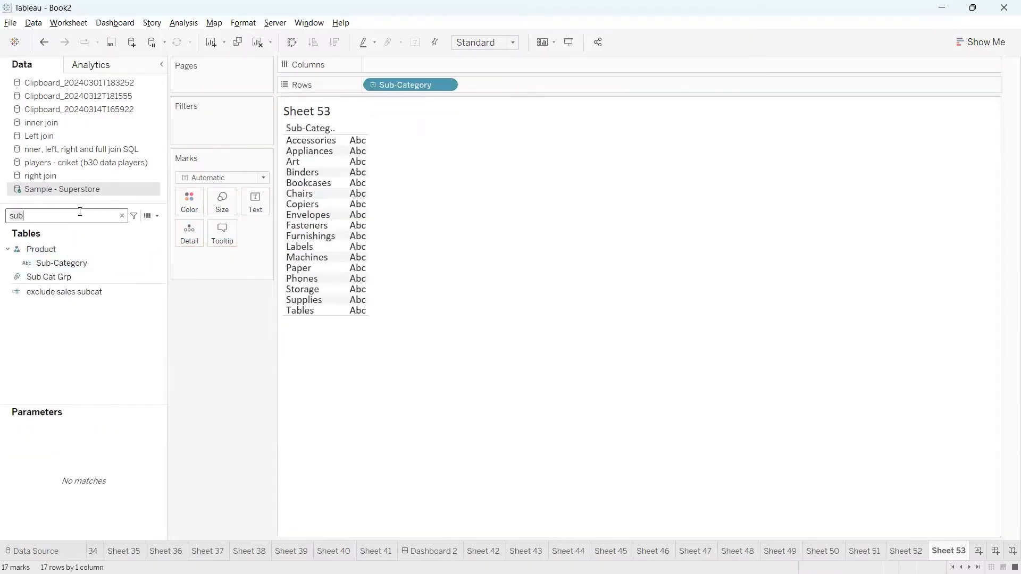
pyautogui.press('BackSpace')
pyautogui.press('BackSpace')
pyautogui.write('a')
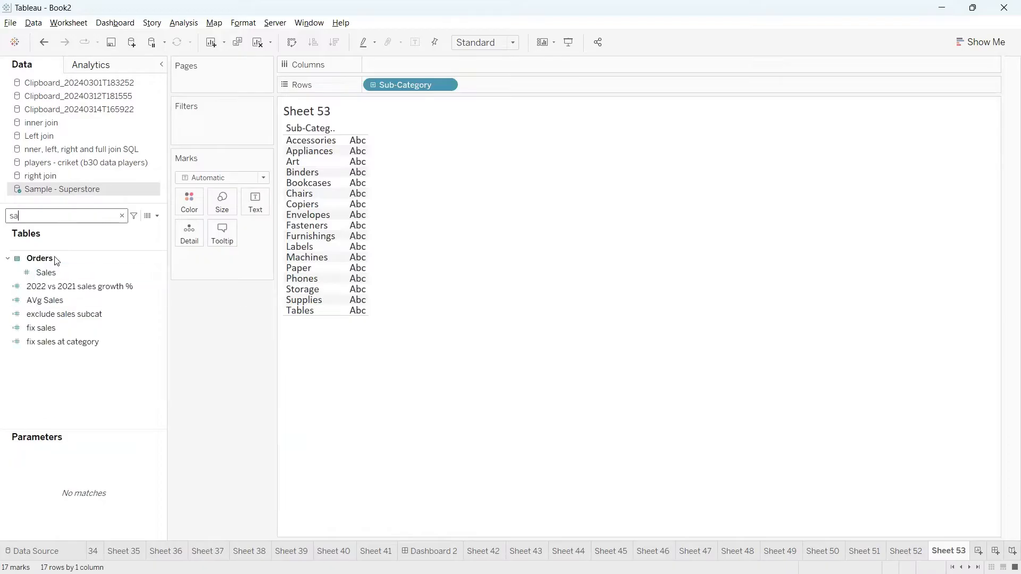
pyautogui.click(57, 269)
pyautogui.moveTo(57, 269); pyautogui.dragTo(253, 204)
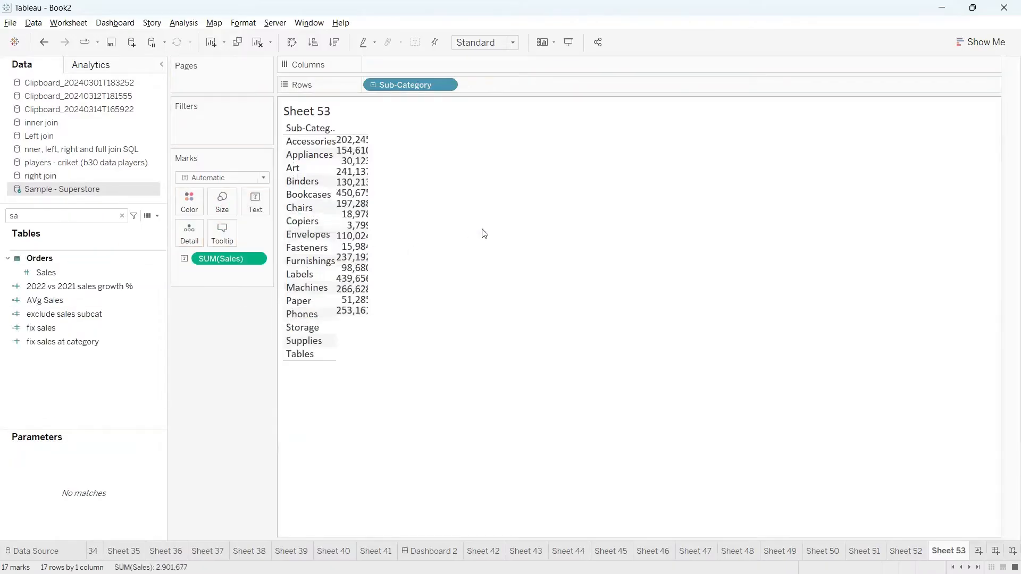
# Highlight the Art and Binders rows in the table, then clear the selection.
pyautogui.click(302, 170)
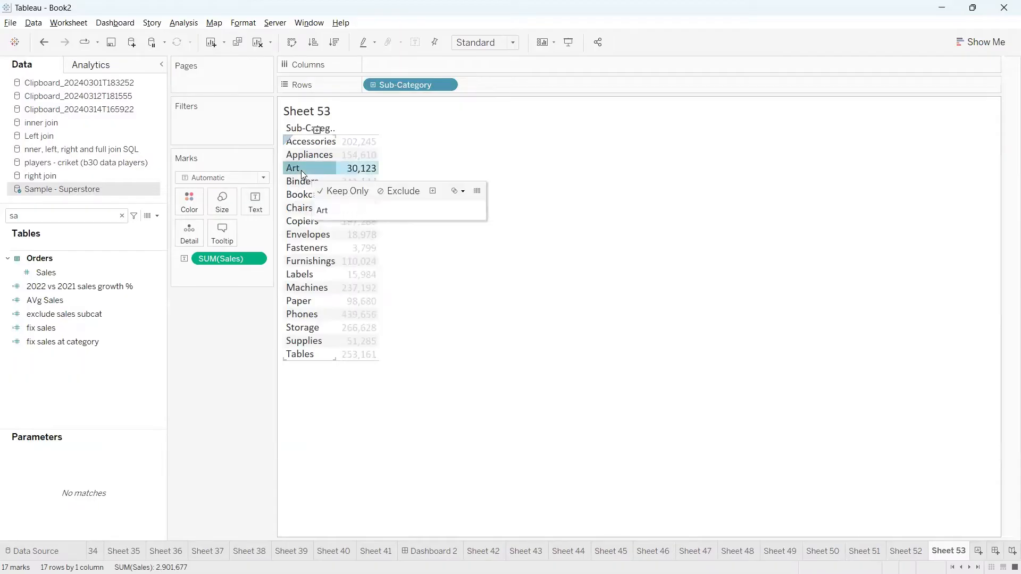
pyautogui.keyDown('ctrl'); pyautogui.click(303, 183); pyautogui.keyUp('ctrl')
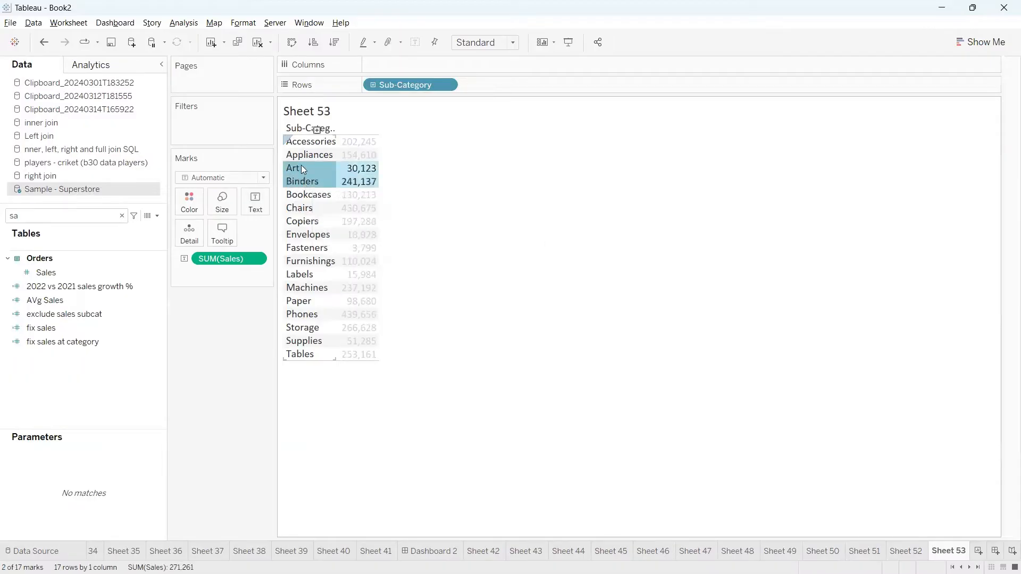
pyautogui.click(446, 241)
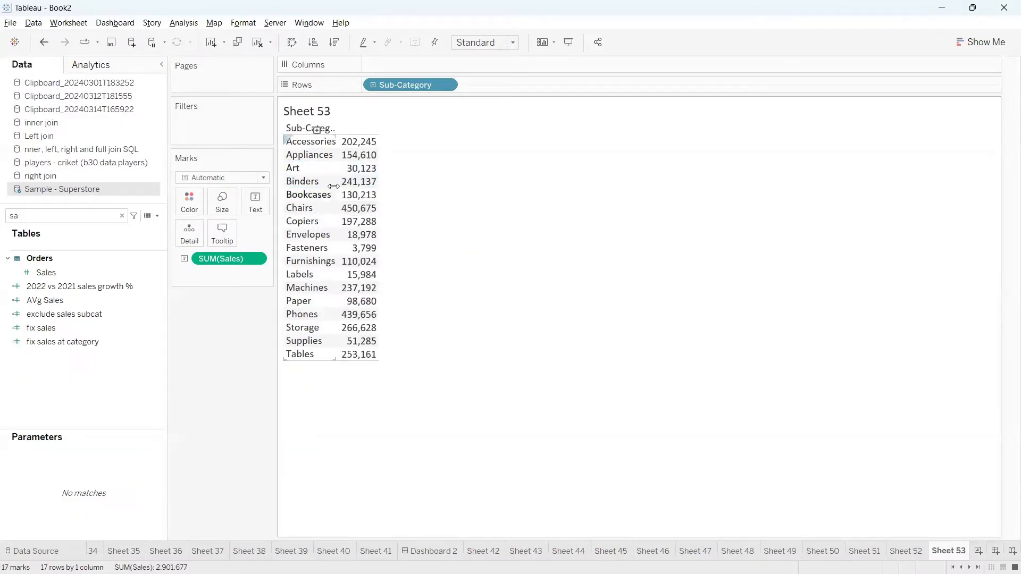
pyautogui.click(300, 168)
pyautogui.keyDown('ctrl'); pyautogui.click(302, 182); pyautogui.keyUp('ctrl')
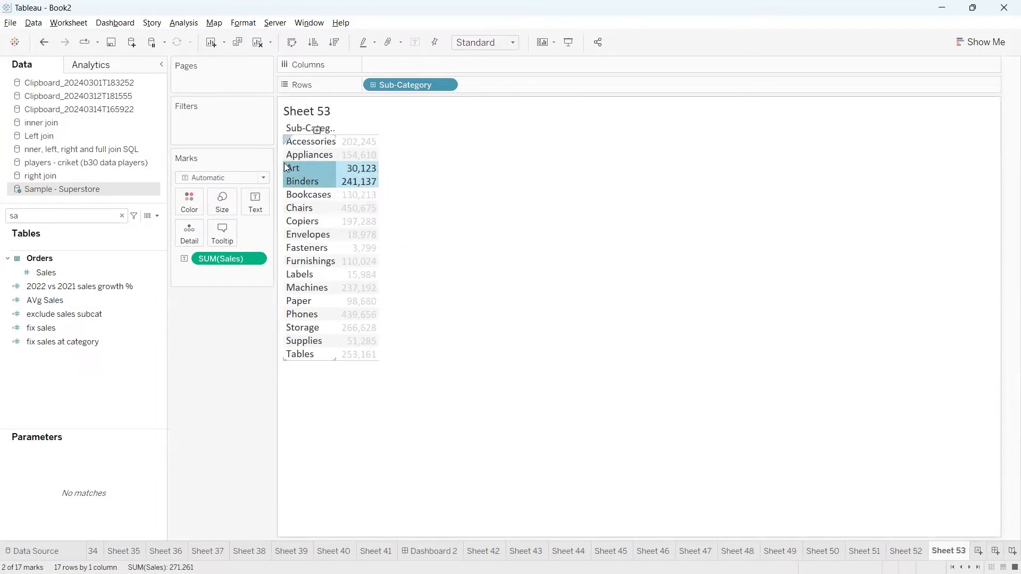
pyautogui.click(464, 206)
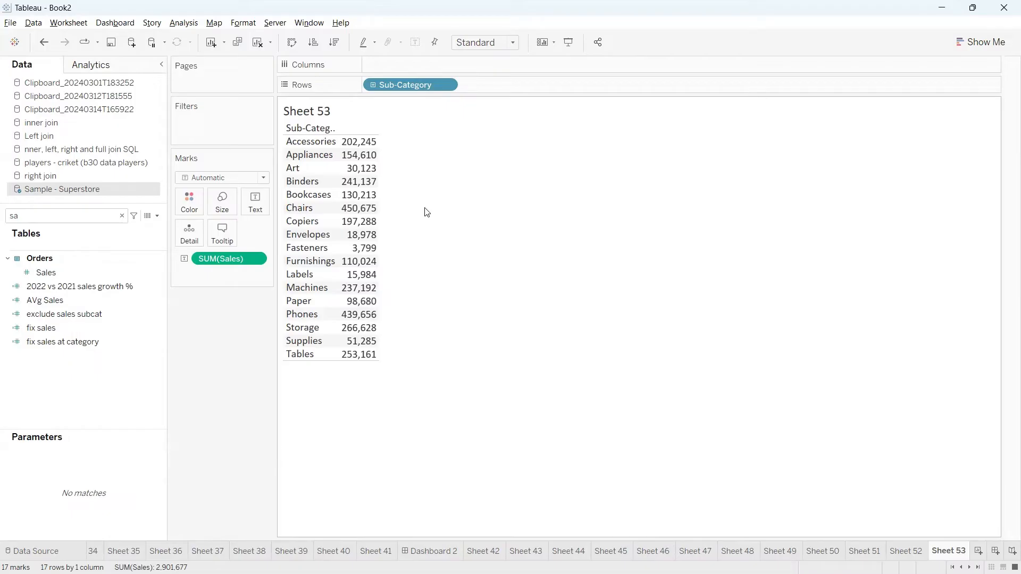
pyautogui.moveTo(451, 164)
pyautogui.mouseDown()
pyautogui.moveTo(503, 239)
pyautogui.moveTo(505, 216)
pyautogui.moveTo(476, 229)
pyautogui.mouseUp()
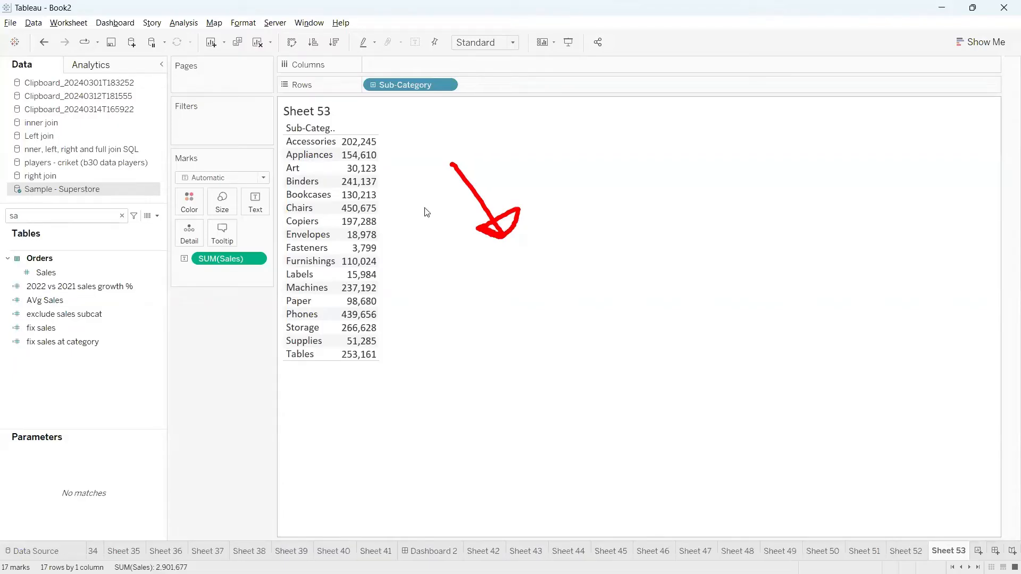
pyautogui.press('Escape')
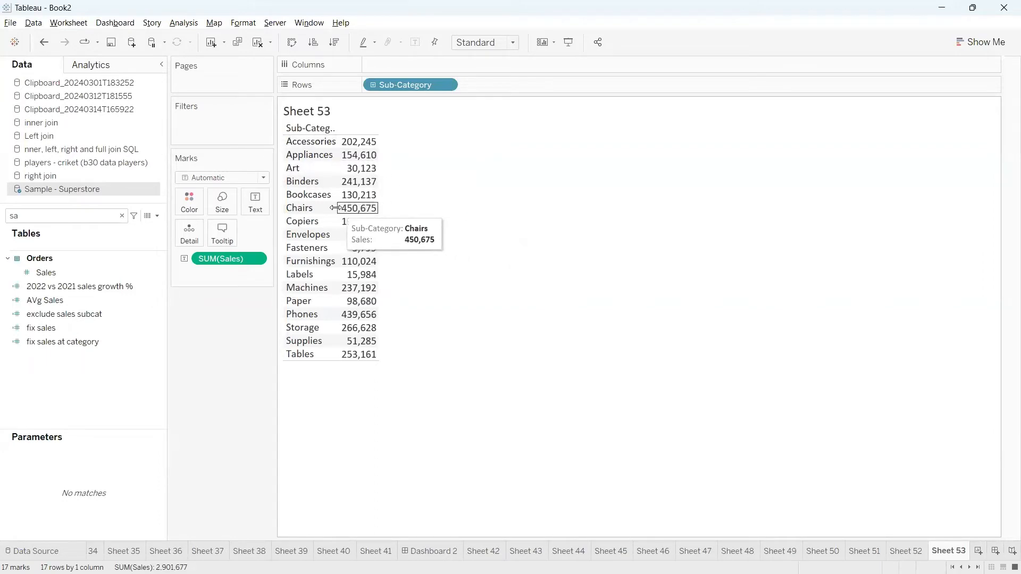
# Widen the Sub-Category column so its full header shows.
pyautogui.moveTo(338, 208); pyautogui.dragTo(413, 207)
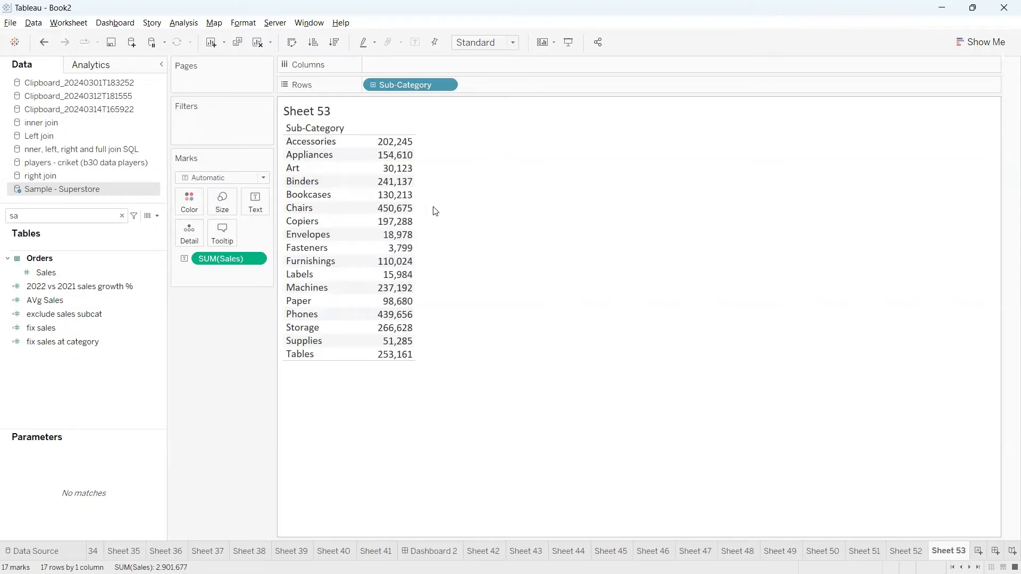
pyautogui.click(306, 173)
pyautogui.keyDown('ctrl'); pyautogui.click(306, 180); pyautogui.keyUp('ctrl')
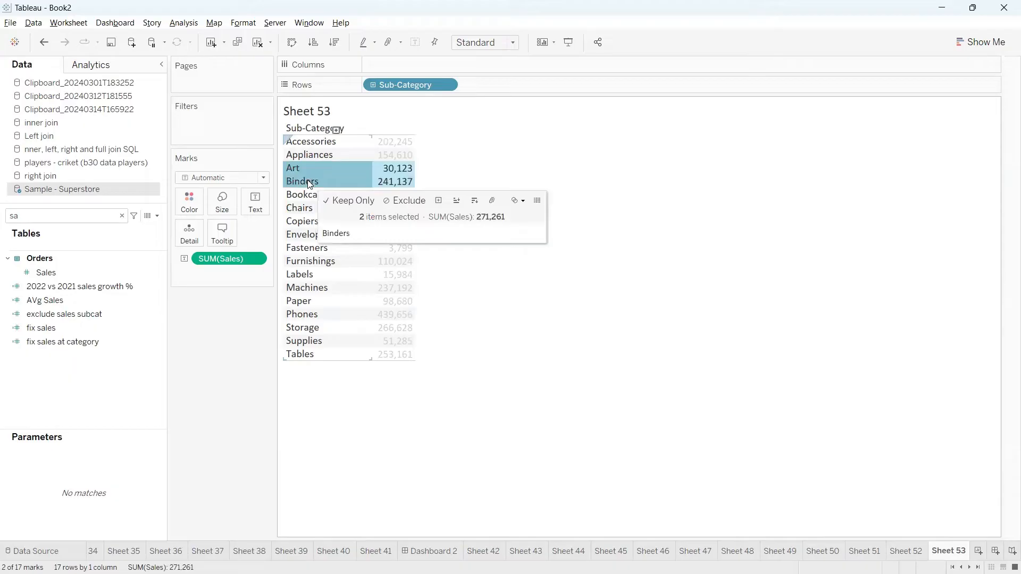
pyautogui.click(446, 299)
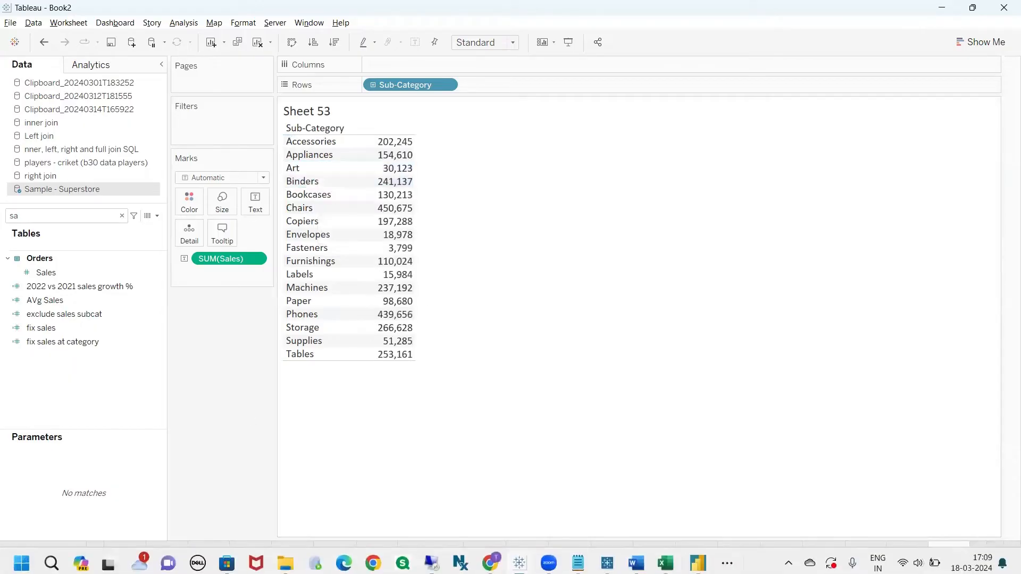
# Enter the heading 'sub-category' in cell A1 of Excel's Sheet3 and autofit column A.
pyautogui.click(52, 563)
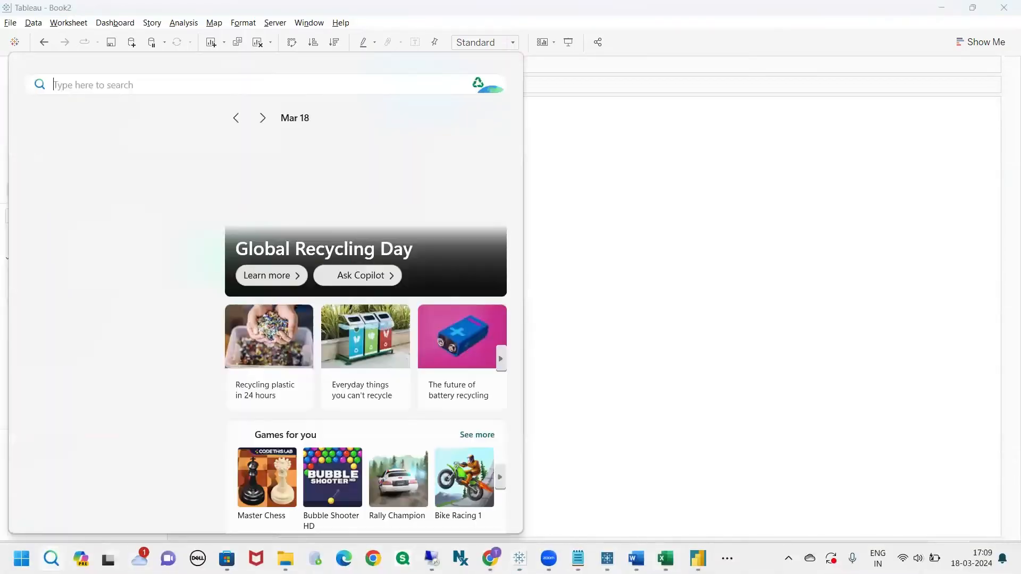
pyautogui.click(665, 559)
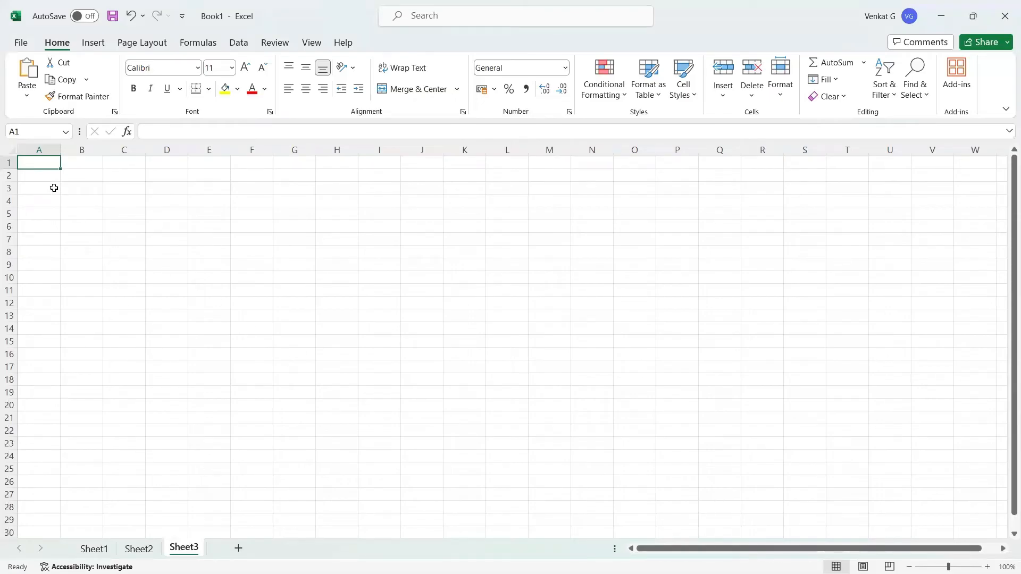
pyautogui.write('sub')
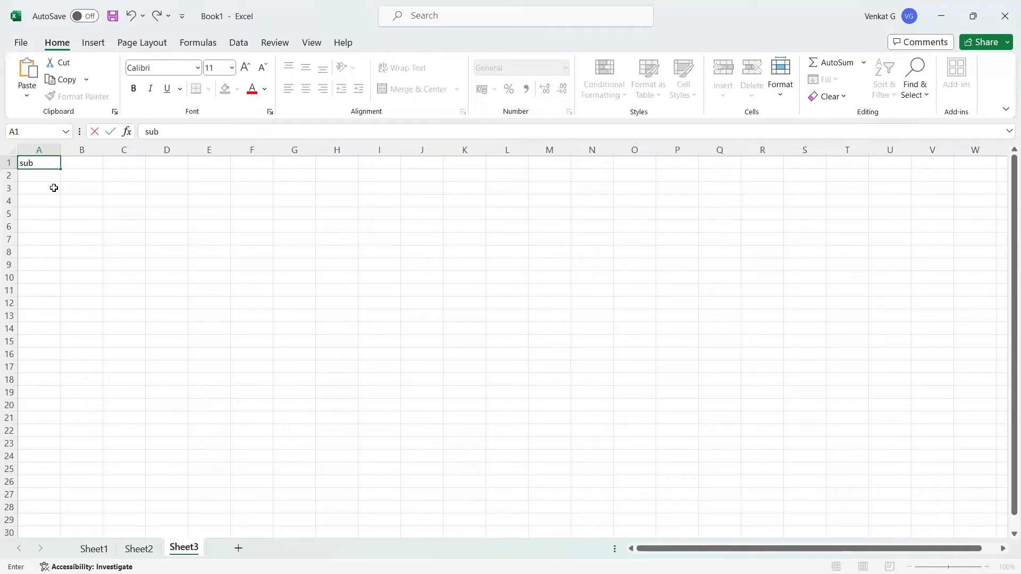
pyautogui.write('-category')
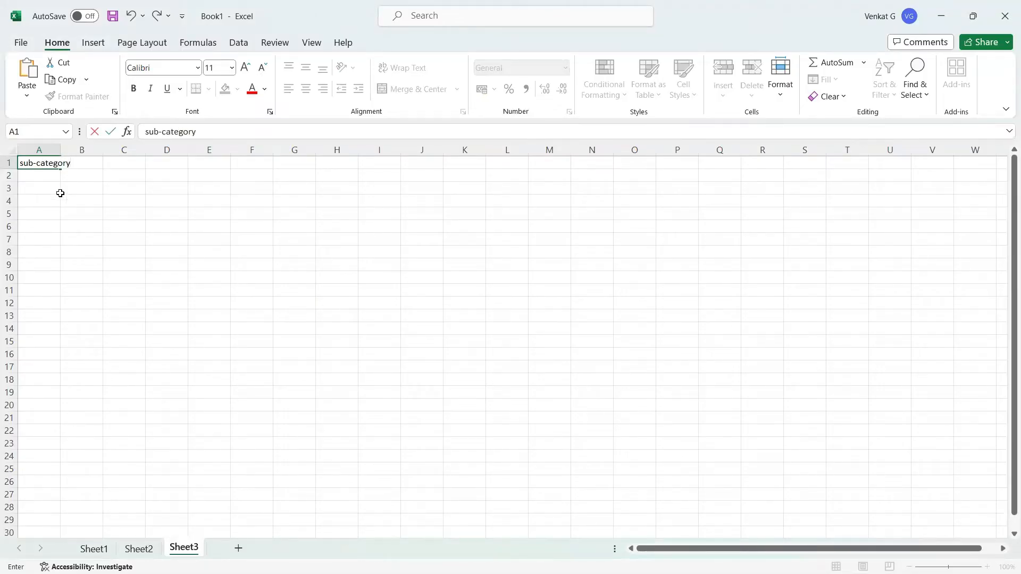
pyautogui.click(94, 234)
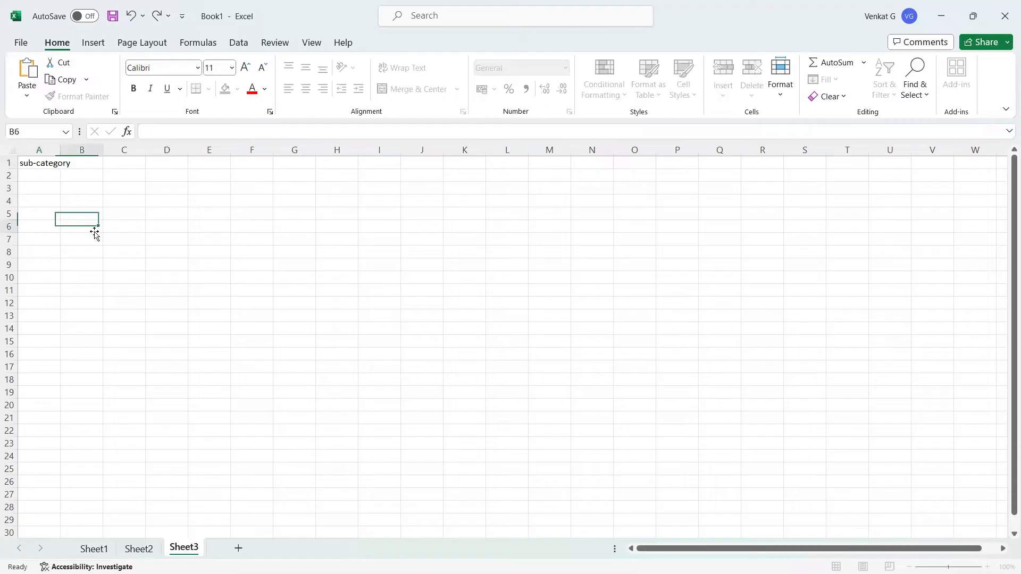
pyautogui.doubleClick(59, 150)
pyautogui.click(61, 165)
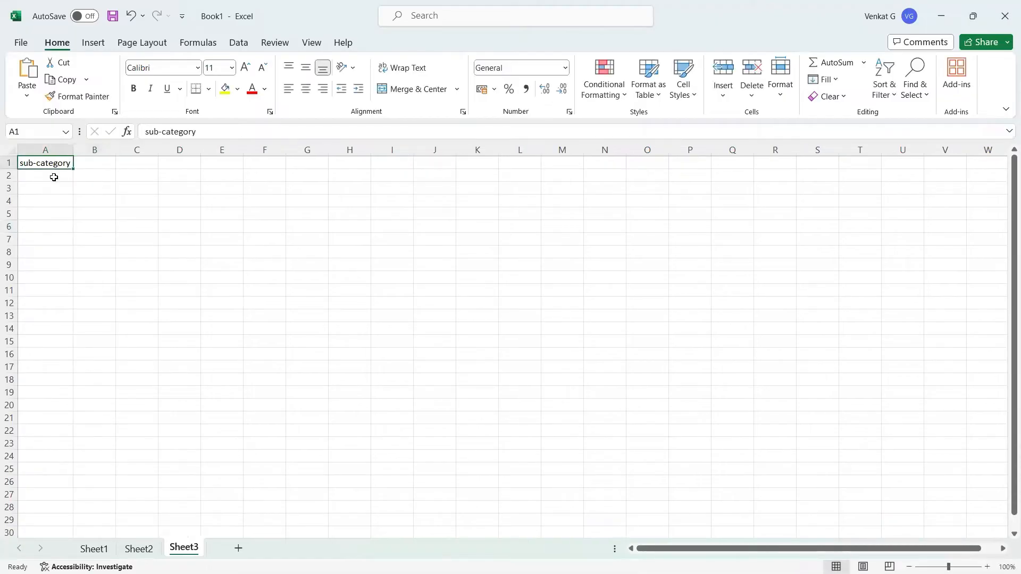
pyautogui.click(54, 177)
pyautogui.hotkey('alt', 'Tab')
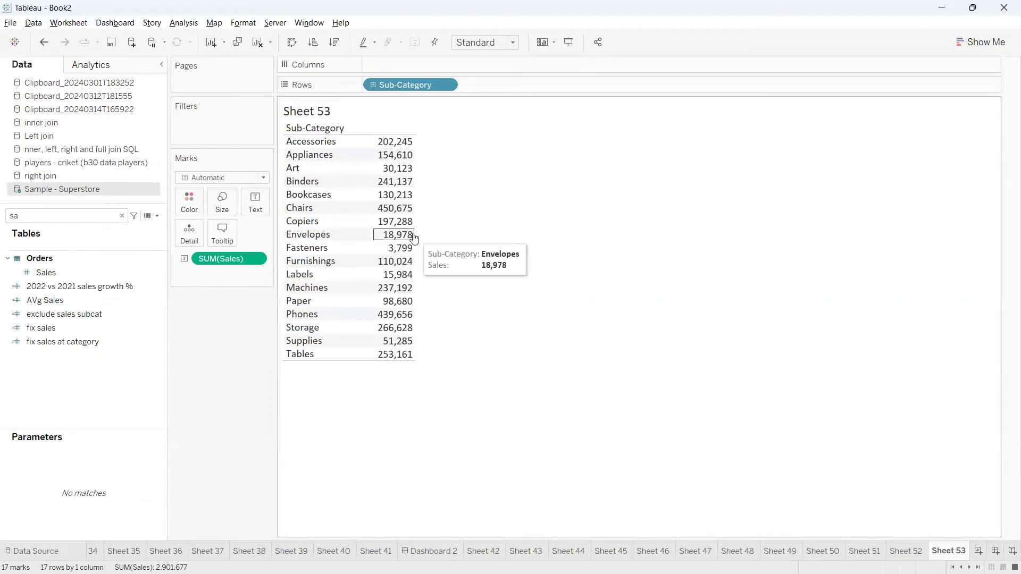
# Copy Sheet 53's Sub-Category sales table as a crosstab via Worksheet > Copy > Crosstab.
pyautogui.click(66, 22)
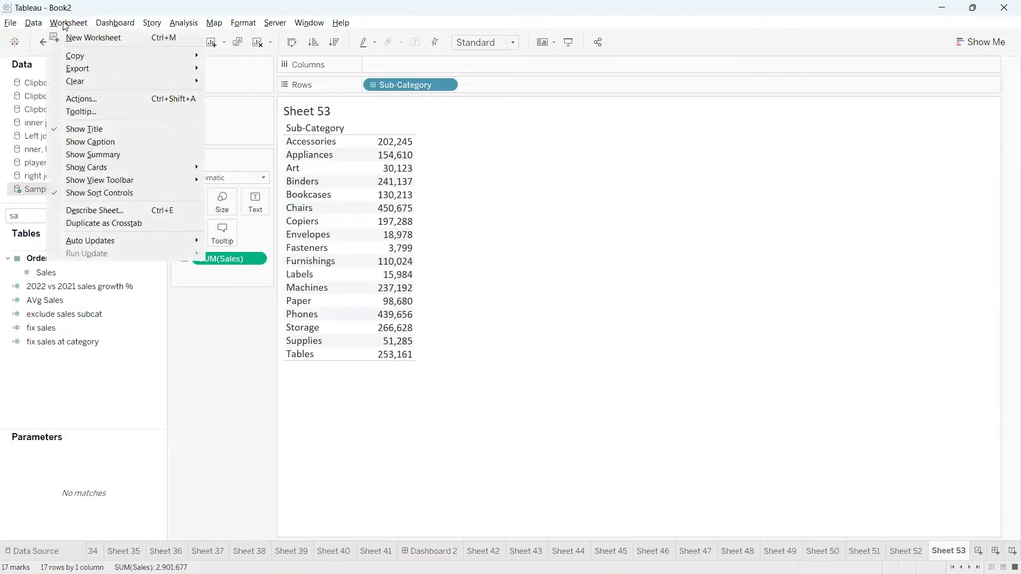
pyautogui.moveTo(111, 58)
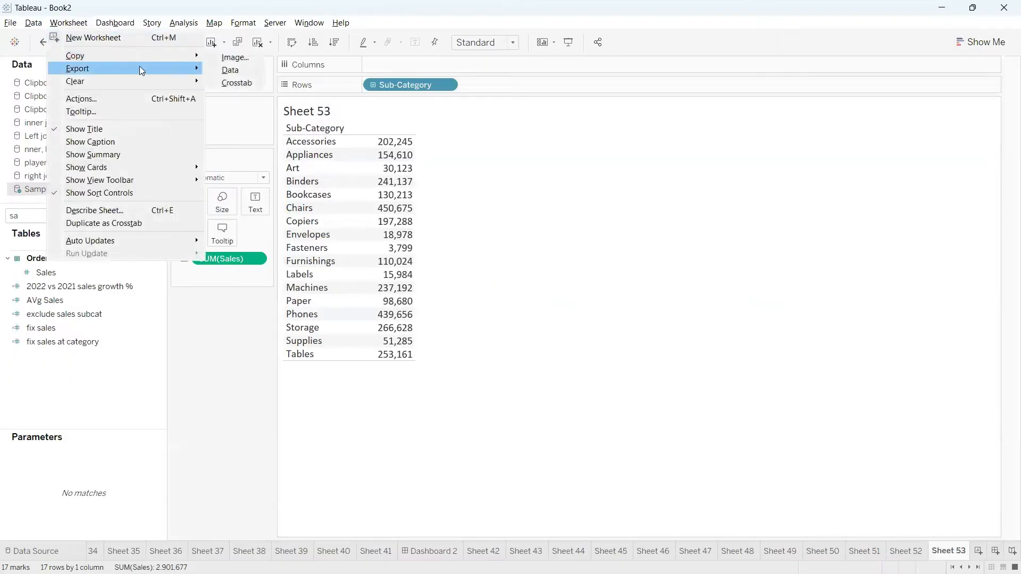
pyautogui.moveTo(140, 66)
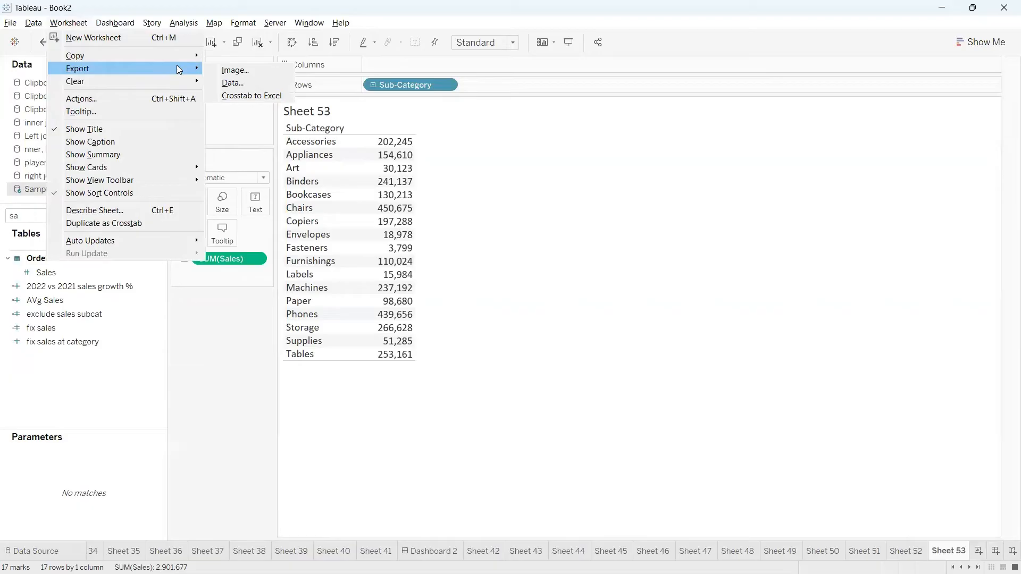
pyautogui.moveTo(177, 57)
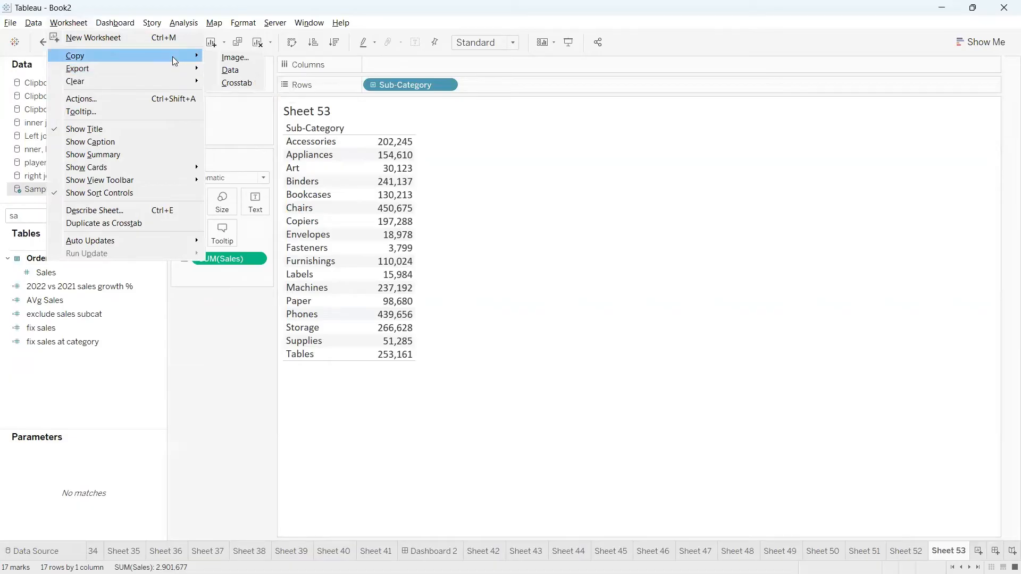
pyautogui.click(237, 83)
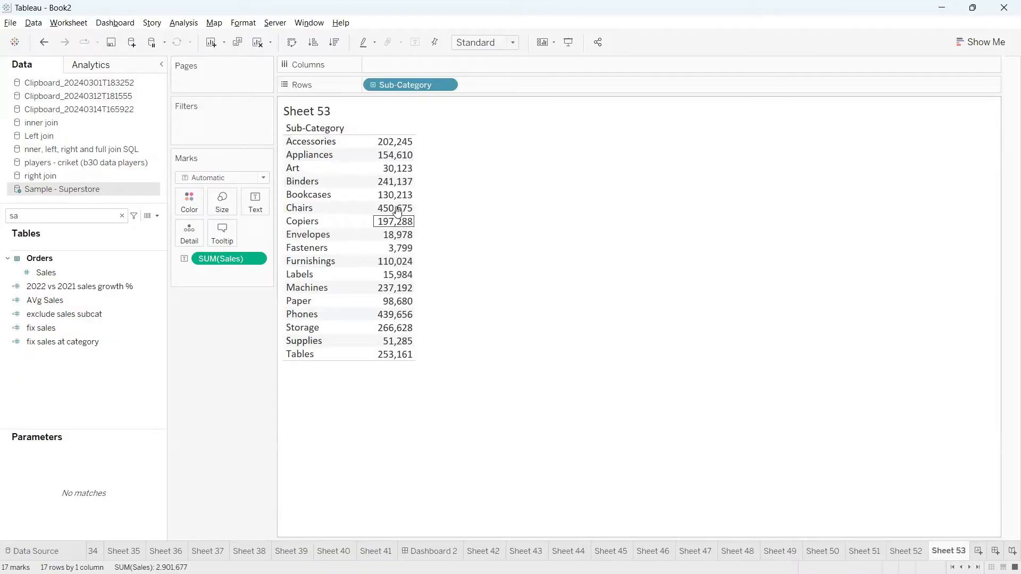
pyautogui.moveTo(394, 212)
pyautogui.hotkey('alt', 'Tab')
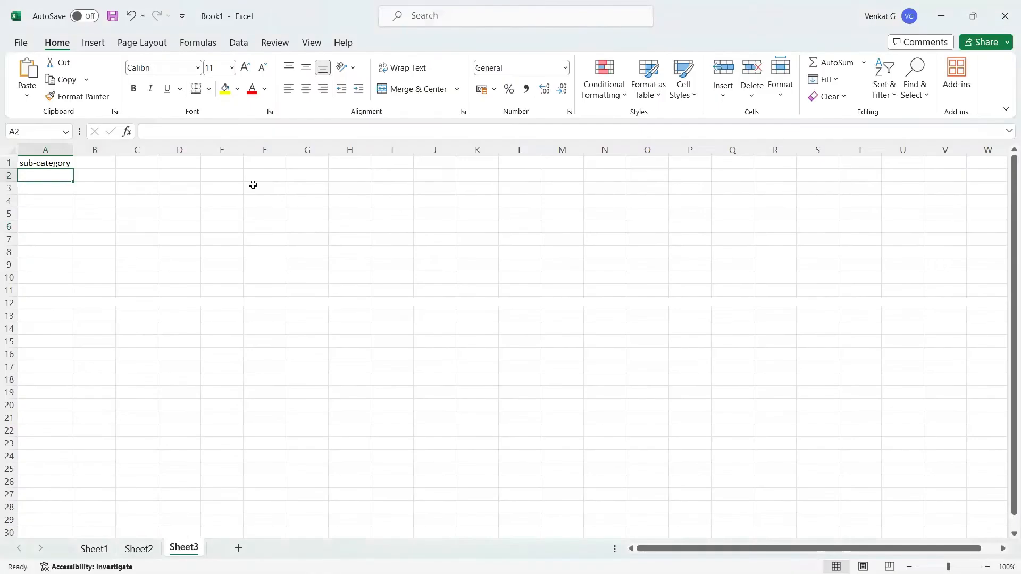
# Paste the crosstab at A1 of Sheet3 and delete the Sales values in column B.
pyautogui.click(50, 164)
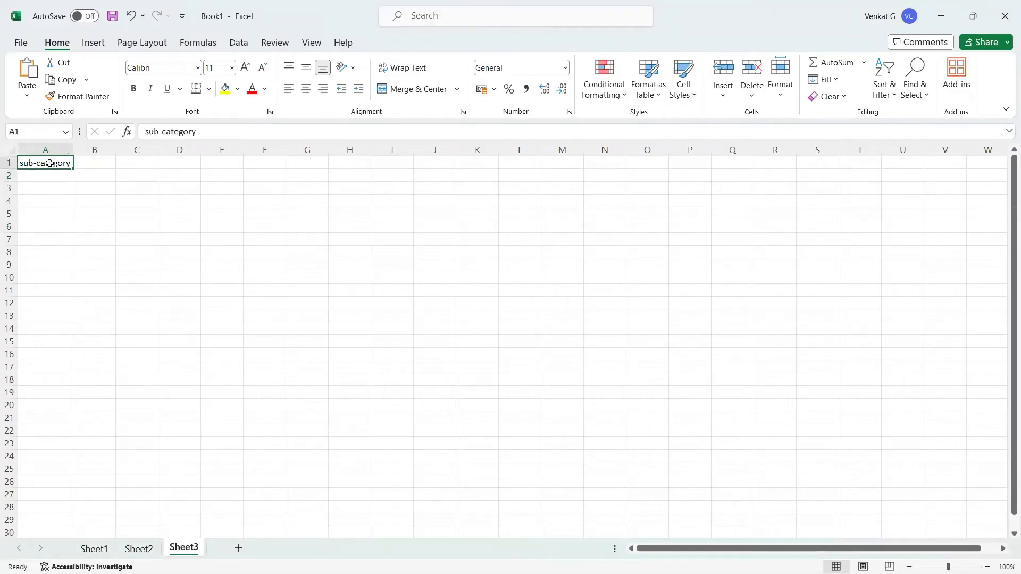
pyautogui.write('Sub-Category Accessories\t2,02,245 Appliances\t1,54,610 Art\t30,123 Binders\t2,41,137 Bookcases\t1,30,213 Chairs\t4,50,675 Copiers\t1,97,288 Envelopes\t18,978 Fasteners\t3,799 Furnishings\t1,10,024 Labels\t15,984 Machines\t2,37,192 Paper\t98,680 Phones\t4,39,656 Storage\t2,66,628 Supplies\t51,285 Tables\t2,53,161')
pyautogui.click(223, 227)
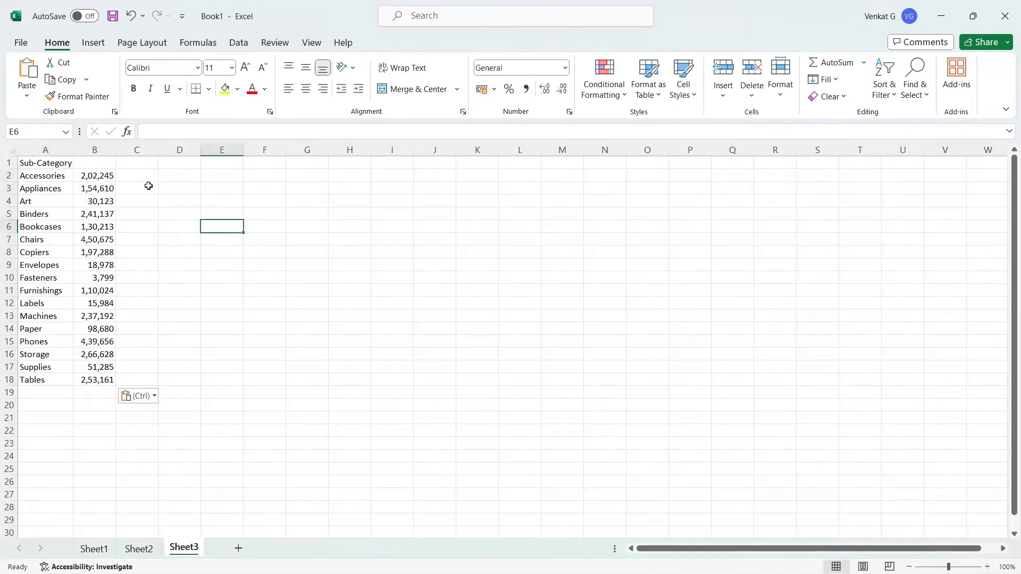
pyautogui.click(98, 149)
pyautogui.press('Delete')
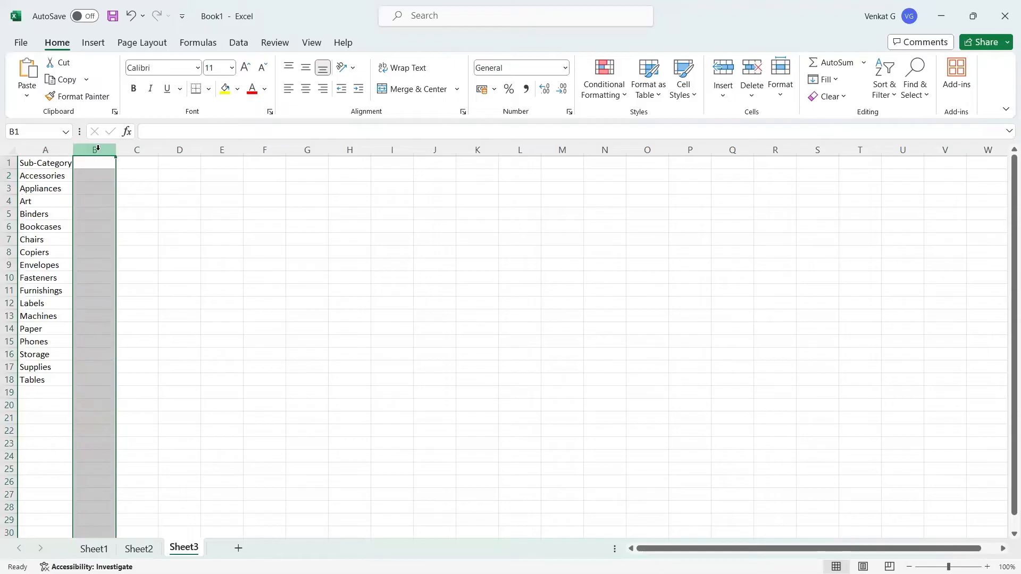
pyautogui.click(152, 306)
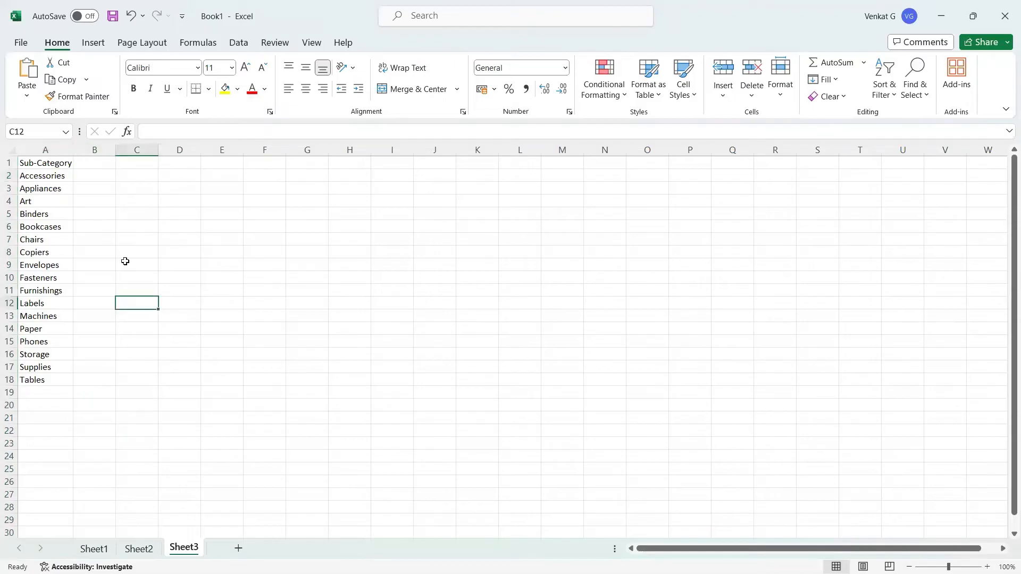
pyautogui.click(85, 166)
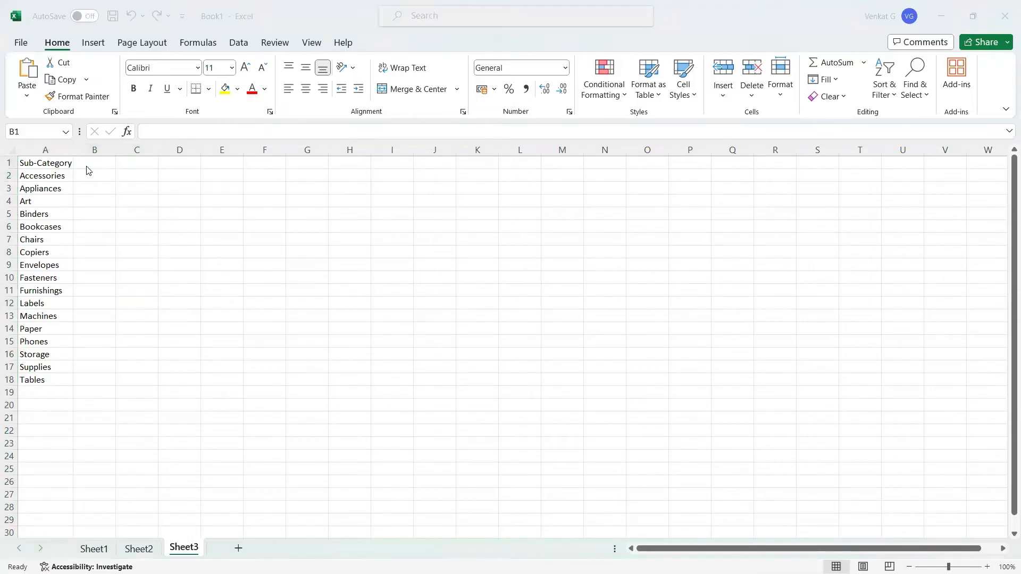
pyautogui.hotkey('alt', 'Tab')
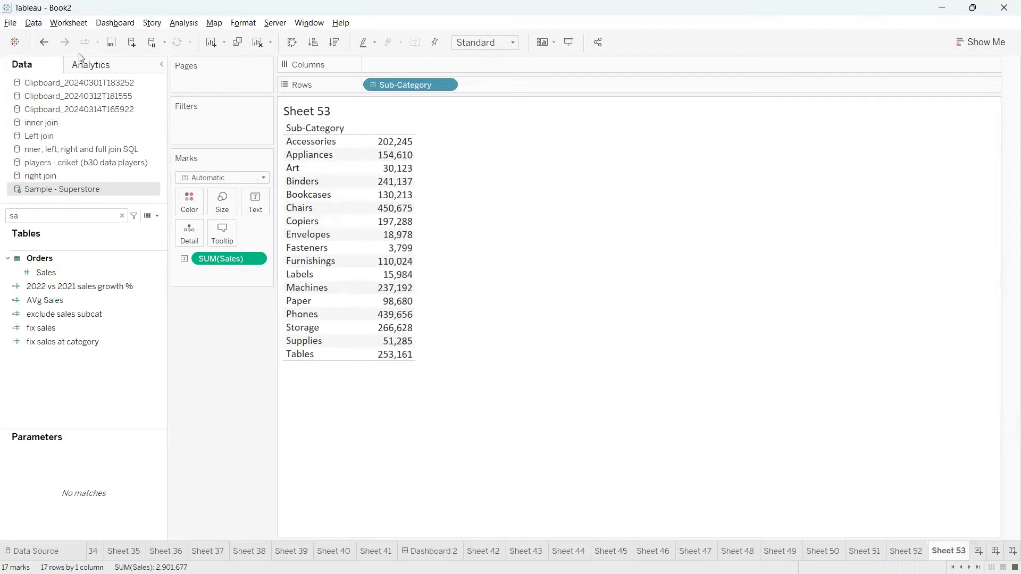
# Export Sheet 53 with Worksheet > Export > Crosstab to Excel.
pyautogui.click(71, 22)
pyautogui.moveTo(172, 55)
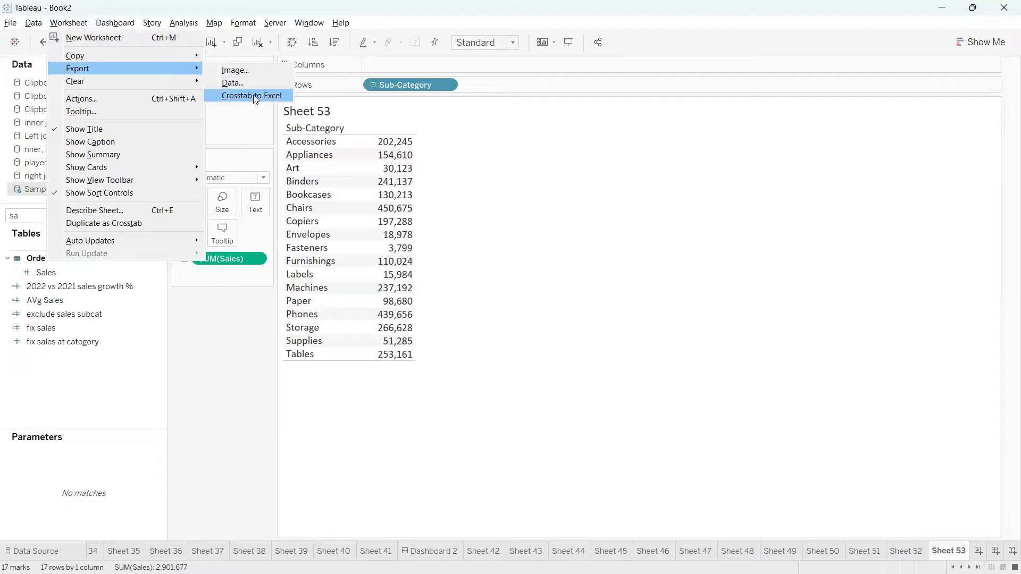
pyautogui.click(254, 95)
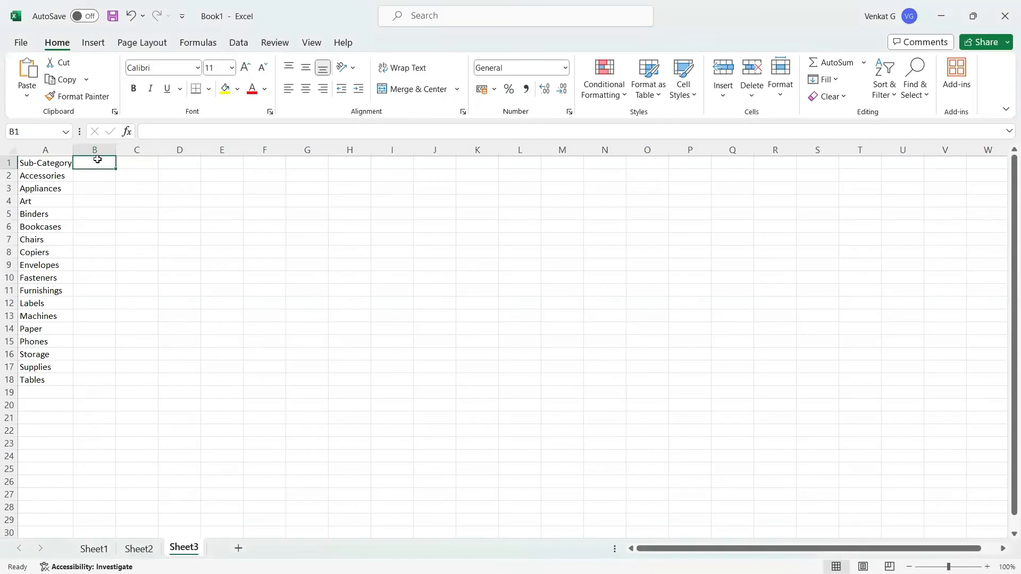
# Head column B 'sub-cat group' and autofit columns A and B.
pyautogui.write('sub-')
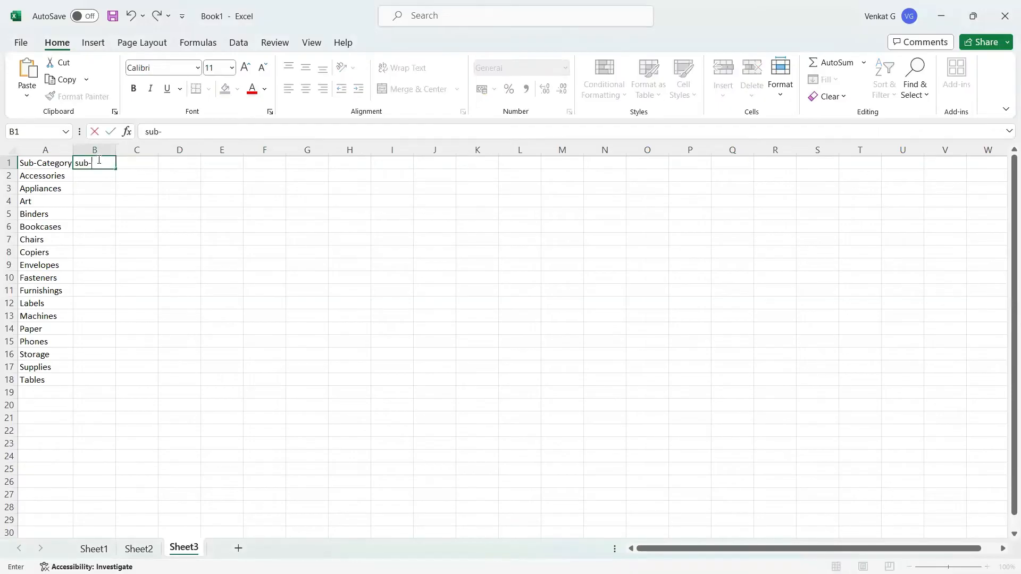
pyautogui.write('cat group')
pyautogui.click(178, 278)
pyautogui.moveTo(115, 145); pyautogui.dragTo(114, 145)
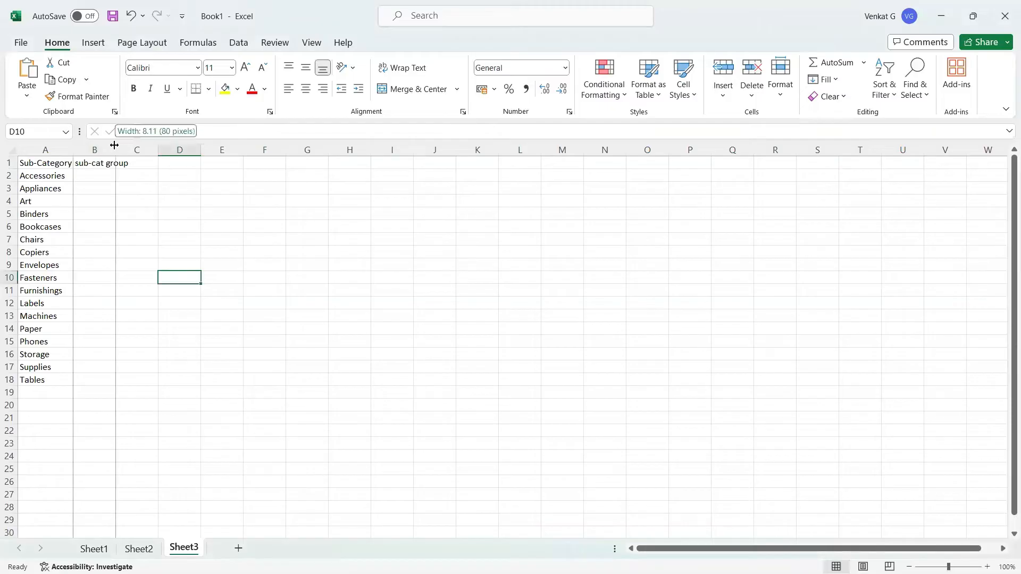
pyautogui.doubleClick(114, 146)
pyautogui.doubleClick(73, 148)
pyautogui.click(196, 186)
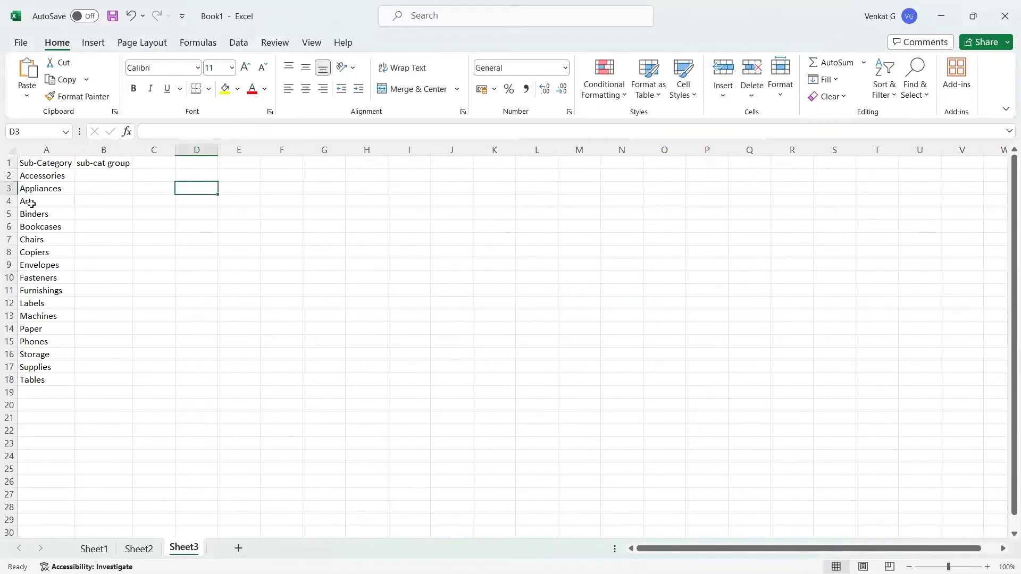
# Label Art and Binders as 'group 1' in the sub-cat group column.
pyautogui.moveTo(31, 204); pyautogui.dragTo(100, 211)
pyautogui.click(98, 201)
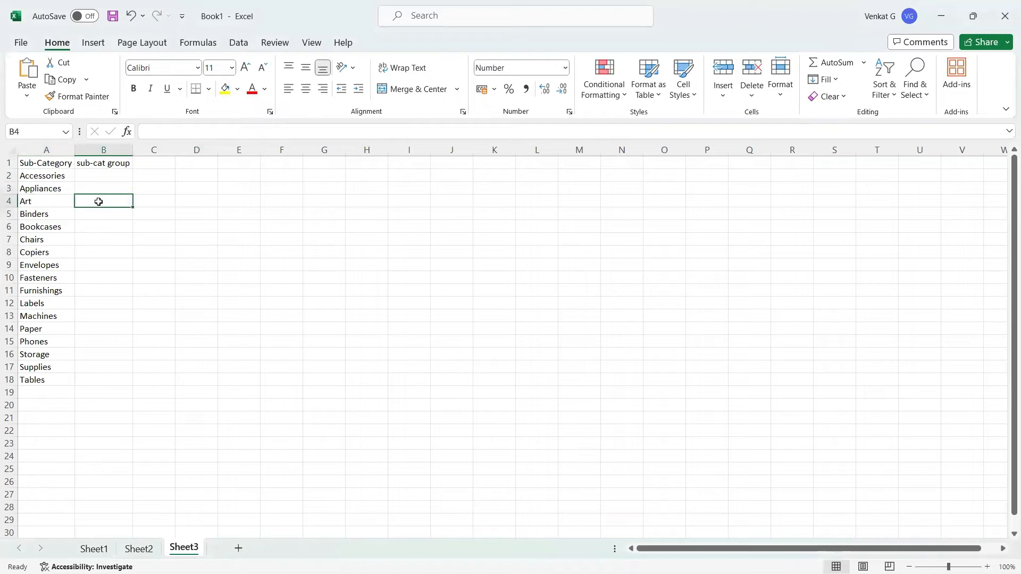
pyautogui.write('group')
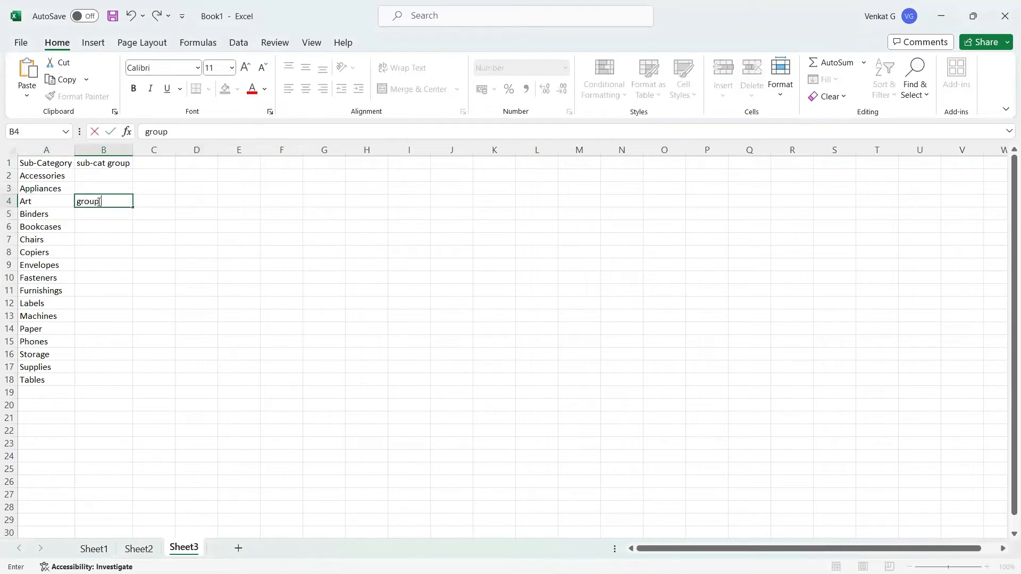
pyautogui.write(' 1')
pyautogui.hotkey('ctrl', 'Return')
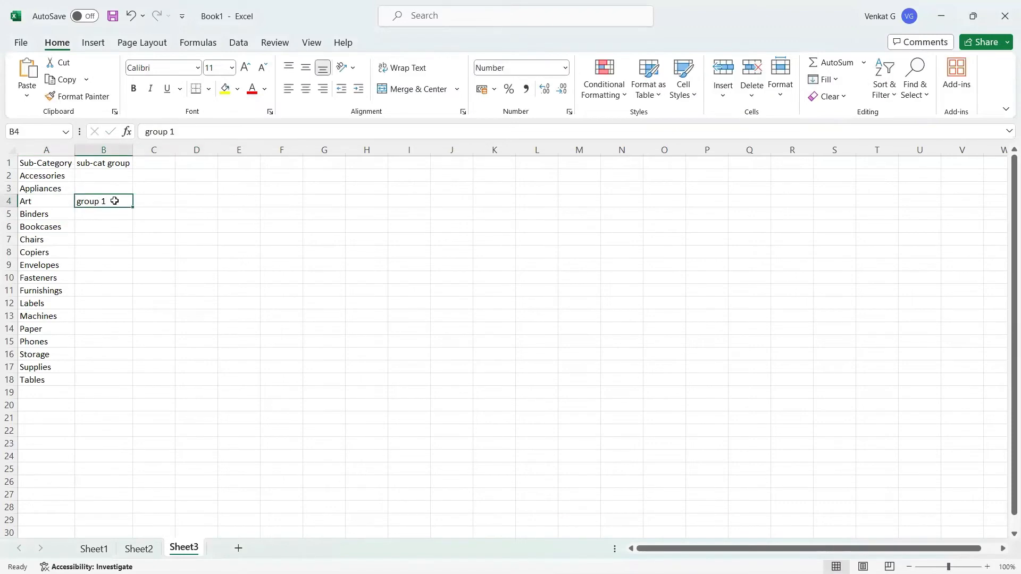
pyautogui.hotkey('ctrl', 'c')
pyautogui.click(107, 214)
pyautogui.hotkey('ctrl', 'v')
pyautogui.click(151, 266)
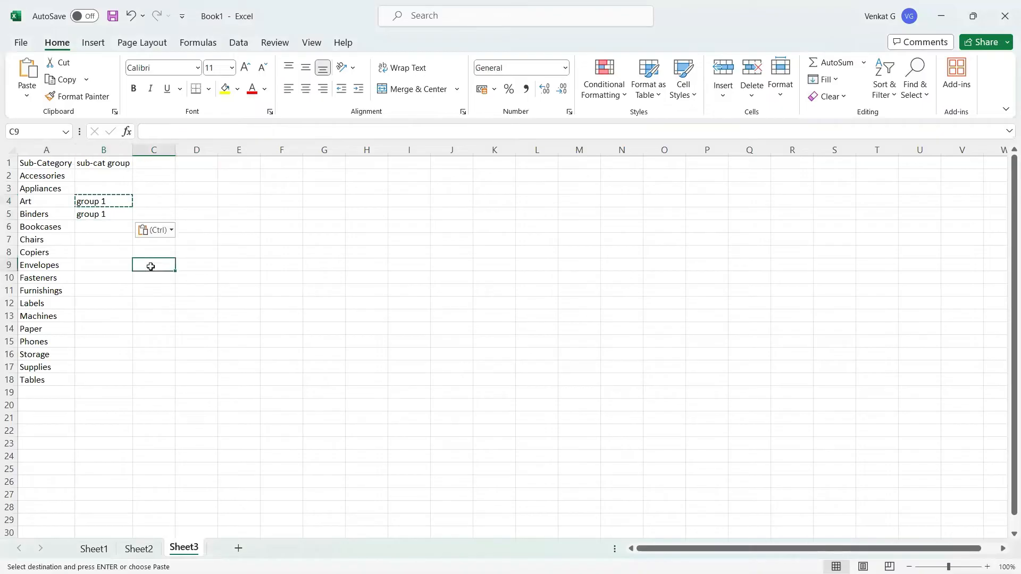
# Label Bookcases as 'group 2'.
pyautogui.click(43, 227)
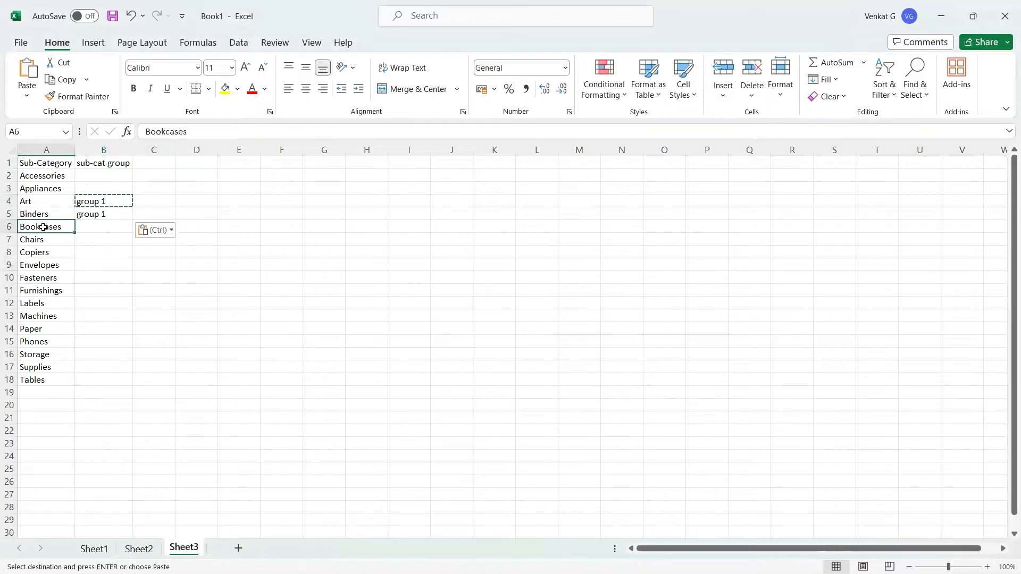
pyautogui.moveTo(44, 228); pyautogui.dragTo(171, 277)
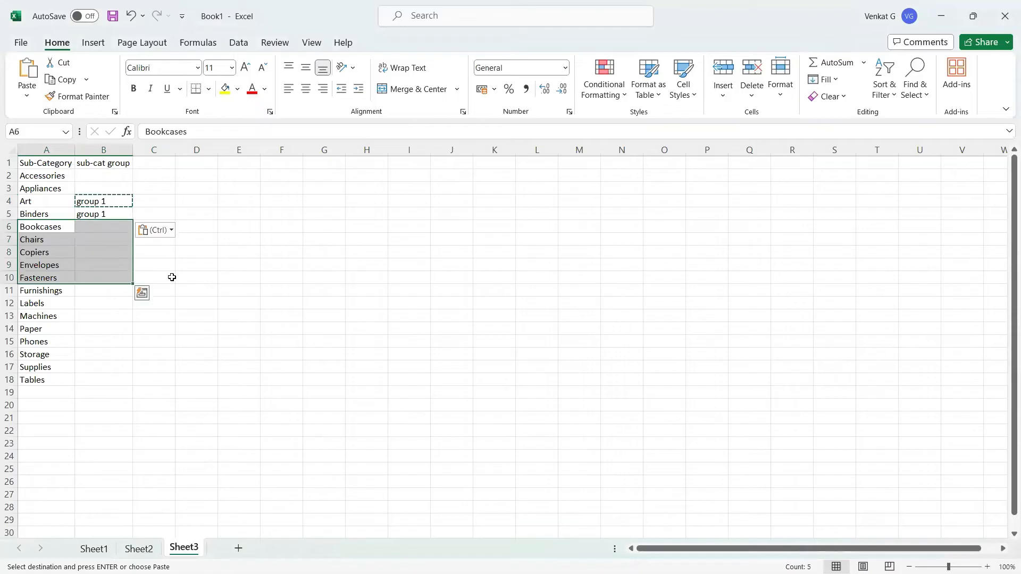
pyautogui.click(172, 277)
pyautogui.moveTo(109, 228); pyautogui.dragTo(104, 276)
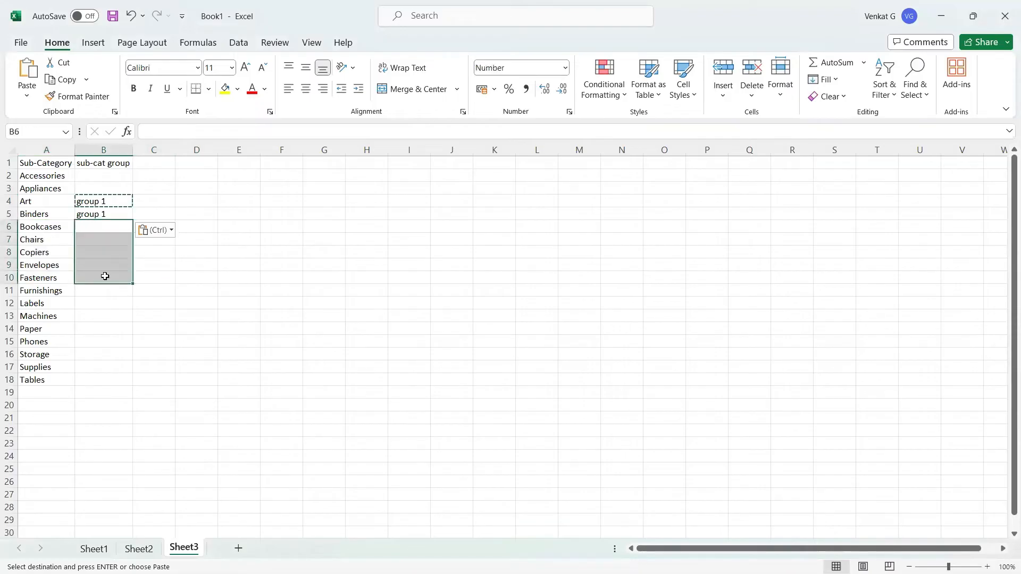
pyautogui.hotkey('ctrl', 'v')
pyautogui.doubleClick(116, 226)
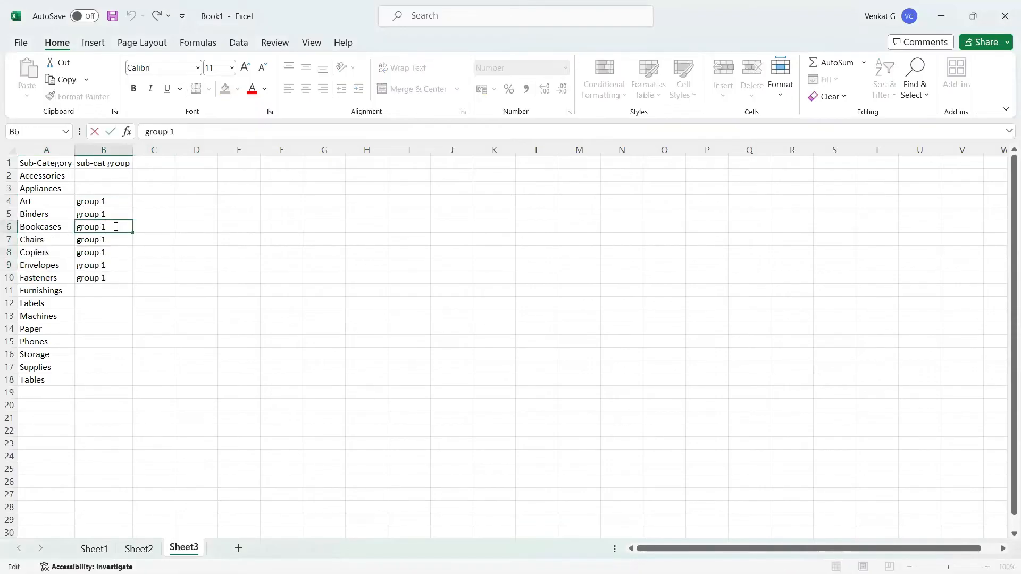
pyautogui.click(155, 277)
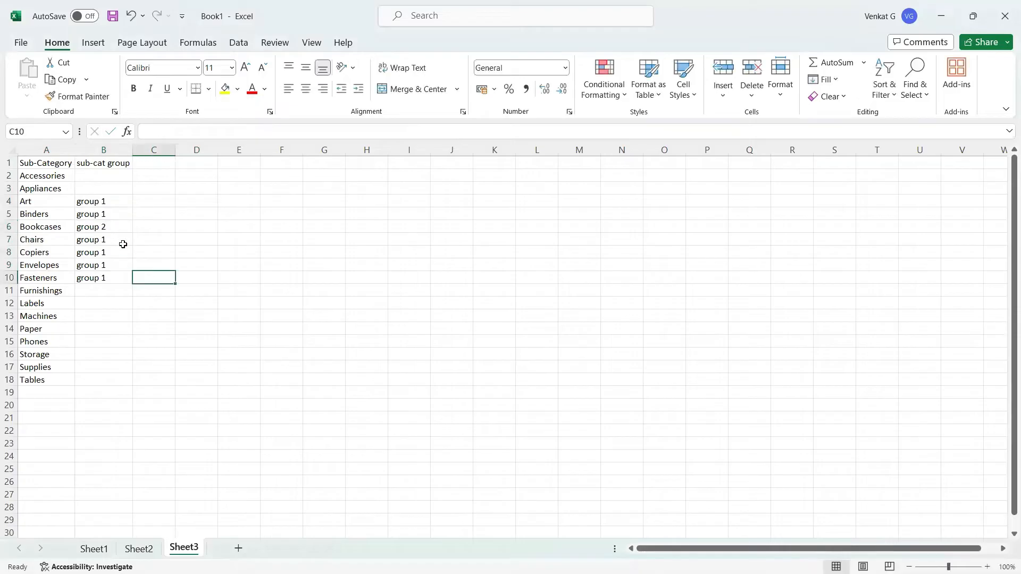
# Copy 'group 2' down to Chairs through Fasteners.
pyautogui.click(116, 227)
pyautogui.moveTo(133, 234); pyautogui.dragTo(113, 274)
pyautogui.hotkey('ctrl', 'c')
pyautogui.hotkey('ctrl', 'v')
pyautogui.click(235, 274)
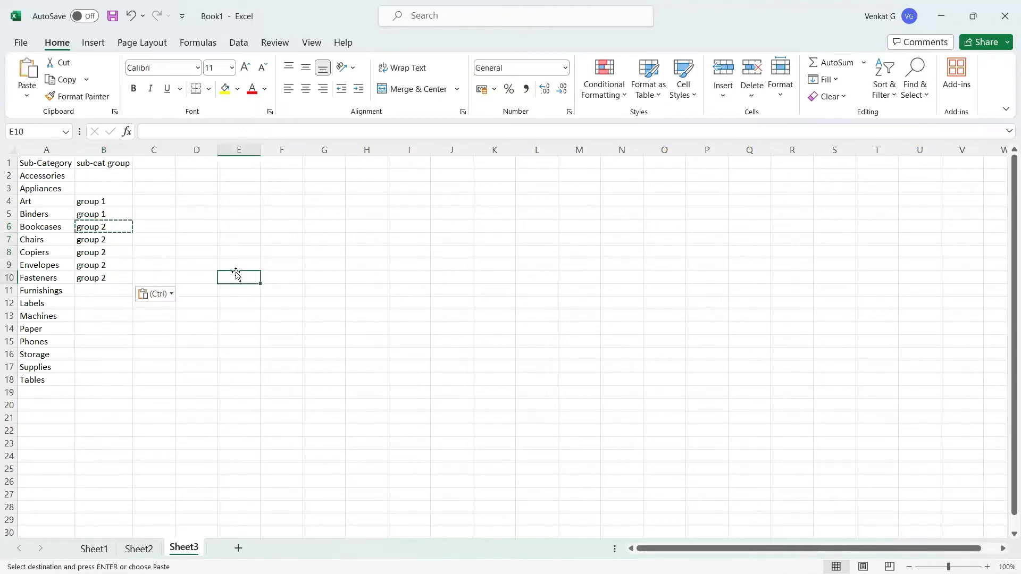
pyautogui.click(173, 238)
pyautogui.click(247, 205)
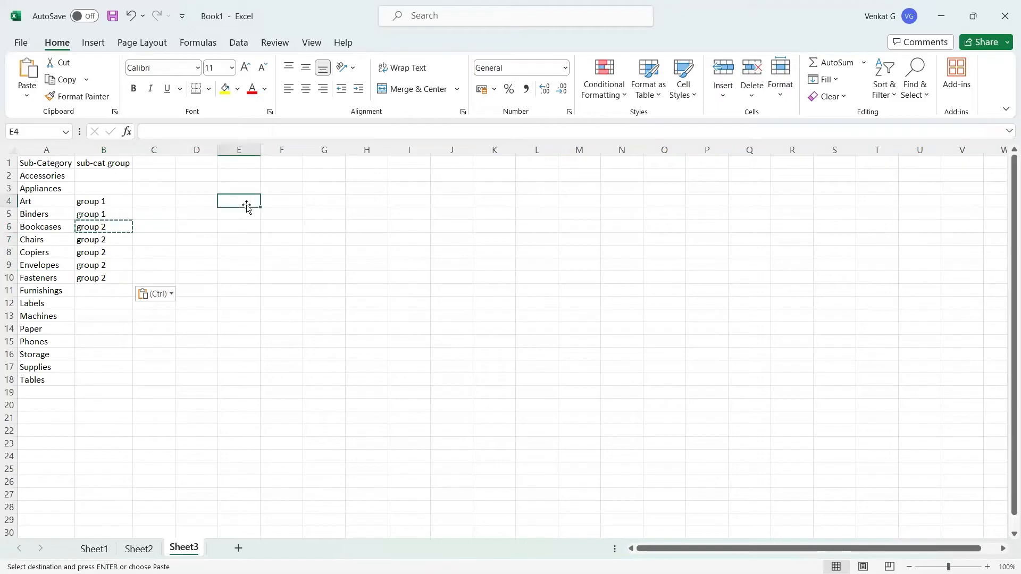
pyautogui.hotkey('ctrl', '2')
# Draw on-screen annotations over the Excel sheet, then clear them.
pyautogui.moveTo(350, 264)
pyautogui.mouseDown()
pyautogui.moveTo(360, 247)
pyautogui.moveTo(450, 250)
pyautogui.moveTo(496, 275)
pyautogui.mouseUp()
pyautogui.moveTo(460, 228); pyautogui.dragTo(546, 252)
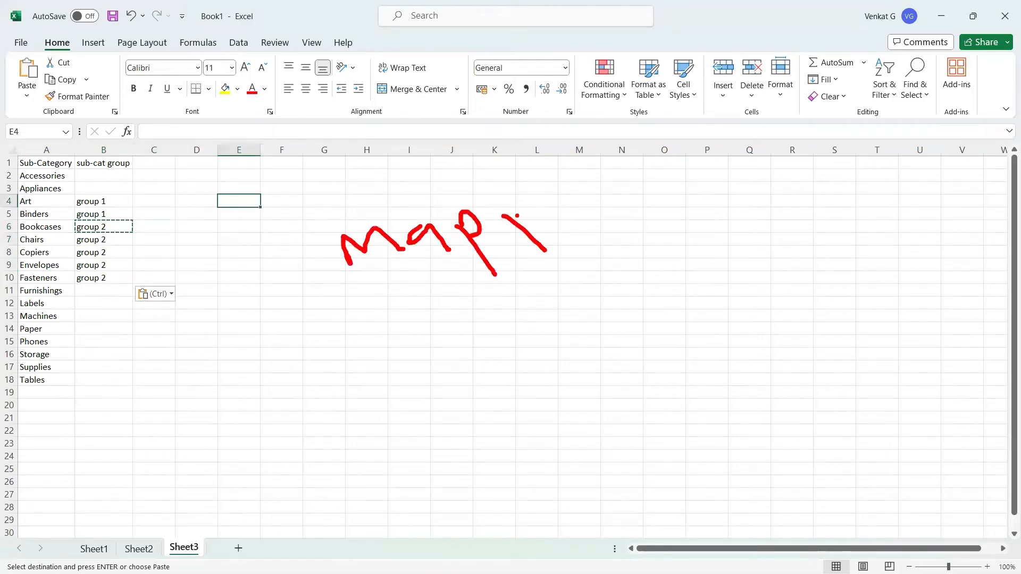
pyautogui.moveTo(517, 216)
pyautogui.mouseDown()
pyautogui.moveTo(571, 229)
pyautogui.moveTo(633, 212)
pyautogui.moveTo(760, 285)
pyautogui.moveTo(734, 216)
pyautogui.mouseUp()
pyautogui.click(549, 199)
pyautogui.moveTo(299, 334)
pyautogui.mouseDown()
pyautogui.moveTo(889, 221)
pyautogui.moveTo(312, 322)
pyautogui.moveTo(668, 273)
pyautogui.mouseUp()
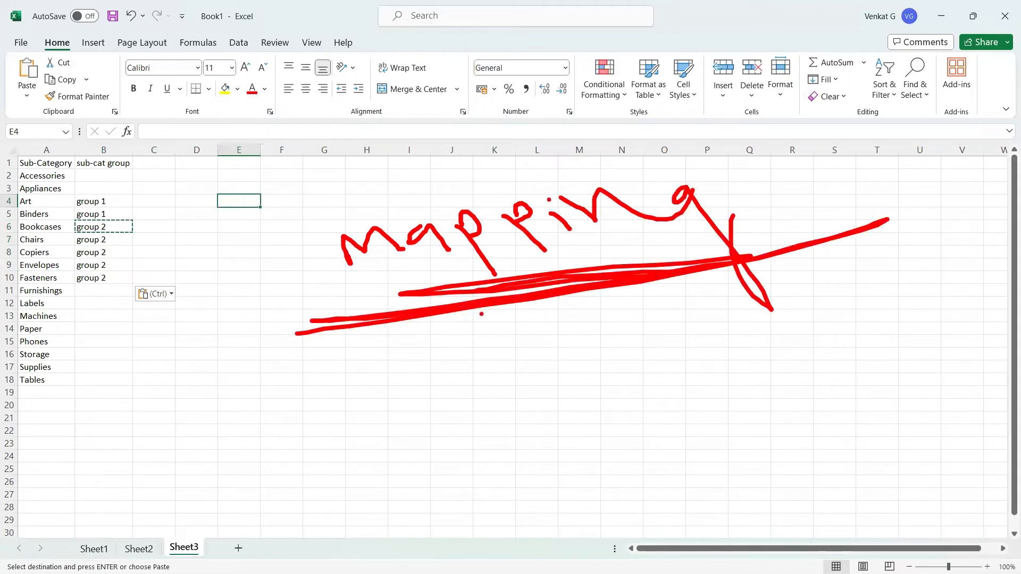
pyautogui.press('Escape')
# Label Accessories as 'Other' in the sub-cat group column.
pyautogui.moveTo(54, 176); pyautogui.dragTo(49, 187)
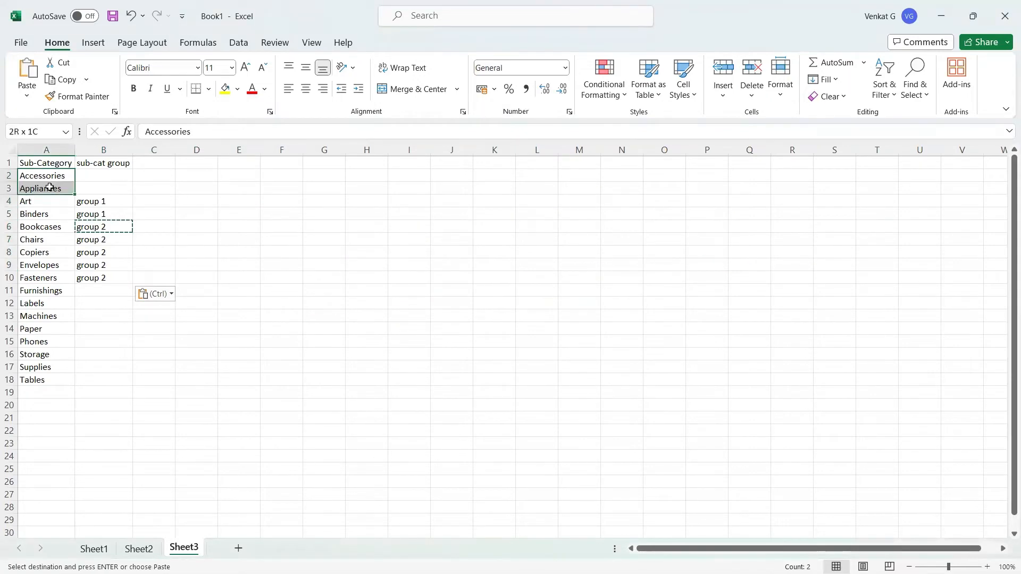
pyautogui.click(96, 177)
pyautogui.write('O')
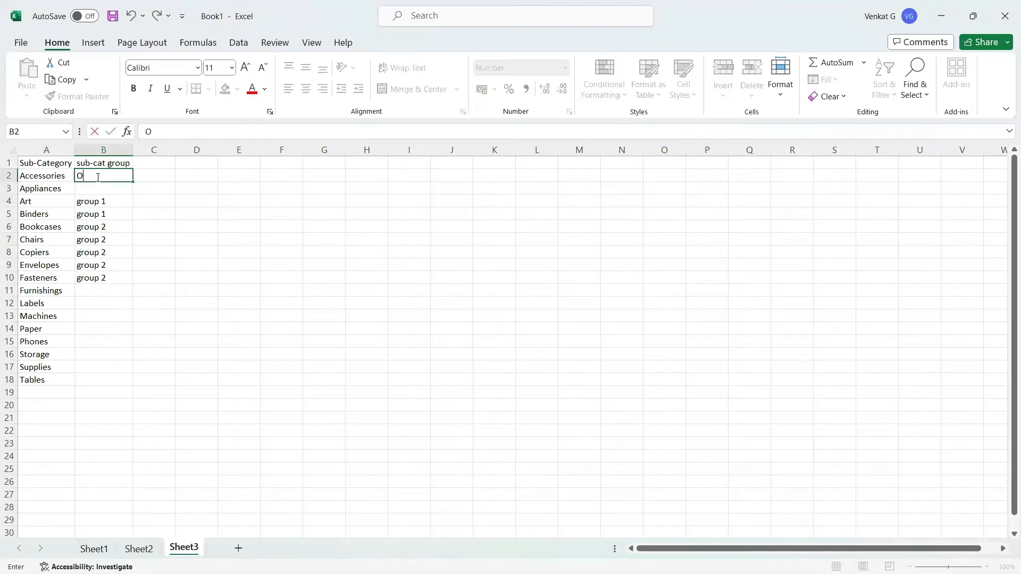
pyautogui.write('ther')
pyautogui.click(256, 226)
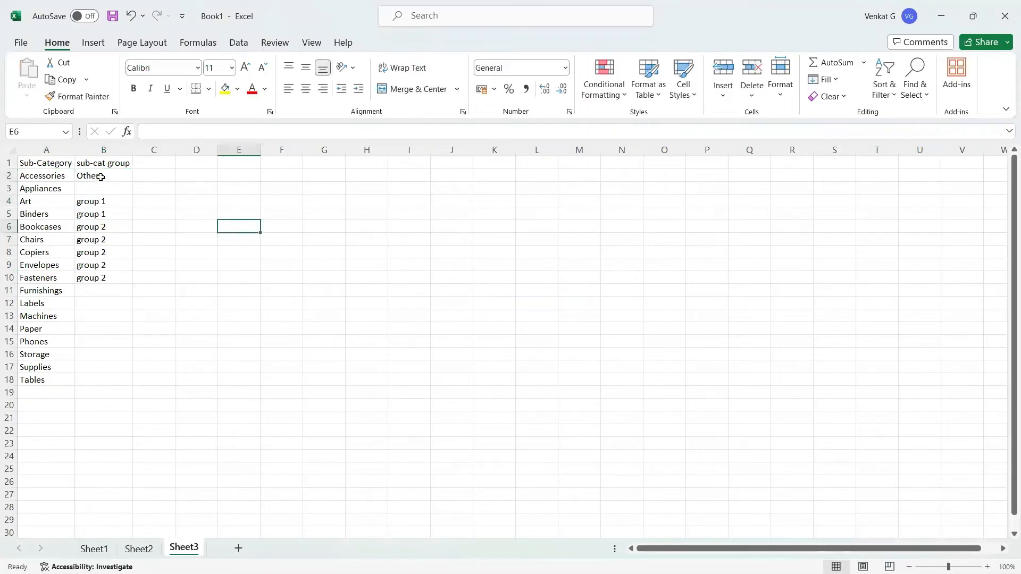
pyautogui.click(101, 177)
pyautogui.hotkey('ctrl', 'c')
# Paste 'Other' for Appliances and for Furnishings through Tables.
pyautogui.click(99, 188)
pyautogui.hotkey('ctrl', 'v')
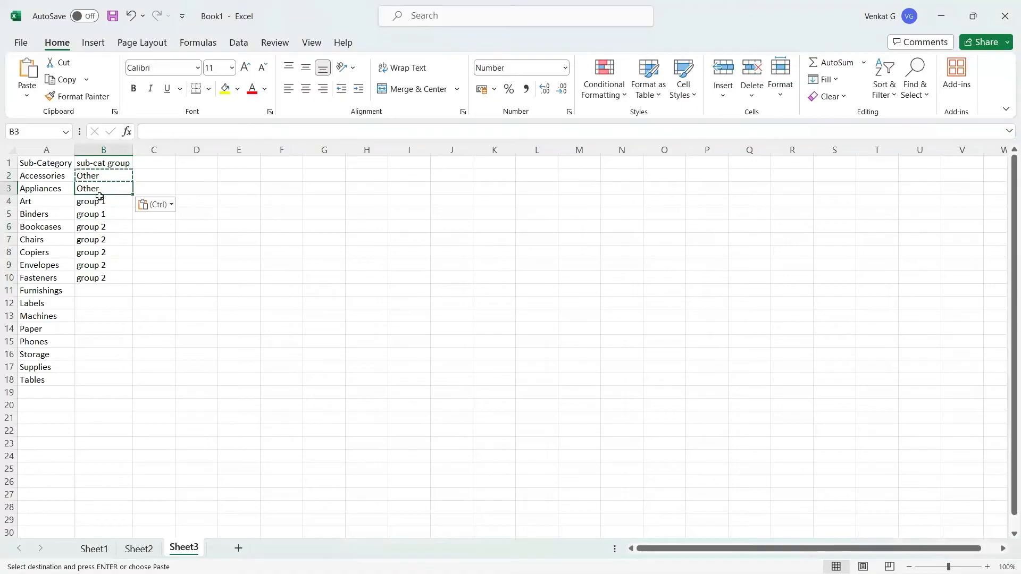
pyautogui.moveTo(111, 288); pyautogui.dragTo(116, 375)
pyautogui.hotkey('ctrl', 'v')
pyautogui.click(225, 353)
pyautogui.doubleClick(166, 249)
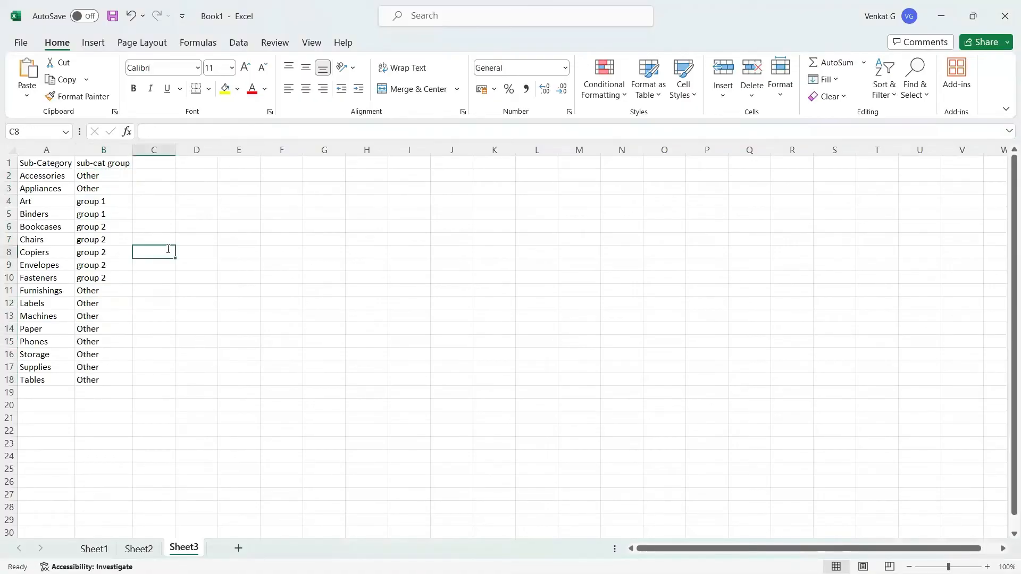
# Save the Excel workbook to the Desktop as mapping_file.xlsx and return to Tableau.
pyautogui.click(118, 16)
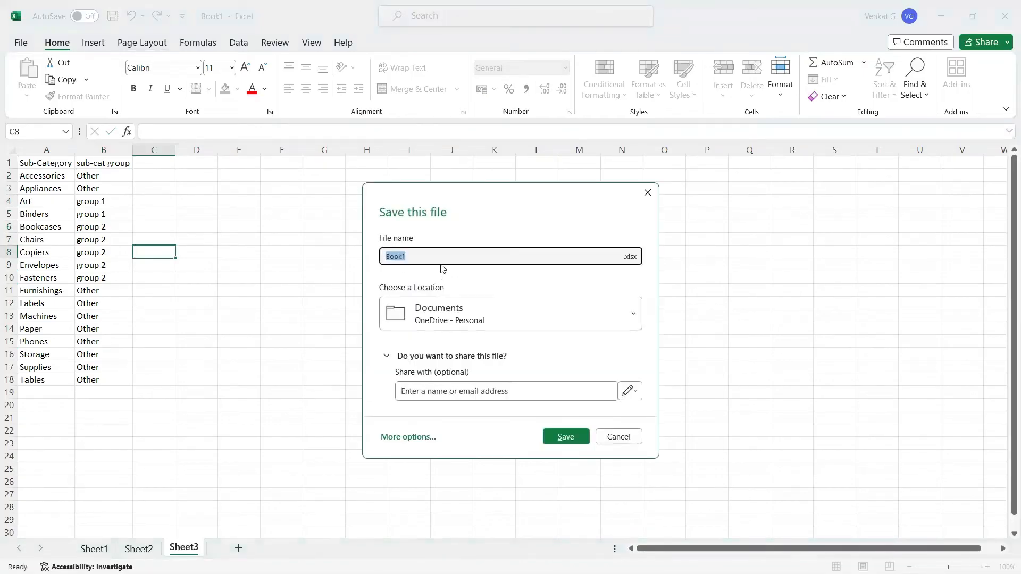
pyautogui.write('gro')
pyautogui.press('BackSpace')
pyautogui.press('BackSpace')
pyautogui.press('BackSpace')
pyautogui.press('BackSpace')
pyautogui.press('BackSpace')
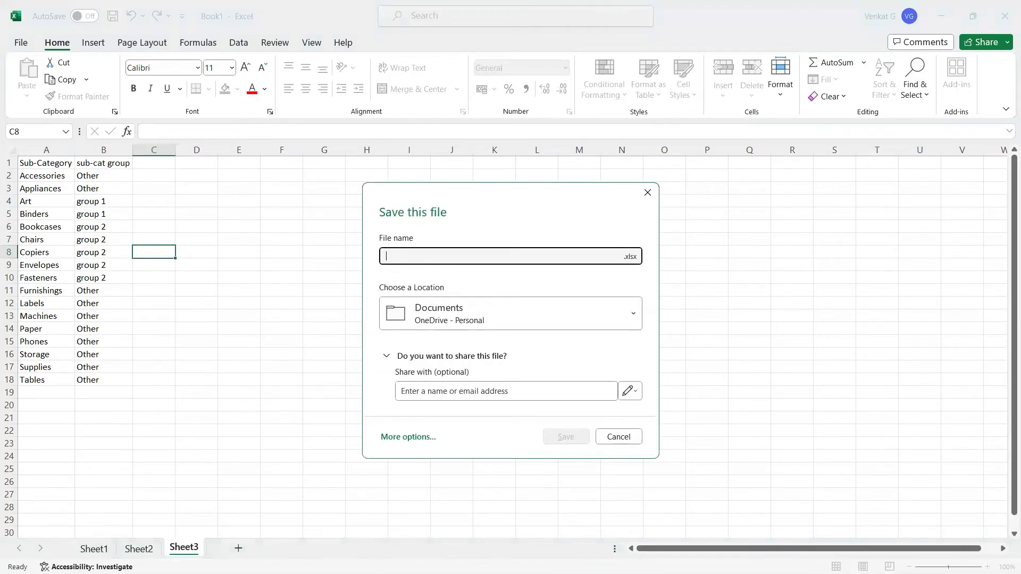
pyautogui.write('mapping_file')
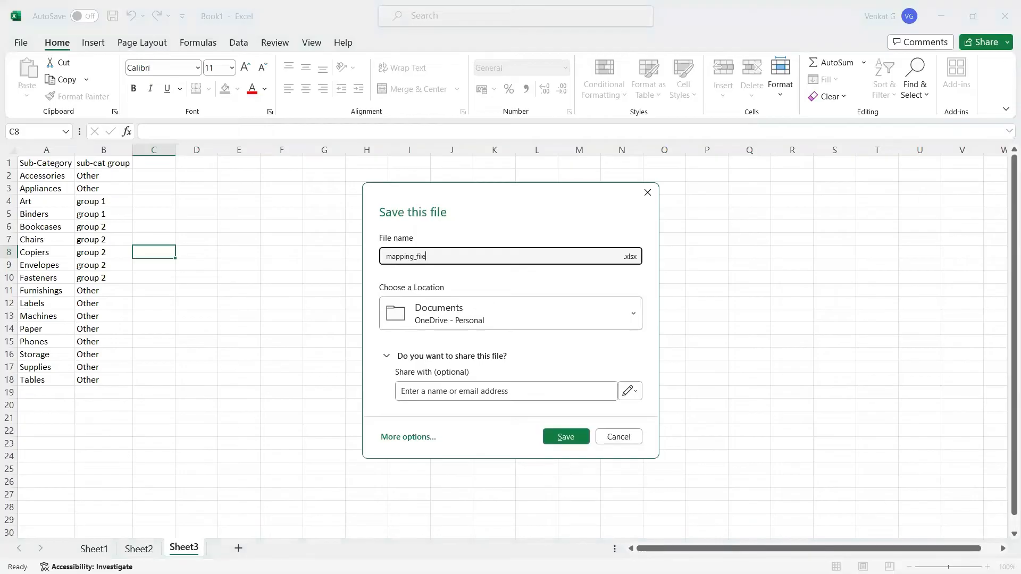
pyautogui.click(603, 320)
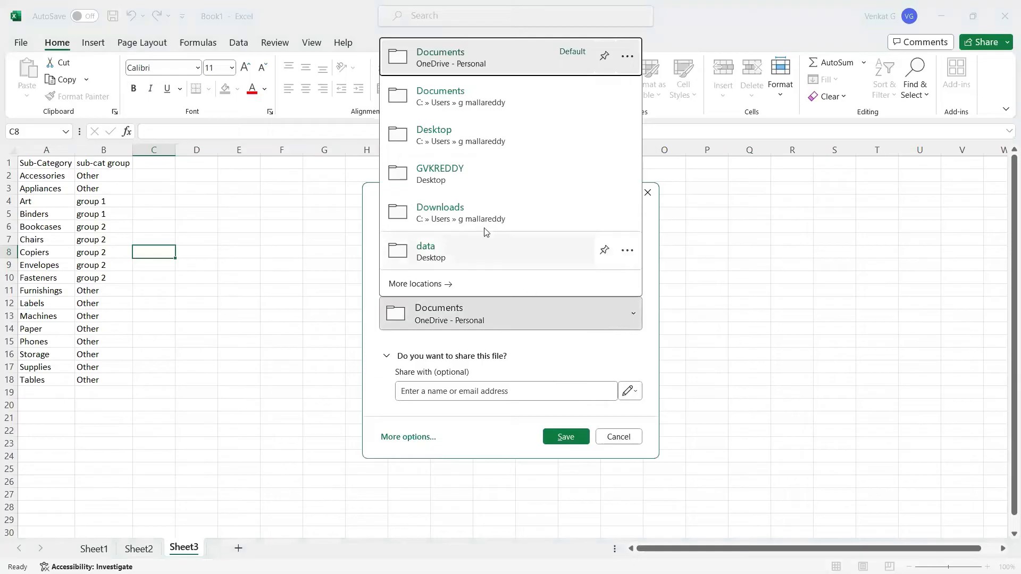
pyautogui.click(433, 133)
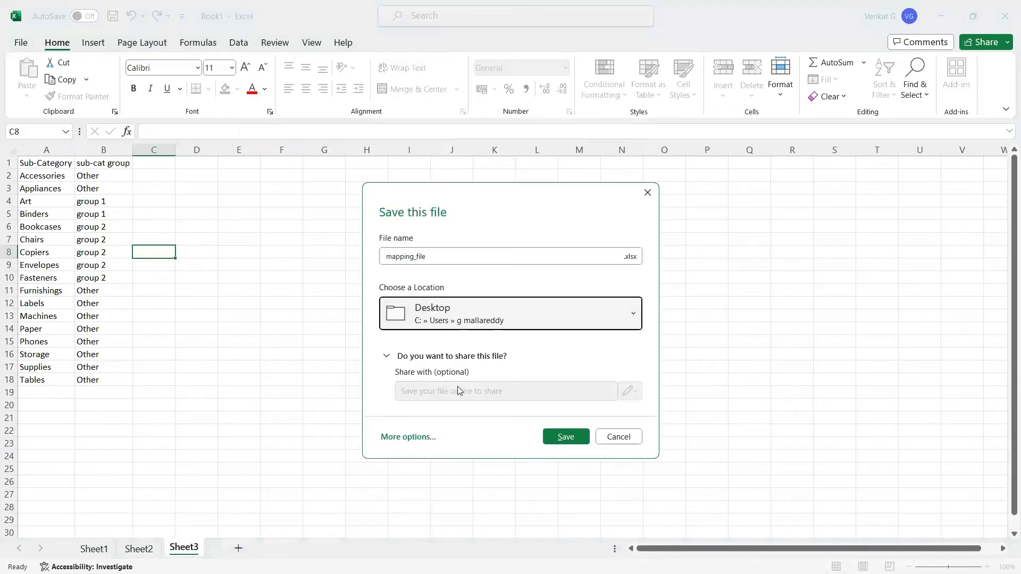
pyautogui.click(561, 437)
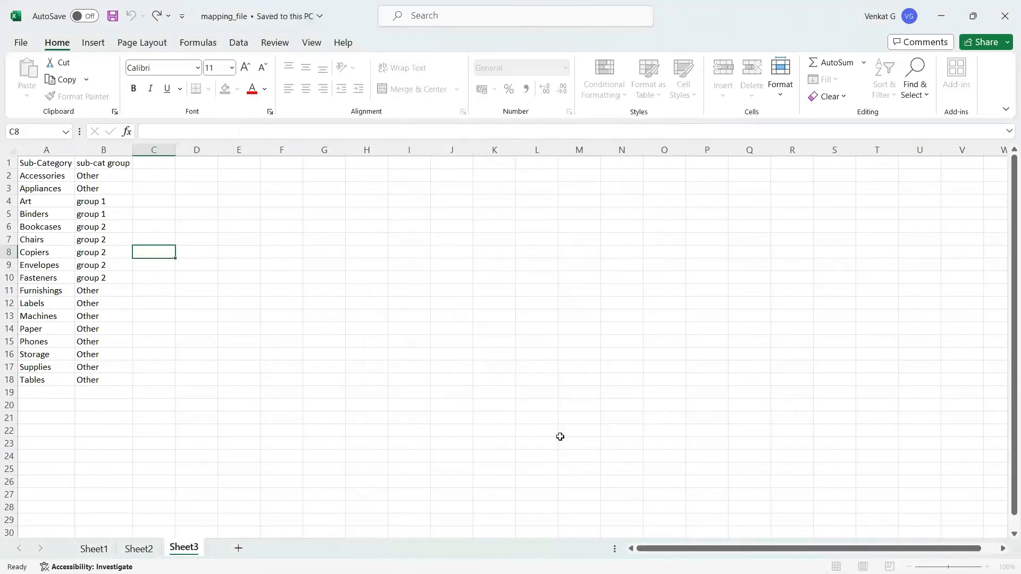
pyautogui.hotkey('alt', 'Tab')
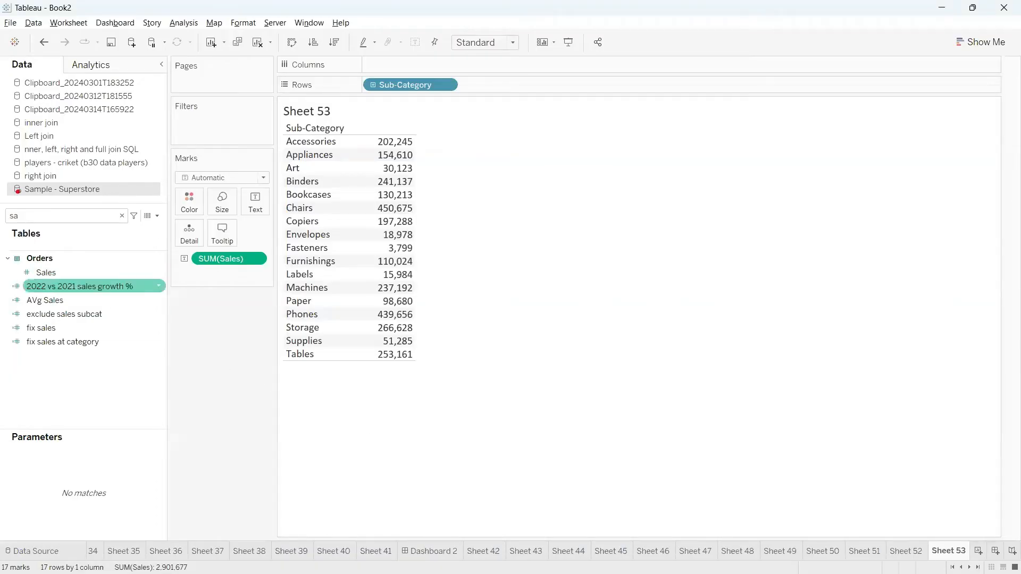
# Open the Data Source page for Sample - Superstore, circling the connection in red ink.
pyautogui.moveTo(12, 174)
pyautogui.mouseDown()
pyautogui.moveTo(82, 188)
pyautogui.moveTo(25, 176)
pyautogui.mouseUp()
pyautogui.moveTo(55, 224)
pyautogui.mouseDown()
pyautogui.moveTo(50, 485)
pyautogui.moveTo(33, 573)
pyautogui.moveTo(48, 515)
pyautogui.mouseUp()
pyautogui.press('Escape')
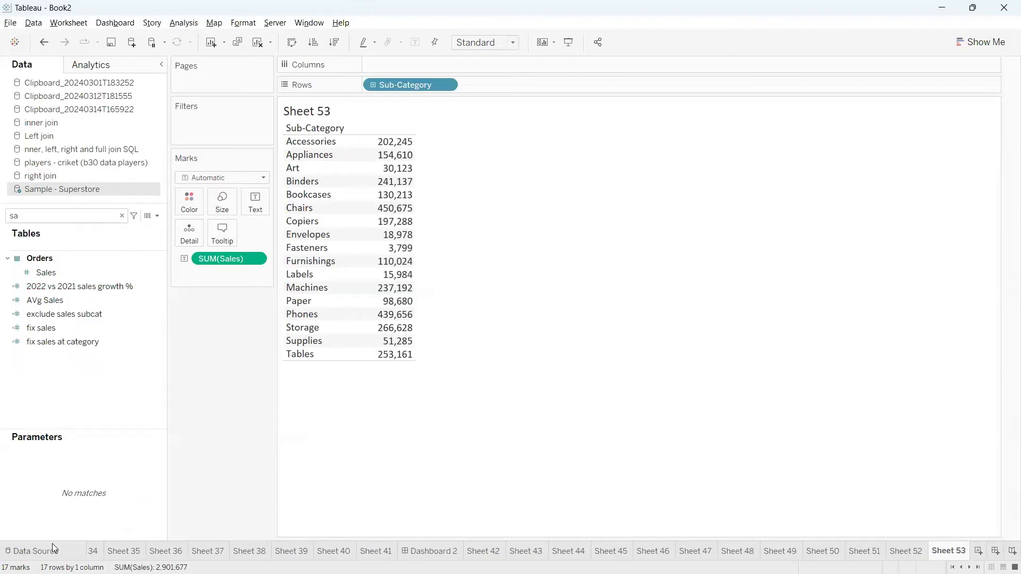
pyautogui.click(35, 551)
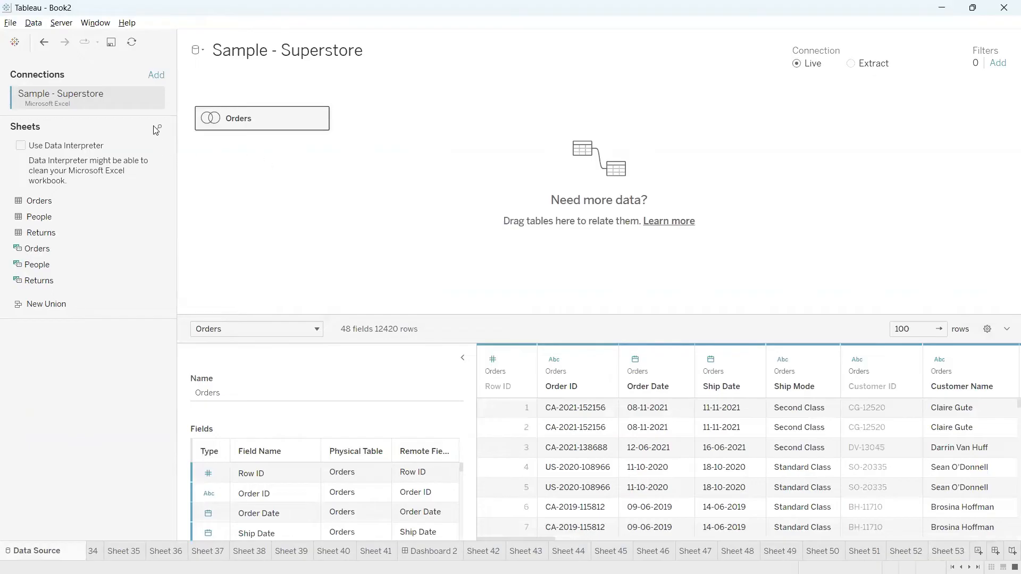
pyautogui.hotkey('ctrl', '2')
pyautogui.moveTo(1, 104)
pyautogui.mouseDown()
pyautogui.moveTo(143, 114)
pyautogui.moveTo(15, 86)
pyautogui.moveTo(5, 100)
pyautogui.mouseUp()
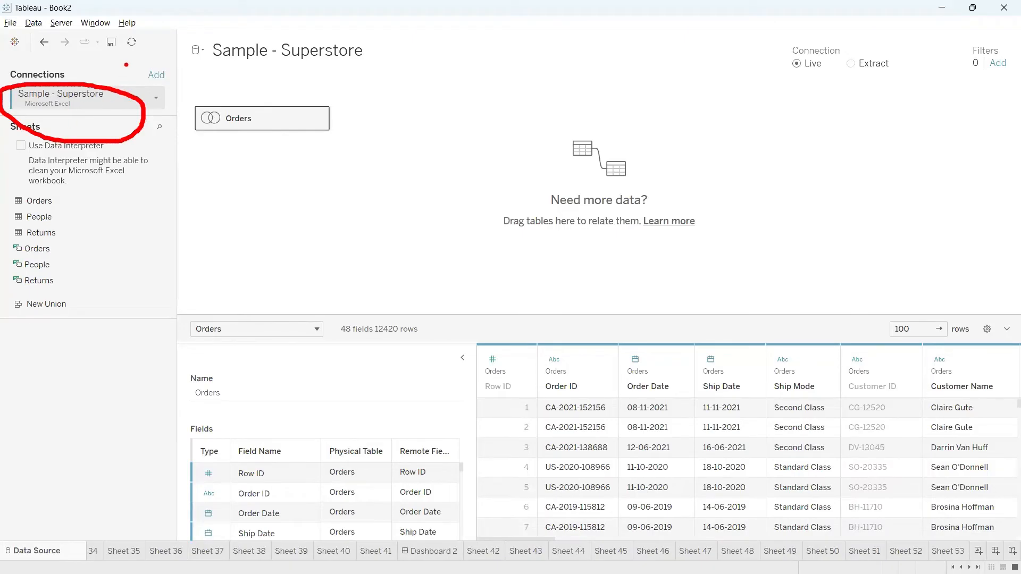
pyautogui.moveTo(126, 65)
pyautogui.mouseDown()
pyautogui.moveTo(181, 88)
pyautogui.moveTo(117, 57)
pyautogui.moveTo(276, 73)
pyautogui.moveTo(279, 90)
pyautogui.moveTo(250, 78)
pyautogui.mouseUp()
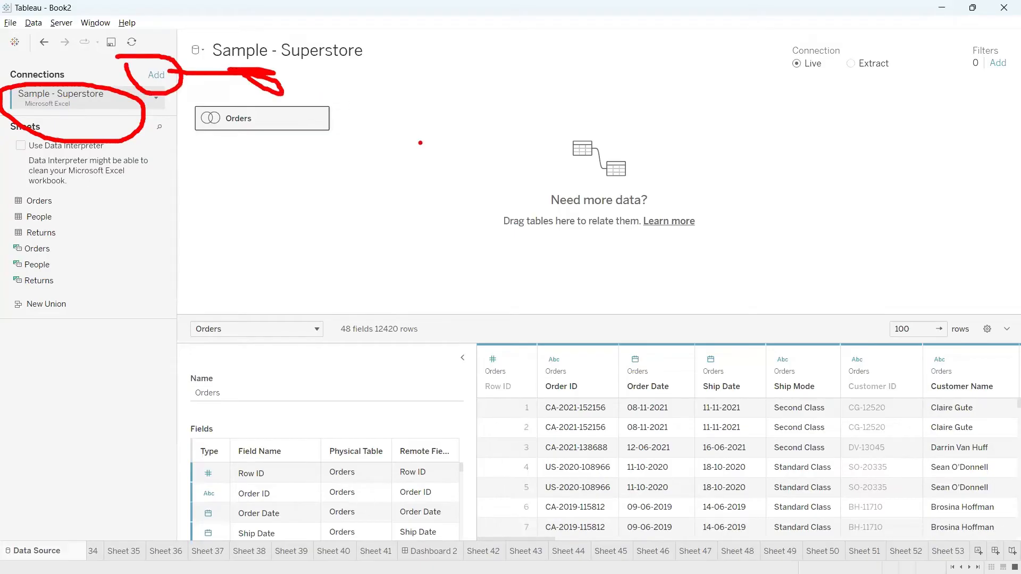
pyautogui.moveTo(427, 152); pyautogui.dragTo(426, 194)
pyautogui.write('cross ')
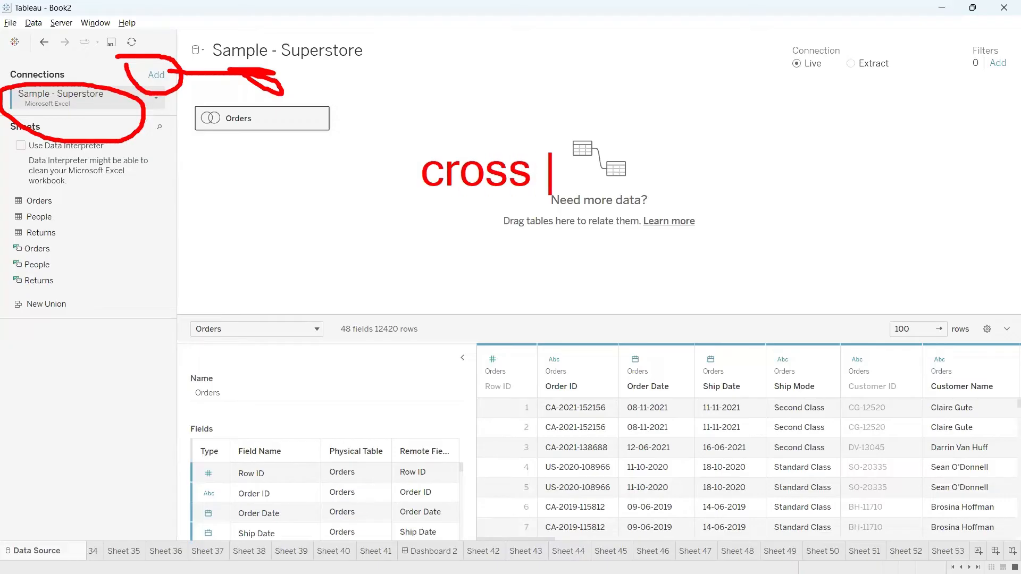
pyautogui.write('database ')
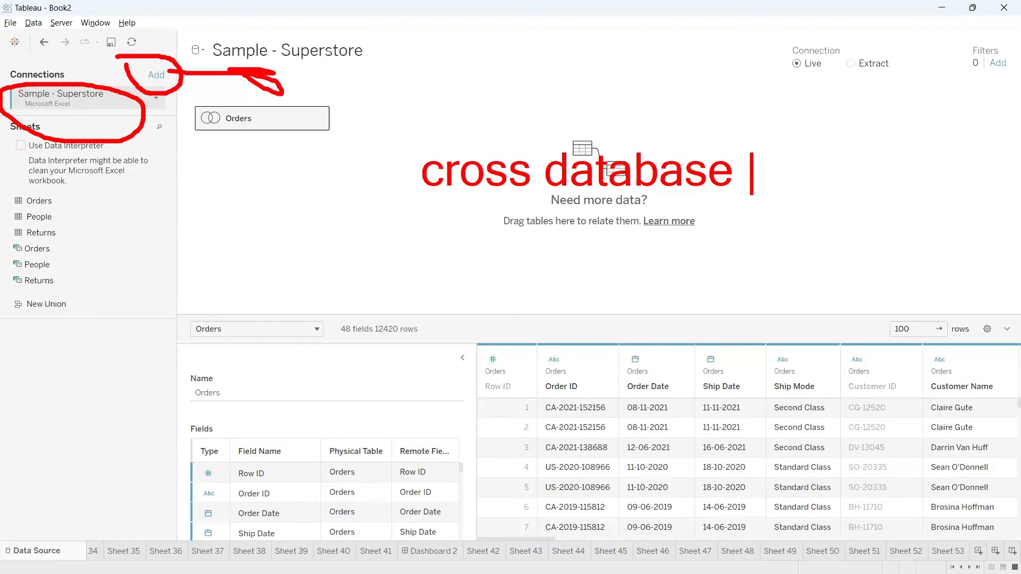
pyautogui.write('joins')
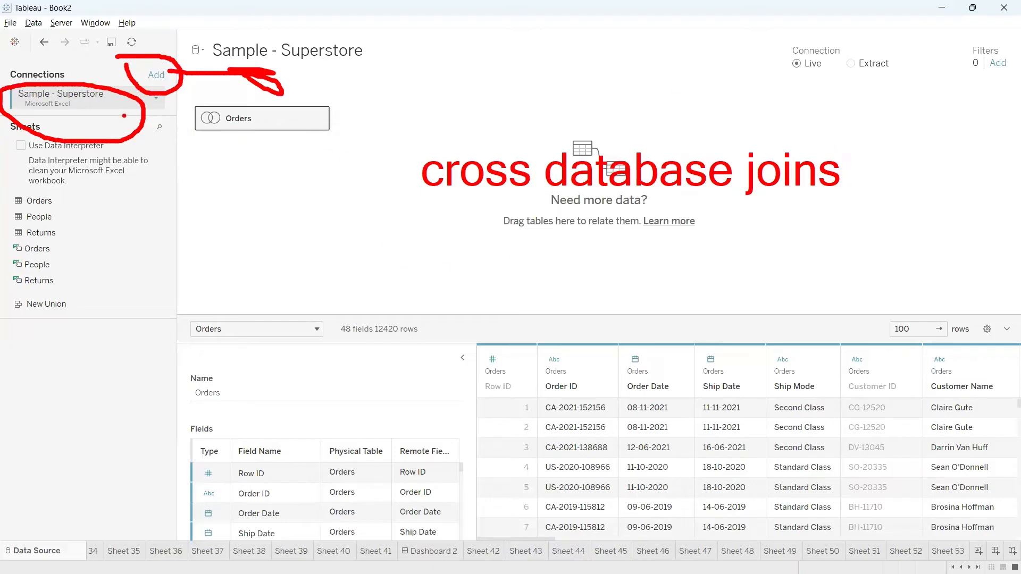
pyautogui.moveTo(107, 115)
pyautogui.mouseDown()
pyautogui.moveTo(178, 301)
pyautogui.moveTo(144, 279)
pyautogui.moveTo(202, 298)
pyautogui.moveTo(151, 275)
pyautogui.mouseUp()
pyautogui.moveTo(231, 266)
pyautogui.mouseDown()
pyautogui.moveTo(287, 245)
pyautogui.moveTo(325, 287)
pyautogui.mouseUp()
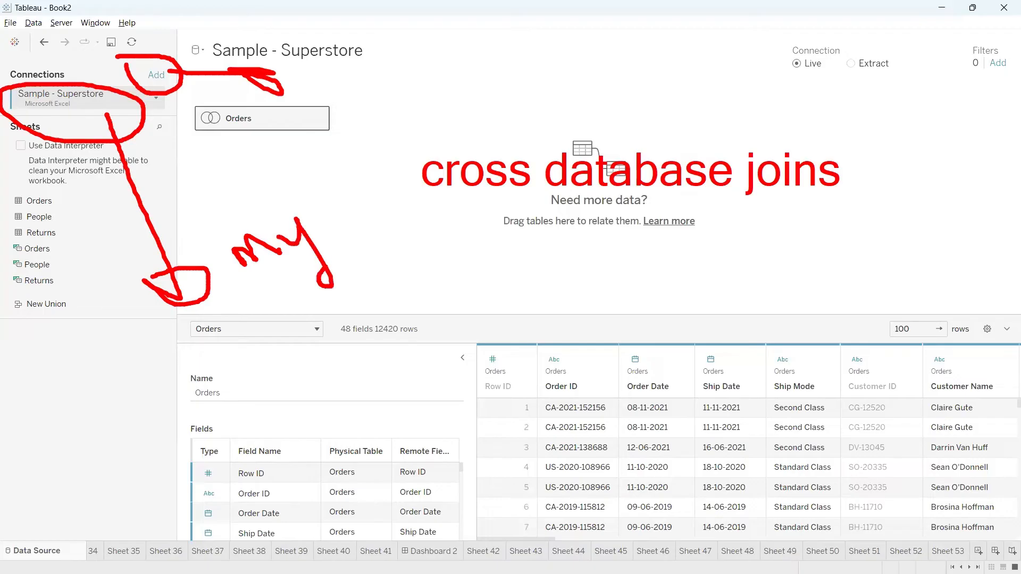
pyautogui.moveTo(343, 214)
pyautogui.mouseDown()
pyautogui.moveTo(332, 254)
pyautogui.moveTo(435, 234)
pyautogui.mouseUp()
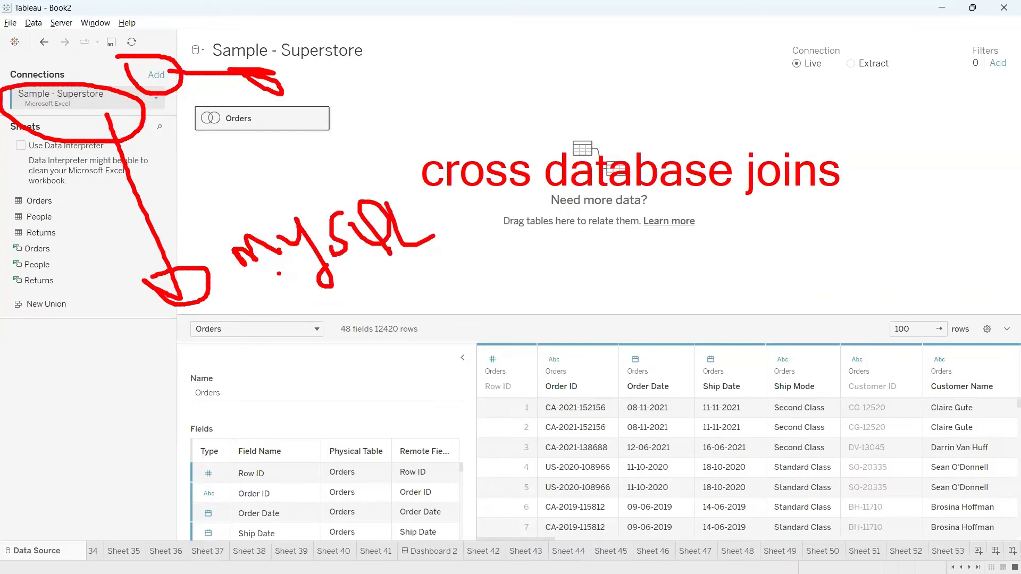
pyautogui.moveTo(278, 276)
pyautogui.mouseDown()
pyautogui.moveTo(380, 262)
pyautogui.moveTo(271, 287)
pyautogui.moveTo(346, 272)
pyautogui.mouseUp()
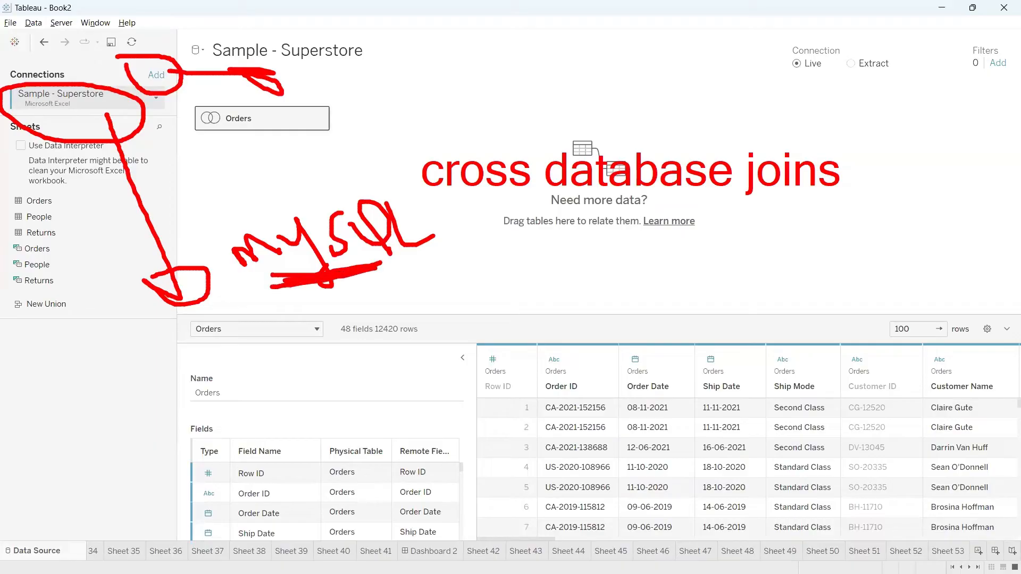
pyautogui.moveTo(274, 200)
pyautogui.mouseDown()
pyautogui.moveTo(295, 234)
pyautogui.moveTo(305, 207)
pyautogui.moveTo(279, 226)
pyautogui.mouseUp()
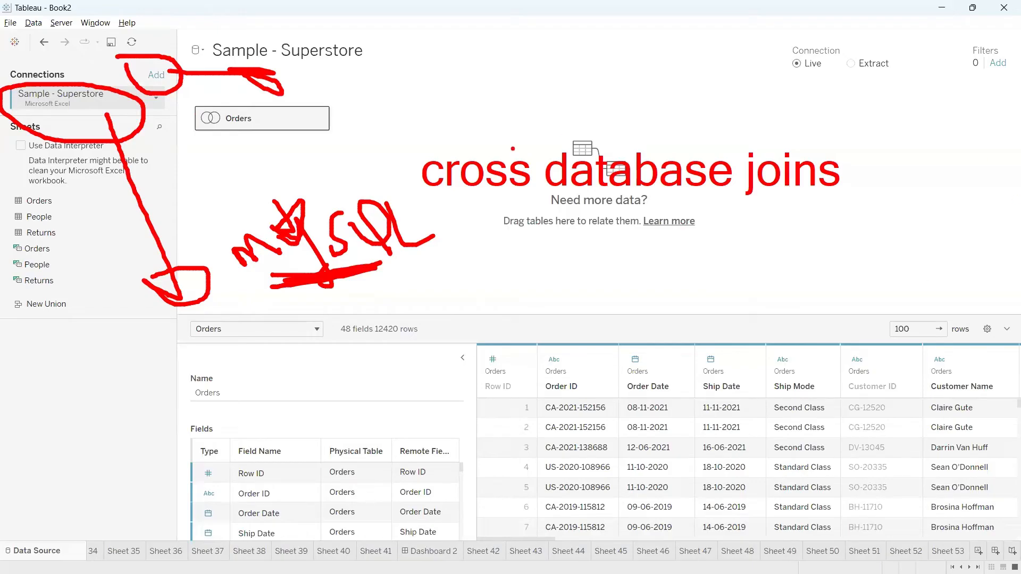
pyautogui.press('Escape')
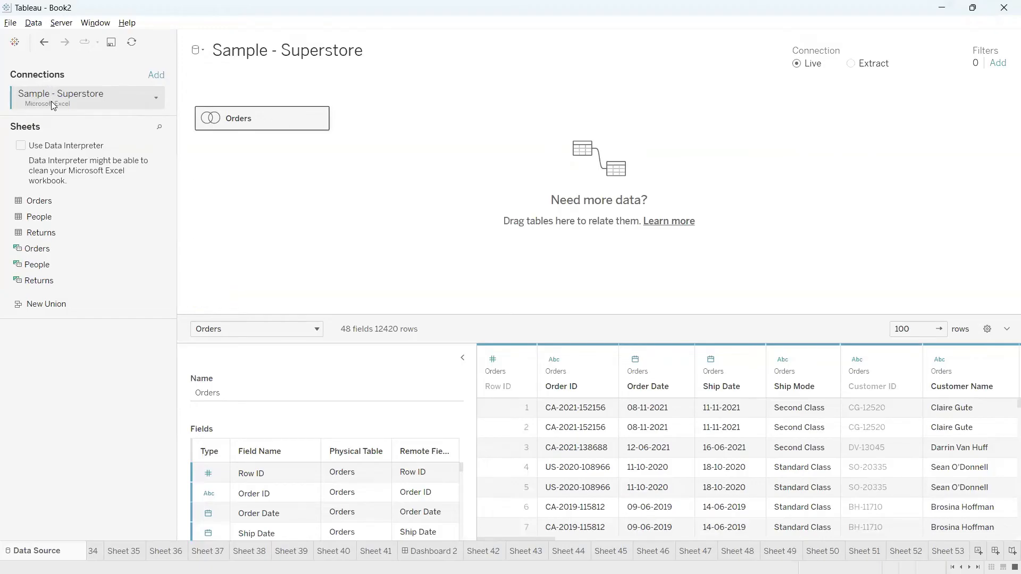
# Add the mapping_file Excel workbook from the Desktop as a second connection.
pyautogui.click(156, 76)
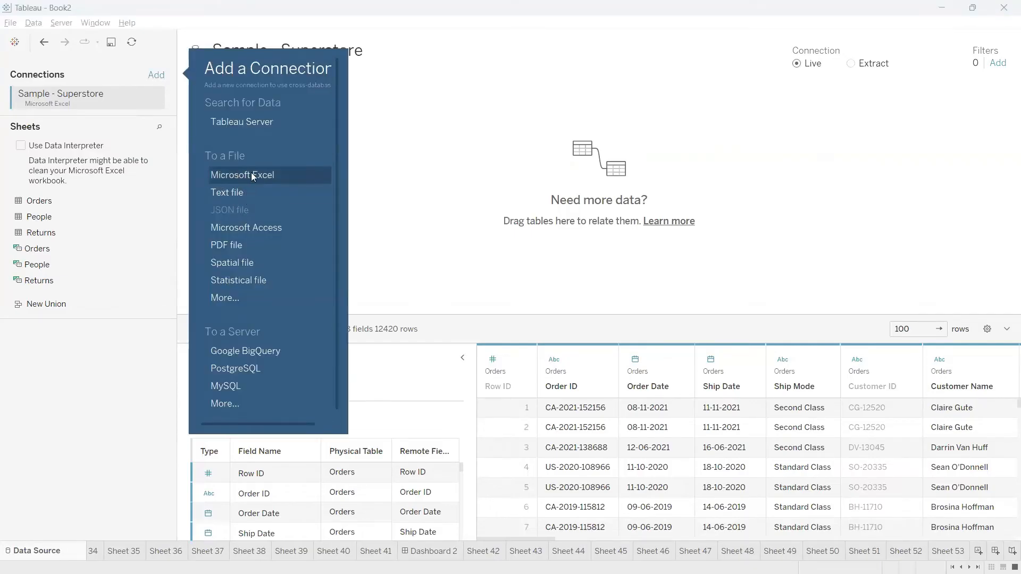
pyautogui.click(251, 176)
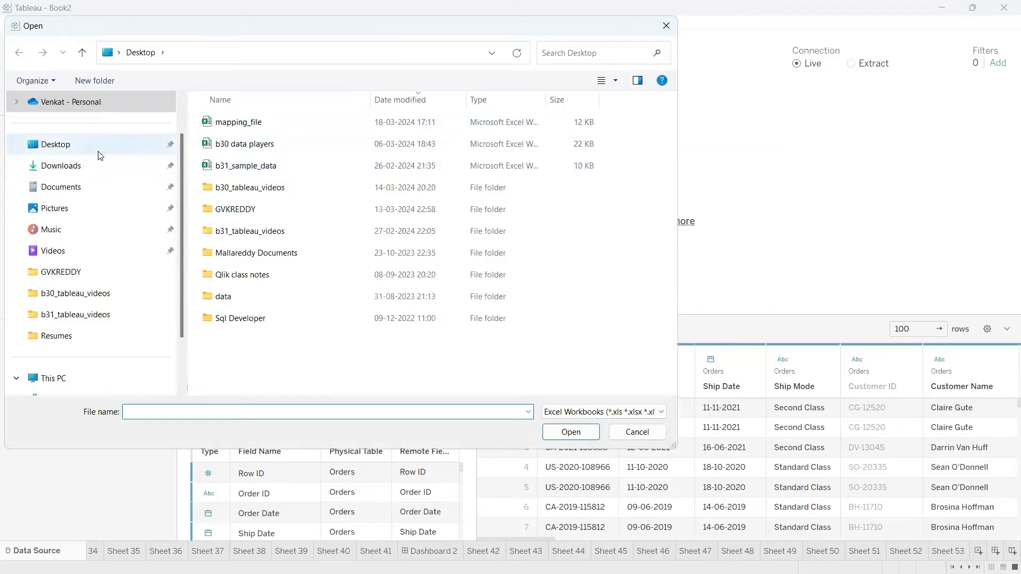
pyautogui.click(270, 126)
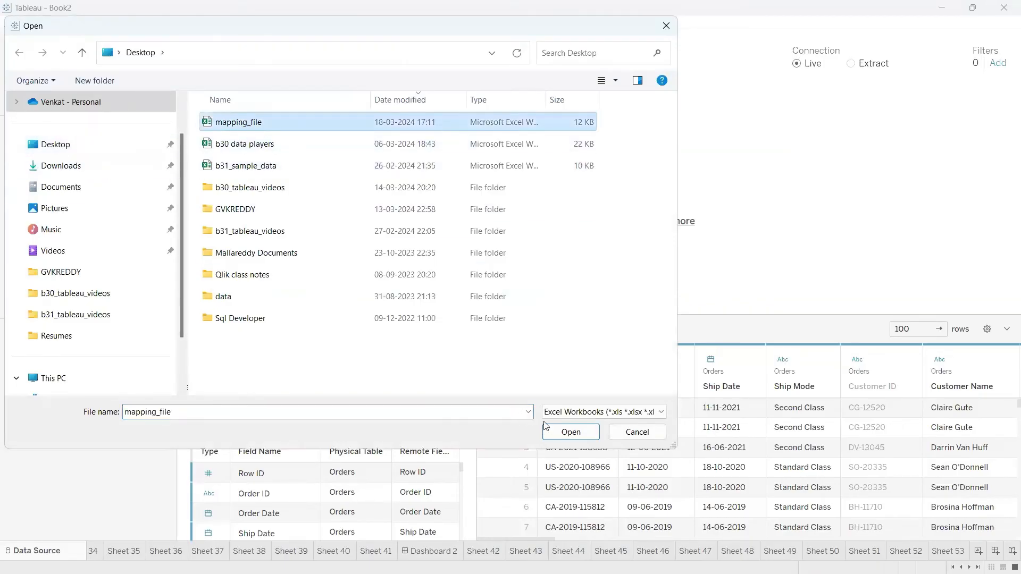
pyautogui.click(568, 433)
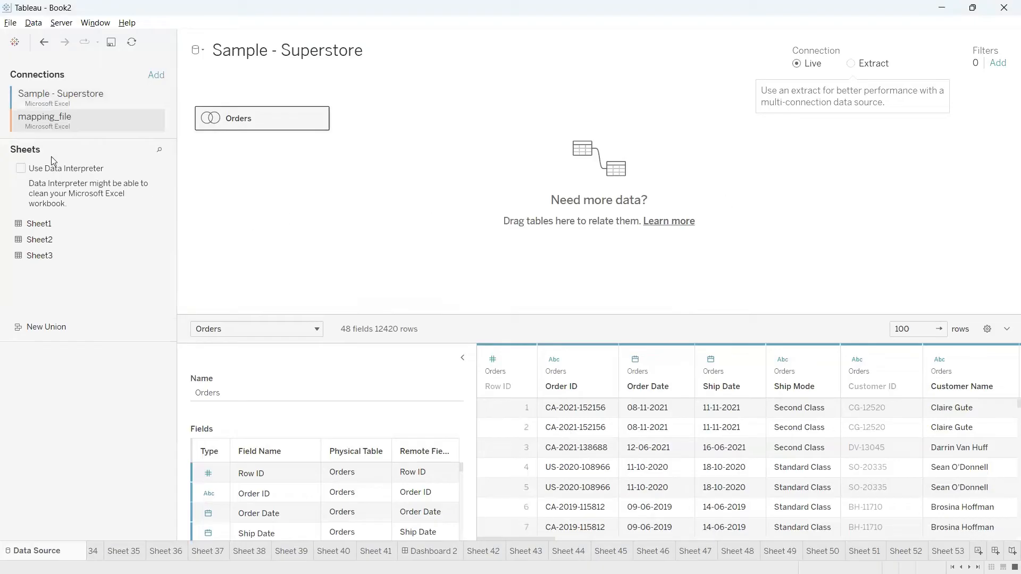
# Mark the Sample - Superstore and mapping_file connections in red ink, then select the Orders table.
pyautogui.moveTo(17, 83)
pyautogui.mouseDown()
pyautogui.moveTo(80, 110)
pyautogui.moveTo(45, 80)
pyautogui.moveTo(24, 104)
pyautogui.moveTo(106, 139)
pyautogui.moveTo(21, 115)
pyautogui.moveTo(95, 144)
pyautogui.mouseUp()
pyautogui.press('Escape')
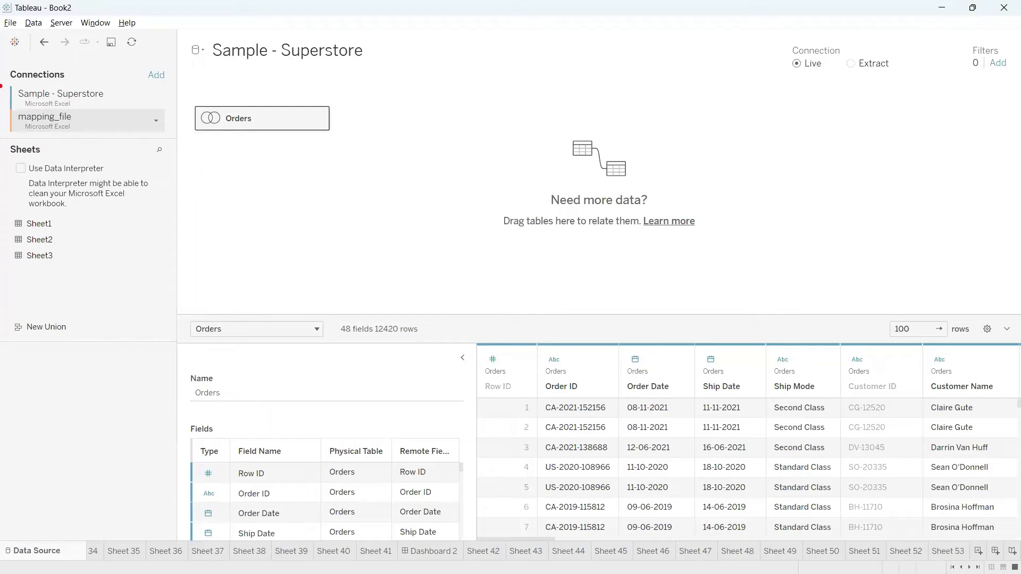
pyautogui.moveTo(1, 86); pyautogui.dragTo(28, 79)
pyautogui.moveTo(3, 124); pyautogui.dragTo(27, 108)
pyautogui.press('Escape')
pyautogui.click(320, 120)
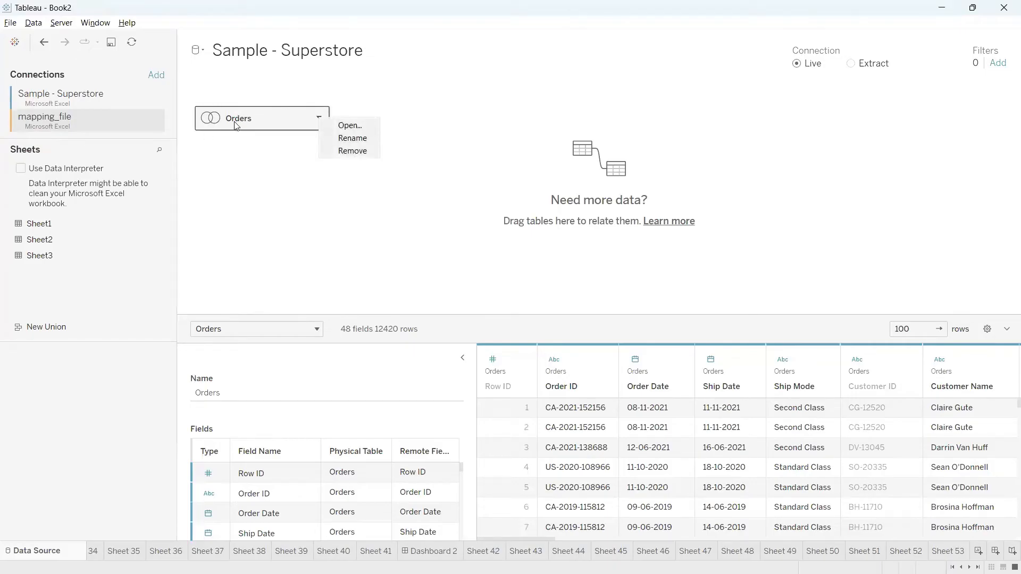
# Open the Orders logical table, mark its People and Returns joins in red, and open Sheet3's join.
pyautogui.click(347, 126)
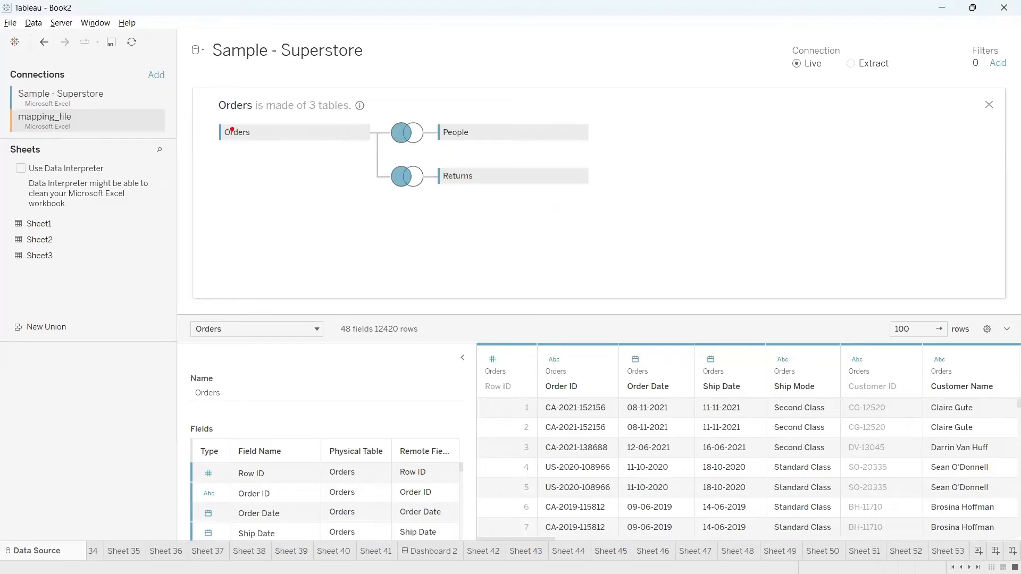
pyautogui.moveTo(230, 127); pyautogui.dragTo(248, 114)
pyautogui.moveTo(456, 125); pyautogui.dragTo(468, 113)
pyautogui.moveTo(461, 169); pyautogui.dragTo(480, 159)
pyautogui.moveTo(230, 122)
pyautogui.mouseDown()
pyautogui.moveTo(288, 160)
pyautogui.moveTo(226, 113)
pyautogui.mouseUp()
pyautogui.moveTo(250, 171)
pyautogui.mouseDown()
pyautogui.moveTo(143, 223)
pyautogui.moveTo(54, 201)
pyautogui.moveTo(42, 228)
pyautogui.moveTo(6, 256)
pyautogui.moveTo(81, 240)
pyautogui.moveTo(304, 285)
pyautogui.moveTo(389, 238)
pyautogui.mouseUp()
pyautogui.press('Escape')
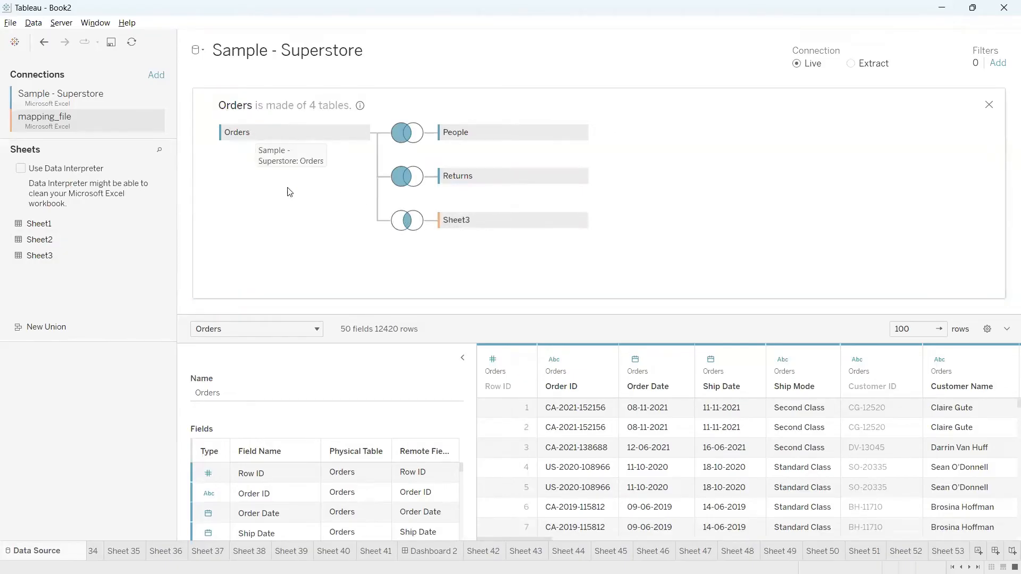
pyautogui.click(408, 223)
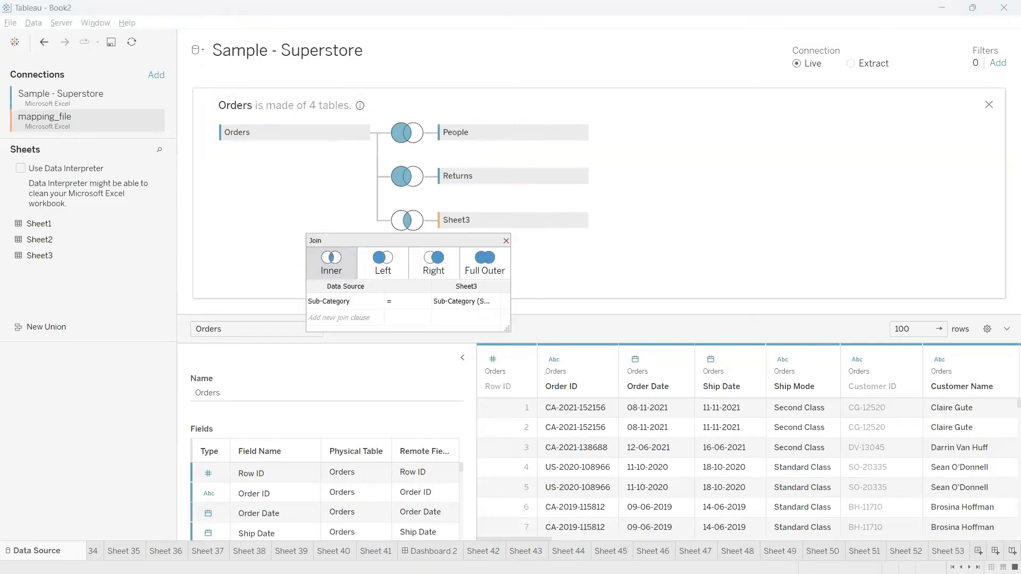
# Circle Orders, Sheet3 and Sheet3's Sub-Category join field in red ink.
pyautogui.moveTo(232, 128)
pyautogui.mouseDown()
pyautogui.moveTo(287, 291)
pyautogui.moveTo(319, 321)
pyautogui.moveTo(314, 292)
pyautogui.moveTo(292, 292)
pyautogui.mouseUp()
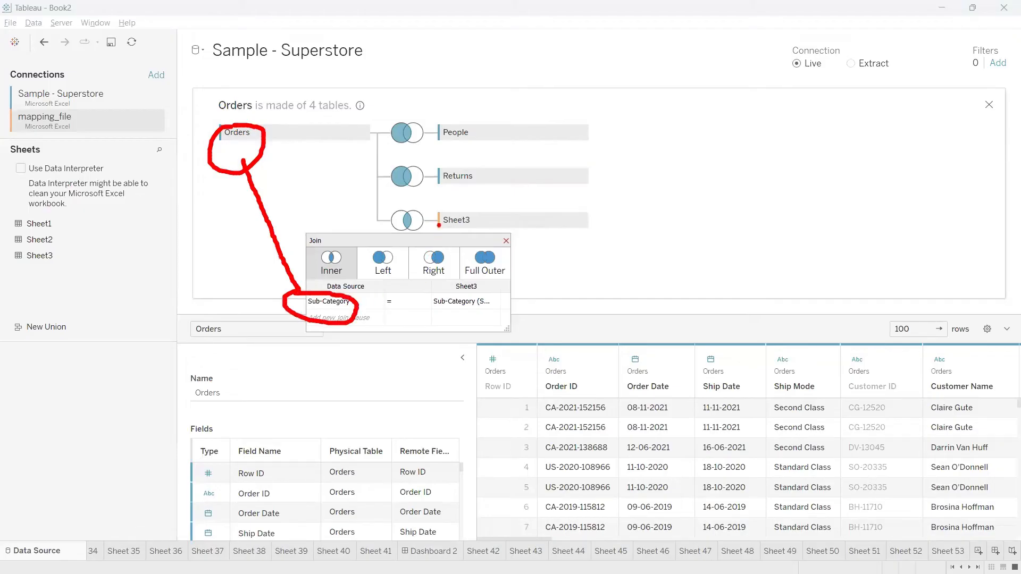
pyautogui.moveTo(439, 225)
pyautogui.mouseDown()
pyautogui.moveTo(447, 242)
pyautogui.moveTo(414, 206)
pyautogui.mouseUp()
pyautogui.moveTo(445, 246)
pyautogui.mouseDown()
pyautogui.moveTo(421, 290)
pyautogui.moveTo(458, 317)
pyautogui.moveTo(463, 285)
pyautogui.moveTo(434, 293)
pyautogui.mouseUp()
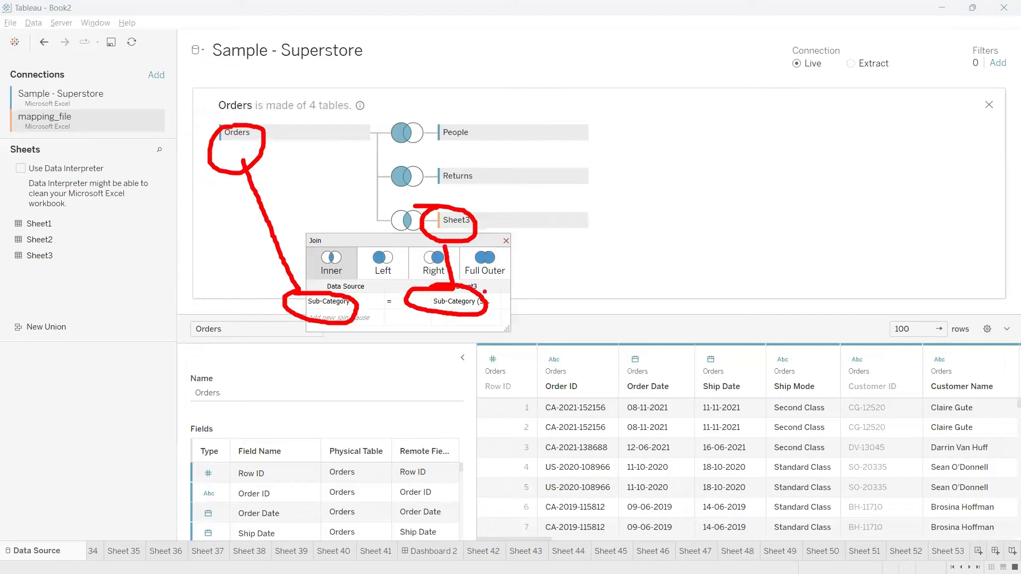
pyautogui.press('Escape')
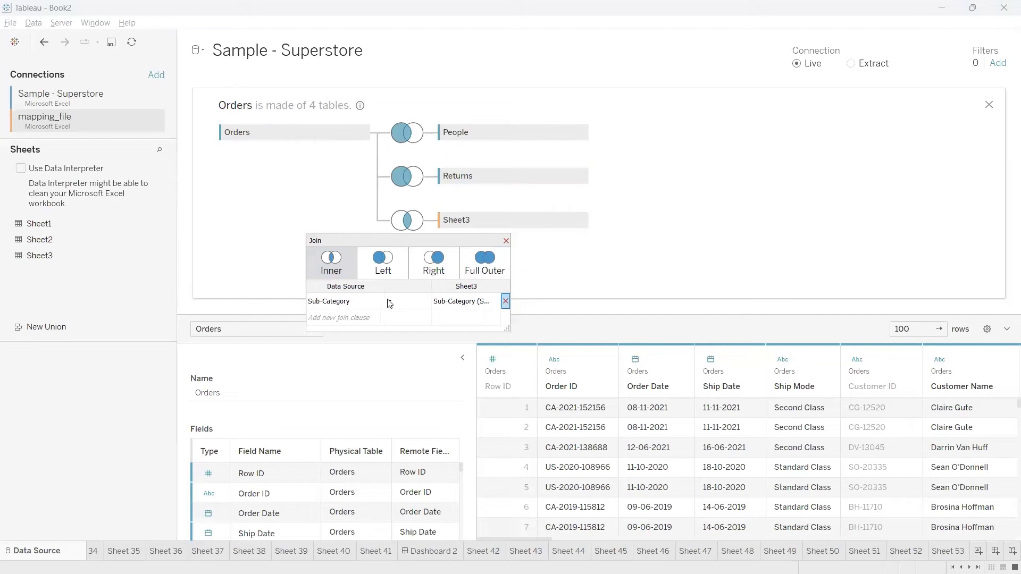
# Rebuild the Sheet3 join as a left join on Sub-Category = Sub-Category (Sheet3).
pyautogui.click(505, 301)
pyautogui.click(390, 302)
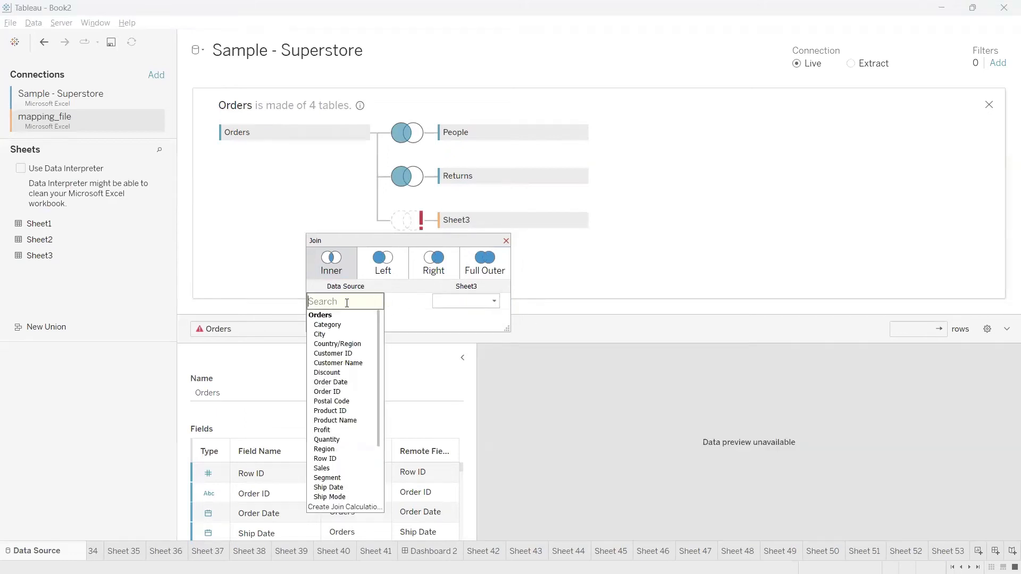
pyautogui.write('sub')
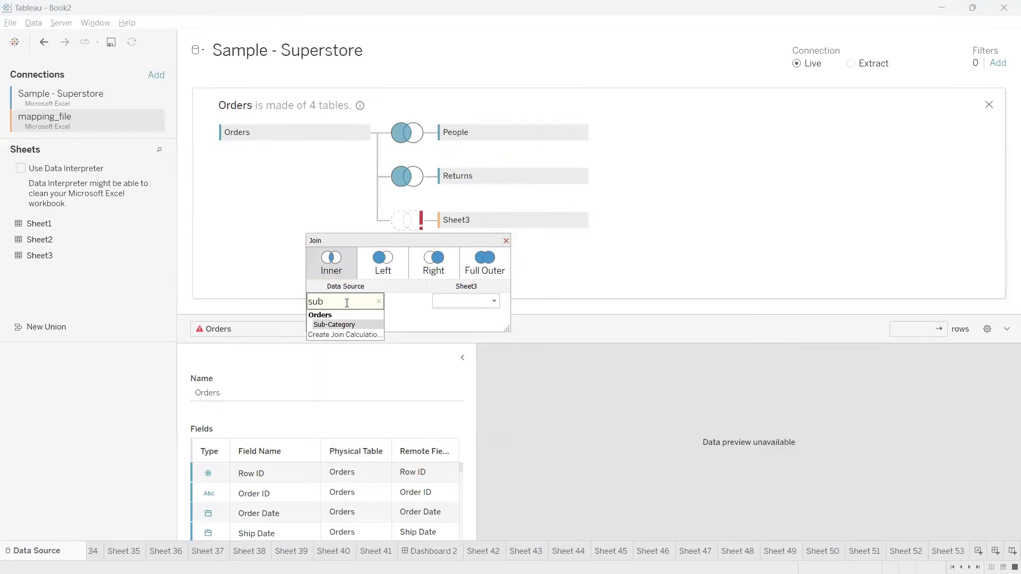
pyautogui.click(344, 324)
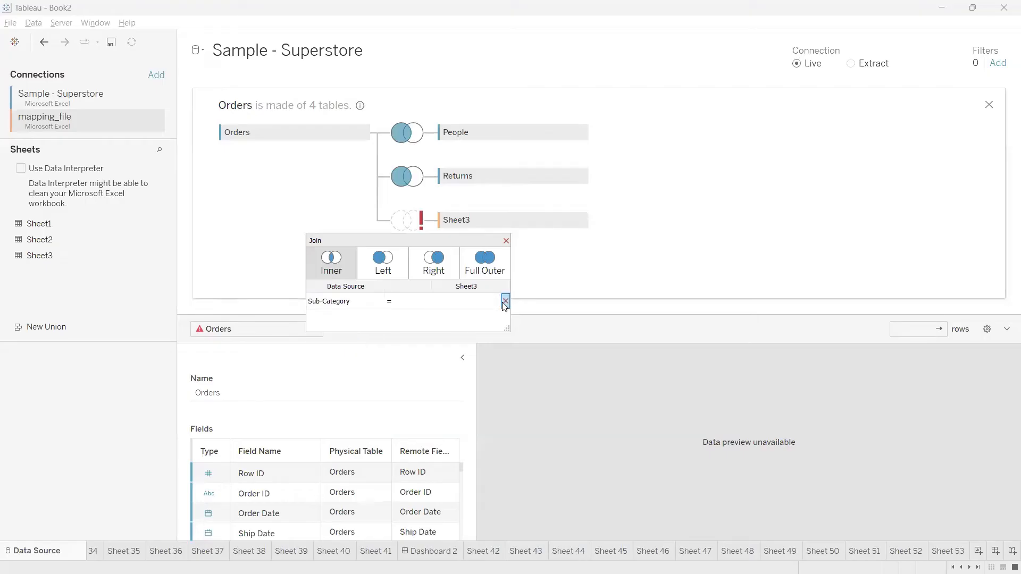
pyautogui.click(496, 300)
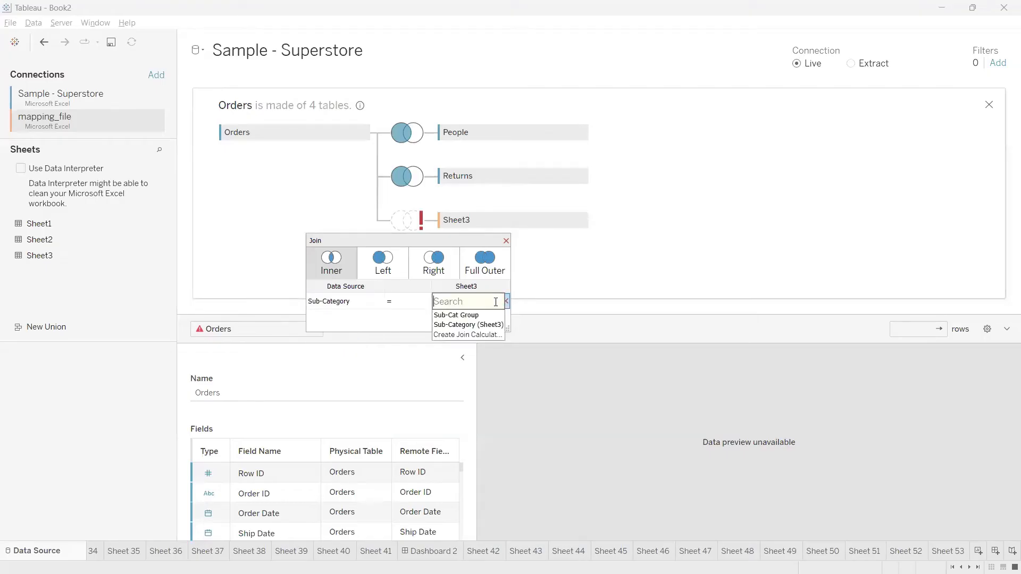
pyautogui.click(483, 324)
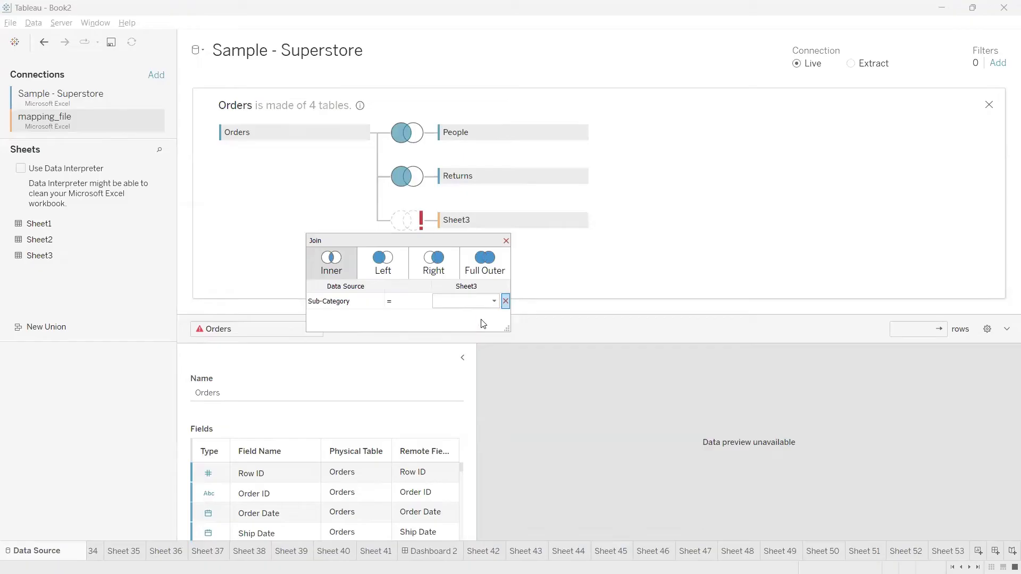
pyautogui.click(390, 271)
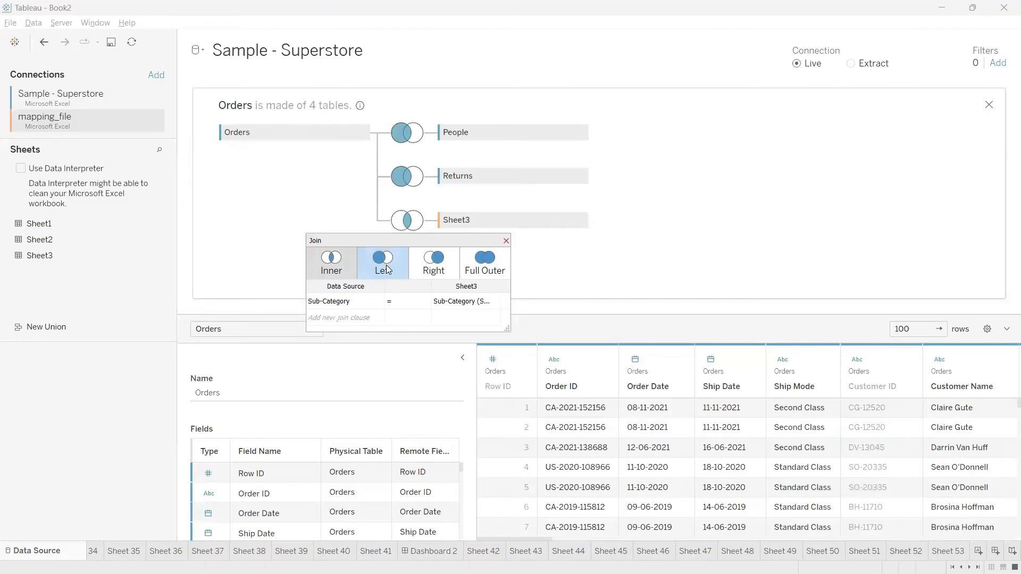
pyautogui.click(506, 241)
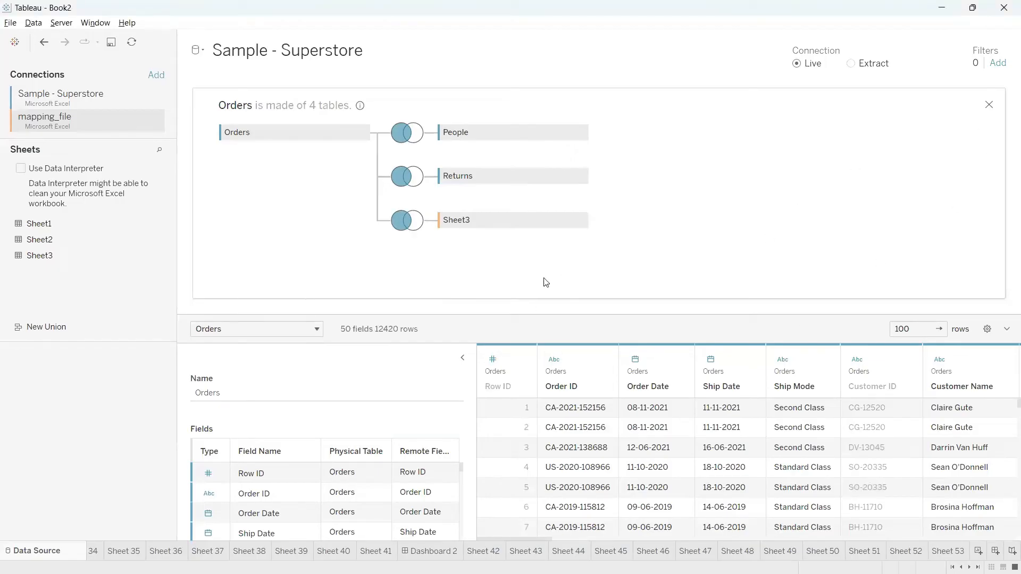
# Close the joined Orders tables view and return to Sheet 53.
pyautogui.moveTo(434, 207)
pyautogui.mouseDown()
pyautogui.moveTo(460, 265)
pyautogui.moveTo(445, 204)
pyautogui.moveTo(426, 223)
pyautogui.moveTo(271, 274)
pyautogui.moveTo(1, 155)
pyautogui.moveTo(12, 107)
pyautogui.moveTo(4, 143)
pyautogui.mouseUp()
pyautogui.moveTo(365, 118)
pyautogui.mouseDown()
pyautogui.moveTo(250, 110)
pyautogui.moveTo(300, 188)
pyautogui.moveTo(595, 198)
pyautogui.moveTo(335, 100)
pyautogui.moveTo(207, 124)
pyautogui.moveTo(244, 161)
pyautogui.mouseUp()
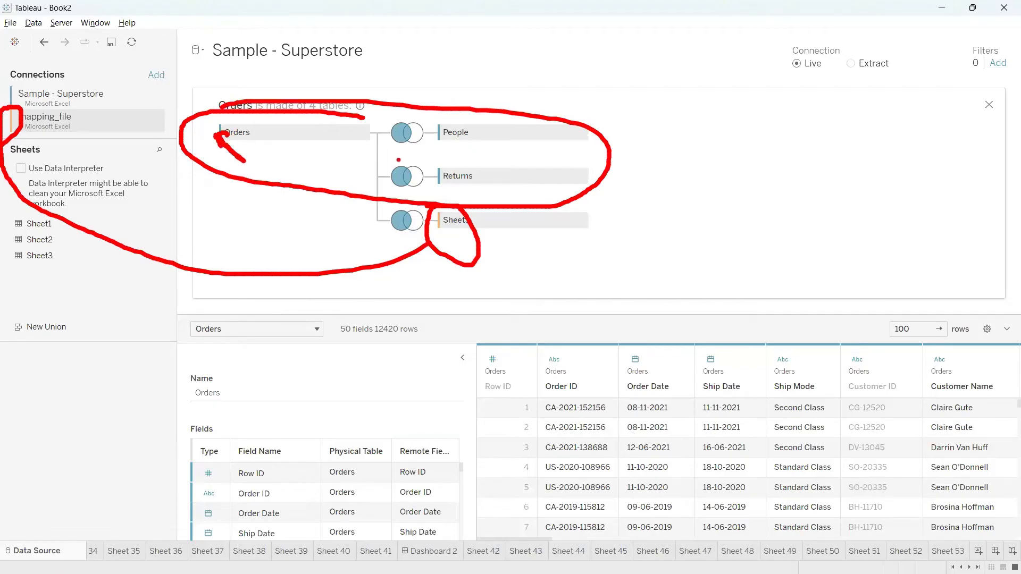
pyautogui.moveTo(229, 141)
pyautogui.mouseDown()
pyautogui.moveTo(144, 107)
pyautogui.moveTo(6, 99)
pyautogui.moveTo(77, 90)
pyautogui.mouseUp()
pyautogui.press('Escape')
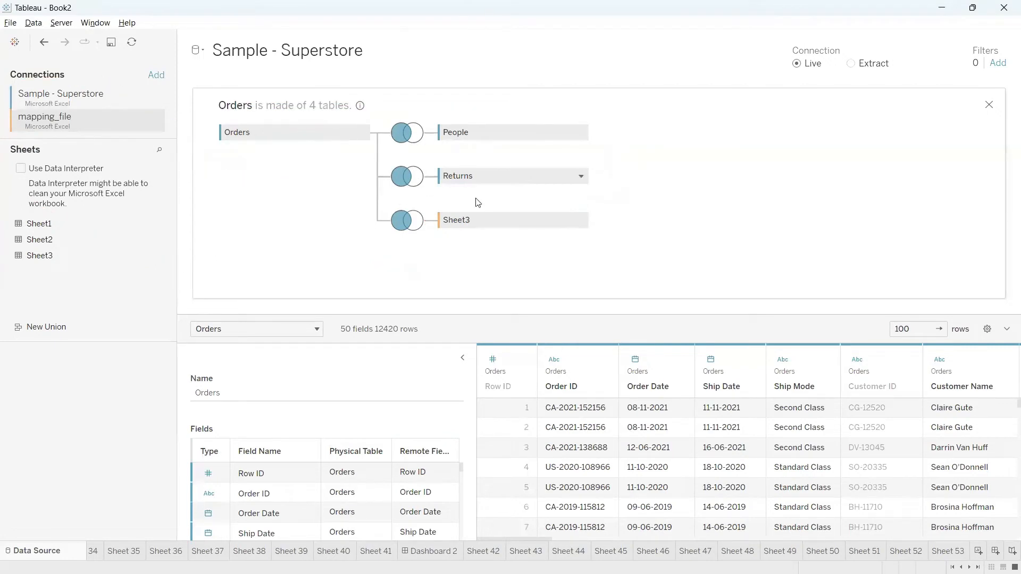
pyautogui.click(990, 105)
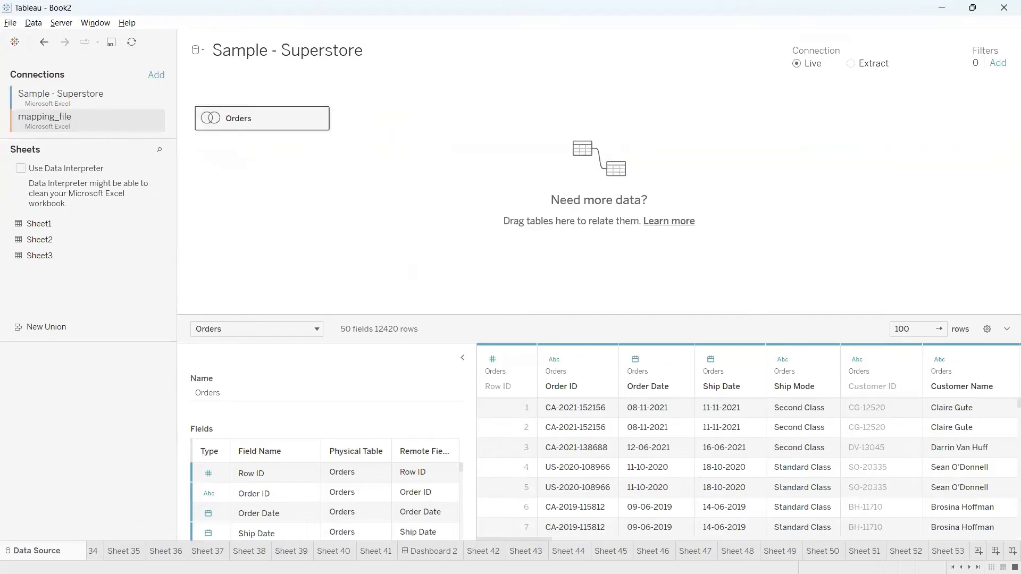
pyautogui.click(956, 557)
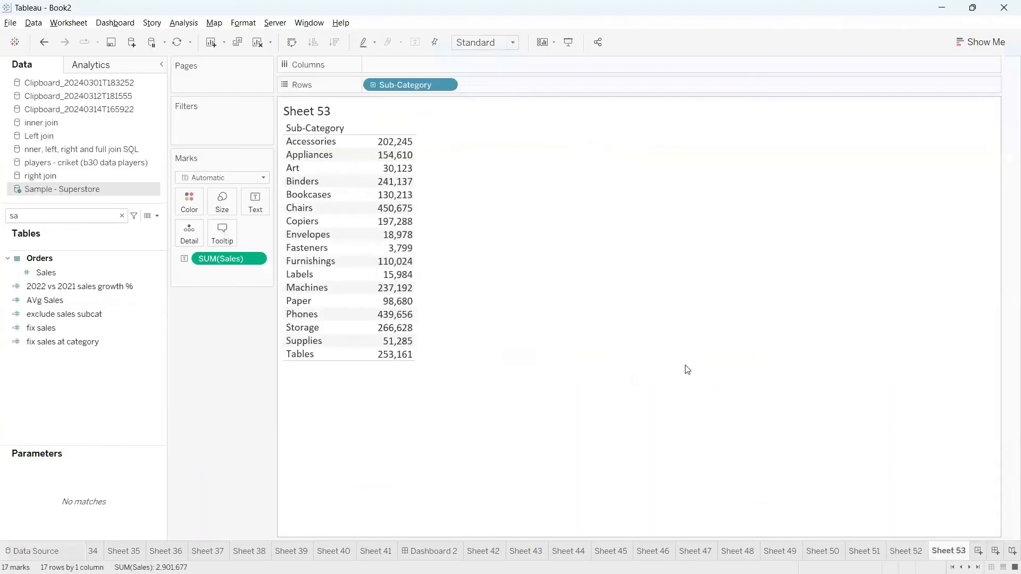
# Place Sheet3's Sub-Cat Group on Rows before Sub-Category, giving group 1, group 2 and Other rows.
pyautogui.click(123, 215)
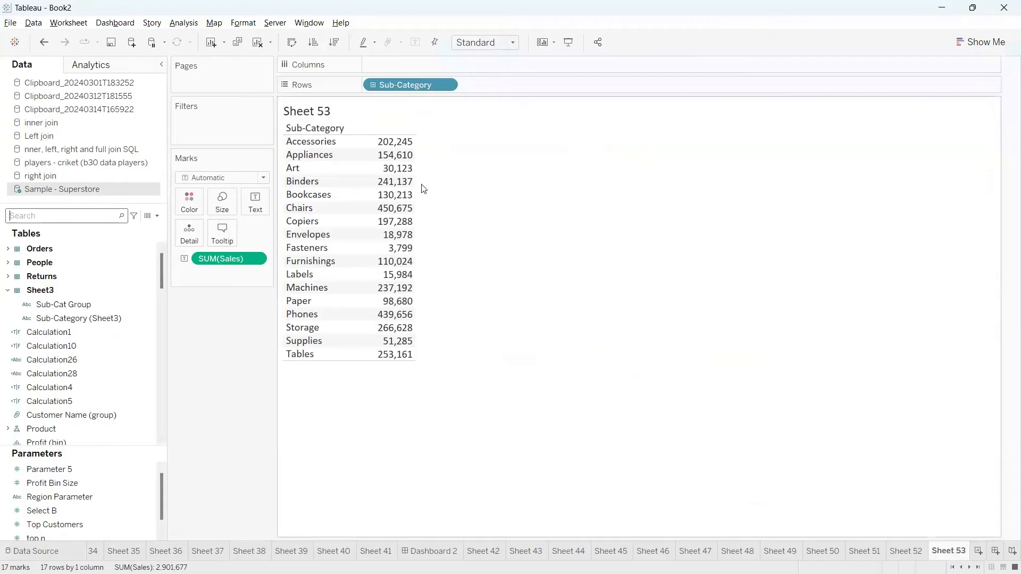
pyautogui.click(8, 290)
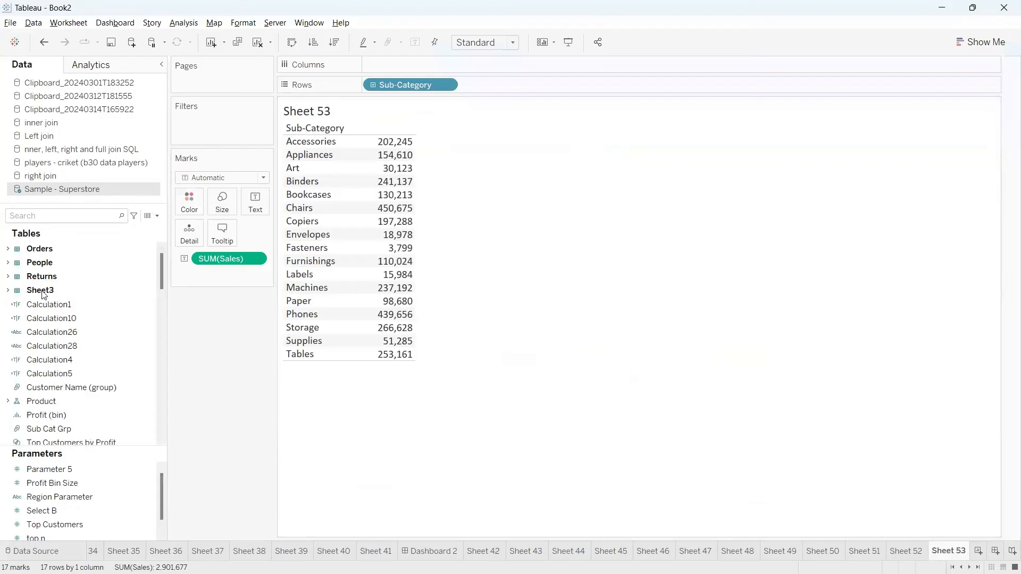
pyautogui.click(42, 293)
pyautogui.click(7, 290)
pyautogui.click(56, 319)
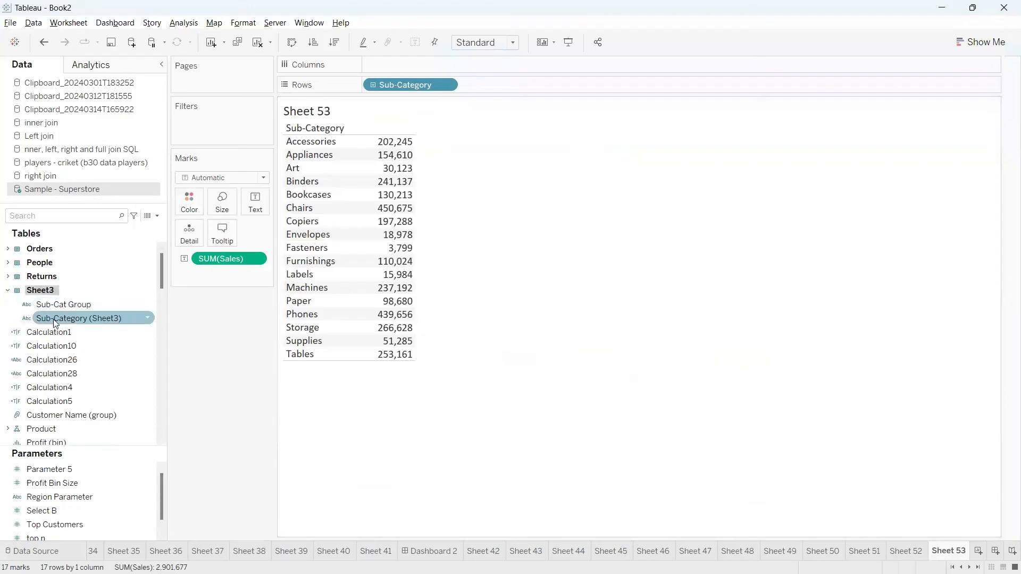
pyautogui.click(58, 307)
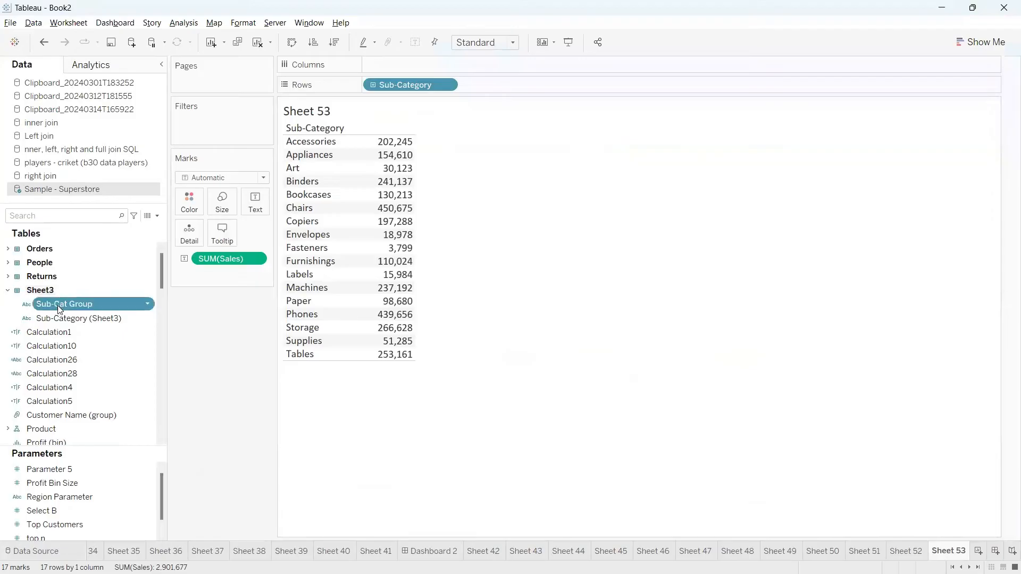
pyautogui.moveTo(59, 309)
pyautogui.mouseDown()
pyautogui.moveTo(273, 143)
pyautogui.moveTo(353, 88)
pyautogui.moveTo(370, 91)
pyautogui.mouseUp()
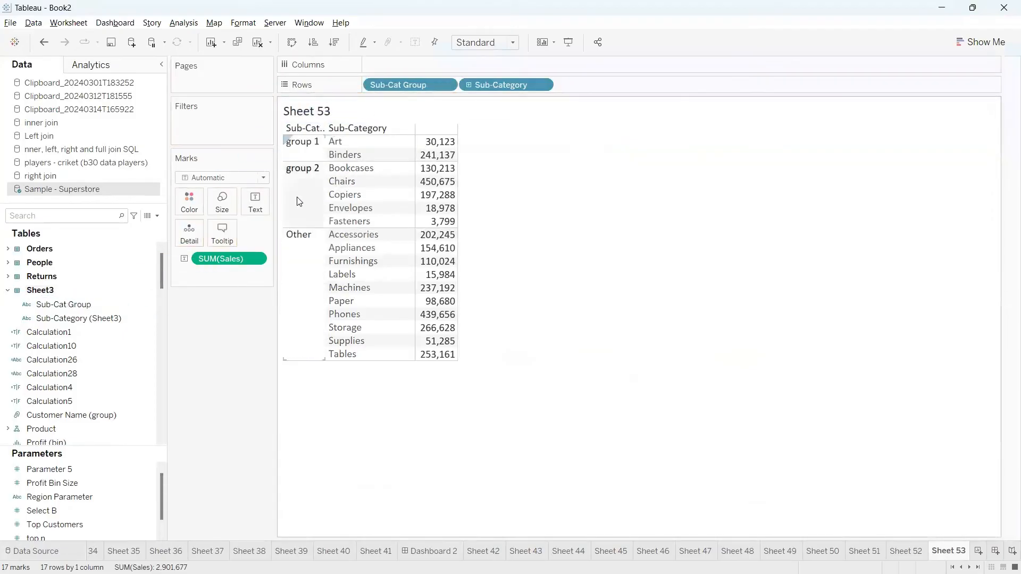
pyautogui.moveTo(284, 152)
pyautogui.mouseDown()
pyautogui.moveTo(476, 160)
pyautogui.moveTo(269, 112)
pyautogui.moveTo(319, 158)
pyautogui.mouseUp()
pyautogui.moveTo(382, 172)
pyautogui.mouseDown()
pyautogui.moveTo(294, 394)
pyautogui.moveTo(320, 114)
pyautogui.moveTo(251, 111)
pyautogui.mouseUp()
pyautogui.press('Escape')
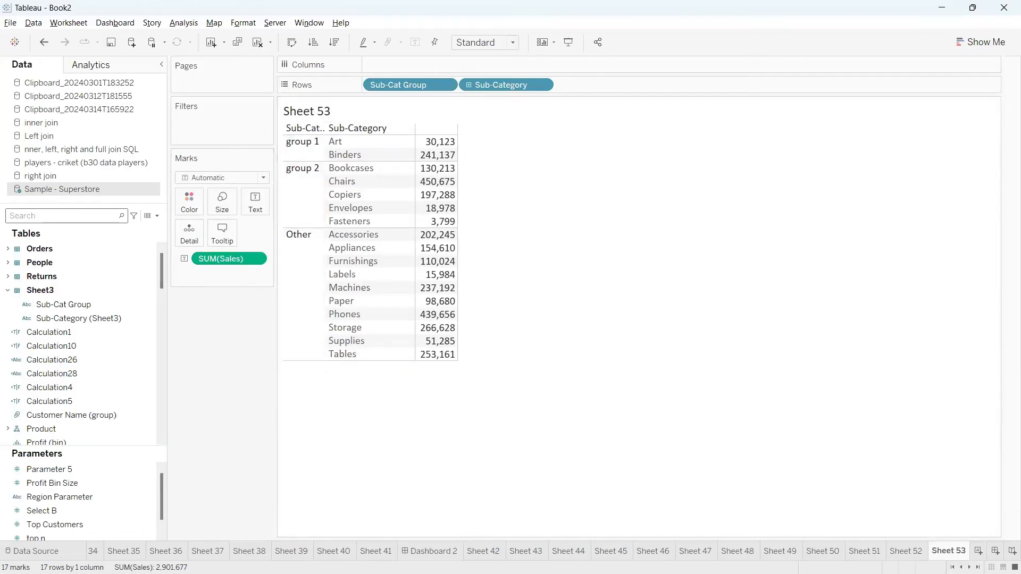
pyautogui.moveTo(520, 573)
pyautogui.click(665, 559)
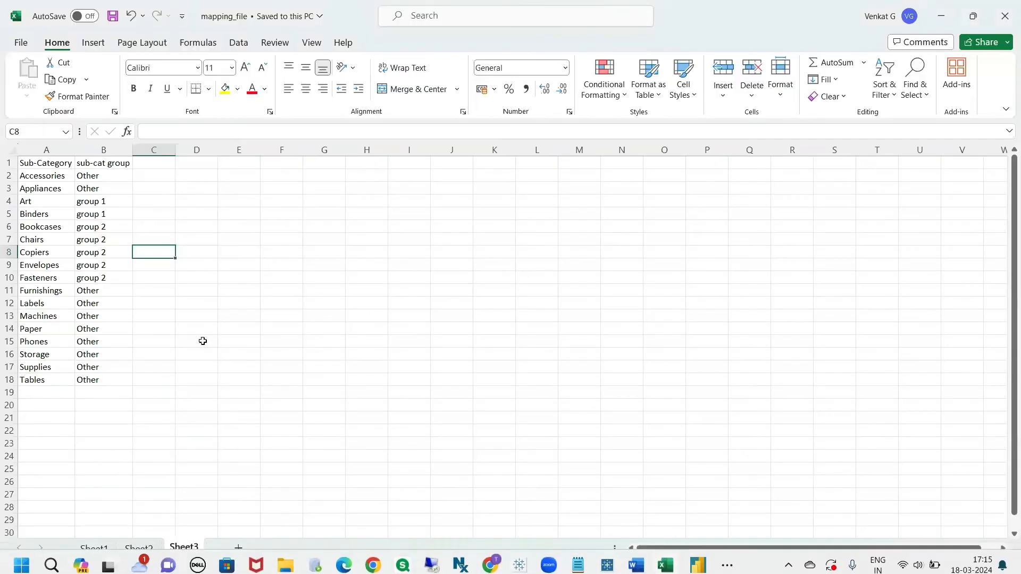
pyautogui.moveTo(101, 177); pyautogui.dragTo(104, 380)
pyautogui.click(99, 227)
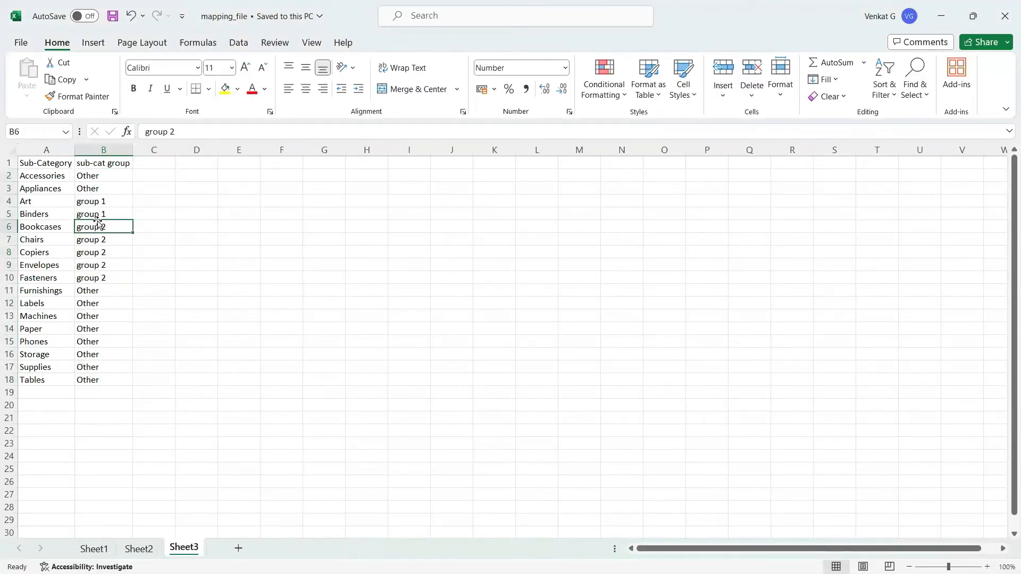
pyautogui.click(98, 176)
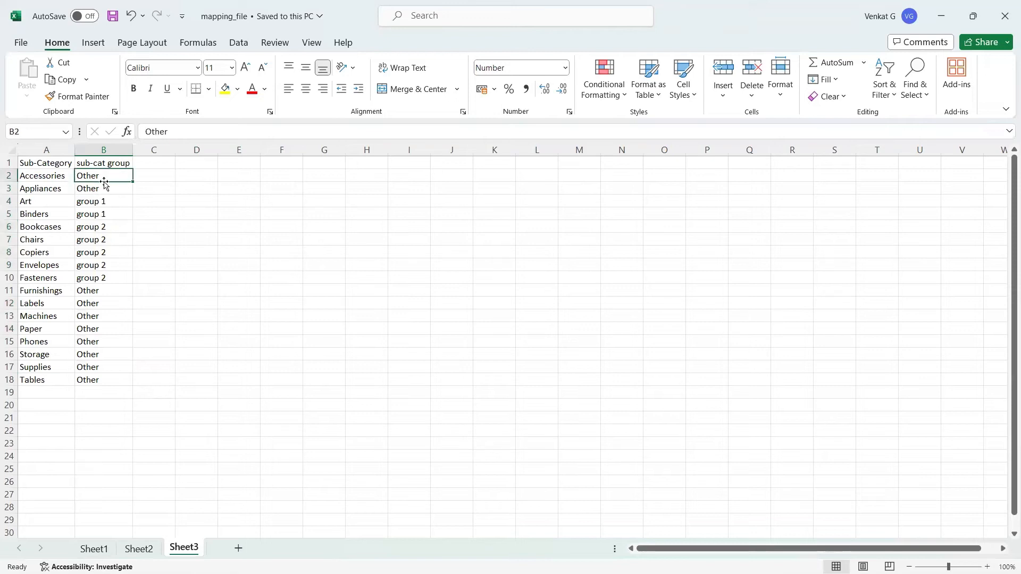
pyautogui.moveTo(98, 206); pyautogui.dragTo(95, 378)
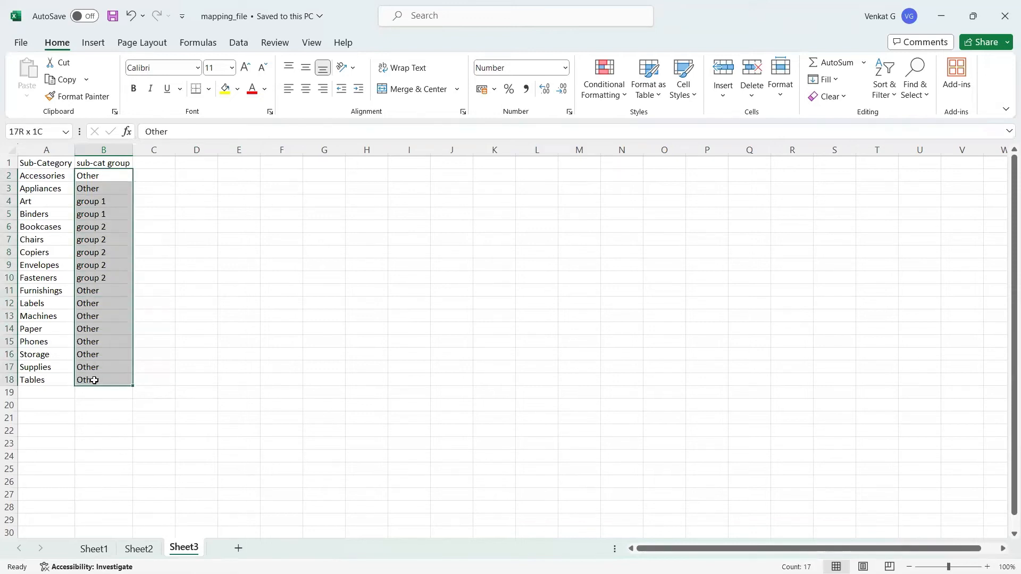
pyautogui.click(118, 205)
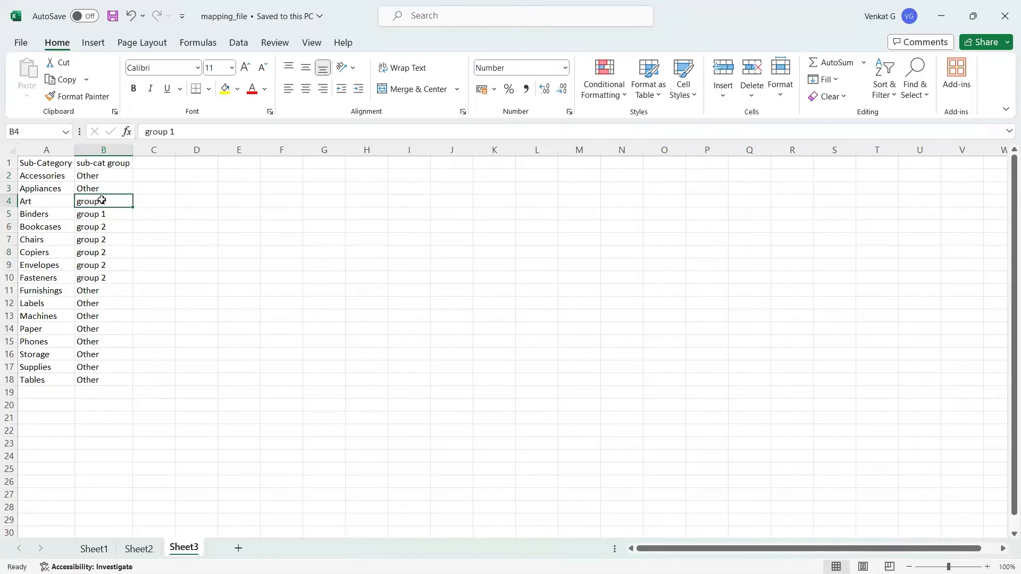
pyautogui.moveTo(101, 201); pyautogui.dragTo(105, 379)
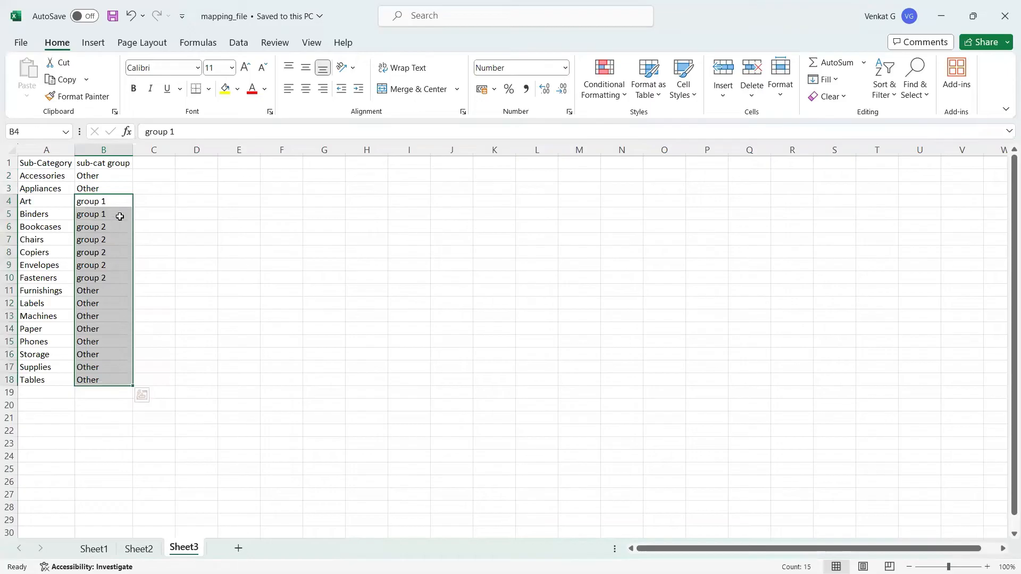
pyautogui.click(114, 177)
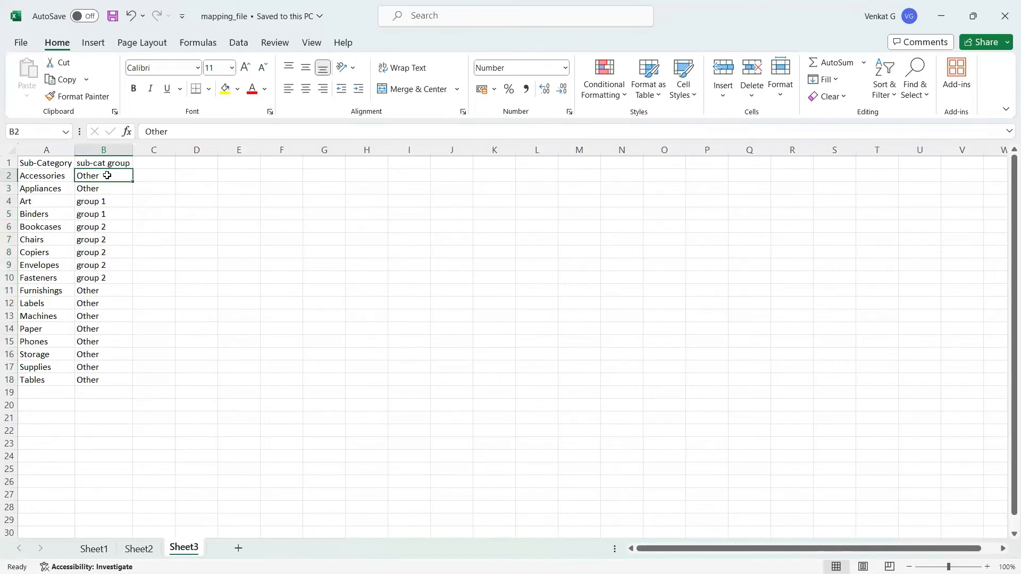
pyautogui.moveTo(107, 175); pyautogui.dragTo(114, 379)
pyautogui.click(163, 293)
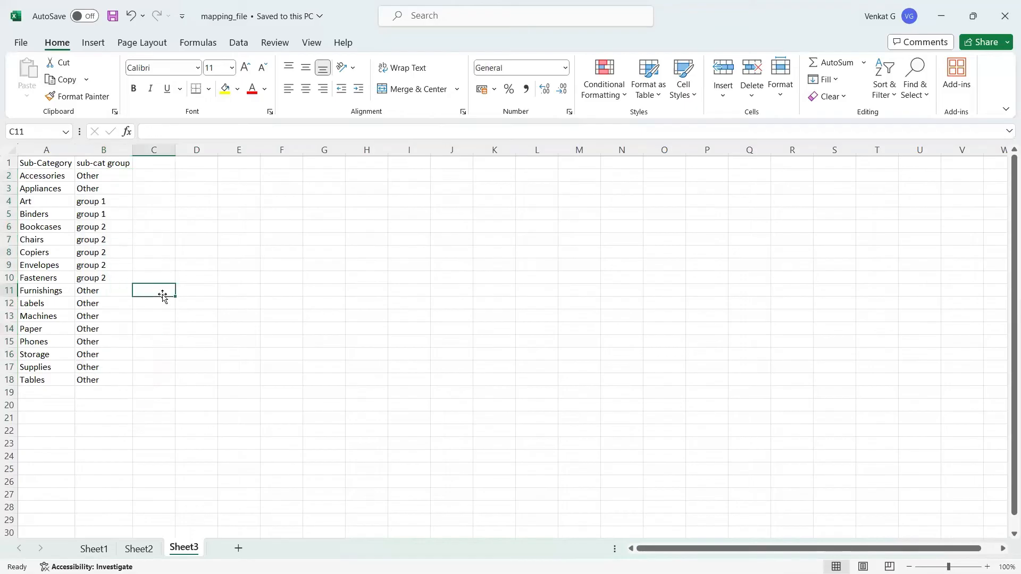
pyautogui.hotkey('alt', 'Tab')
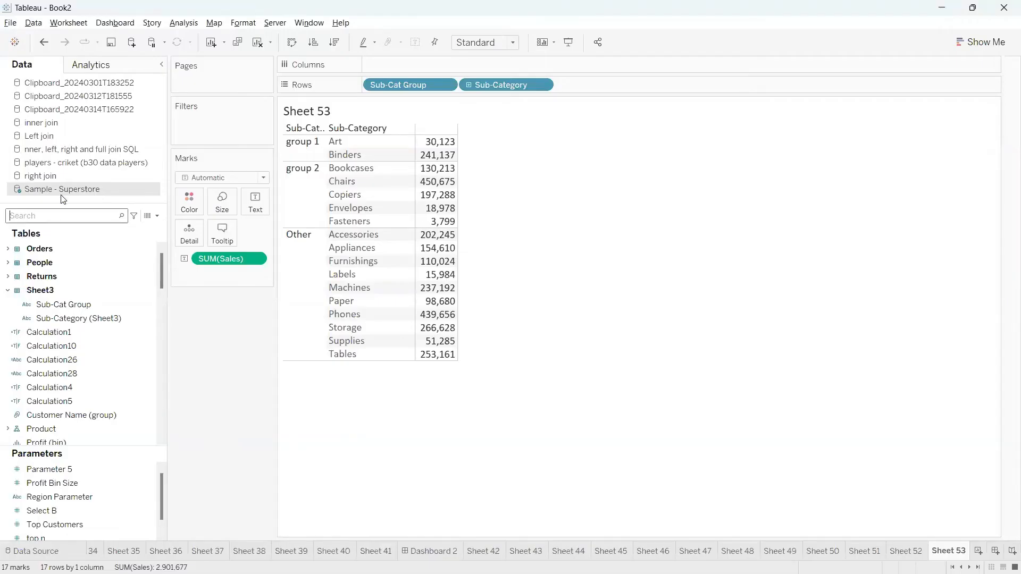
pyautogui.rightClick(66, 193)
pyautogui.click(490, 401)
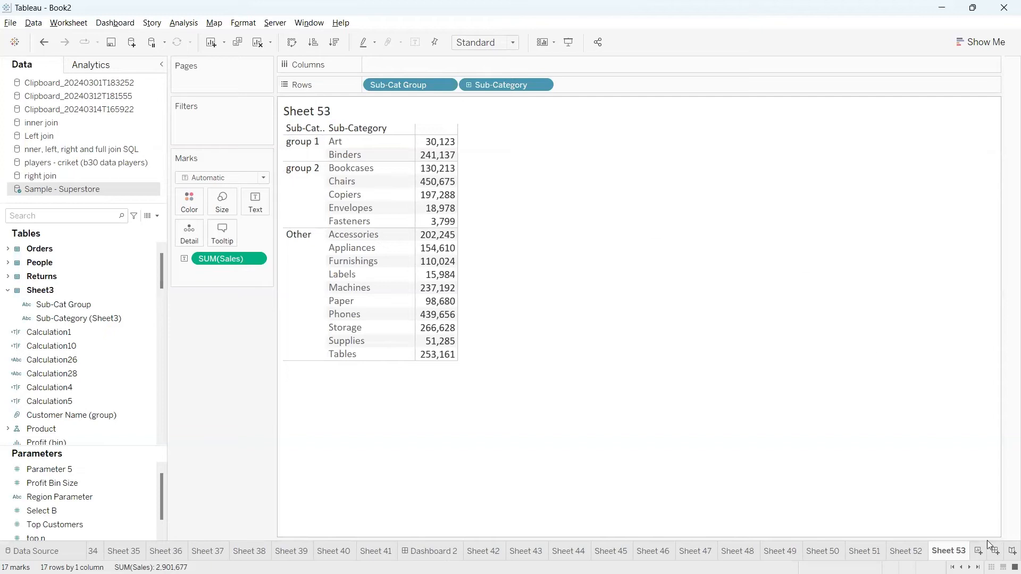
# Add a new blank worksheet, Sheet 54, then switch to the class notes in Chrome.
pyautogui.click(981, 554)
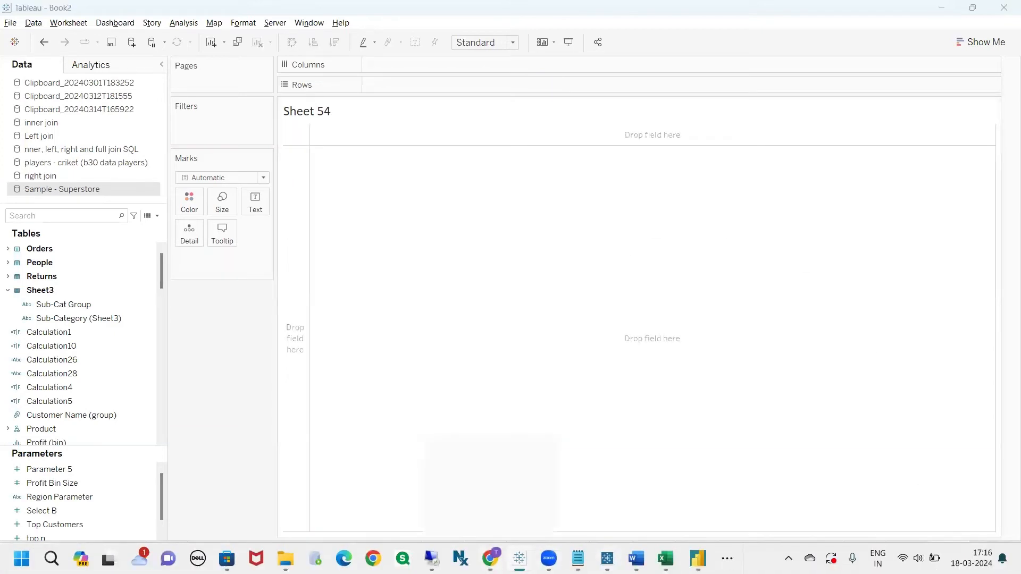
pyautogui.click(490, 558)
# Scroll through the Class-11 Groups notes, marking one spot with a red pen stroke, then clearing it.
pyautogui.scroll(-1, 420, 382)
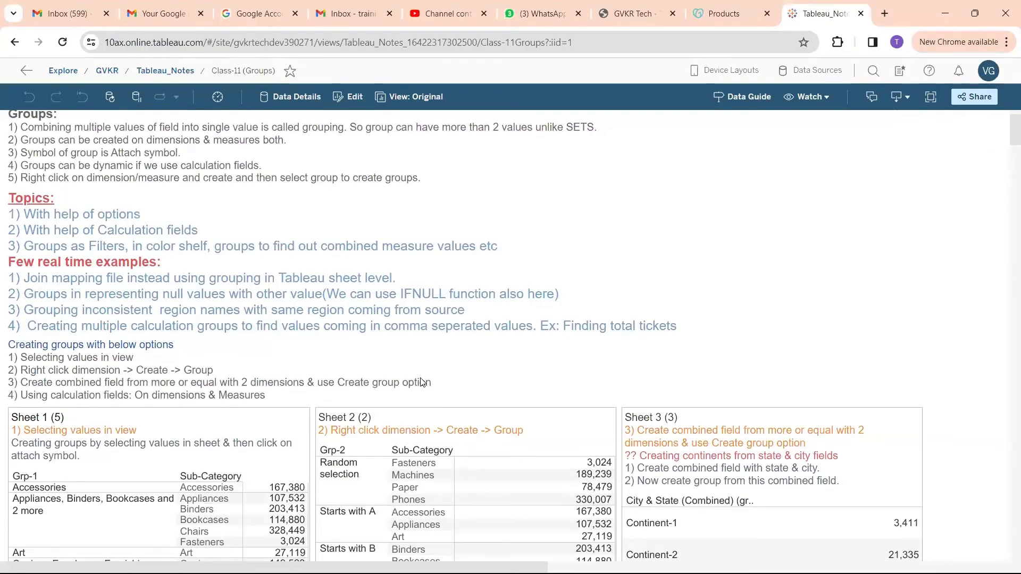
pyautogui.scroll(-1, 421, 382)
pyautogui.scroll(3, 421, 382)
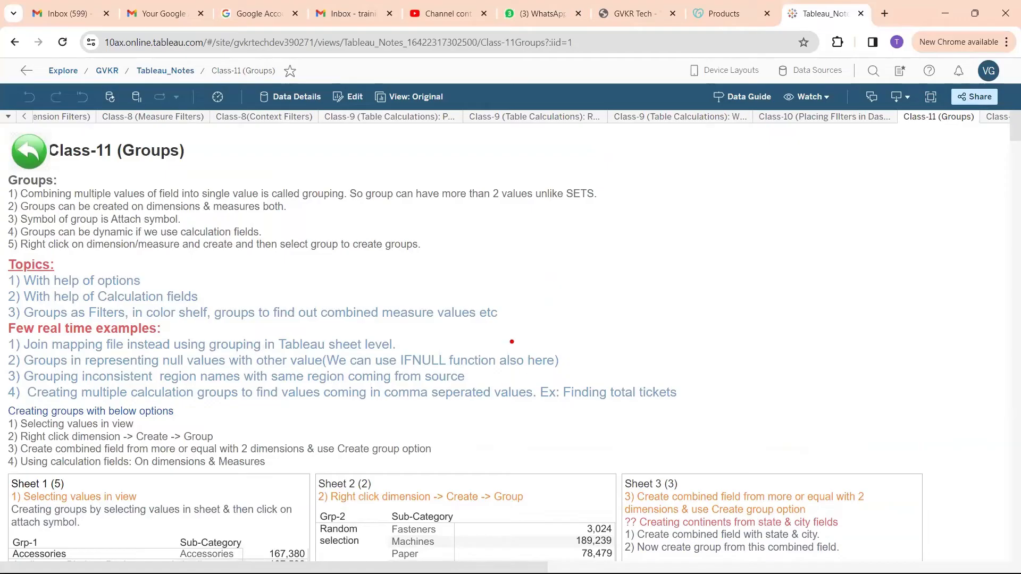
pyautogui.moveTo(511, 342)
pyautogui.mouseDown()
pyautogui.moveTo(641, 417)
pyautogui.moveTo(584, 426)
pyautogui.mouseUp()
pyautogui.press('Escape')
pyautogui.scroll(-3, 269, 355)
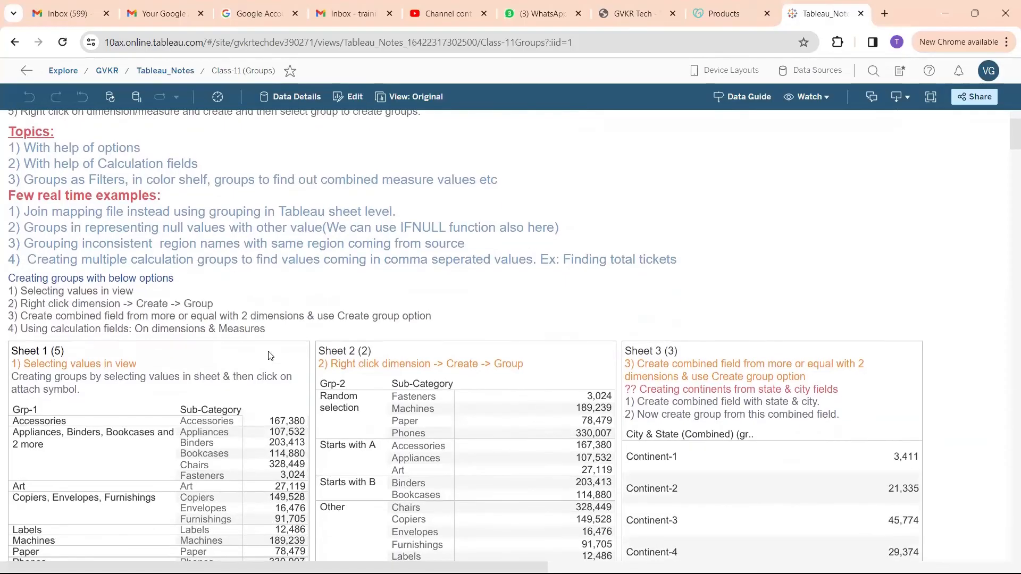
pyautogui.scroll(1, 270, 355)
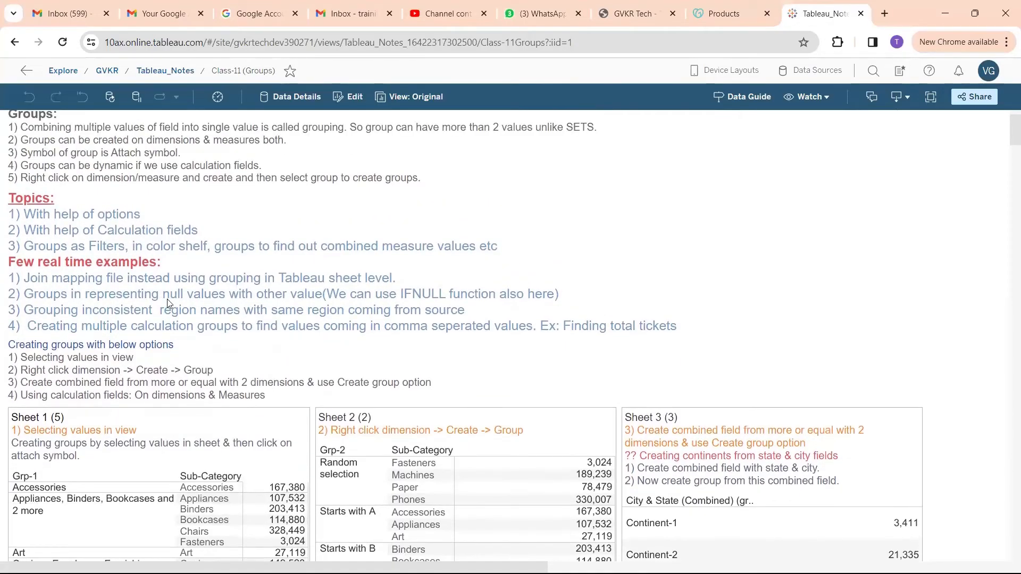
pyautogui.scroll(1, 167, 302)
pyautogui.scroll(-7, 494, 350)
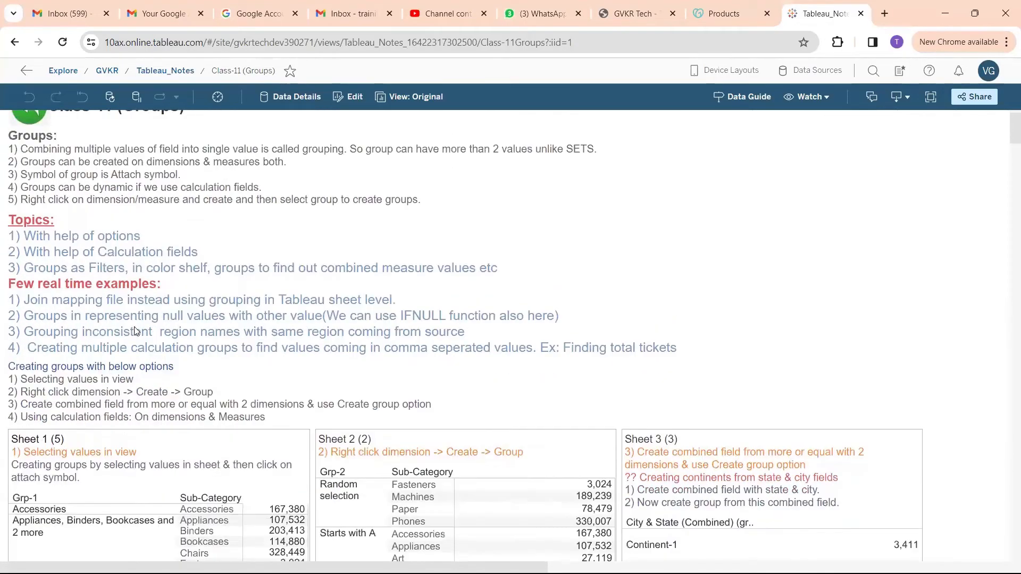
pyautogui.scroll(-3, 494, 350)
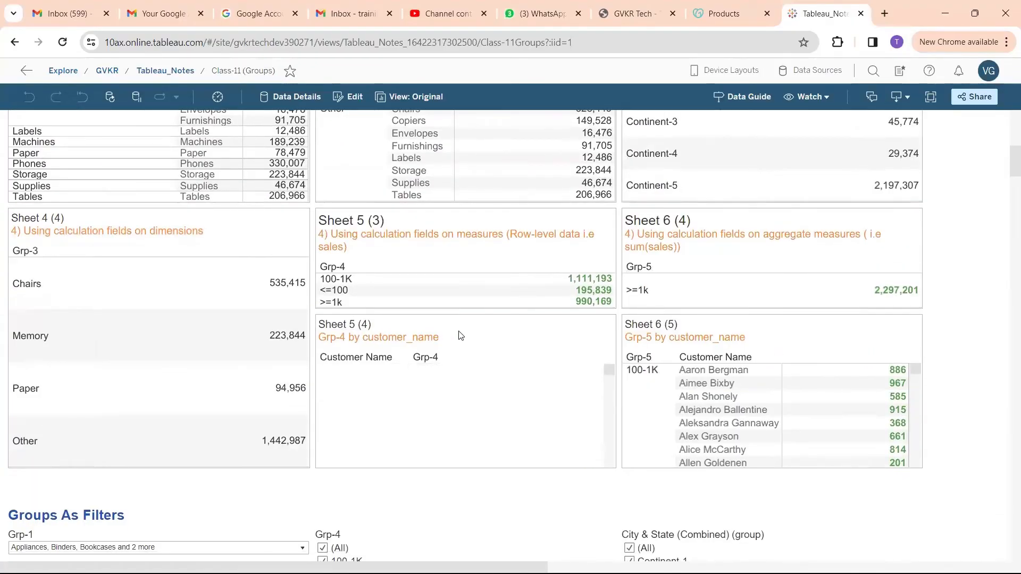
pyautogui.scroll(-6, 1007, 352)
pyautogui.scroll(13, 1007, 352)
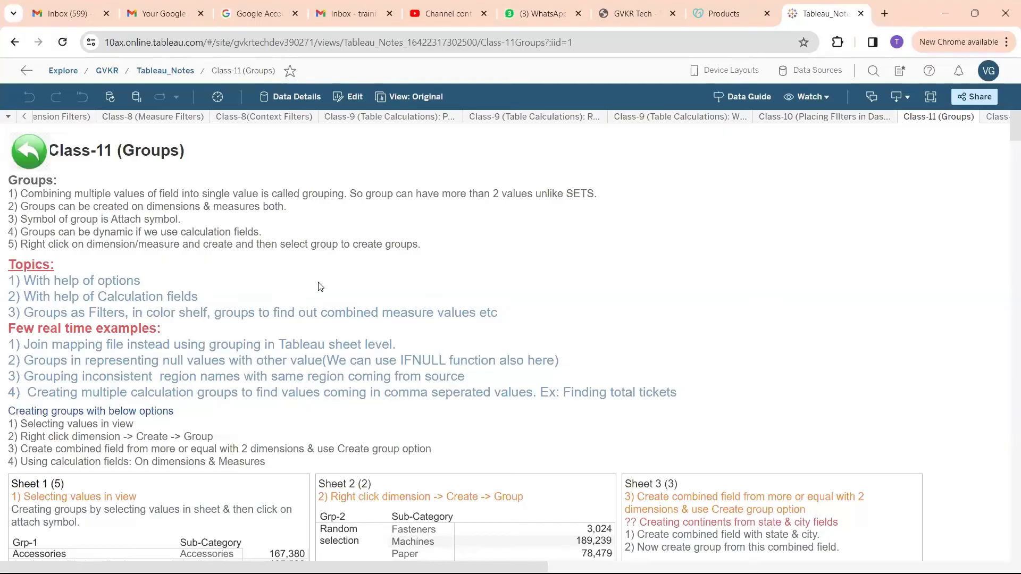
# Mark up the Sheet 3 continents example in red at Continent-1 to Continent-4, clear it, and return to Tableau.
pyautogui.hotkey('alt', 'Tab')
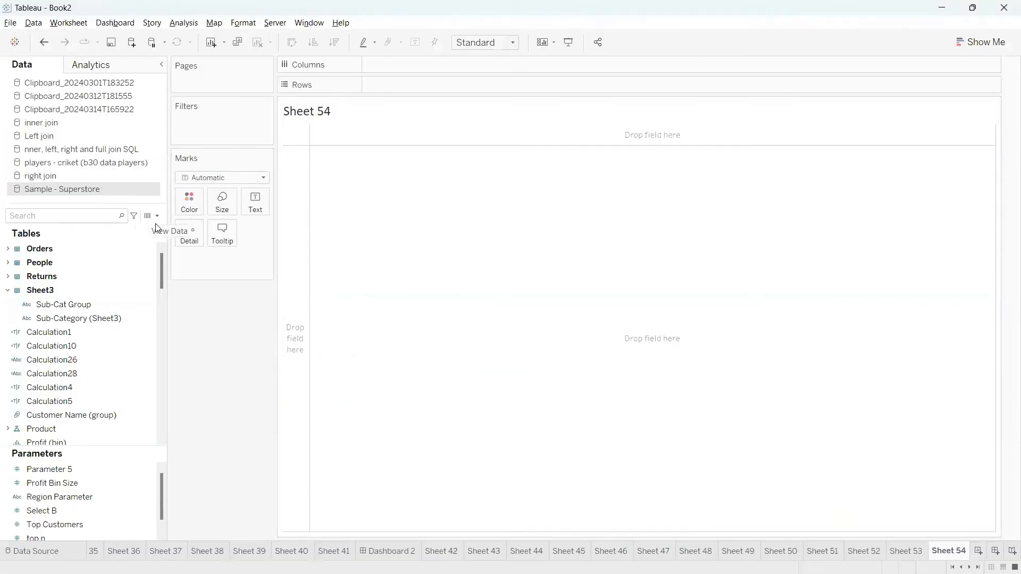
pyautogui.hotkey('alt', 'Tab')
pyautogui.scroll(-5, 604, 292)
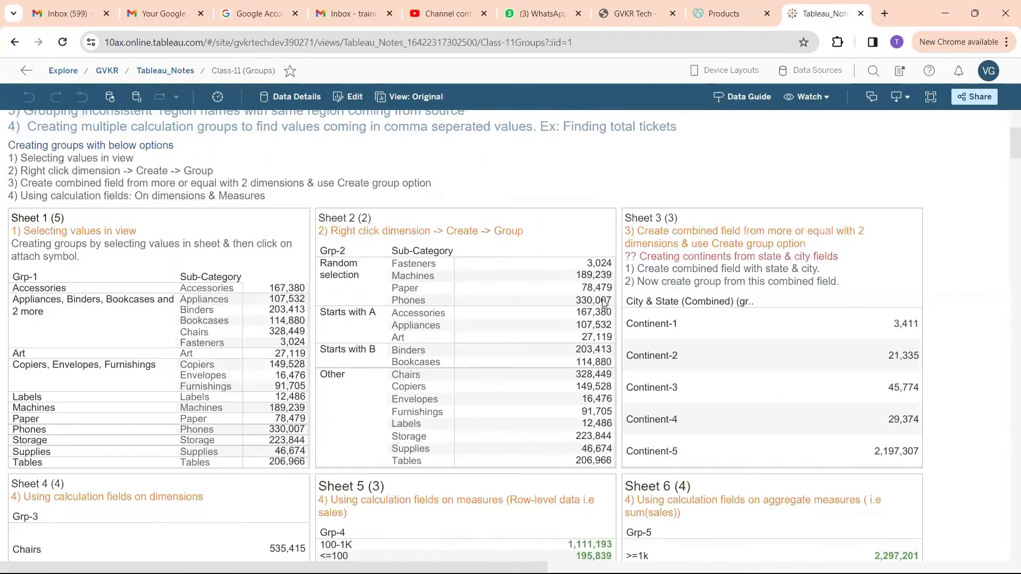
pyautogui.moveTo(622, 202)
pyautogui.mouseDown()
pyautogui.moveTo(726, 216)
pyautogui.moveTo(591, 194)
pyautogui.mouseUp()
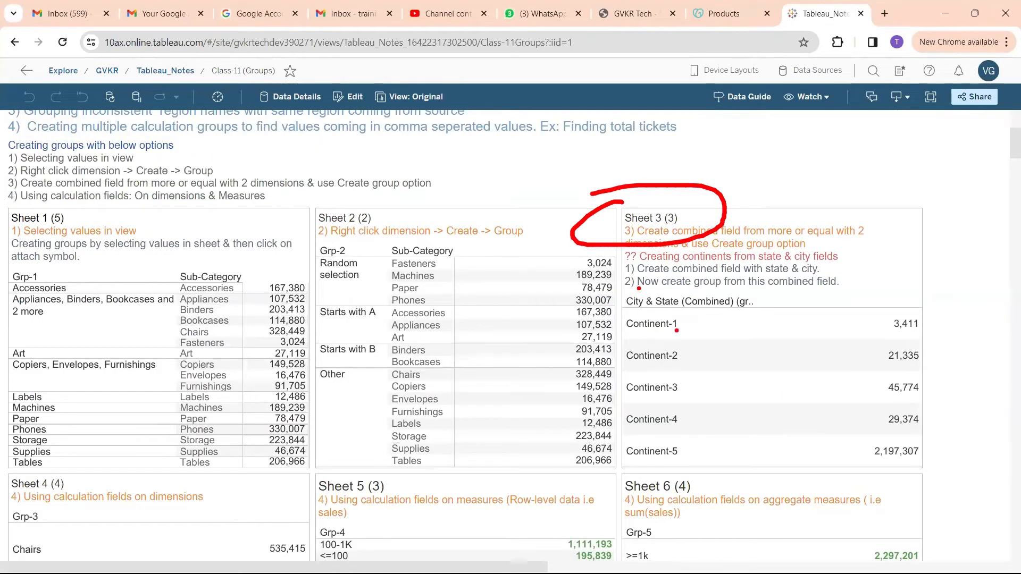
pyautogui.moveTo(675, 331); pyautogui.dragTo(700, 316)
pyautogui.moveTo(703, 352); pyautogui.dragTo(721, 344)
pyautogui.moveTo(684, 384); pyautogui.dragTo(722, 374)
pyautogui.moveTo(701, 409); pyautogui.dragTo(738, 395)
pyautogui.moveTo(703, 437); pyautogui.dragTo(730, 430)
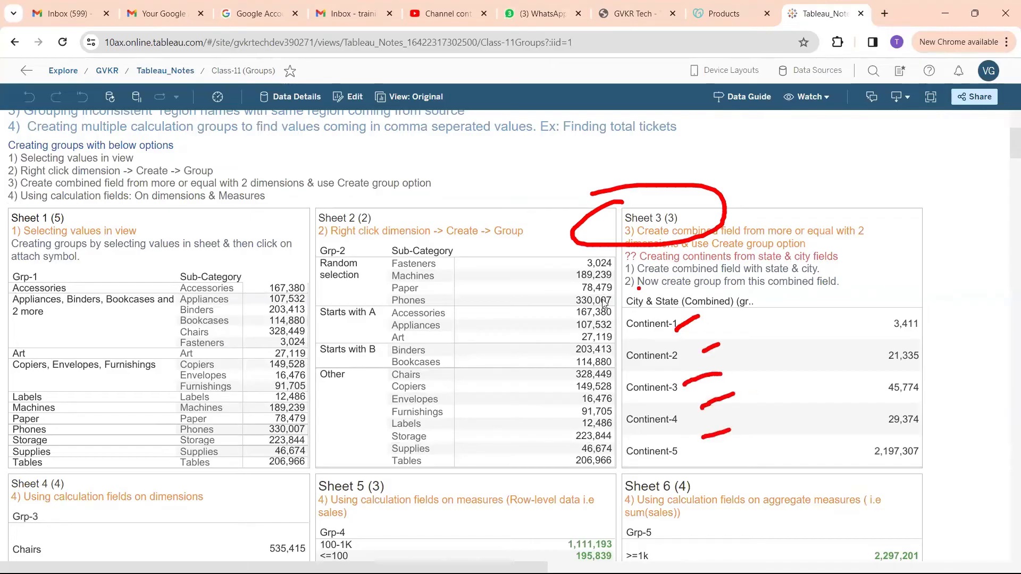
pyautogui.press('Escape')
pyautogui.hotkey('alt', 'Tab')
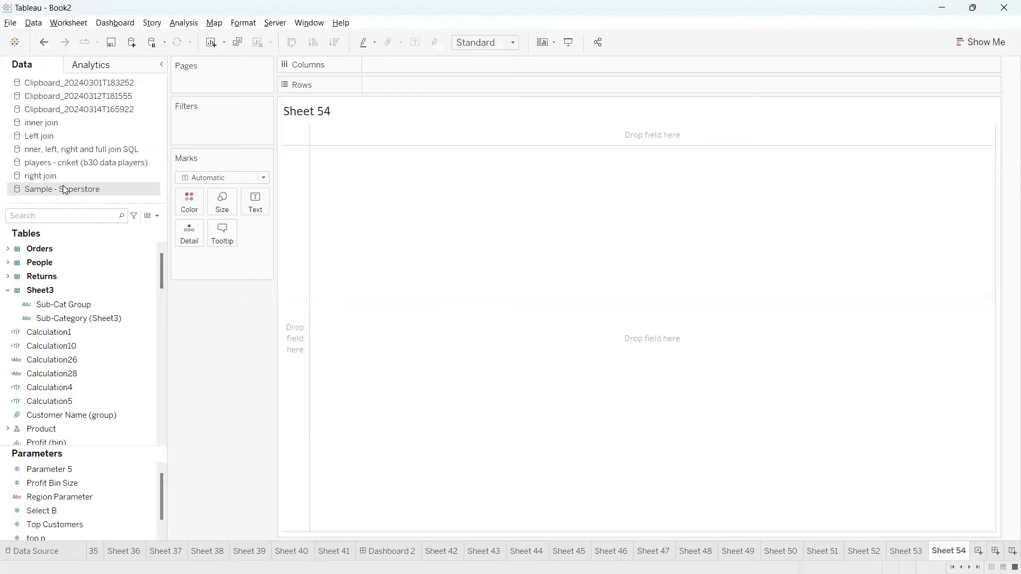
# Expand the Orders table, select City and Region, and browse their field menus without choosing anything.
pyautogui.click(59, 211)
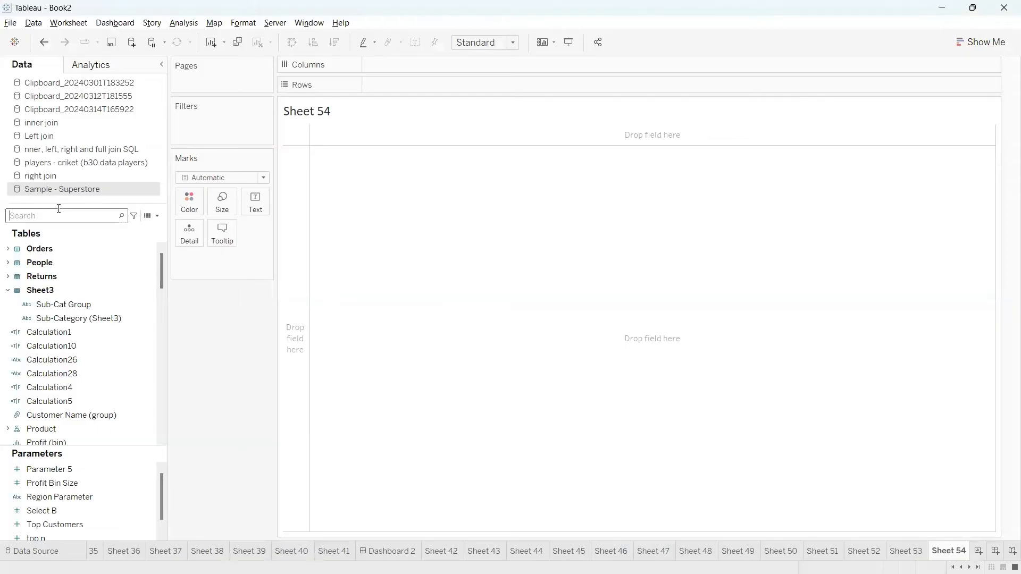
pyautogui.click(8, 249)
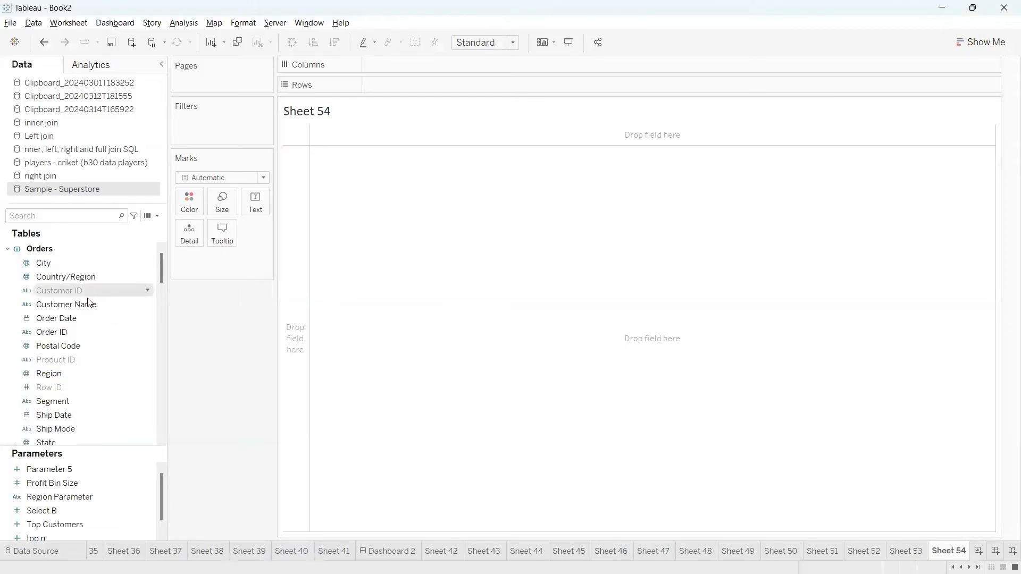
pyautogui.click(61, 267)
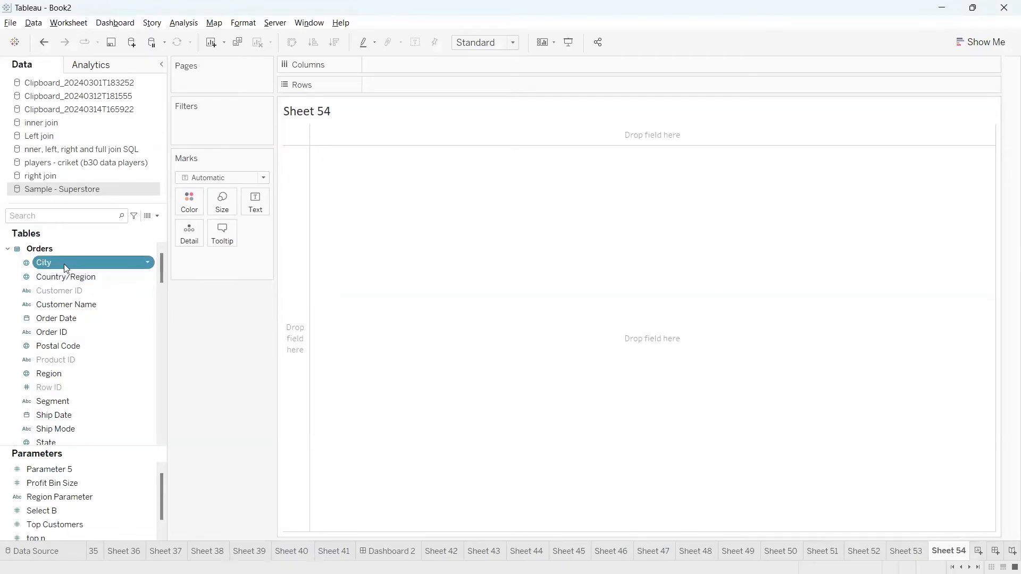
pyautogui.keyDown('ctrl'); pyautogui.click(76, 378); pyautogui.keyUp('ctrl')
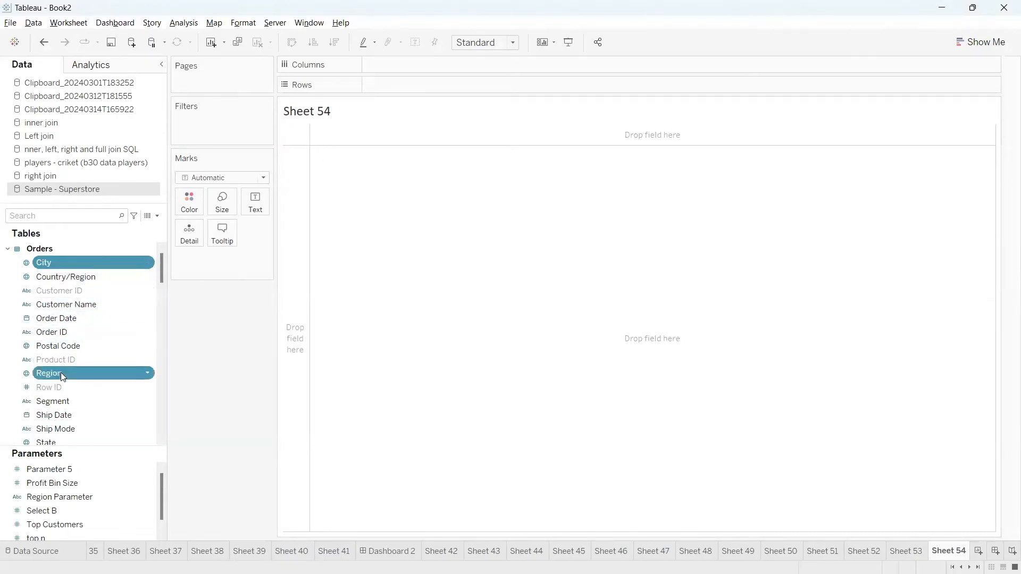
pyautogui.click(148, 375)
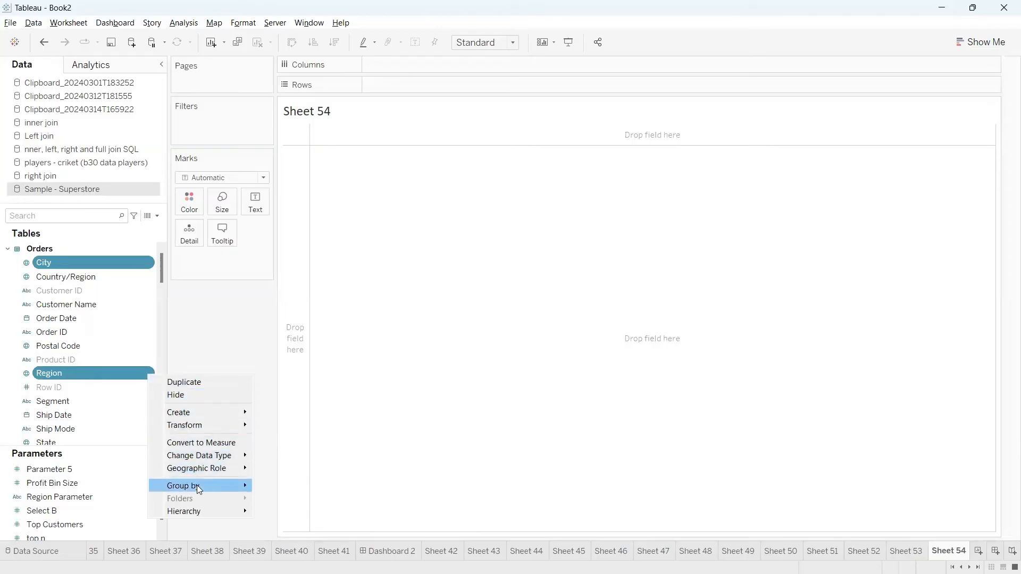
pyautogui.moveTo(211, 467)
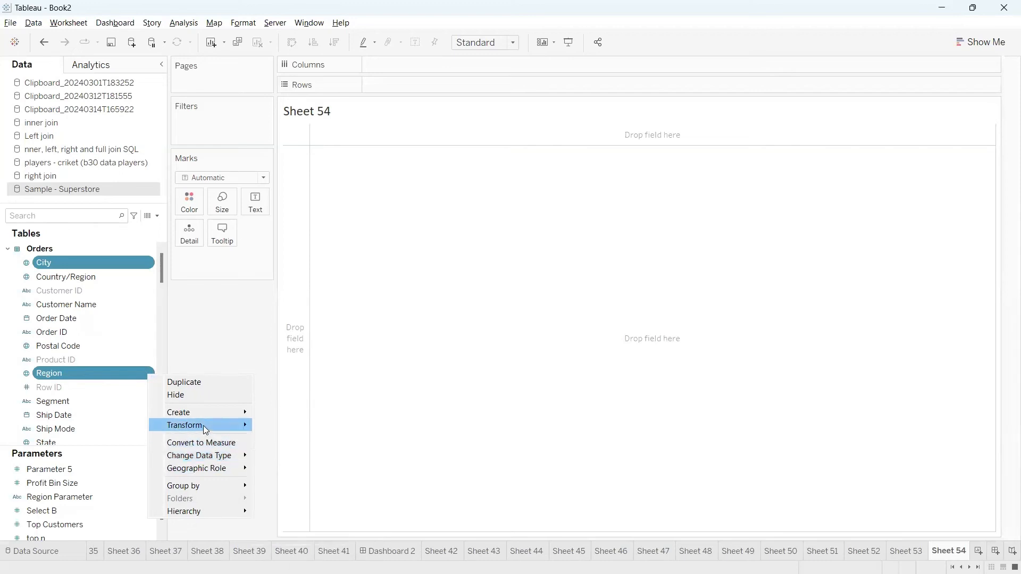
pyautogui.moveTo(203, 425)
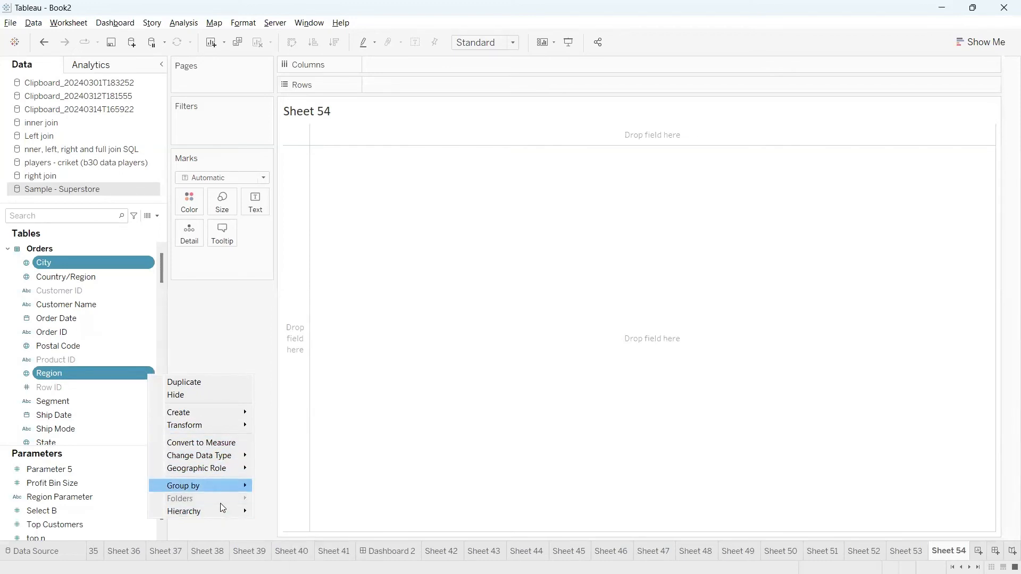
pyautogui.click(173, 298)
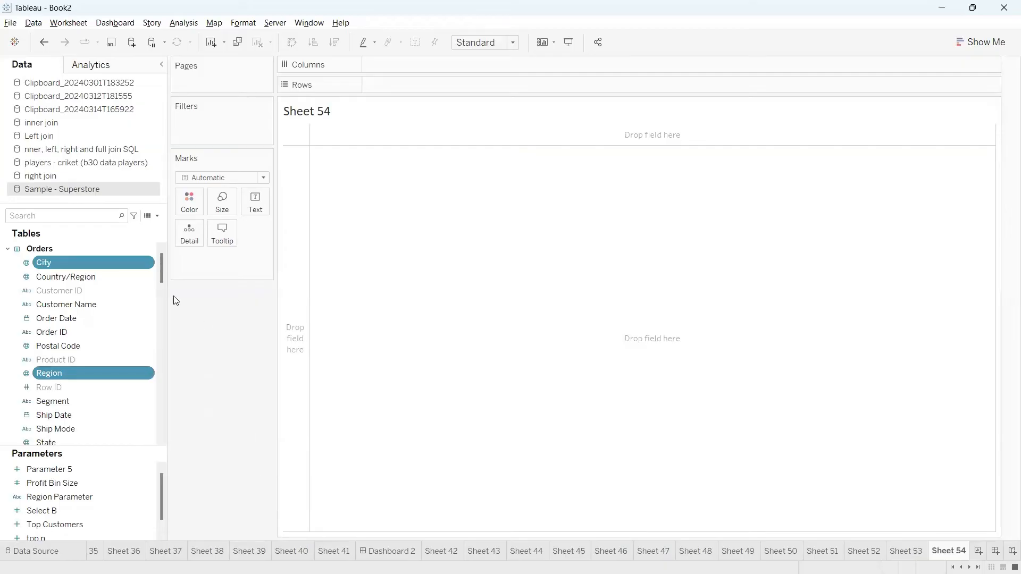
pyautogui.rightClick(150, 265)
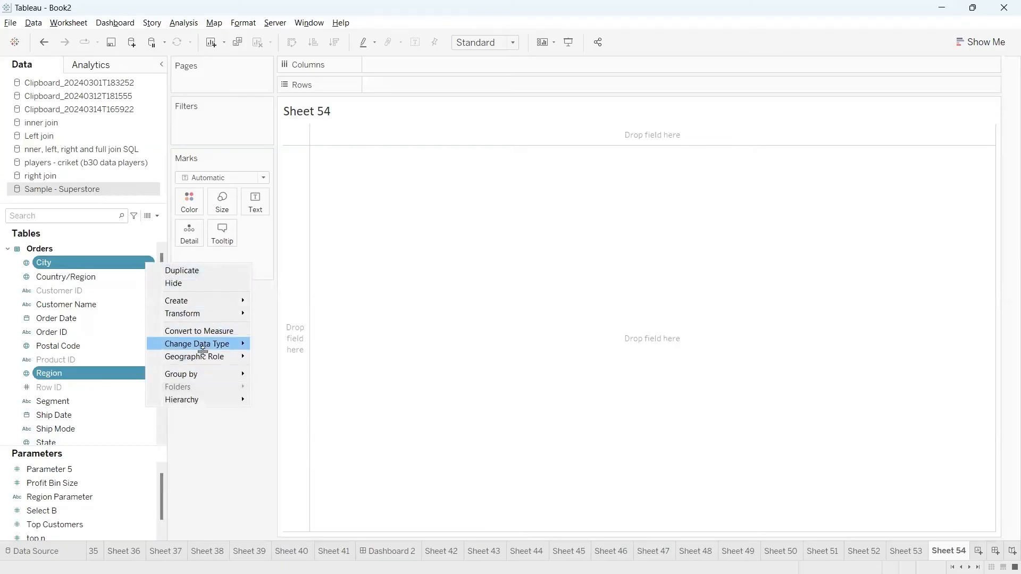
pyautogui.click(203, 418)
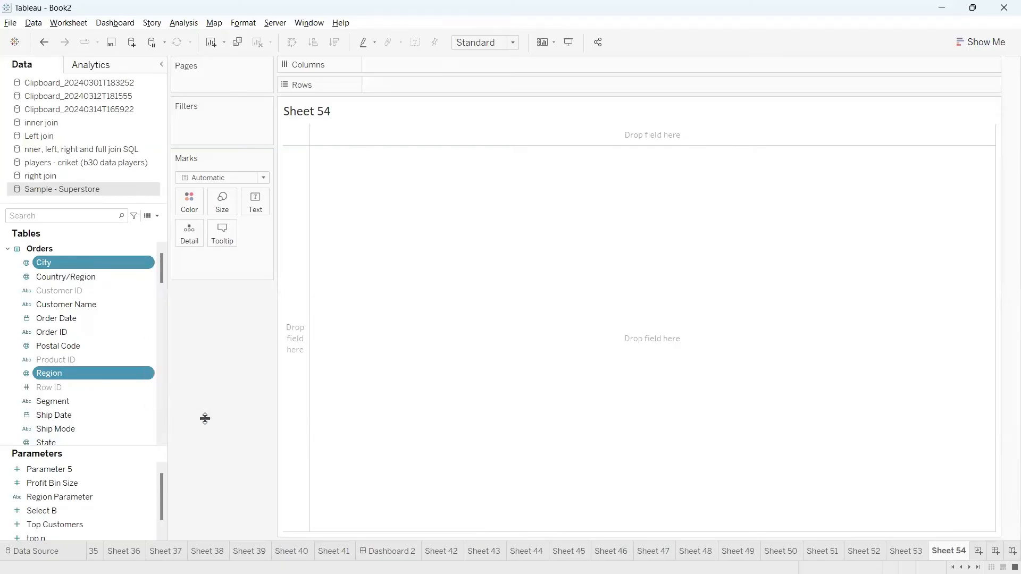
# Circle the Sample - Superstore data source in red, then clear the annotation.
pyautogui.hotkey('ctrl', '2')
pyautogui.moveTo(15, 183)
pyautogui.mouseDown()
pyautogui.moveTo(6, 204)
pyautogui.moveTo(7, 182)
pyautogui.mouseUp()
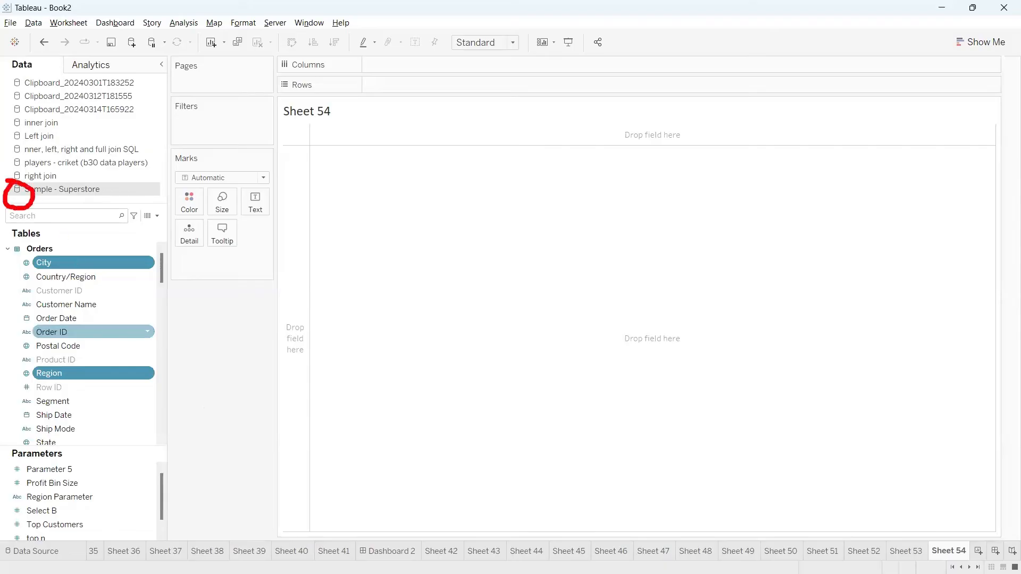
pyautogui.press('Escape')
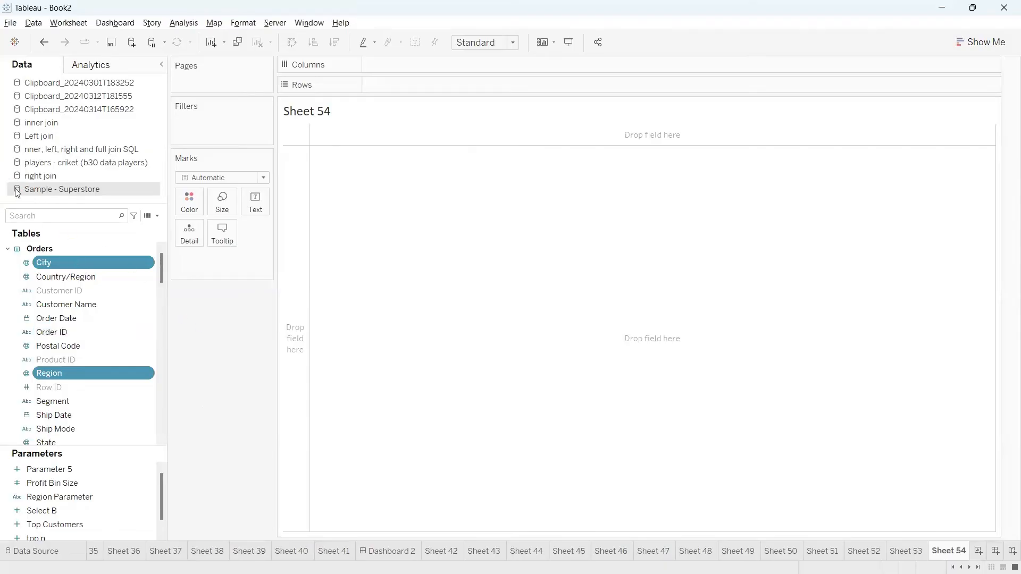
# Extract Sample - Superstore under its default name, replacing the existing file, and dismiss the resulting error.
pyautogui.rightClick(41, 190)
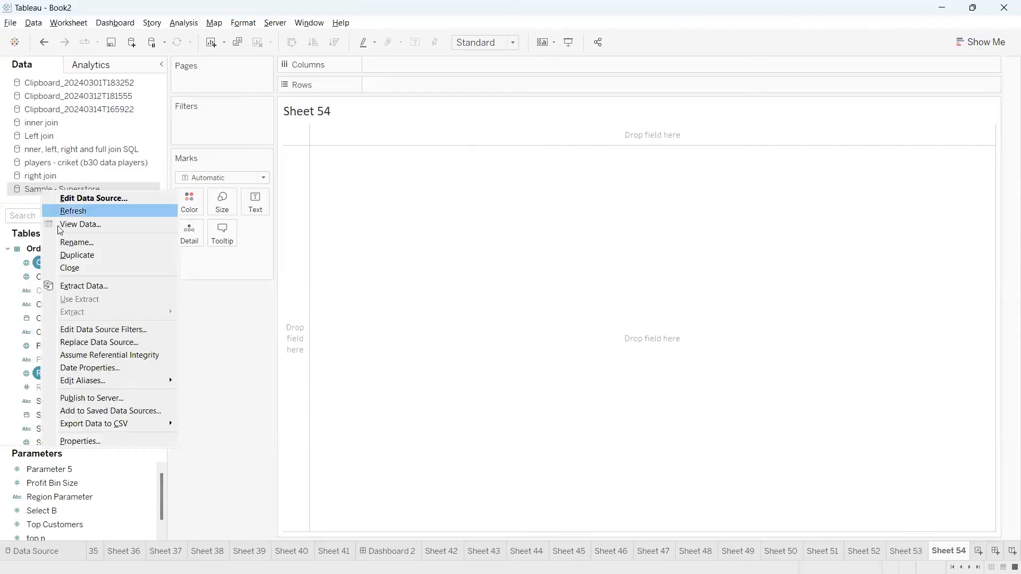
pyautogui.click(86, 284)
pyautogui.click(529, 458)
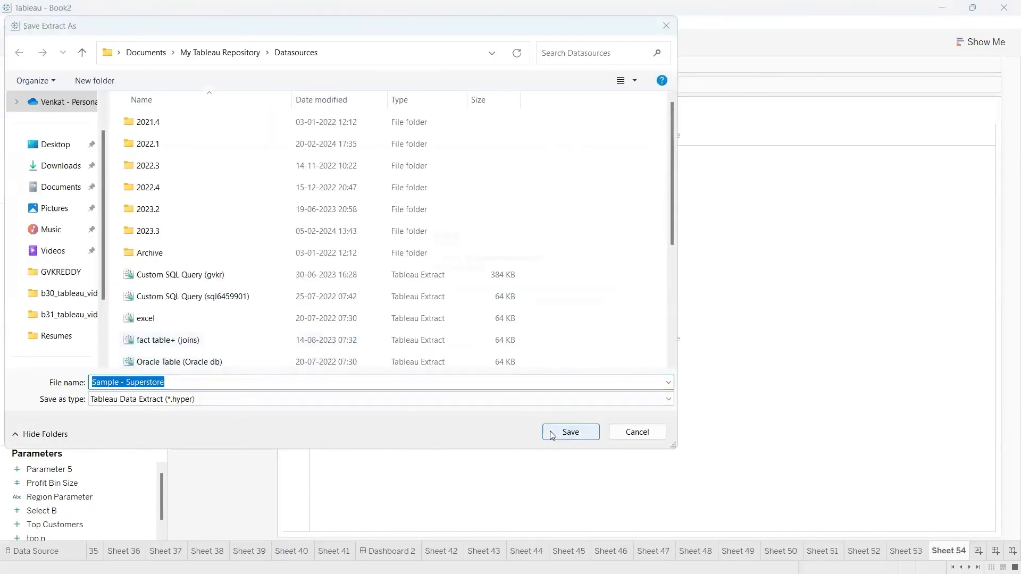
pyautogui.click(565, 432)
pyautogui.click(532, 298)
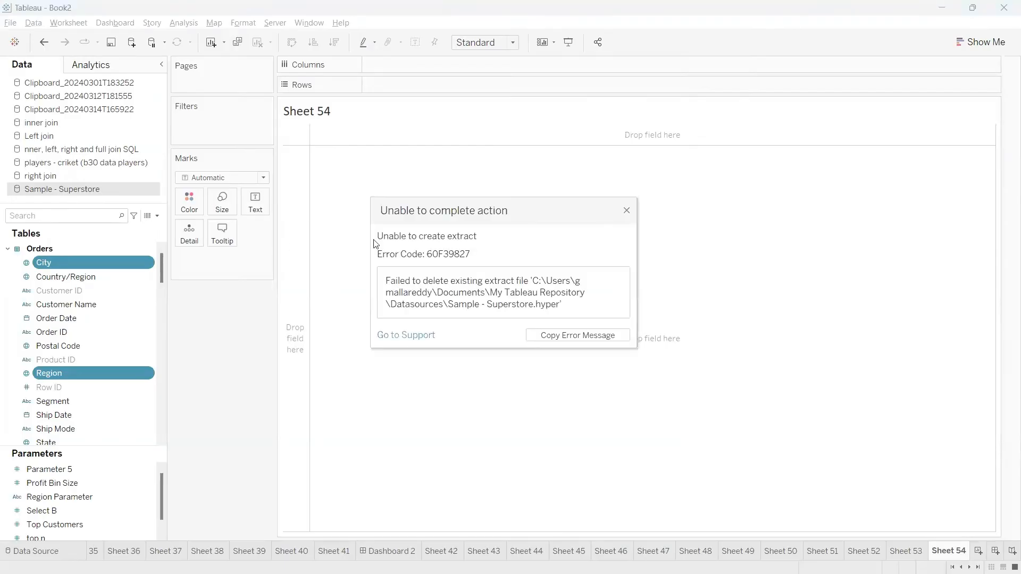
pyautogui.click(626, 211)
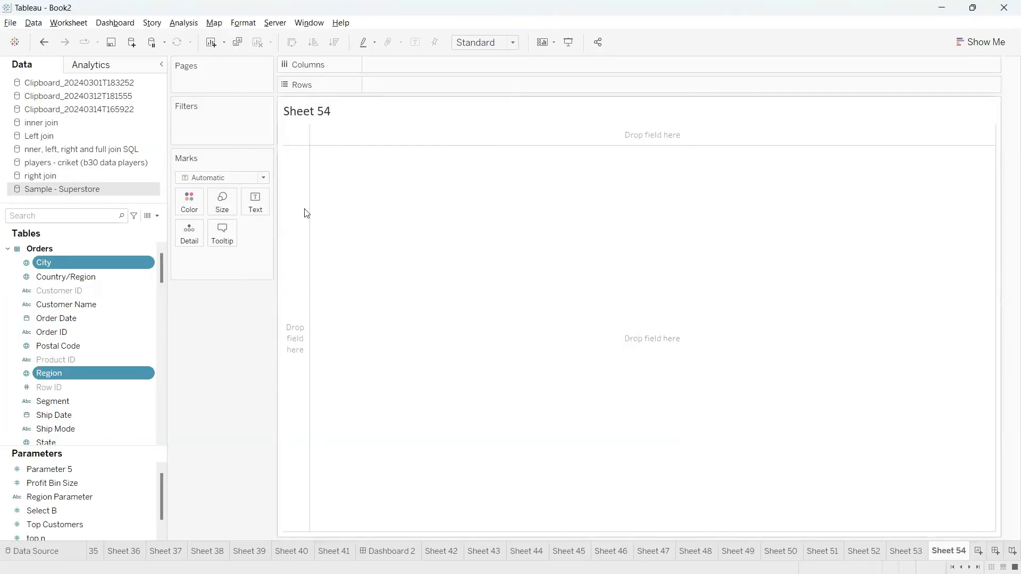
# Extract Sample - Superstore again, appending '(1)' to the file name before saving.
pyautogui.rightClick(85, 191)
pyautogui.click(136, 287)
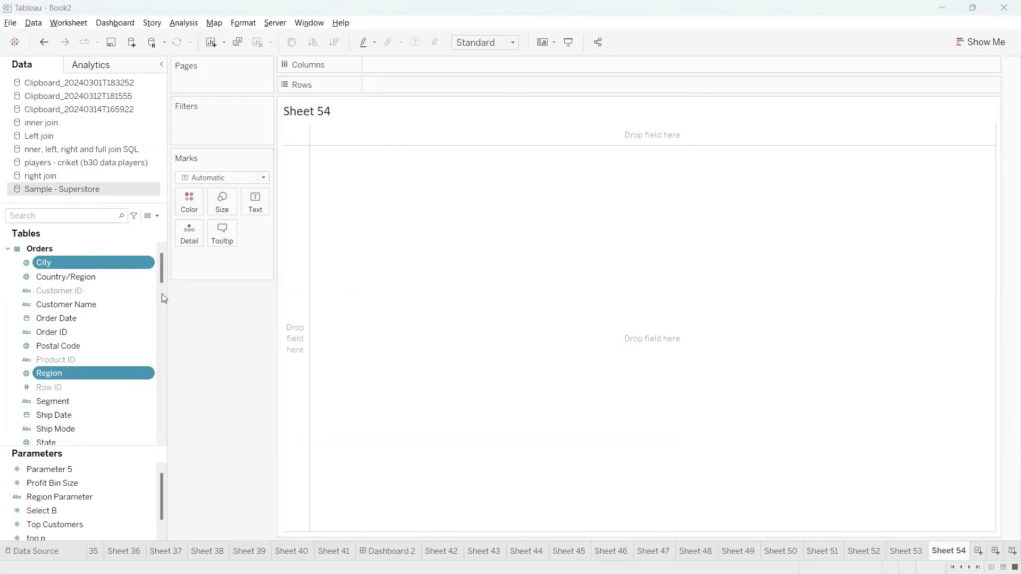
pyautogui.click(538, 459)
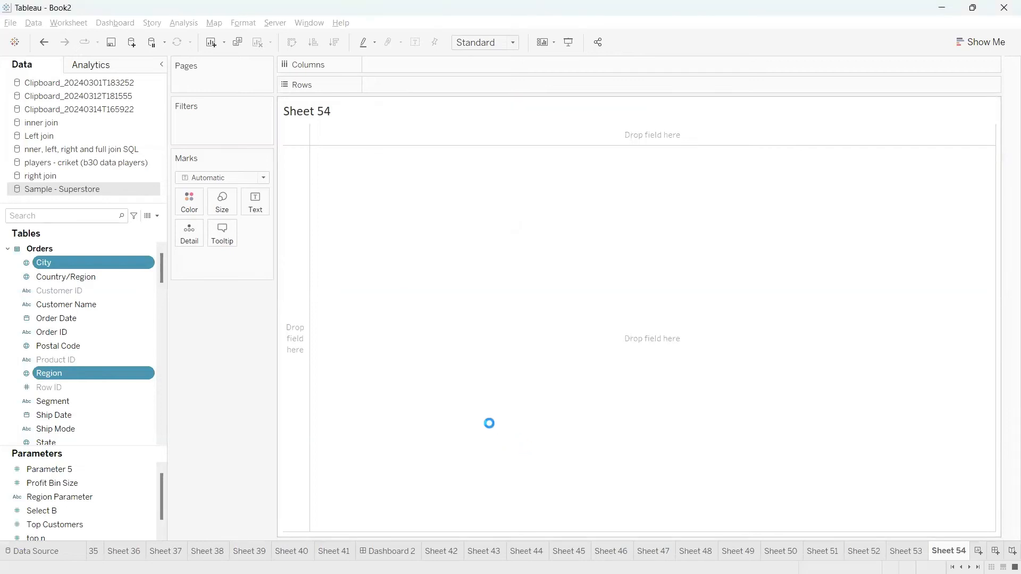
pyautogui.click(178, 385)
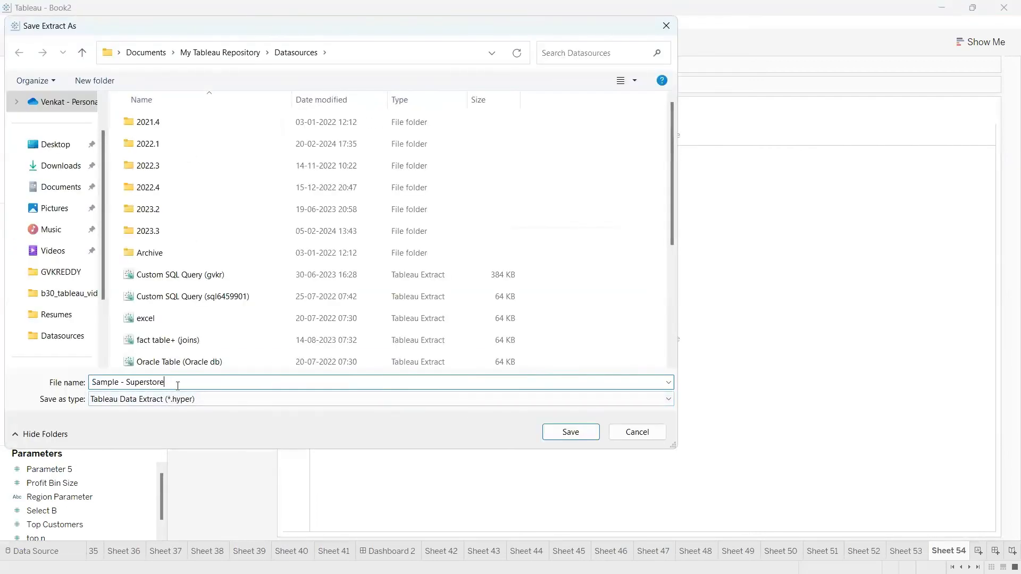
pyautogui.write('(1)')
pyautogui.click(560, 433)
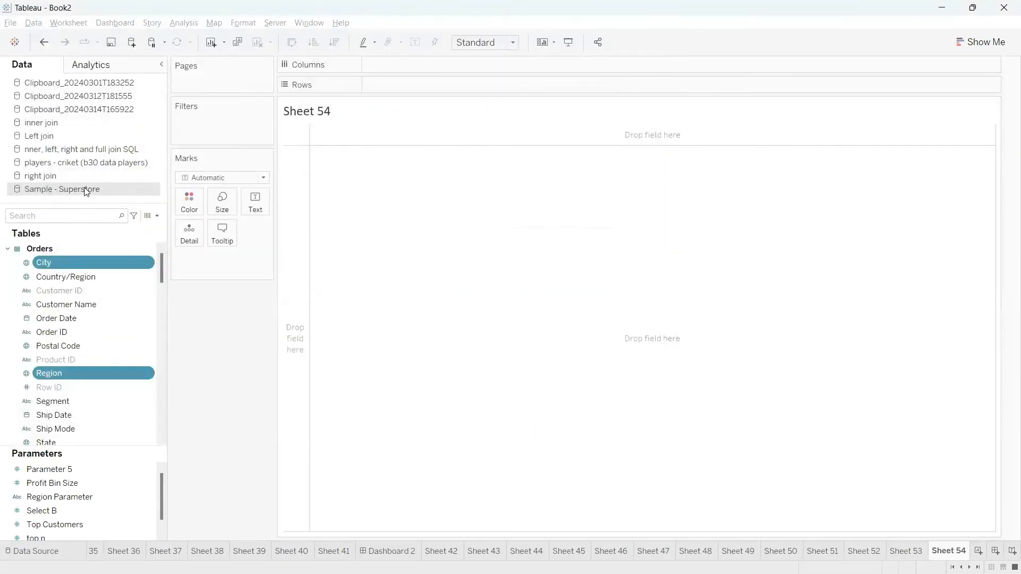
# Select City and Country/Region, browse their Hierarchy and Transform options, then return to the class notes.
pyautogui.click(66, 262)
pyautogui.keyDown('ctrl'); pyautogui.click(76, 278); pyautogui.keyUp('ctrl')
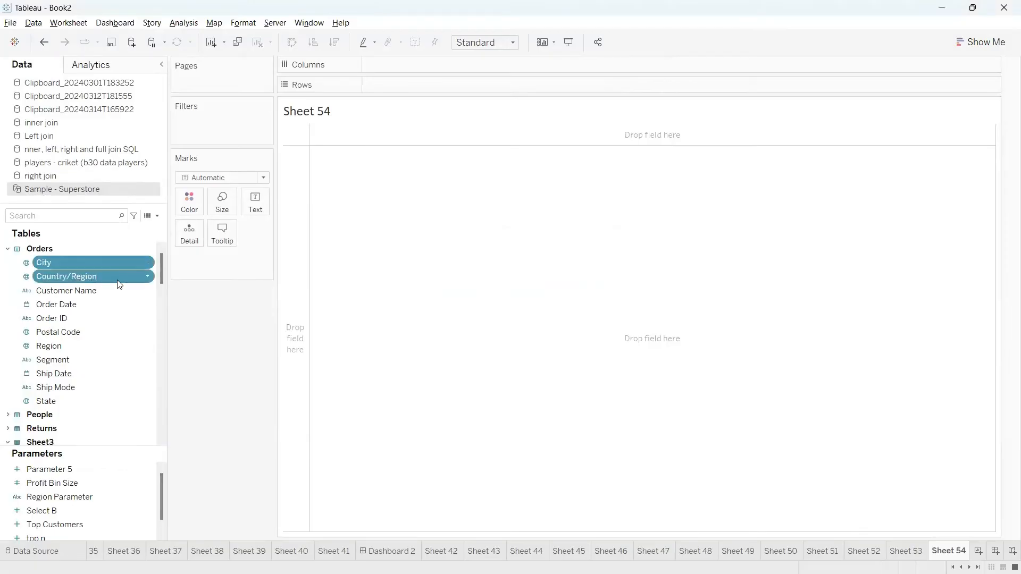
pyautogui.click(144, 276)
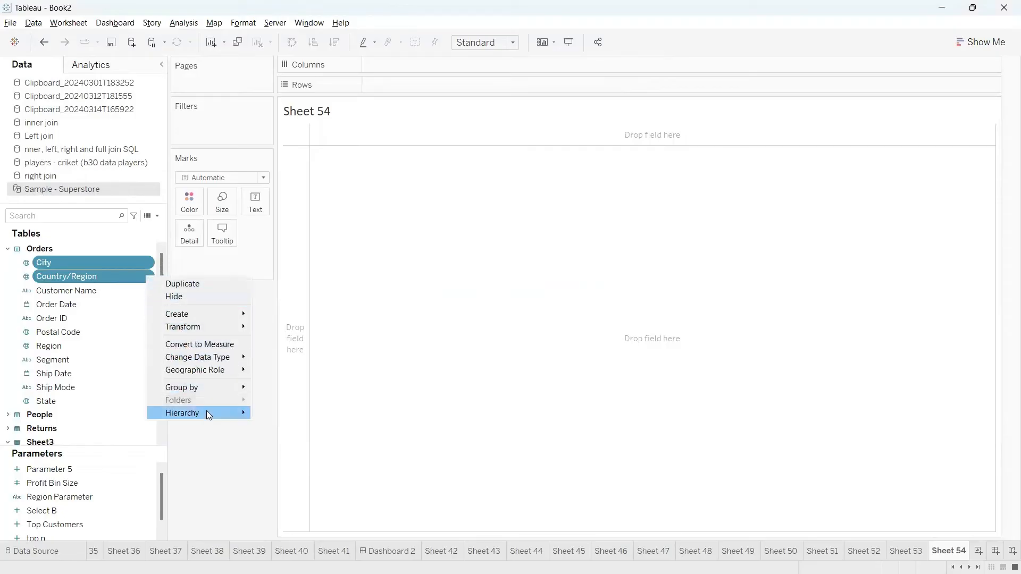
pyautogui.moveTo(207, 413)
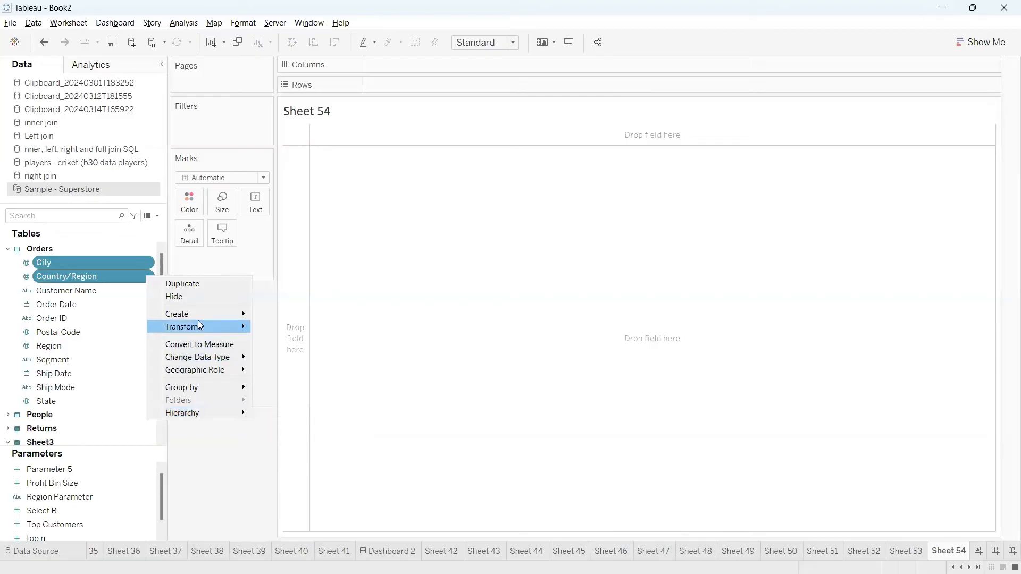
pyautogui.click(222, 447)
pyautogui.hotkey('alt', 'Tab')
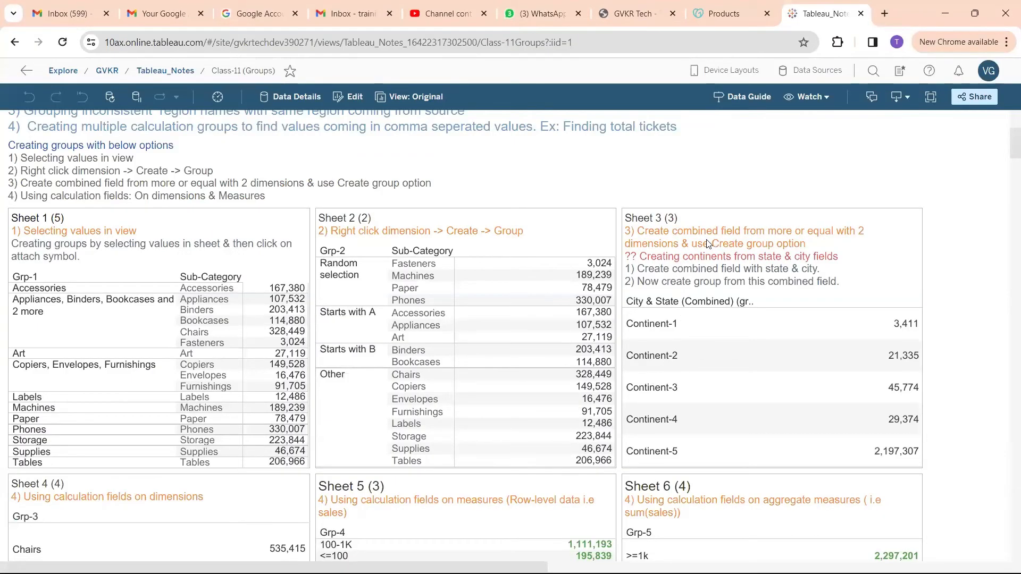
# Switch from the class notes back to Tableau Desktop's empty Sheet 54.
pyautogui.hotkey('alt', 'Tab')
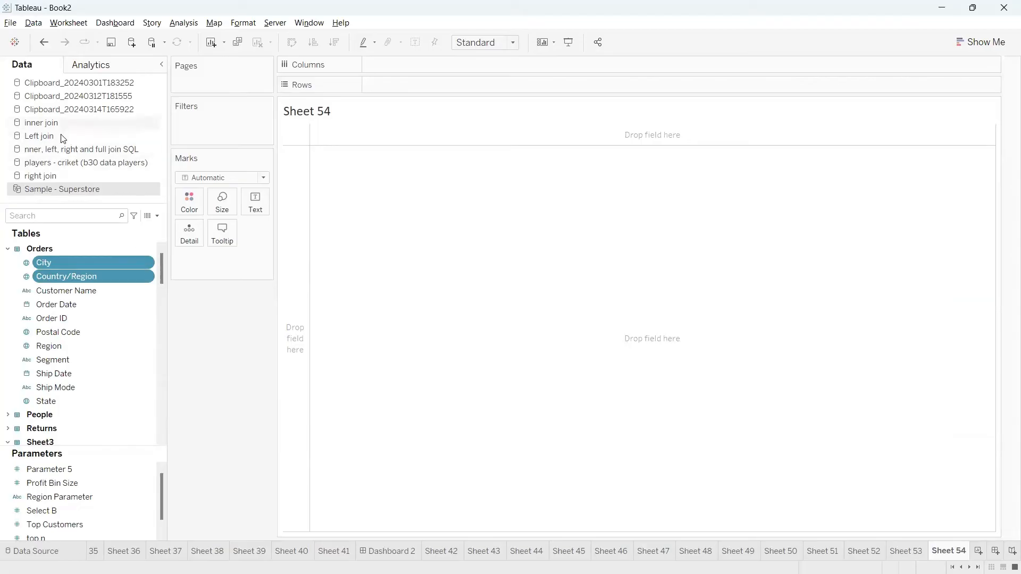
# Add the inner join source's football Player Name to Rows, listing players p1 and p2.
pyautogui.click(47, 123)
pyautogui.click(68, 264)
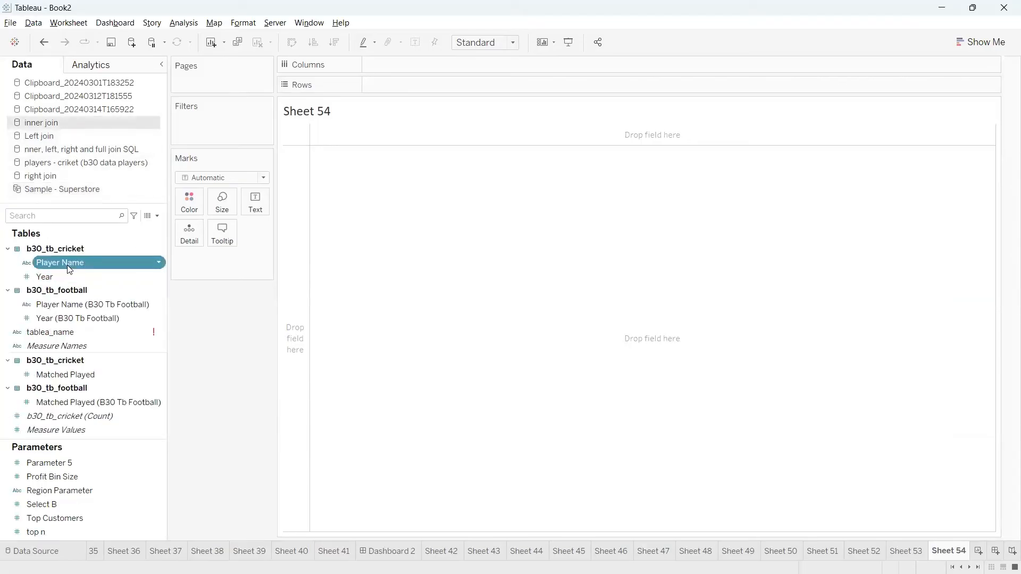
pyautogui.keyDown('ctrl'); pyautogui.click(135, 305); pyautogui.keyUp('ctrl')
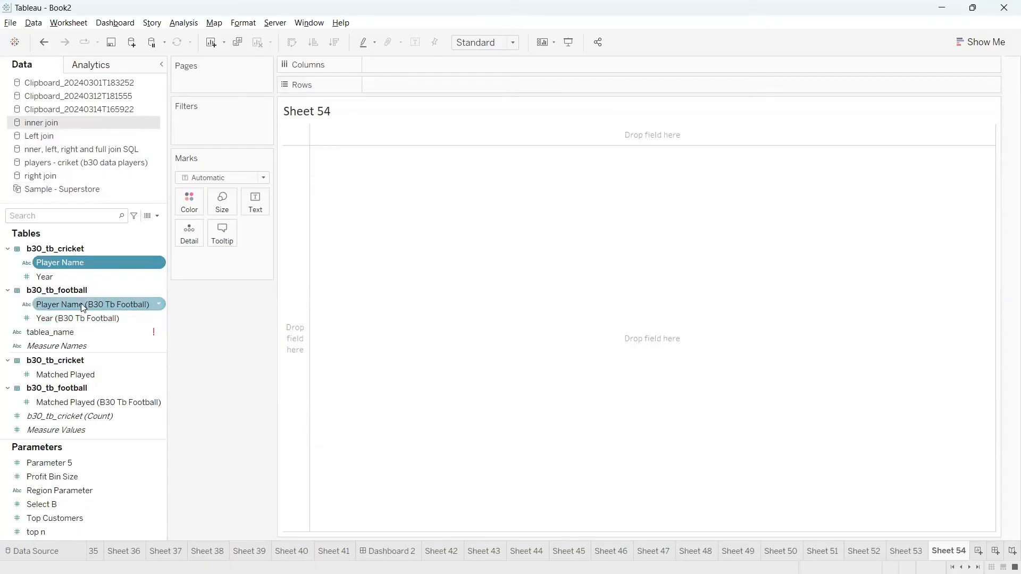
pyautogui.doubleClick(159, 303)
pyautogui.rightClick(159, 303)
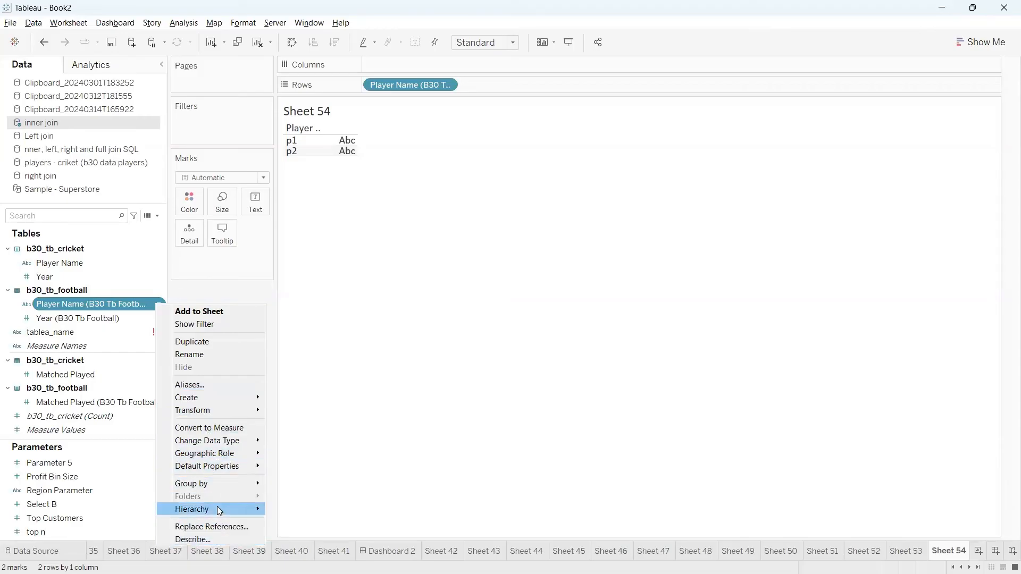
pyautogui.moveTo(213, 489)
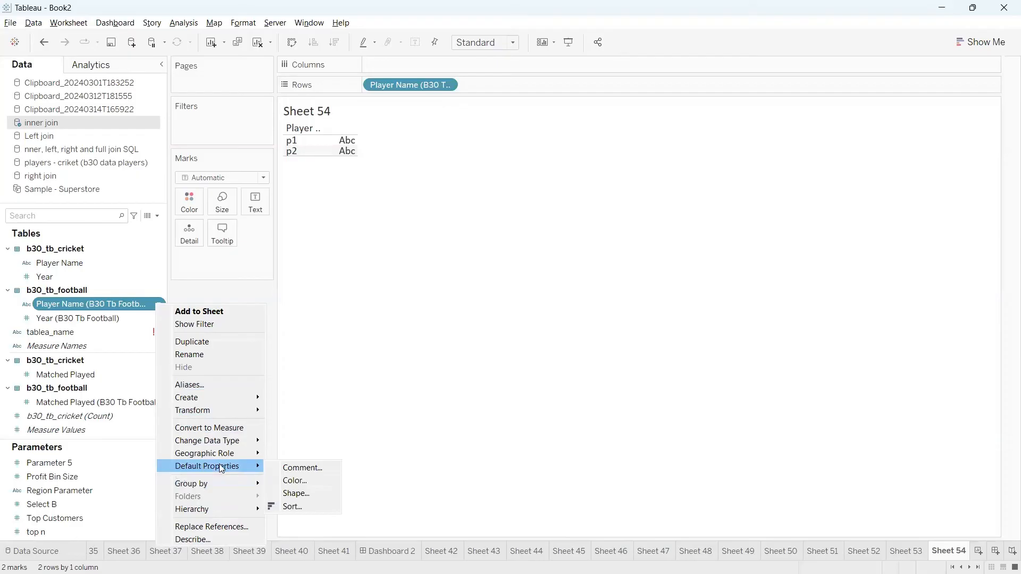
pyautogui.moveTo(216, 445)
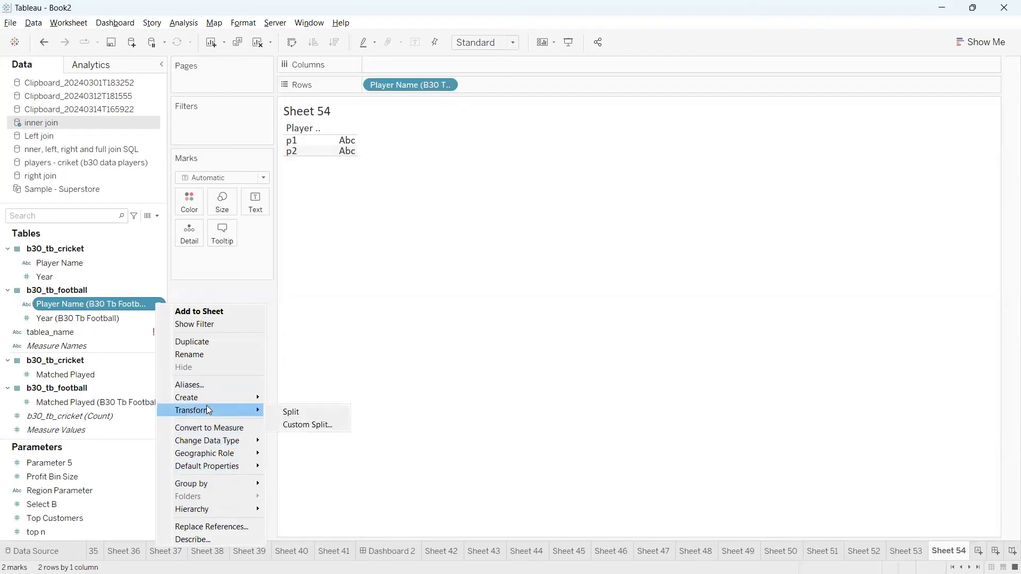
# Combine Sample - Superstore's Segment and Order ID fields into Order ID & Segment (Combined).
pyautogui.click(320, 283)
pyautogui.click(56, 192)
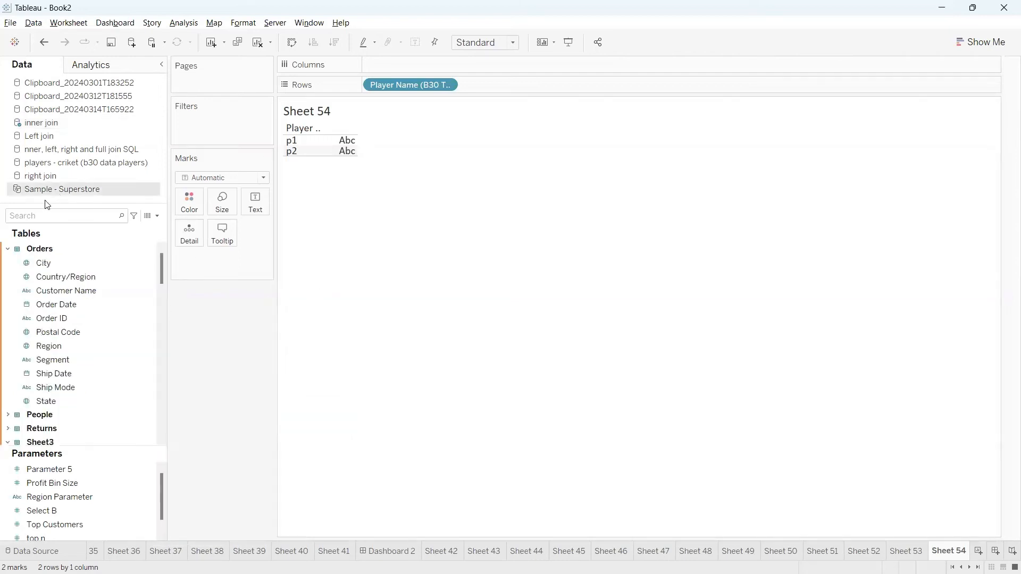
pyautogui.scroll(-1, 99, 367)
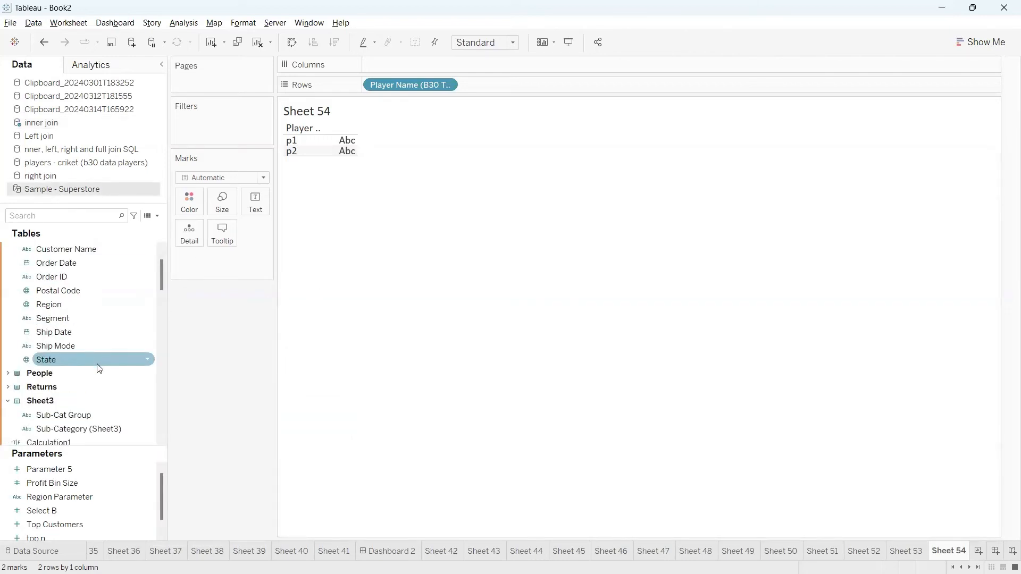
pyautogui.click(93, 318)
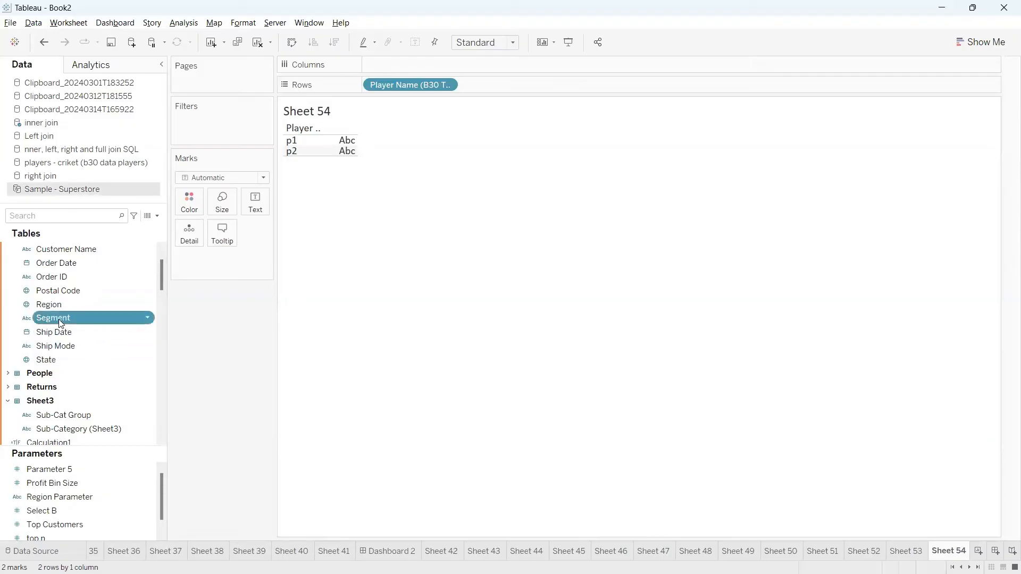
pyautogui.keyDown('ctrl'); pyautogui.click(92, 277); pyautogui.keyUp('ctrl')
pyautogui.click(148, 278)
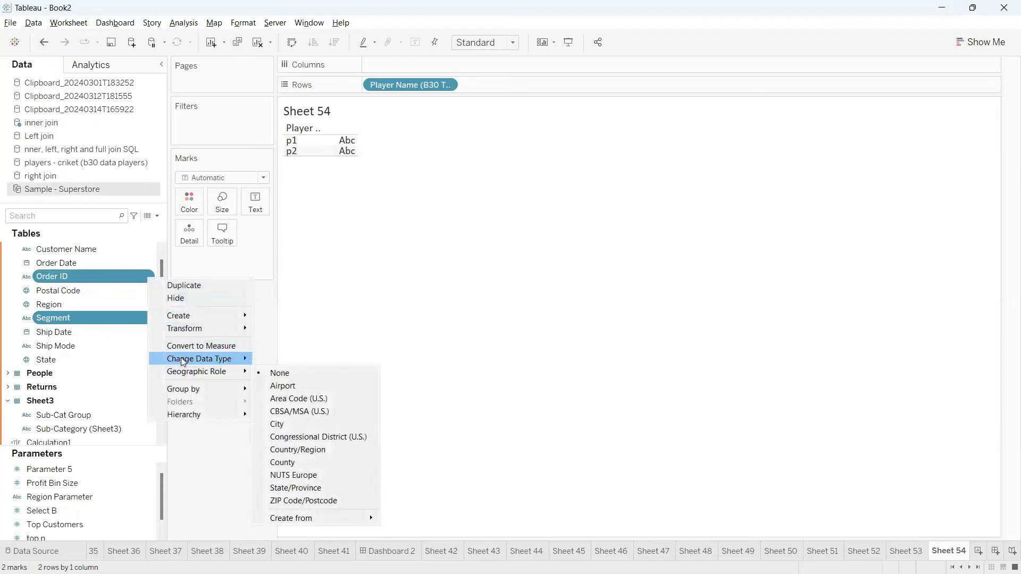
pyautogui.moveTo(181, 321)
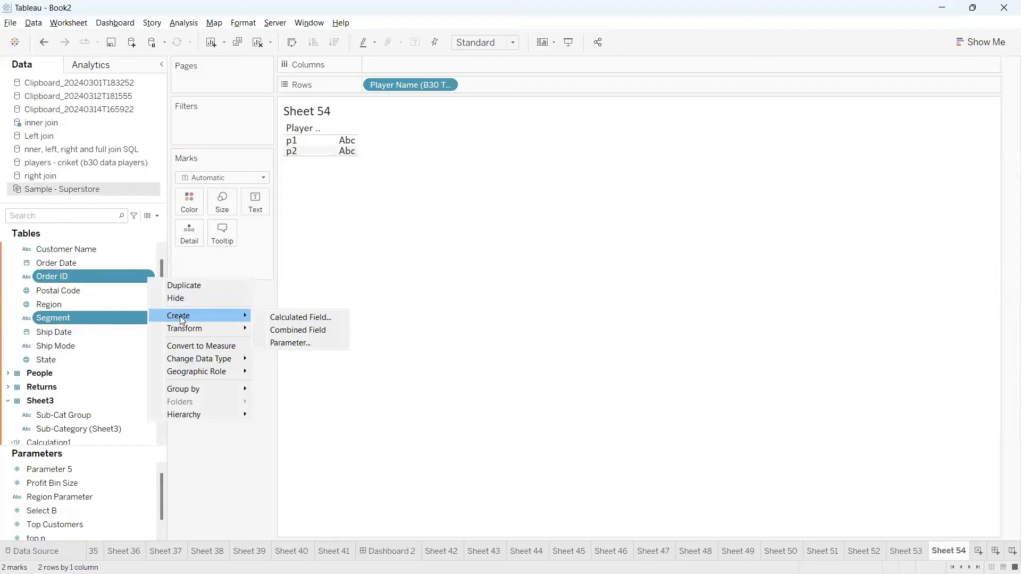
pyautogui.click(293, 332)
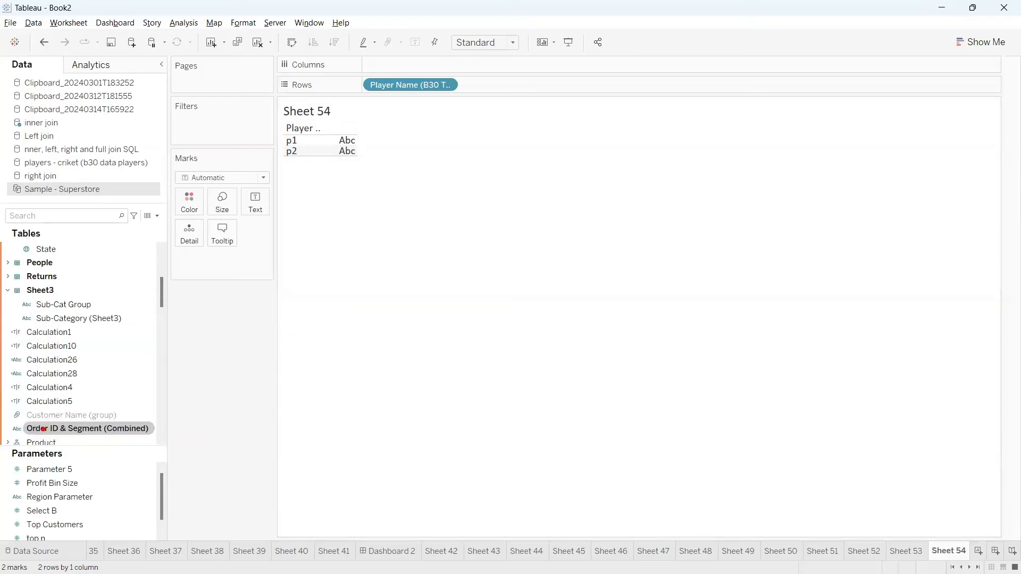
# Clear Sheet 54, place Order ID & Segment (Combined) on Rows, and widen the header to show full values.
pyautogui.moveTo(33, 420)
pyautogui.mouseDown()
pyautogui.moveTo(131, 449)
pyautogui.moveTo(130, 422)
pyautogui.moveTo(36, 421)
pyautogui.mouseUp()
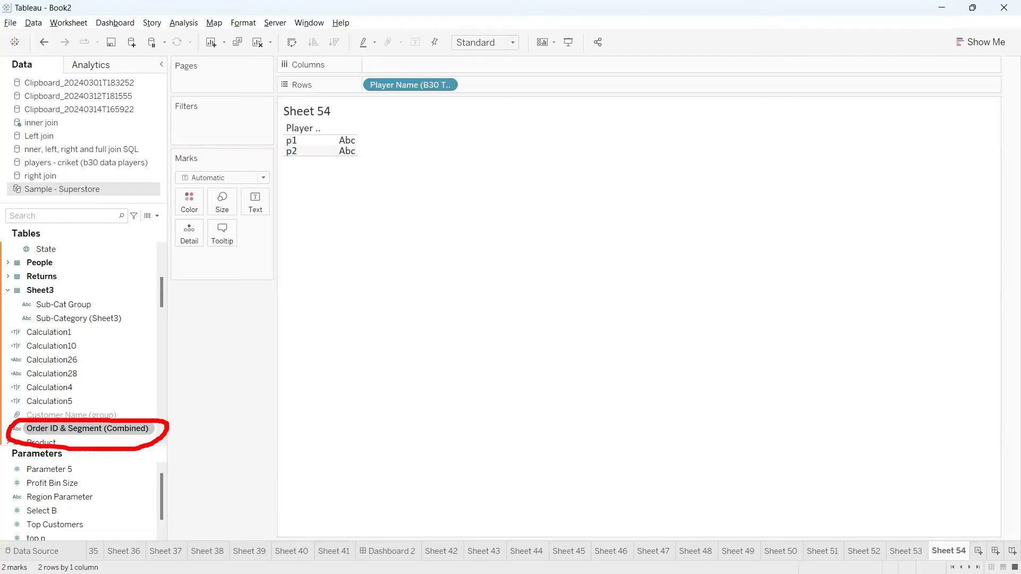
pyautogui.moveTo(122, 419)
pyautogui.mouseDown()
pyautogui.moveTo(142, 389)
pyautogui.moveTo(125, 395)
pyautogui.moveTo(155, 394)
pyautogui.moveTo(143, 410)
pyautogui.mouseUp()
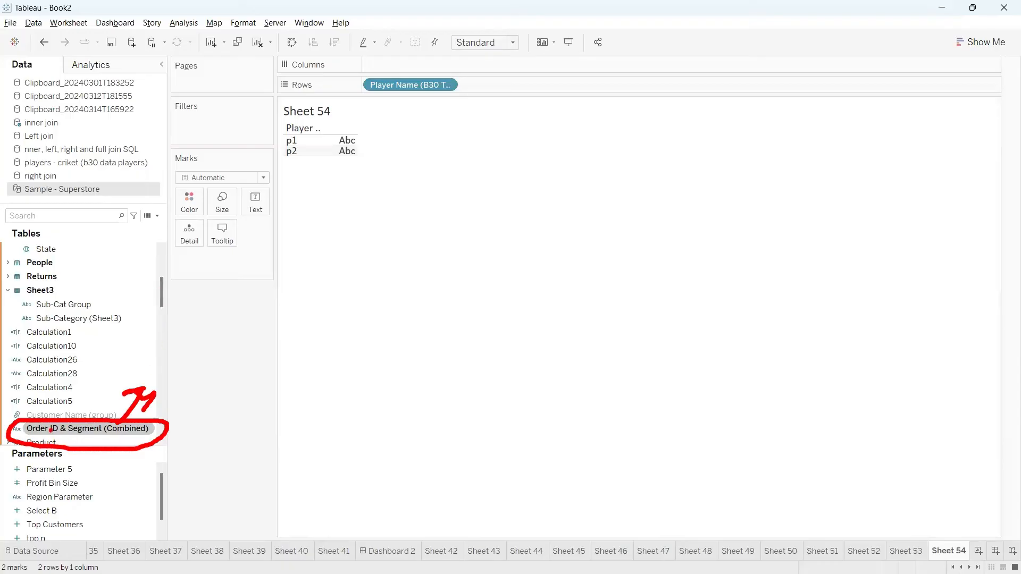
pyautogui.press('Escape')
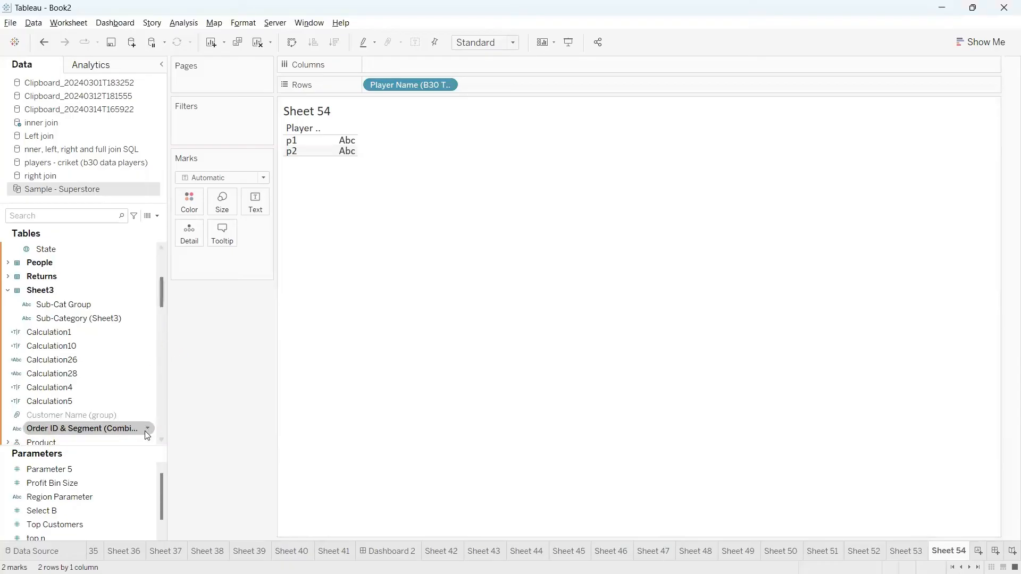
pyautogui.click(258, 42)
pyautogui.moveTo(96, 428); pyautogui.dragTo(426, 85)
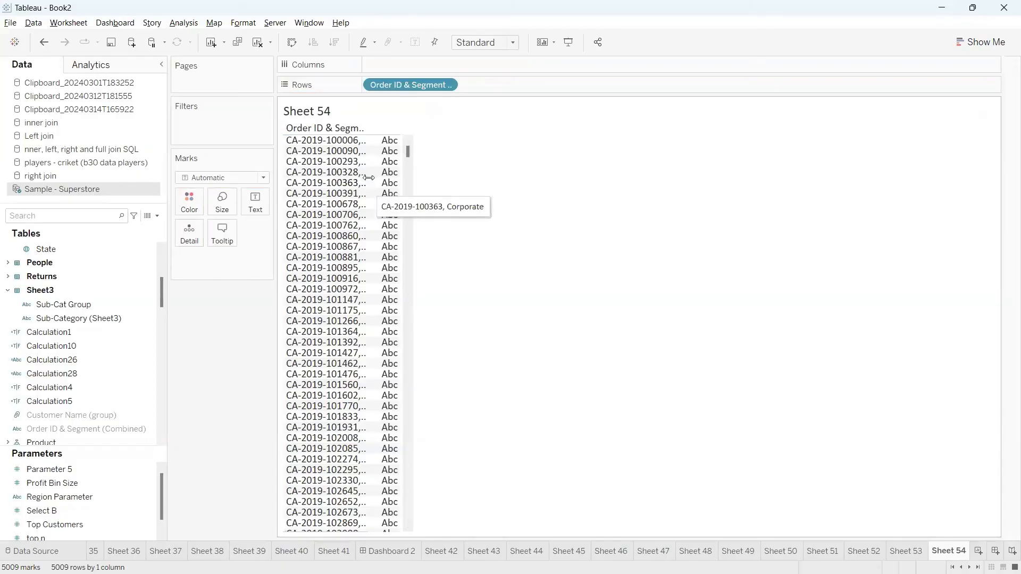
pyautogui.moveTo(369, 179); pyautogui.dragTo(491, 172)
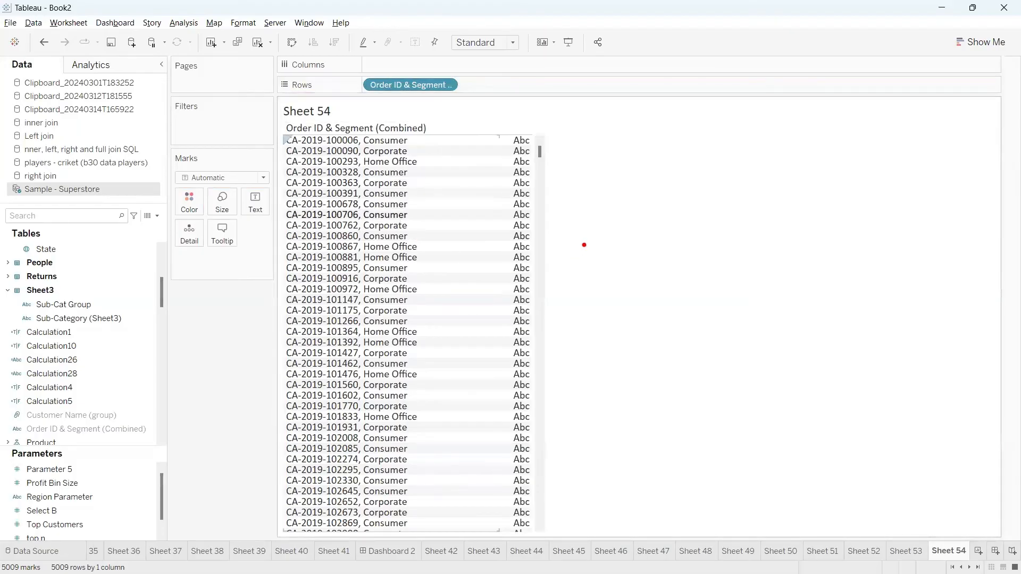
pyautogui.moveTo(584, 245)
pyautogui.mouseDown()
pyautogui.moveTo(607, 269)
pyautogui.moveTo(607, 253)
pyautogui.moveTo(662, 249)
pyautogui.moveTo(689, 235)
pyautogui.moveTo(687, 214)
pyautogui.mouseUp()
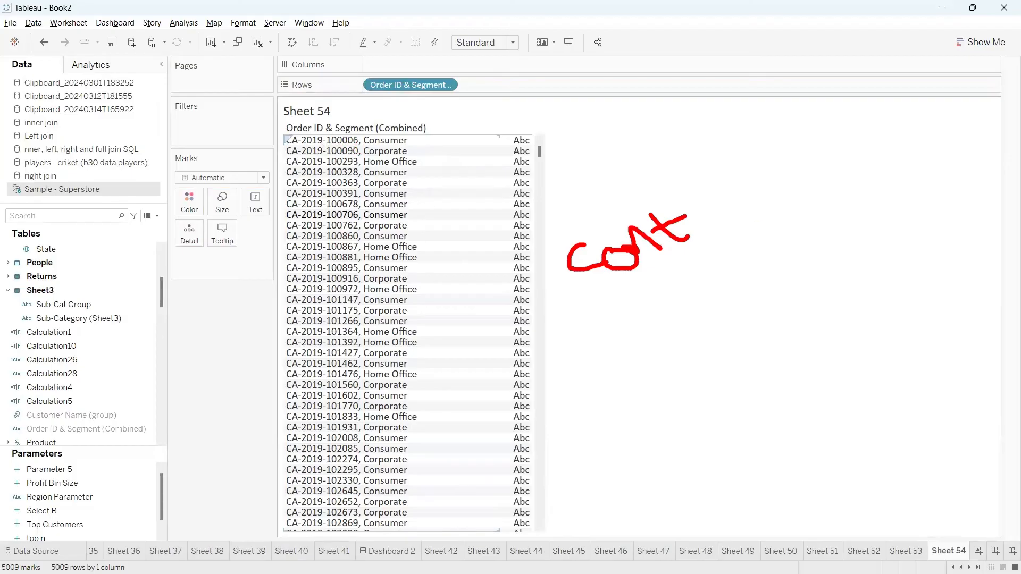
pyautogui.press('Escape')
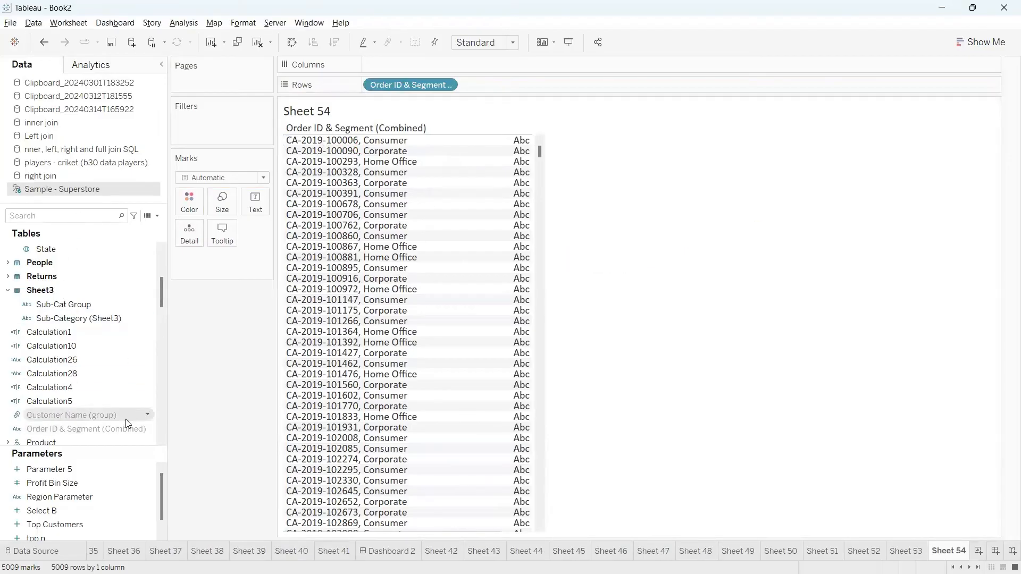
# Change the combined field's member separator from a comma to '/'.
pyautogui.click(126, 418)
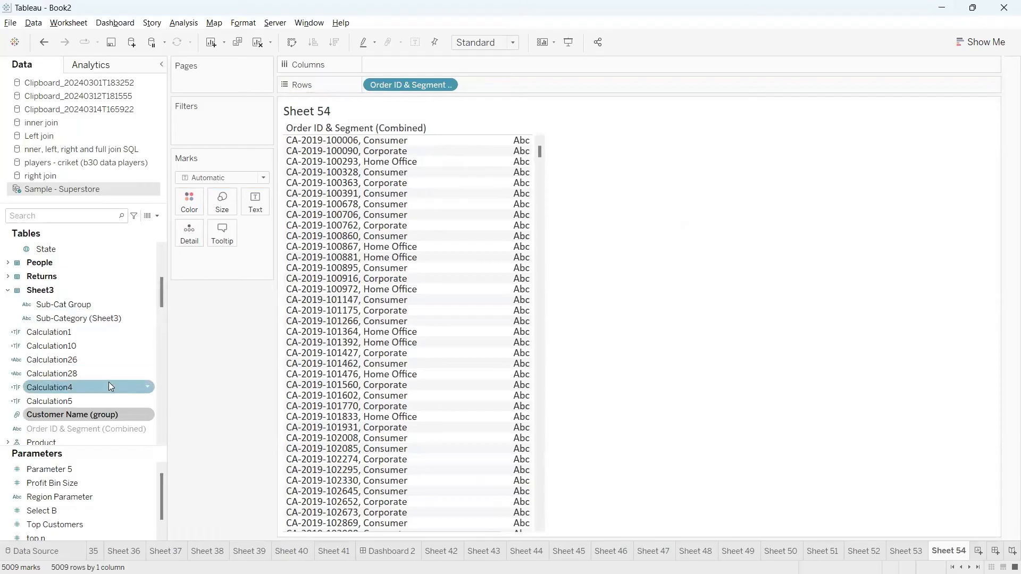
pyautogui.scroll(-1, 109, 382)
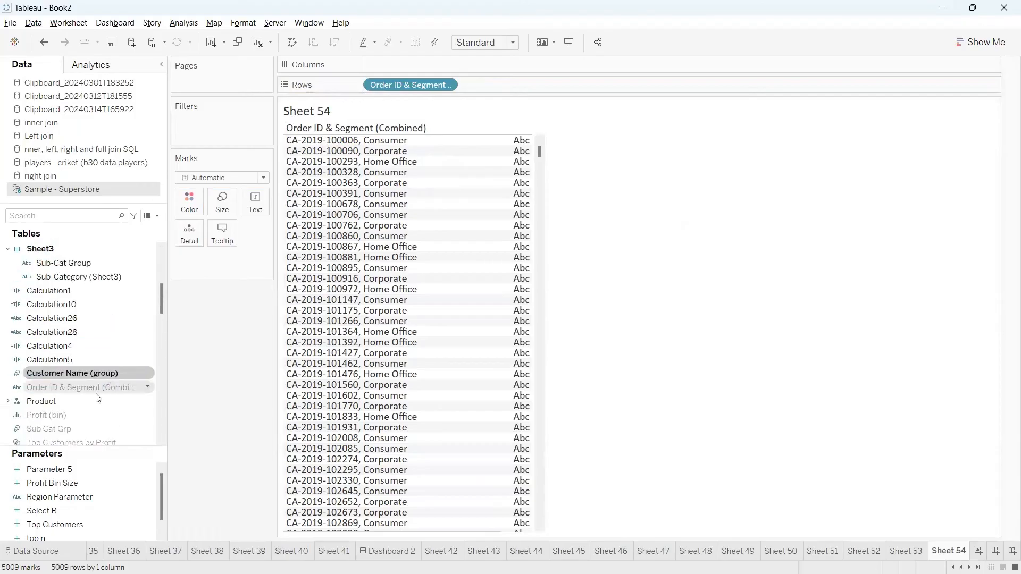
pyautogui.click(143, 385)
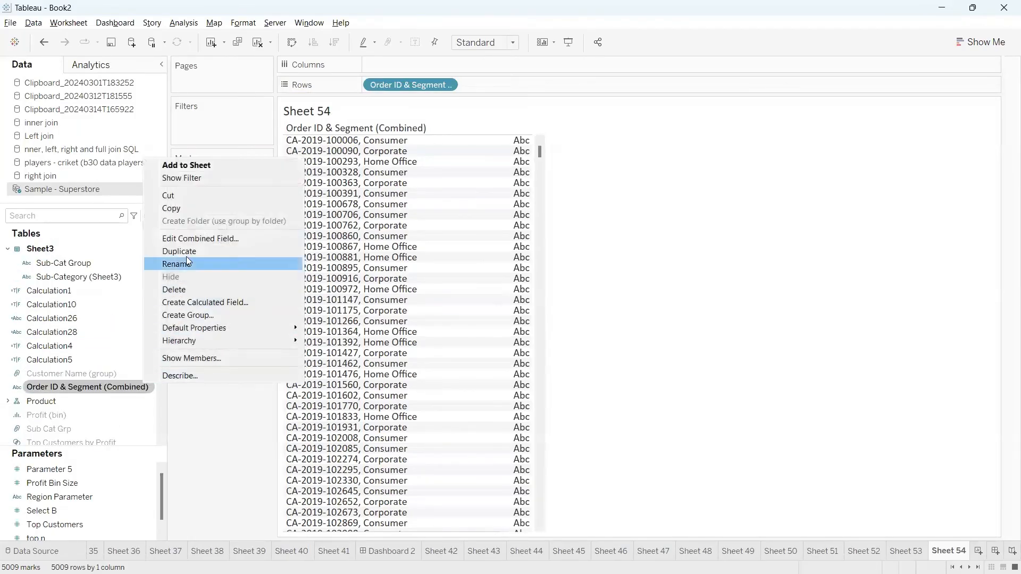
pyautogui.click(189, 242)
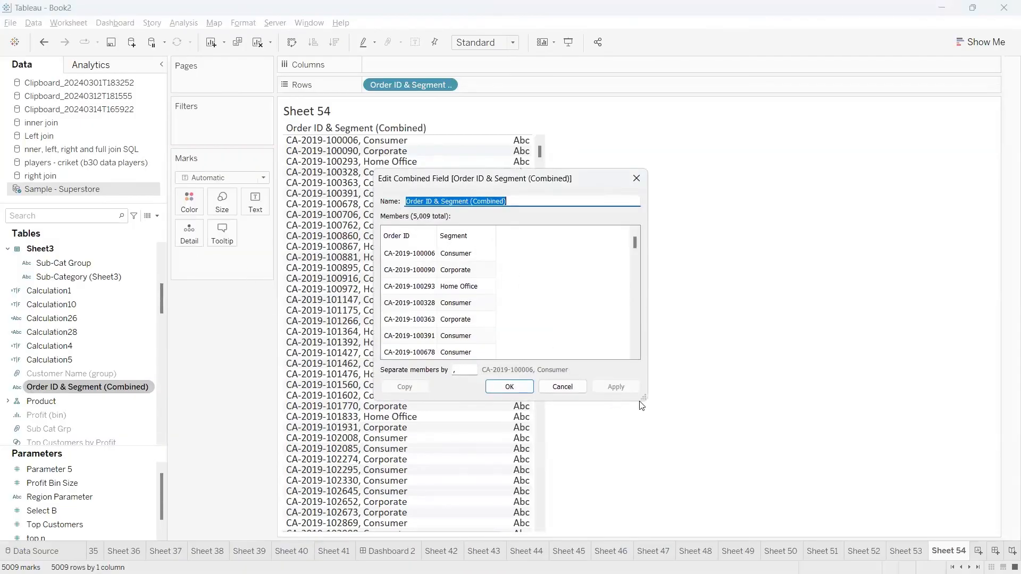
pyautogui.moveTo(642, 399); pyautogui.dragTo(833, 473)
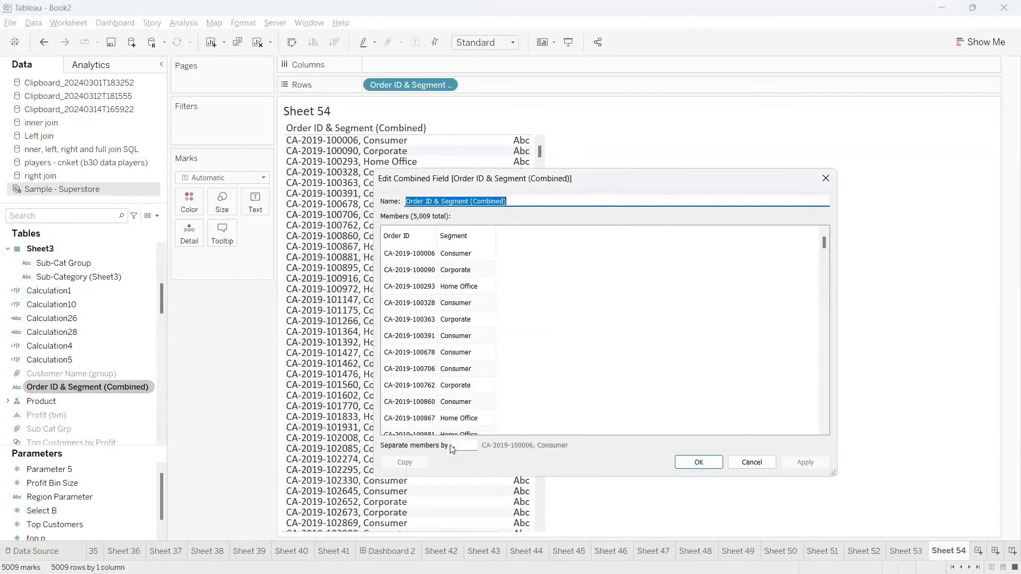
pyautogui.moveTo(463, 446); pyautogui.dragTo(446, 447)
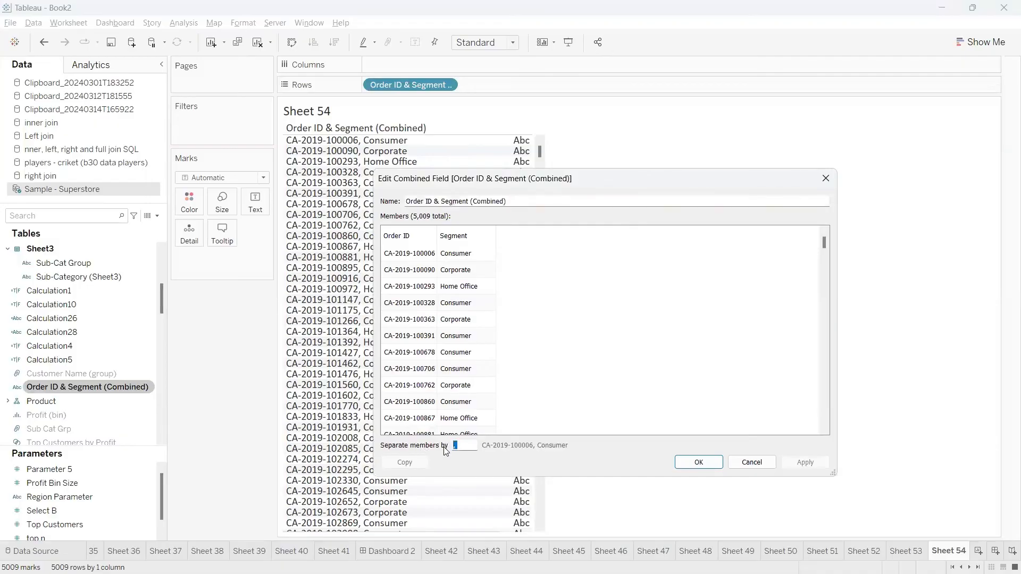
pyautogui.write('/')
pyautogui.click(698, 462)
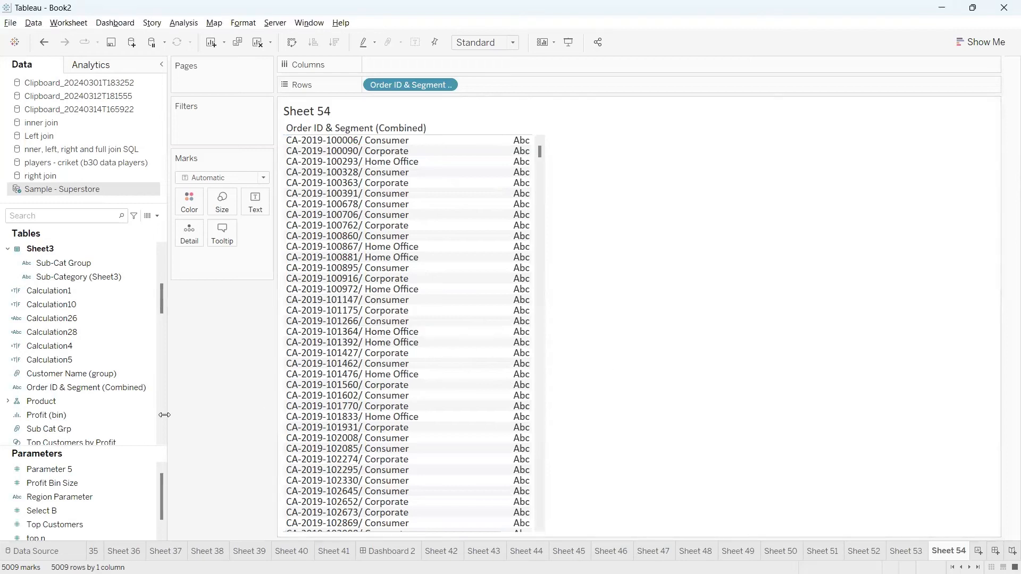
# Start a group on the combined field and group the first four orders as 'Contitnet 1'.
pyautogui.click(150, 385)
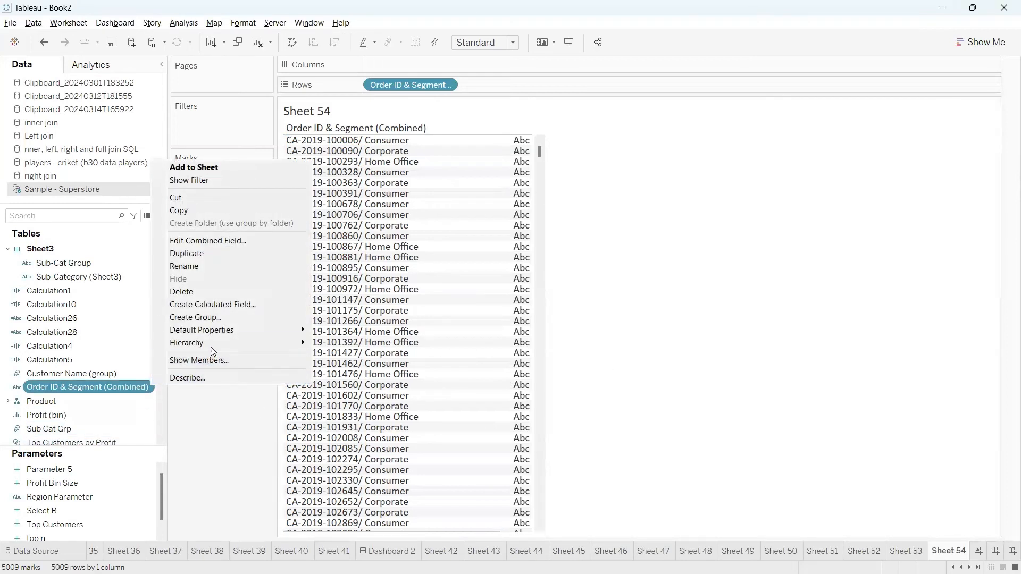
pyautogui.click(209, 319)
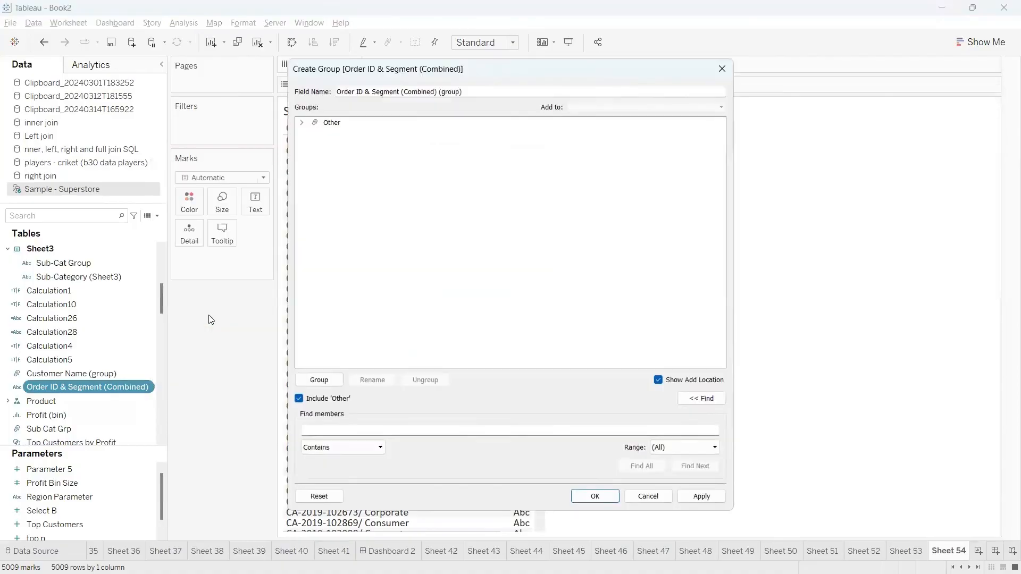
pyautogui.click(329, 123)
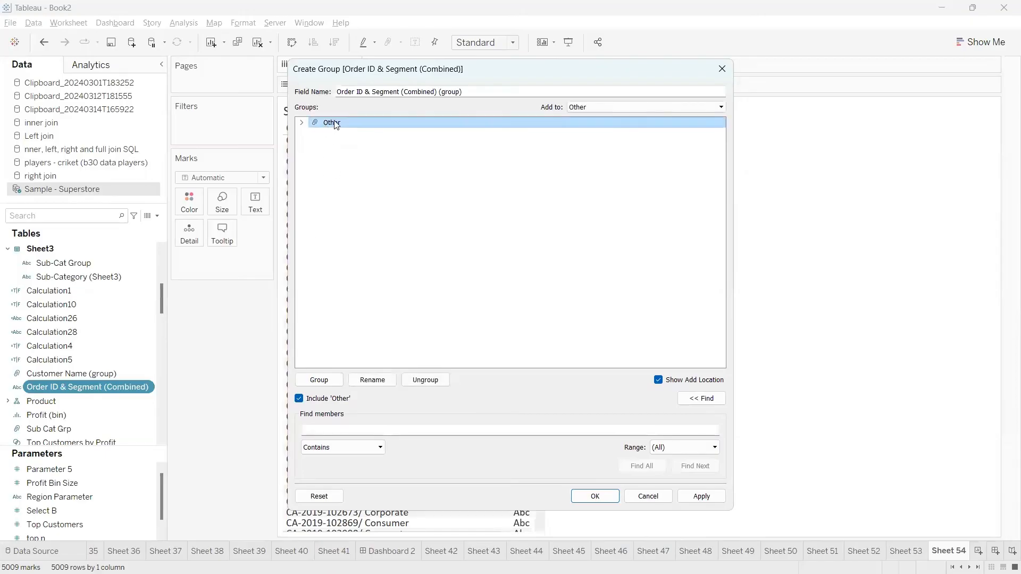
pyautogui.click(299, 400)
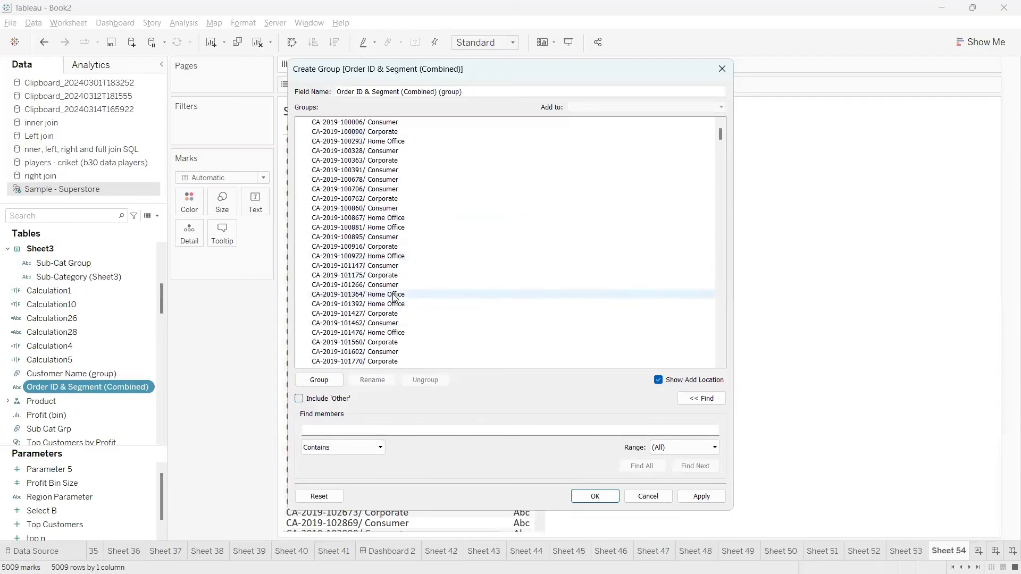
pyautogui.click(371, 123)
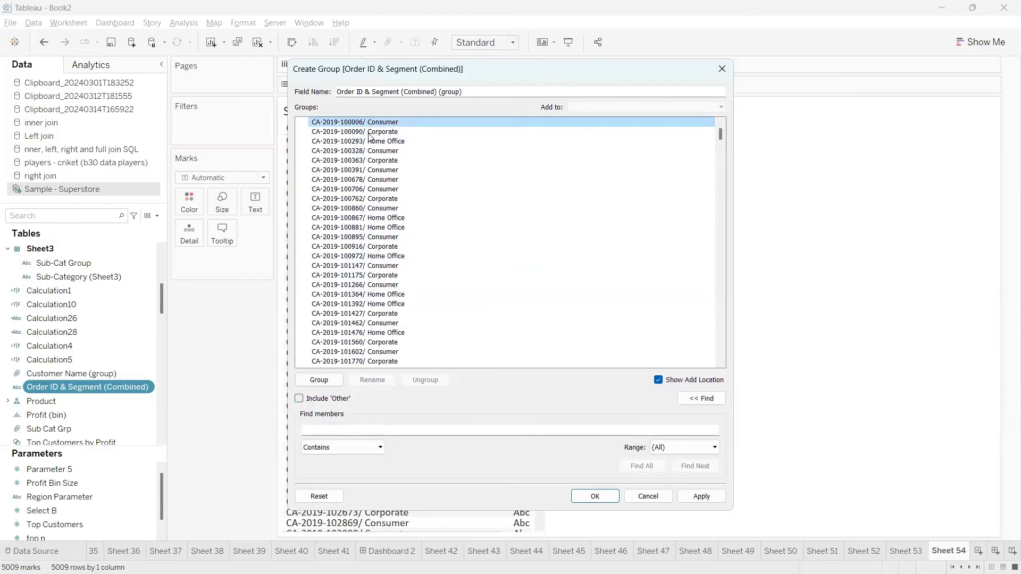
pyautogui.keyDown('ctrl'); pyautogui.click(369, 132); pyautogui.keyUp('ctrl')
pyautogui.keyDown('ctrl'); pyautogui.click(371, 141); pyautogui.keyUp('ctrl')
pyautogui.keyDown('ctrl'); pyautogui.click(362, 151); pyautogui.keyUp('ctrl')
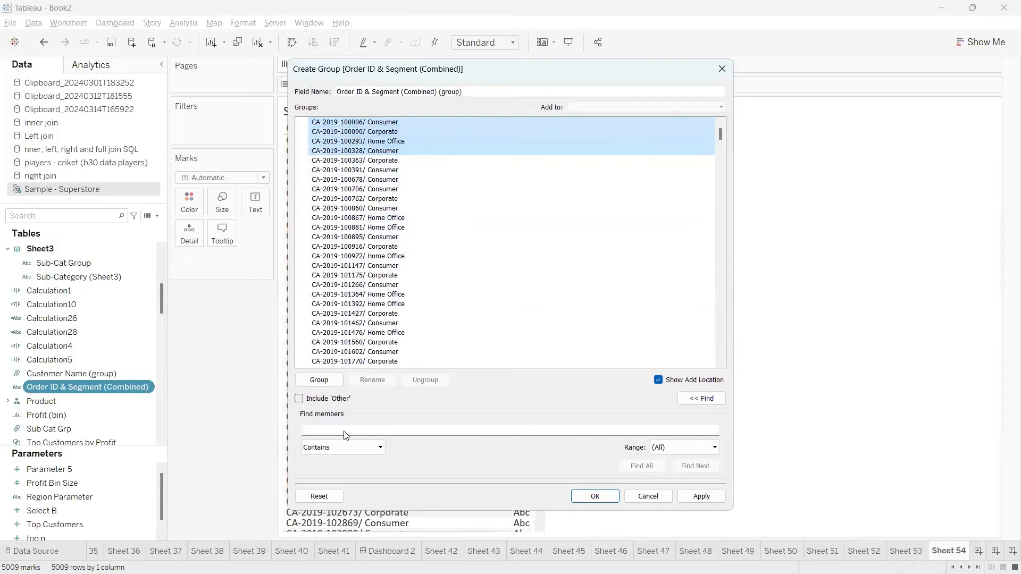
pyautogui.click(321, 380)
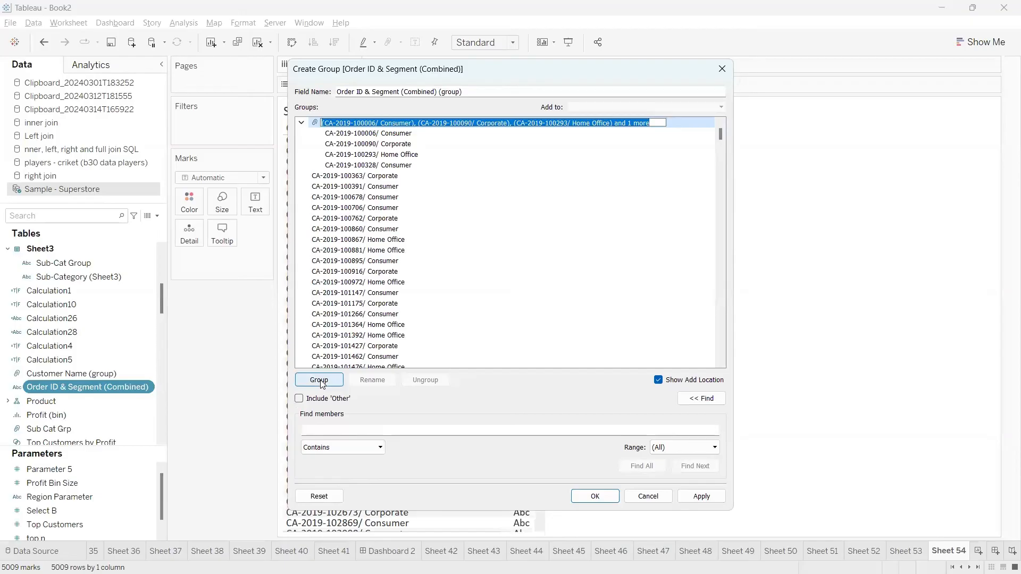
pyautogui.write('Contitnet 1')
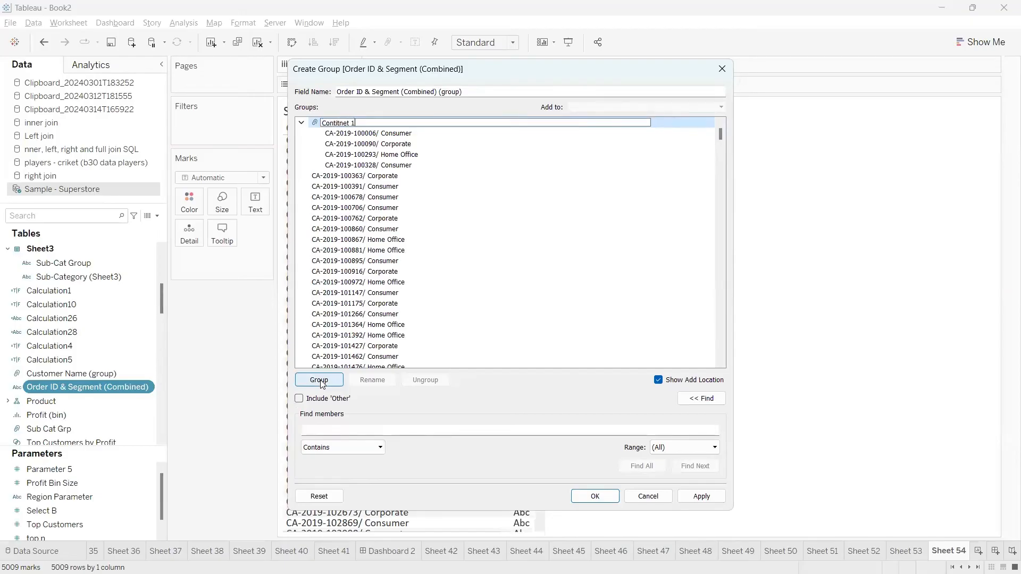
pyautogui.press('Return')
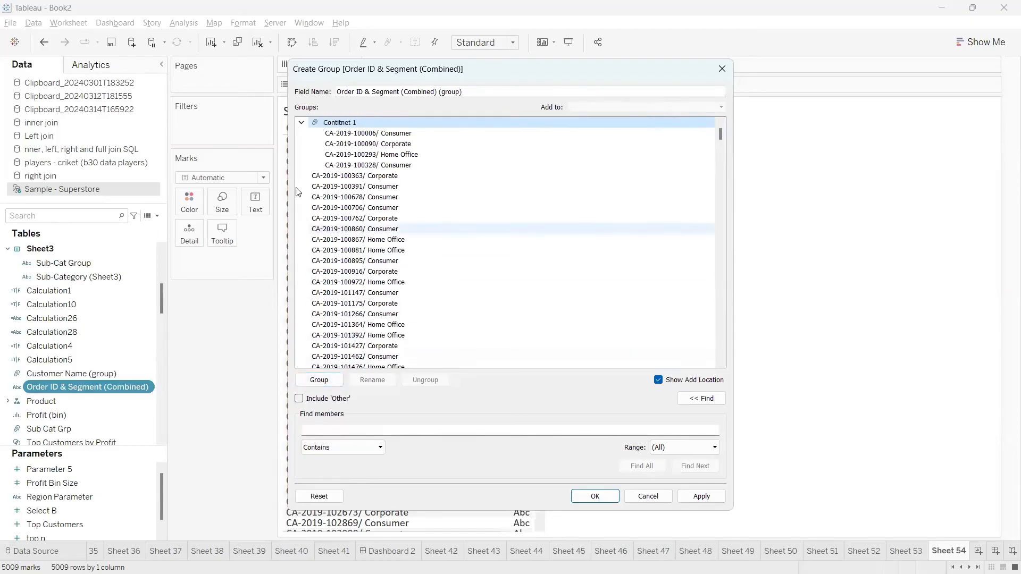
pyautogui.click(301, 123)
# Group the next five orders as 'Continent 2'.
pyautogui.click(335, 134)
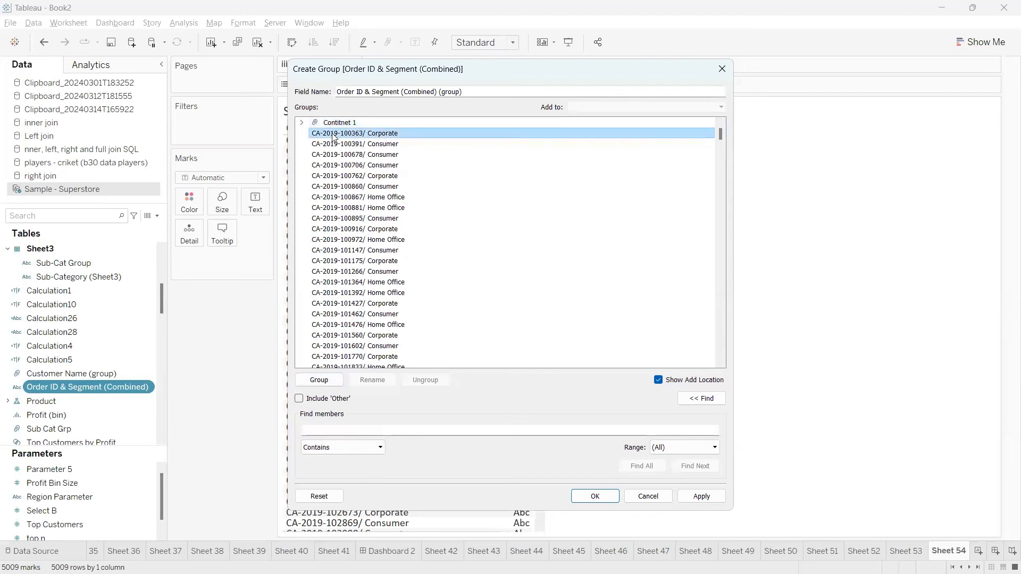
pyautogui.moveTo(336, 144); pyautogui.dragTo(336, 175)
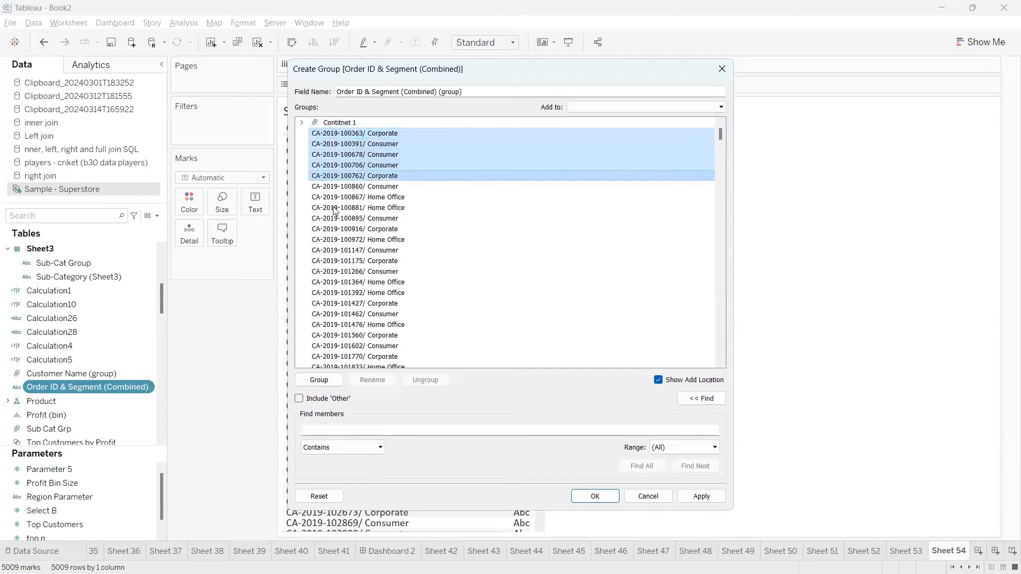
pyautogui.click(319, 380)
pyautogui.write('C')
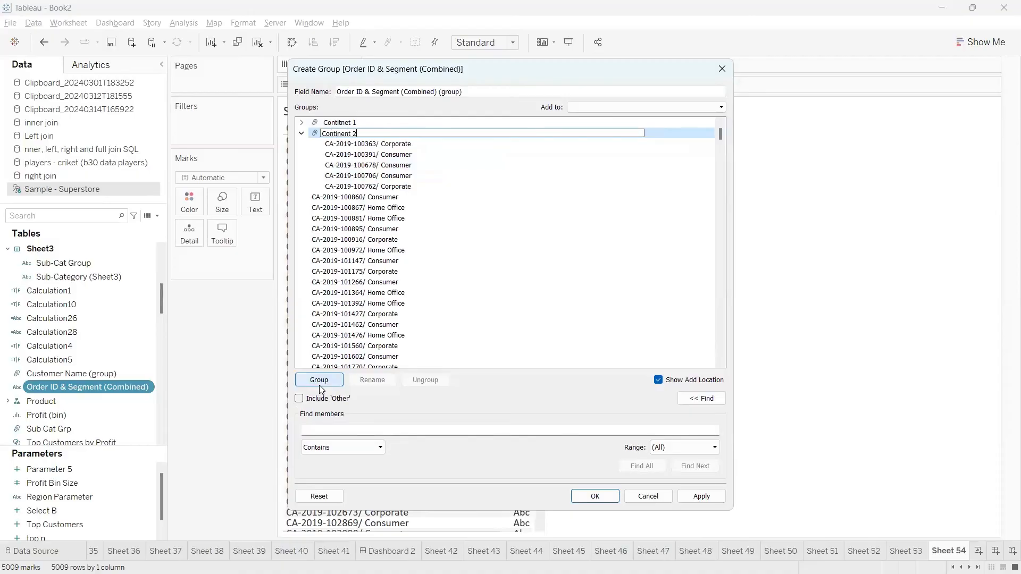
pyautogui.write('ontinent 2')
pyautogui.press('Return')
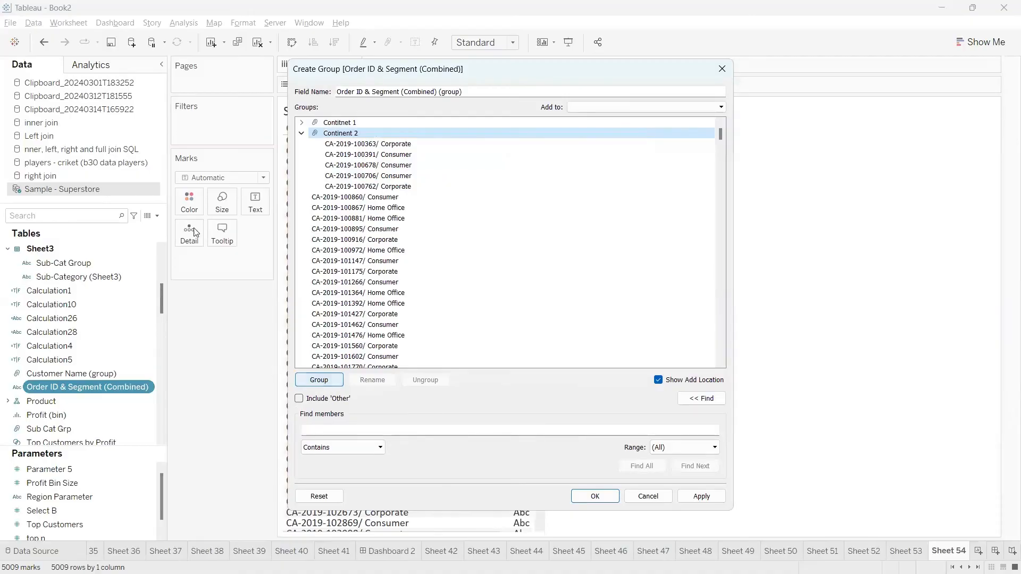
pyautogui.click(302, 134)
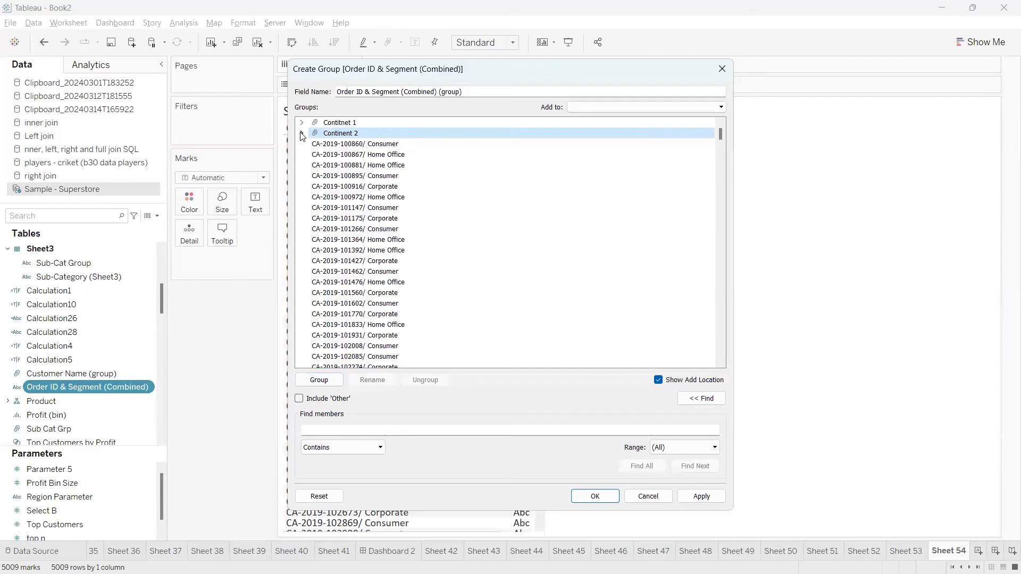
# Put the remaining members into an 'Other Continent' group and save the group field.
pyautogui.click(299, 399)
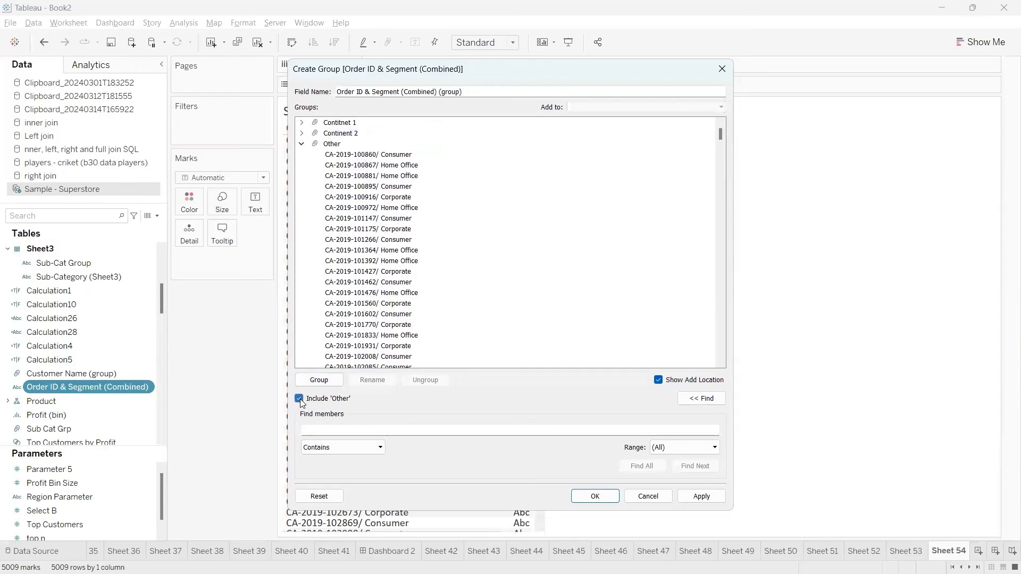
pyautogui.click(339, 144)
pyautogui.rightClick(340, 144)
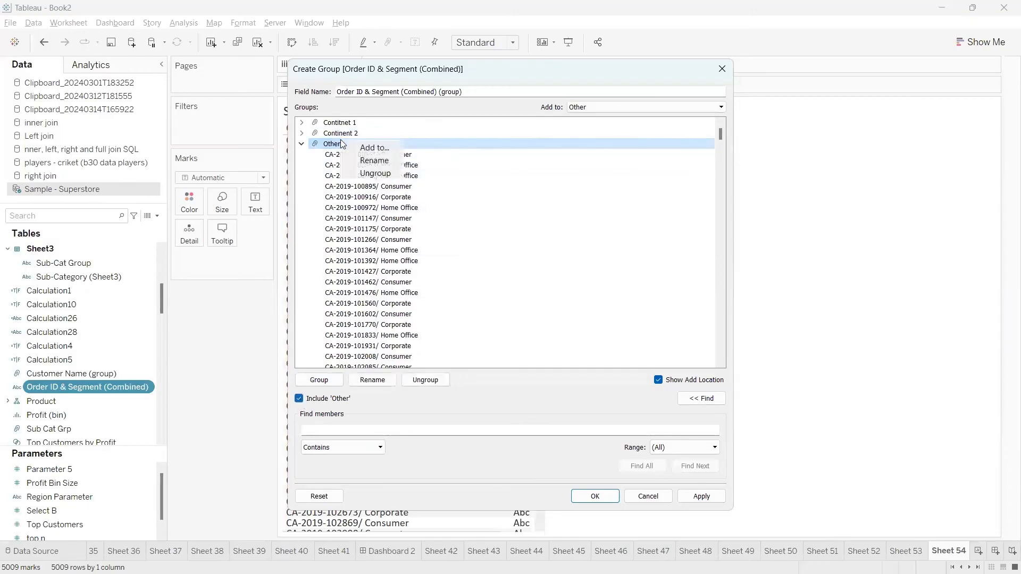
pyautogui.click(372, 159)
pyautogui.click(352, 145)
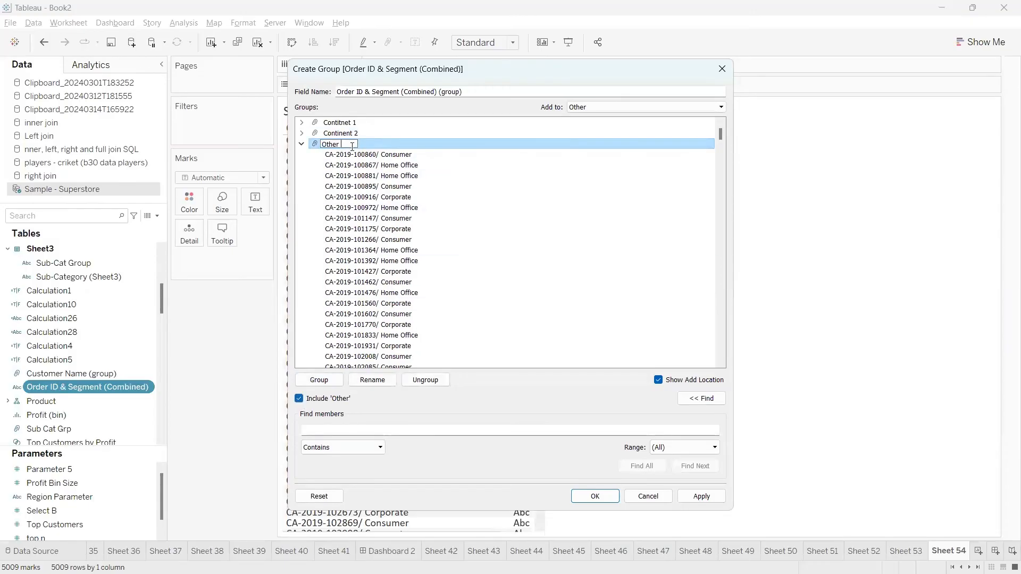
pyautogui.write('Continent')
pyautogui.press('Return')
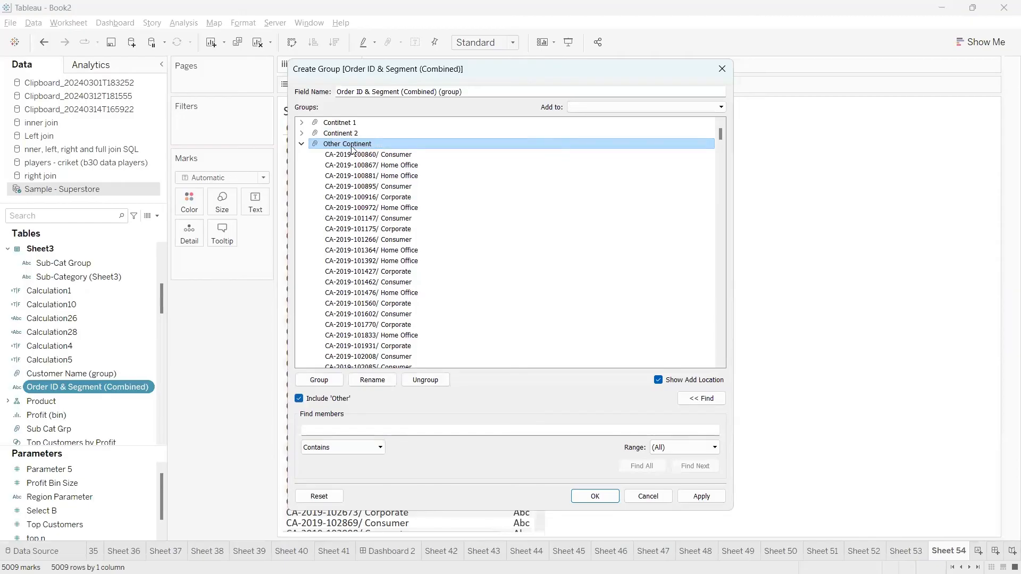
pyautogui.click(301, 145)
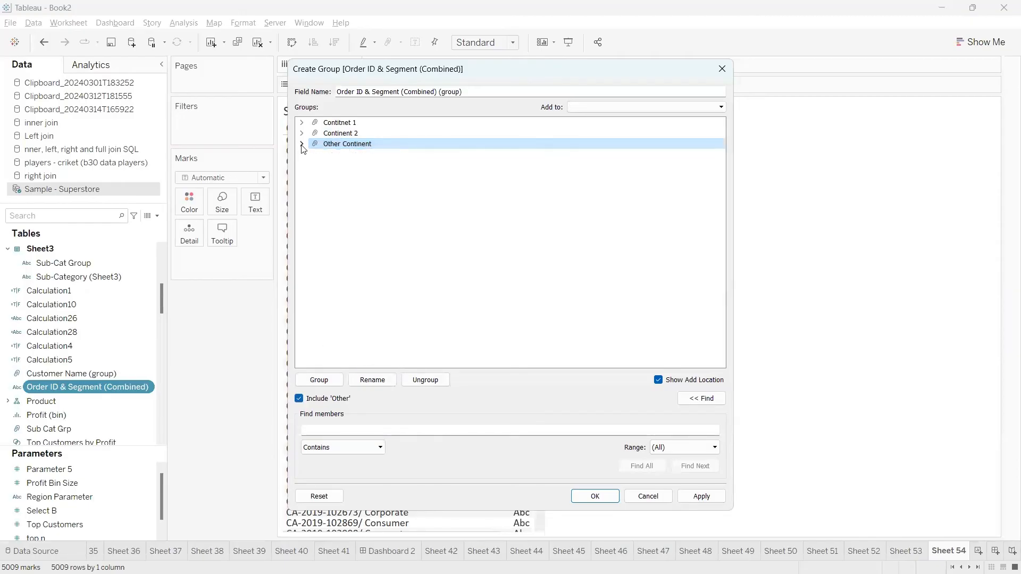
pyautogui.click(596, 496)
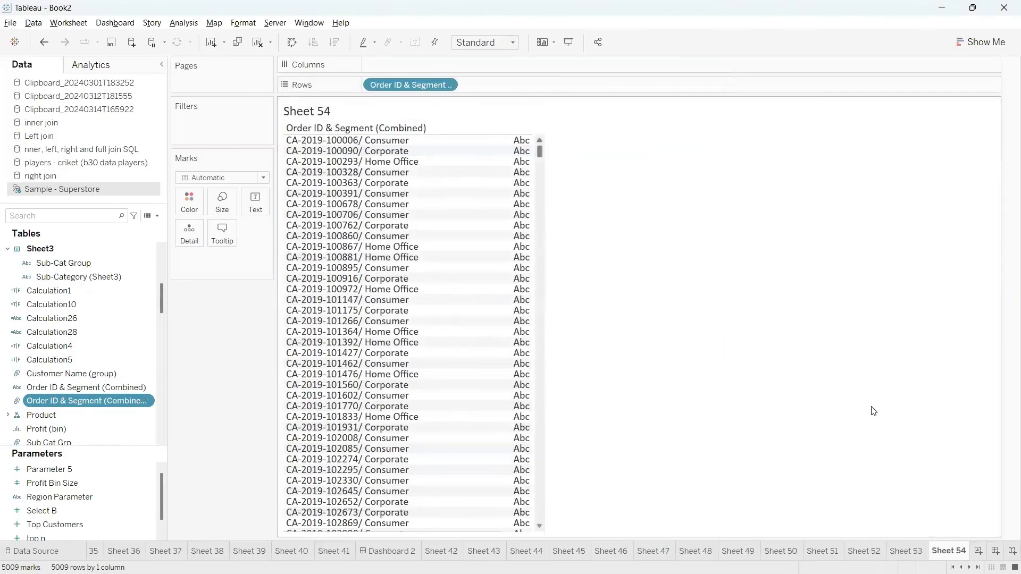
# Add blank Sheet 55 and underline the 'Join mapping file' example in the class notes in red.
pyautogui.click(978, 552)
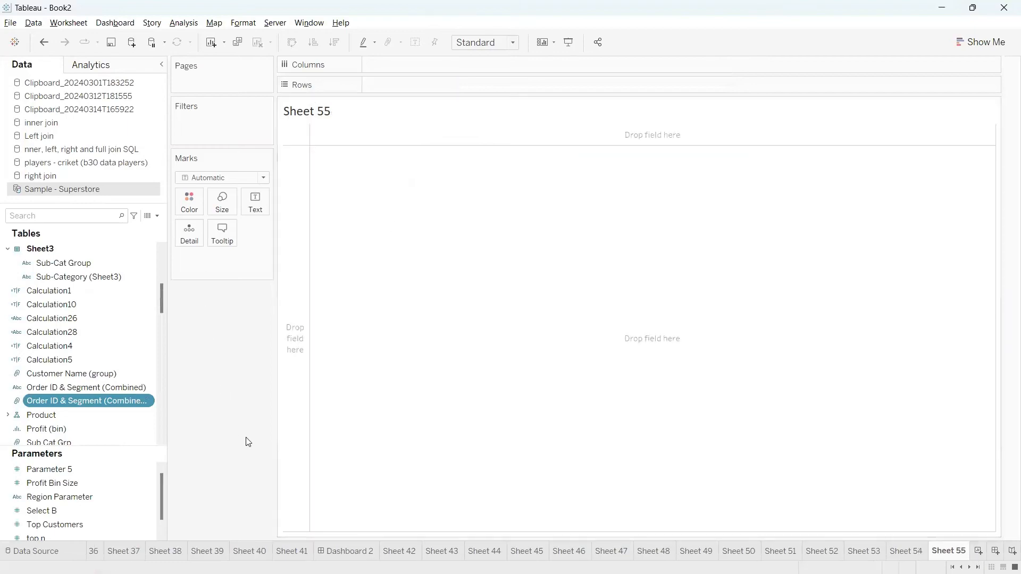
pyautogui.hotkey('alt', 'Tab')
pyautogui.scroll(3, 237, 323)
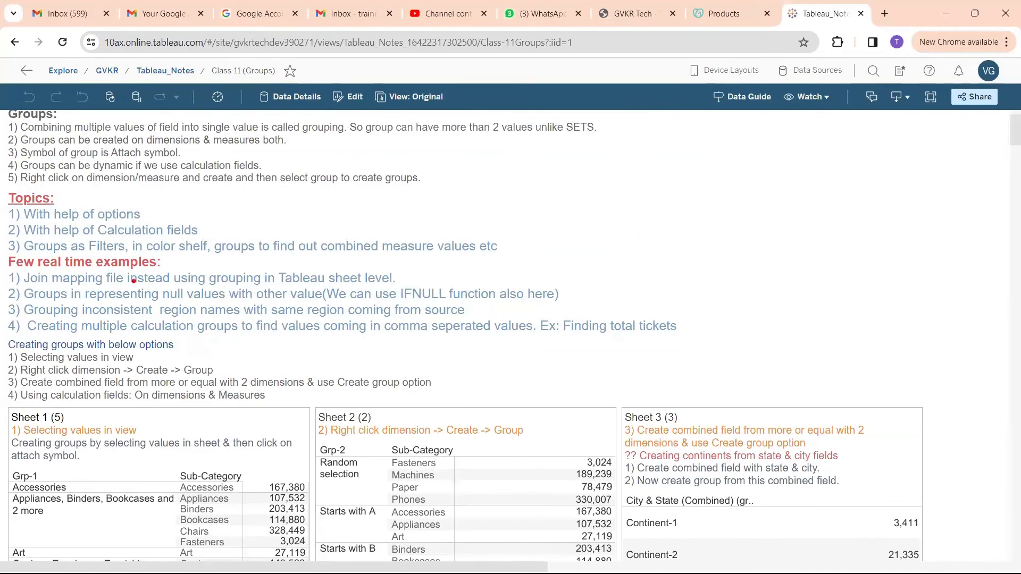
pyautogui.moveTo(25, 291)
pyautogui.mouseDown()
pyautogui.moveTo(396, 291)
pyautogui.moveTo(428, 244)
pyautogui.mouseUp()
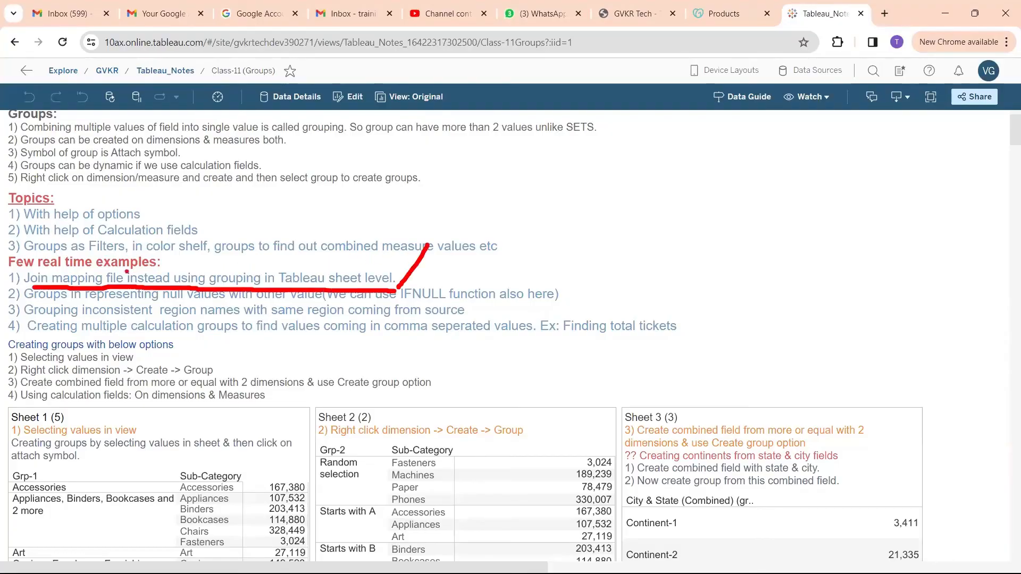
pyautogui.moveTo(47, 287)
pyautogui.mouseDown()
pyautogui.moveTo(151, 259)
pyautogui.moveTo(445, 279)
pyautogui.mouseUp()
pyautogui.press('Escape')
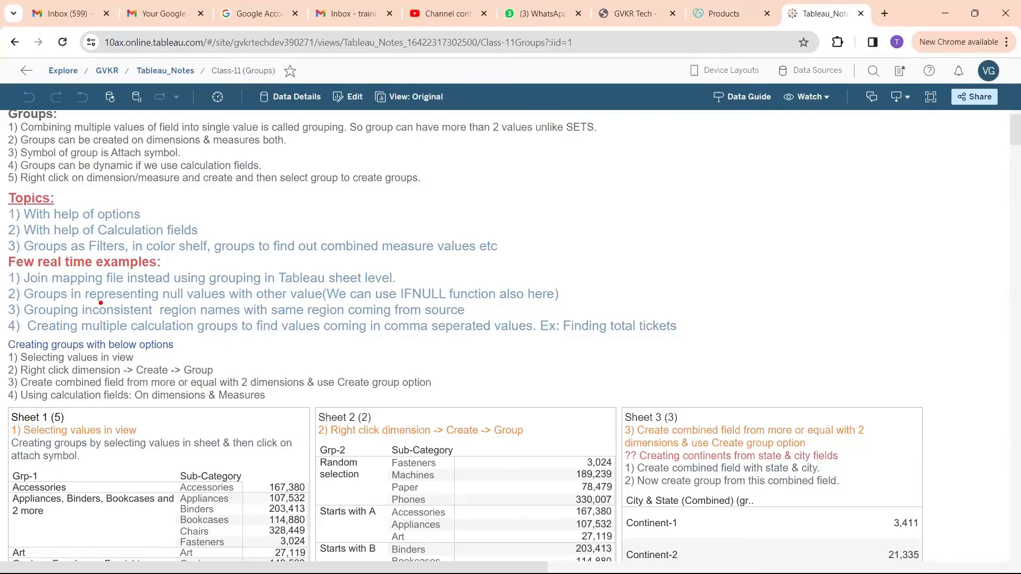
pyautogui.moveTo(99, 302)
pyautogui.mouseDown()
pyautogui.moveTo(389, 301)
pyautogui.moveTo(43, 295)
pyautogui.mouseUp()
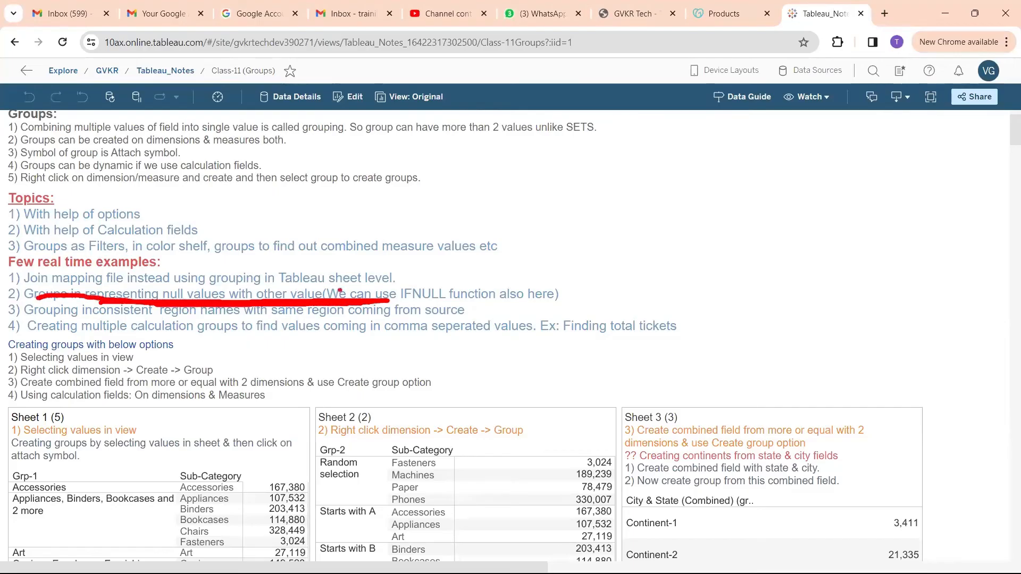
pyautogui.press('Escape')
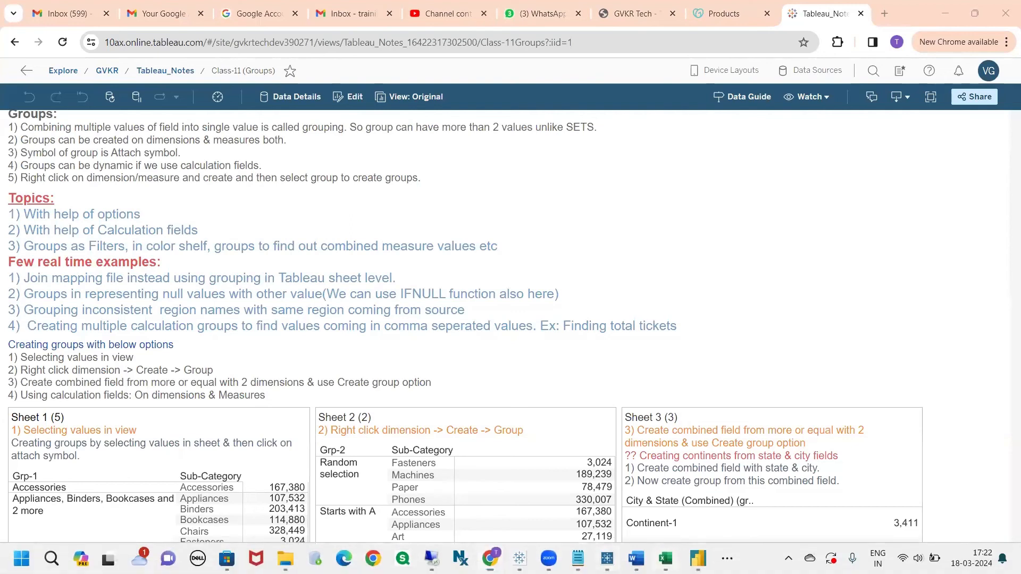
# On mapping_file Sheet3, enter 'name' in G4, n1 in G6 and n2 in G7.
pyautogui.click(666, 559)
pyautogui.click(316, 204)
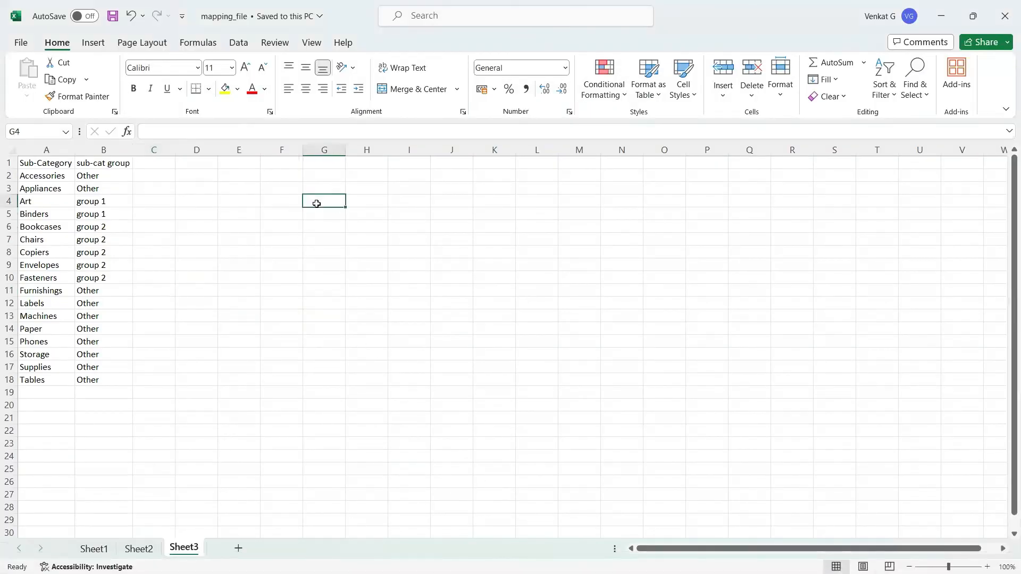
pyautogui.write('name')
pyautogui.press('Return')
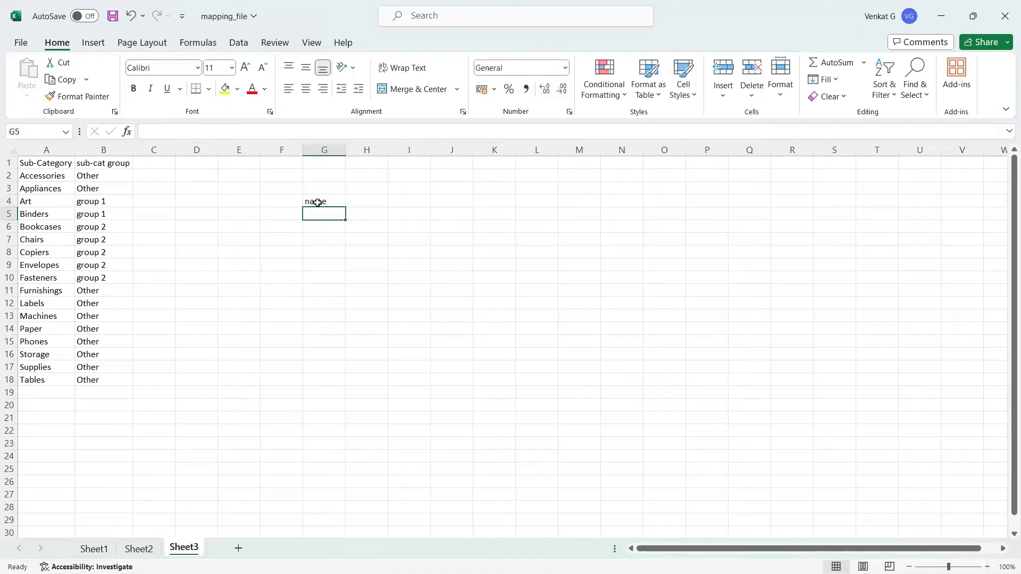
pyautogui.click(323, 224)
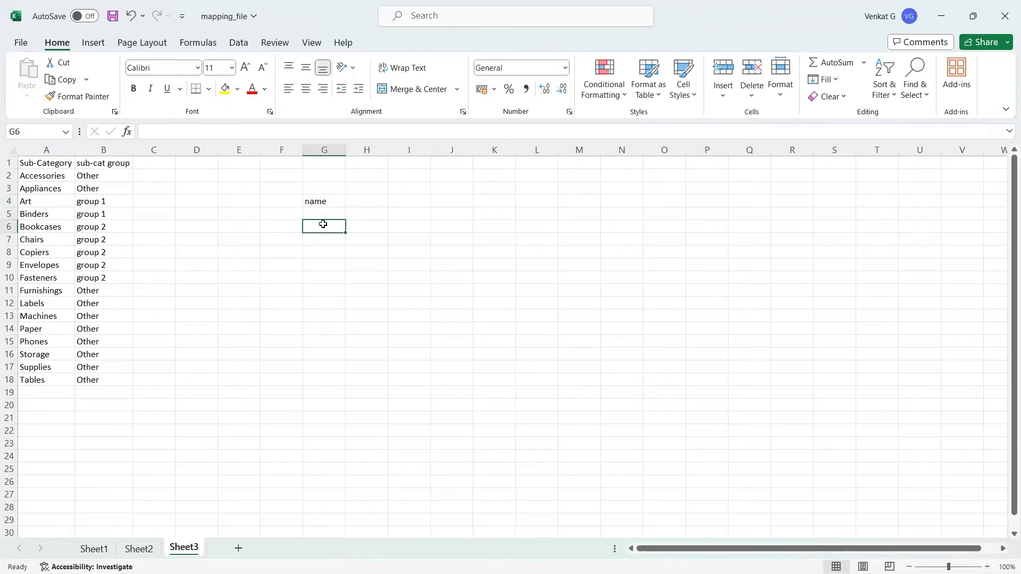
pyautogui.write('n')
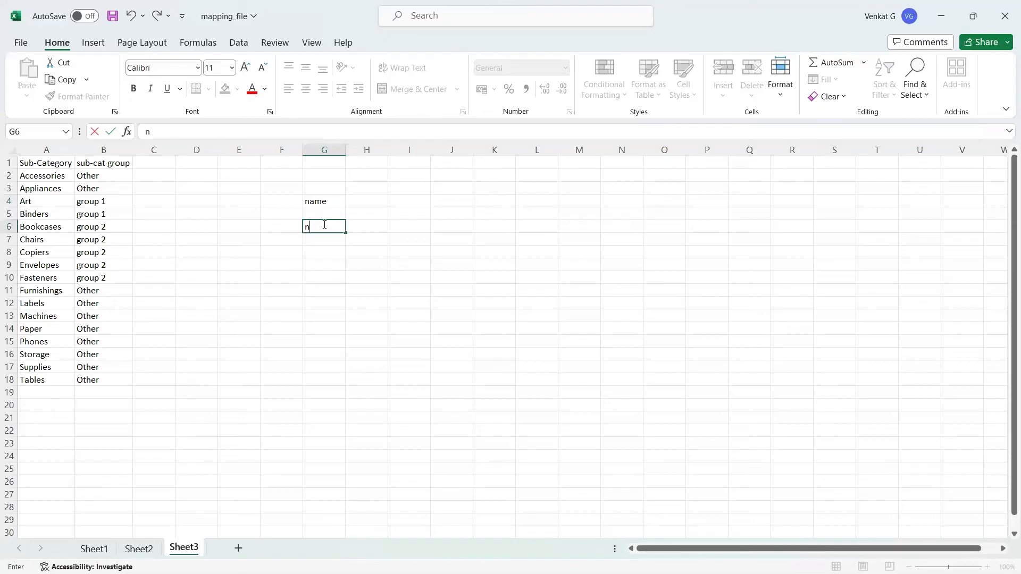
pyautogui.write('1')
pyautogui.press('Return')
pyautogui.write('n2')
pyautogui.press('Return')
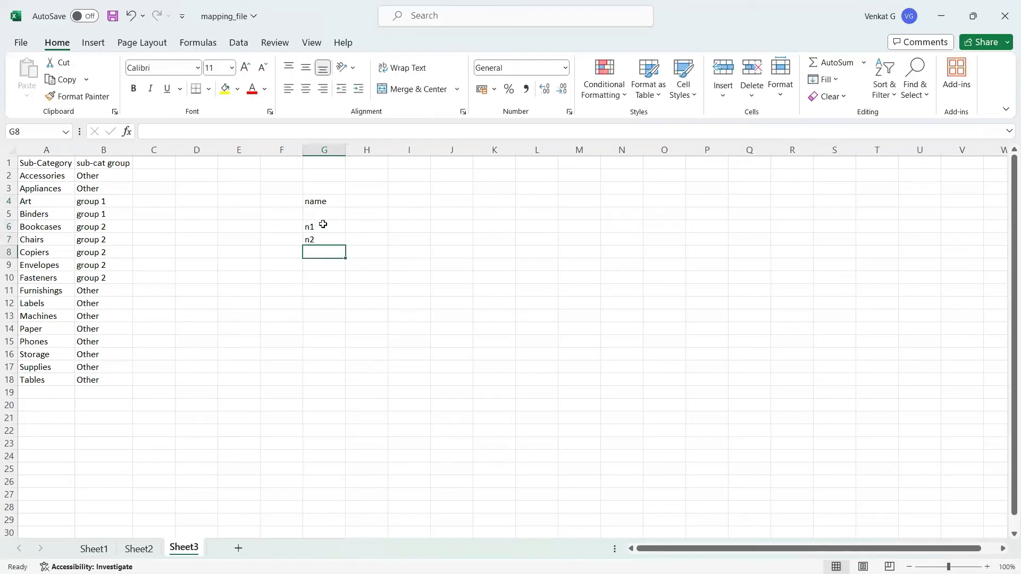
# Leave G8 blank, enter n3 in G9, and copy G4:G9.
pyautogui.press('Return')
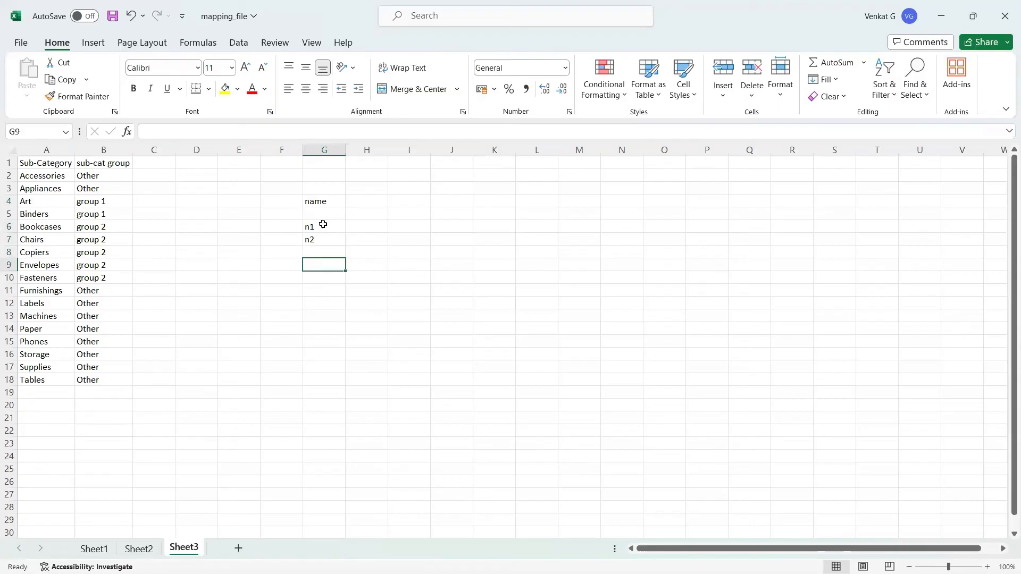
pyautogui.write('n2')
pyautogui.press('BackSpace')
pyautogui.write('3')
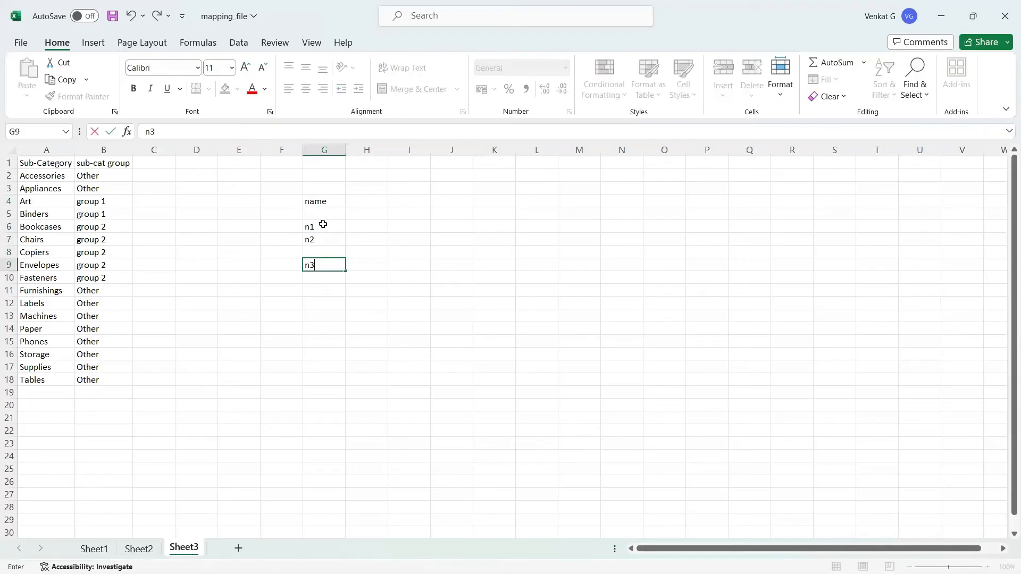
pyautogui.click(319, 354)
pyautogui.moveTo(328, 208); pyautogui.dragTo(330, 260)
pyautogui.hotkey('ctrl', 'c')
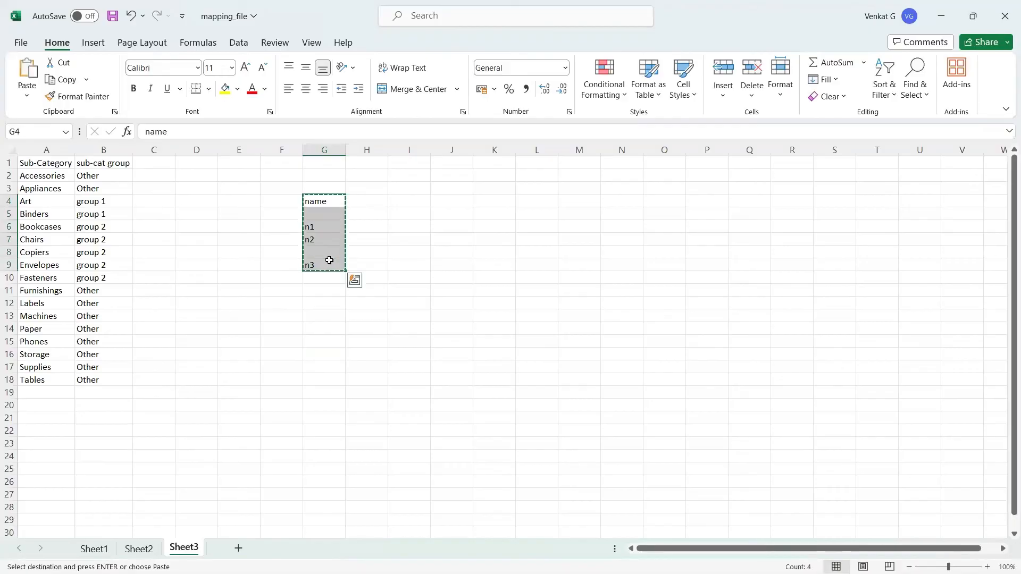
pyautogui.hotkey('alt', 'Tab')
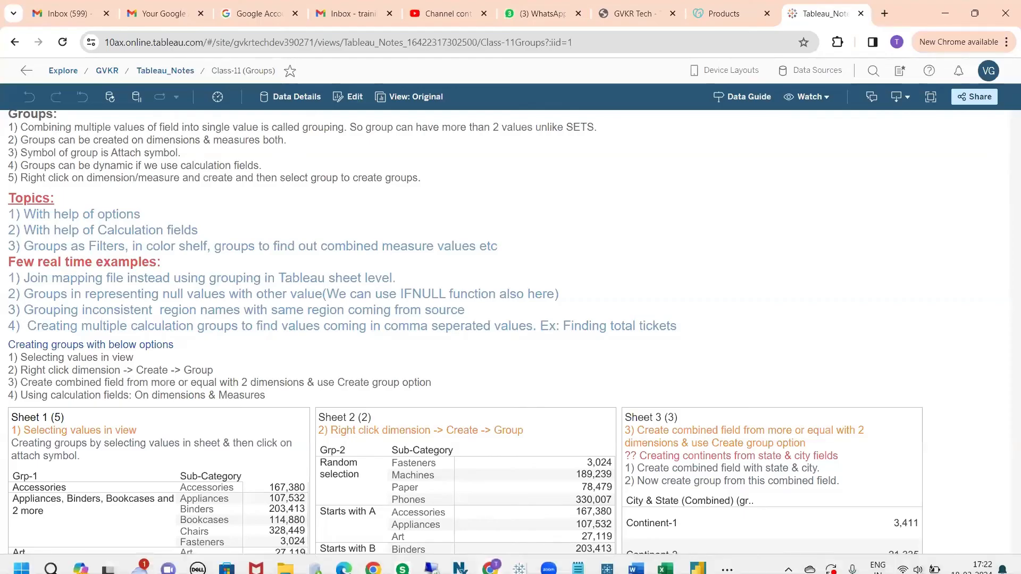
# Turn Use Data Interpreter on and back off for the clipboard data source in Book2.
pyautogui.moveTo(519, 559)
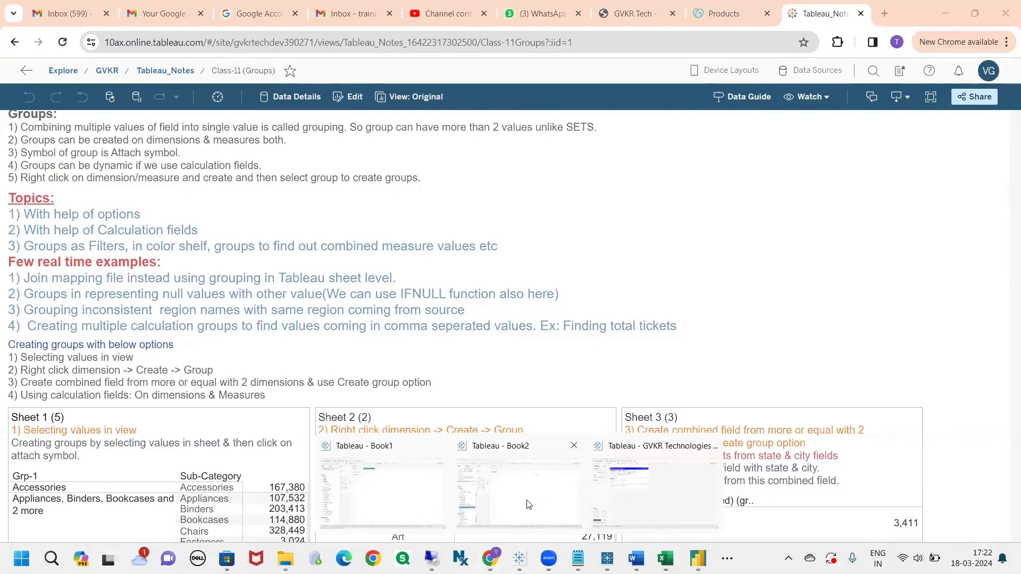
pyautogui.click(553, 503)
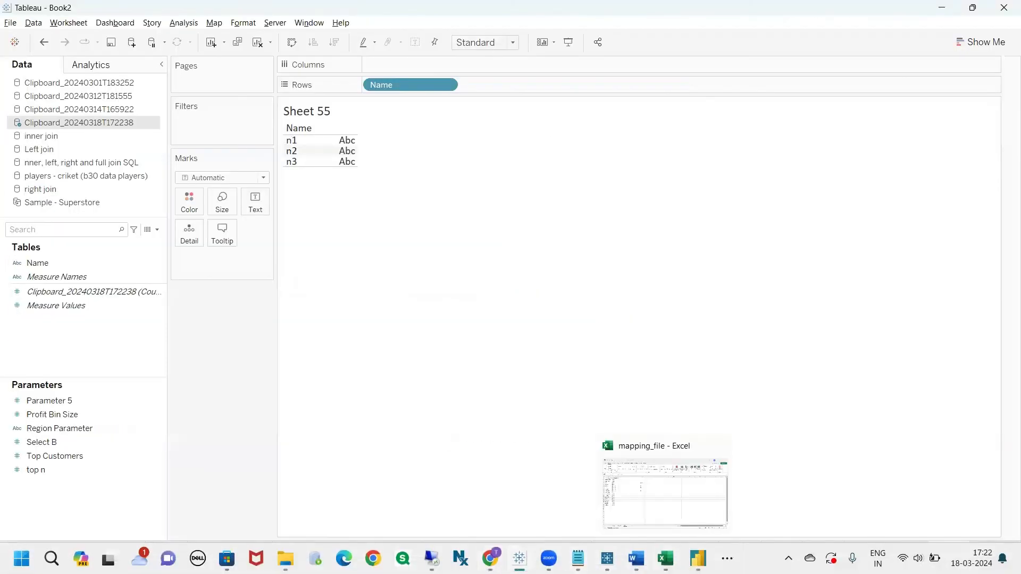
pyautogui.click(666, 507)
pyautogui.click(324, 211)
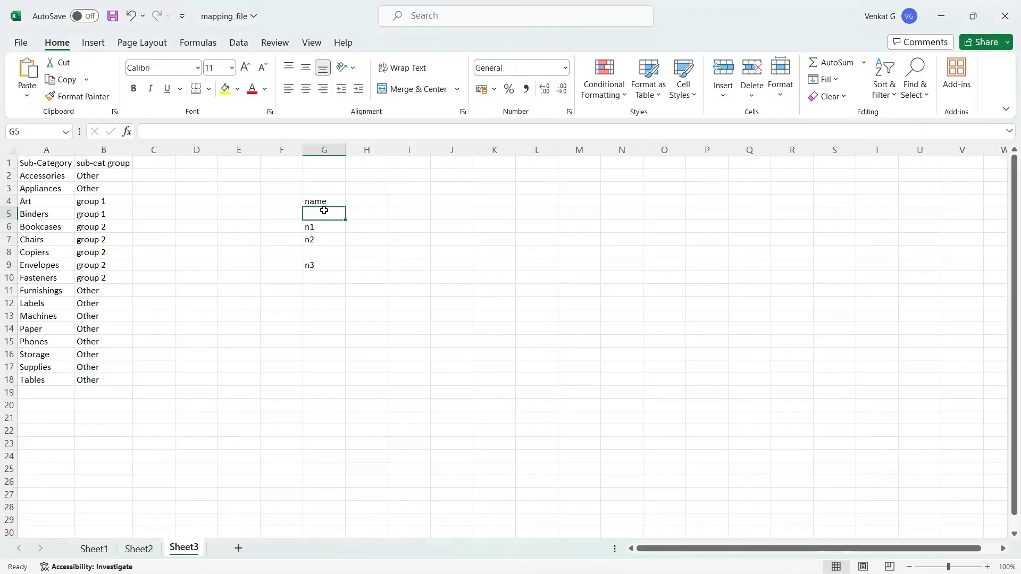
pyautogui.hotkey('alt', 'Tab')
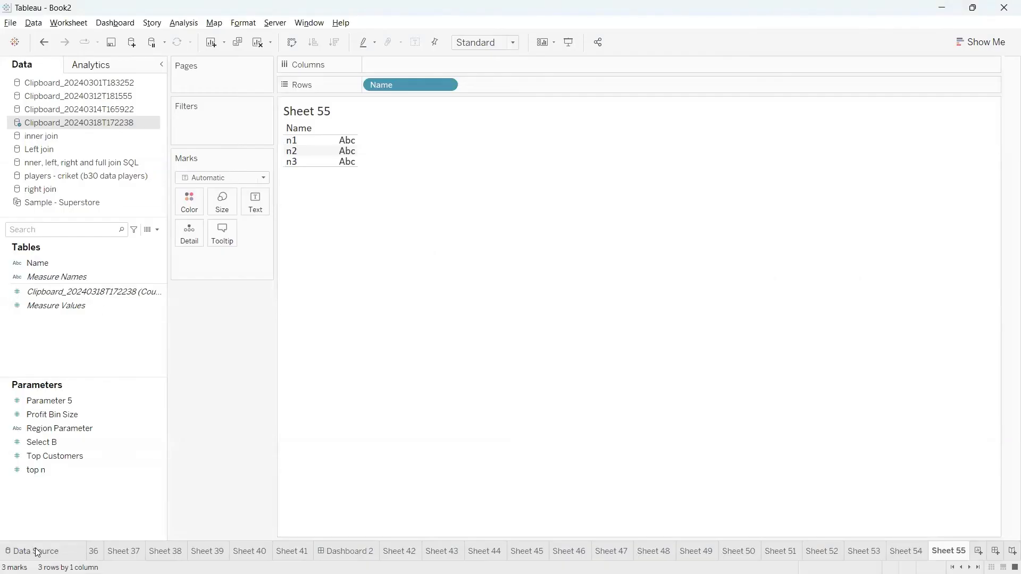
pyautogui.click(35, 551)
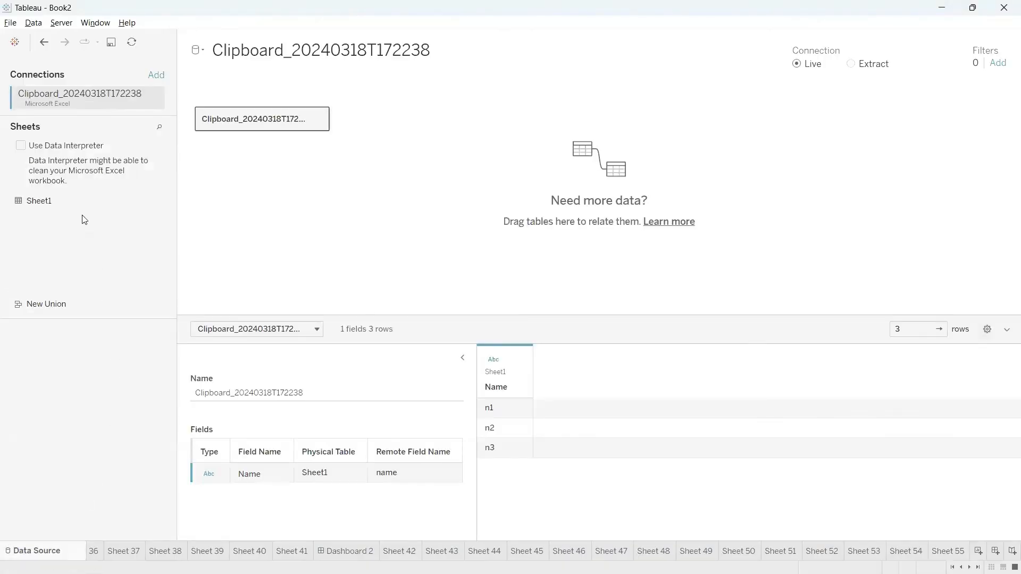
pyautogui.click(20, 148)
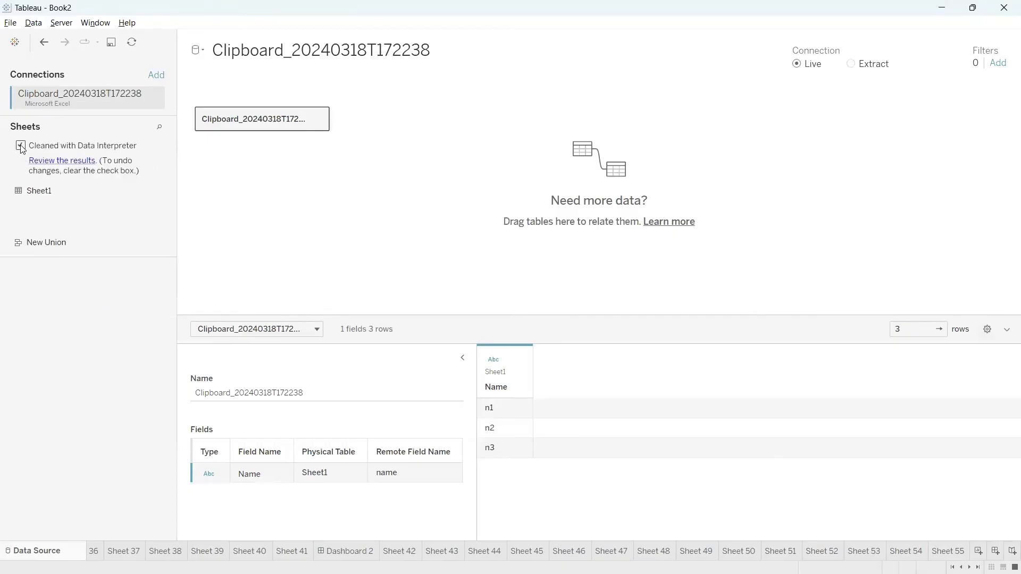
pyautogui.click(21, 148)
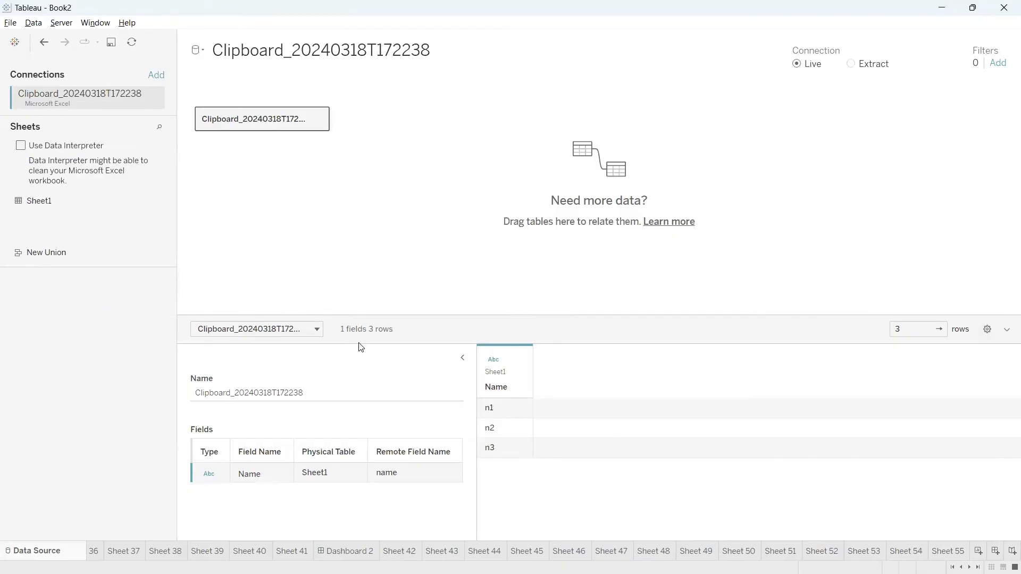
# Recopy the name column G4:G10 from Excel and return to Sheet 55.
pyautogui.hotkey('alt', 'Tab')
pyautogui.write('n')
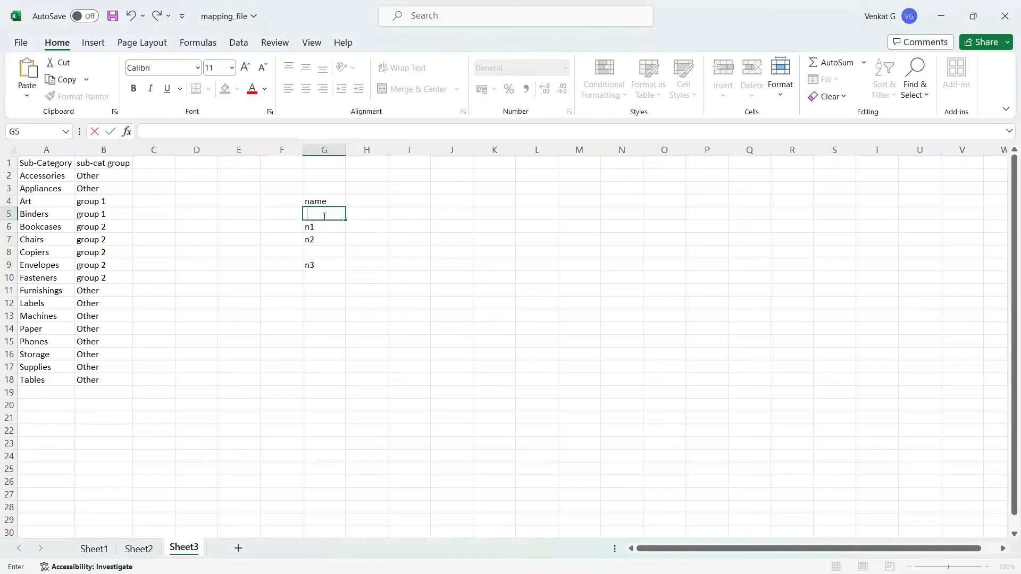
pyautogui.click(336, 252)
pyautogui.click(321, 274)
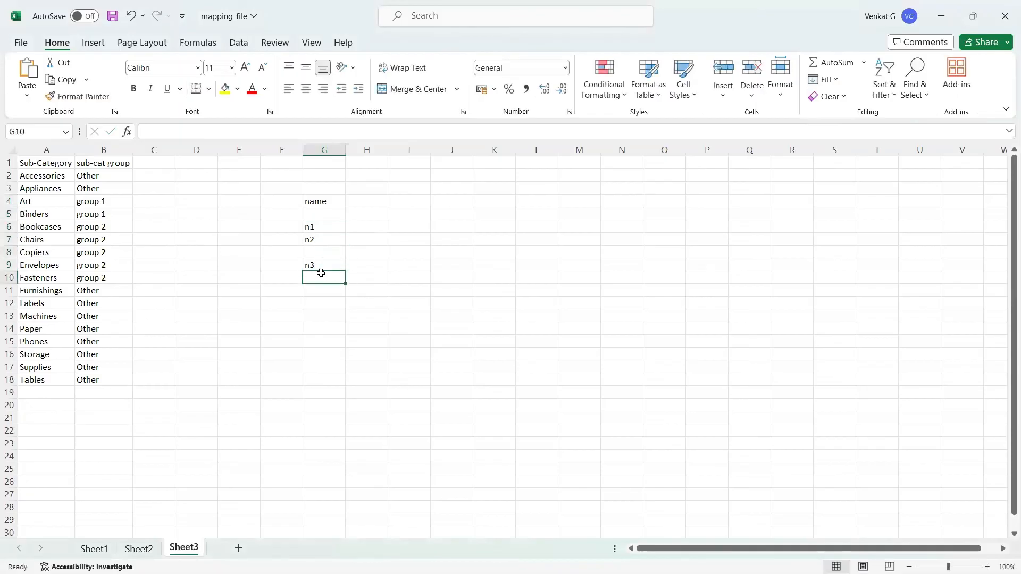
pyautogui.moveTo(323, 204); pyautogui.dragTo(323, 277)
pyautogui.hotkey('ctrl', 'c')
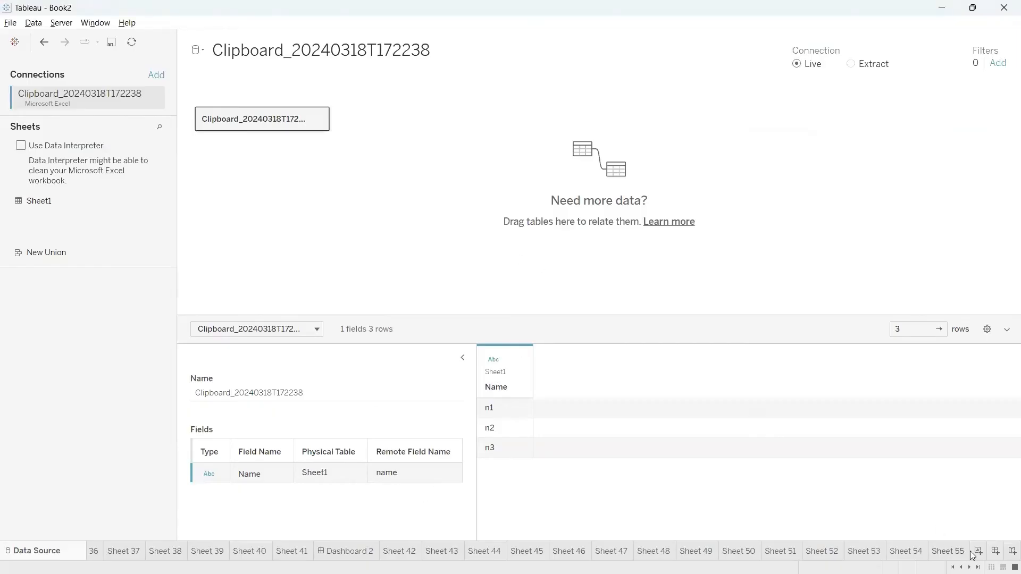
pyautogui.click(952, 555)
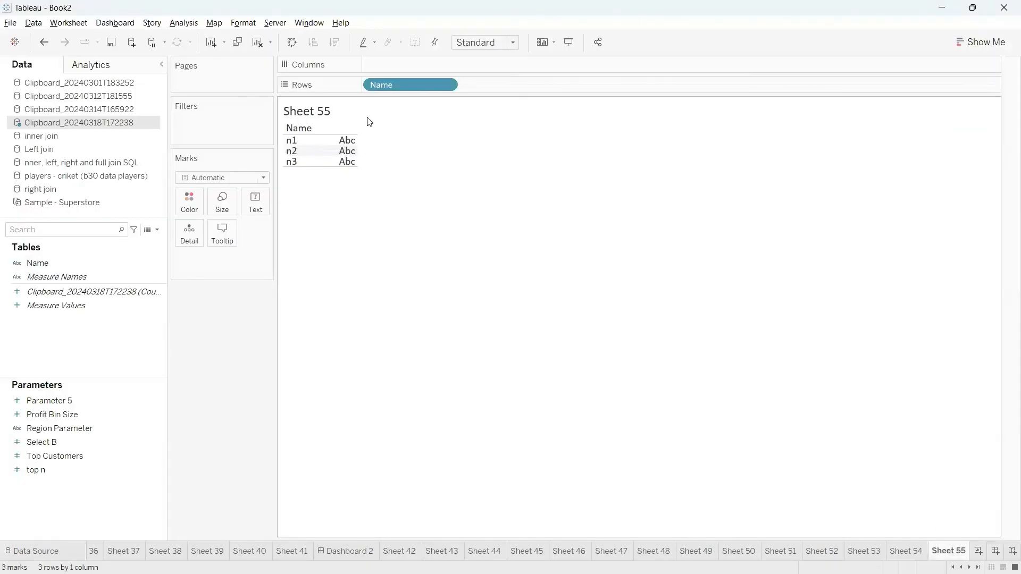
# Clear Sheet 55, close Clipboard_20240318T172238, and paste the names as Clipboard_20240318T172325.
pyautogui.click(258, 42)
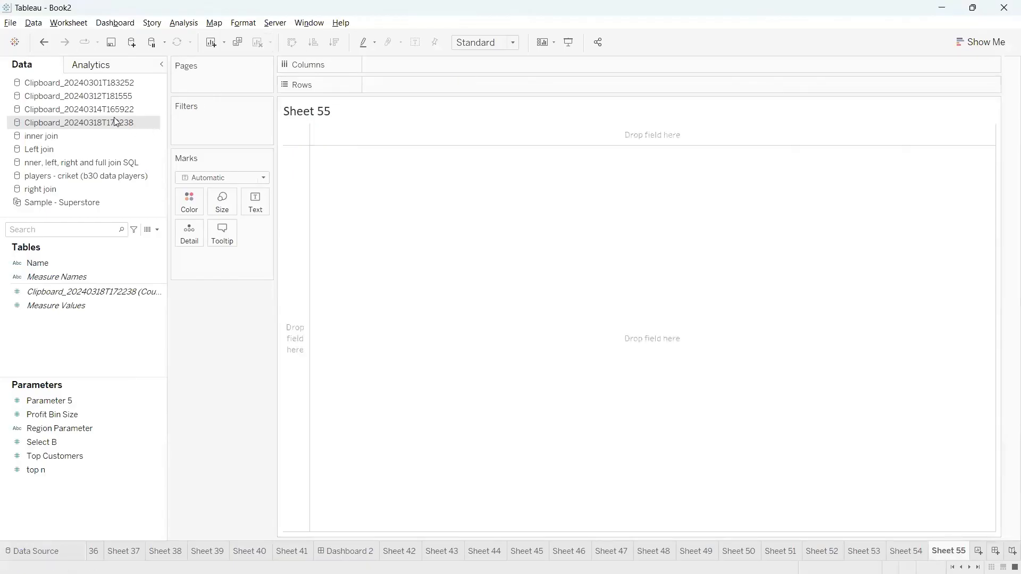
pyautogui.rightClick(119, 123)
pyautogui.click(158, 195)
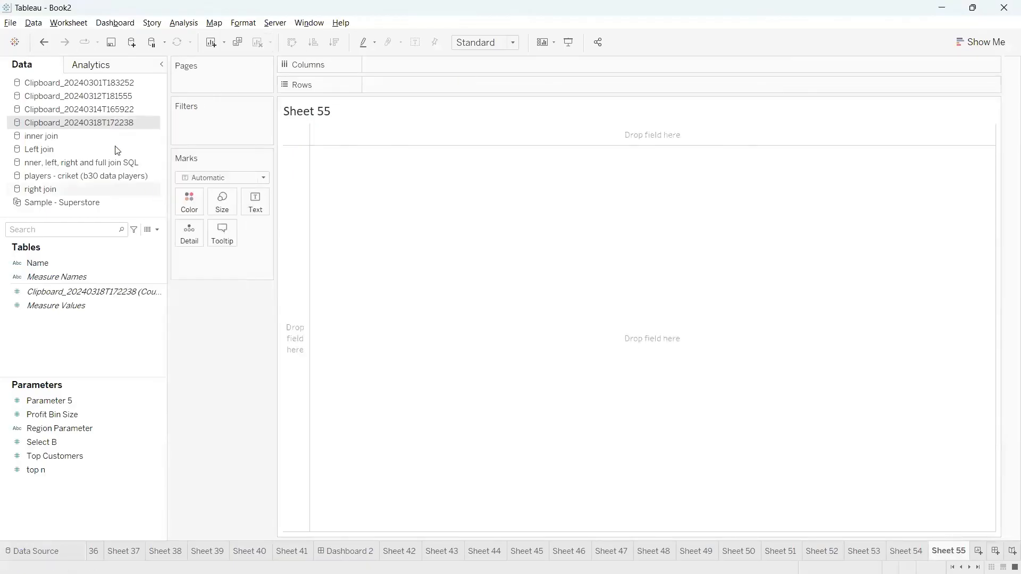
pyautogui.rightClick(440, 221)
pyautogui.click(407, 215)
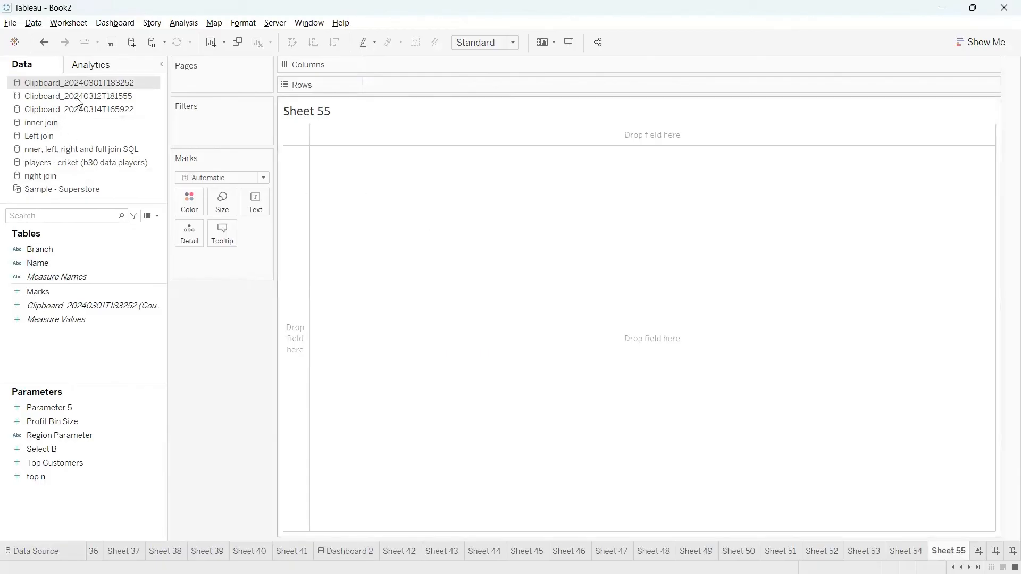
pyautogui.hotkey('ctrl', 'v')
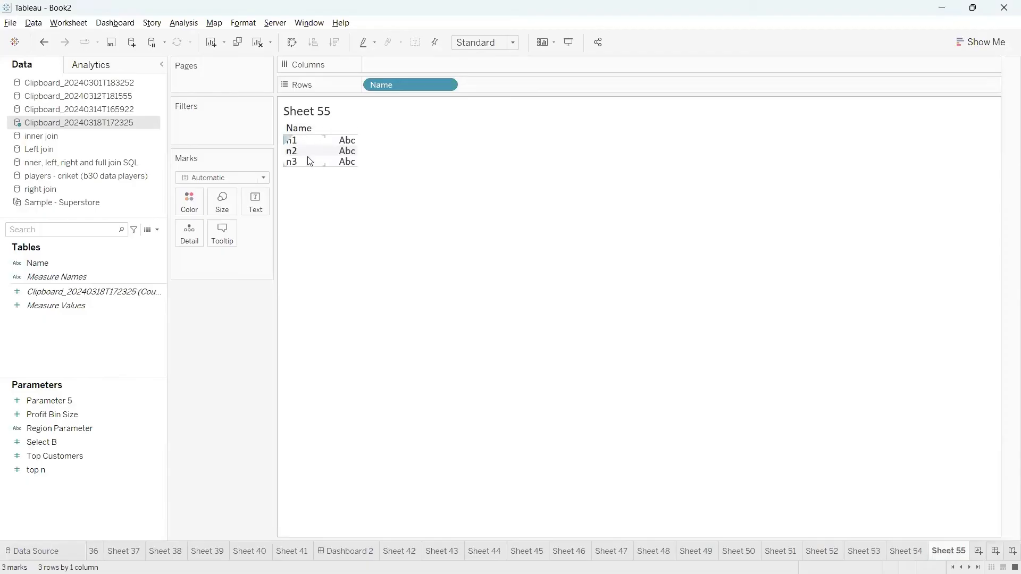
pyautogui.hotkey('alt', 'Tab')
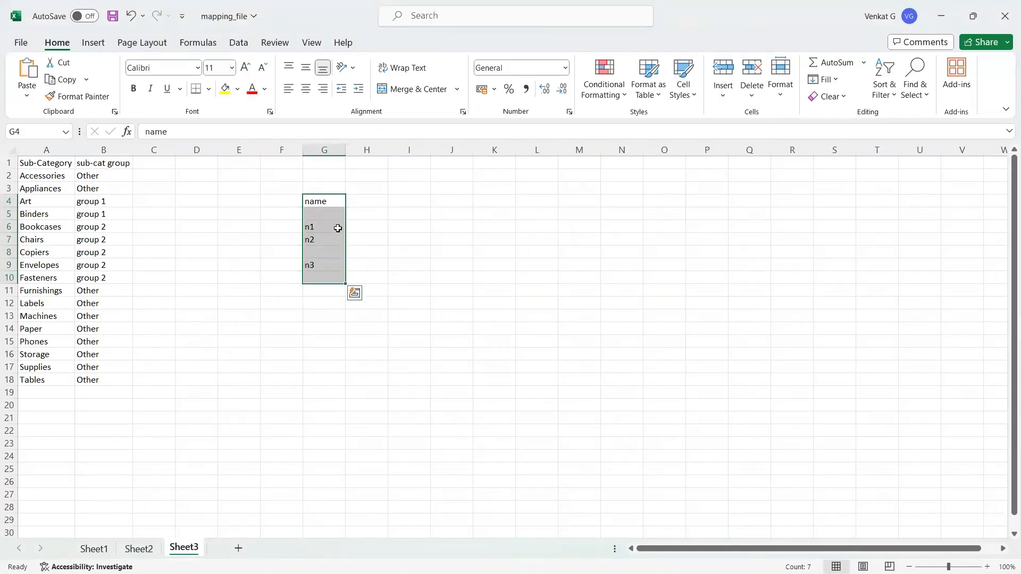
# Type null into G5 and G8, then copy G4:G9 again.
pyautogui.click(316, 213)
pyautogui.write('null')
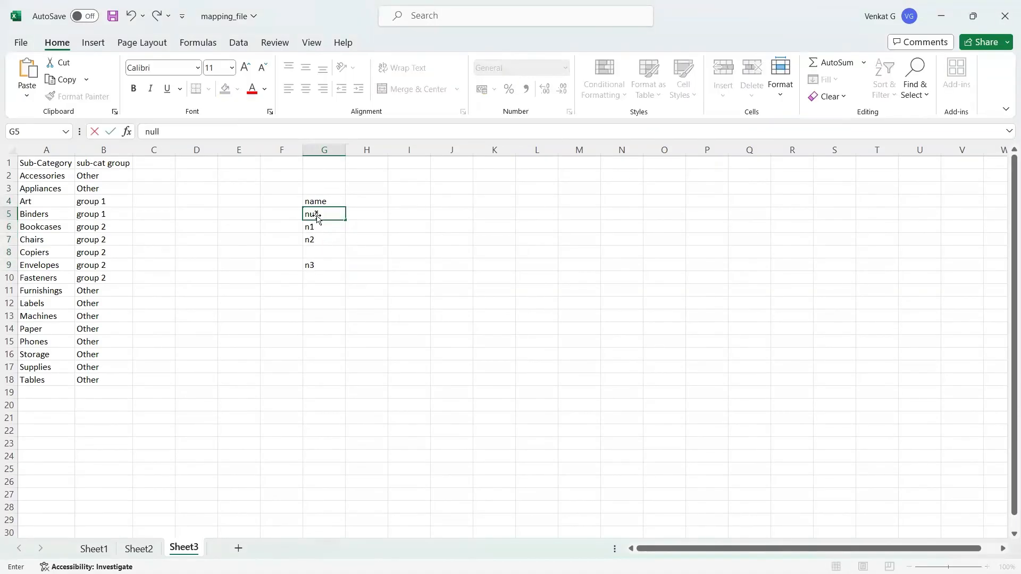
pyautogui.click(314, 251)
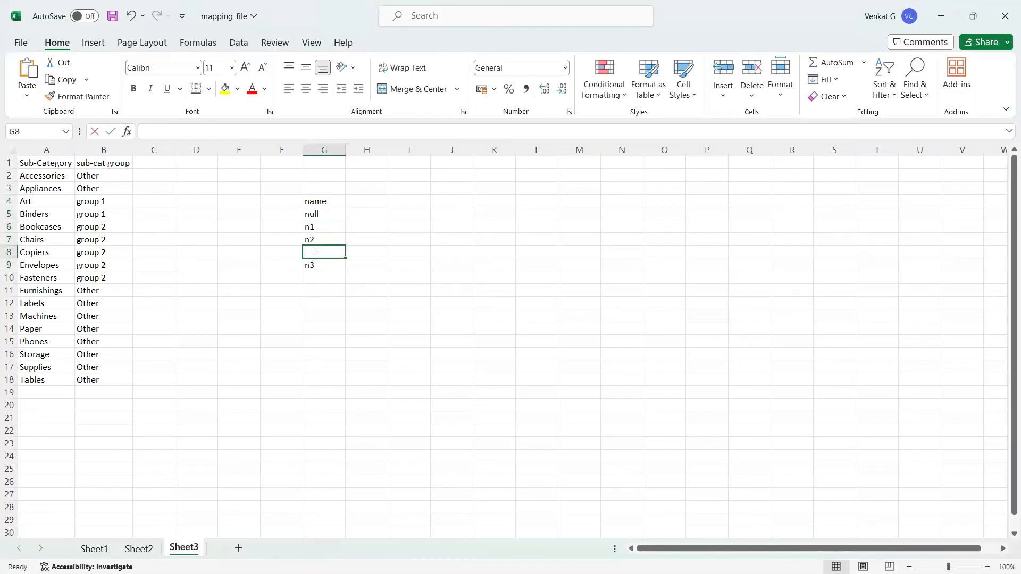
pyautogui.write('null')
pyautogui.click(381, 290)
pyautogui.moveTo(329, 201); pyautogui.dragTo(325, 266)
pyautogui.hotkey('ctrl', 'c')
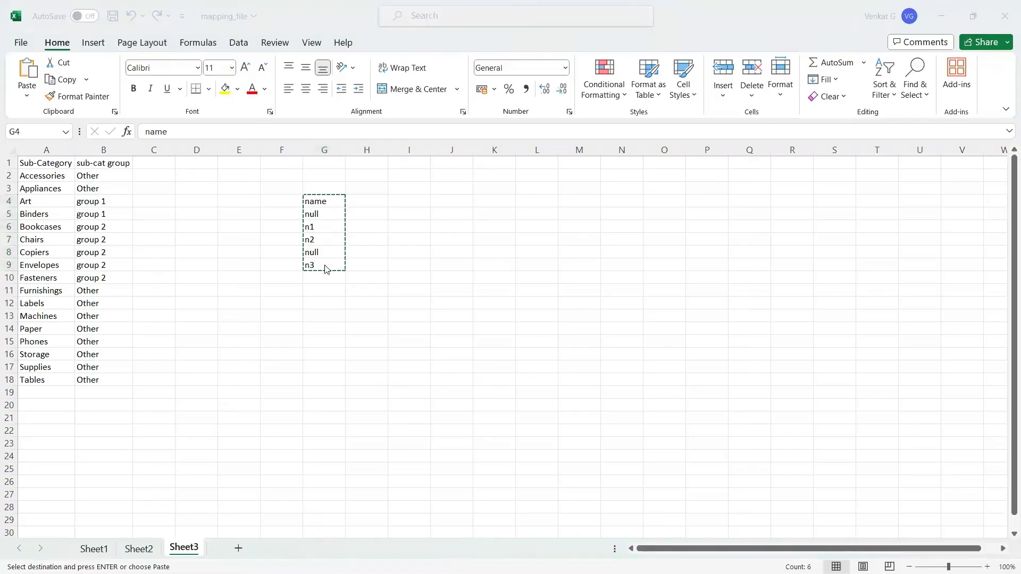
pyautogui.hotkey('alt', 'Tab')
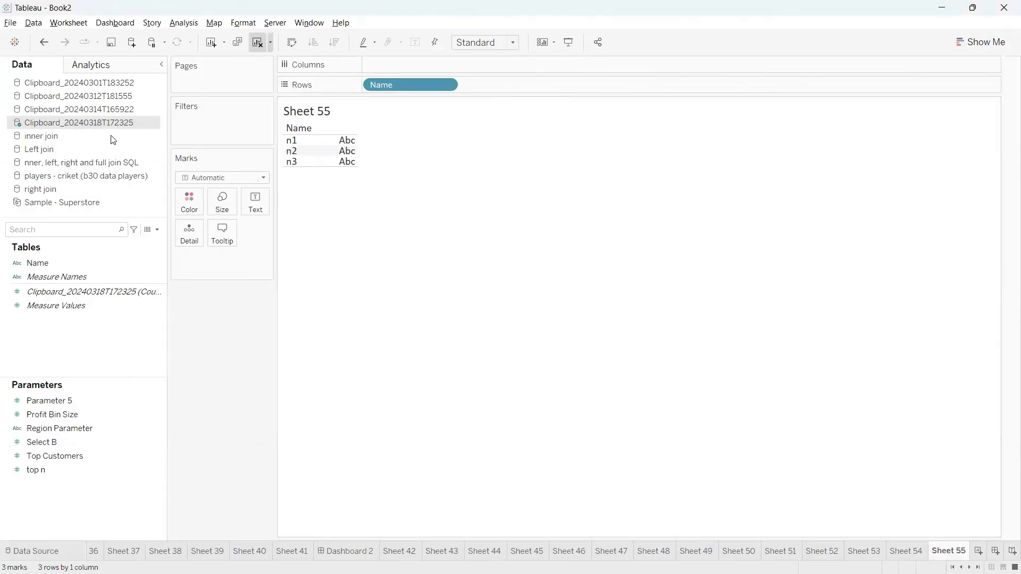
# Close Clipboard_20240318T172325 and paste the null-containing names as Clipboard_20240318T172348.
pyautogui.rightClick(91, 122)
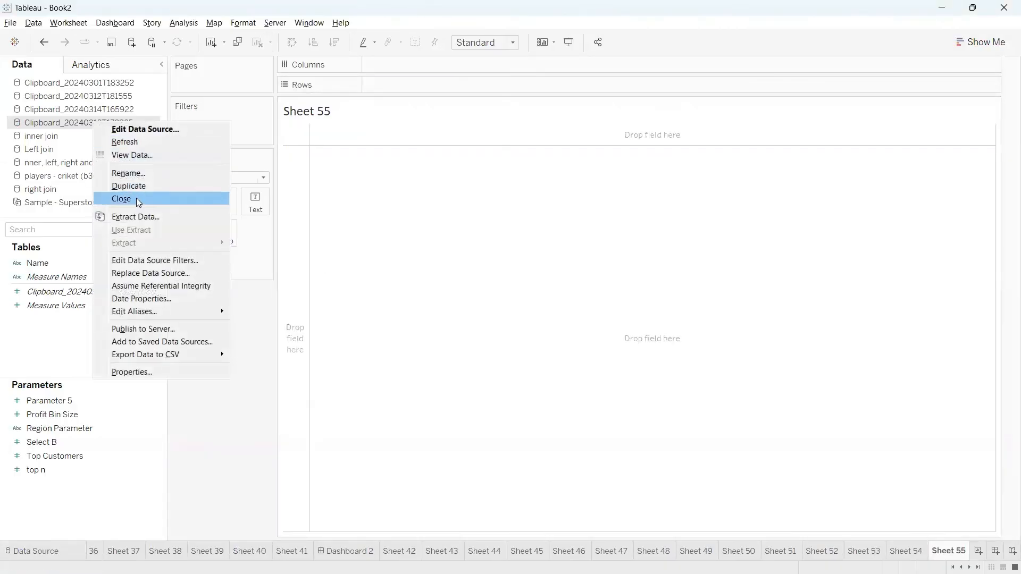
pyautogui.click(136, 198)
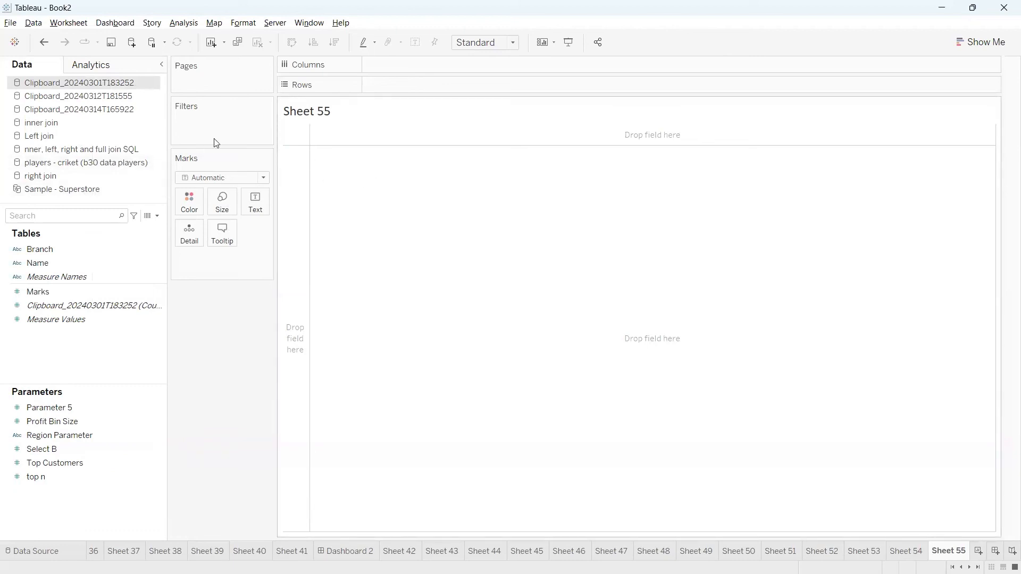
pyautogui.hotkey('ctrl', 'v')
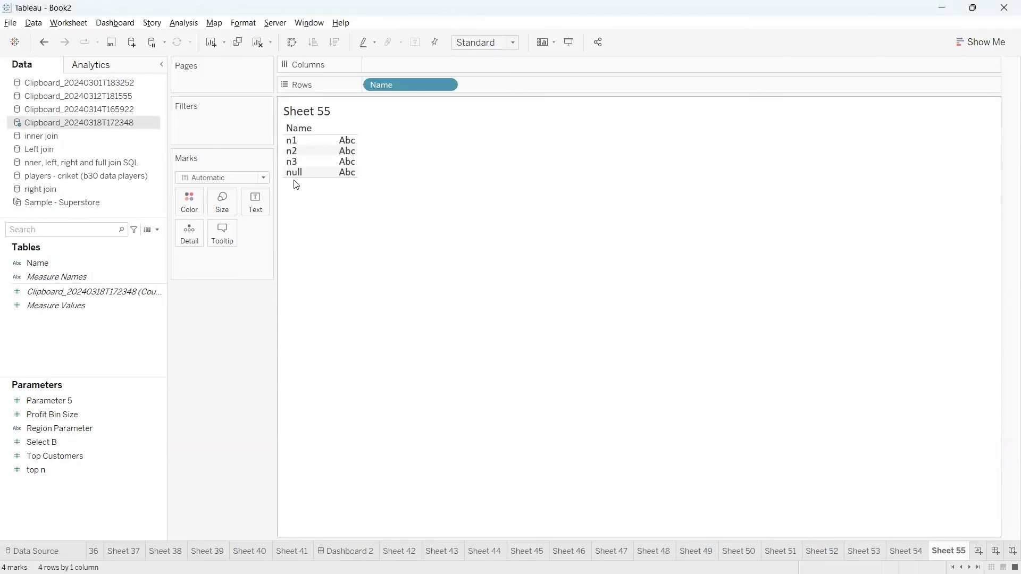
pyautogui.moveTo(282, 179)
pyautogui.mouseDown()
pyautogui.moveTo(316, 168)
pyautogui.moveTo(266, 183)
pyautogui.moveTo(301, 195)
pyautogui.mouseUp()
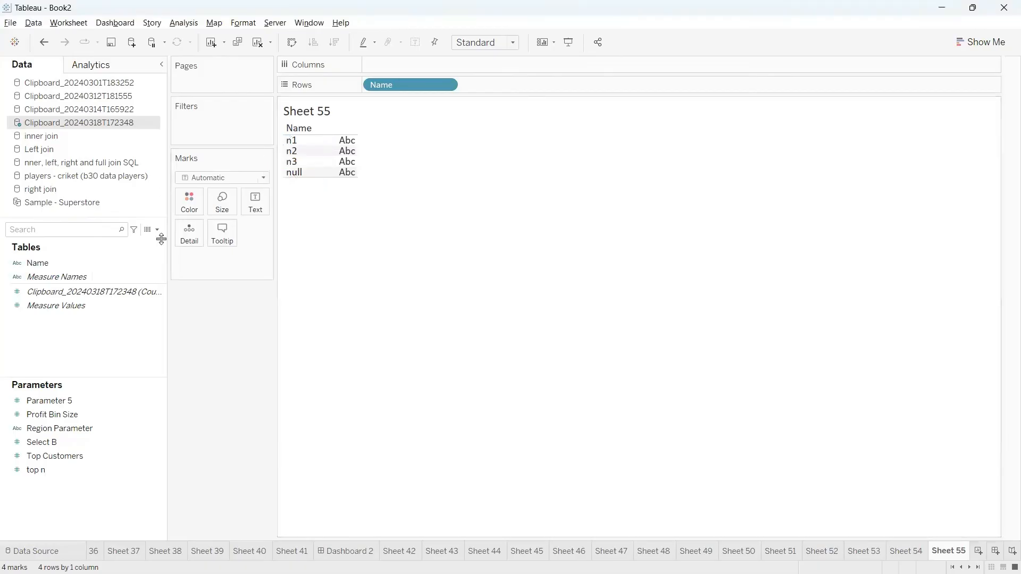
pyautogui.click(72, 266)
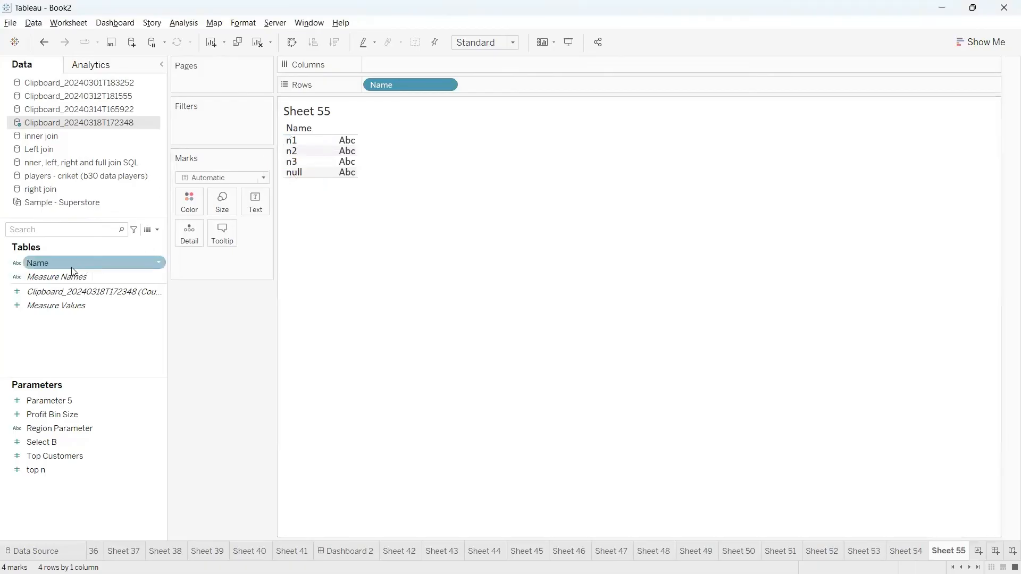
pyautogui.click(159, 265)
pyautogui.click(191, 342)
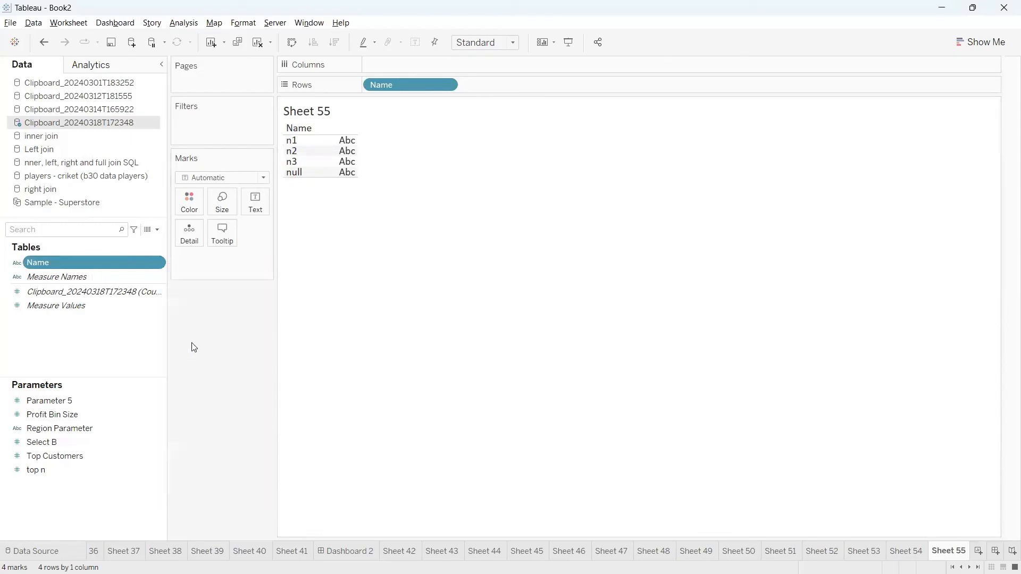
pyautogui.doubleClick(424, 269)
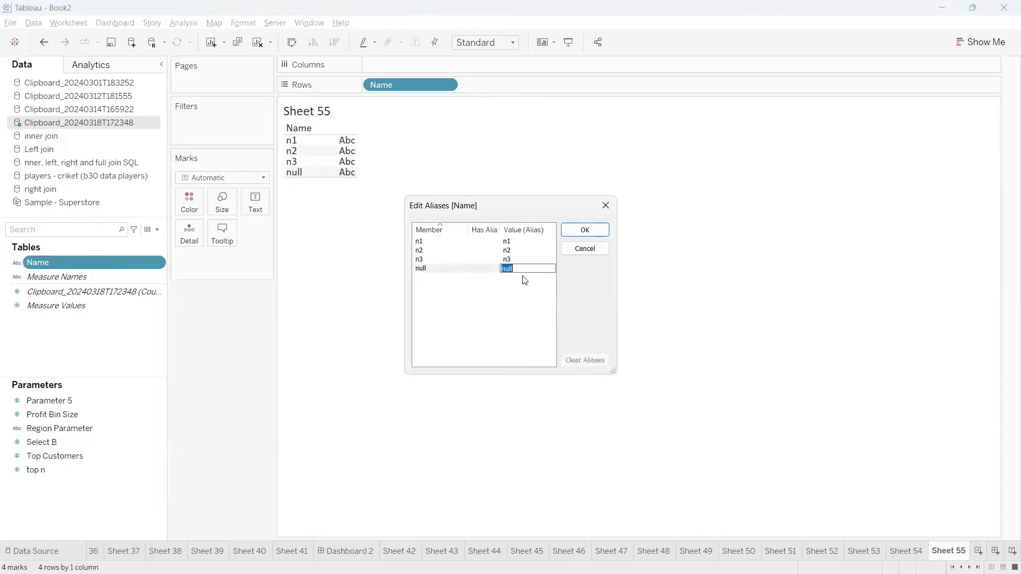
pyautogui.click(606, 205)
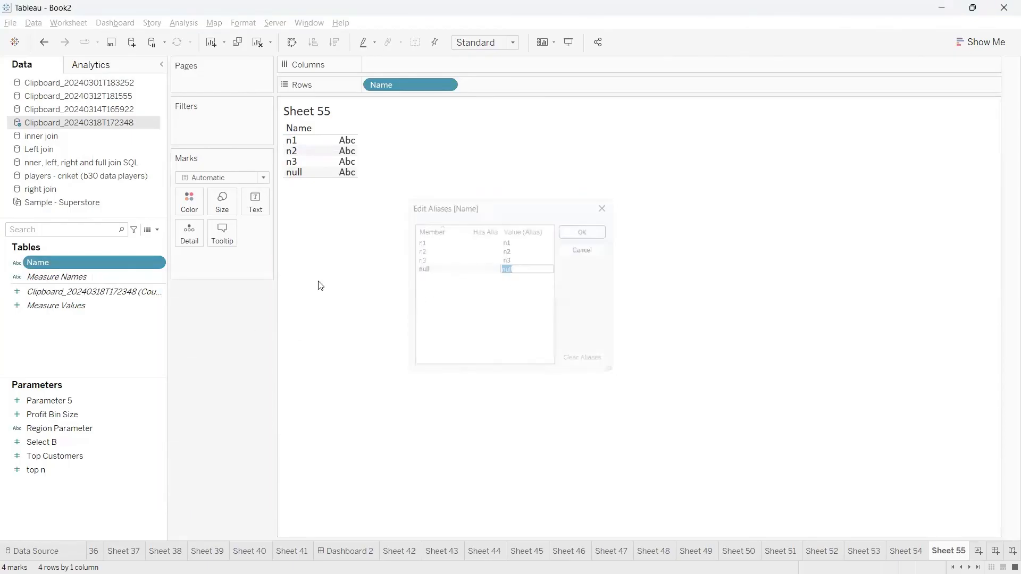
pyautogui.click(155, 263)
pyautogui.moveTo(183, 354)
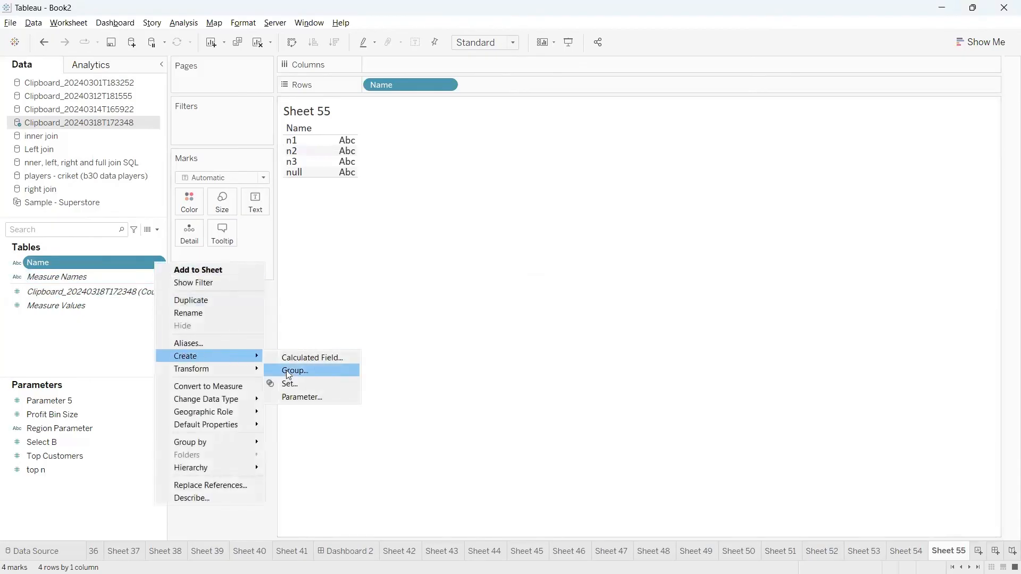
pyautogui.click(297, 372)
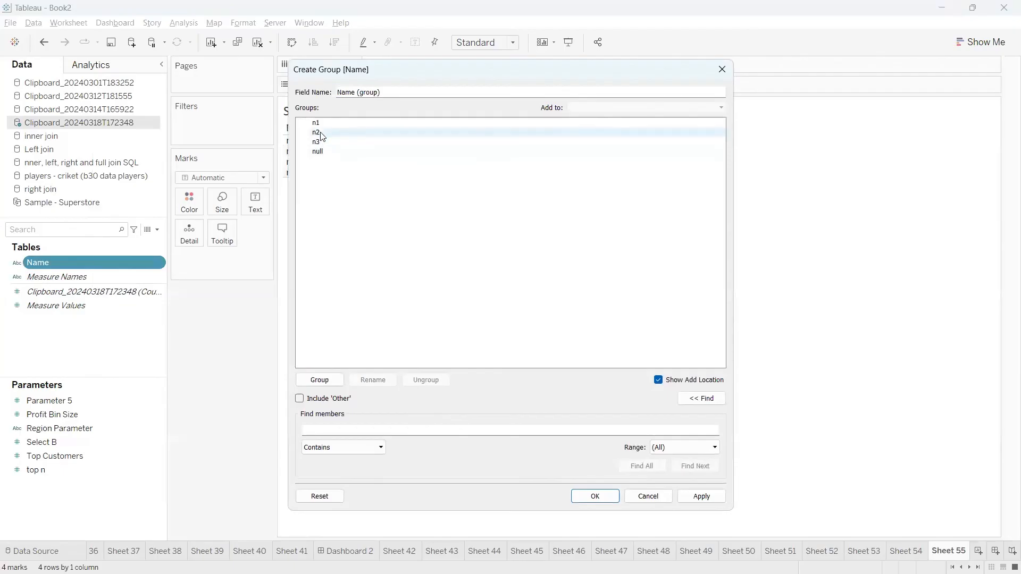
pyautogui.click(321, 152)
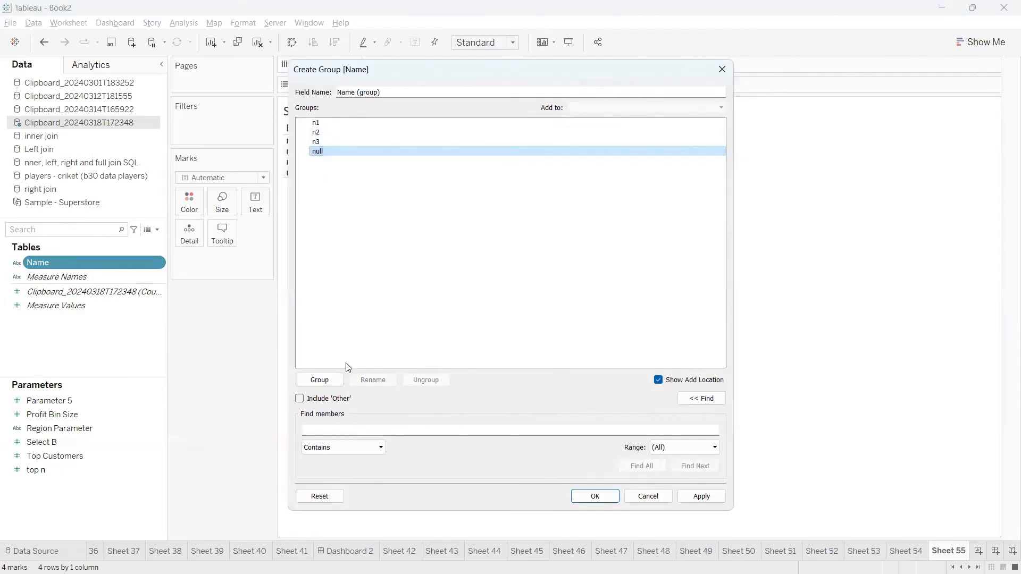
pyautogui.click(300, 399)
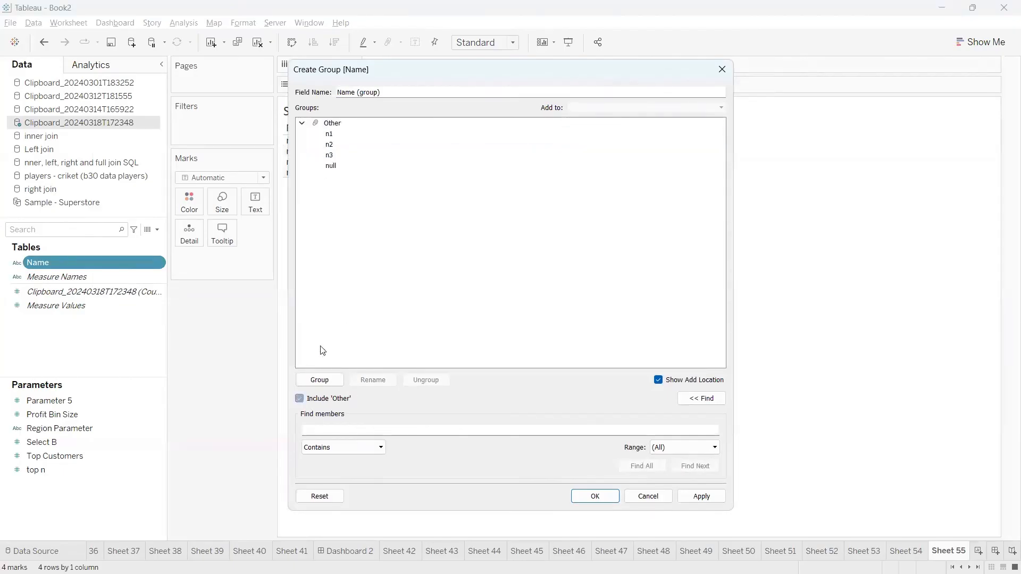
pyautogui.click(303, 123)
pyautogui.click(303, 124)
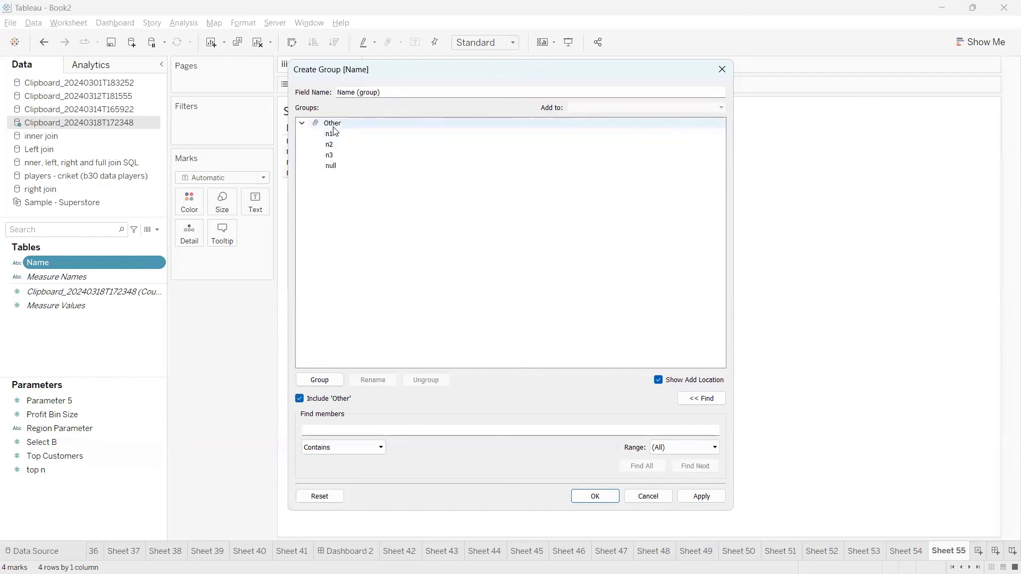
pyautogui.click(723, 70)
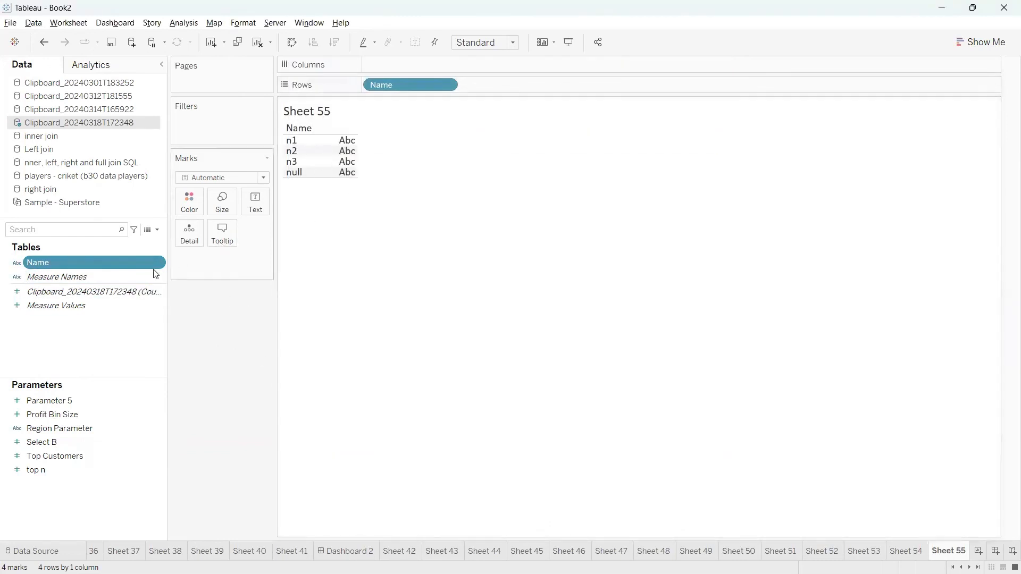
# Create Calculation1 from the Name field, starting with the formula [Name].
pyautogui.click(161, 268)
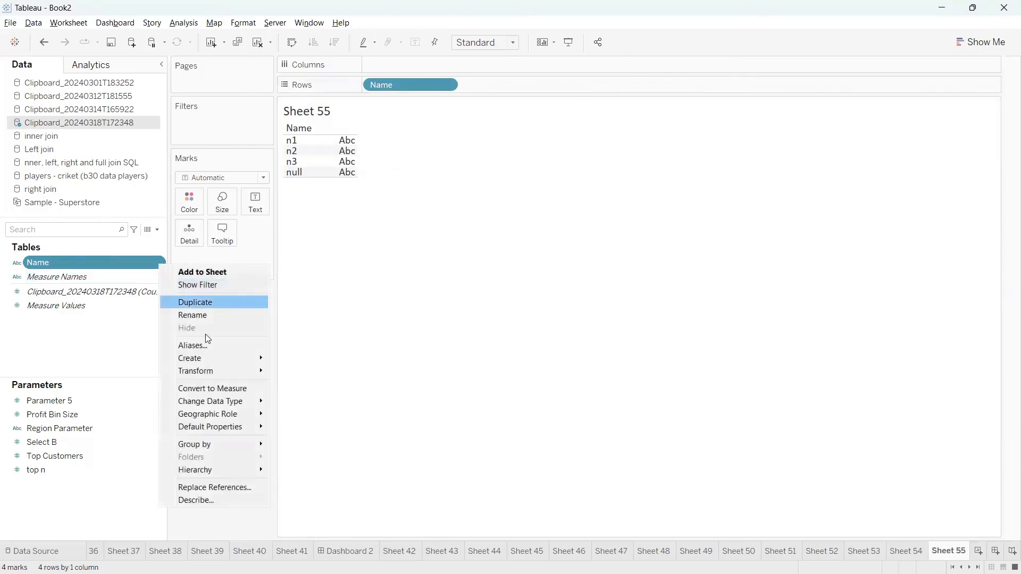
pyautogui.moveTo(208, 353)
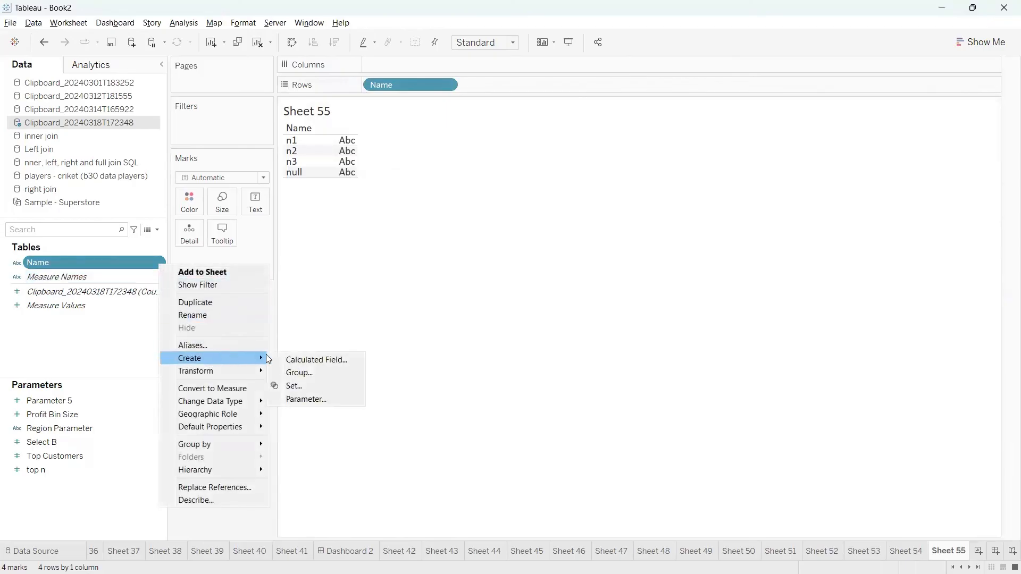
pyautogui.click(314, 361)
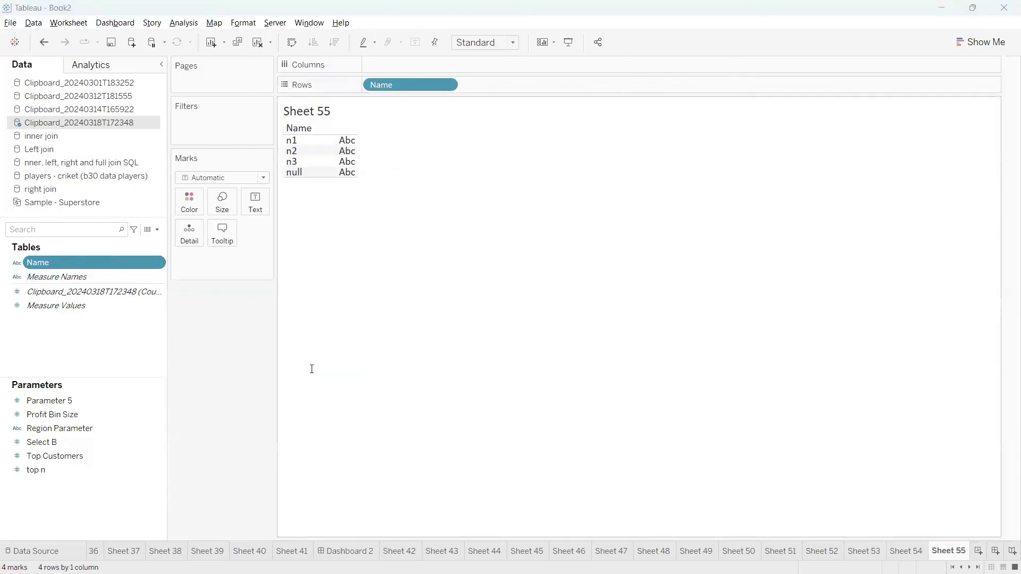
pyautogui.click(297, 173)
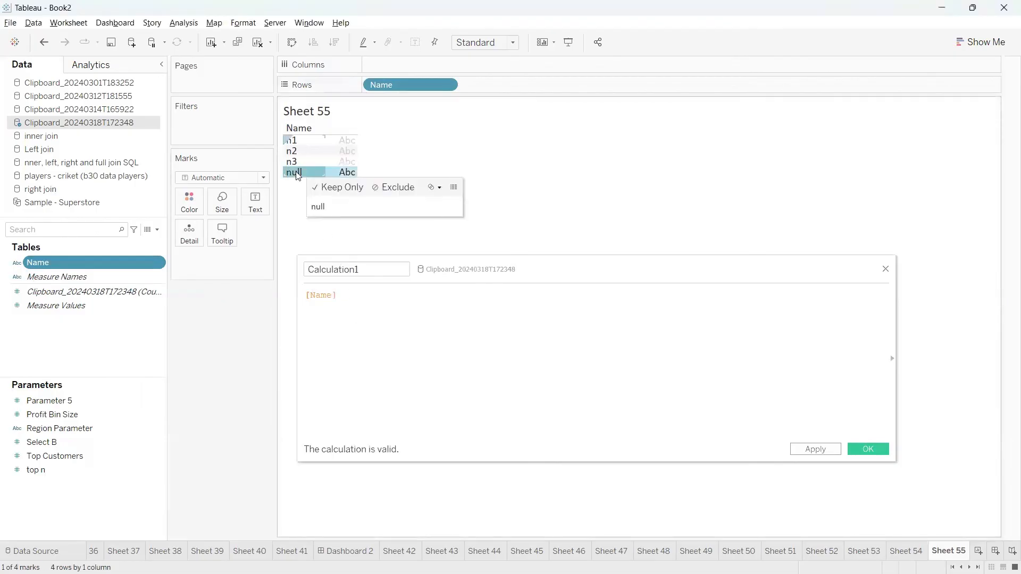
pyautogui.click(341, 297)
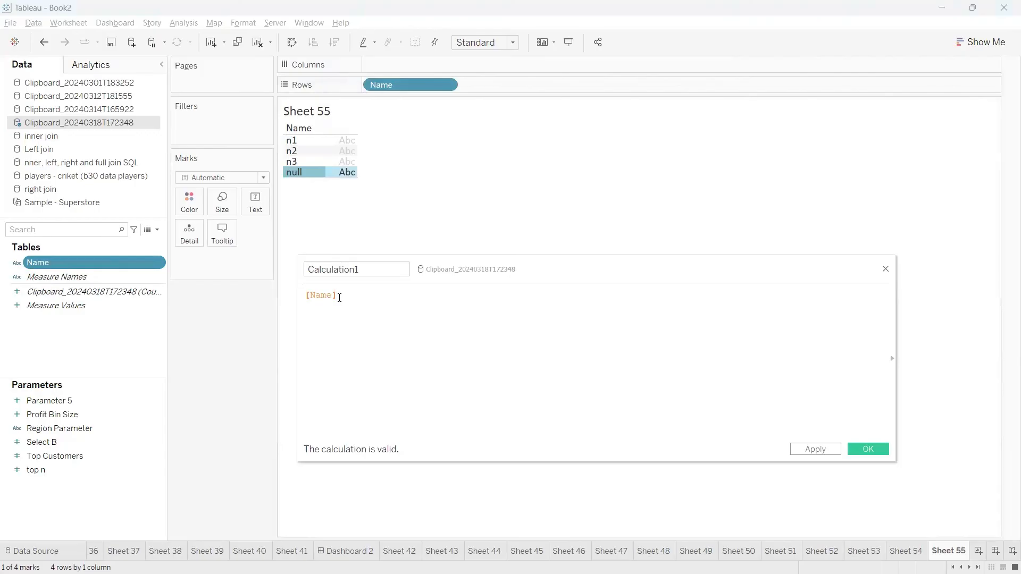
# Wrap [Name] in IFNULL and add 'No Data' as the replacement value.
pyautogui.press('Left')
pyautogui.press('Left')
pyautogui.press('Left')
pyautogui.press('Left')
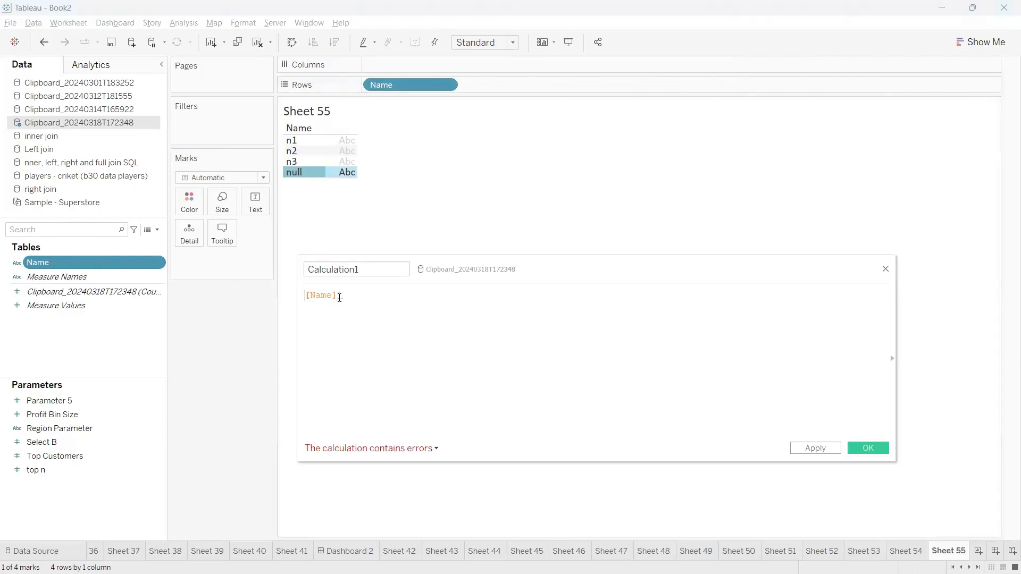
pyautogui.write('(')
pyautogui.press('Left')
pyautogui.write('ifn')
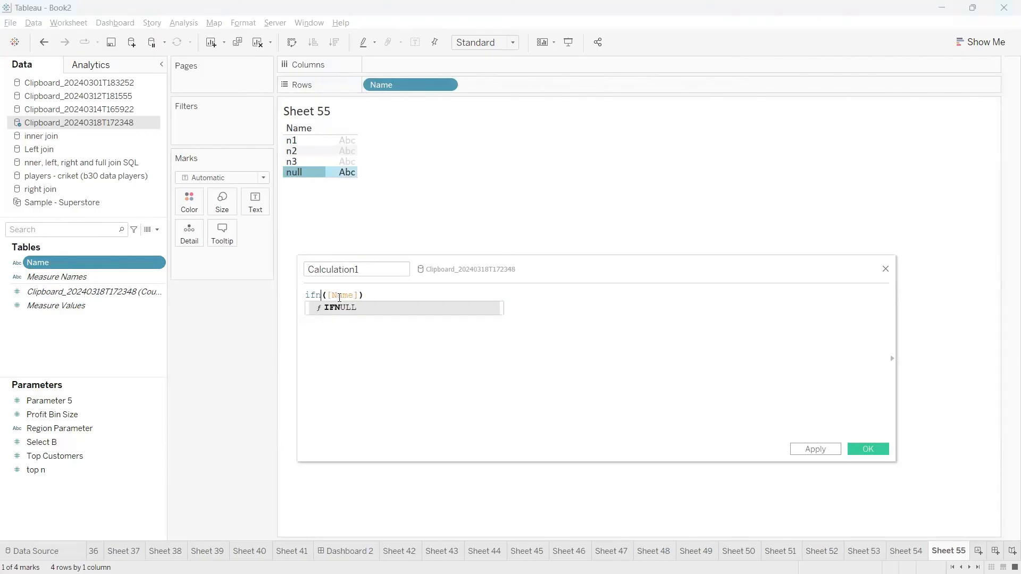
pyautogui.press('Return')
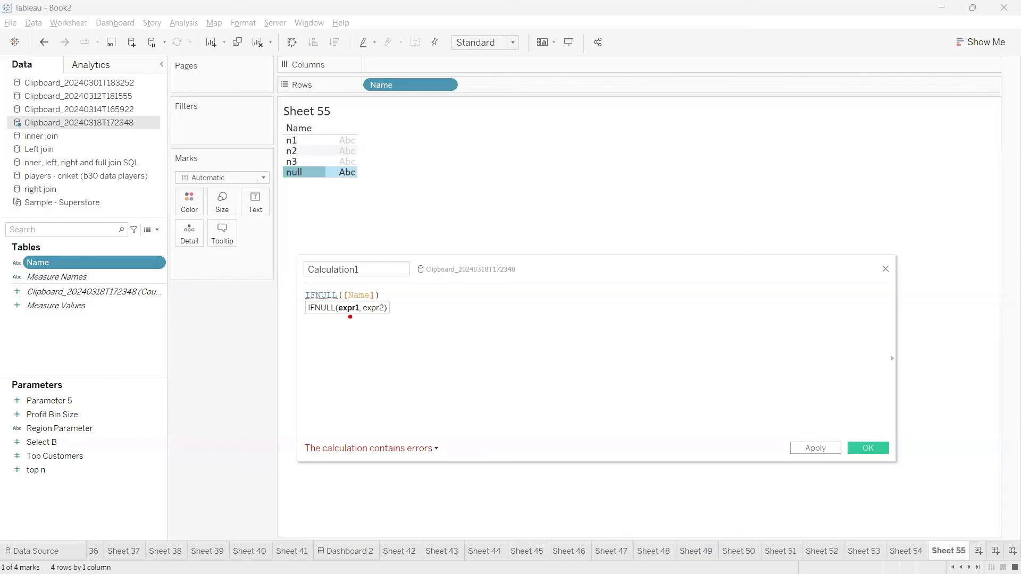
pyautogui.moveTo(350, 317)
pyautogui.mouseDown()
pyautogui.moveTo(358, 339)
pyautogui.moveTo(389, 357)
pyautogui.mouseUp()
pyautogui.moveTo(345, 307)
pyautogui.mouseDown()
pyautogui.moveTo(334, 294)
pyautogui.moveTo(377, 297)
pyautogui.moveTo(348, 310)
pyautogui.mouseUp()
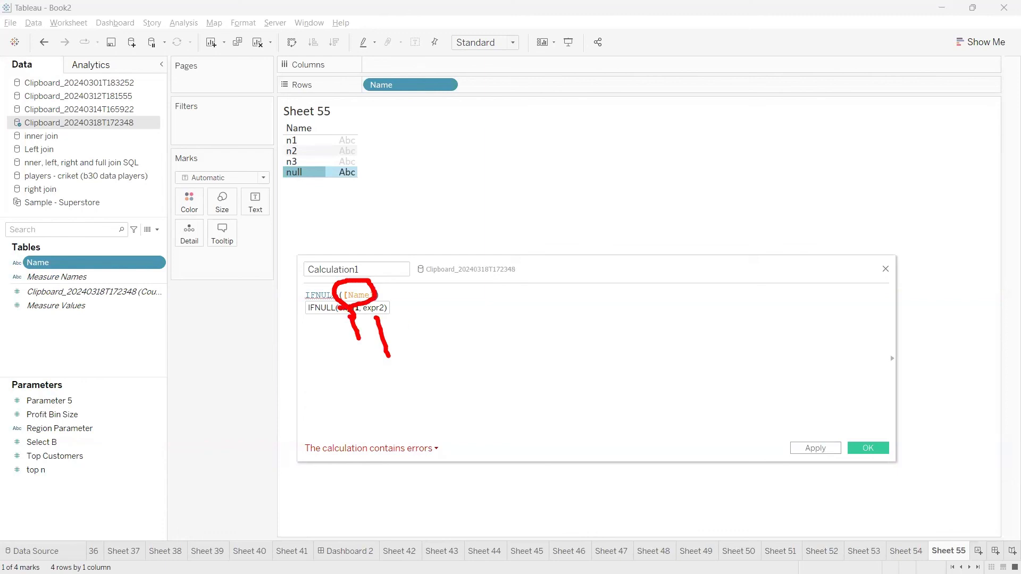
pyautogui.press('Escape')
pyautogui.click(372, 295)
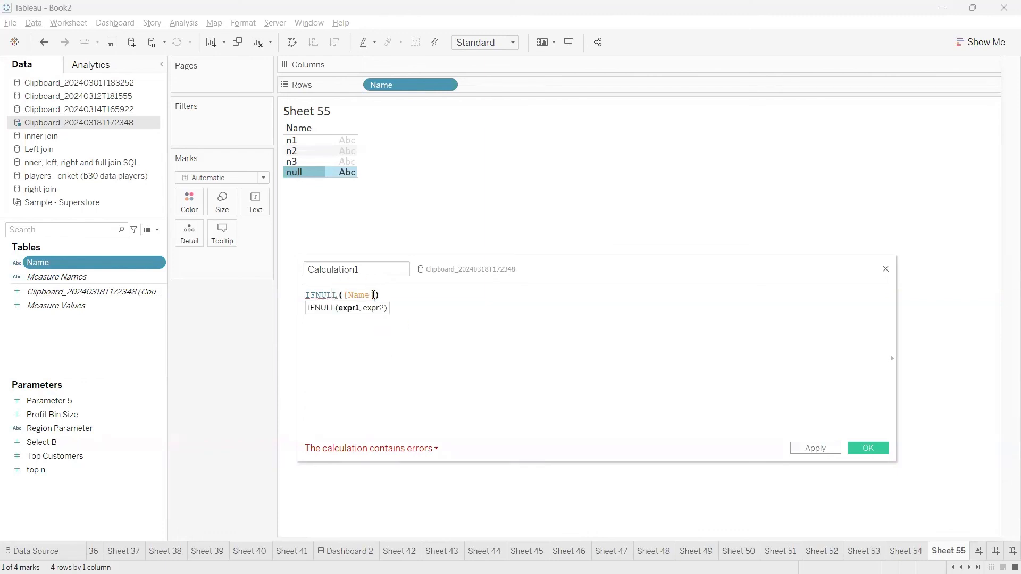
pyautogui.write(',')
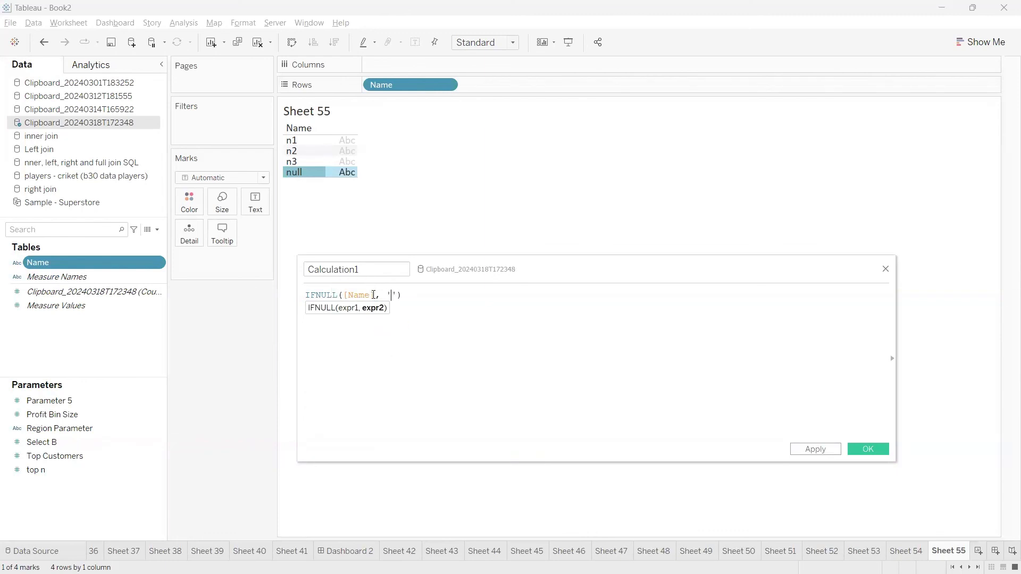
pyautogui.write(" 'N")
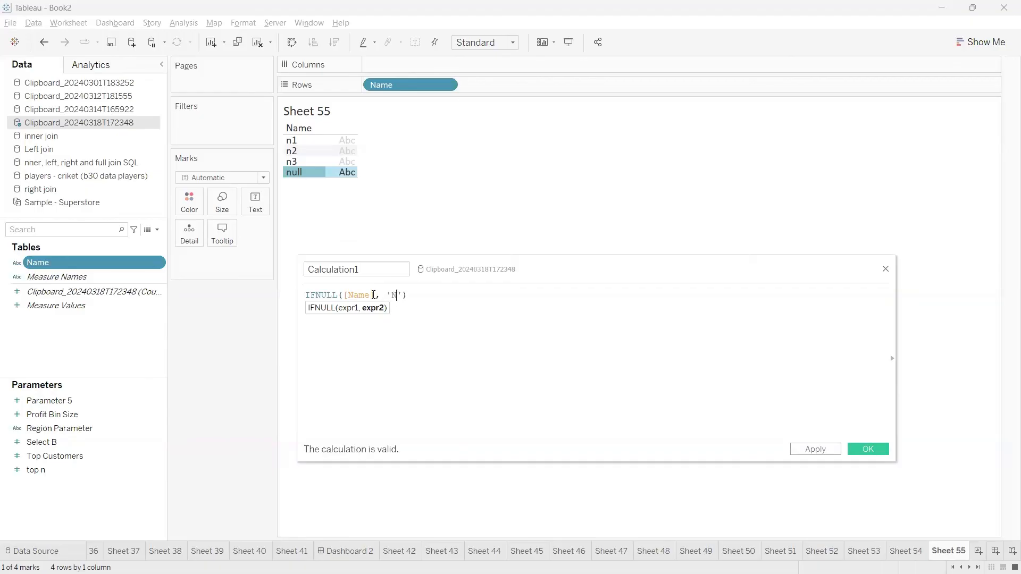
pyautogui.write('o Data')
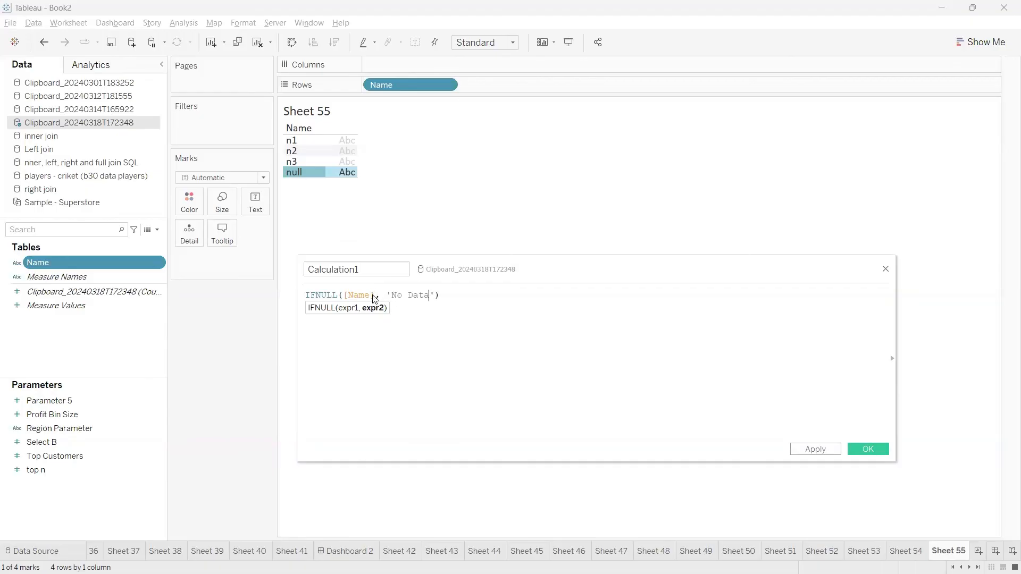
# Review the IFNULL([Name], 'No Data') arguments against the table rows and save Calculation1.
pyautogui.moveTo(436, 295); pyautogui.dragTo(387, 296)
pyautogui.click(451, 307)
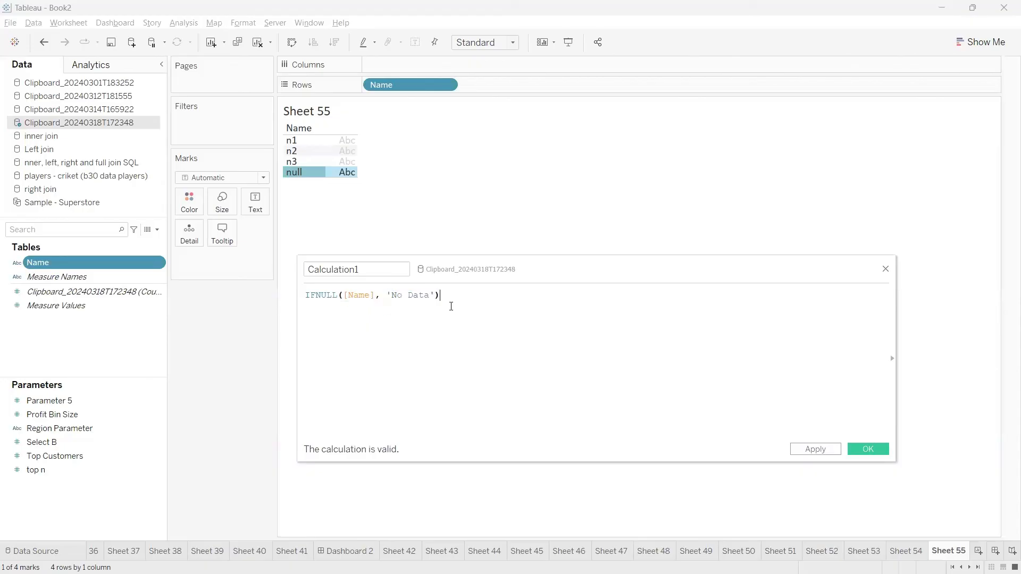
pyautogui.click(436, 296)
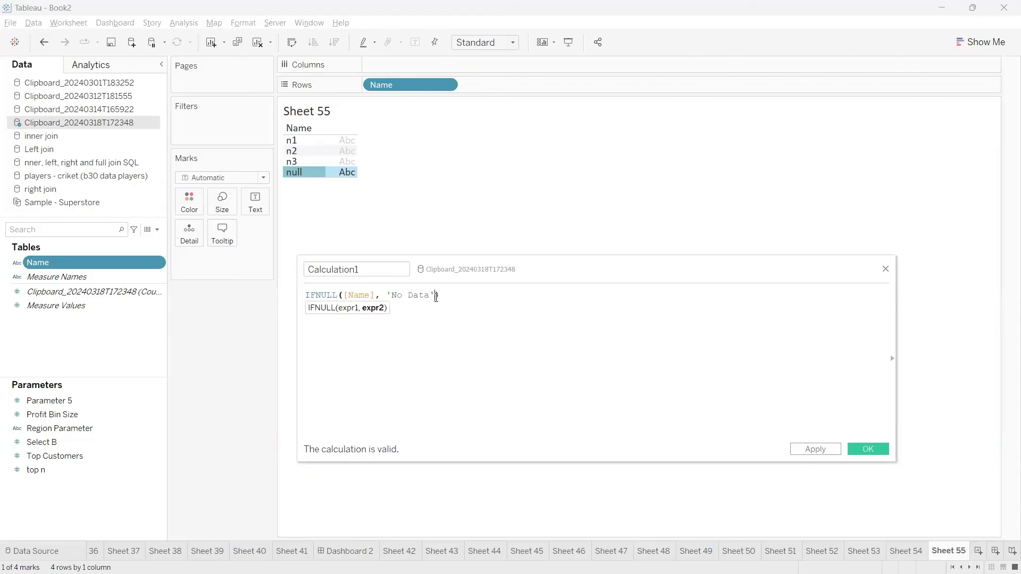
pyautogui.moveTo(376, 295); pyautogui.dragTo(342, 295)
pyautogui.moveTo(436, 295); pyautogui.dragTo(386, 296)
pyautogui.click(302, 144)
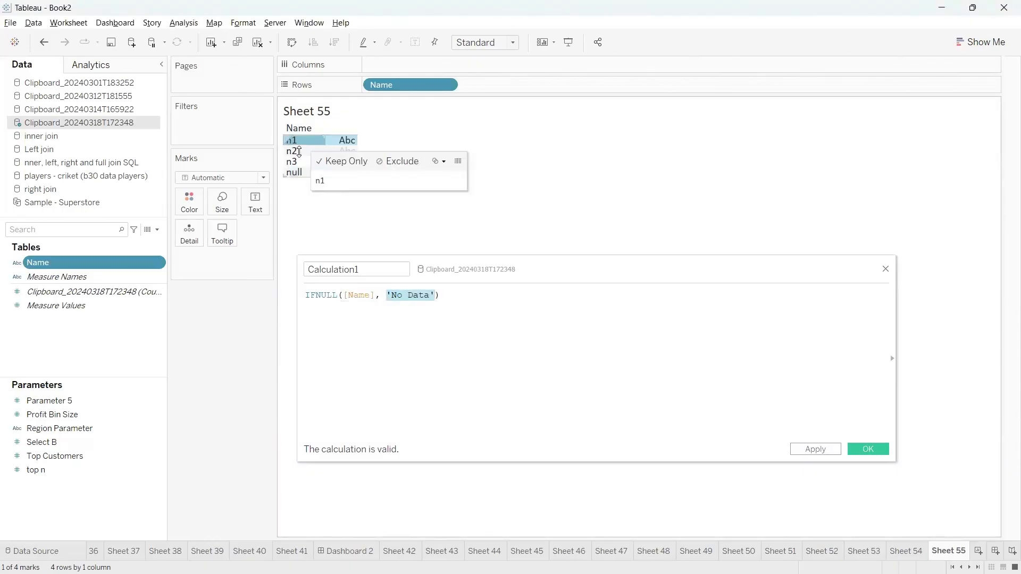
pyautogui.click(302, 152)
pyautogui.click(410, 292)
pyautogui.moveTo(373, 269); pyautogui.dragTo(293, 270)
pyautogui.click(868, 449)
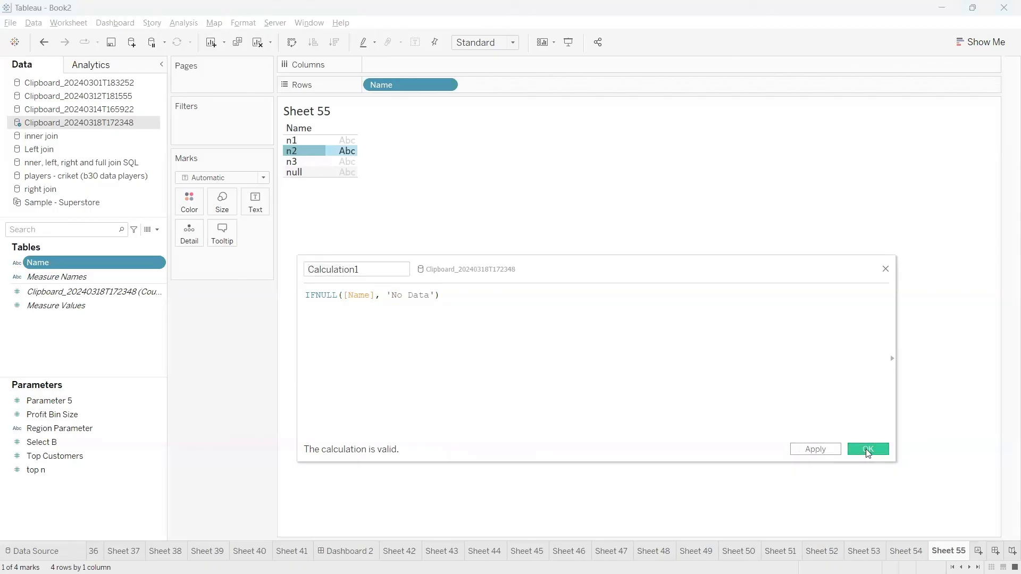
# Add Calculation1 to Rows beside Name, where it still shows null.
pyautogui.moveTo(53, 263); pyautogui.dragTo(516, 86)
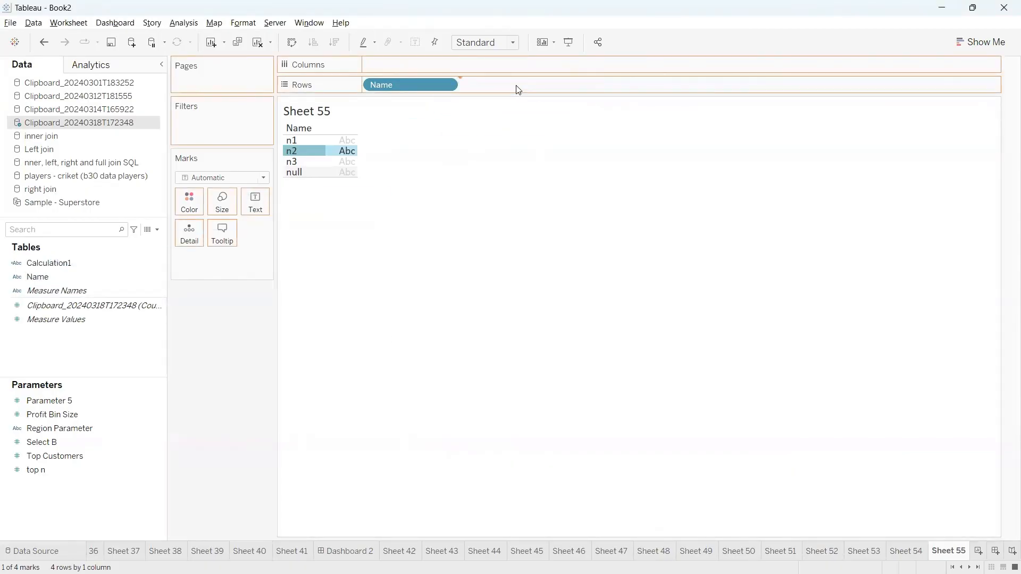
pyautogui.click(339, 220)
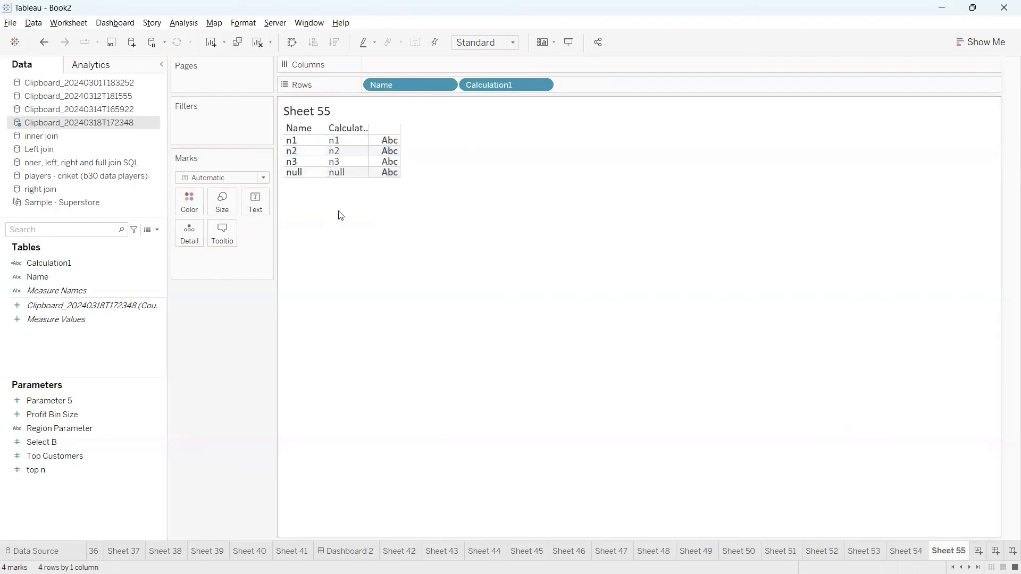
pyautogui.click(341, 176)
pyautogui.click(341, 176)
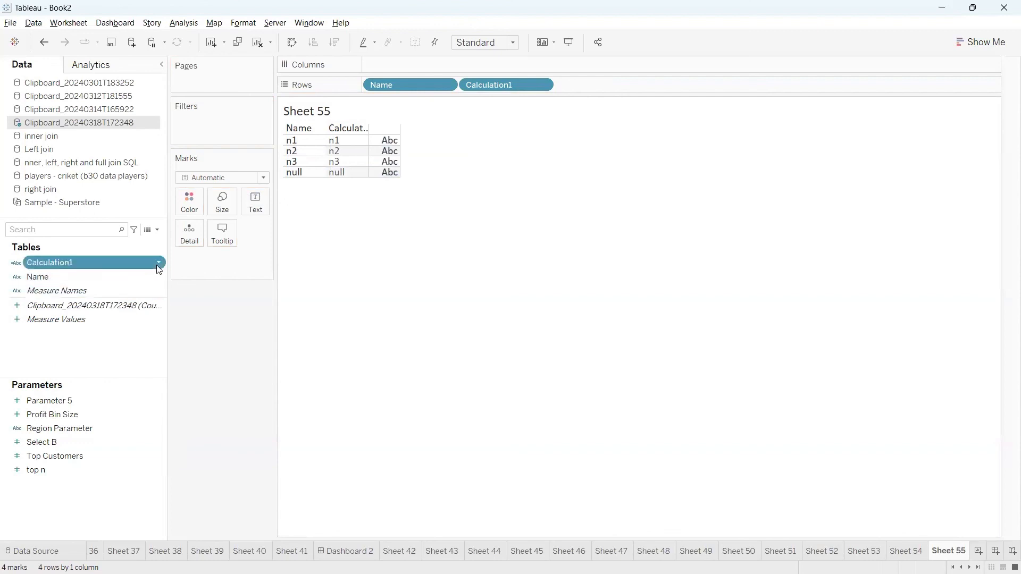
# Reopen Calculation1's editor to review its IFNULL([Name], 'No Data') arguments.
pyautogui.rightClick(159, 270)
pyautogui.click(187, 335)
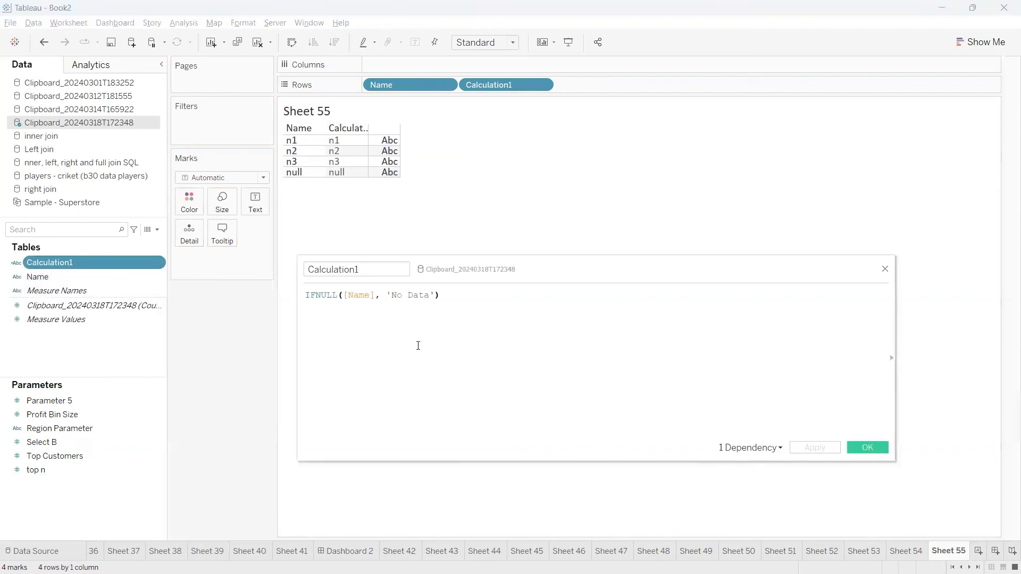
pyautogui.click(373, 296)
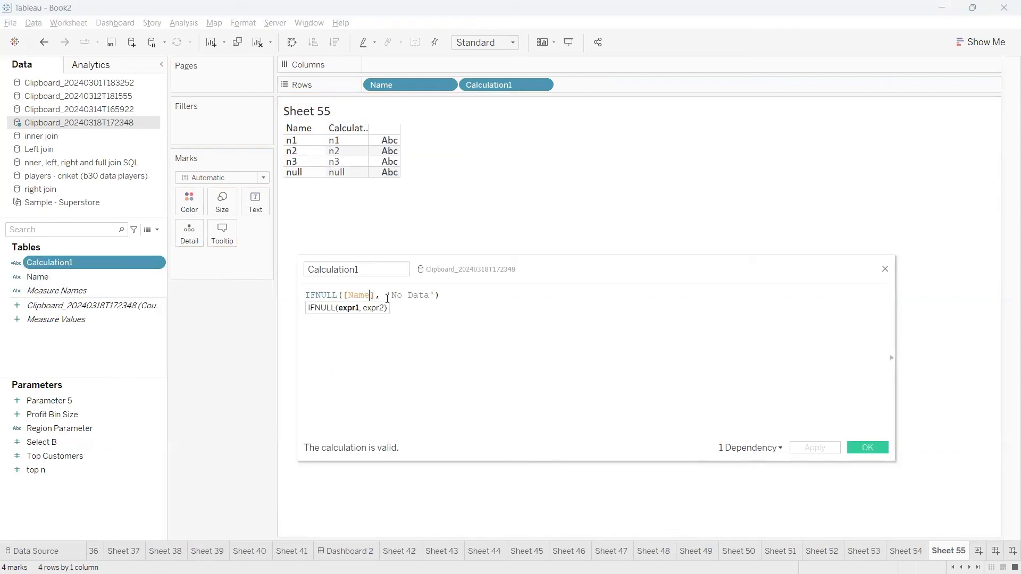
pyautogui.moveTo(430, 295); pyautogui.dragTo(396, 295)
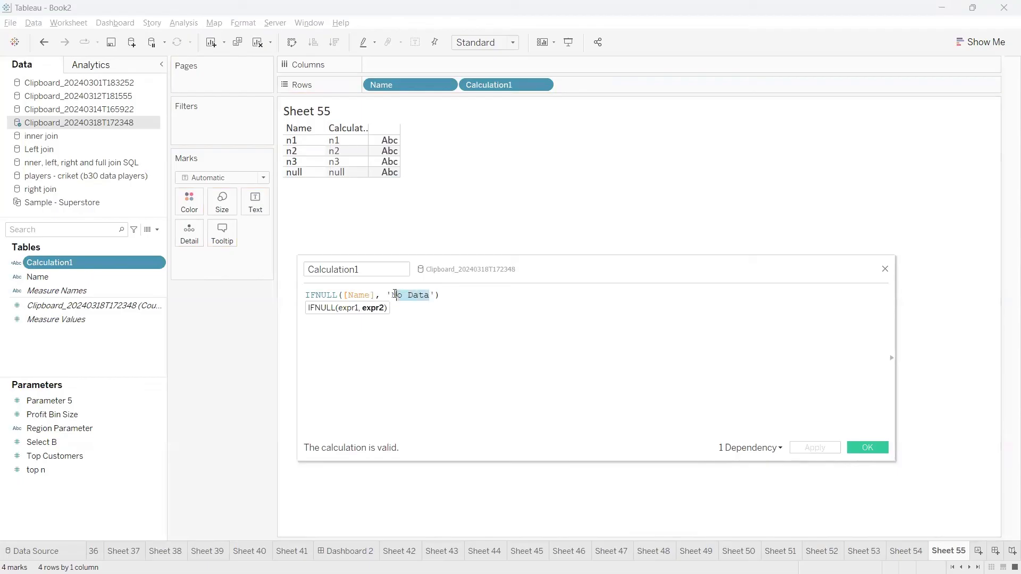
pyautogui.click(416, 329)
# Extract all rows of Clipboard_20240318T172348 and save the extract as a .hyper file.
pyautogui.rightClick(76, 124)
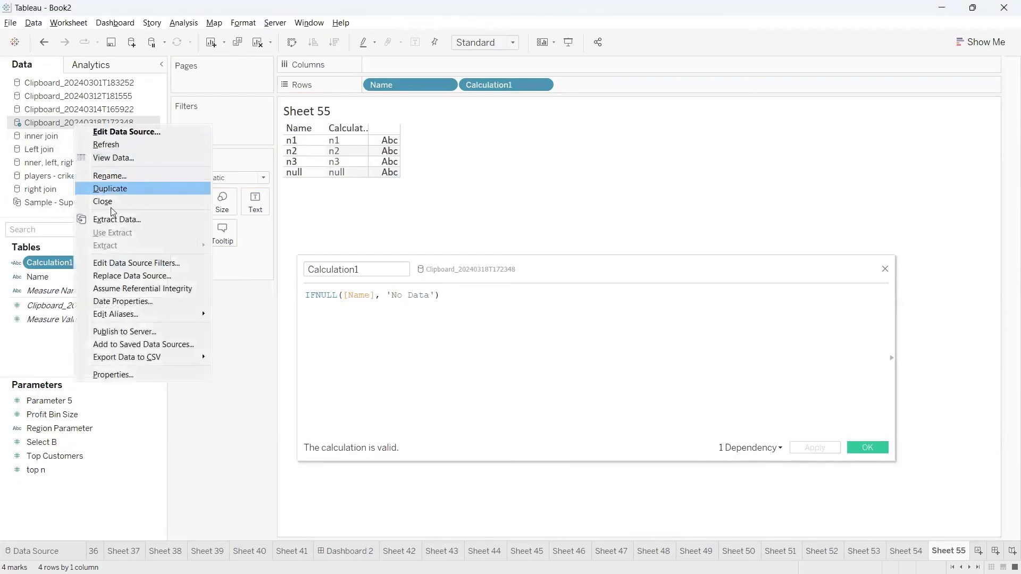
pyautogui.click(115, 220)
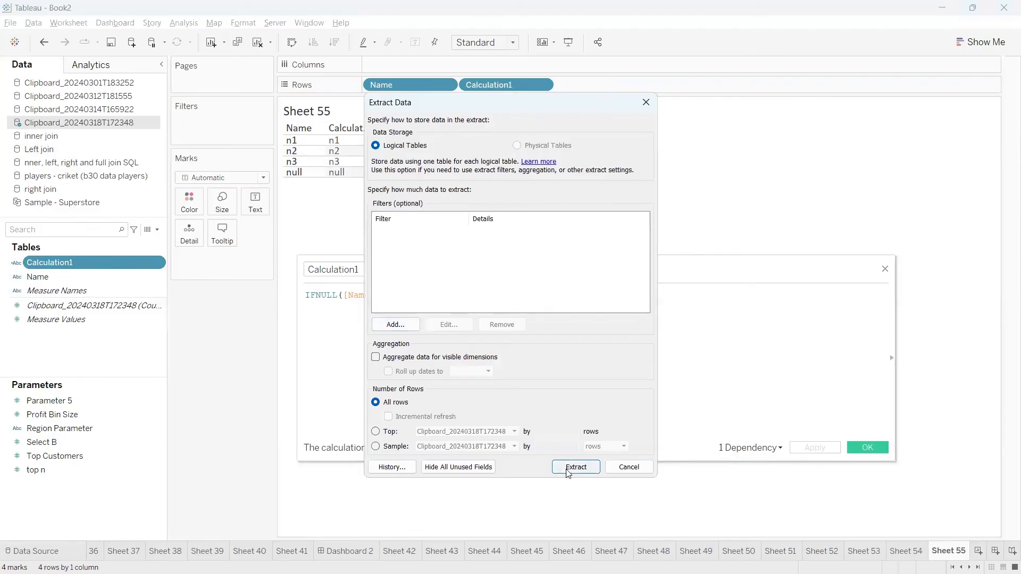
pyautogui.click(573, 468)
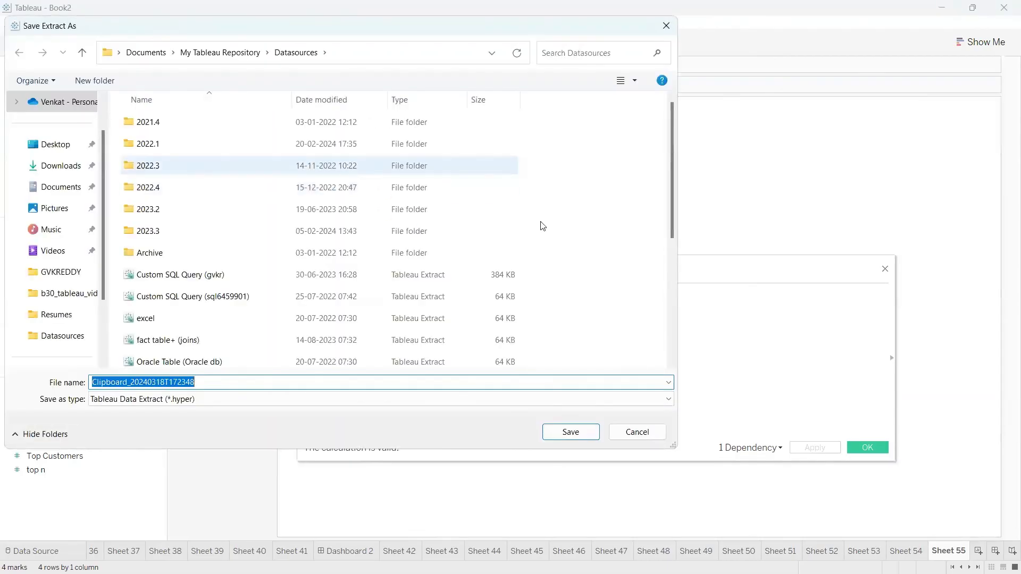
pyautogui.click(570, 432)
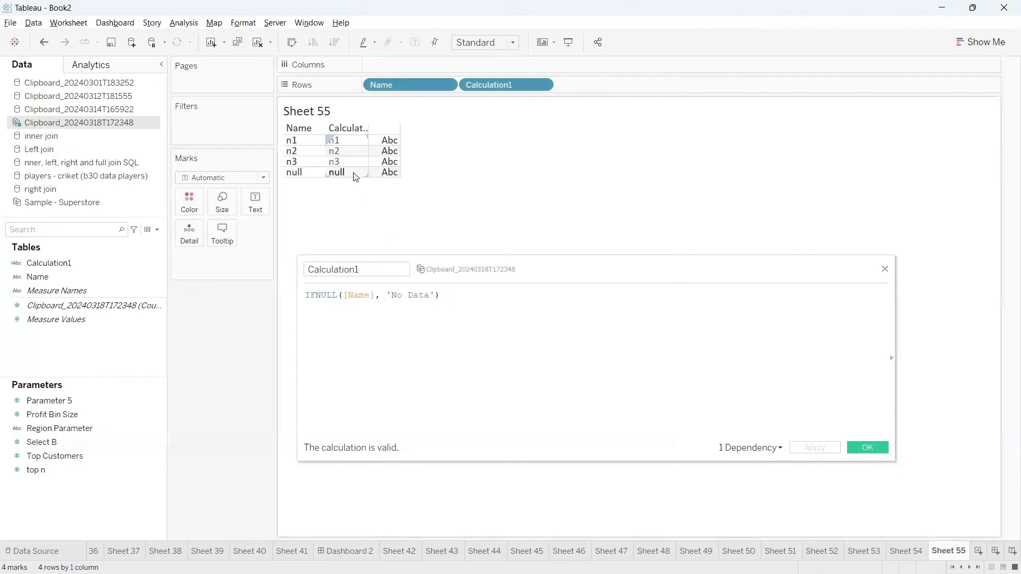
# Move the calculation editor aside and look up IFNULL help in the function list.
pyautogui.click(390, 338)
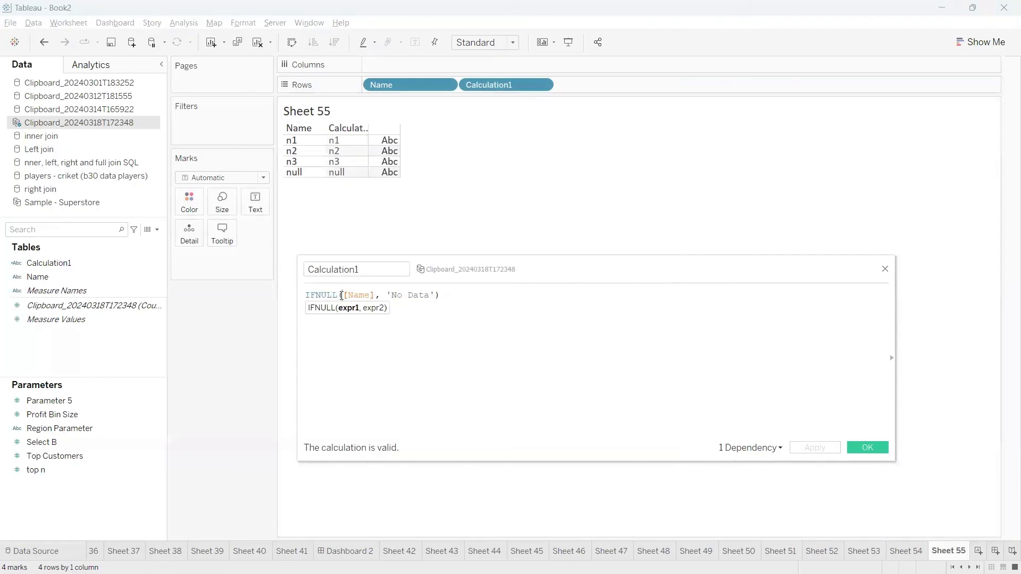
pyautogui.moveTo(510, 260); pyautogui.dragTo(340, 243)
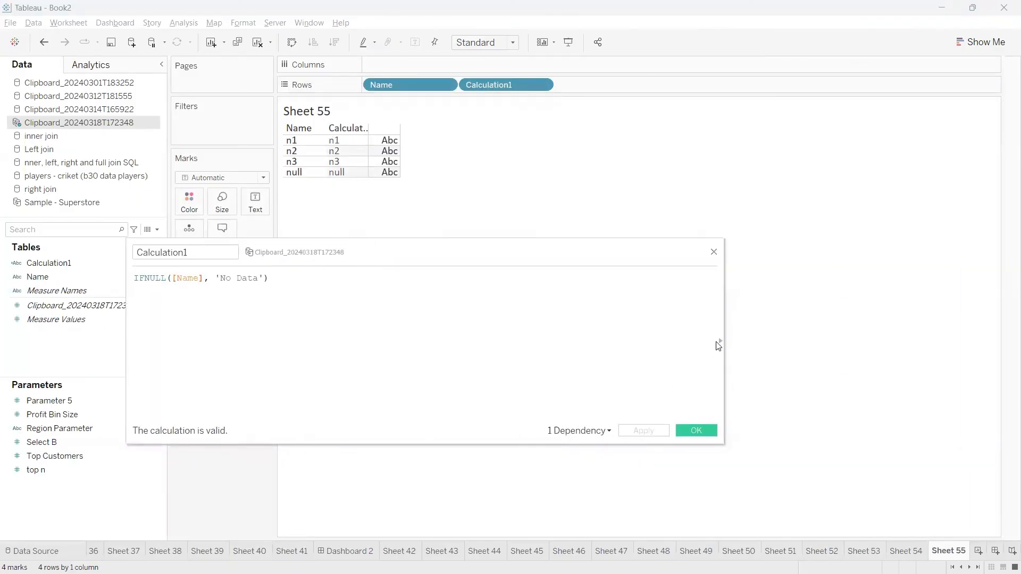
pyautogui.click(721, 341)
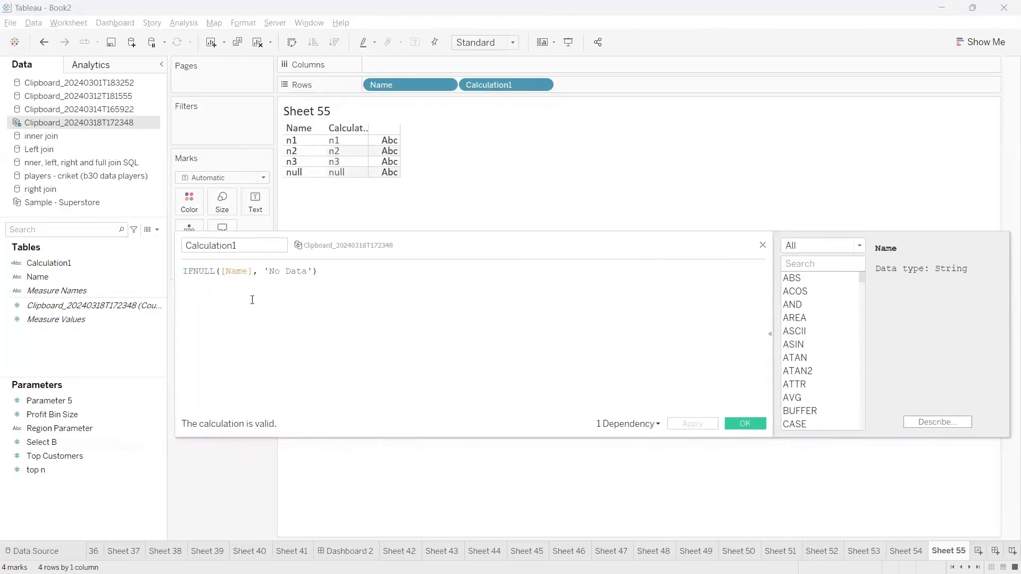
pyautogui.click(196, 270)
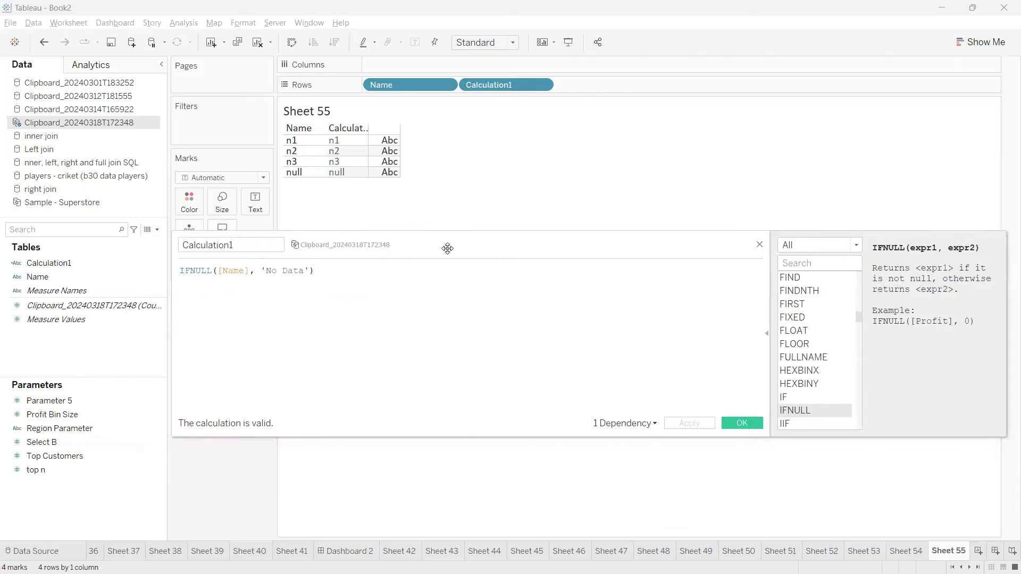
pyautogui.moveTo(479, 258); pyautogui.dragTo(378, 257)
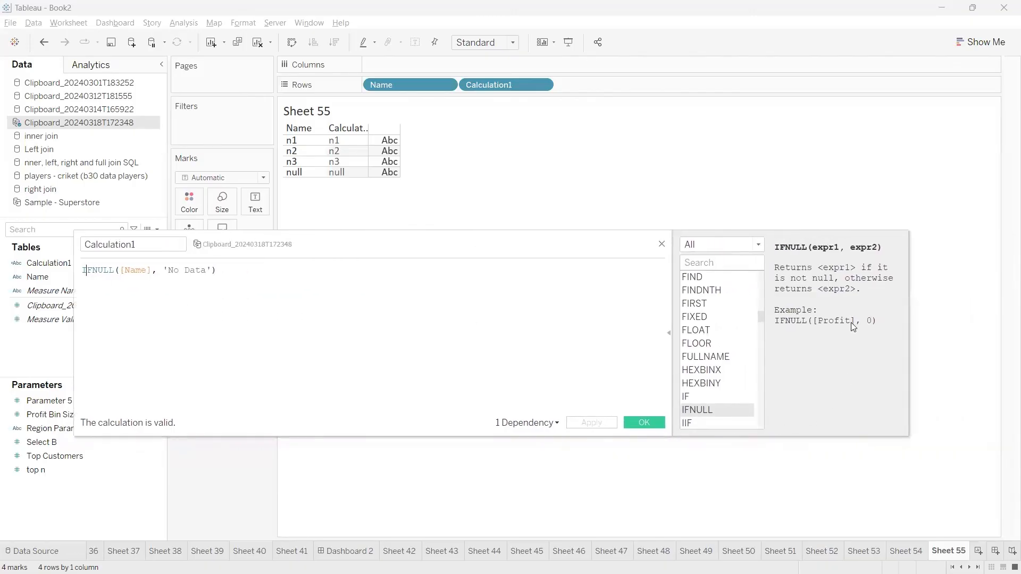
pyautogui.click(668, 333)
pyautogui.moveTo(531, 231); pyautogui.dragTo(680, 206)
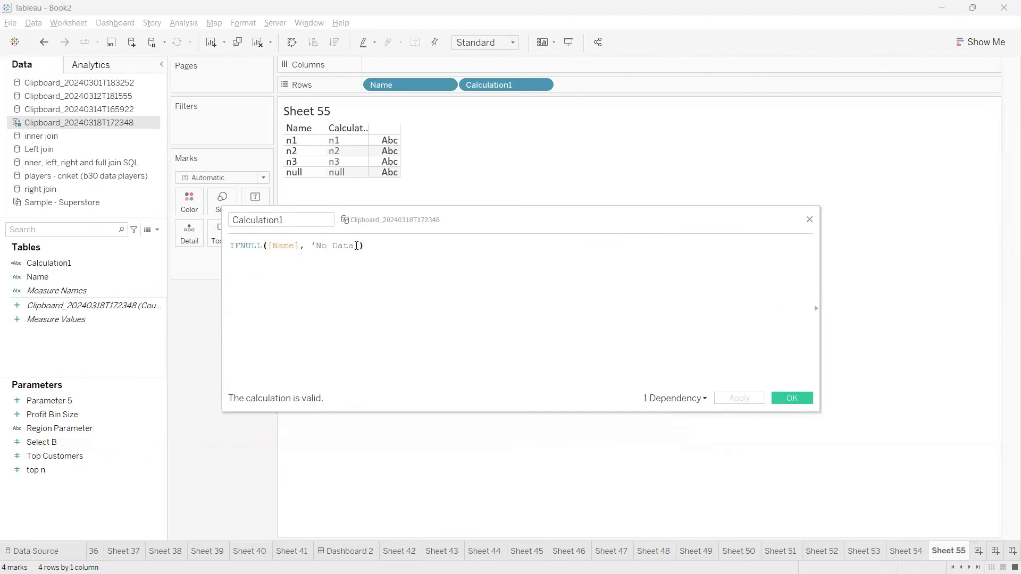
# Replace 'No Data' with '---' in IFNULL([Name], ...), widen the Calculation1 column, and apply.
pyautogui.moveTo(355, 246); pyautogui.dragTo(312, 245)
pyautogui.click(648, 346)
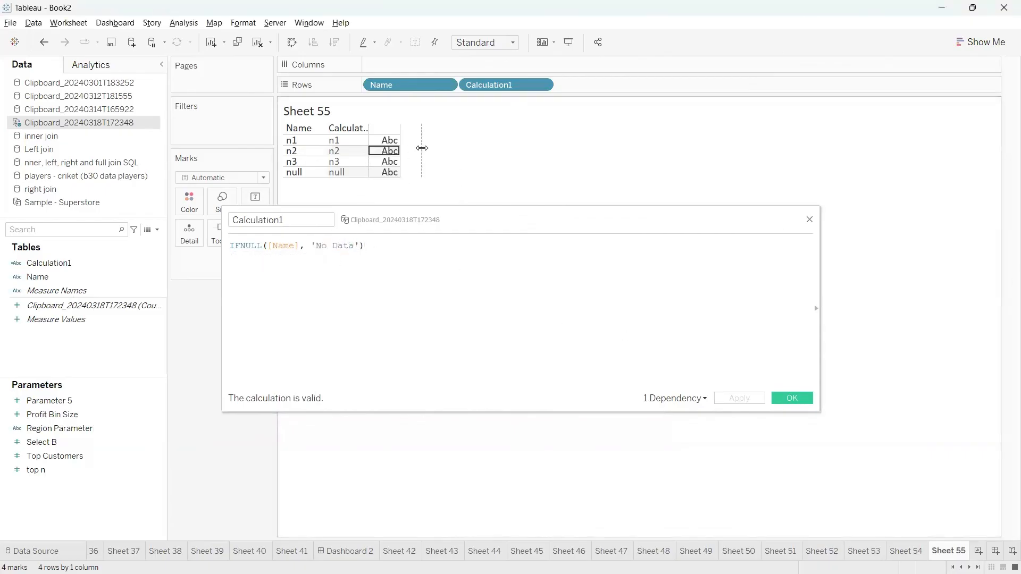
pyautogui.moveTo(369, 151); pyautogui.dragTo(424, 152)
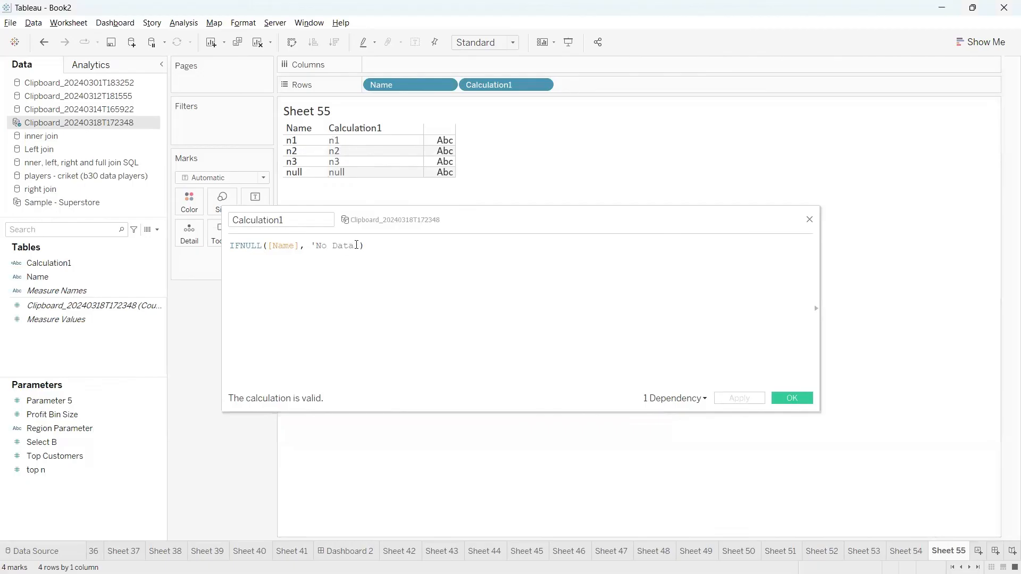
pyautogui.moveTo(356, 245); pyautogui.dragTo(316, 245)
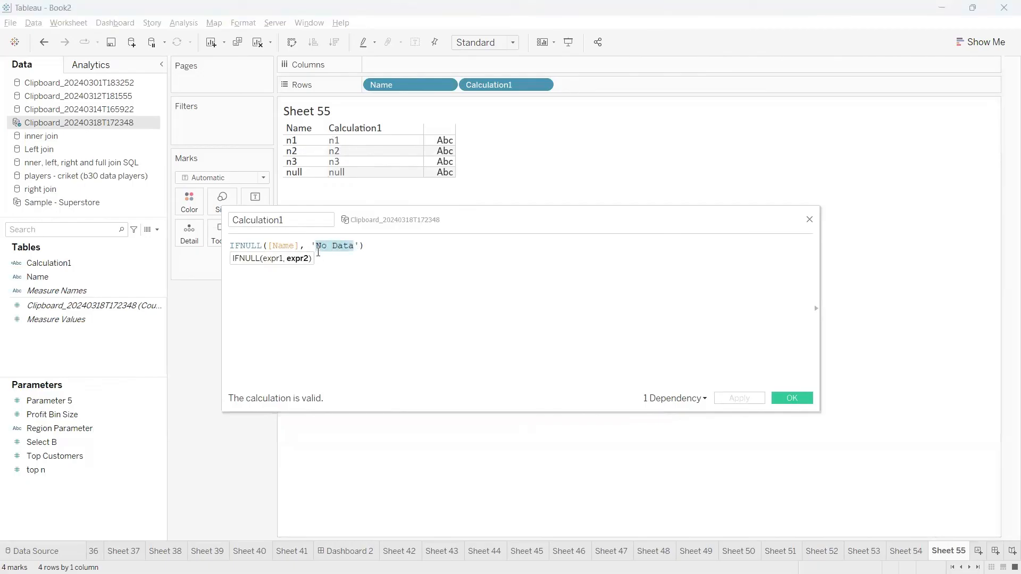
pyautogui.write('---')
pyautogui.click(735, 400)
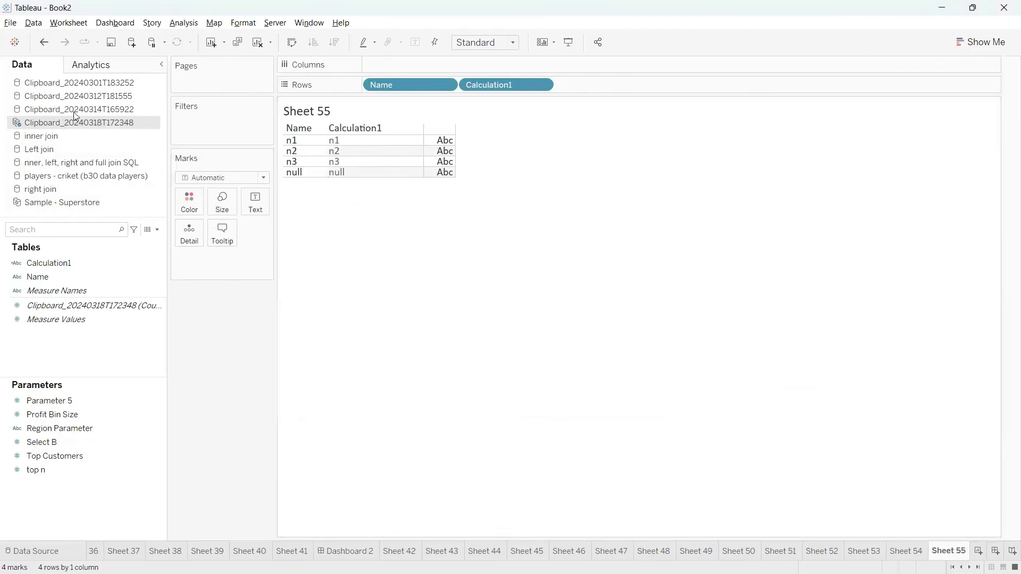
# Drag Calculation1 off the Rows shelf and circle the null row.
pyautogui.moveTo(66, 263); pyautogui.dragTo(240, 282)
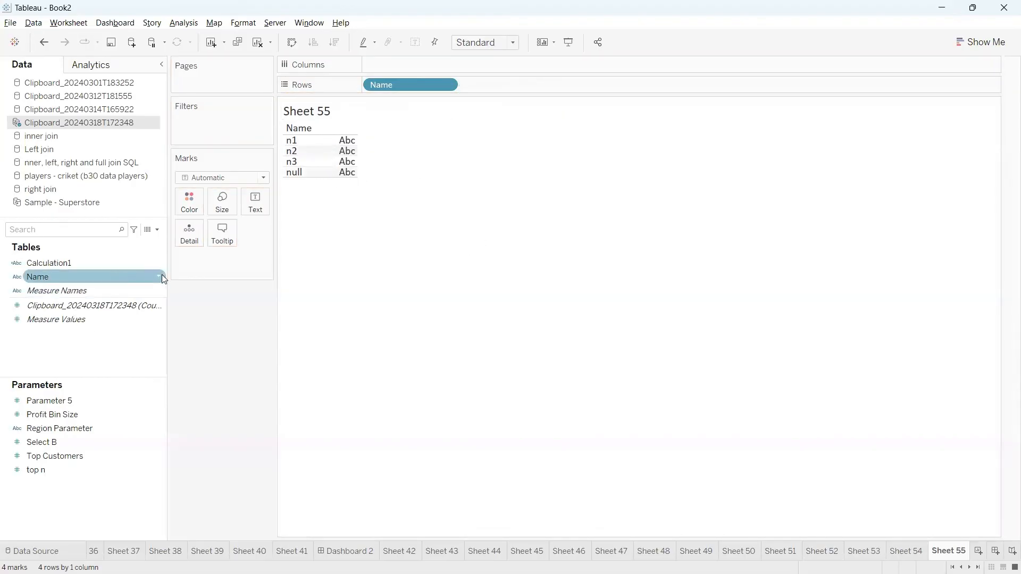
pyautogui.moveTo(82, 264); pyautogui.dragTo(101, 290)
pyautogui.moveTo(284, 174)
pyautogui.mouseDown()
pyautogui.moveTo(274, 187)
pyautogui.moveTo(314, 183)
pyautogui.moveTo(279, 165)
pyautogui.moveTo(330, 261)
pyautogui.moveTo(359, 257)
pyautogui.mouseUp()
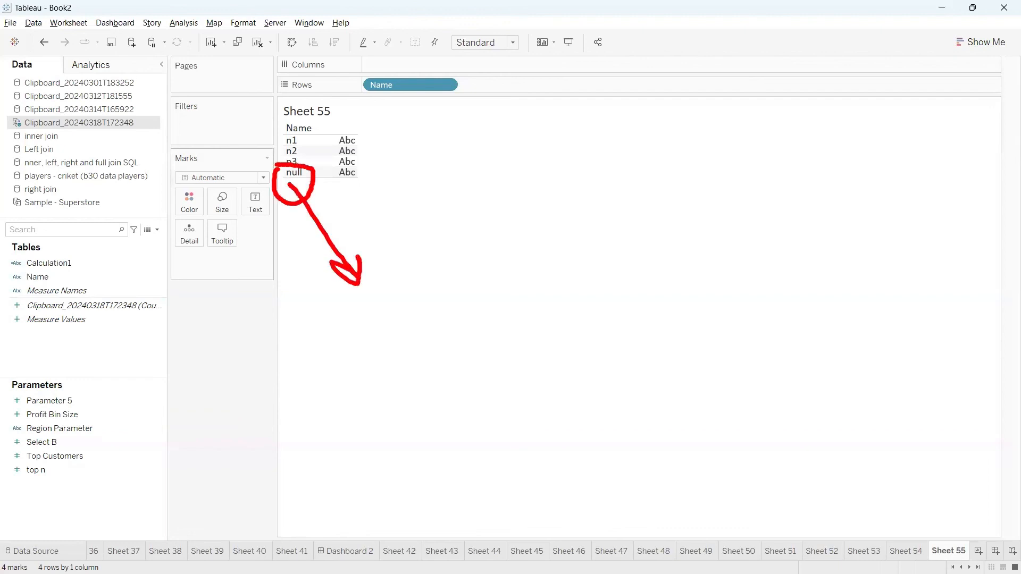
pyautogui.press('Escape')
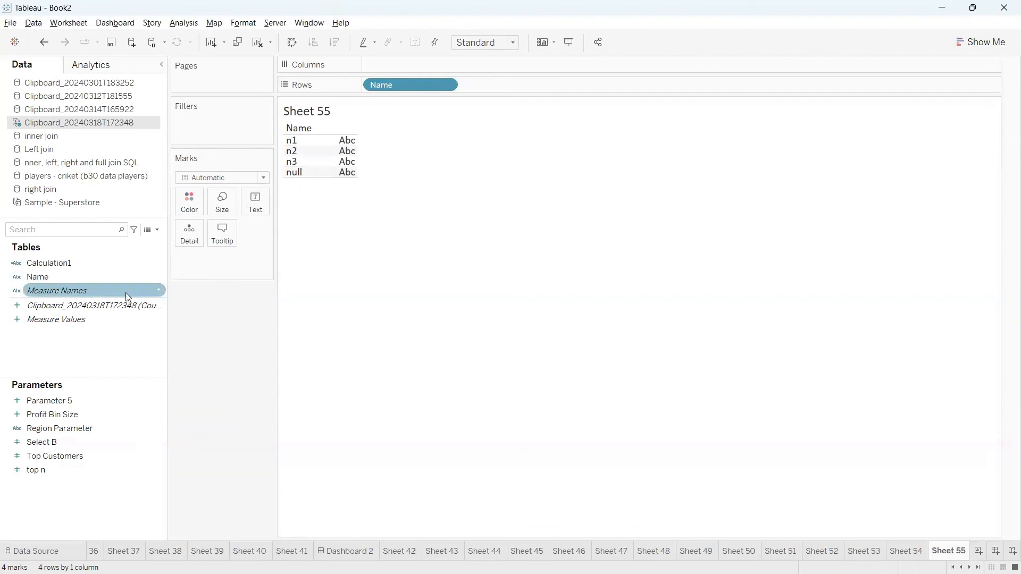
# Keep only the null row, then clear Sheet 55 completely.
pyautogui.click(297, 174)
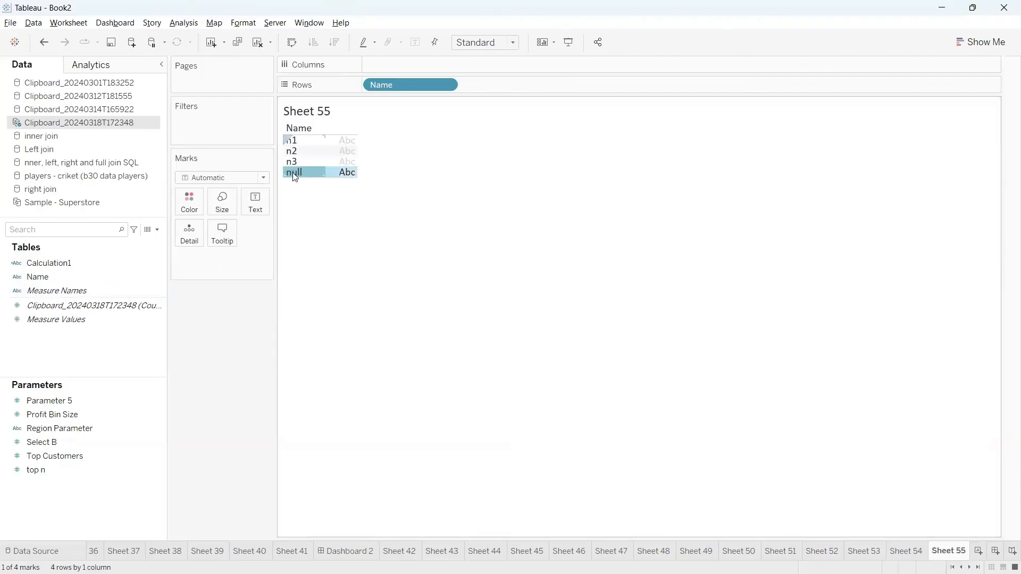
pyautogui.click(298, 173)
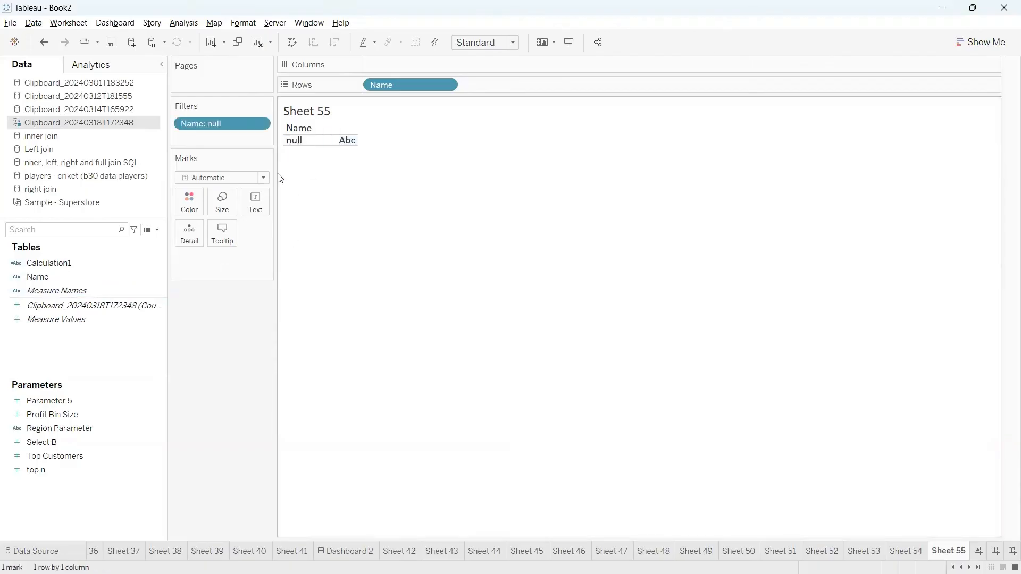
pyautogui.click(256, 44)
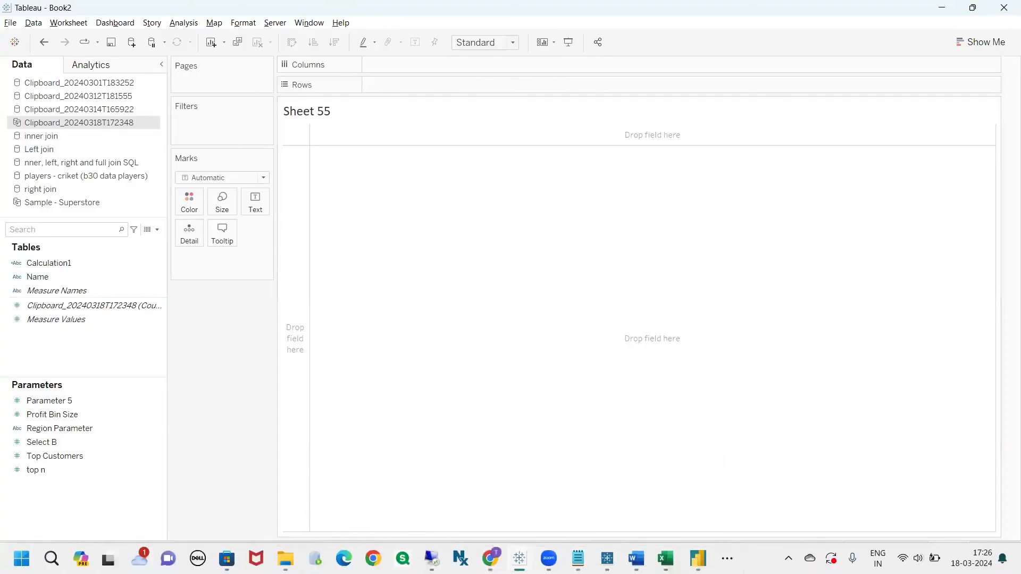
# Underline the 'Grouping inconsistent region names' example in the Chrome Tableau_Notes tab.
pyautogui.click(490, 558)
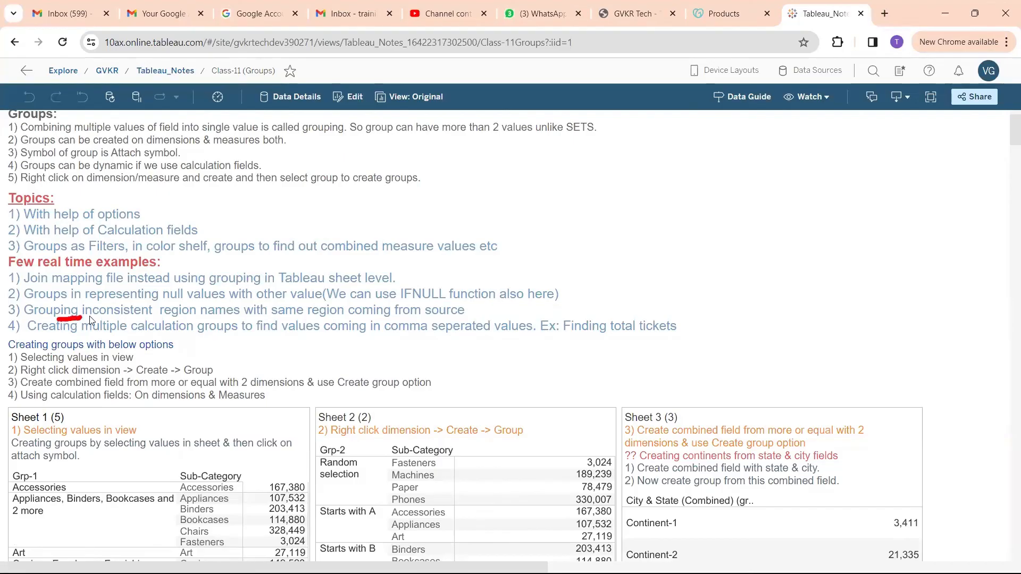
pyautogui.moveTo(90, 318); pyautogui.dragTo(478, 323)
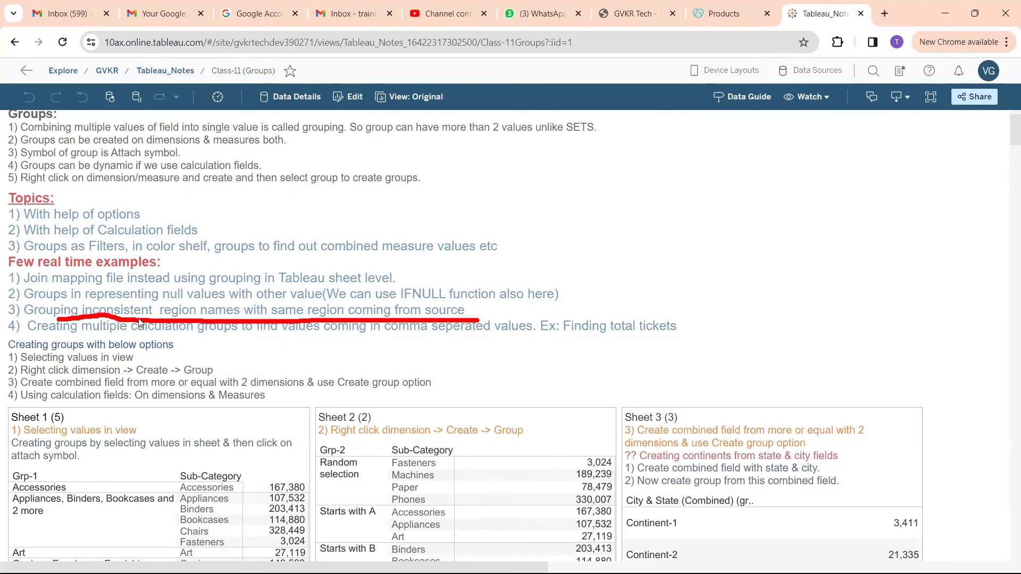
pyautogui.press('Escape')
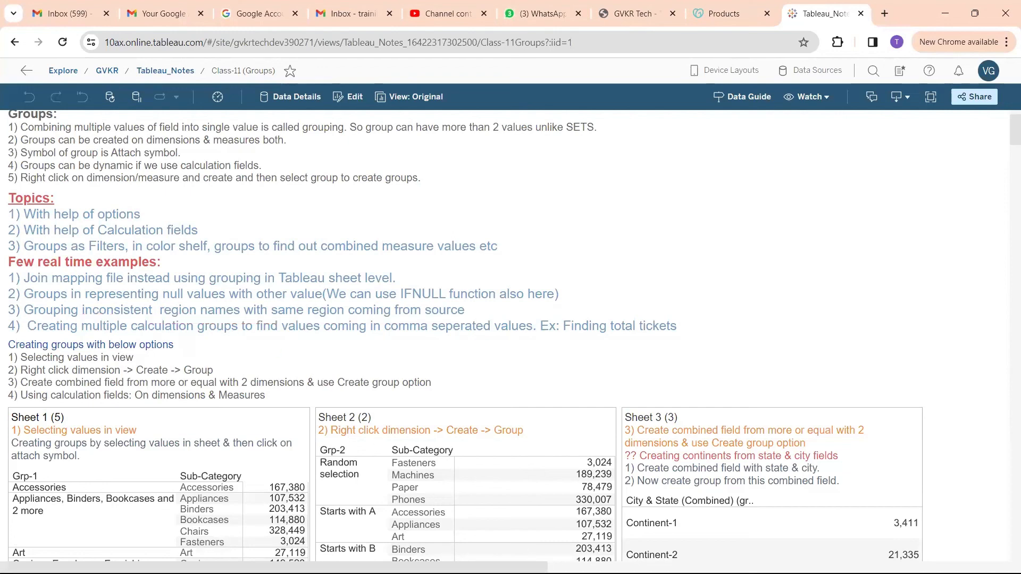
# Bring mapping_file forward and clear the old sample names from G4:G9.
pyautogui.moveTo(578, 559)
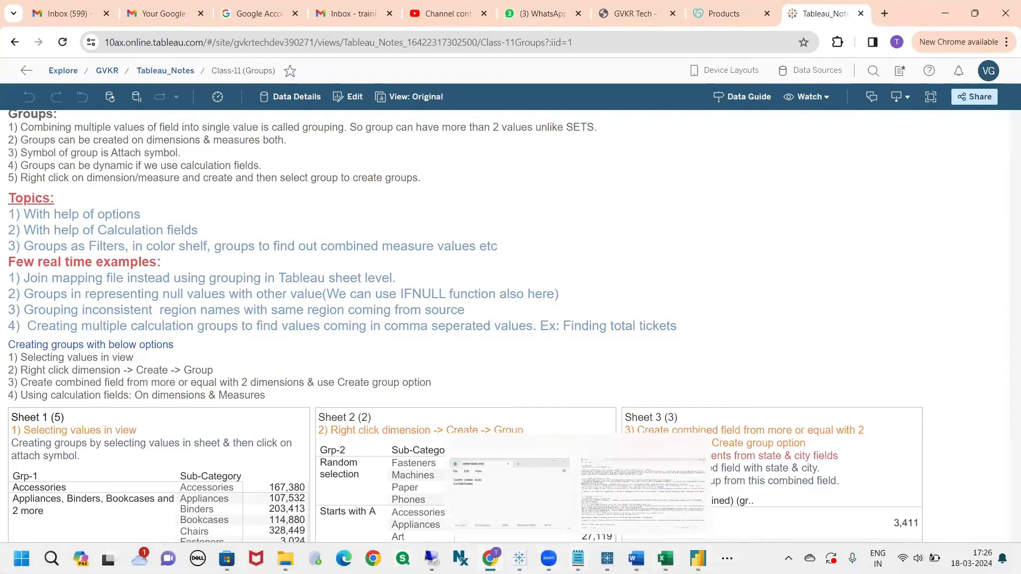
pyautogui.click(666, 558)
pyautogui.click(516, 377)
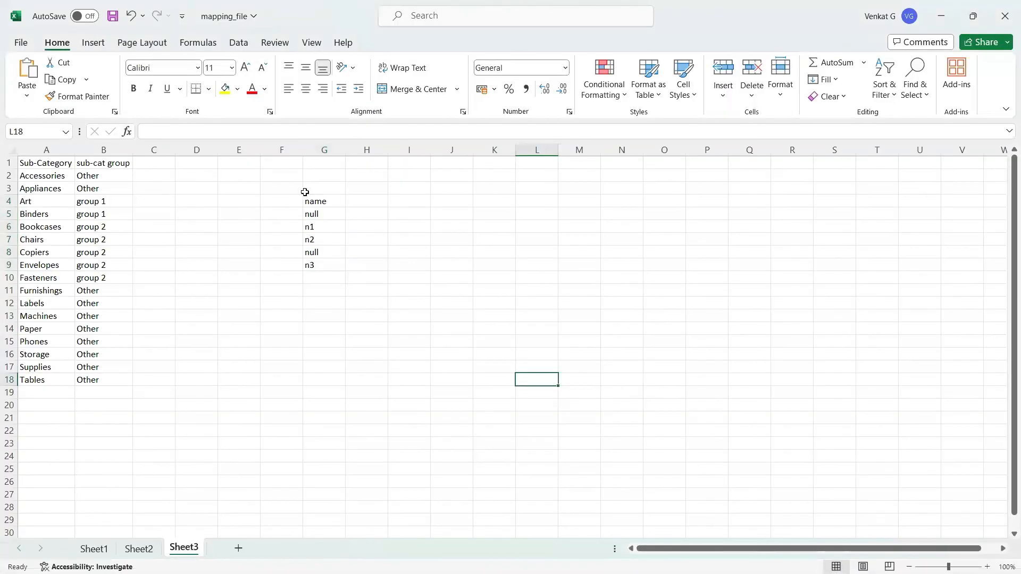
pyautogui.moveTo(314, 201); pyautogui.dragTo(326, 262)
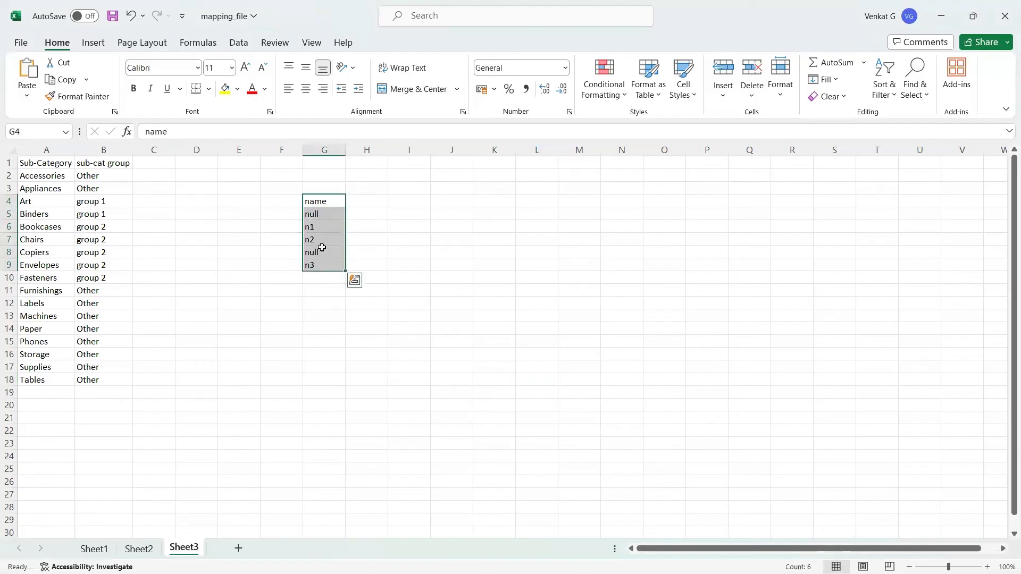
pyautogui.press('Delete')
# Enter the heading Region in G4 and east in G5.
pyautogui.click(318, 201)
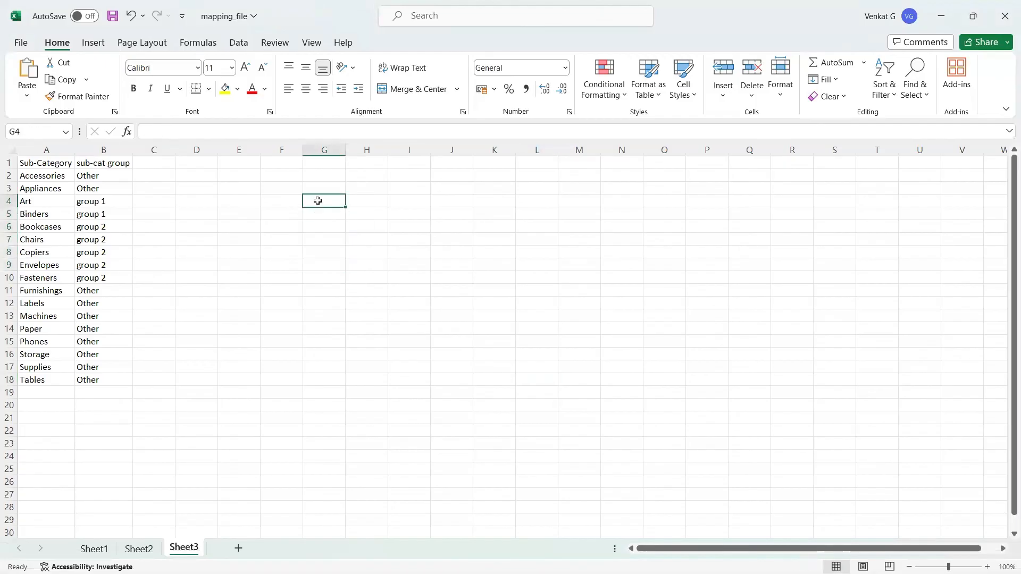
pyautogui.write('Region')
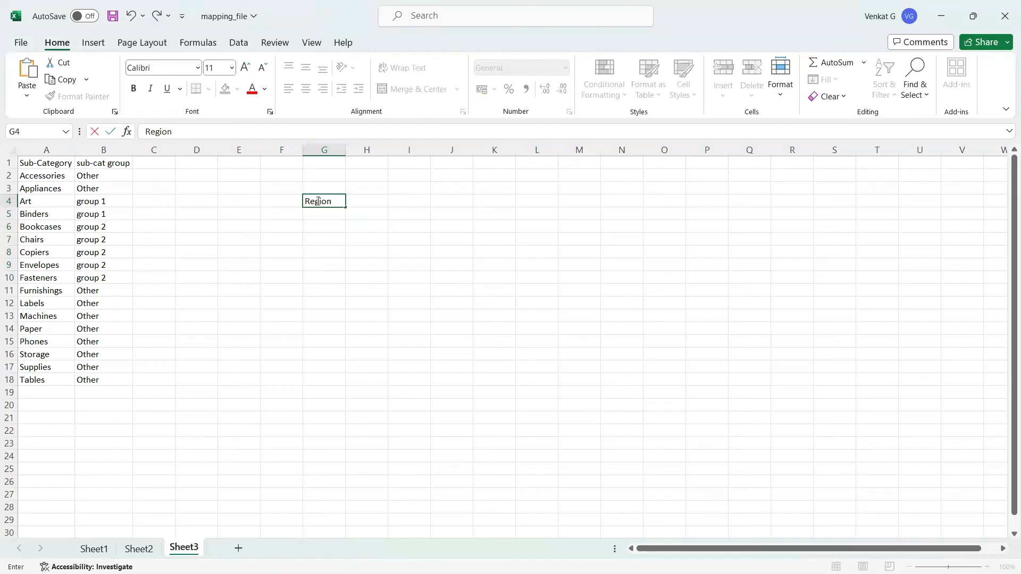
pyautogui.click(332, 315)
pyautogui.click(317, 214)
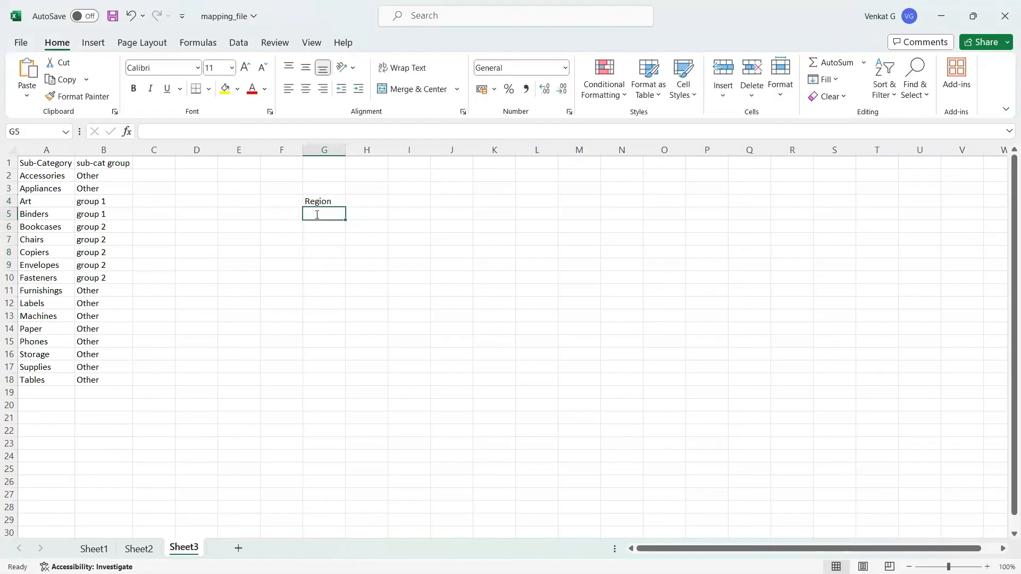
pyautogui.write('east')
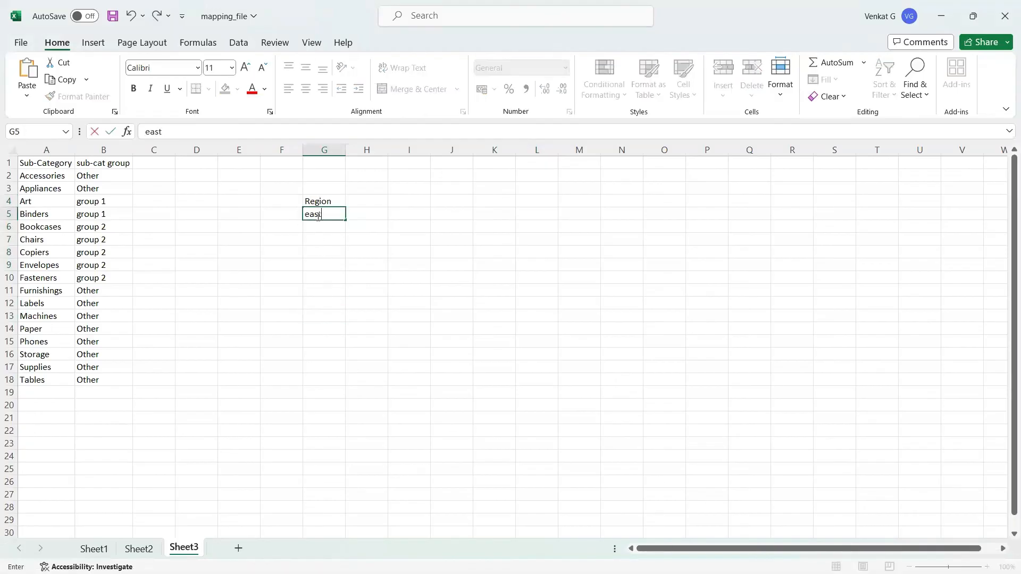
pyautogui.press('Return')
# Add west, the misspelt eas, and ER in G6 through G8.
pyautogui.write('wes')
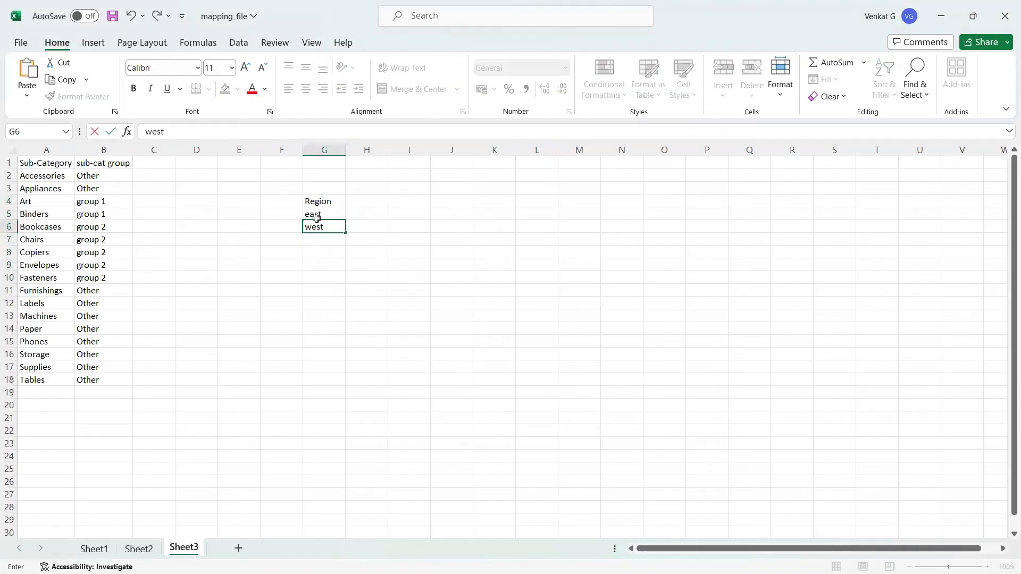
pyautogui.write('t')
pyautogui.click(315, 239)
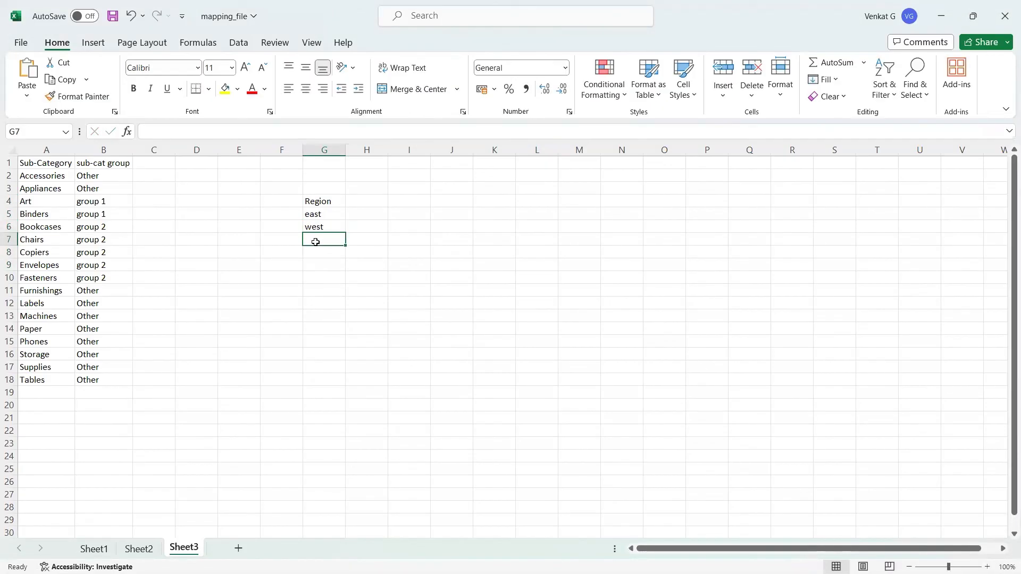
pyautogui.write('e')
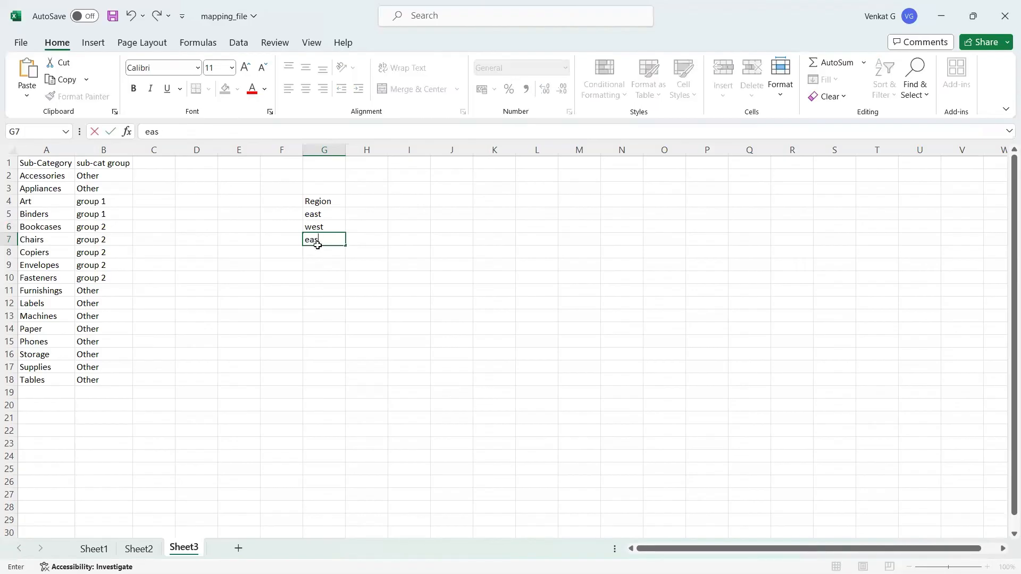
pyautogui.write('as')
pyautogui.click(367, 278)
pyautogui.click(321, 241)
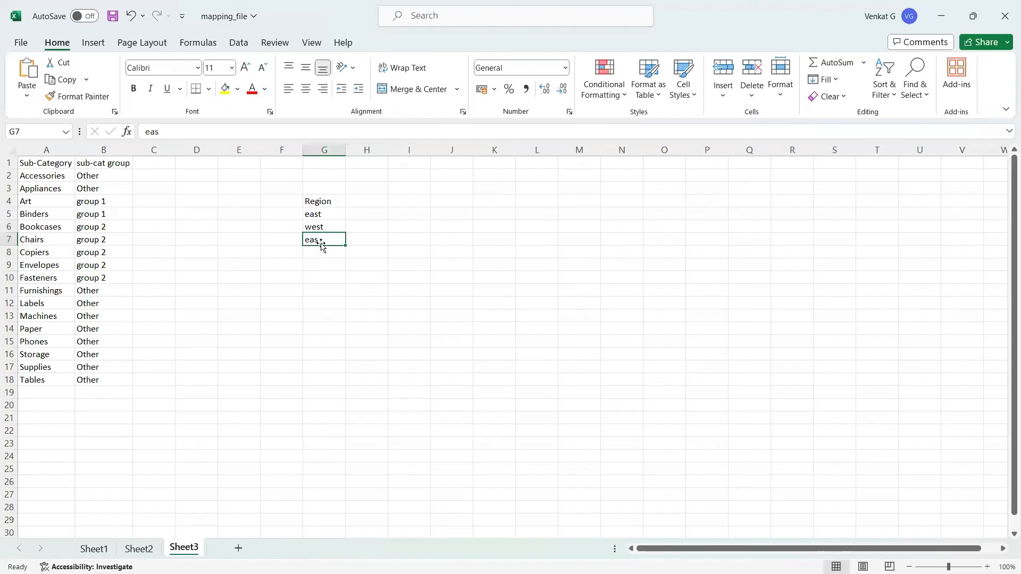
pyautogui.click(315, 251)
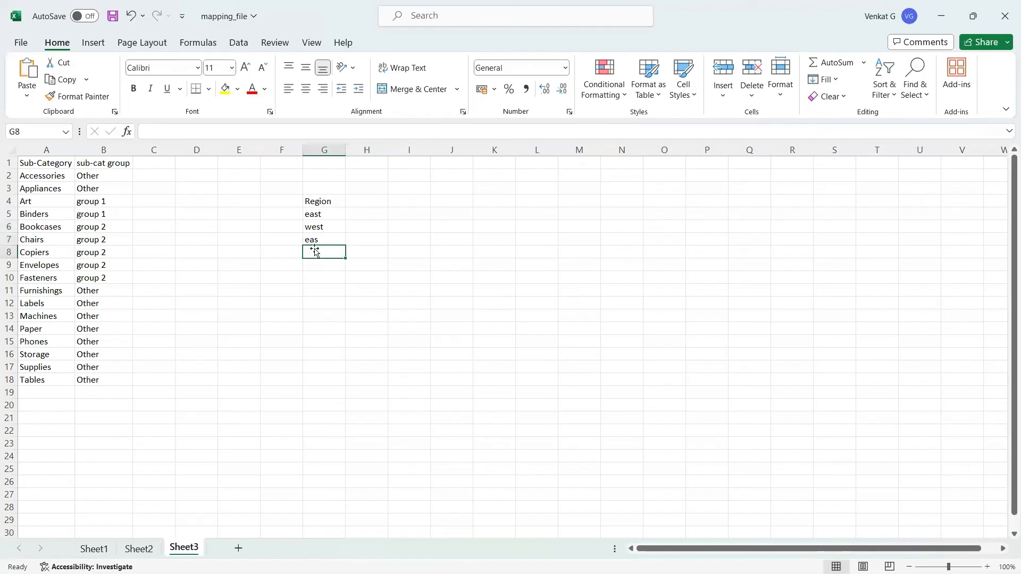
pyautogui.write('ER')
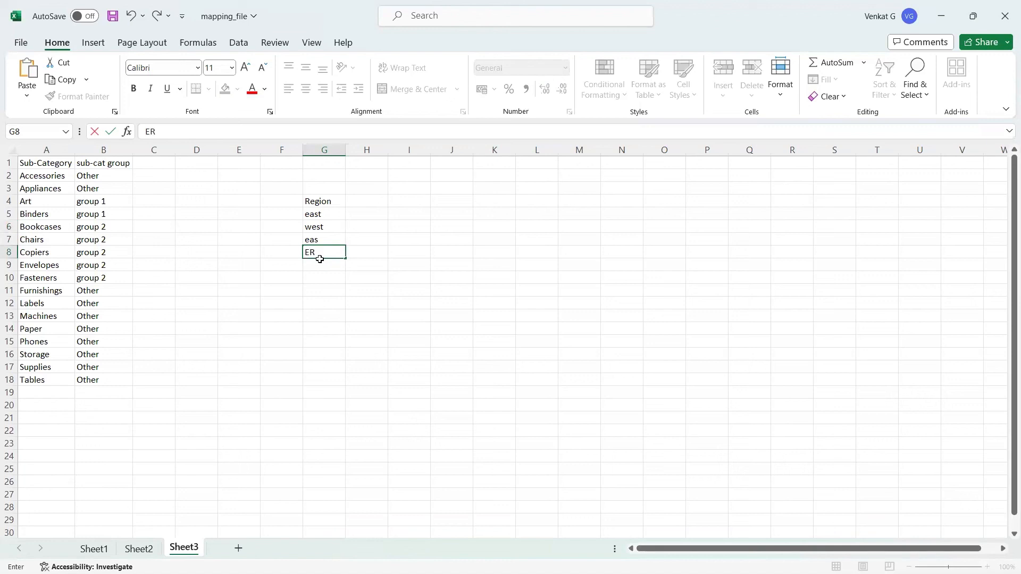
pyautogui.click(326, 266)
# Point out the inconsistent region variants east, eas and ER in G5, G7 and G8.
pyautogui.click(328, 217)
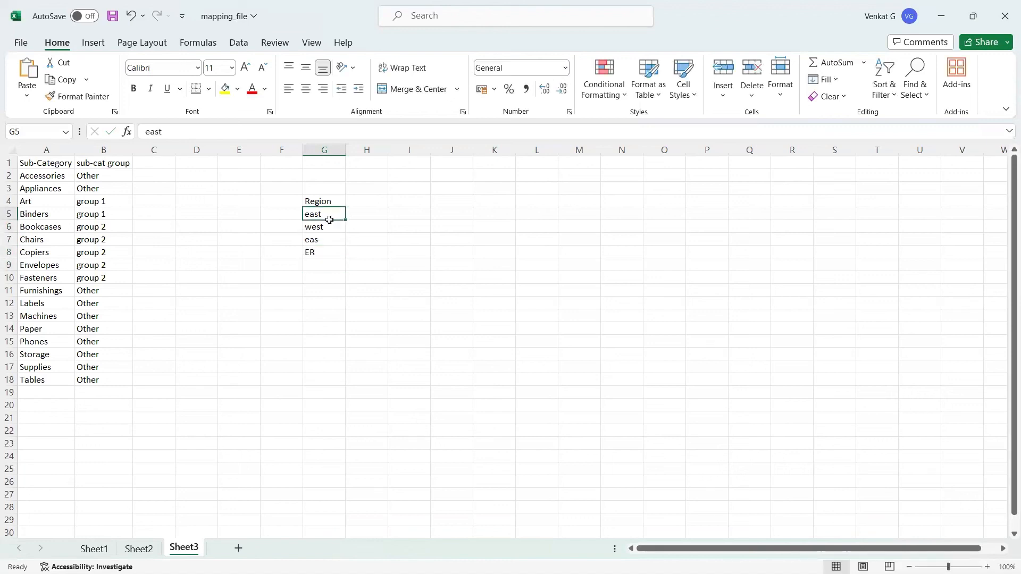
pyautogui.click(326, 238)
pyautogui.click(325, 253)
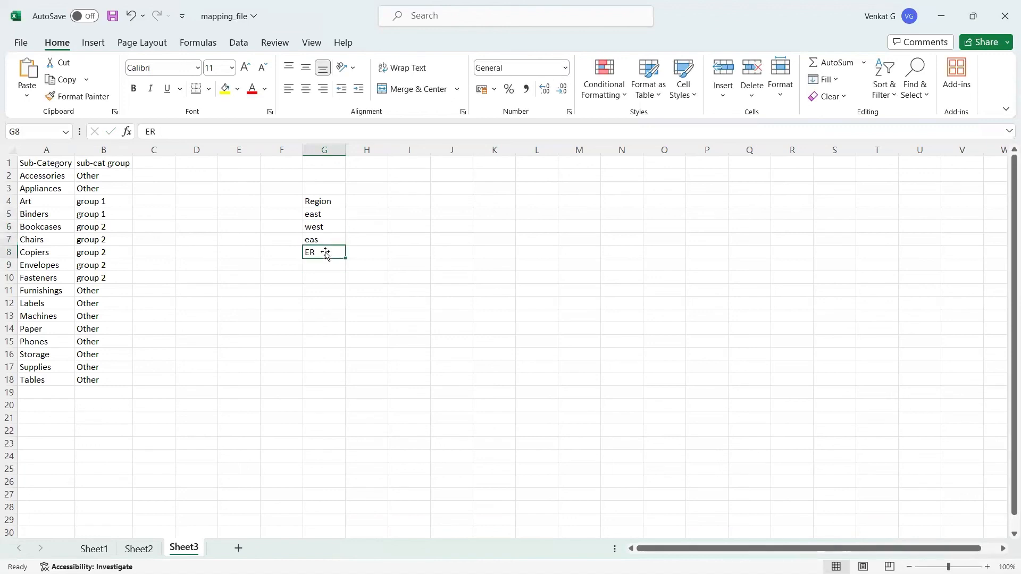
pyautogui.moveTo(333, 214); pyautogui.dragTo(335, 223)
pyautogui.click(335, 213)
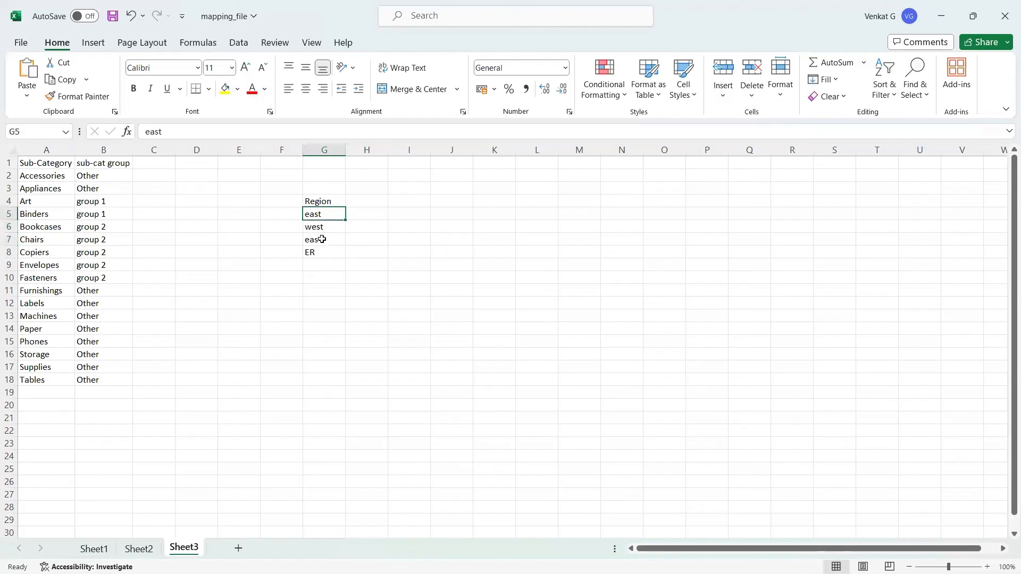
pyautogui.keyDown('ctrl'); pyautogui.click(324, 239); pyautogui.keyUp('ctrl')
pyautogui.keyDown('ctrl'); pyautogui.click(330, 251); pyautogui.keyUp('ctrl')
pyautogui.click(353, 242)
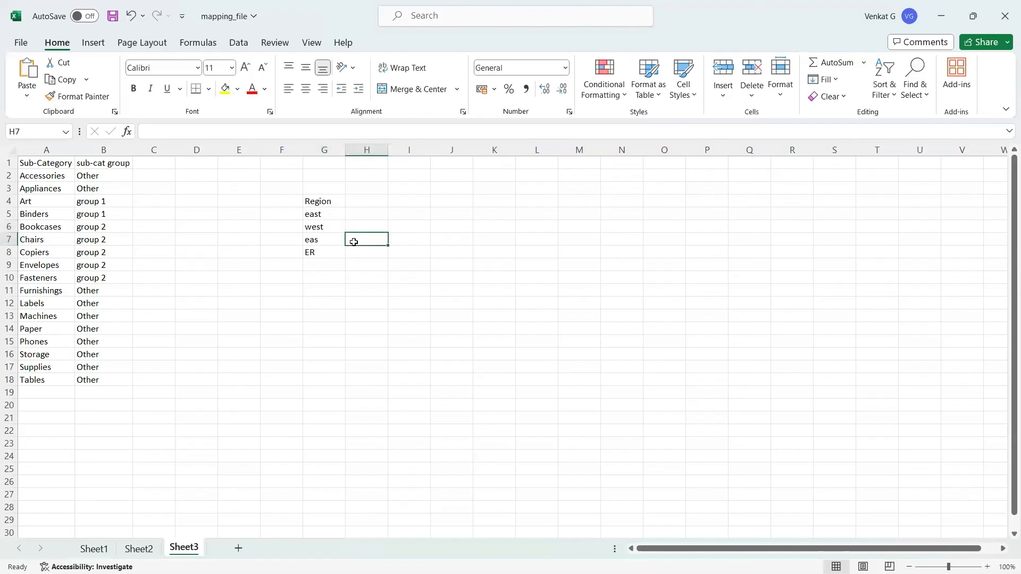
# Reselect the Region, east, eas and ER cells to compare the variants.
pyautogui.click(323, 205)
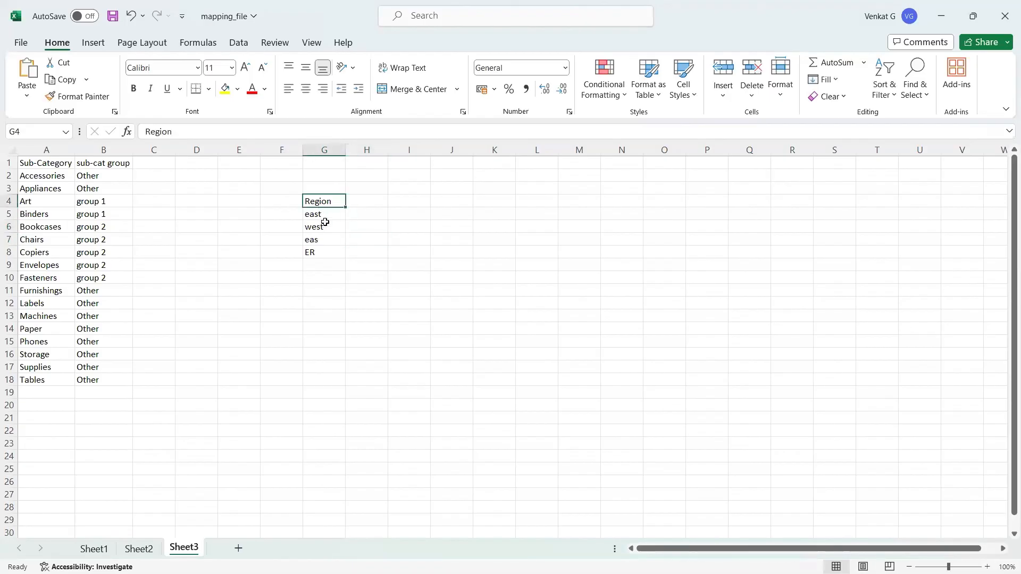
pyautogui.click(327, 214)
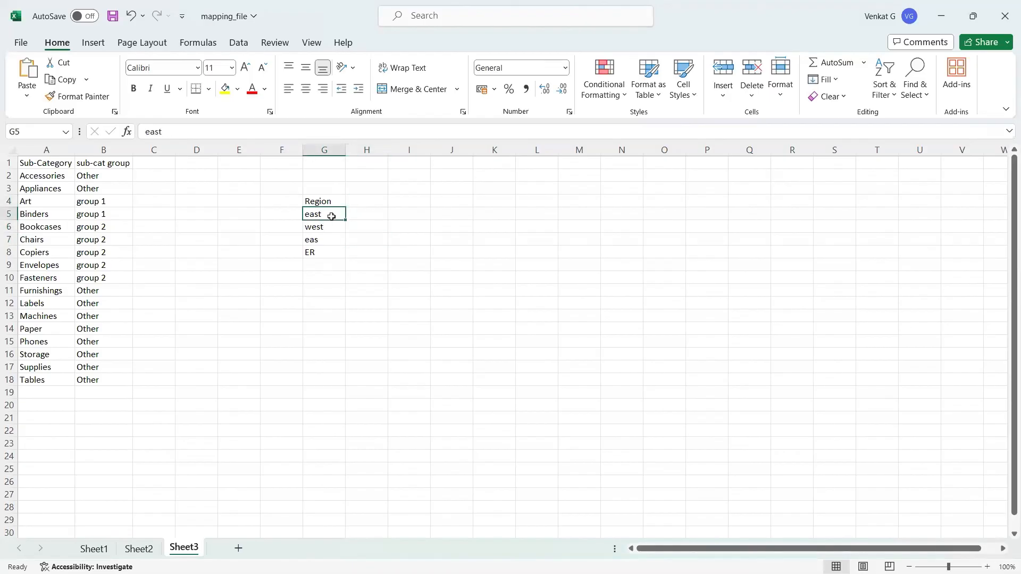
pyautogui.click(319, 242)
pyautogui.click(321, 252)
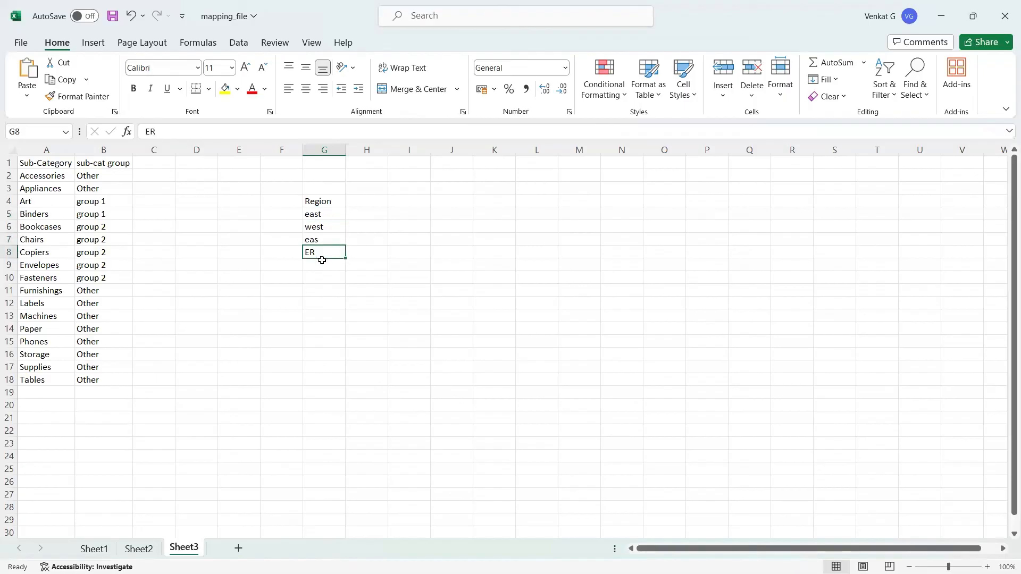
pyautogui.click(318, 215)
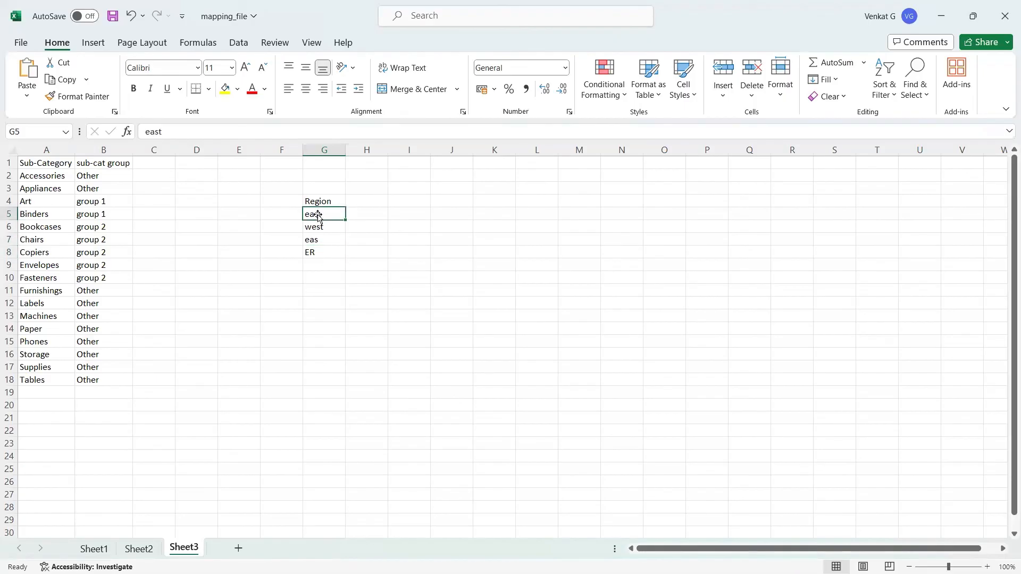
pyautogui.moveTo(318, 216)
pyautogui.mouseDown()
pyautogui.moveTo(289, 212)
pyautogui.moveTo(313, 214)
pyautogui.mouseUp()
pyautogui.click(319, 239)
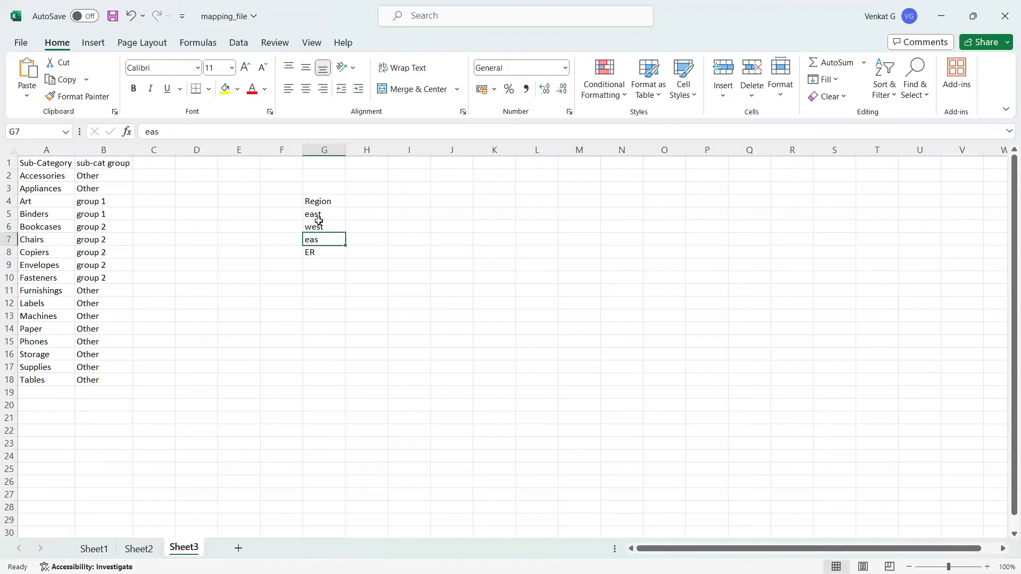
pyautogui.click(319, 220)
pyautogui.click(326, 239)
pyautogui.click(329, 252)
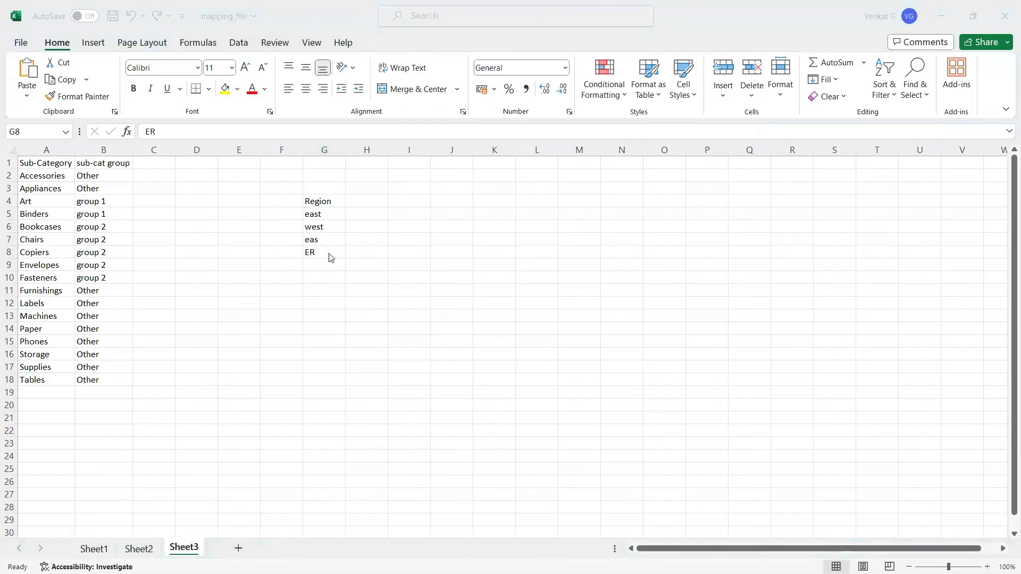
# Check the Chrome notes, then delete the sample Region values from G4:G9.
pyautogui.hotkey('alt', 'Tab')
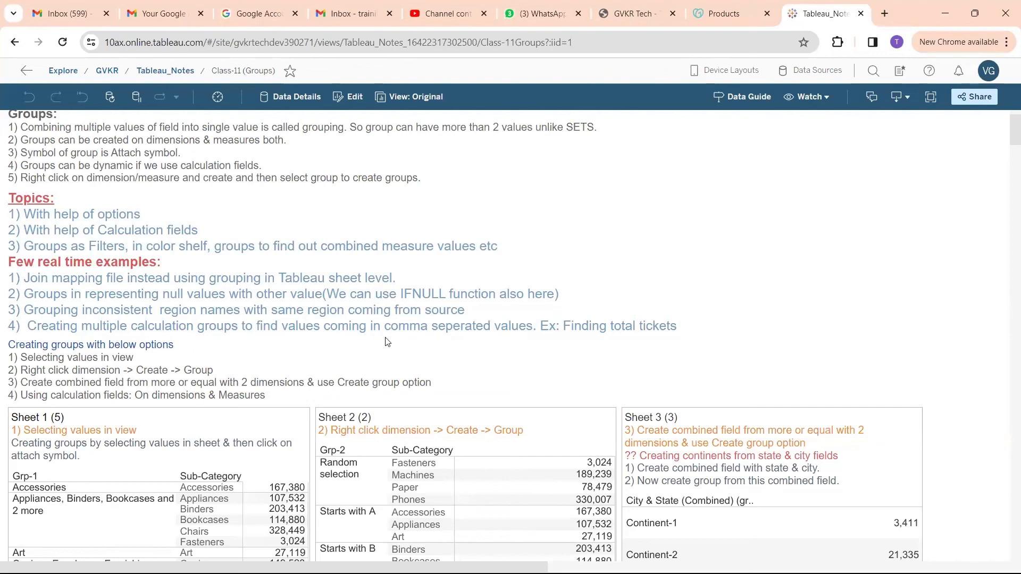
pyautogui.scroll(-1, 387, 342)
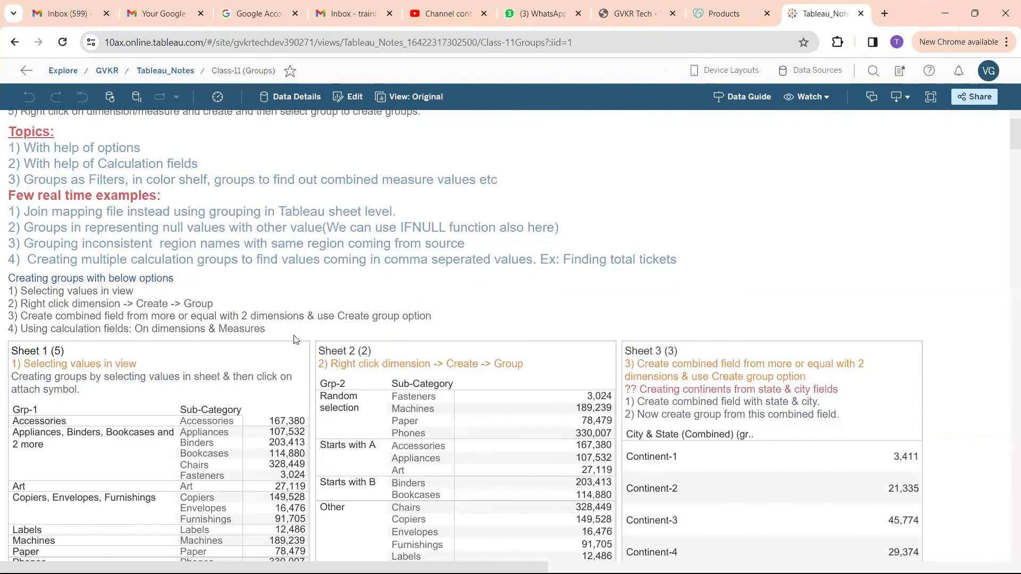
pyautogui.hotkey('alt', 'Tab')
pyautogui.moveTo(340, 199); pyautogui.dragTo(323, 273)
pyautogui.press('Delete')
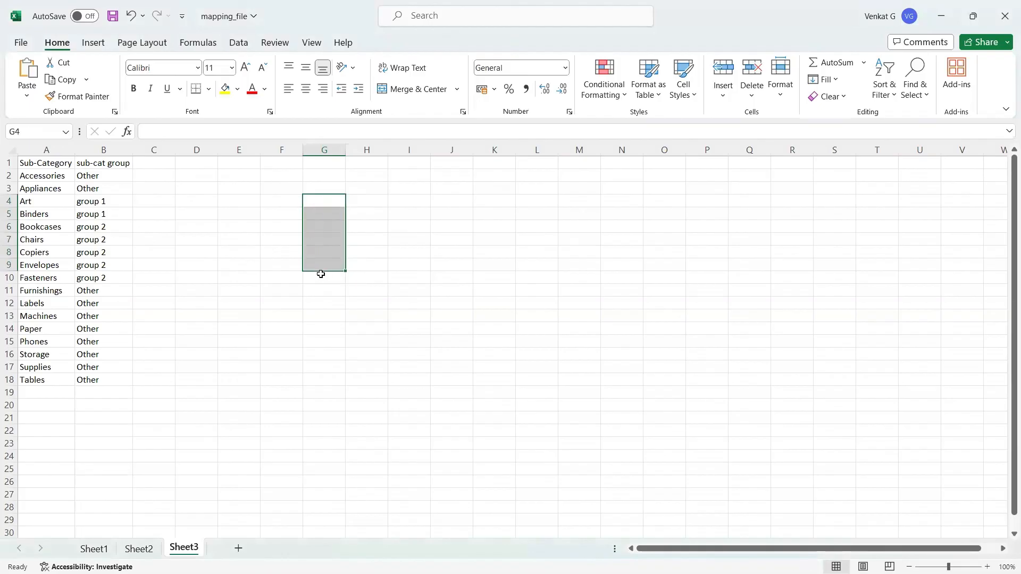
# Deselect the cleared range and minimize the mapping_file Excel window.
pyautogui.click(322, 276)
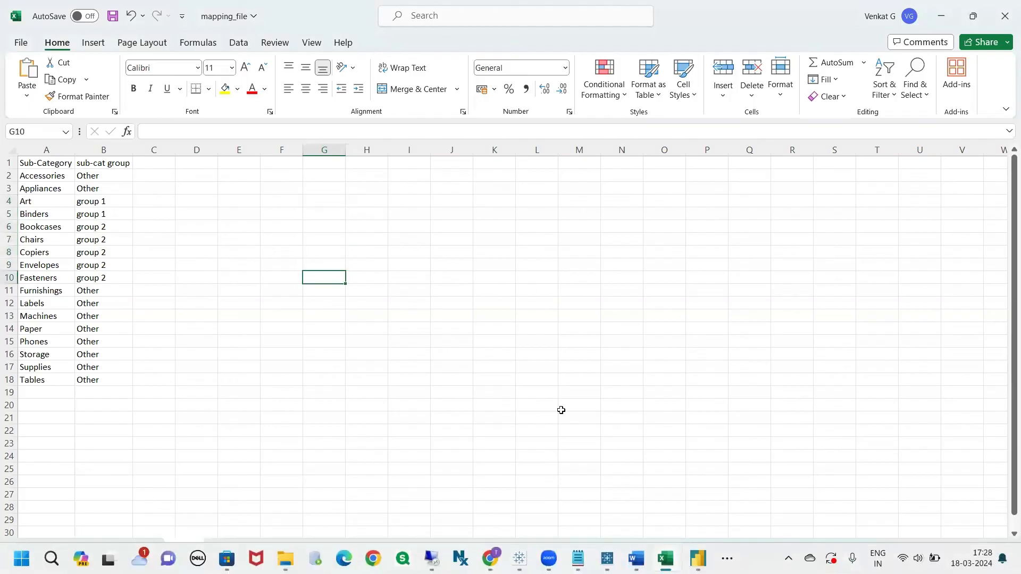
pyautogui.click(630, 302)
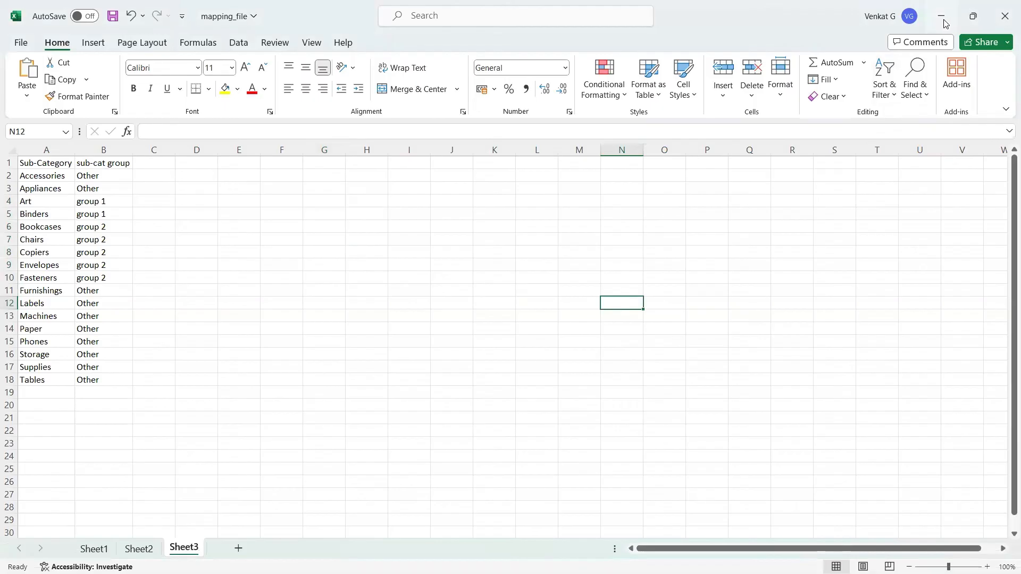
pyautogui.click(943, 19)
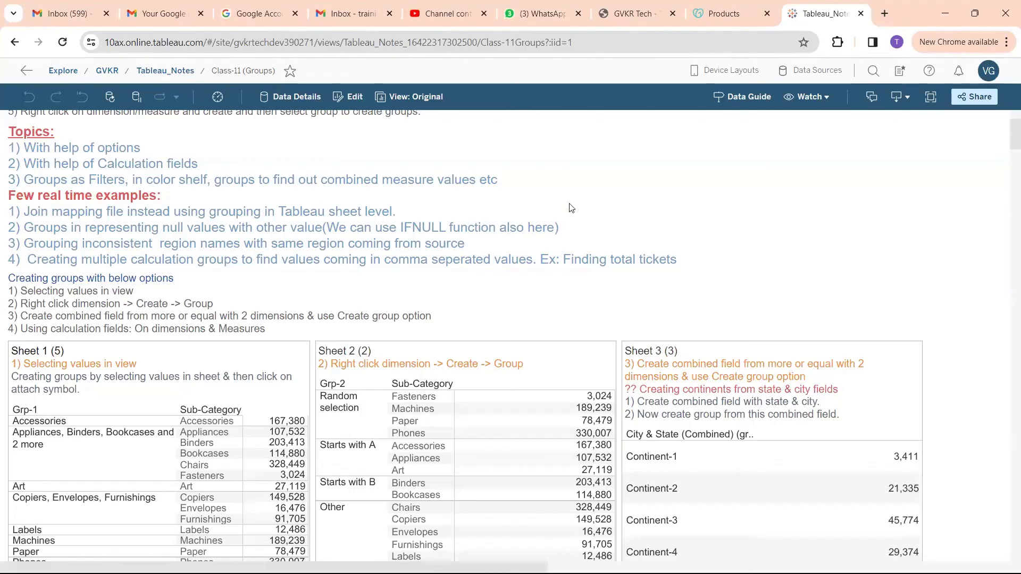
# Scroll through the Class-11 (Groups) notes, then open and browse the list of class sheets.
pyautogui.scroll(-10, 570, 208)
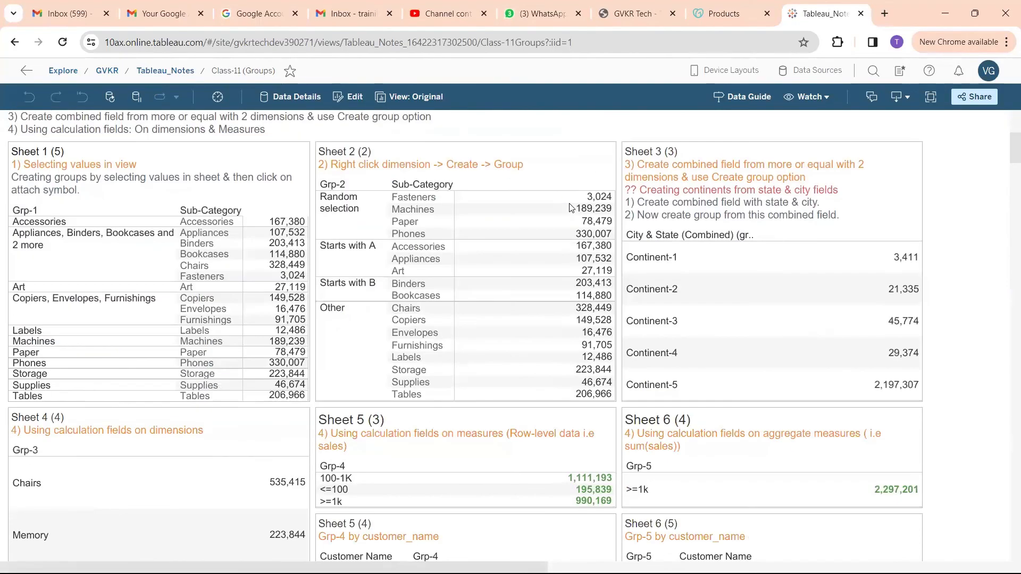
pyautogui.scroll(-5, 570, 208)
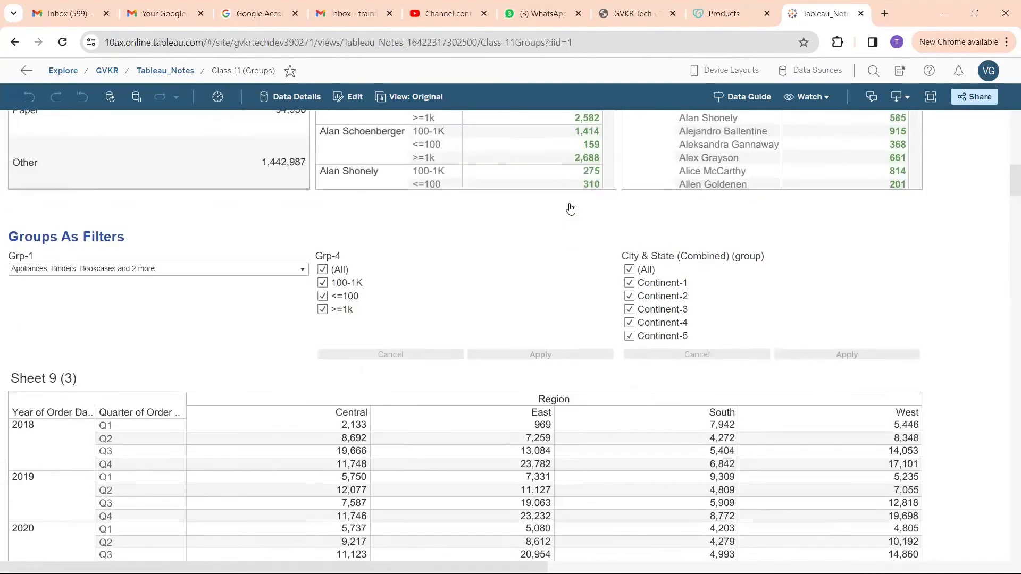
pyautogui.scroll(10, 570, 208)
pyautogui.scroll(5, 570, 208)
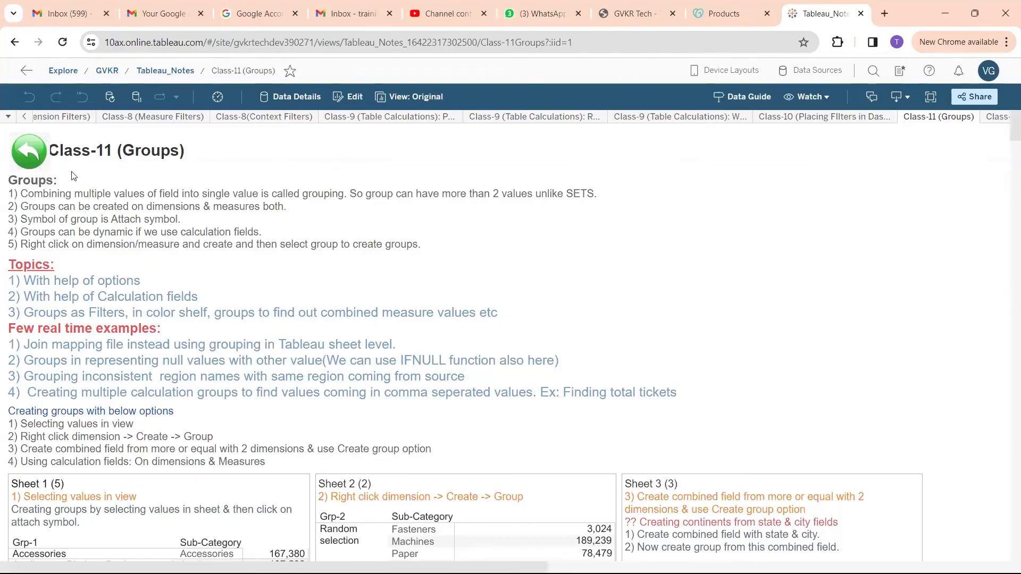
pyautogui.click(8, 118)
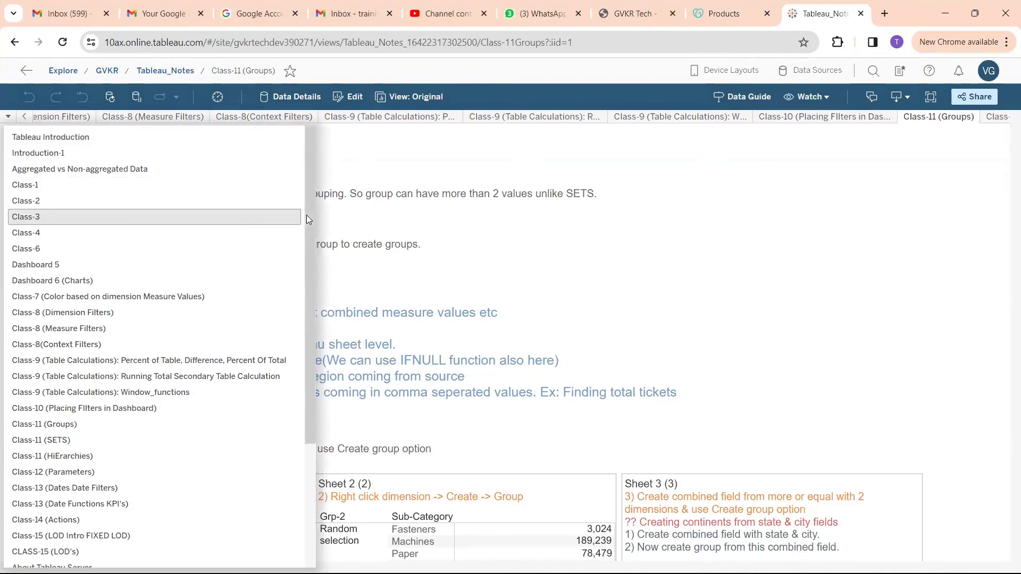
pyautogui.scroll(-2, 154, 287)
pyautogui.scroll(-1, 155, 287)
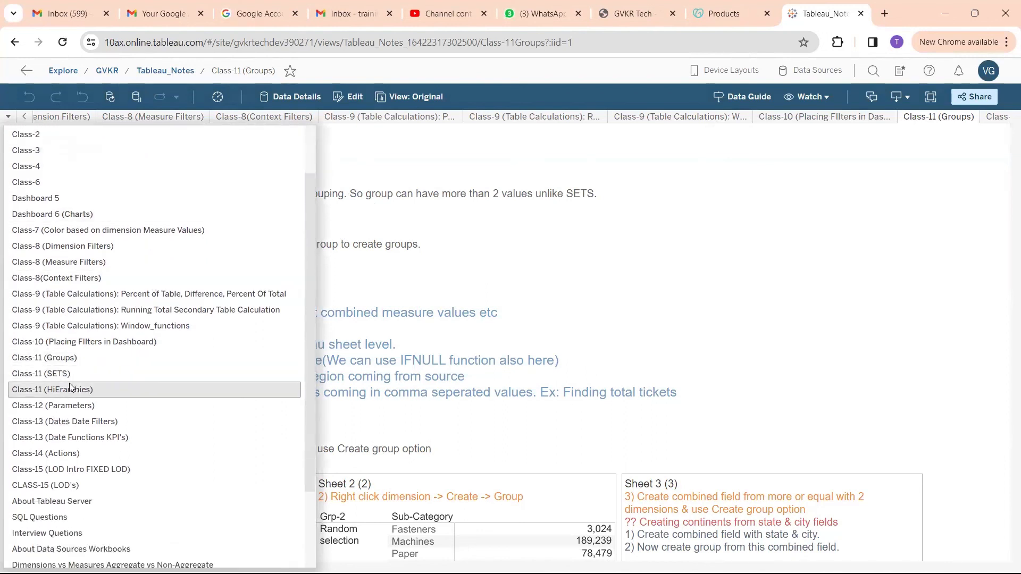